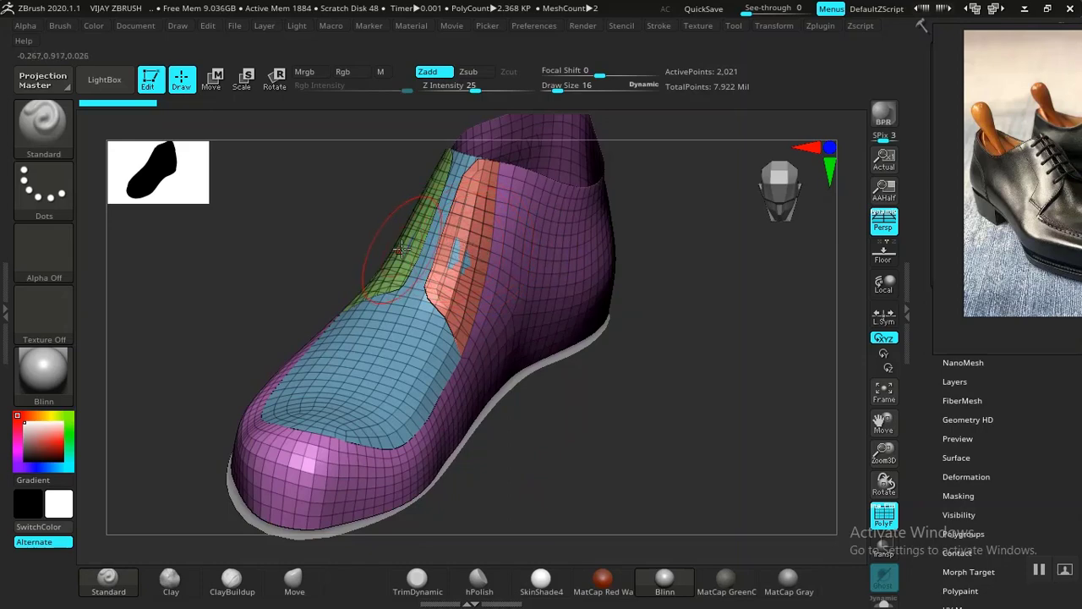
# Move the shoe reference image clear of the tool settings and open the model's subtool list
pyautogui.moveTo(1016, 290); pyautogui.dragTo(653, 101)
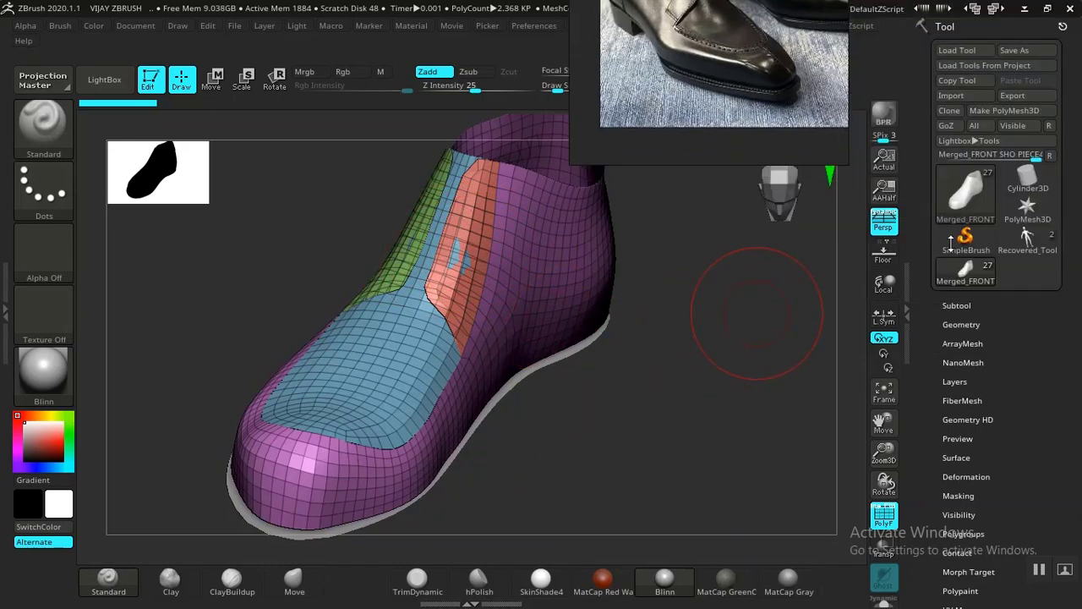
pyautogui.click(958, 303)
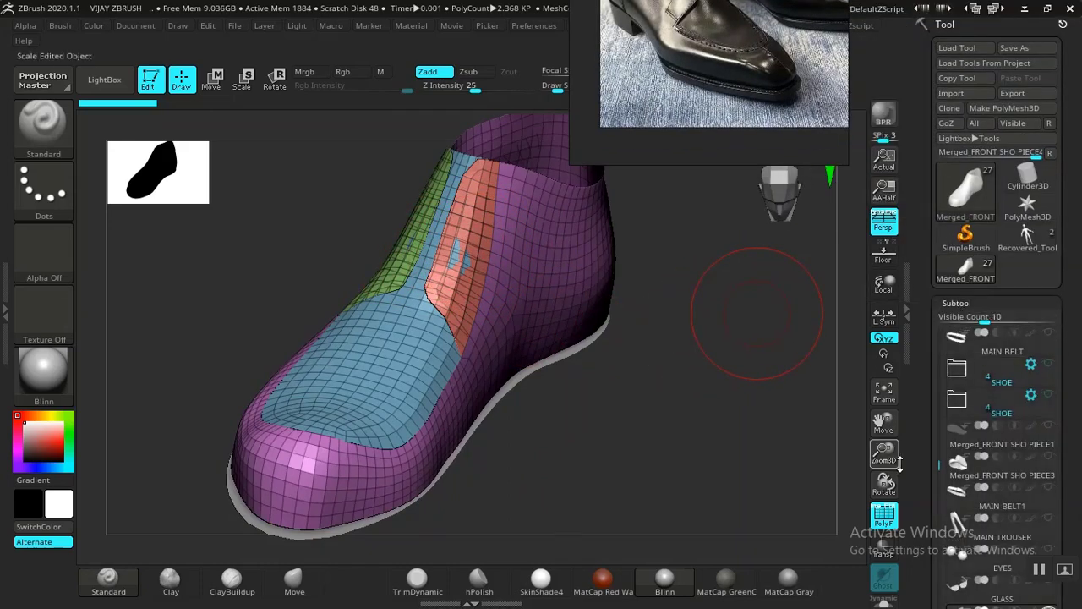
pyautogui.moveTo(915, 461); pyautogui.dragTo(915, 301)
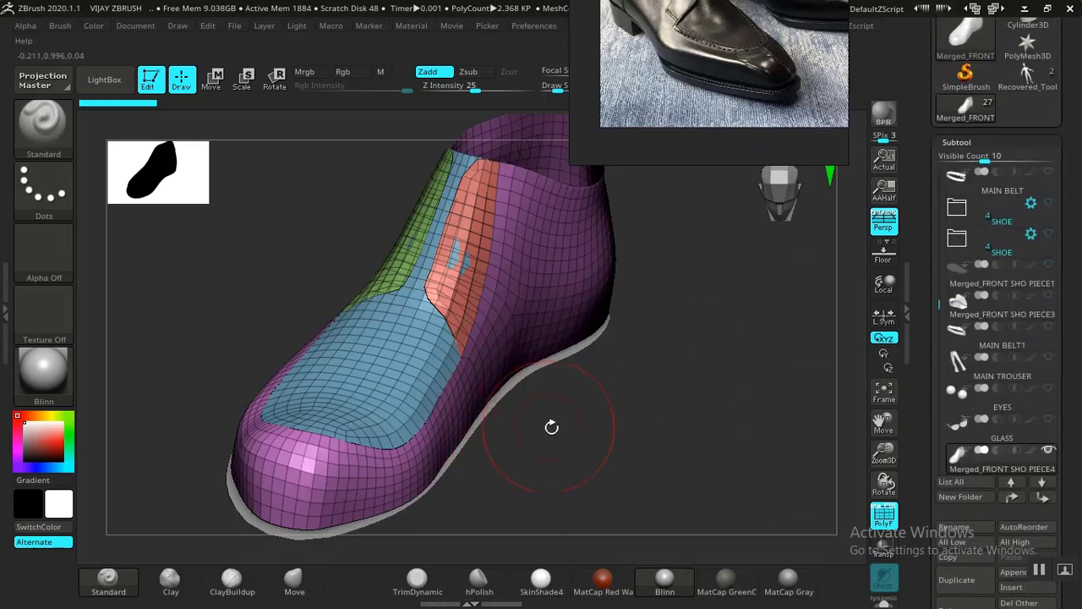
# Hide the purple polygroup covering the sides and toe of the shoe
pyautogui.moveTo(551, 427); pyautogui.dragTo(404, 365)
pyautogui.moveTo(792, 527); pyautogui.dragTo(718, 435)
pyautogui.moveTo(585, 450); pyautogui.dragTo(620, 433)
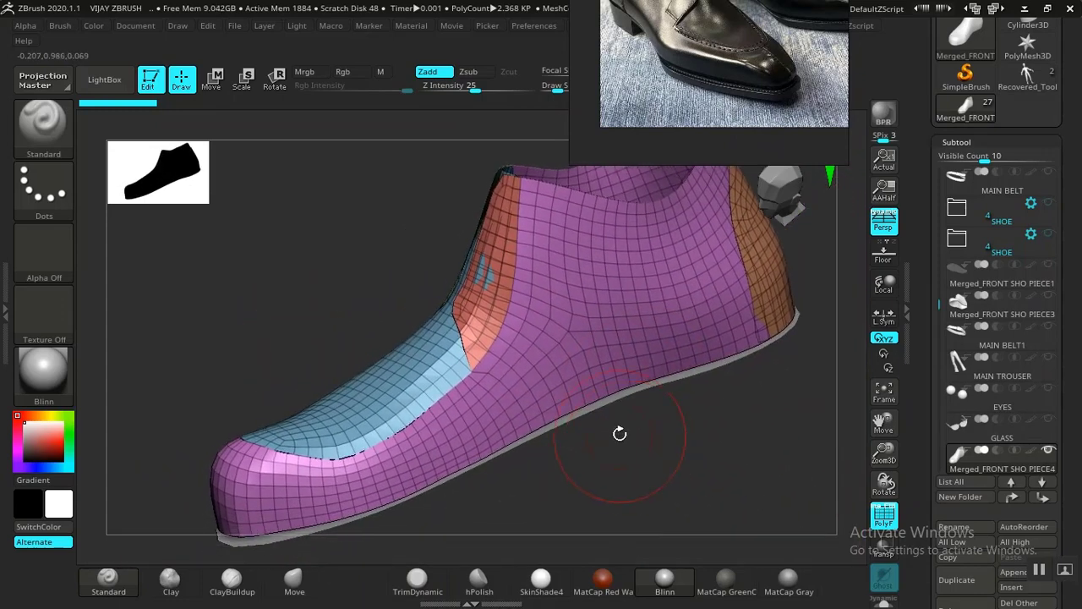
pyautogui.keyDown('ctrl'); pyautogui.keyDown('shift'); pyautogui.click(573, 377); pyautogui.keyUp('shift'); pyautogui.keyUp('ctrl')
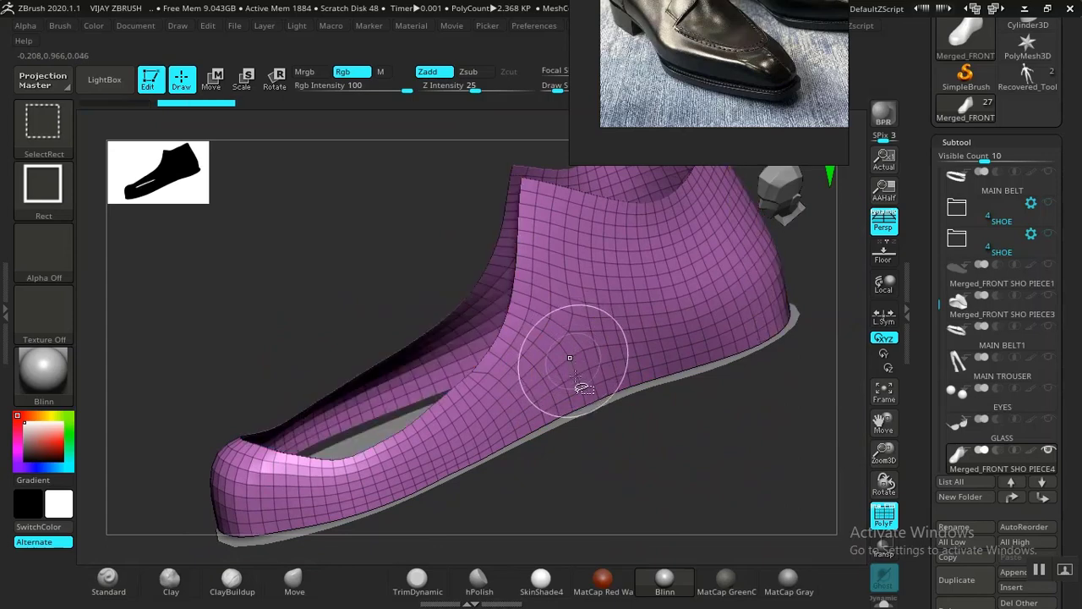
pyautogui.keyDown('ctrl'); pyautogui.keyDown('shift'); pyautogui.click(580, 351); pyautogui.keyUp('shift'); pyautogui.keyUp('ctrl')
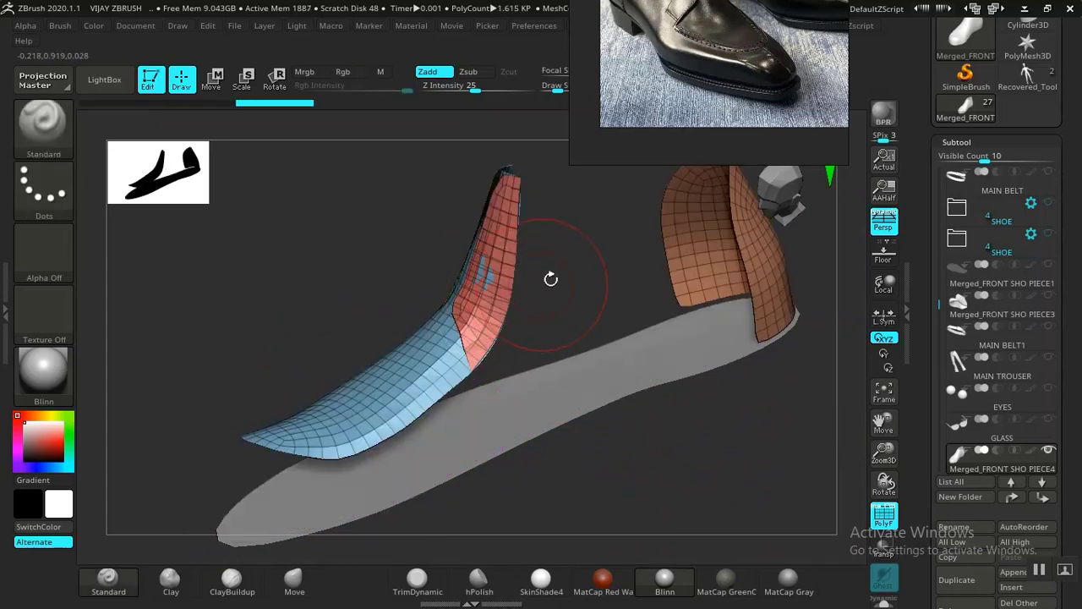
# Hide the red and green lace-flap polygroups, keeping only the blue tongue and brown heel polygroups visible
pyautogui.moveTo(551, 278); pyautogui.dragTo(533, 285)
pyautogui.keyDown('ctrl'); pyautogui.keyDown('shift'); pyautogui.click(398, 314); pyautogui.keyUp('shift'); pyautogui.keyUp('ctrl')
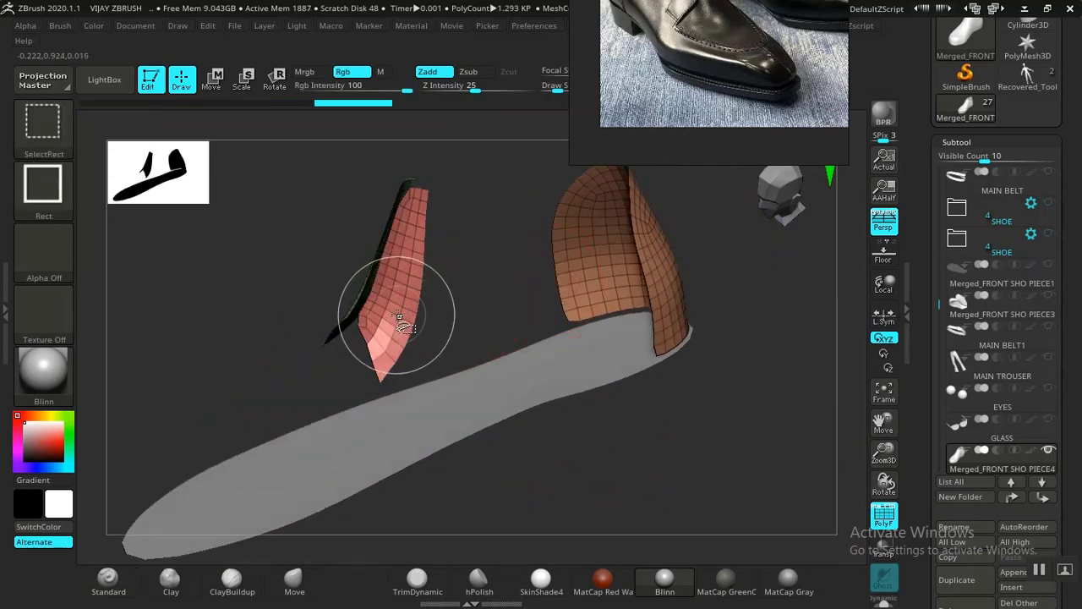
pyautogui.hotkey('ctrl', 'z')
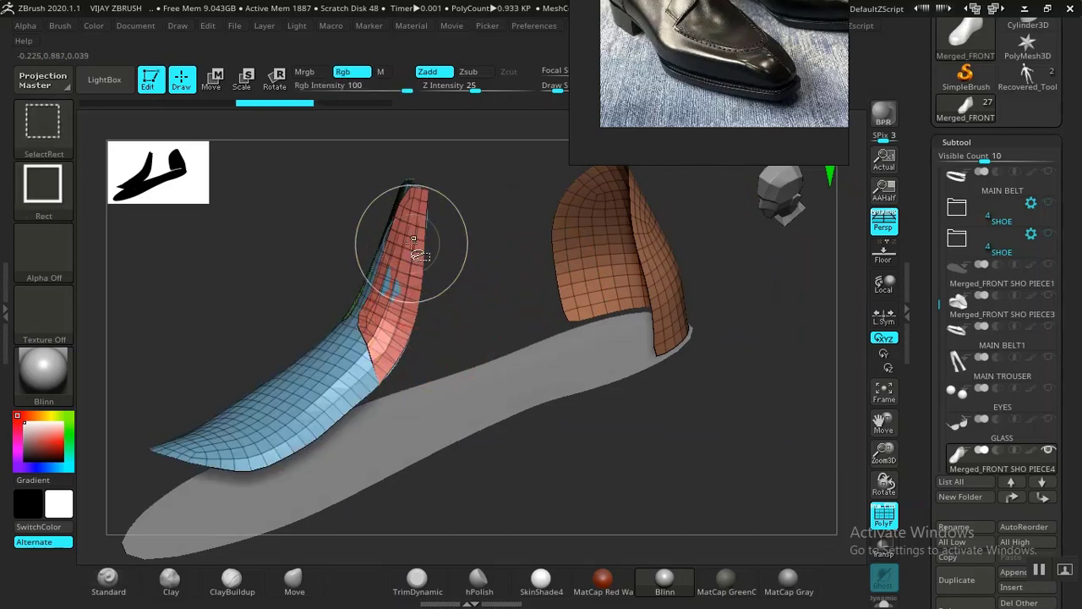
pyautogui.keyDown('ctrl'); pyautogui.keyDown('shift'); pyautogui.click(411, 242); pyautogui.keyUp('shift'); pyautogui.keyUp('ctrl')
pyautogui.moveTo(481, 288); pyautogui.dragTo(541, 295)
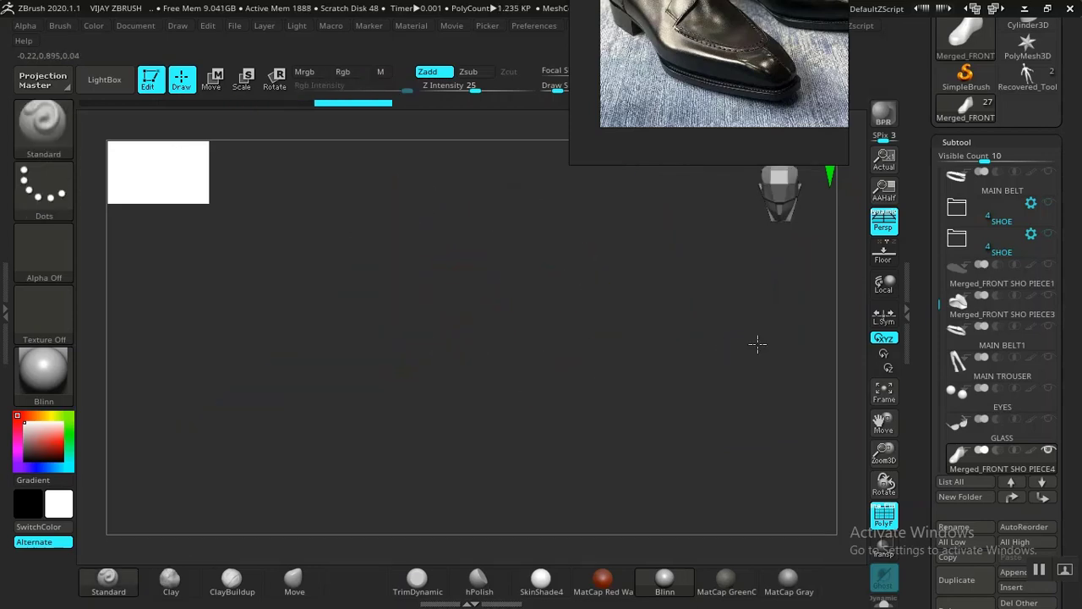
pyautogui.press('f')
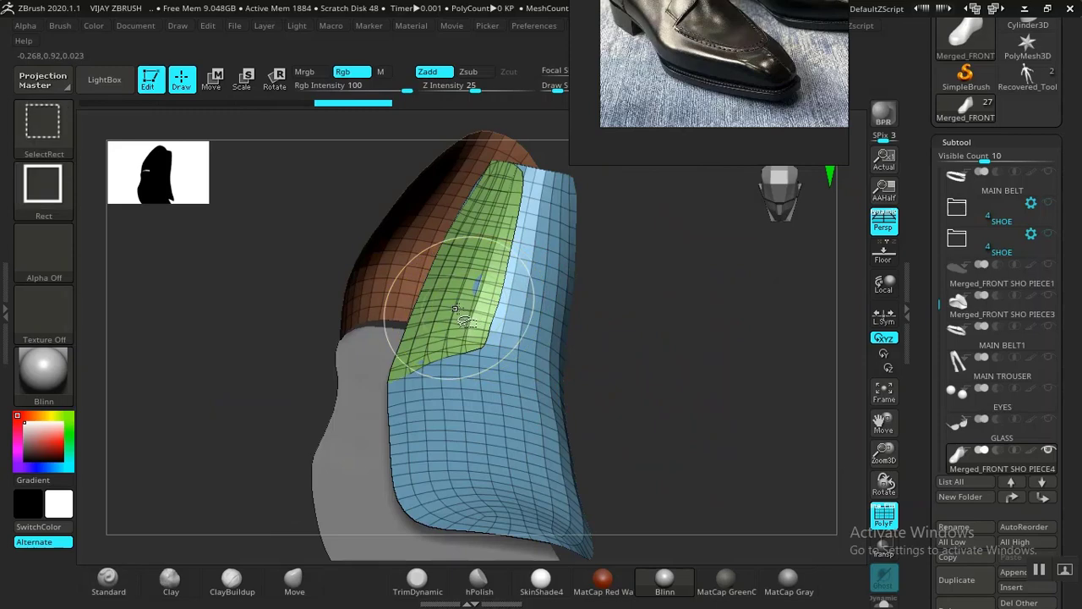
pyautogui.keyDown('ctrl'); pyautogui.keyDown('shift'); pyautogui.click(462, 310); pyautogui.keyUp('shift'); pyautogui.keyUp('ctrl')
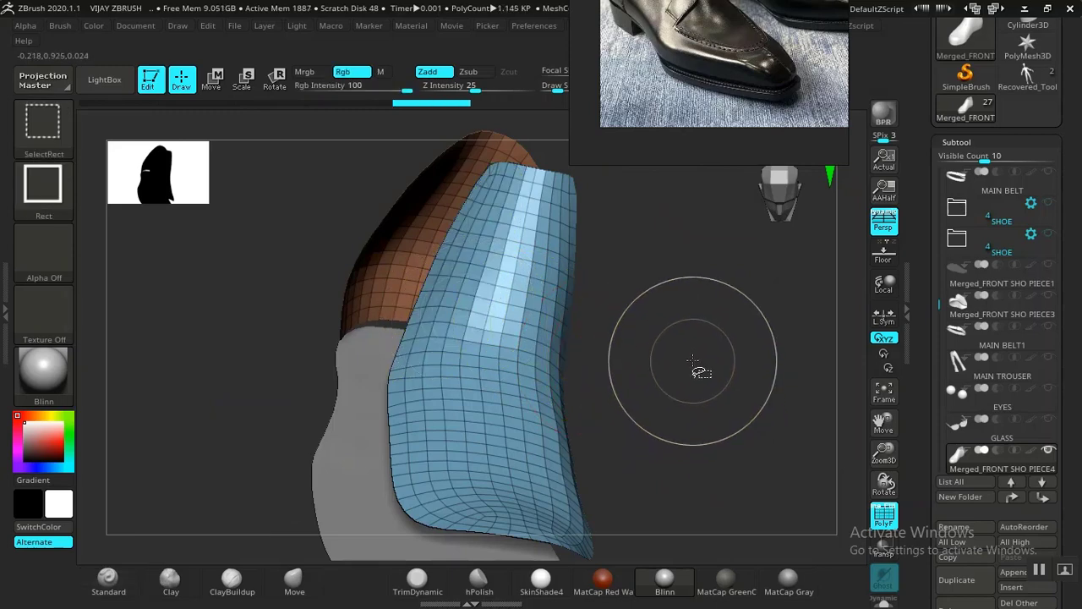
# Split the hidden polygroups of the shoe off into a separate subtool
pyautogui.moveTo(913, 470); pyautogui.dragTo(918, 355)
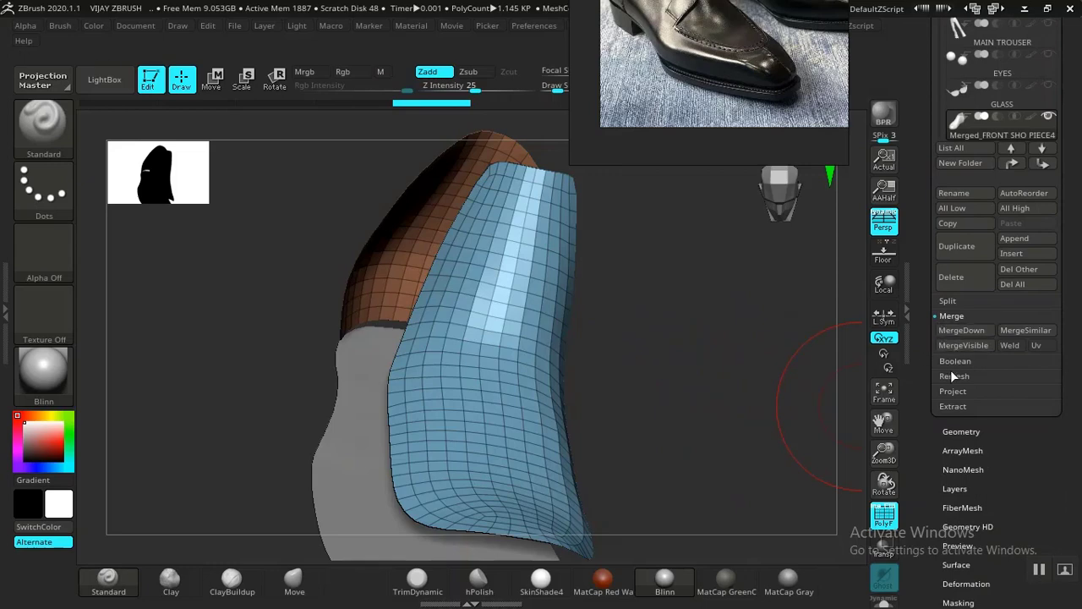
pyautogui.click(948, 301)
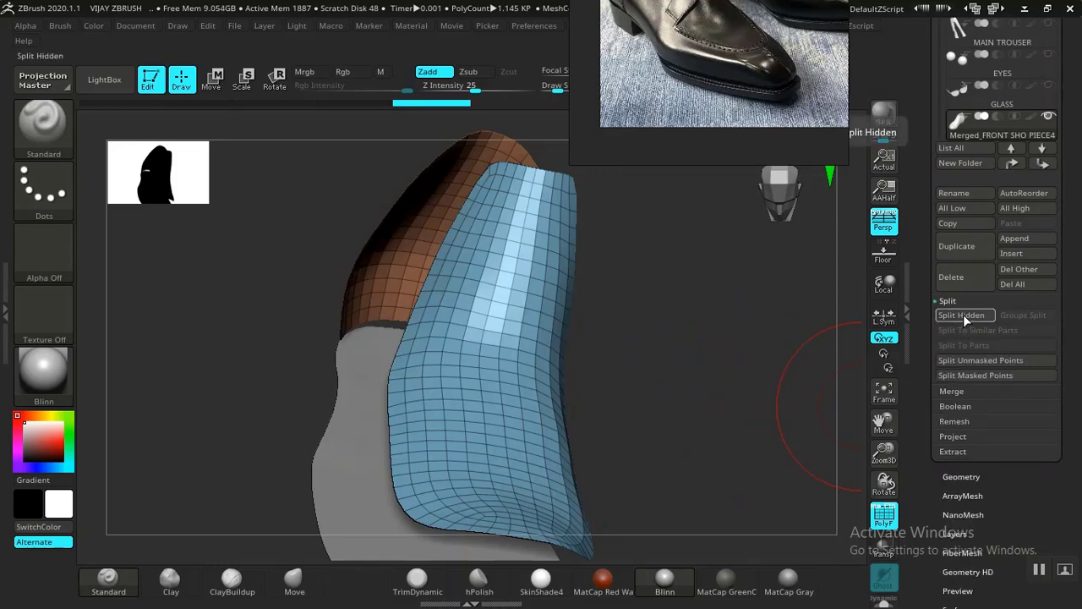
pyautogui.click(963, 315)
# Make the split-off outer shoe piece with the sides, toe and lace flaps the active subtool
pyautogui.moveTo(738, 375); pyautogui.dragTo(514, 420)
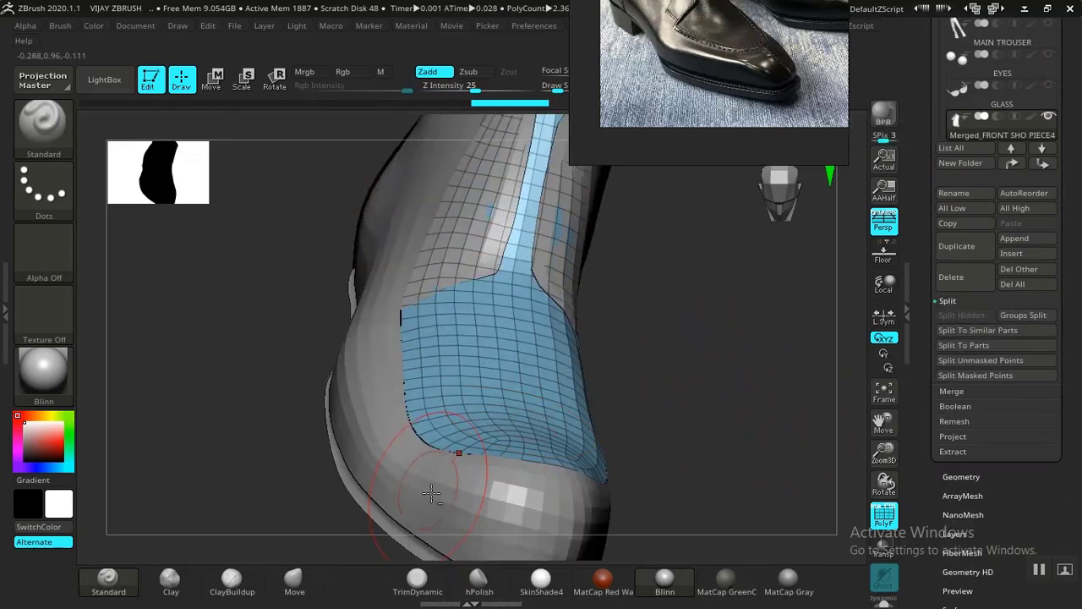
pyautogui.keyDown('alt'); pyautogui.click(483, 491); pyautogui.keyUp('alt')
pyautogui.moveTo(659, 386); pyautogui.dragTo(596, 421)
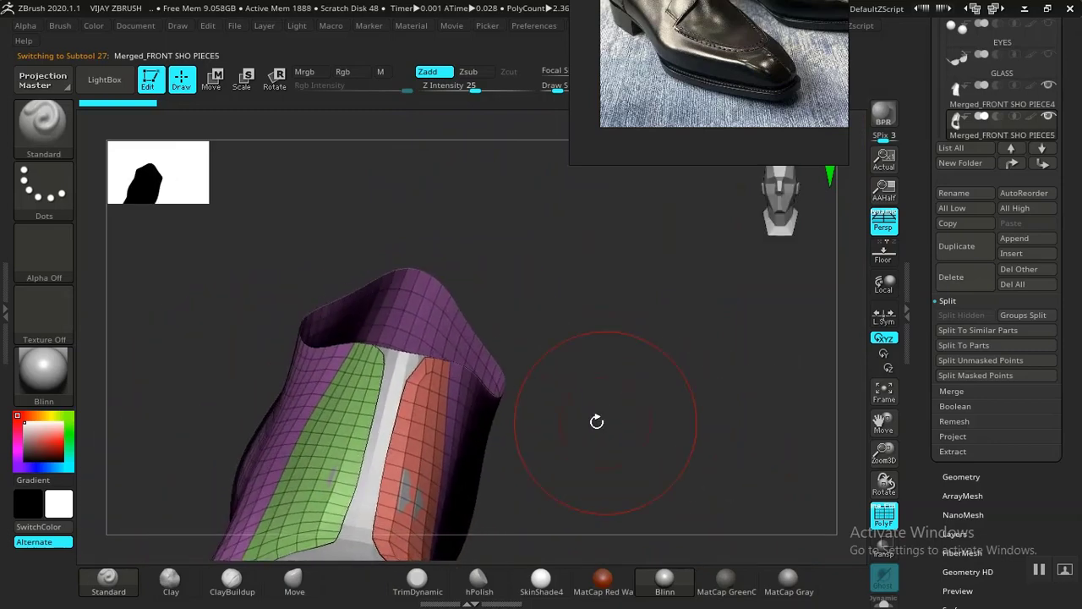
pyautogui.moveTo(706, 456); pyautogui.dragTo(671, 411)
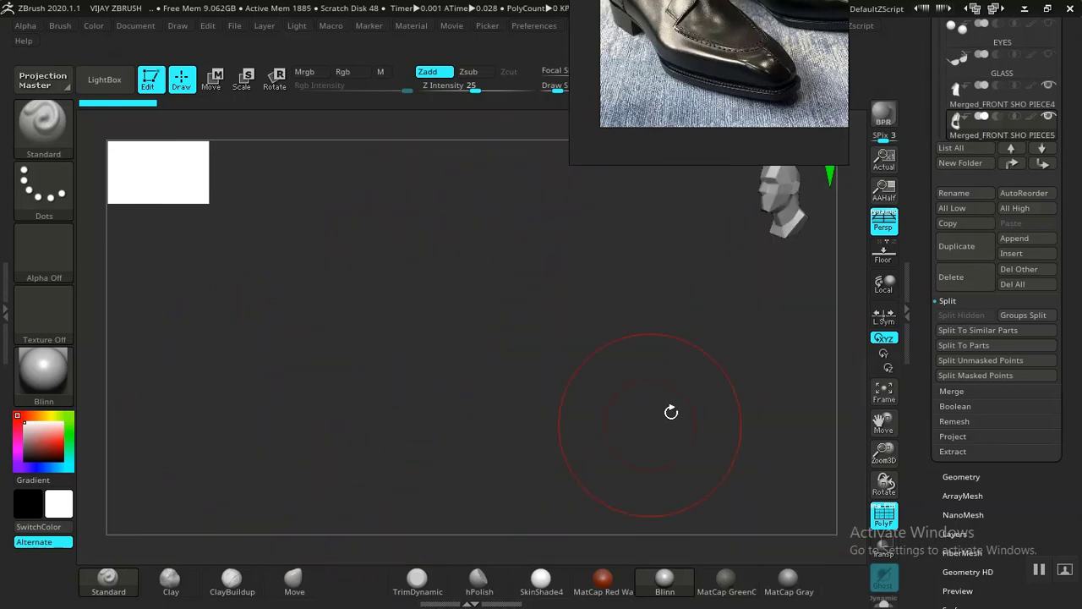
# Adjust the red lace flap with the Move brush to cover the tongue poking through it
pyautogui.moveTo(377, 350); pyautogui.dragTo(299, 538)
pyautogui.click(295, 579)
pyautogui.moveTo(312, 408)
pyautogui.keyDown('alt'); pyautogui.mouseDown()
pyautogui.moveTo(311, 333)
pyautogui.moveTo(338, 309)
pyautogui.moveTo(491, 276)
pyautogui.moveTo(411, 314)
pyautogui.moveTo(515, 313)
pyautogui.mouseUp(); pyautogui.keyUp('alt')
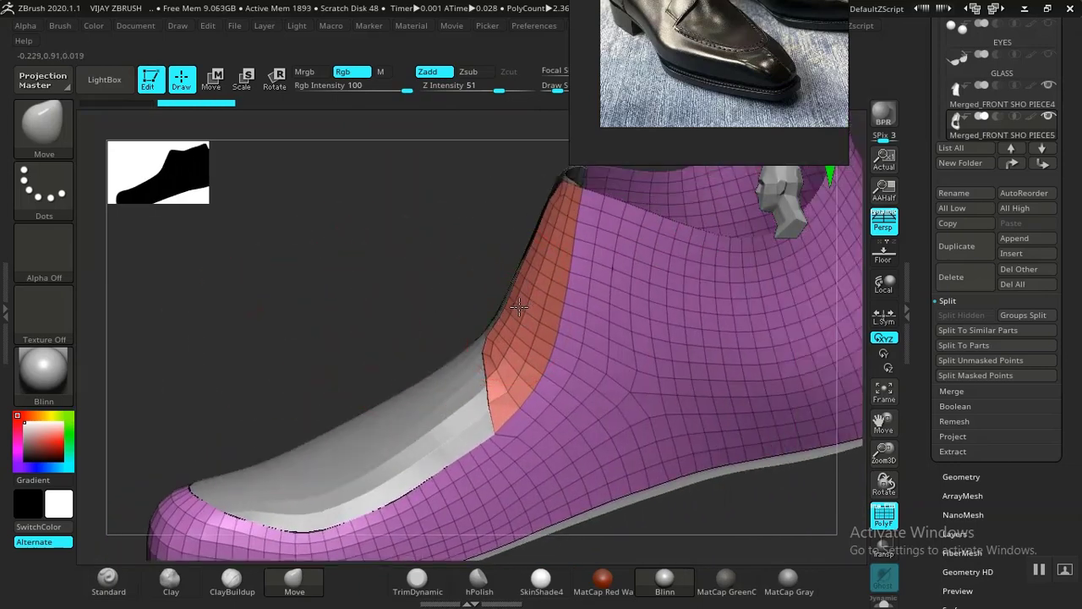
pyautogui.moveTo(363, 286); pyautogui.dragTo(520, 349)
pyautogui.keyDown('alt'); pyautogui.moveTo(306, 357); pyautogui.dragTo(556, 340); pyautogui.keyUp('alt')
pyautogui.keyDown('alt'); pyautogui.moveTo(693, 323); pyautogui.dragTo(578, 358); pyautogui.keyUp('alt')
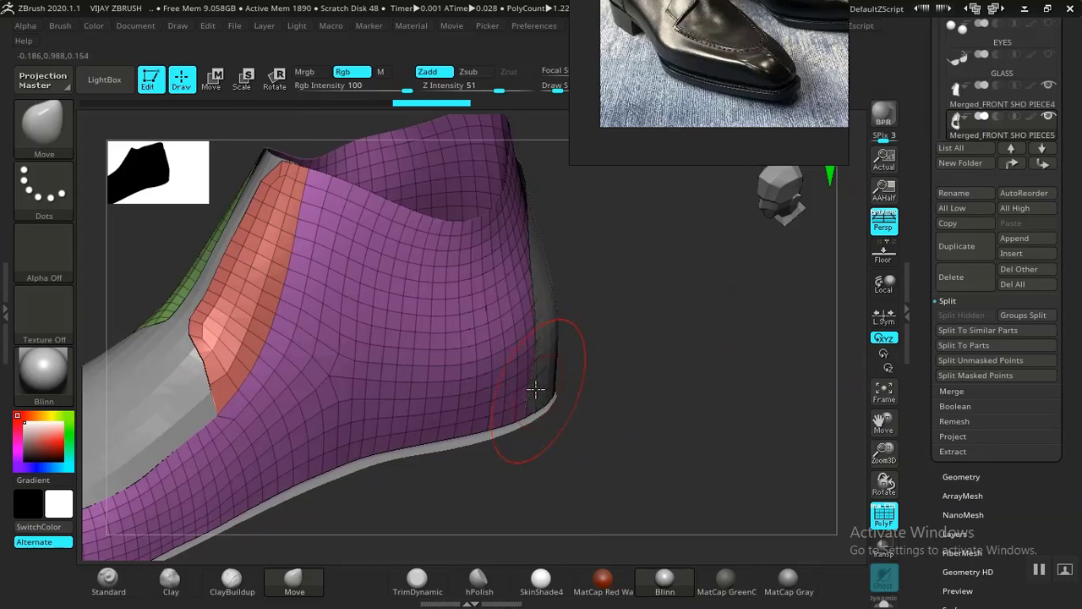
# Examine the heel, sides and sole edge of the outer shoe piece from several angles
pyautogui.keyDown('alt'); pyautogui.moveTo(655, 385); pyautogui.dragTo(726, 341); pyautogui.keyUp('alt')
pyautogui.keyDown('alt'); pyautogui.moveTo(639, 330); pyautogui.dragTo(809, 346); pyautogui.keyUp('alt')
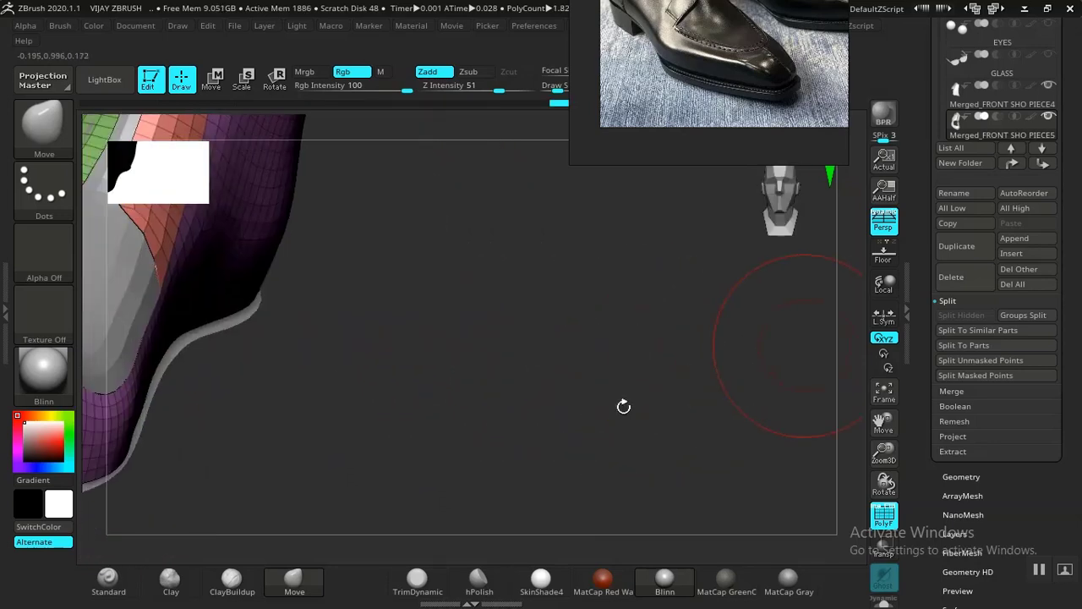
pyautogui.keyDown('alt'); pyautogui.moveTo(623, 408); pyautogui.dragTo(833, 372); pyautogui.keyUp('alt')
pyautogui.keyDown('alt'); pyautogui.moveTo(691, 347); pyautogui.dragTo(671, 385); pyautogui.keyUp('alt')
pyautogui.keyDown('alt'); pyautogui.moveTo(828, 348); pyautogui.dragTo(737, 304); pyautogui.keyUp('alt')
pyautogui.moveTo(560, 383)
pyautogui.keyDown('alt'); pyautogui.mouseDown()
pyautogui.moveTo(697, 319)
pyautogui.moveTo(643, 364)
pyautogui.moveTo(572, 379)
pyautogui.mouseUp(); pyautogui.keyUp('alt')
pyautogui.keyDown('alt'); pyautogui.moveTo(264, 433); pyautogui.dragTo(38, 453); pyautogui.keyUp('alt')
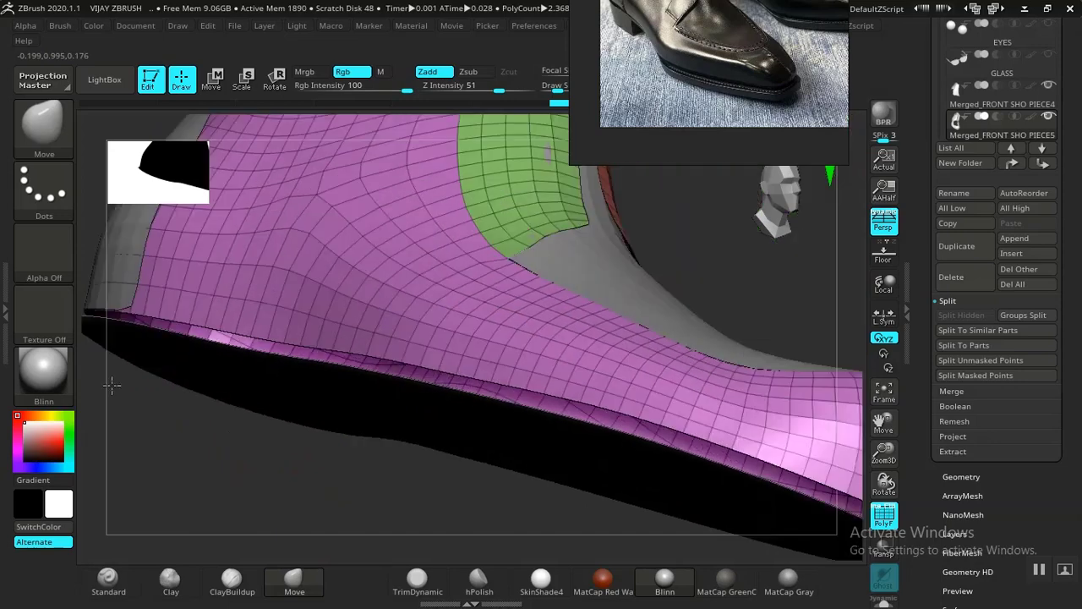
# Combine all polygroups of the outer shoe piece into a single polygroup
pyautogui.moveTo(712, 270); pyautogui.dragTo(709, 326)
pyautogui.press('f')
pyautogui.keyDown('alt'); pyautogui.moveTo(607, 310); pyautogui.dragTo(597, 366); pyautogui.keyUp('alt')
pyautogui.moveTo(544, 299)
pyautogui.keyDown('alt'); pyautogui.mouseDown()
pyautogui.moveTo(587, 300)
pyautogui.moveTo(586, 345)
pyautogui.mouseUp(); pyautogui.keyUp('alt')
pyautogui.press('ctrl')
pyautogui.hotkey('ctrl', 'w')
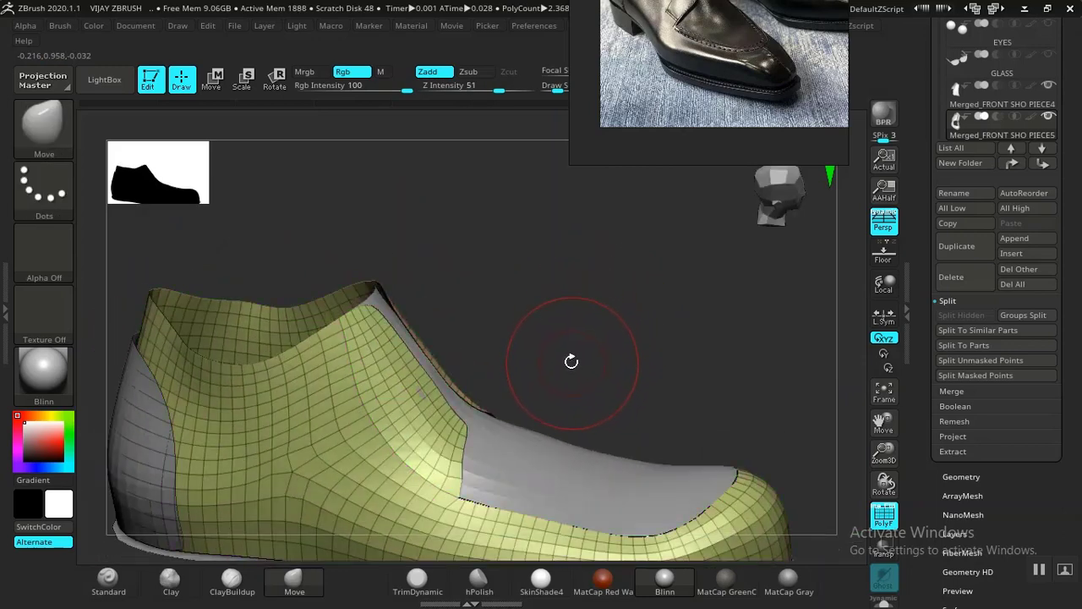
# Isolate the outer shoe piece by hiding the other subtools with Solo mode
pyautogui.moveTo(551, 382); pyautogui.dragTo(562, 341)
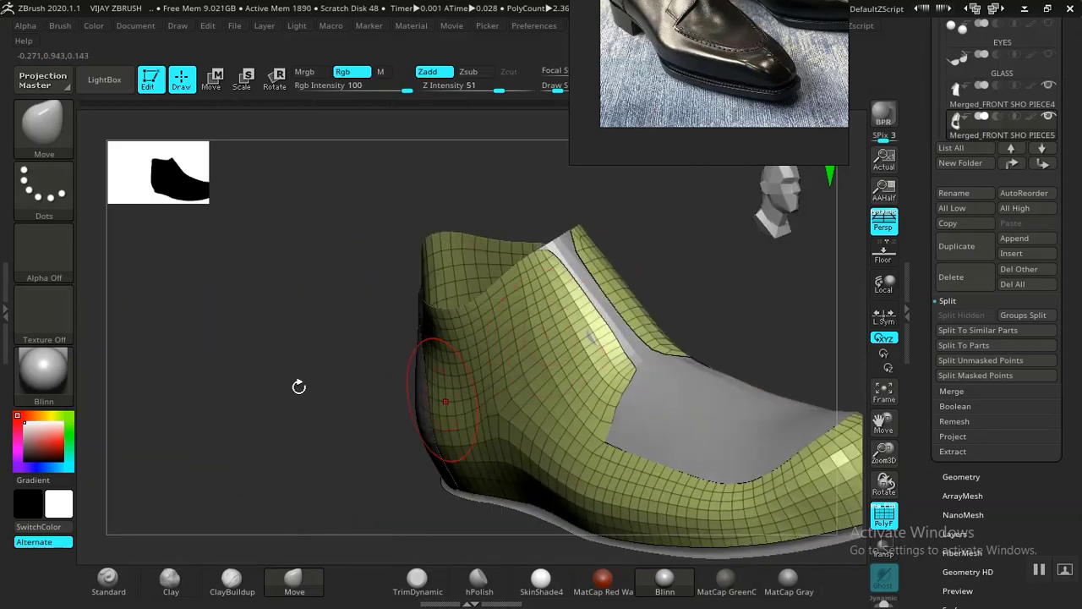
pyautogui.moveTo(298, 386); pyautogui.dragTo(432, 246)
pyautogui.moveTo(436, 198)
pyautogui.mouseDown()
pyautogui.moveTo(473, 223)
pyautogui.moveTo(552, 312)
pyautogui.moveTo(517, 241)
pyautogui.mouseUp()
pyautogui.moveTo(529, 279)
pyautogui.mouseDown()
pyautogui.moveTo(550, 181)
pyautogui.moveTo(536, 254)
pyautogui.moveTo(553, 299)
pyautogui.moveTo(481, 332)
pyautogui.moveTo(766, 387)
pyautogui.mouseUp()
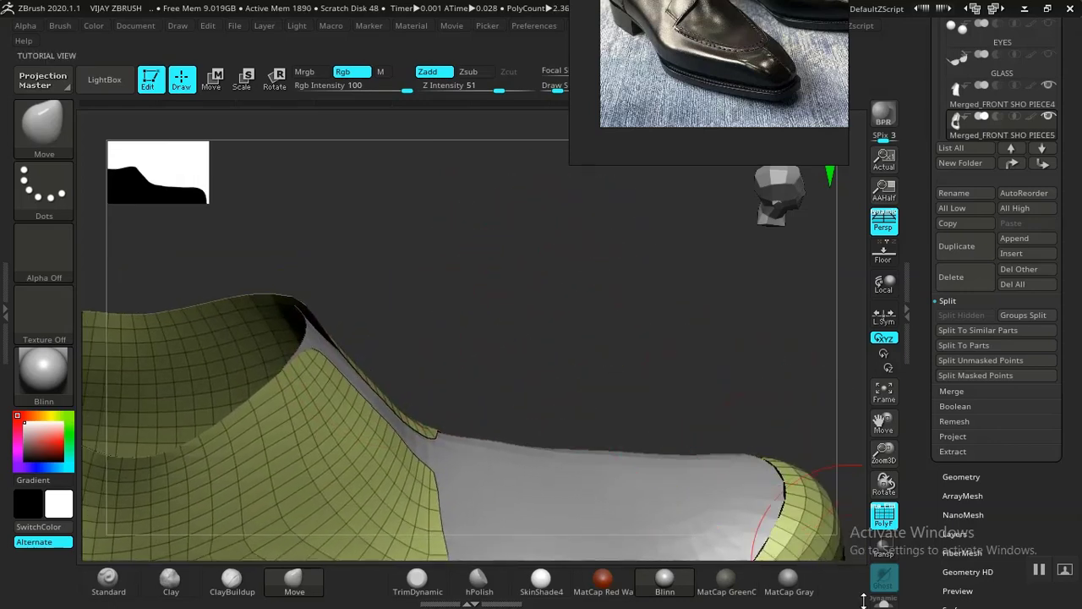
pyautogui.moveTo(794, 553); pyautogui.dragTo(648, 211)
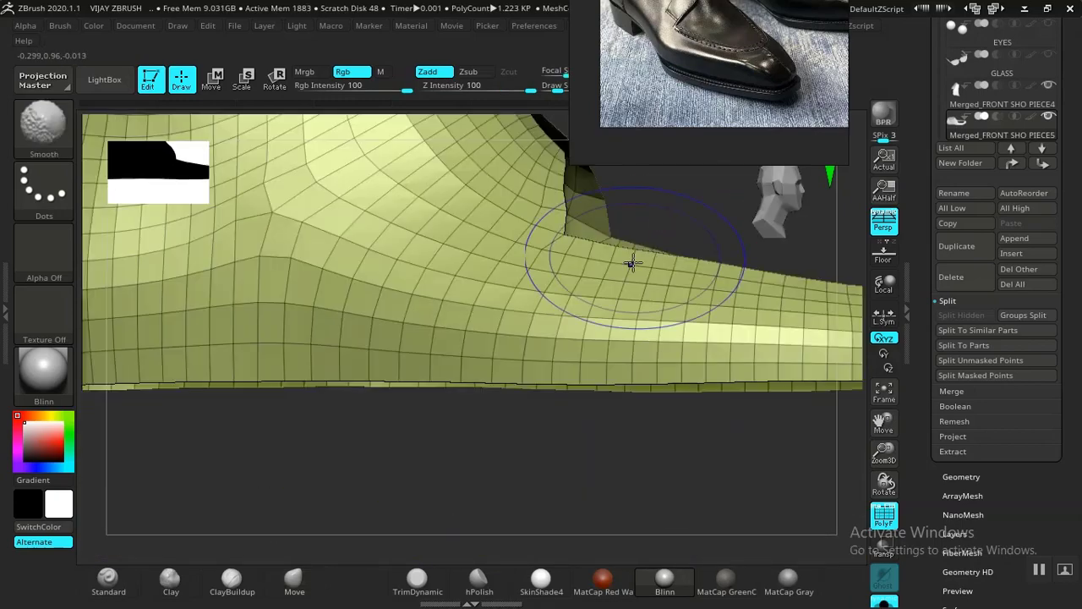
# Even out the outer piece's bottom edge along the heel and arch with the Move brush
pyautogui.moveTo(615, 479); pyautogui.dragTo(410, 353)
pyautogui.moveTo(387, 409)
pyautogui.mouseDown()
pyautogui.moveTo(448, 379)
pyautogui.moveTo(437, 367)
pyautogui.mouseUp()
pyautogui.moveTo(508, 356); pyautogui.dragTo(509, 360)
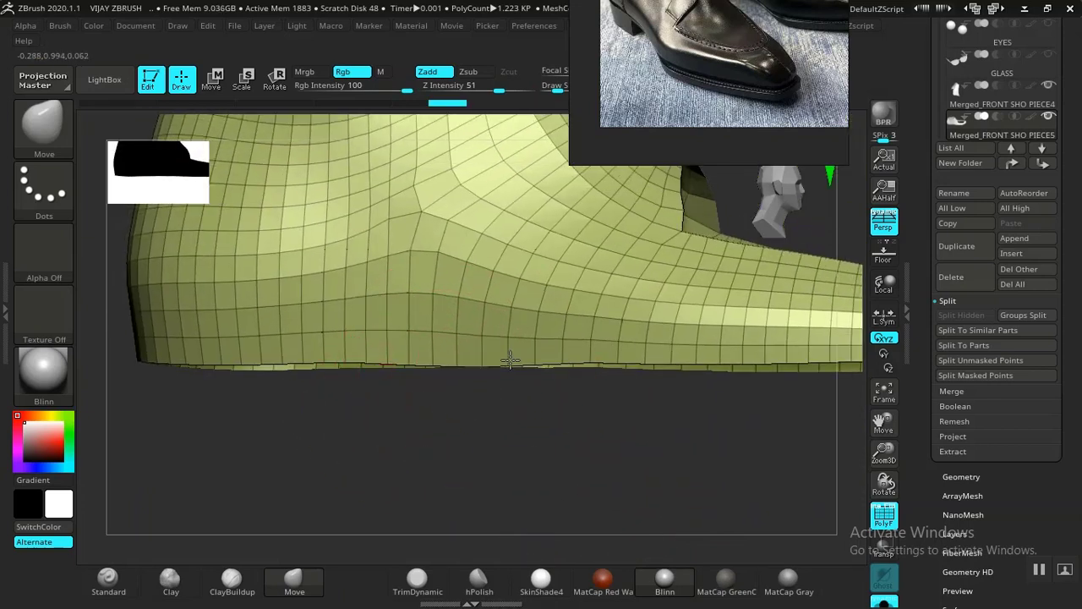
pyautogui.moveTo(347, 355)
pyautogui.mouseDown()
pyautogui.moveTo(350, 364)
pyautogui.moveTo(213, 358)
pyautogui.mouseUp()
# Pull the outer piece's bottom edge down to a straight line from the midfoot to the toe with the Move brush
pyautogui.keyDown('alt'); pyautogui.moveTo(478, 442); pyautogui.dragTo(337, 387); pyautogui.keyUp('alt')
pyautogui.moveTo(291, 341); pyautogui.dragTo(379, 351)
pyautogui.moveTo(447, 349); pyautogui.dragTo(449, 360)
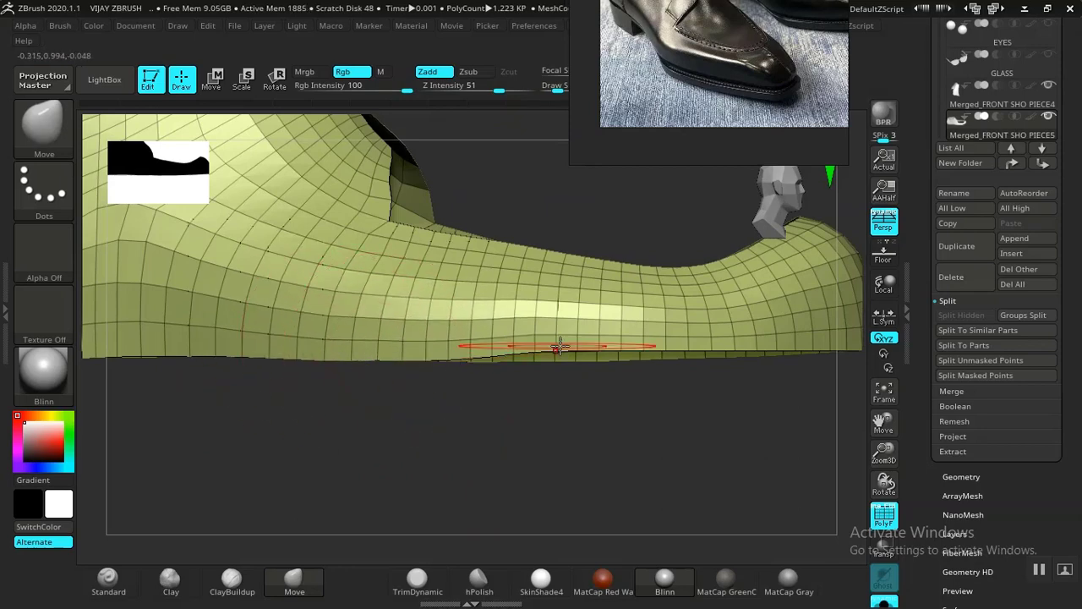
pyautogui.moveTo(524, 346)
pyautogui.mouseDown()
pyautogui.moveTo(522, 356)
pyautogui.moveTo(587, 360)
pyautogui.mouseUp()
pyautogui.moveTo(659, 345); pyautogui.dragTo(661, 360)
pyautogui.moveTo(727, 348); pyautogui.dragTo(728, 356)
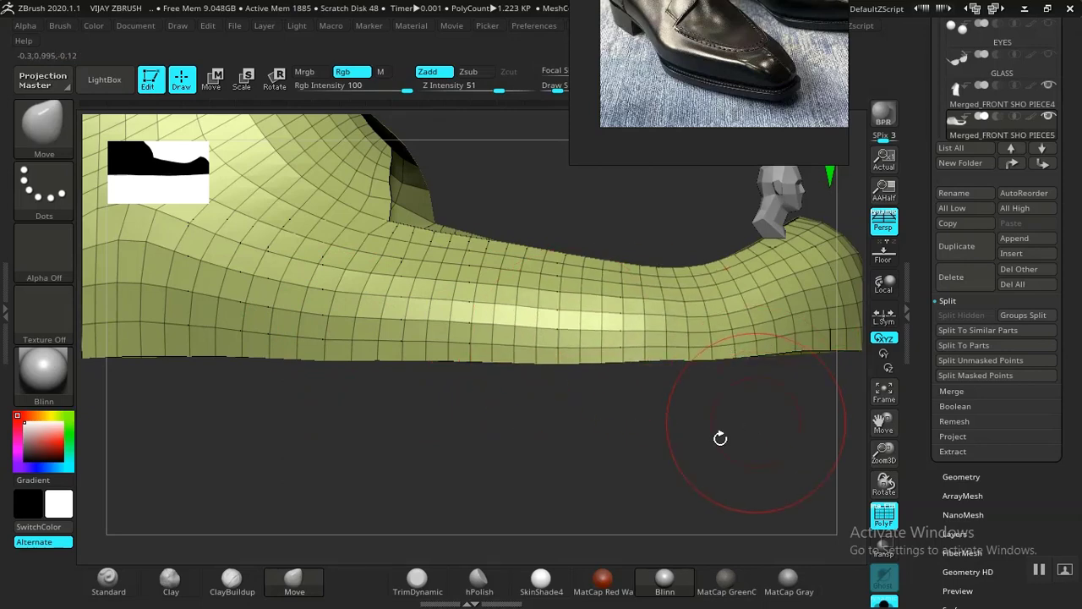
pyautogui.moveTo(719, 437); pyautogui.dragTo(560, 399)
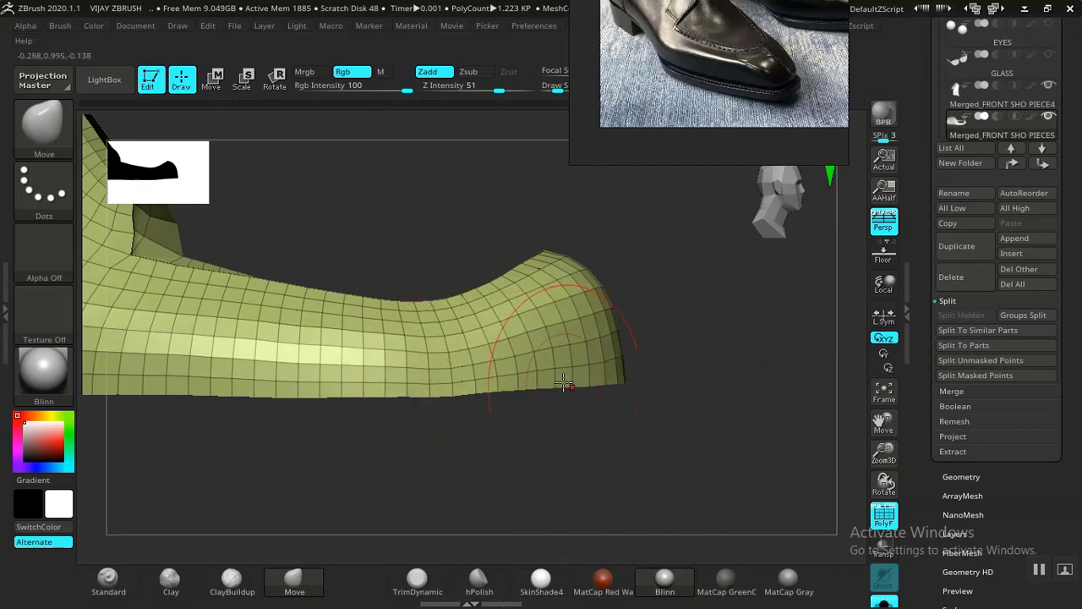
pyautogui.moveTo(411, 271); pyautogui.dragTo(632, 368)
# Reshape the upper inner corners of the lace flaps with the Move brush at draw size 5
pyautogui.moveTo(761, 328); pyautogui.dragTo(602, 390)
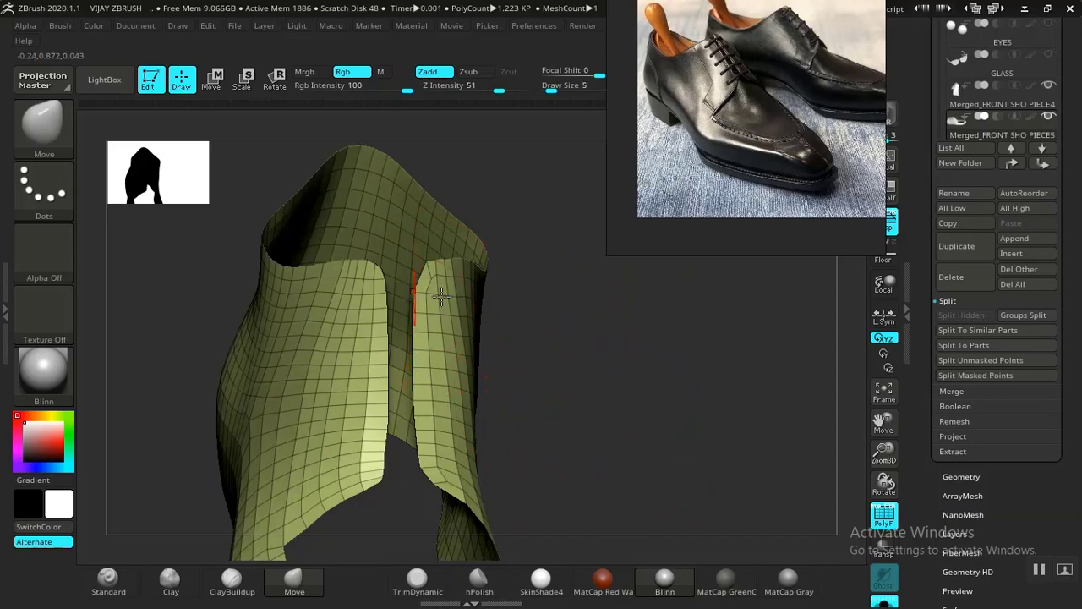
pyautogui.moveTo(441, 296); pyautogui.dragTo(532, 332, button='right')
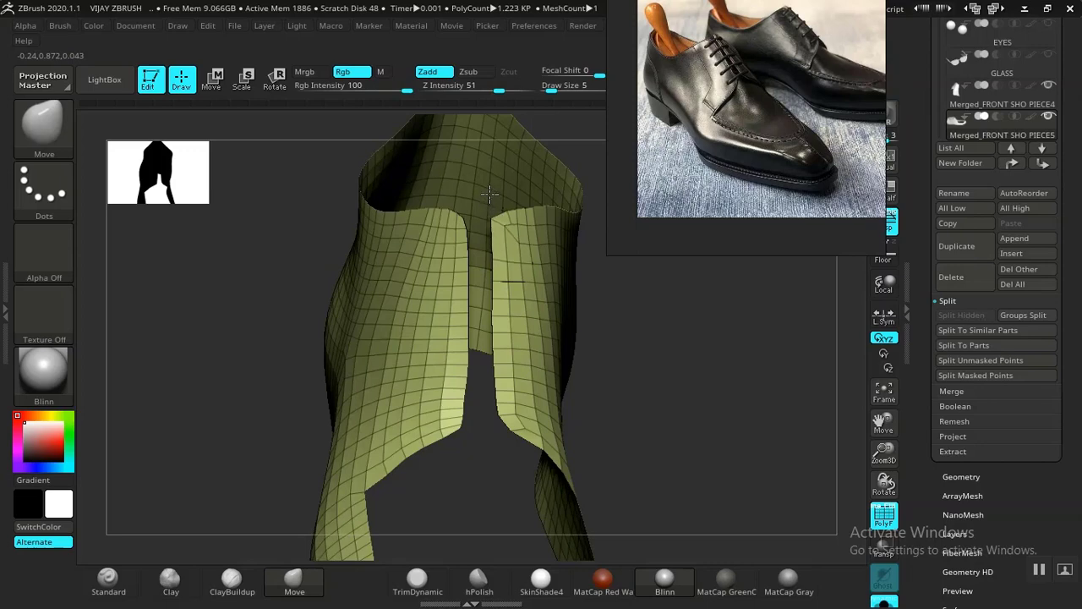
pyautogui.moveTo(651, 365); pyautogui.dragTo(649, 422, button='right')
pyautogui.moveTo(647, 372)
pyautogui.mouseDown(button='right')
pyautogui.moveTo(652, 459)
pyautogui.moveTo(645, 391)
pyautogui.mouseUp(button='right')
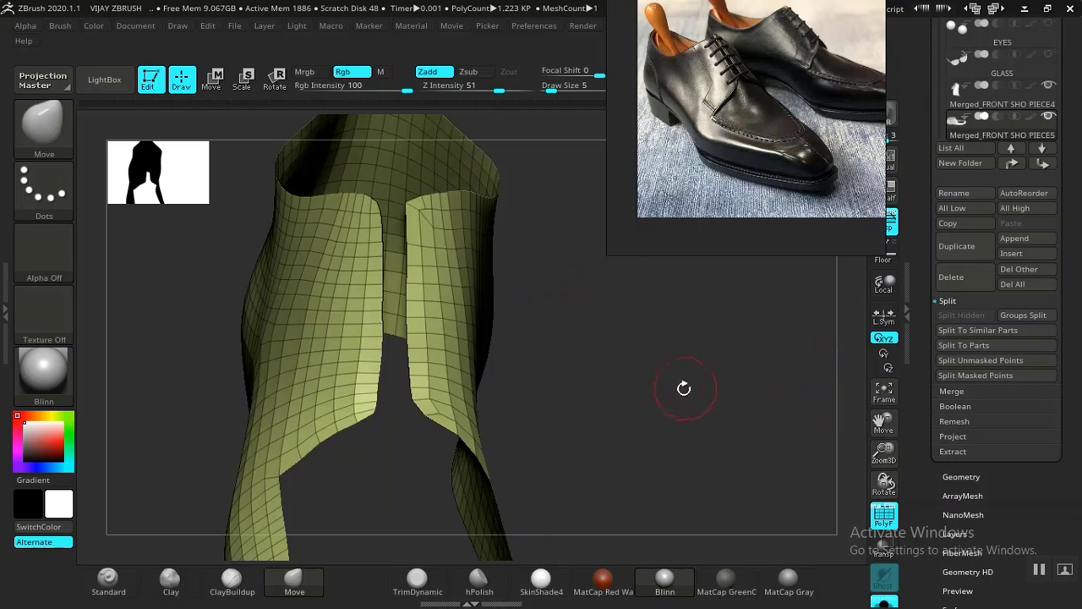
# Open the outer piece's EdgeLoop geometry settings and set the Panel Loops count to 3
pyautogui.moveTo(929, 496); pyautogui.dragTo(929, 436)
pyautogui.click(950, 419)
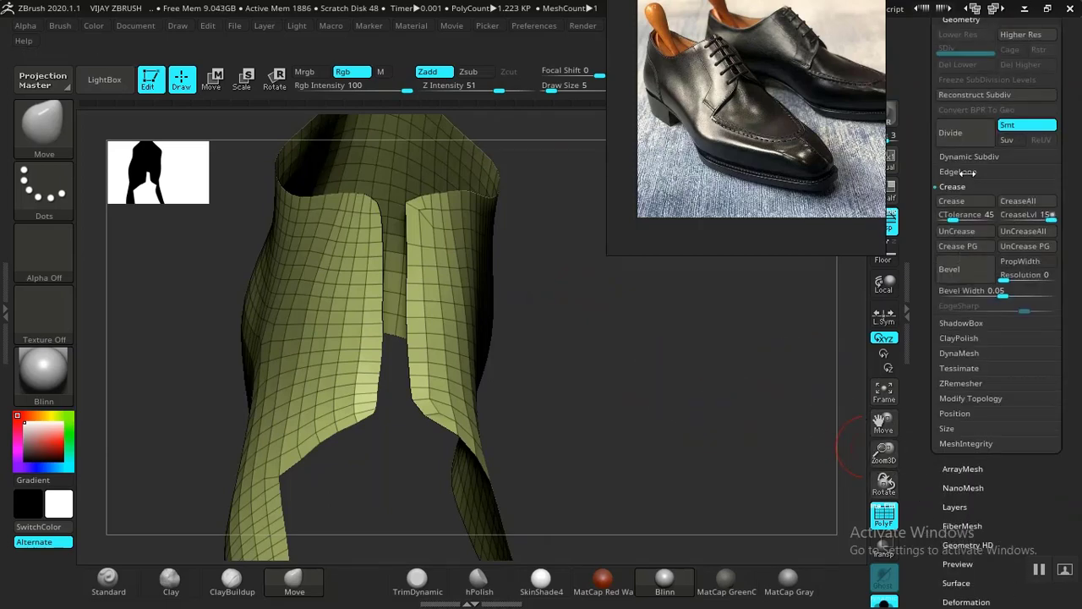
pyautogui.click(962, 171)
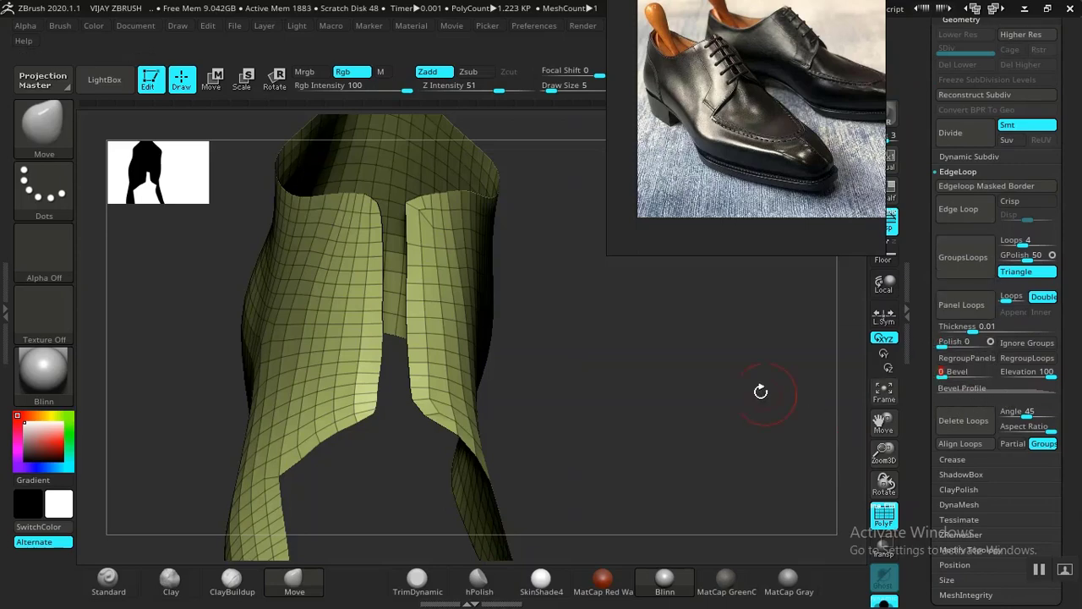
pyautogui.moveTo(714, 424); pyautogui.dragTo(846, 395)
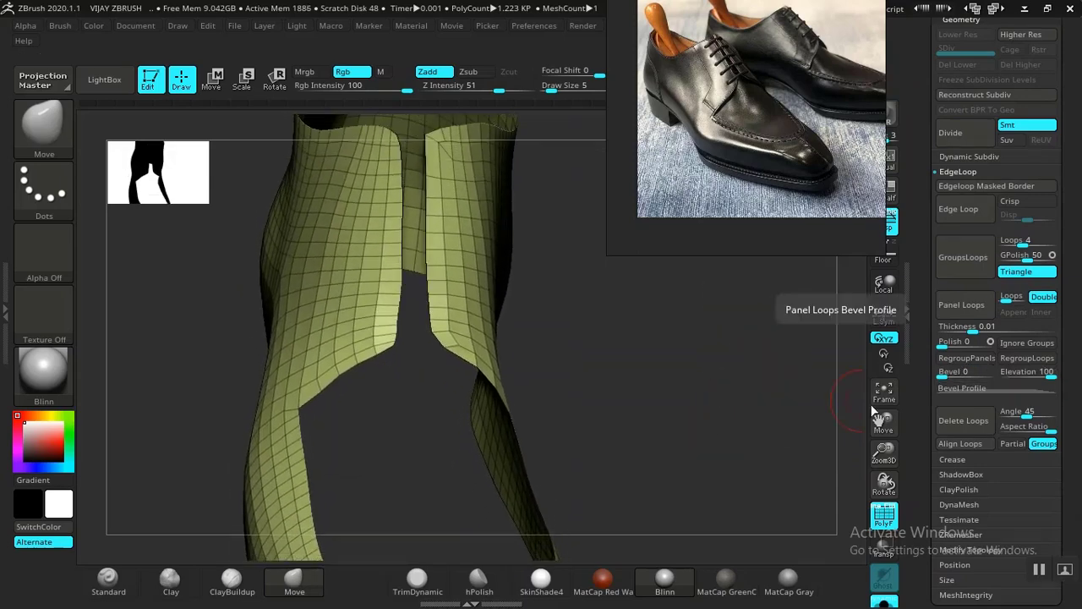
pyautogui.moveTo(736, 411); pyautogui.dragTo(845, 385)
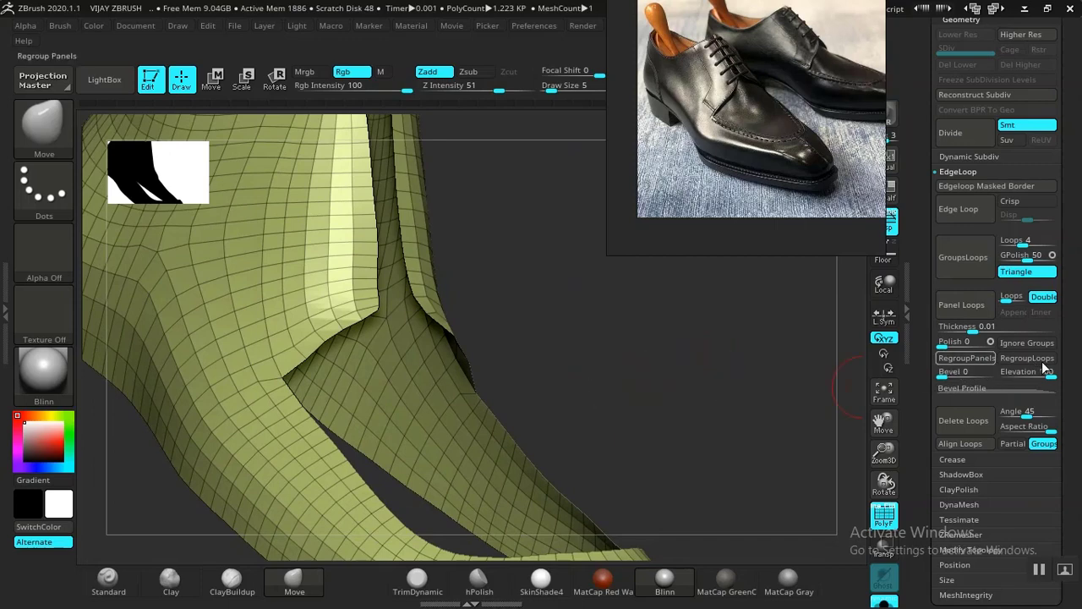
pyautogui.moveTo(719, 355); pyautogui.dragTo(758, 387)
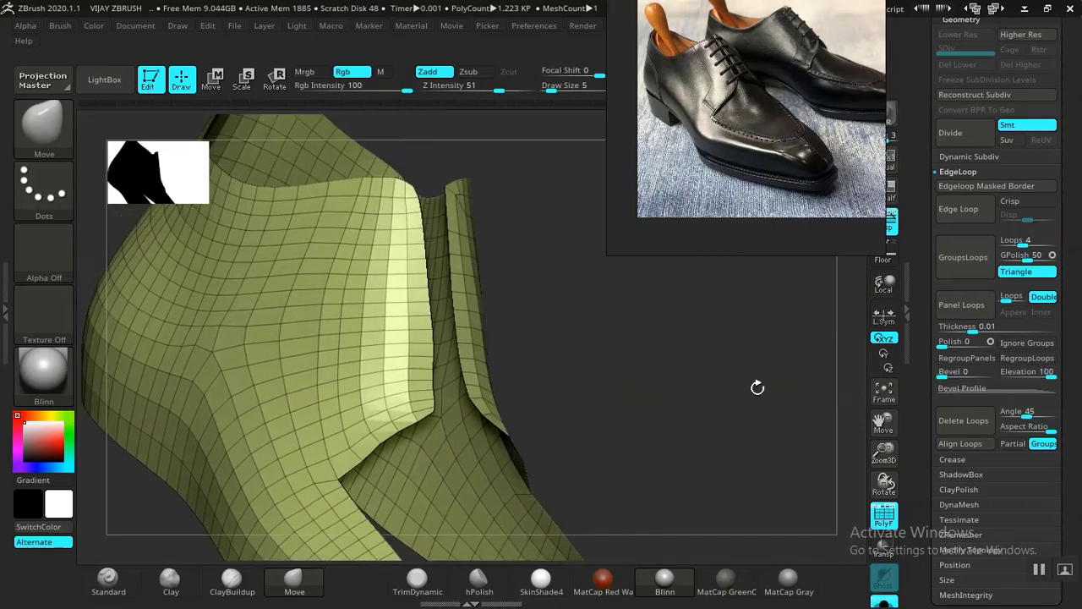
pyautogui.click(1006, 298)
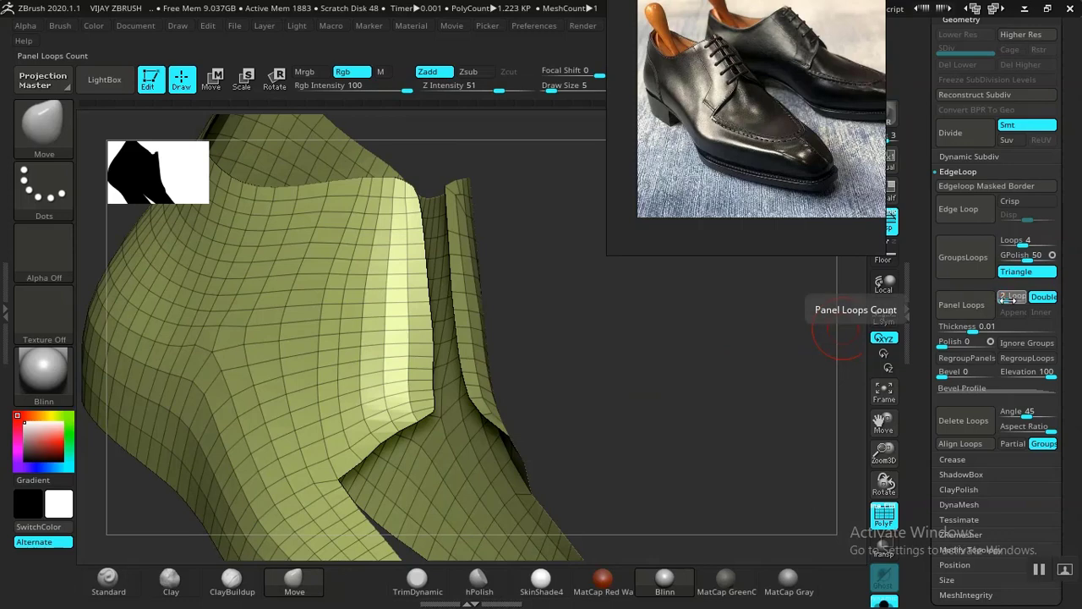
pyautogui.moveTo(1007, 300); pyautogui.dragTo(1003, 300)
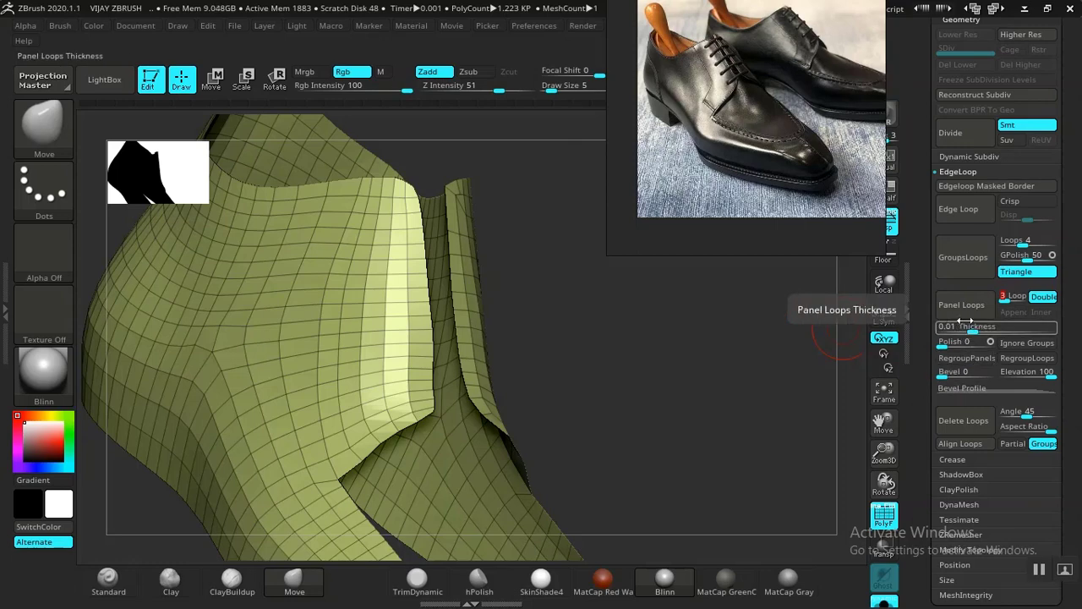
# Try thickening the outer piece with Panel Loops at 0.01 thickness, and undo it
pyautogui.click(968, 306)
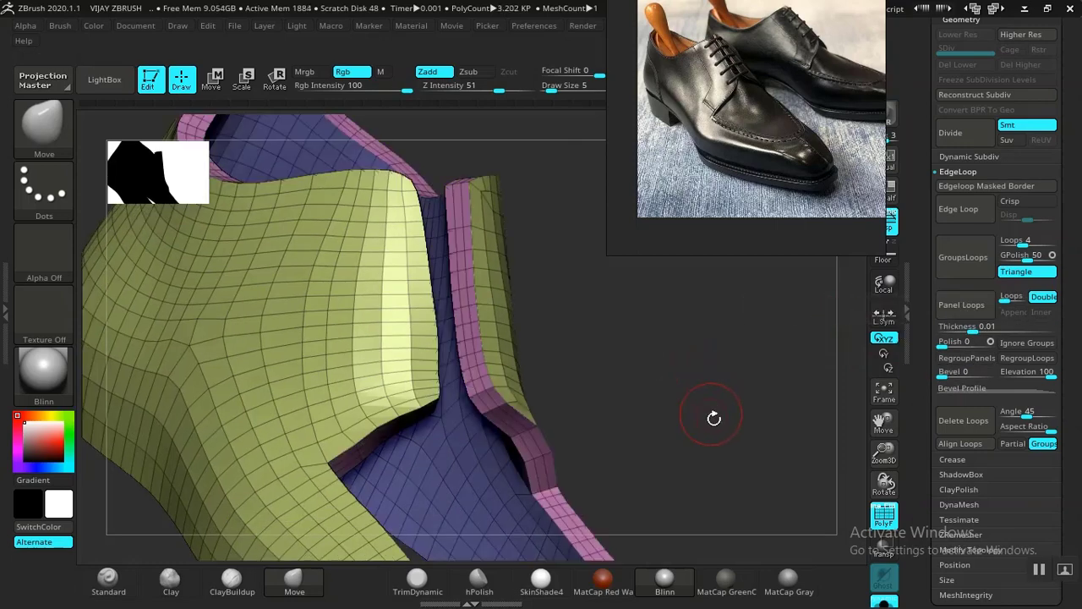
pyautogui.moveTo(713, 418); pyautogui.dragTo(725, 436)
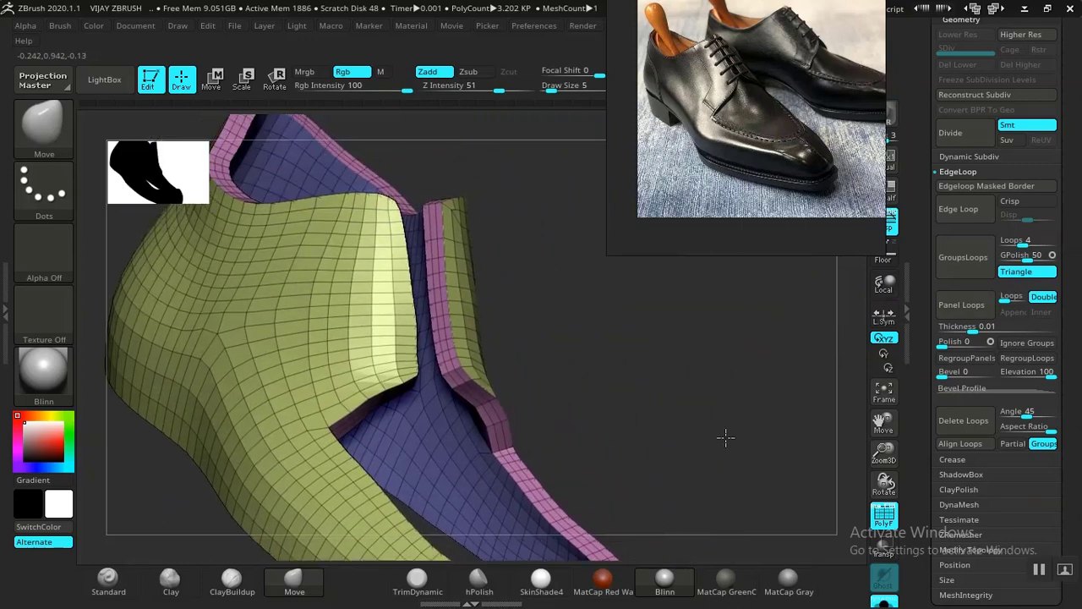
pyautogui.hotkey('ctrl', 'z')
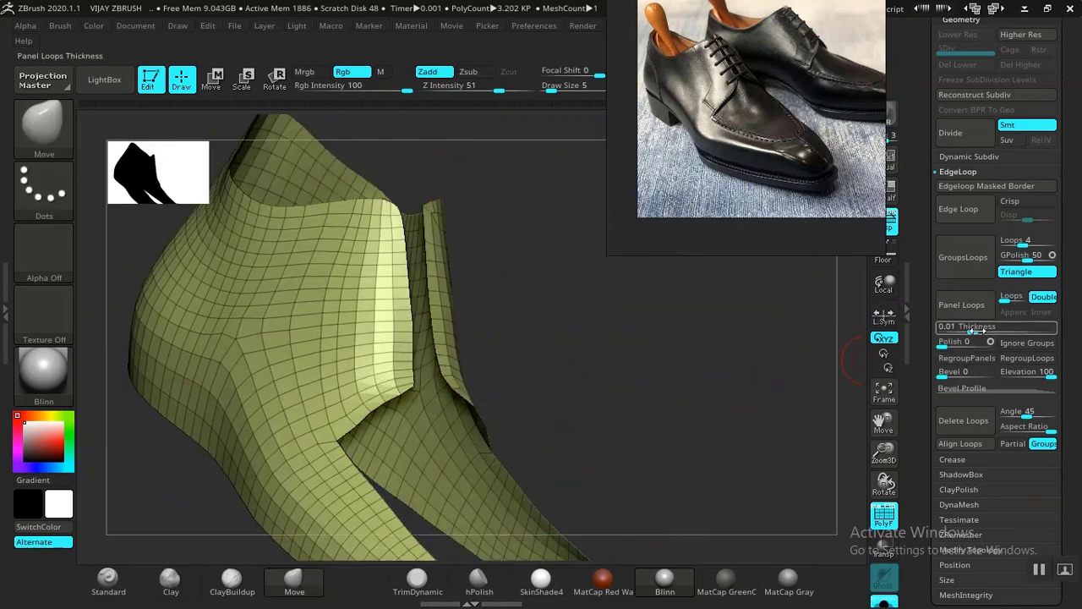
# Thicken the outer piece with Panel Loops at 0.00453 thickness and inspect its rim with the polyframe hidden
pyautogui.moveTo(973, 330); pyautogui.dragTo(969, 331)
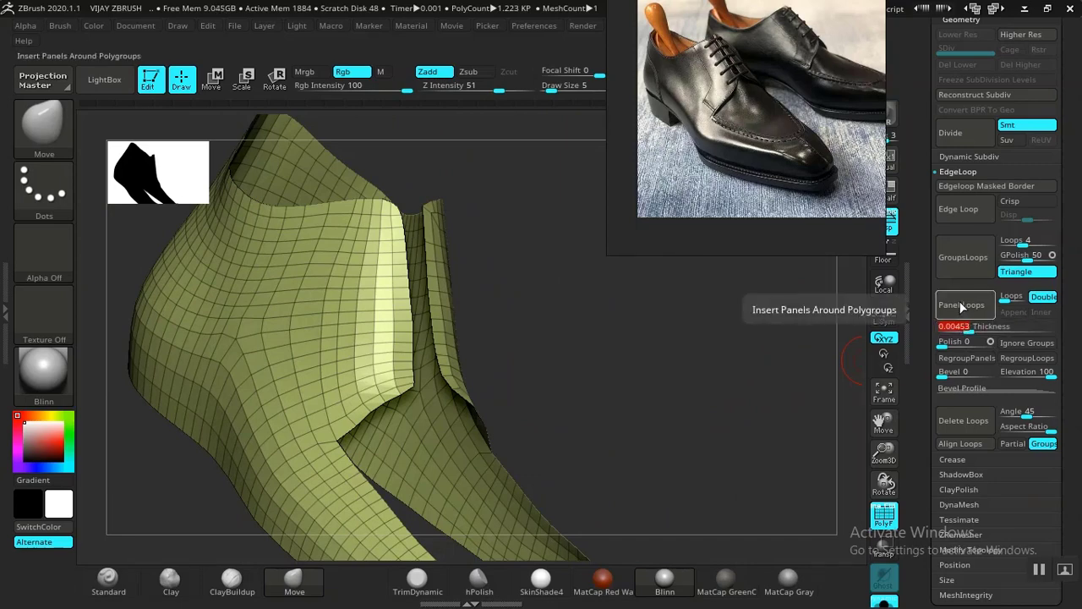
pyautogui.click(962, 306)
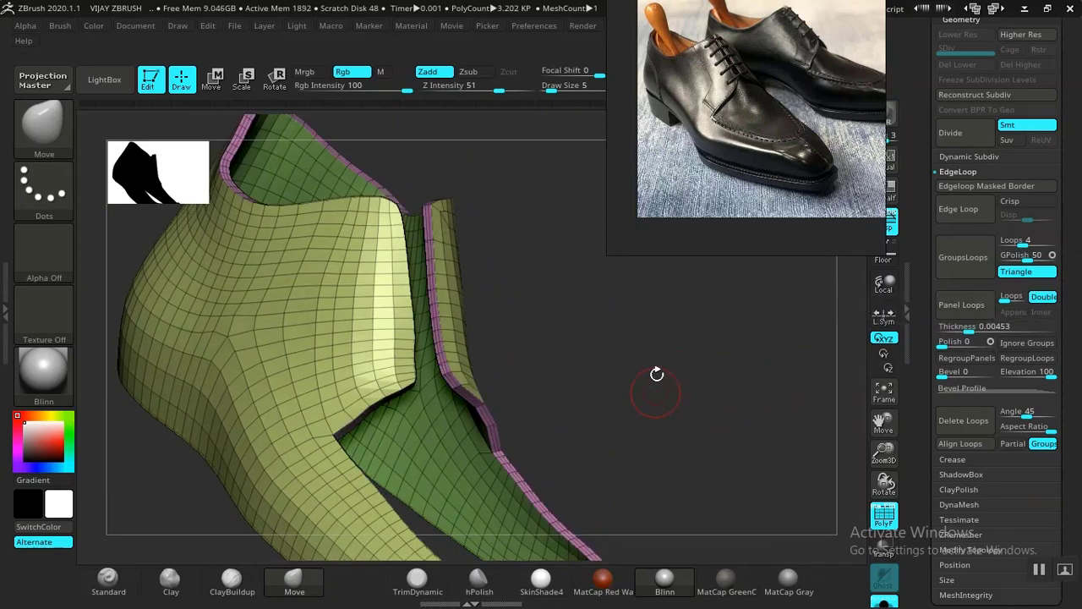
pyautogui.moveTo(656, 374); pyautogui.dragTo(691, 468)
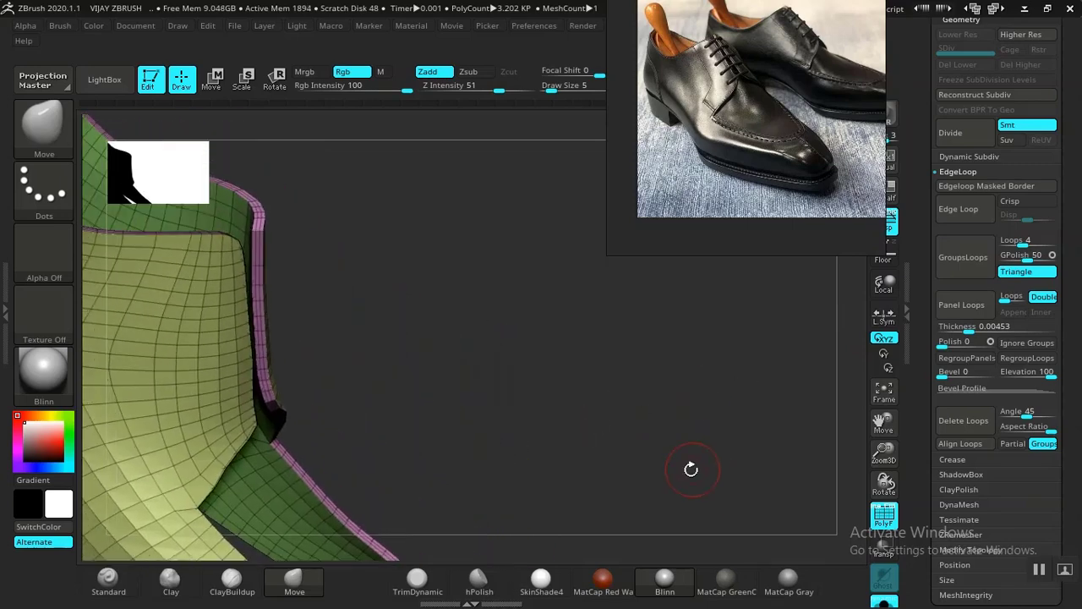
pyautogui.hotkey('shift', 'f')
pyautogui.moveTo(626, 451); pyautogui.dragTo(673, 355)
pyautogui.hotkey('shift', 'f')
pyautogui.hotkey('shift', 'f')
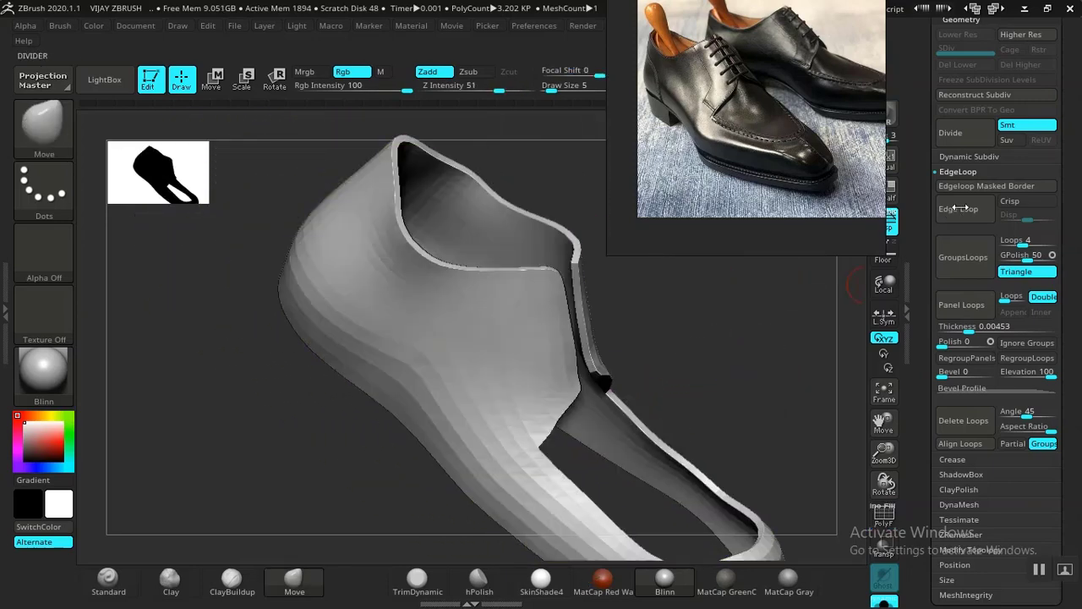
# Subdivide the outer piece once to preview its smoothed shape, and return it to the undivided mesh
pyautogui.click(967, 133)
pyautogui.moveTo(736, 362); pyautogui.dragTo(632, 375)
pyautogui.press('ctrl')
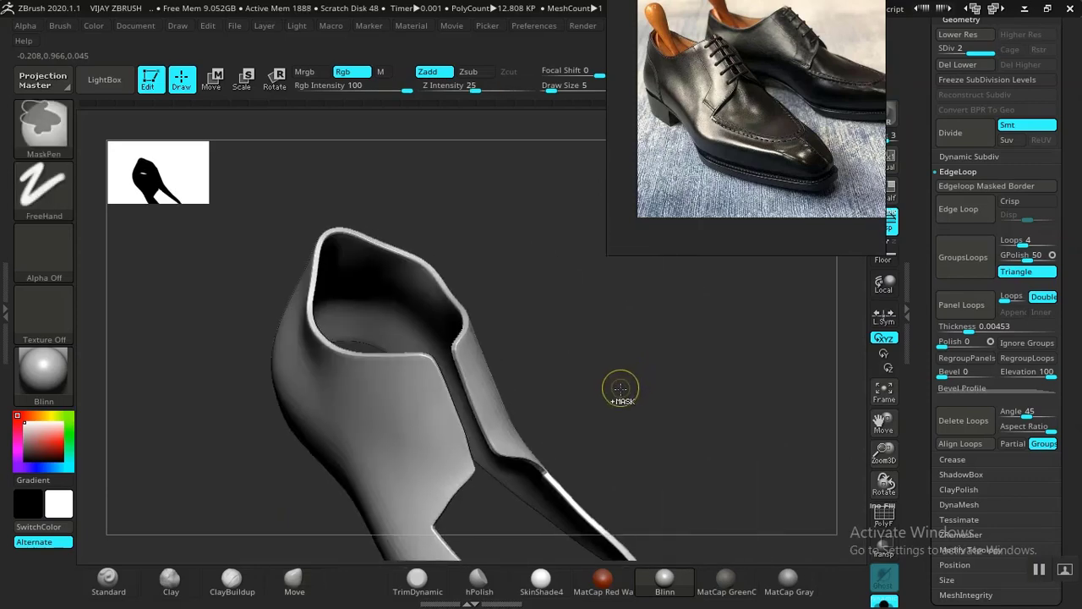
pyautogui.hotkey('shift', 'd')
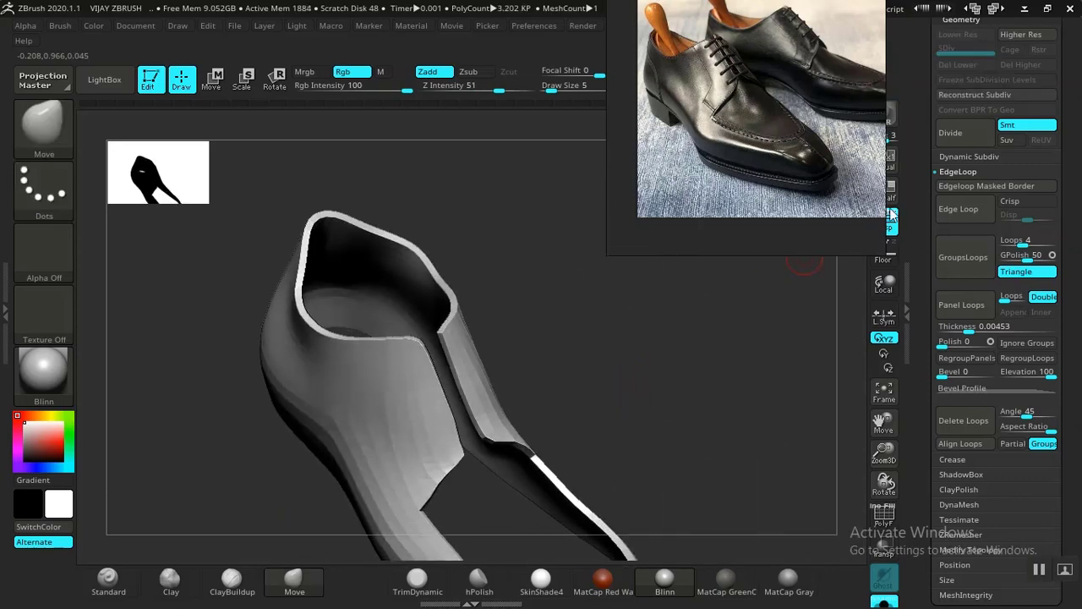
# Select the Merged_FRONT SHO PIECE4 subtool, display its polyframe and turn off Solo mode to show it with the outer piece
pyautogui.scroll(5, 961, 156)
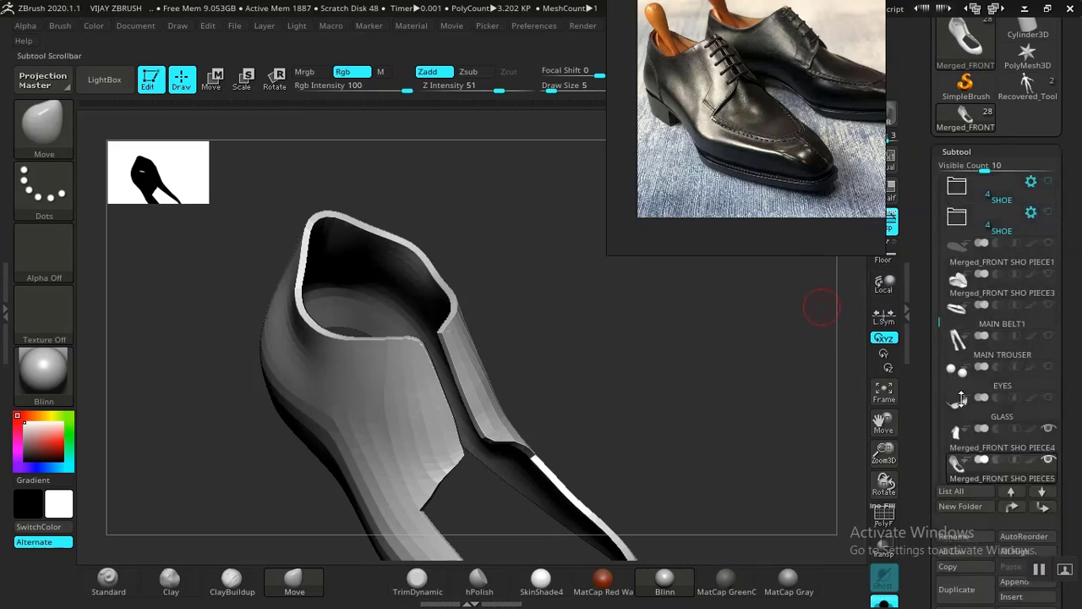
pyautogui.moveTo(970, 448)
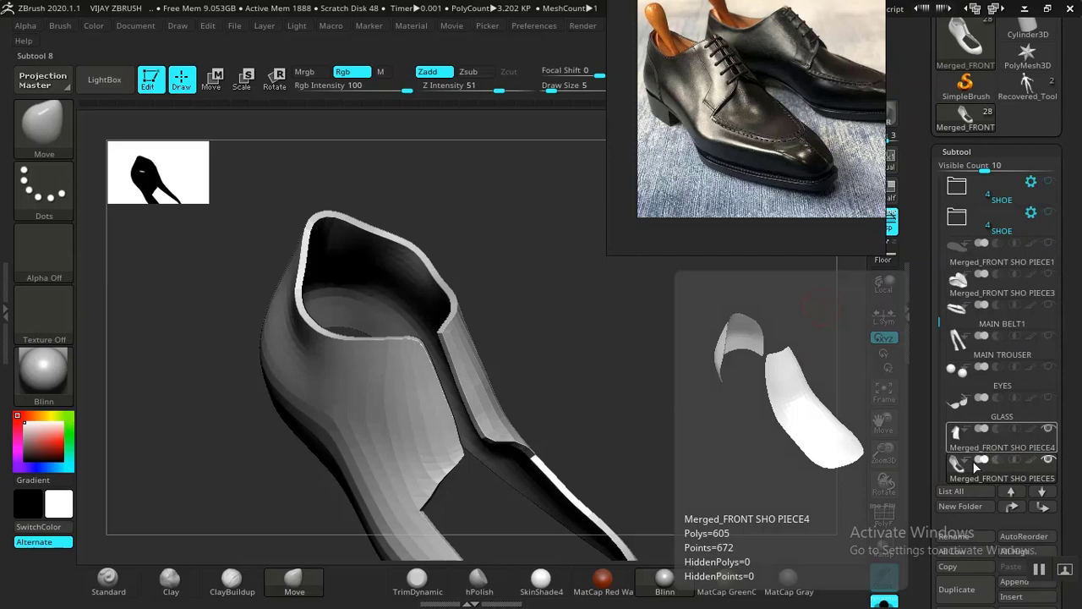
pyautogui.keyDown('alt'); pyautogui.moveTo(713, 388); pyautogui.dragTo(665, 272); pyautogui.keyUp('alt')
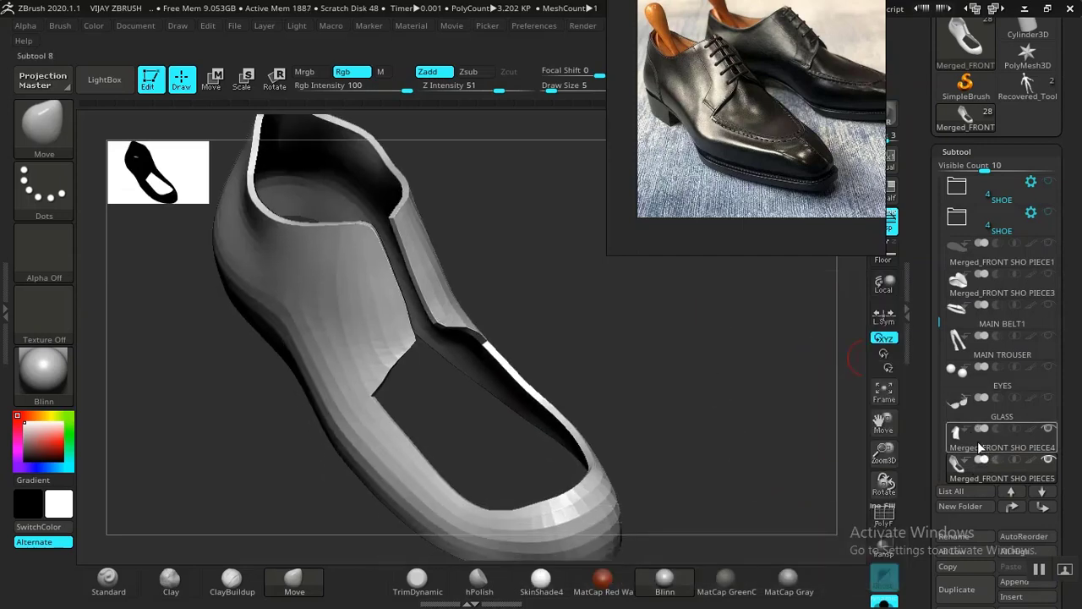
pyautogui.click(974, 446)
pyautogui.moveTo(703, 355)
pyautogui.mouseDown()
pyautogui.moveTo(698, 384)
pyautogui.moveTo(698, 366)
pyautogui.moveTo(702, 377)
pyautogui.moveTo(626, 451)
pyautogui.moveTo(698, 379)
pyautogui.moveTo(719, 341)
pyautogui.moveTo(751, 326)
pyautogui.moveTo(673, 381)
pyautogui.moveTo(691, 333)
pyautogui.moveTo(679, 340)
pyautogui.moveTo(730, 387)
pyautogui.mouseUp()
pyautogui.hotkey('shift', 'f')
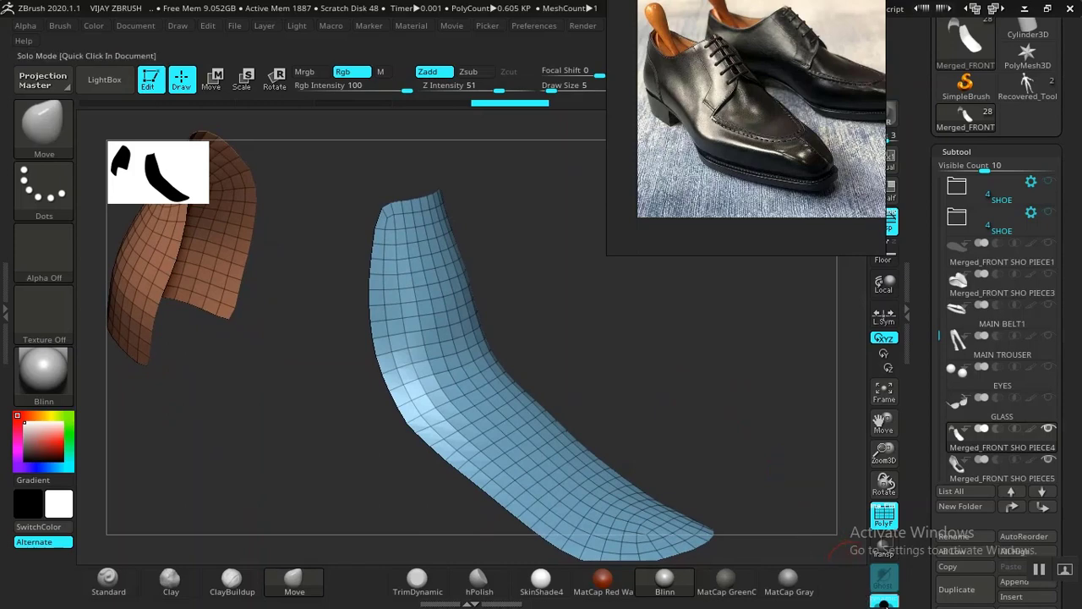
pyautogui.moveTo(751, 391); pyautogui.dragTo(814, 500)
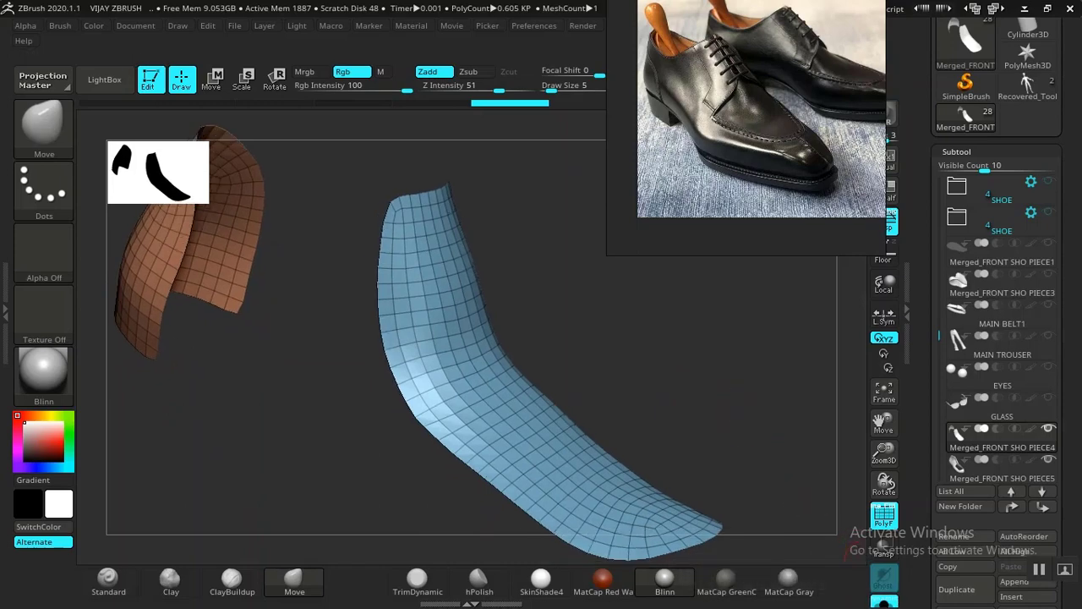
pyautogui.click(885, 601)
# Pull the inner front panel's toe tip and one long side out to the outer piece's opening with the Move brush at draw size 22
pyautogui.moveTo(739, 380)
pyautogui.keyDown('shift'); pyautogui.mouseDown()
pyautogui.moveTo(677, 404)
pyautogui.moveTo(717, 336)
pyautogui.moveTo(694, 314)
pyautogui.moveTo(679, 333)
pyautogui.moveTo(681, 268)
pyautogui.moveTo(678, 349)
pyautogui.moveTo(696, 372)
pyautogui.moveTo(599, 338)
pyautogui.moveTo(715, 329)
pyautogui.moveTo(647, 440)
pyautogui.moveTo(643, 422)
pyautogui.moveTo(681, 367)
pyautogui.moveTo(736, 360)
pyautogui.moveTo(647, 379)
pyautogui.moveTo(804, 362)
pyautogui.moveTo(583, 368)
pyautogui.mouseUp(); pyautogui.keyUp('shift')
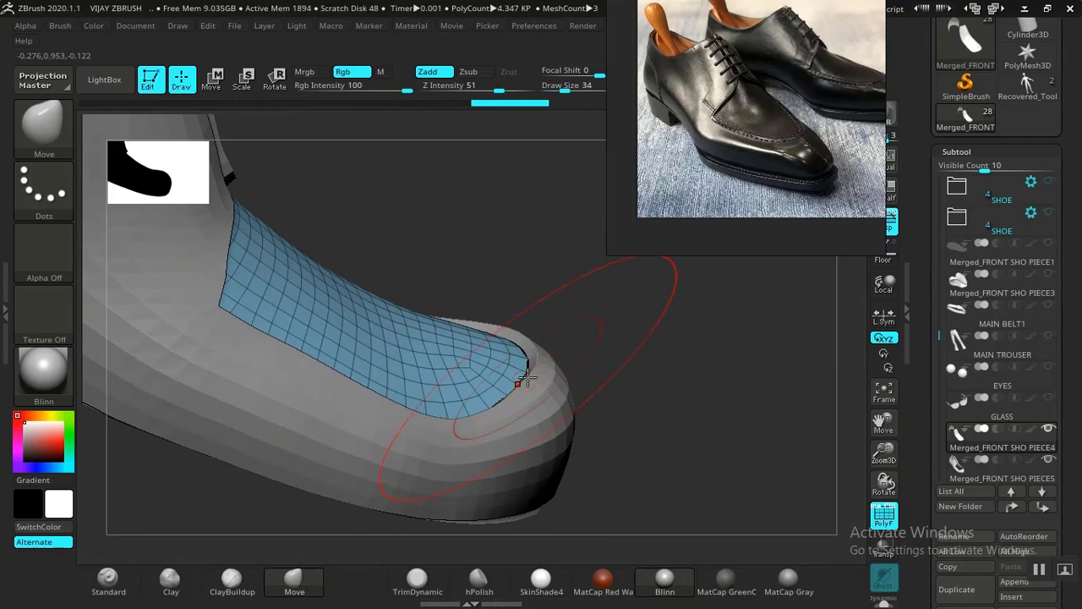
pyautogui.moveTo(614, 363)
pyautogui.mouseDown()
pyautogui.moveTo(620, 405)
pyautogui.moveTo(603, 512)
pyautogui.moveTo(676, 422)
pyautogui.moveTo(617, 402)
pyautogui.mouseUp()
pyautogui.moveTo(592, 436)
pyautogui.mouseDown()
pyautogui.moveTo(589, 471)
pyautogui.moveTo(561, 508)
pyautogui.moveTo(667, 401)
pyautogui.moveTo(635, 450)
pyautogui.moveTo(467, 360)
pyautogui.mouseUp()
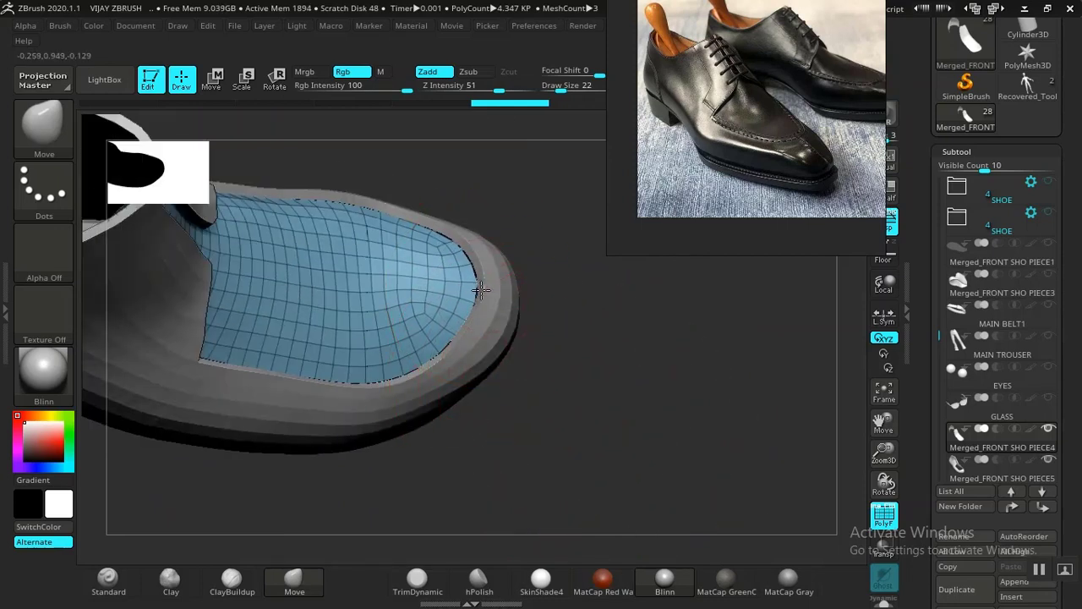
pyautogui.moveTo(480, 290); pyautogui.dragTo(483, 293)
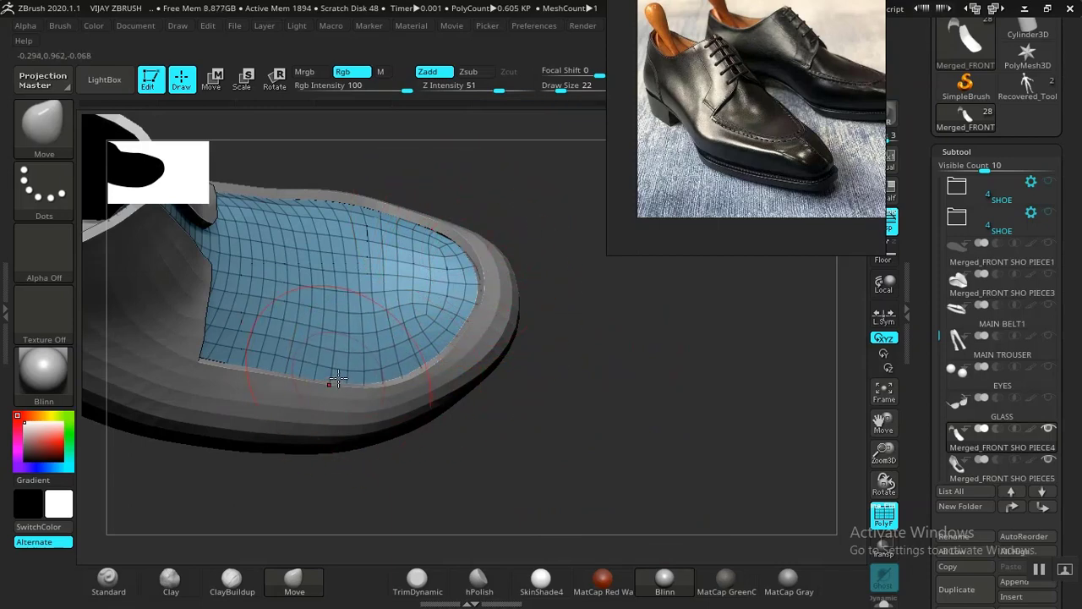
pyautogui.moveTo(213, 364); pyautogui.dragTo(209, 363)
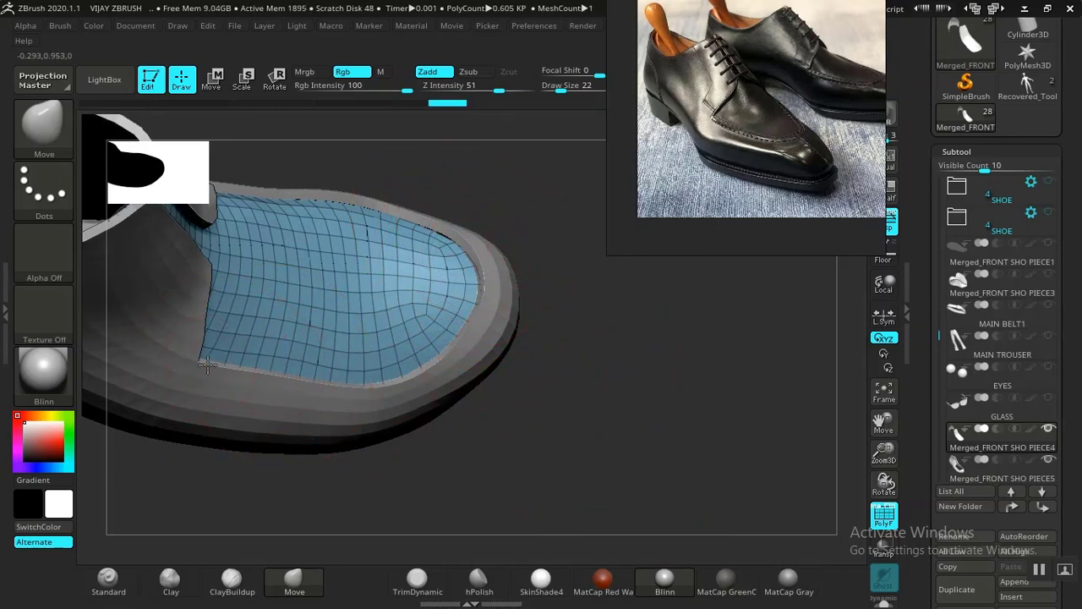
pyautogui.moveTo(275, 377); pyautogui.dragTo(276, 379)
pyautogui.moveTo(365, 382); pyautogui.dragTo(366, 381)
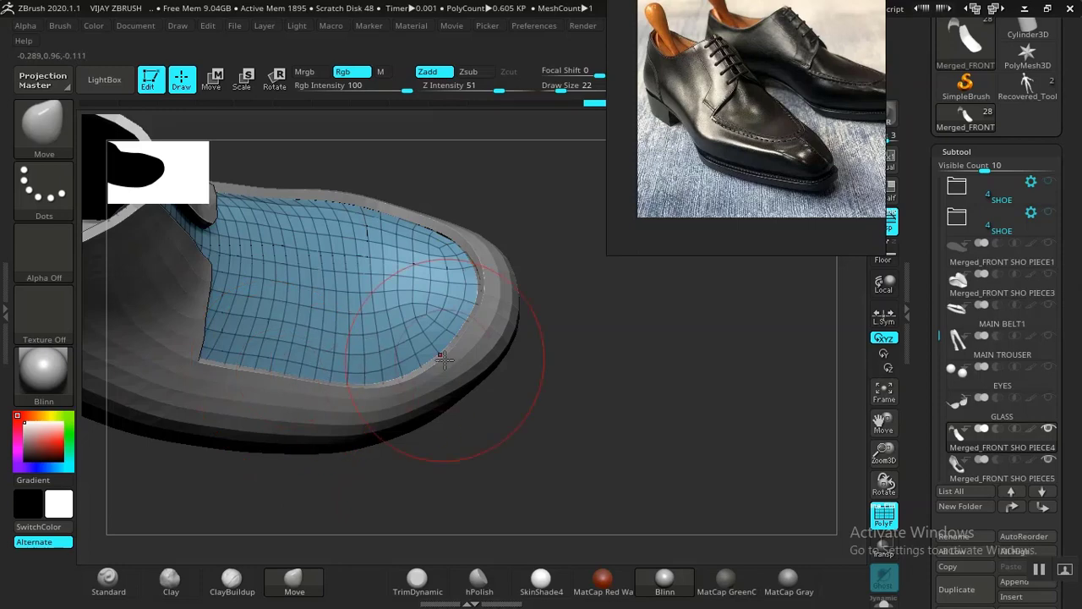
pyautogui.moveTo(444, 355); pyautogui.dragTo(451, 348)
# Pull the inner front panel's opposite side edge out to the outer piece's opening, up to the lace flap, with the Move brush
pyautogui.keyDown('alt'); pyautogui.moveTo(572, 263); pyautogui.dragTo(599, 413); pyautogui.keyUp('alt')
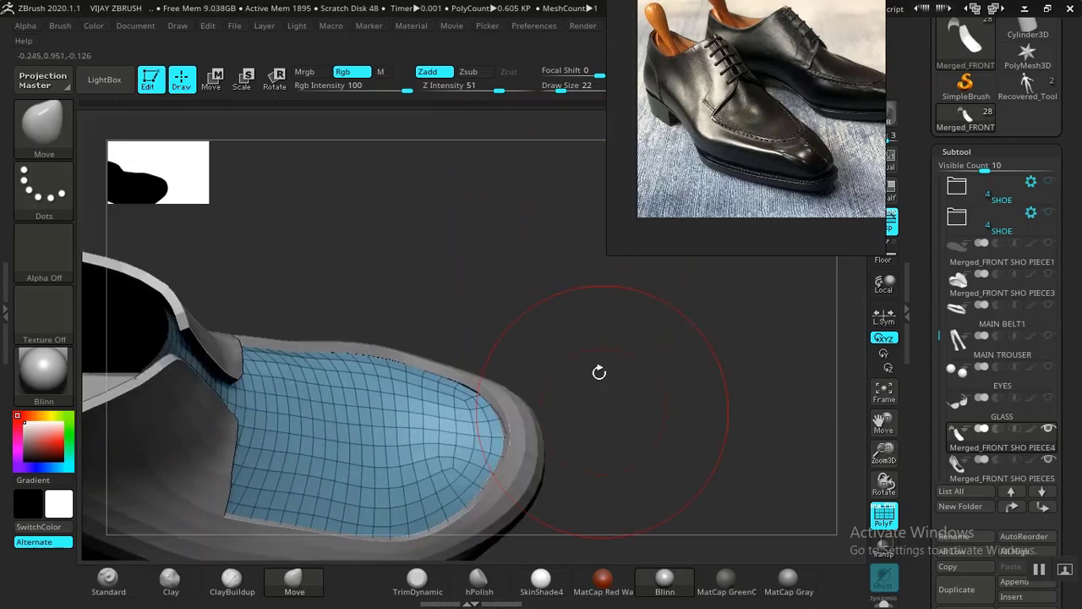
pyautogui.moveTo(631, 356); pyautogui.dragTo(628, 302)
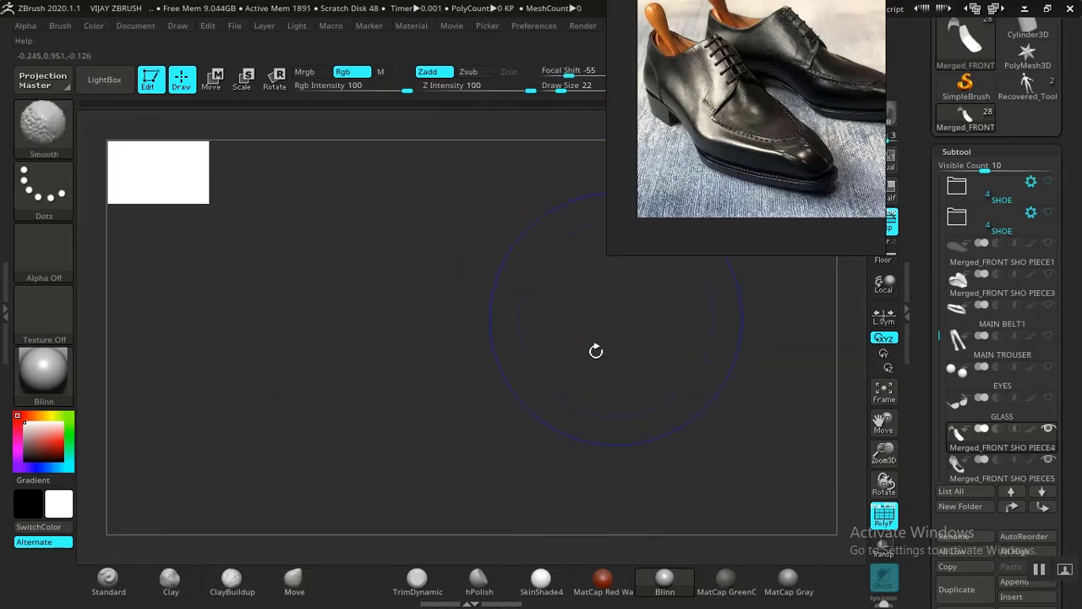
pyautogui.keyDown('shift'); pyautogui.moveTo(594, 350); pyautogui.dragTo(584, 365); pyautogui.keyUp('shift')
pyautogui.press('f')
pyautogui.moveTo(526, 533); pyautogui.dragTo(404, 553)
pyautogui.keyDown('alt'); pyautogui.moveTo(595, 518); pyautogui.dragTo(558, 549); pyautogui.keyUp('alt')
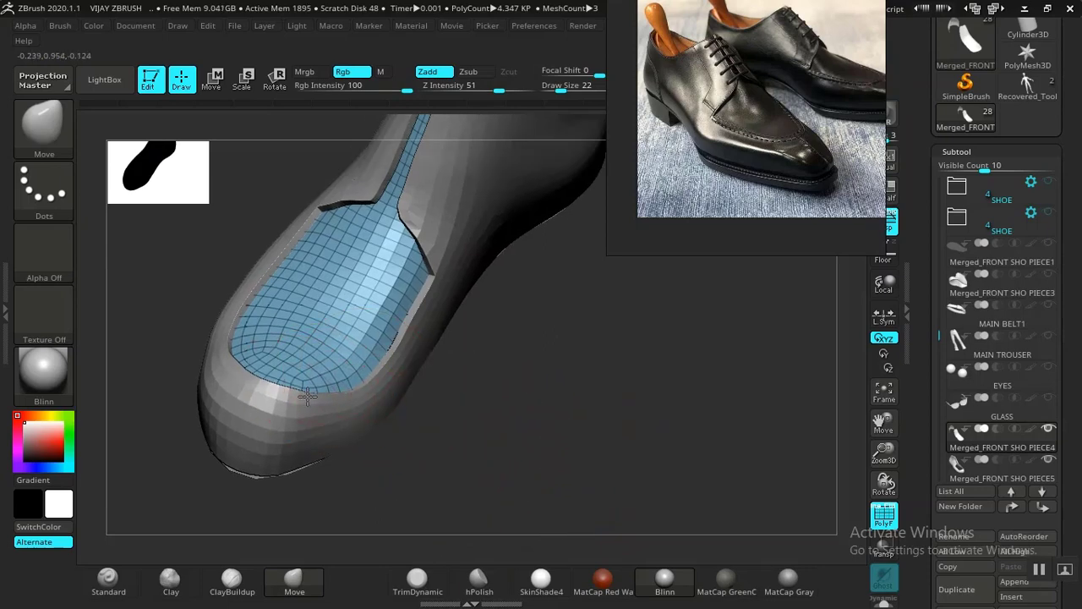
pyautogui.moveTo(385, 358); pyautogui.dragTo(390, 357)
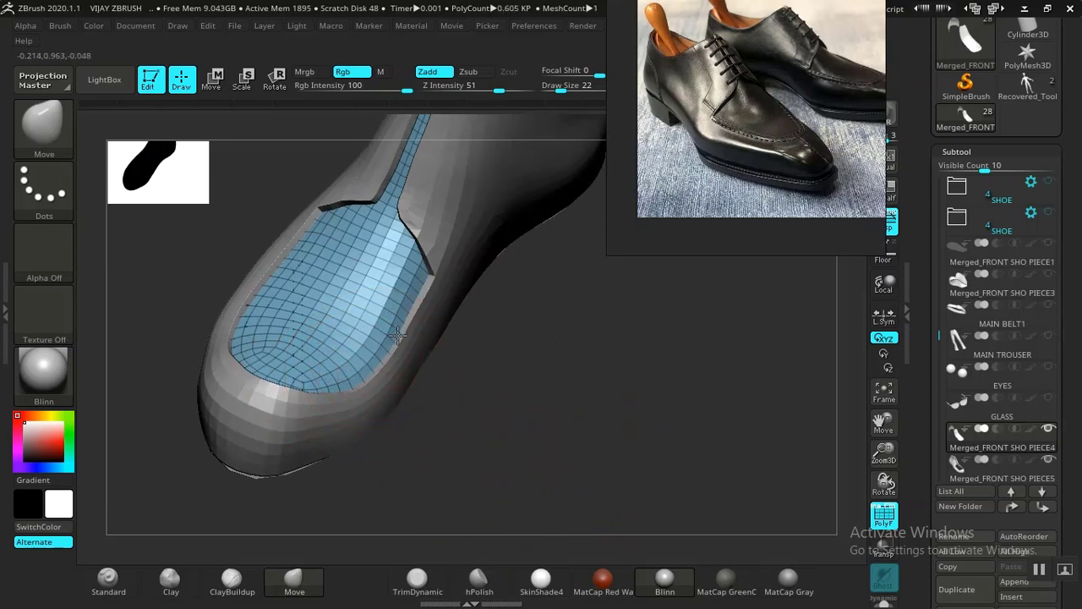
pyautogui.moveTo(420, 292)
pyautogui.mouseDown()
pyautogui.moveTo(429, 284)
pyautogui.moveTo(415, 242)
pyautogui.moveTo(430, 265)
pyautogui.mouseUp()
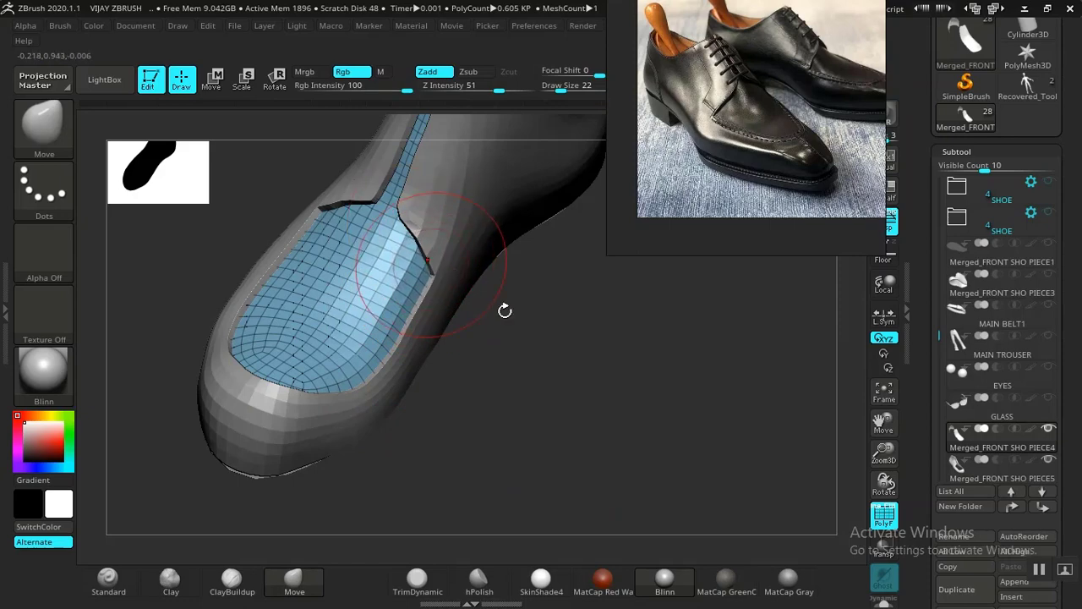
# Mask the inner front panel of Merged_FRONT SHO PIECE4, leaving only the heel panel unmasked
pyautogui.keyDown('alt'); pyautogui.moveTo(564, 314); pyautogui.dragTo(608, 351); pyautogui.keyUp('alt')
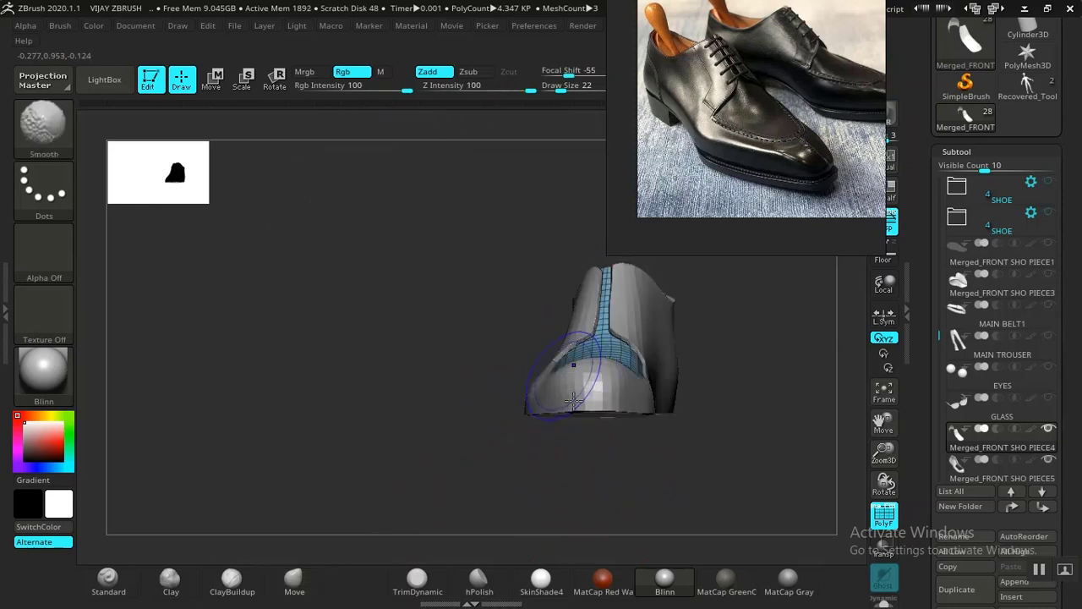
pyautogui.moveTo(221, 413)
pyautogui.mouseDown()
pyautogui.moveTo(193, 416)
pyautogui.moveTo(616, 380)
pyautogui.moveTo(462, 465)
pyautogui.moveTo(524, 264)
pyautogui.moveTo(541, 293)
pyautogui.moveTo(415, 244)
pyautogui.moveTo(440, 189)
pyautogui.moveTo(425, 193)
pyautogui.mouseUp()
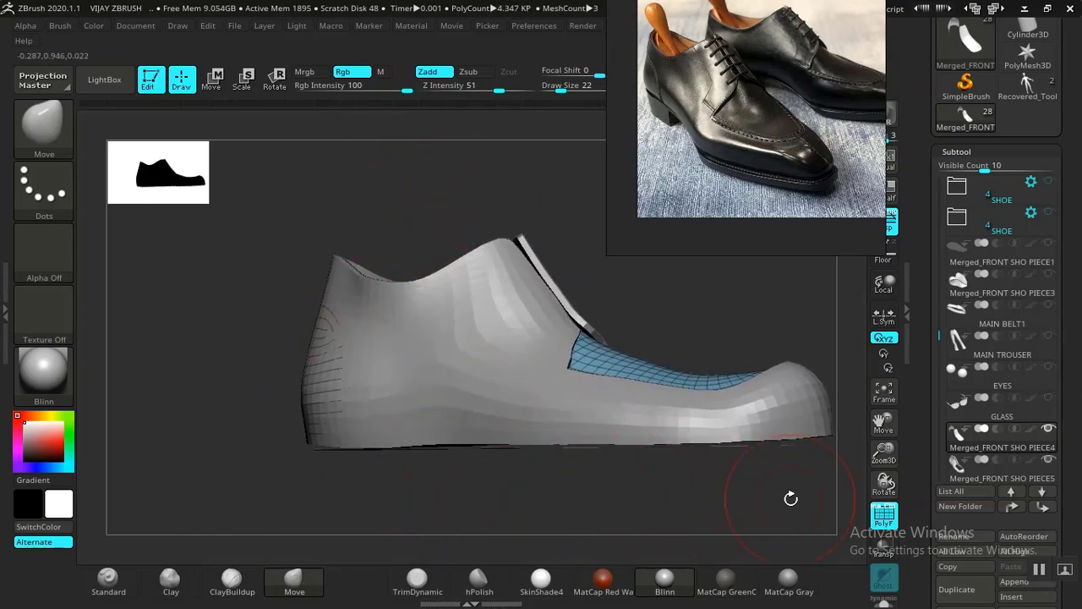
pyautogui.keyDown('ctrl'); pyautogui.moveTo(218, 201); pyautogui.dragTo(424, 528); pyautogui.keyUp('ctrl')
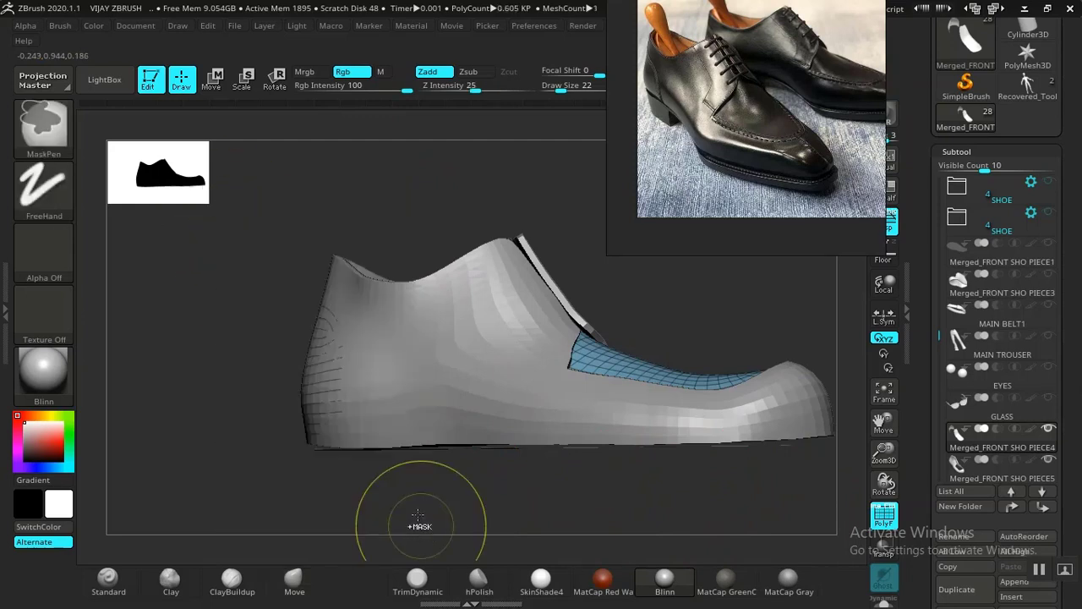
pyautogui.keyDown('ctrl'); pyautogui.click(525, 497); pyautogui.keyUp('ctrl')
# Centre the gizmo on the unmasked heel panel, reset its orientation and move the panel slightly backward along Z
pyautogui.press('w')
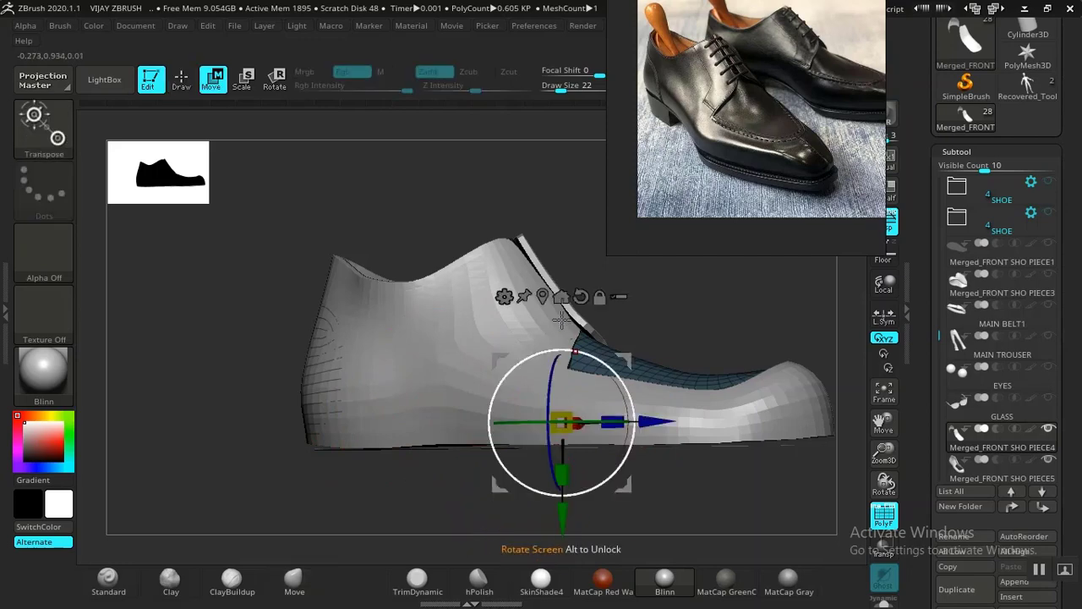
pyautogui.click(541, 294)
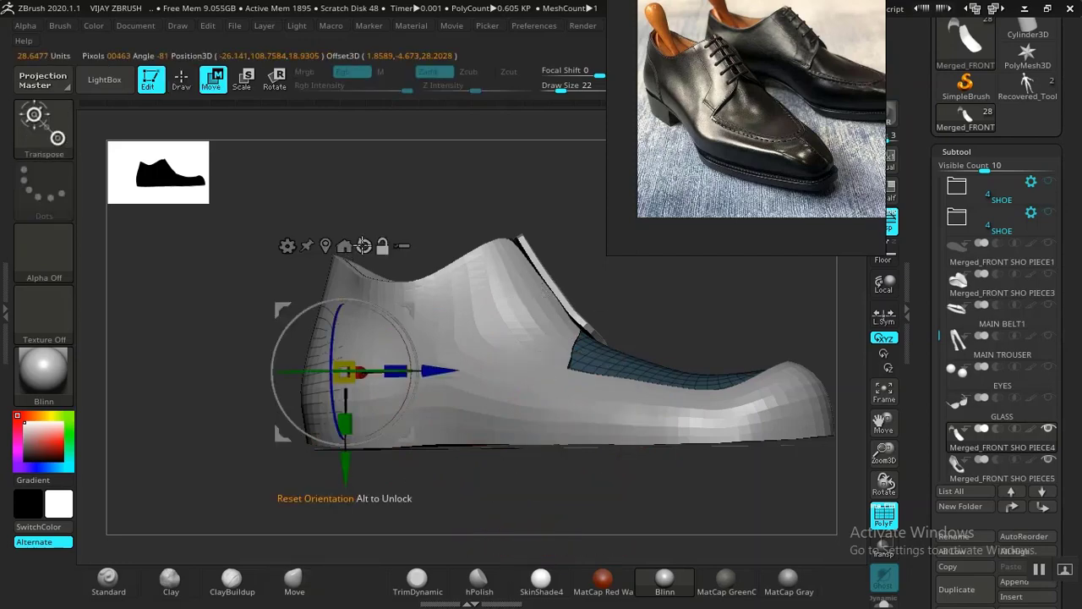
pyautogui.click(364, 245)
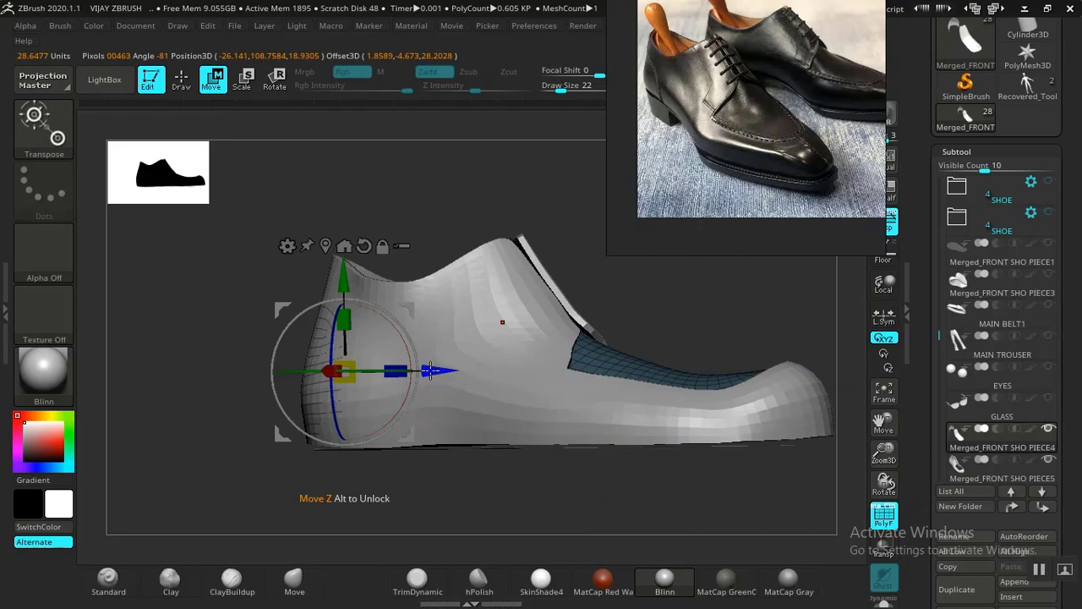
pyautogui.moveTo(430, 370); pyautogui.dragTo(423, 370)
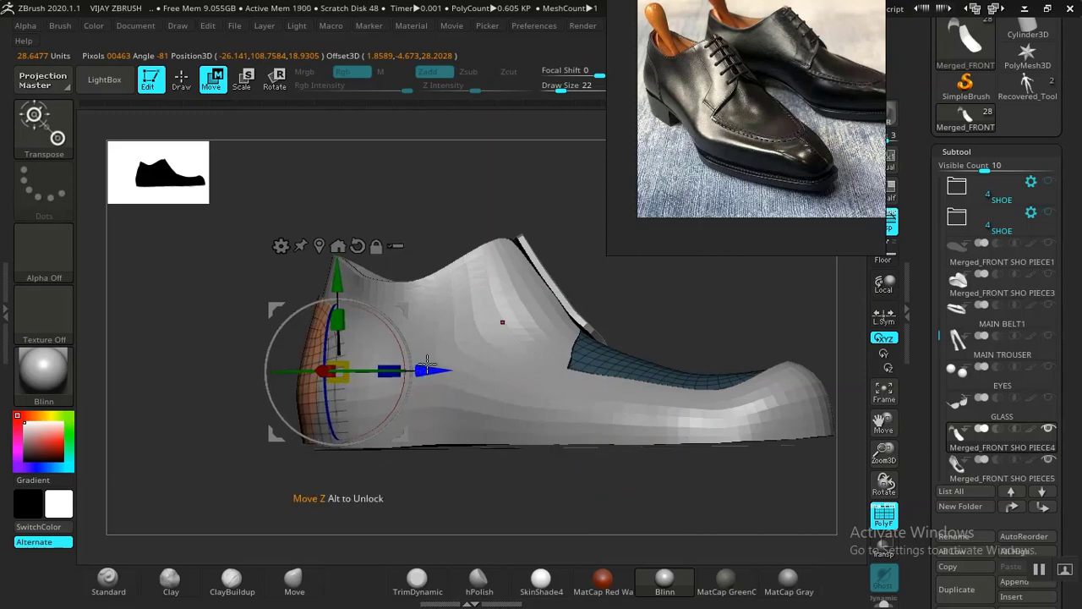
# Nudge the heel panel a little further backward along Z to fit the outer piece's heel surface
pyautogui.keyDown('alt'); pyautogui.moveTo(409, 215); pyautogui.dragTo(437, 229); pyautogui.keyUp('alt')
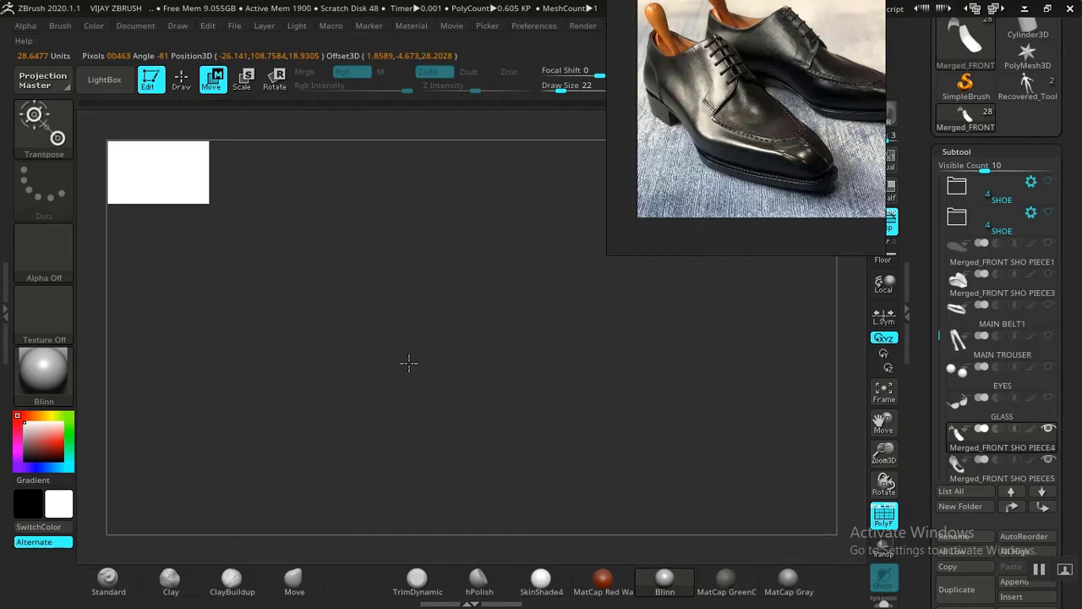
pyautogui.moveTo(410, 363)
pyautogui.keyDown('alt'); pyautogui.mouseDown()
pyautogui.moveTo(440, 181)
pyautogui.moveTo(449, 181)
pyautogui.moveTo(425, 203)
pyautogui.mouseUp(); pyautogui.keyUp('alt')
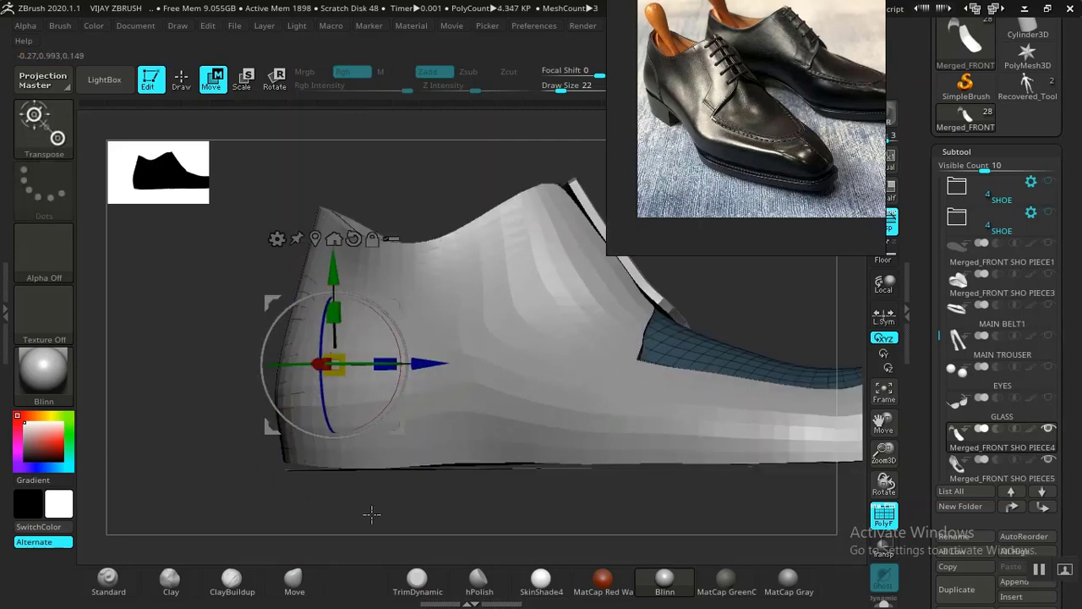
pyautogui.moveTo(371, 513)
pyautogui.mouseDown()
pyautogui.moveTo(326, 502)
pyautogui.moveTo(358, 510)
pyautogui.moveTo(360, 524)
pyautogui.mouseUp()
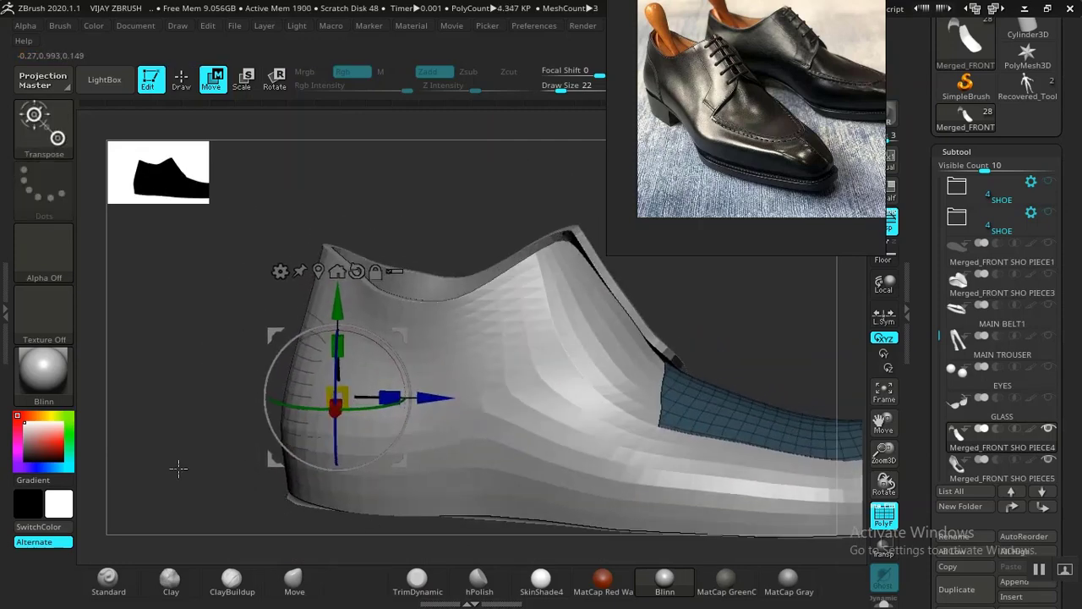
pyautogui.moveTo(178, 467); pyautogui.dragTo(335, 369)
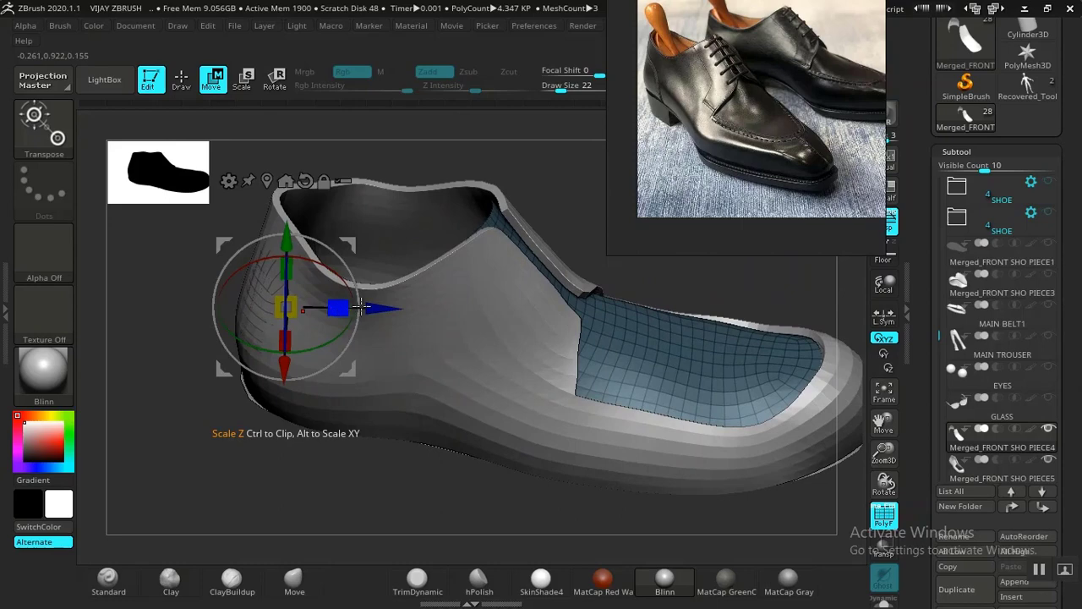
pyautogui.moveTo(370, 309); pyautogui.dragTo(373, 309)
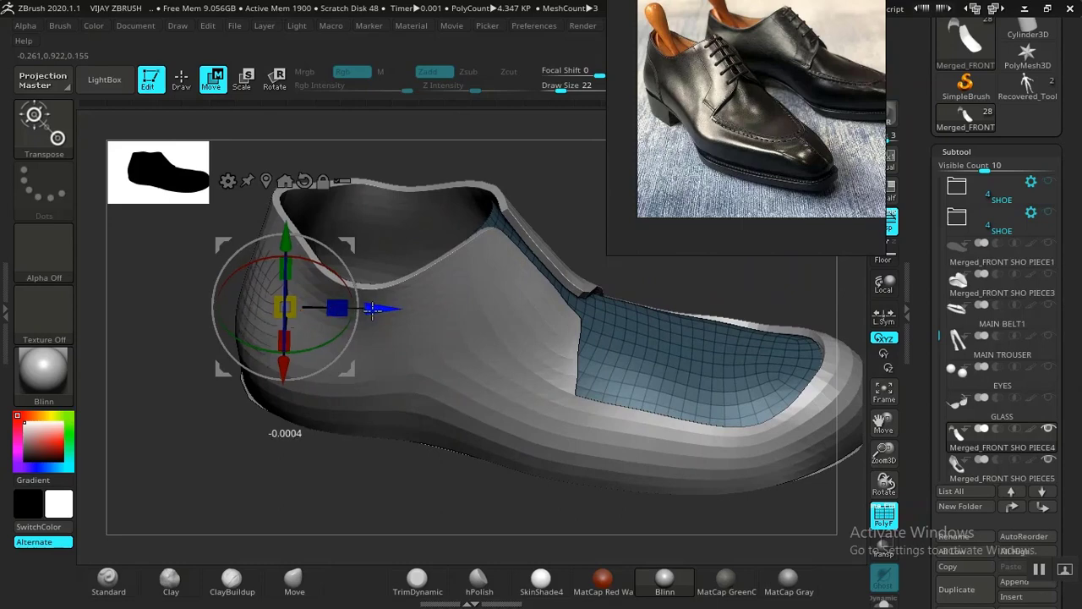
pyautogui.moveTo(373, 309); pyautogui.dragTo(372, 310)
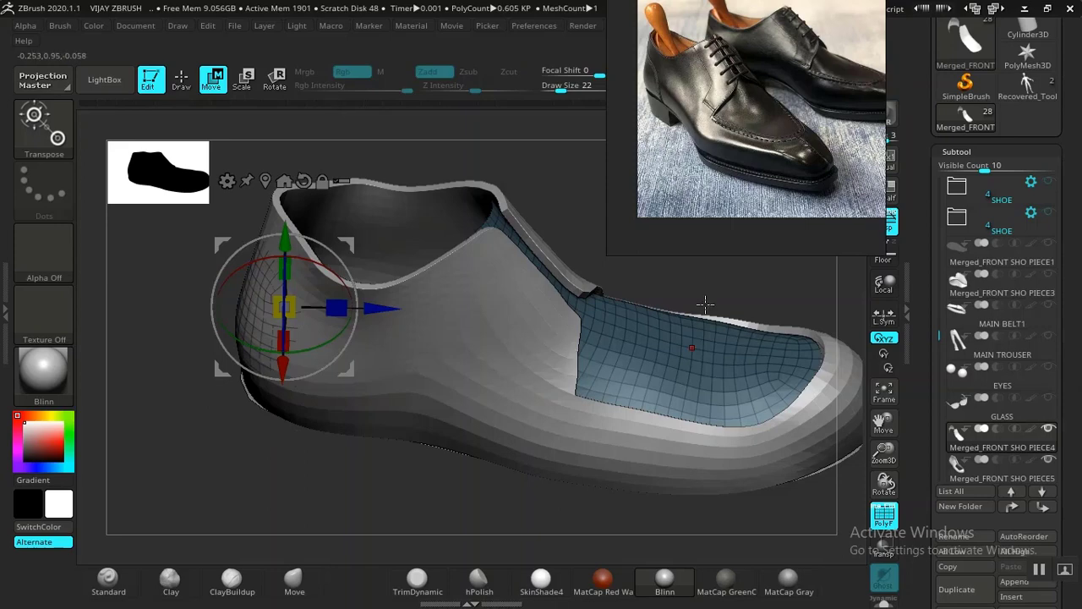
# Return to Draw mode with the mask cleared and set the Move brush's draw size to 5
pyautogui.moveTo(683, 279)
pyautogui.mouseDown()
pyautogui.moveTo(645, 268)
pyautogui.moveTo(577, 293)
pyautogui.moveTo(582, 276)
pyautogui.moveTo(584, 299)
pyautogui.moveTo(618, 299)
pyautogui.mouseUp()
pyautogui.press('q')
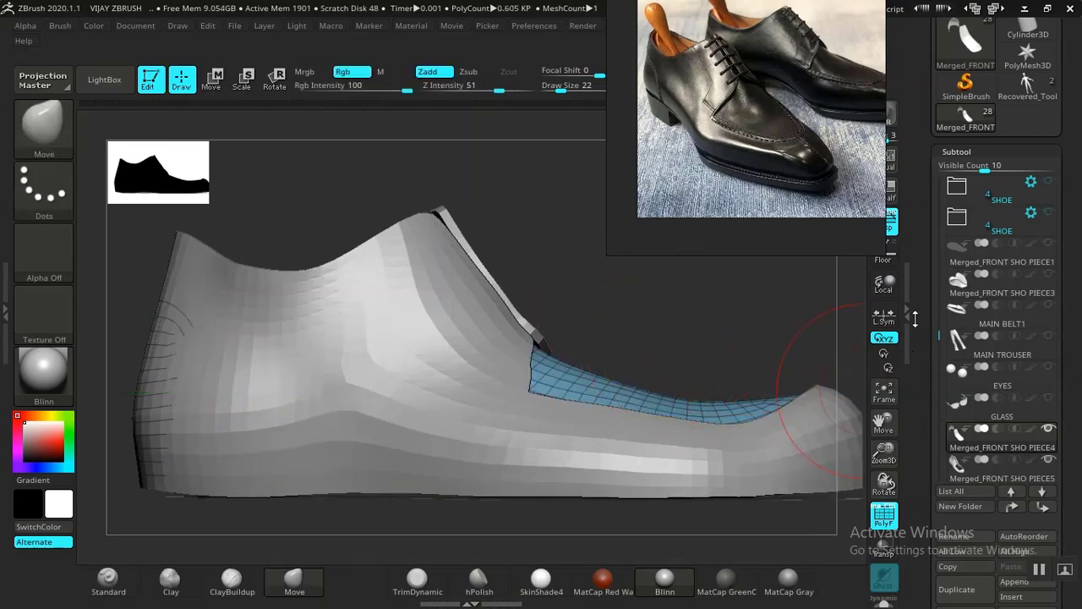
pyautogui.click(956, 153)
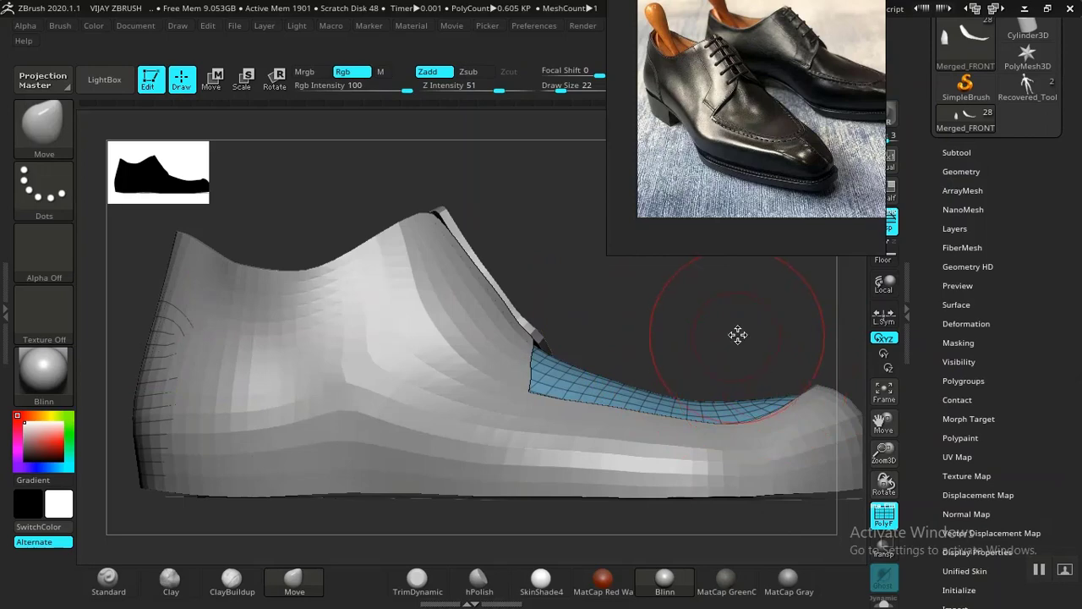
pyautogui.press('space')
pyautogui.moveTo(727, 334); pyautogui.dragTo(860, 366)
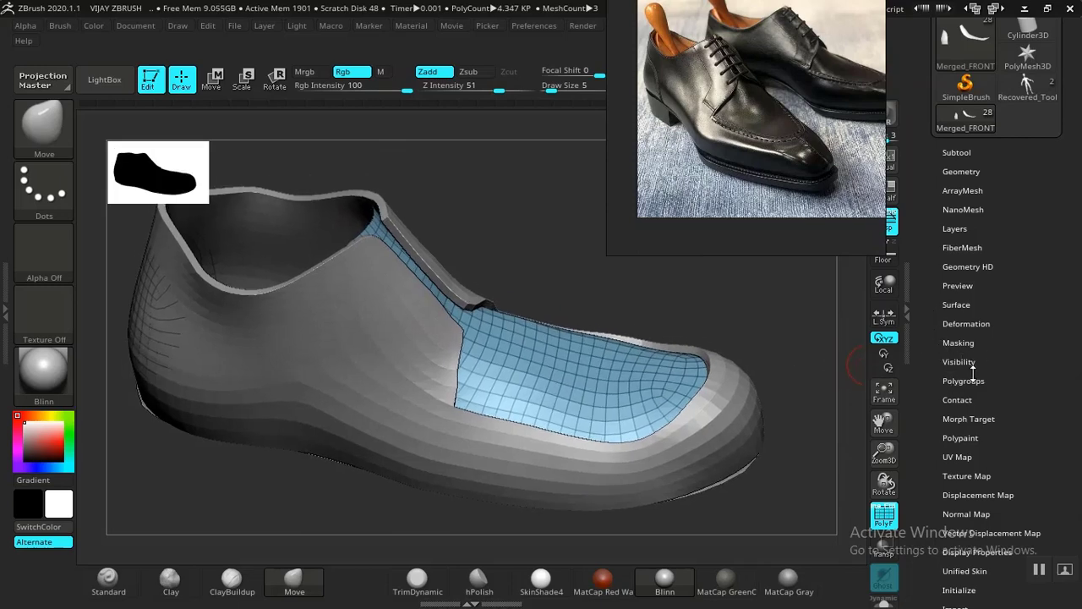
# Open the EdgeLoop settings of the inner panels' geometry and set the Panel Loops thickness to 0.00391
pyautogui.click(966, 156)
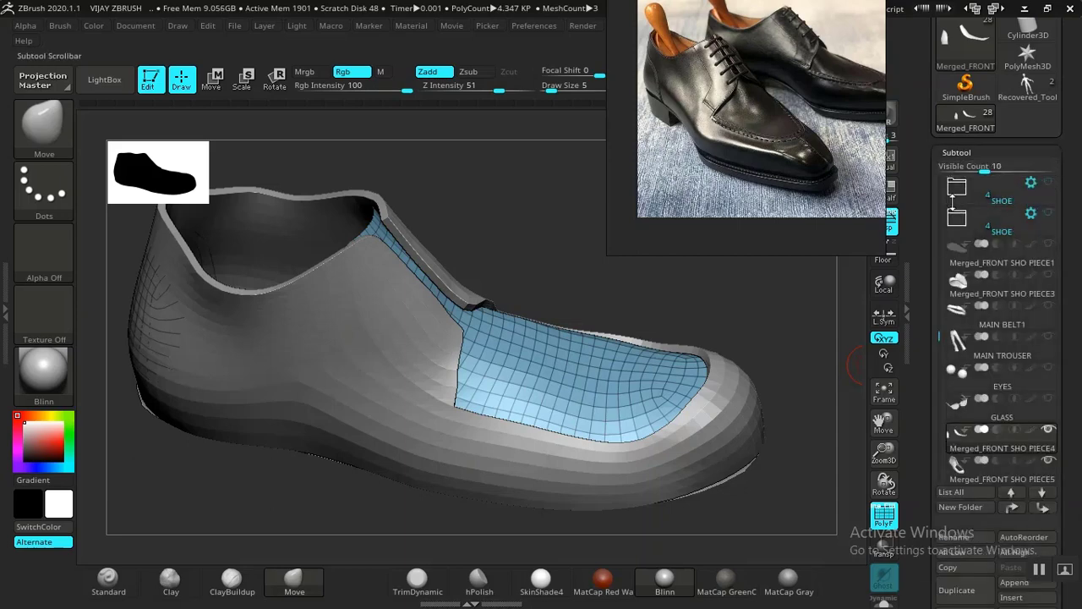
pyautogui.click(959, 154)
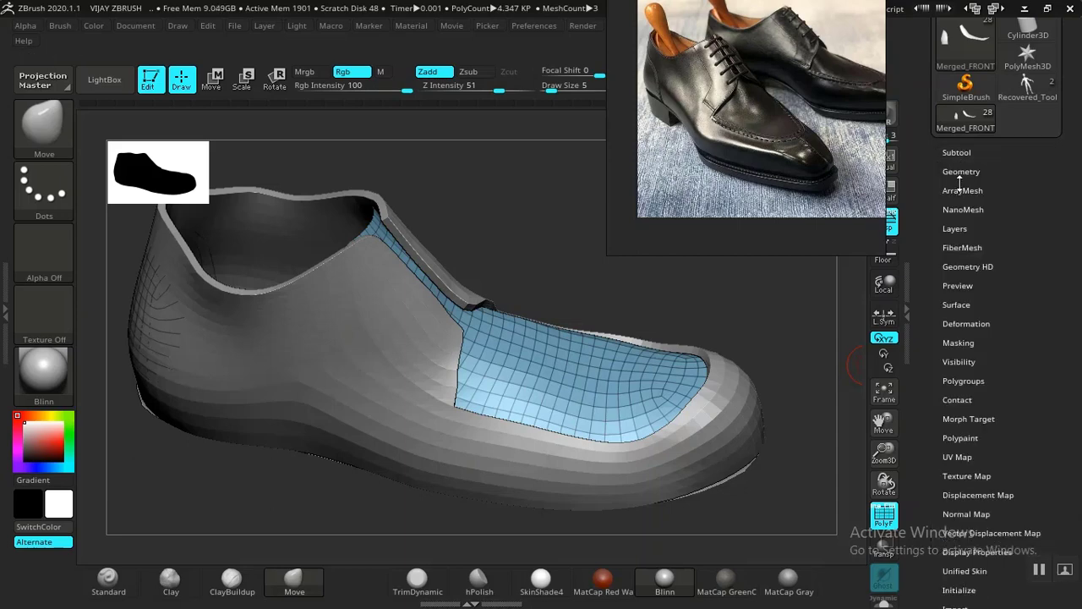
pyautogui.click(961, 172)
pyautogui.scroll(-5, 927, 457)
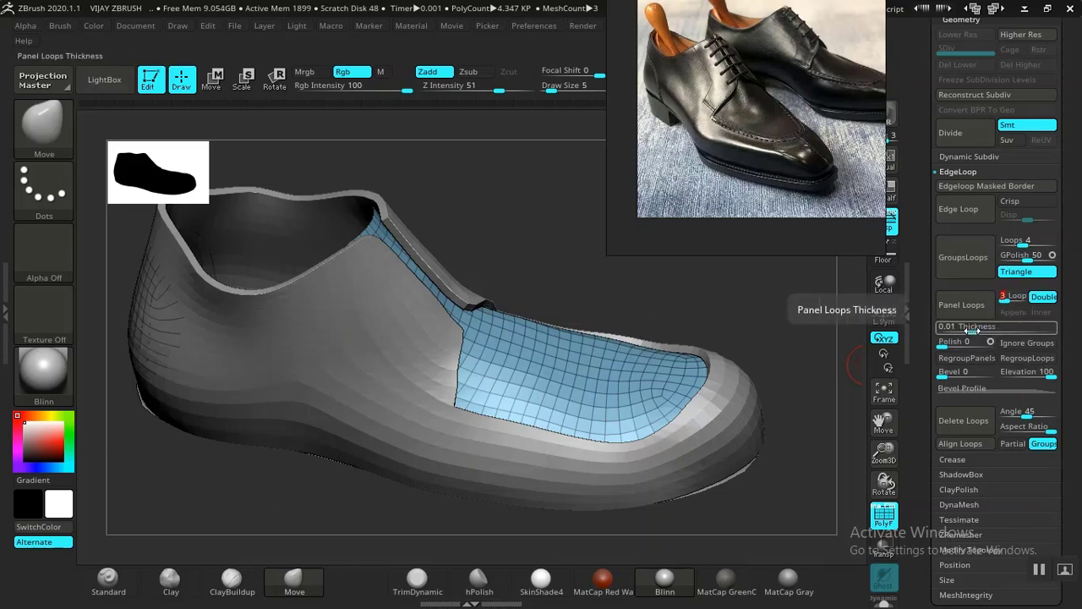
pyautogui.moveTo(970, 332); pyautogui.dragTo(972, 332)
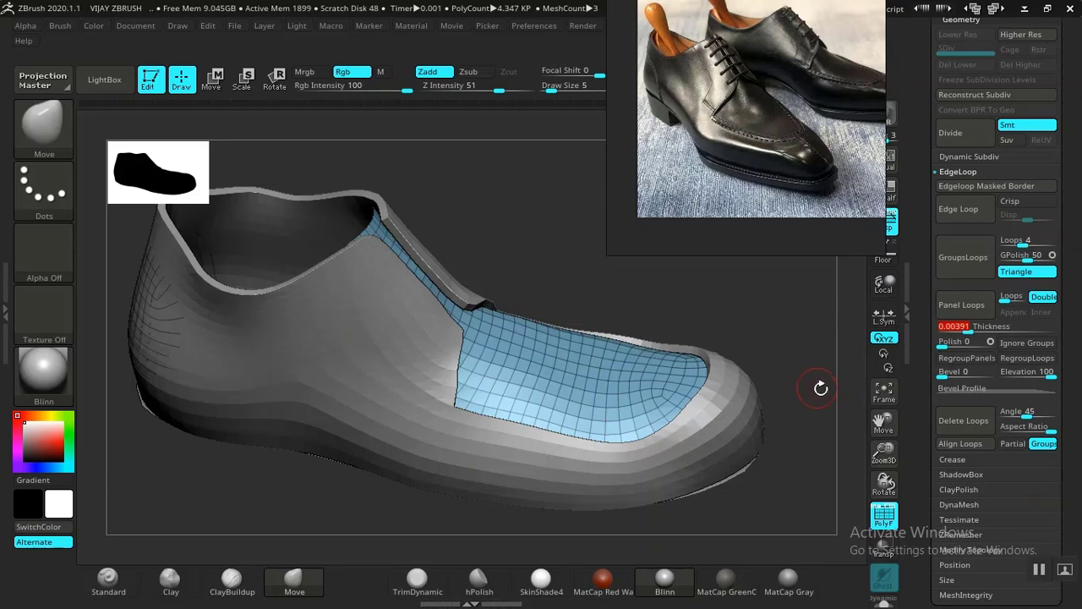
# Try Panel Loops on the inner front and heel panels at thickness 0.00391
pyautogui.keyDown('alt'); pyautogui.moveTo(837, 335); pyautogui.dragTo(507, 295); pyautogui.keyUp('alt')
pyautogui.moveTo(730, 371); pyautogui.dragTo(715, 296)
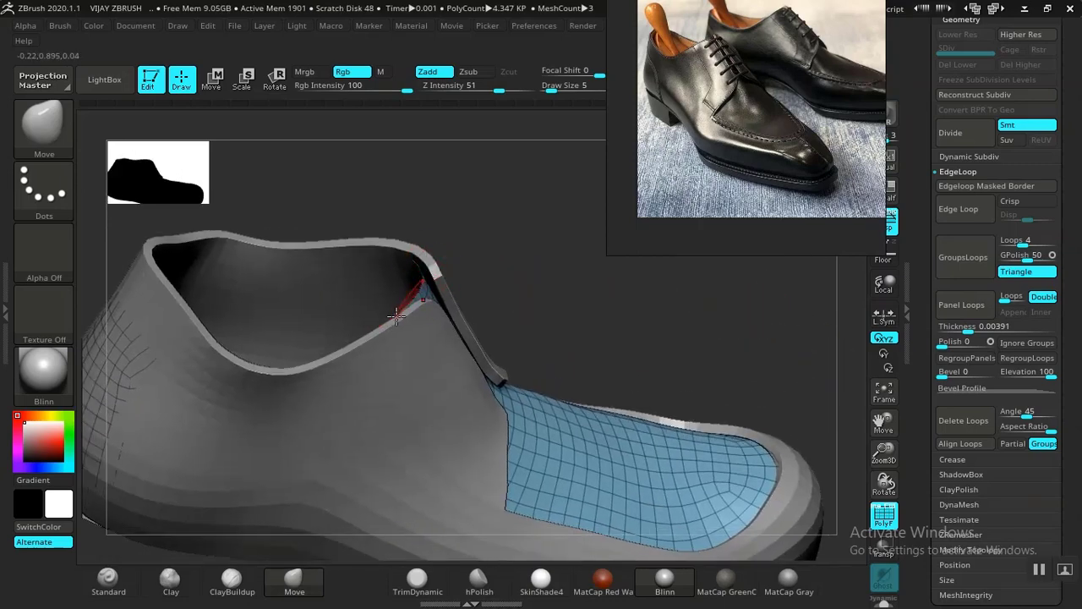
pyautogui.moveTo(526, 316); pyautogui.dragTo(568, 283)
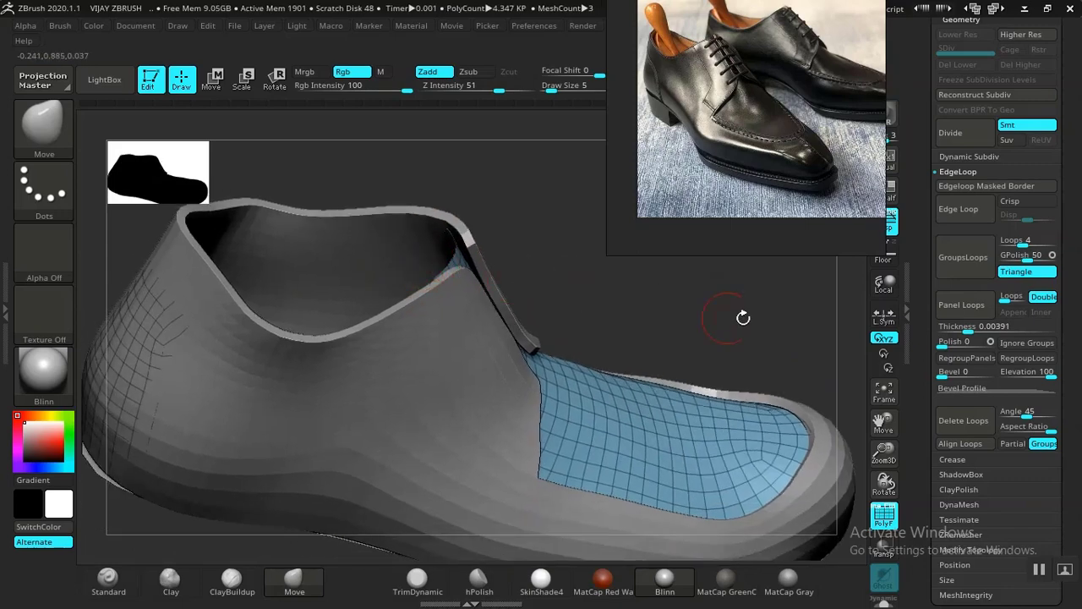
pyautogui.click(961, 304)
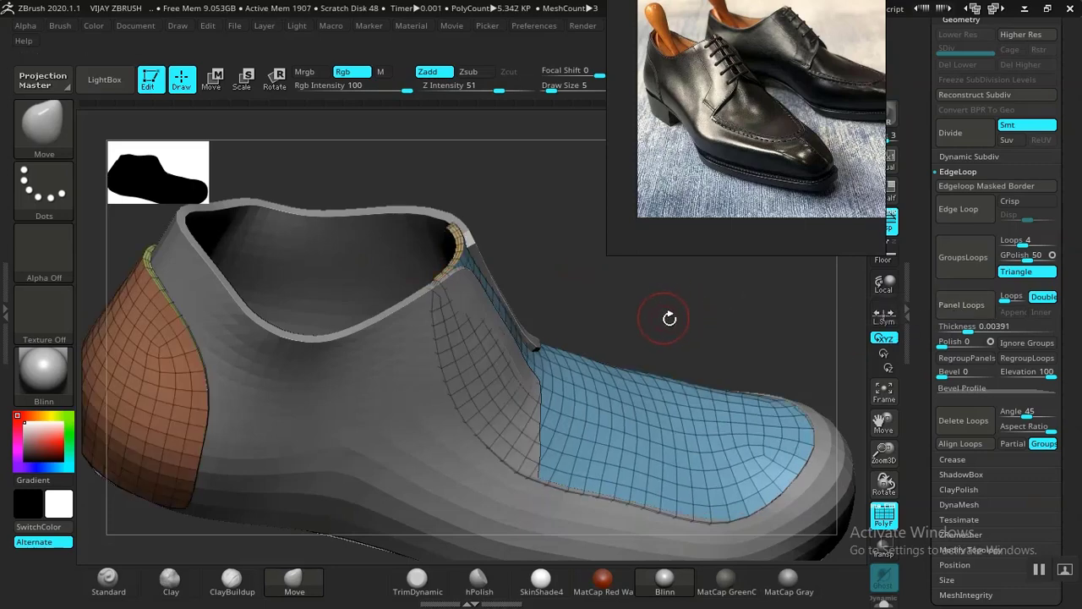
pyautogui.moveTo(694, 323)
pyautogui.keyDown('alt'); pyautogui.mouseDown()
pyautogui.moveTo(686, 298)
pyautogui.moveTo(673, 296)
pyautogui.moveTo(721, 318)
pyautogui.moveTo(701, 310)
pyautogui.moveTo(706, 317)
pyautogui.mouseUp(); pyautogui.keyUp('alt')
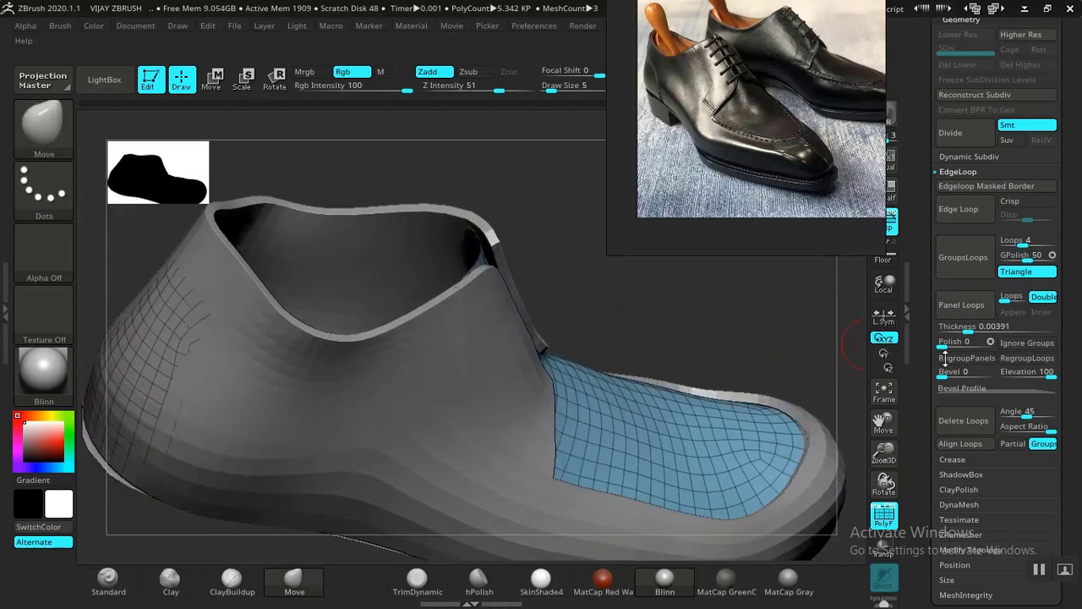
# Try Panel Loops on the inner panels at thickness 0.00242 and inspect the heel, collar and front edges
pyautogui.click(967, 329)
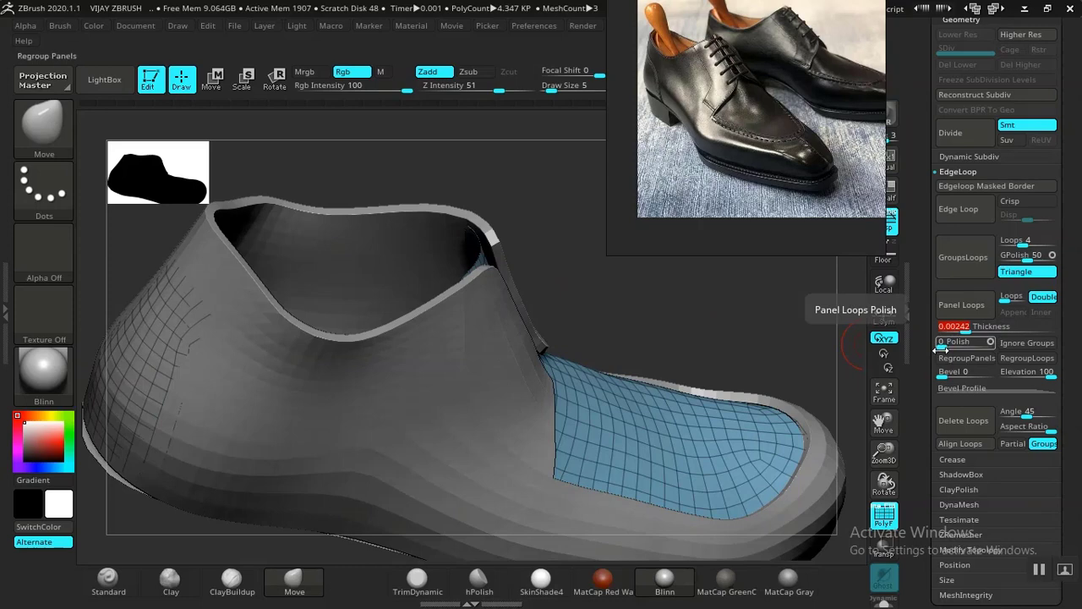
pyautogui.click(960, 310)
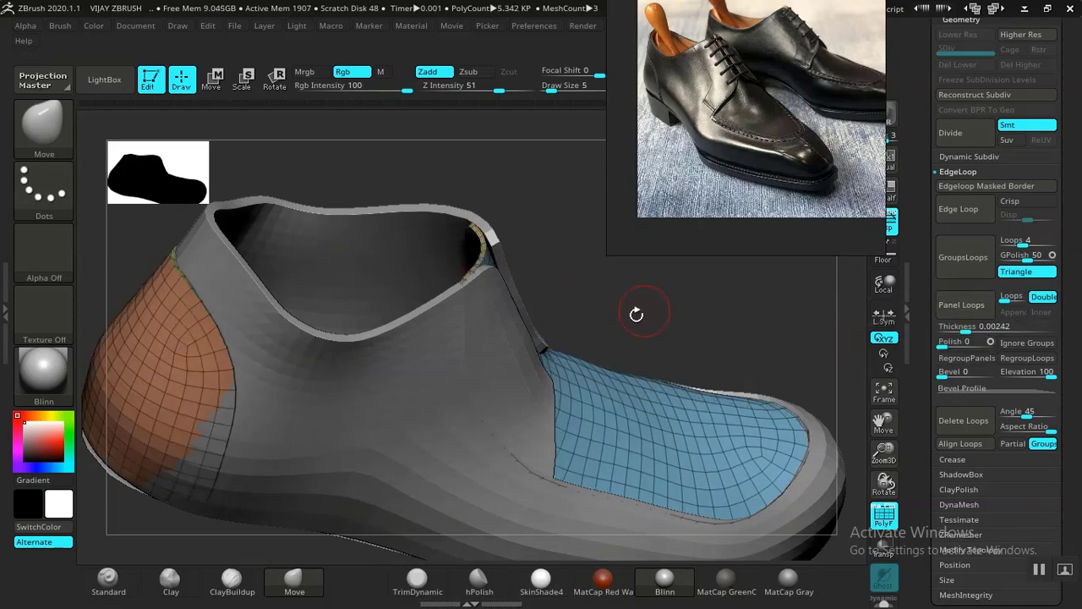
pyautogui.moveTo(659, 322); pyautogui.dragTo(772, 171)
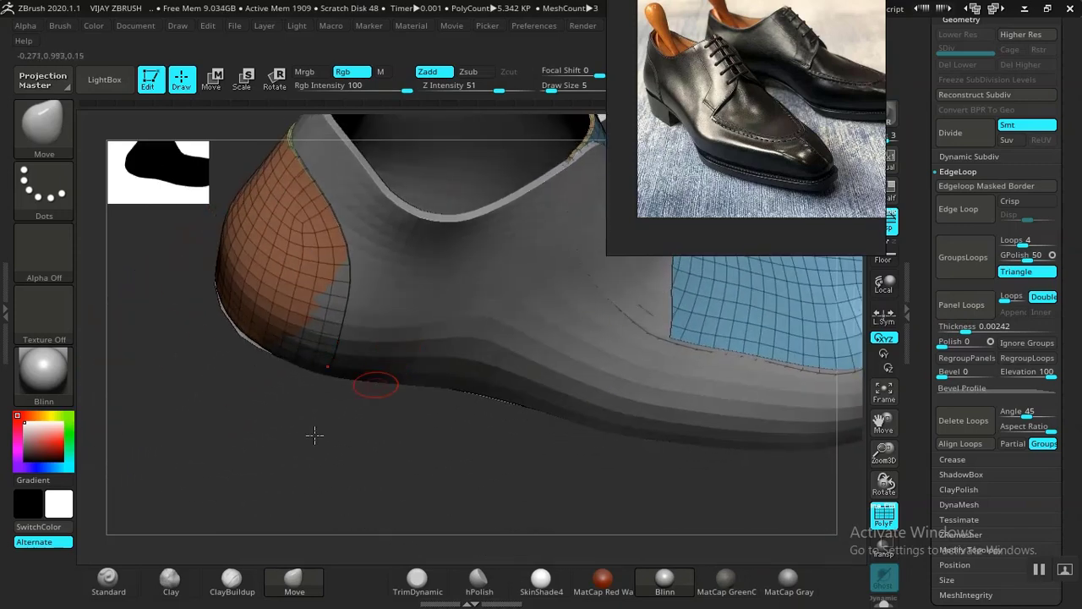
pyautogui.moveTo(315, 434); pyautogui.dragTo(231, 506)
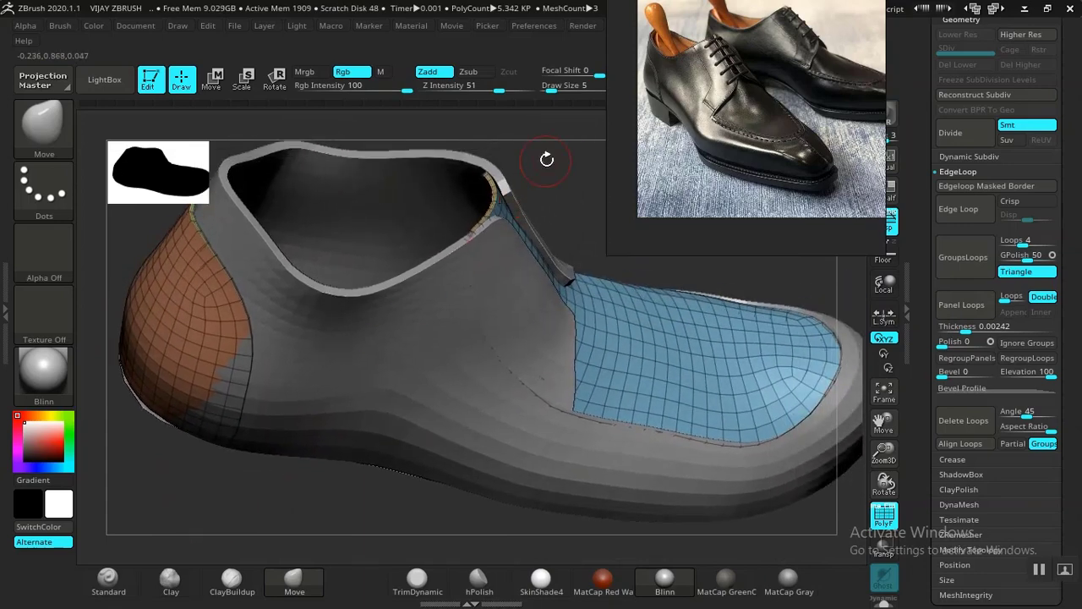
pyautogui.moveTo(547, 159); pyautogui.dragTo(495, 249)
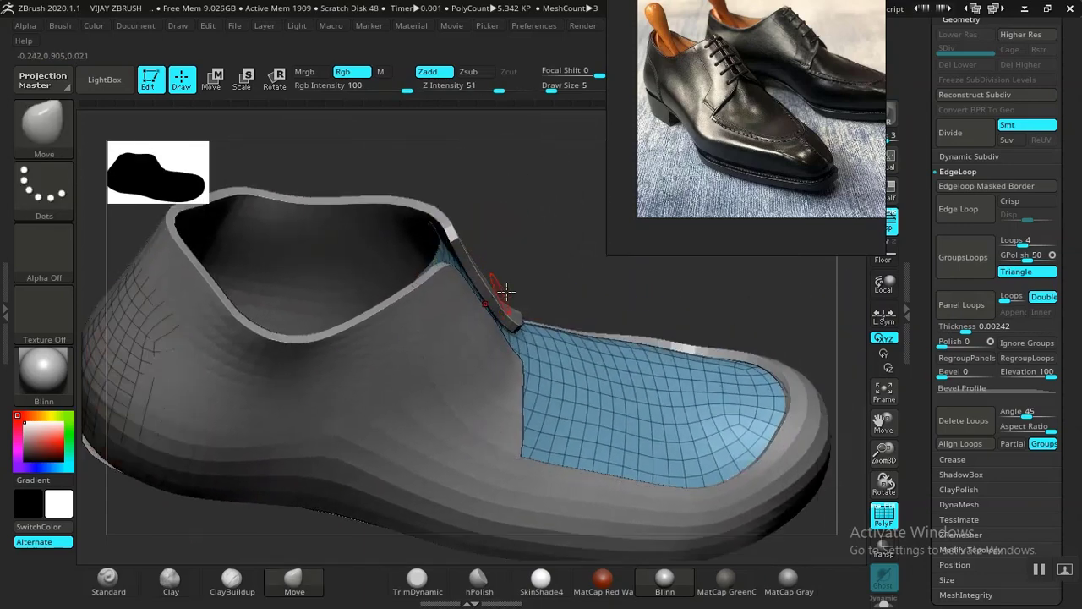
# Undo the 0.00242 Panel Loops and move the reference photo aside to clear the canvas
pyautogui.hotkey('ctrl', 'z')
pyautogui.hotkey('ctrl', 'z')
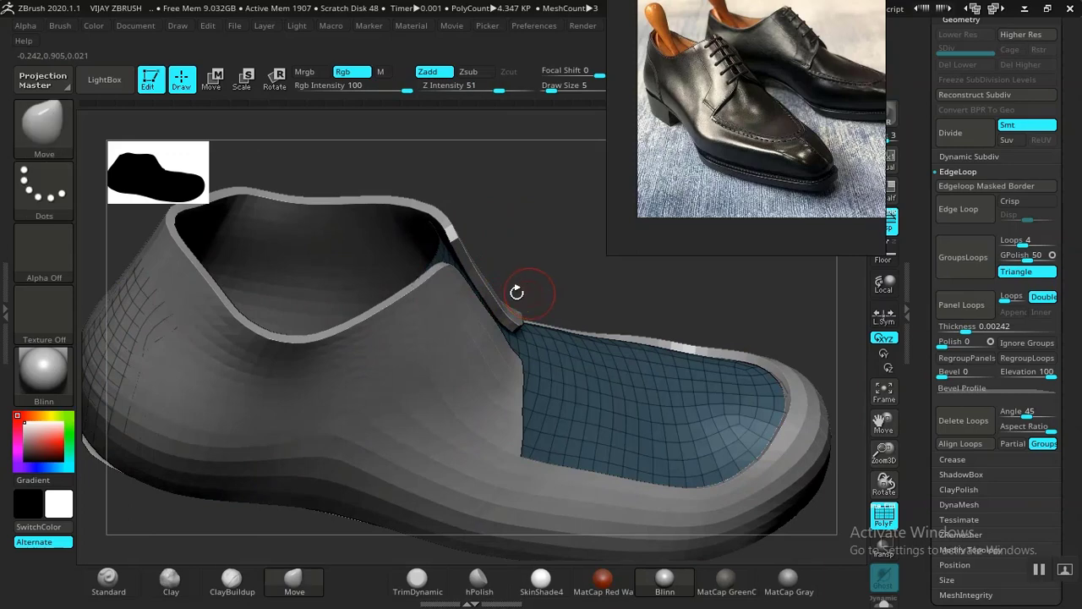
pyautogui.moveTo(542, 268); pyautogui.dragTo(547, 263)
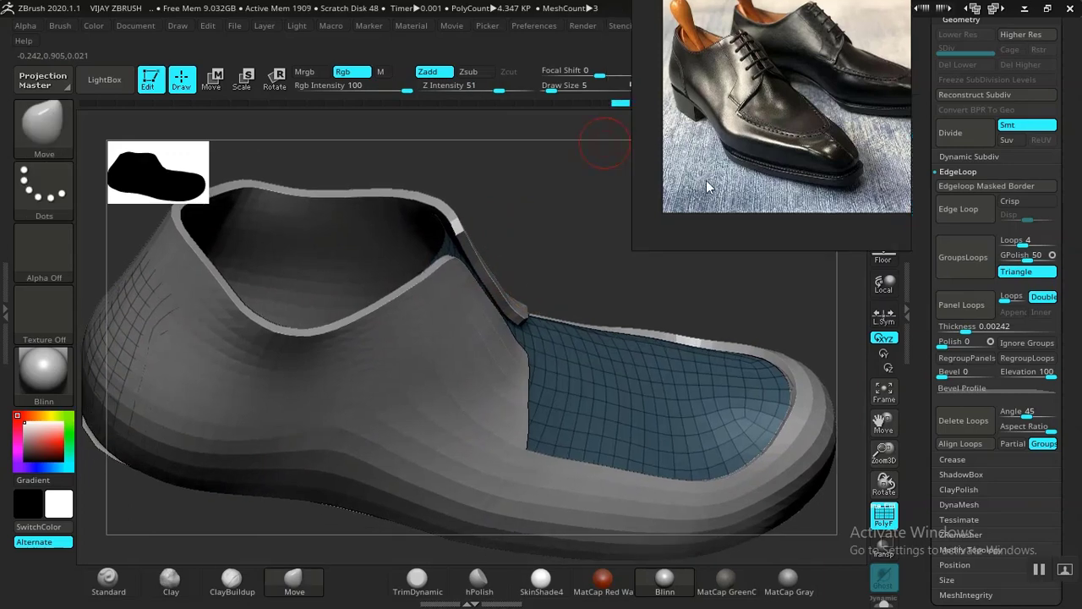
pyautogui.click(684, 106)
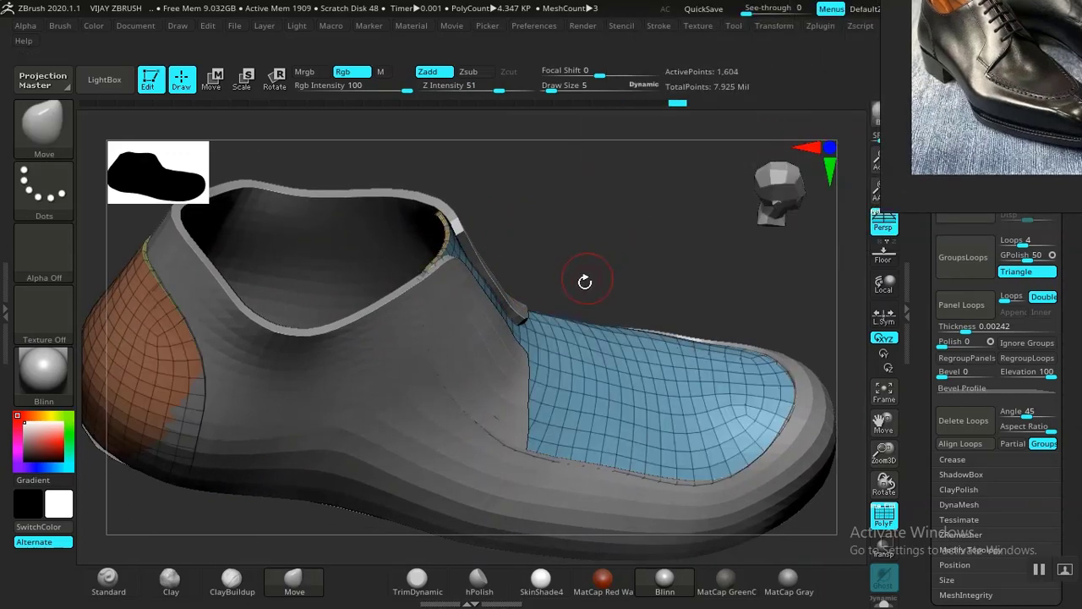
pyautogui.hotkey('ctrl', 'z')
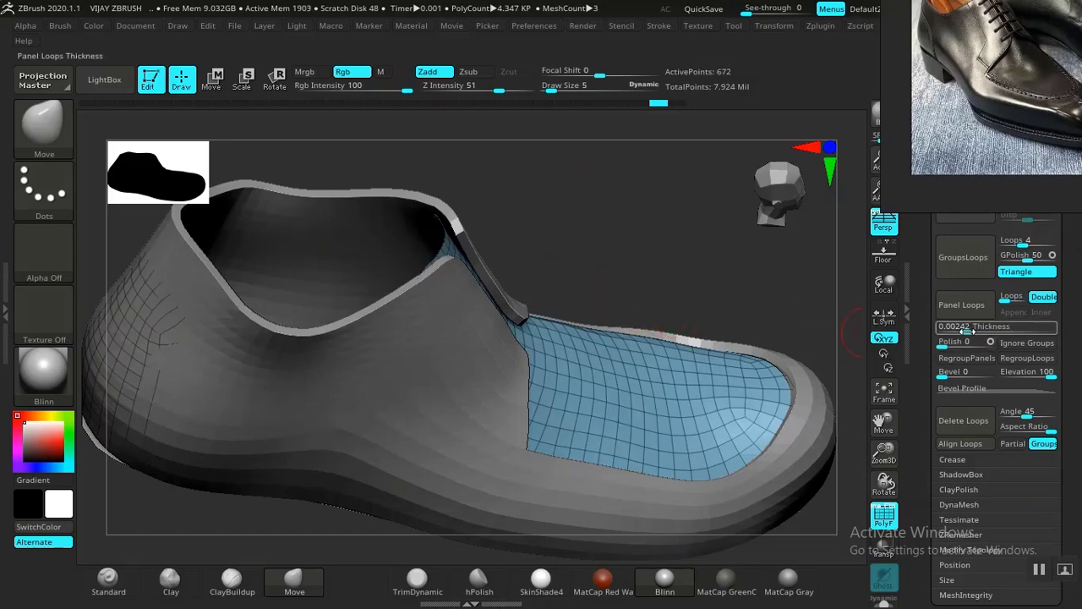
# Set the Panel Loops thickness to 0.00391 and apply Panel Loops to the inner front and heel panels
pyautogui.moveTo(966, 329); pyautogui.dragTo(968, 329)
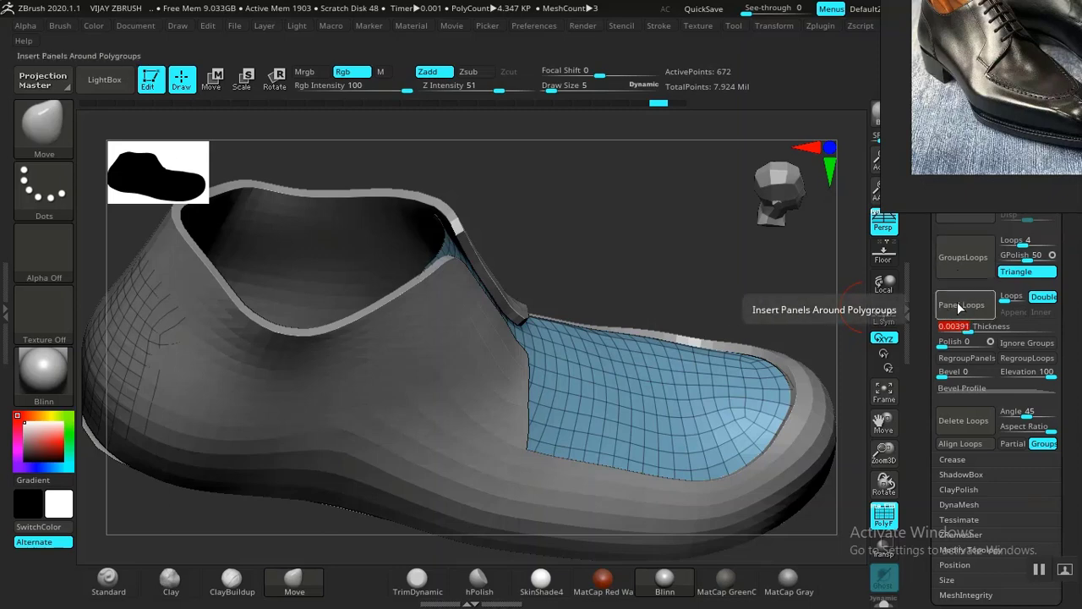
pyautogui.click(956, 308)
pyautogui.moveTo(724, 279); pyautogui.dragTo(695, 259)
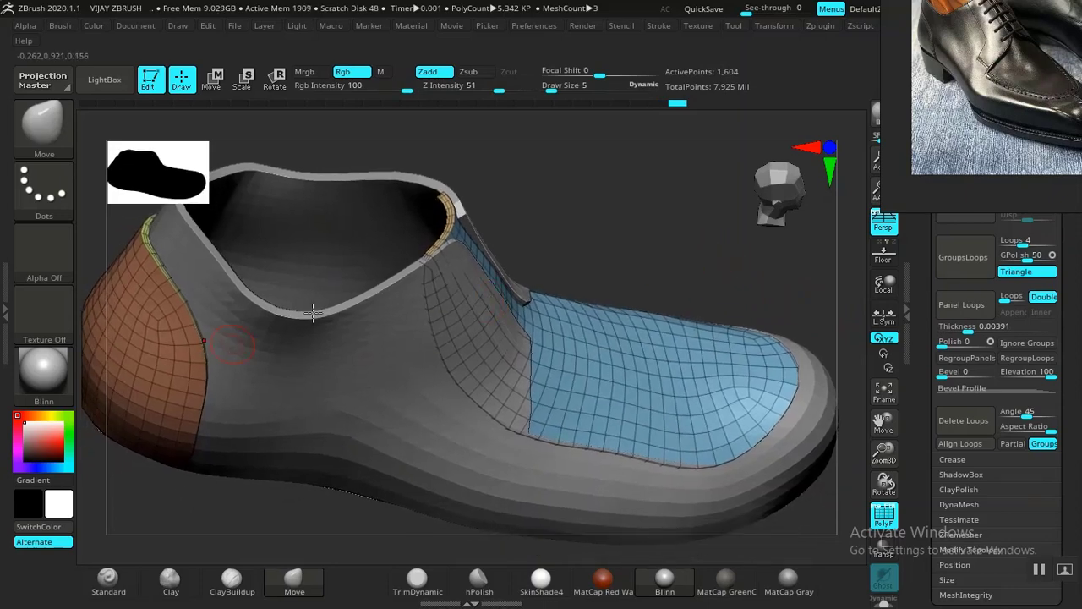
# Turn off the polyframe display and divide the inner front and heel panels once to reach subdivision level 2
pyautogui.moveTo(534, 231); pyautogui.dragTo(536, 258)
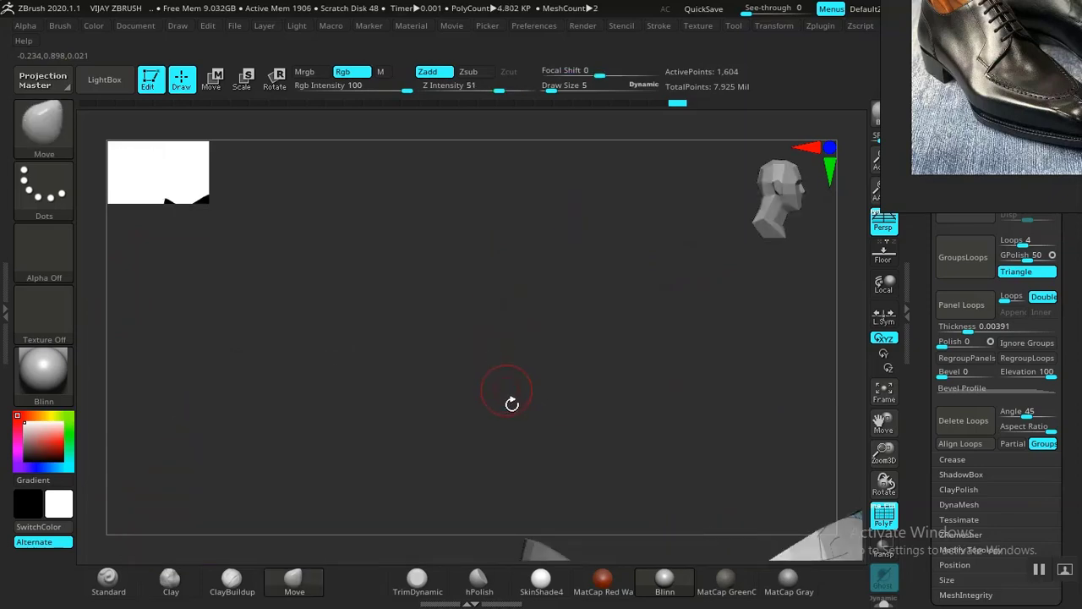
pyautogui.moveTo(512, 403); pyautogui.dragTo(596, 280)
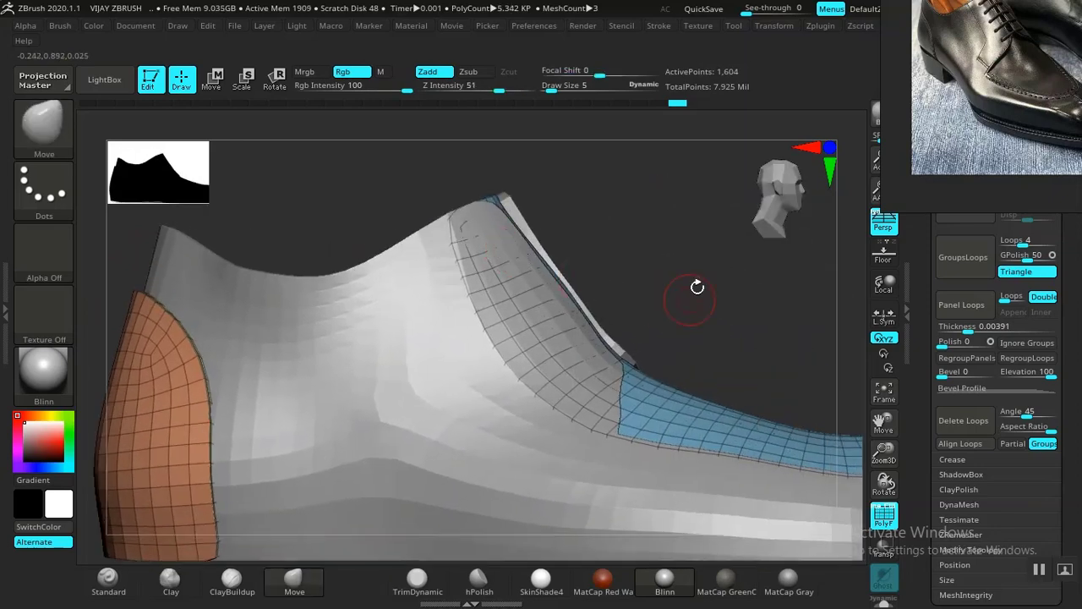
pyautogui.moveTo(697, 287); pyautogui.dragTo(583, 280)
pyautogui.hotkey('shift', 'f')
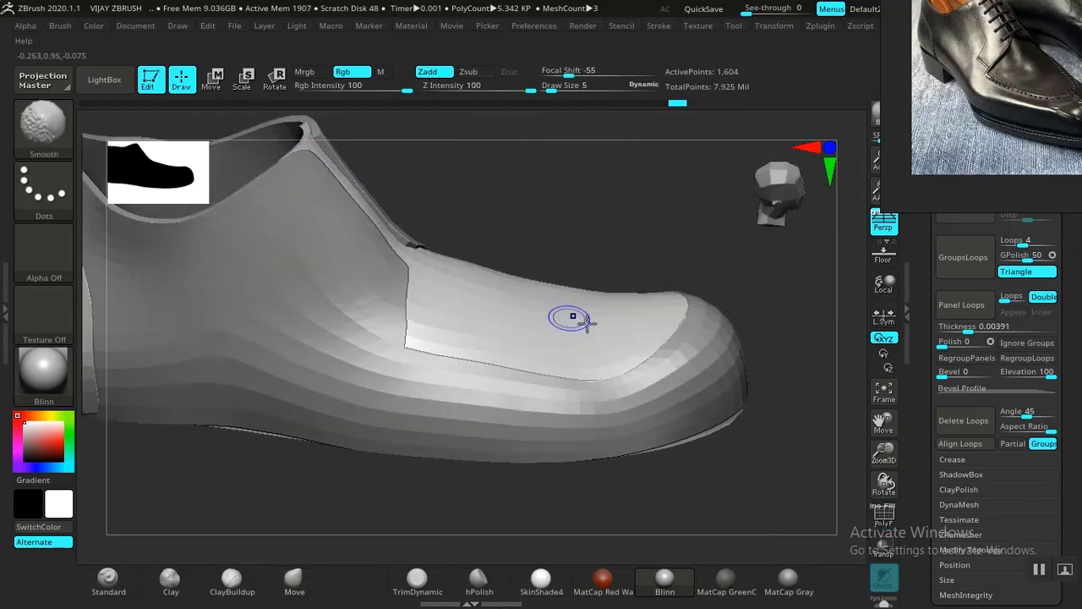
pyautogui.moveTo(579, 223)
pyautogui.mouseDown()
pyautogui.moveTo(573, 253)
pyautogui.moveTo(641, 489)
pyautogui.mouseUp()
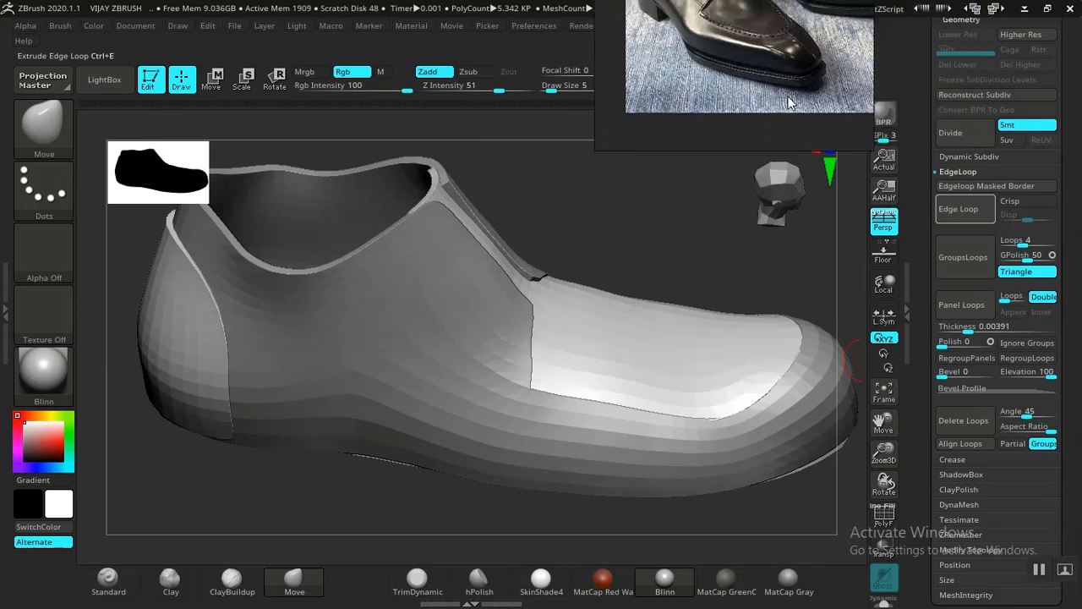
pyautogui.click(967, 140)
pyautogui.keyDown('alt'); pyautogui.moveTo(707, 253); pyautogui.dragTo(648, 208); pyautogui.keyUp('alt')
pyautogui.keyDown('alt'); pyautogui.moveTo(657, 389); pyautogui.dragTo(750, 189); pyautogui.keyUp('alt')
pyautogui.moveTo(499, 479); pyautogui.dragTo(535, 473)
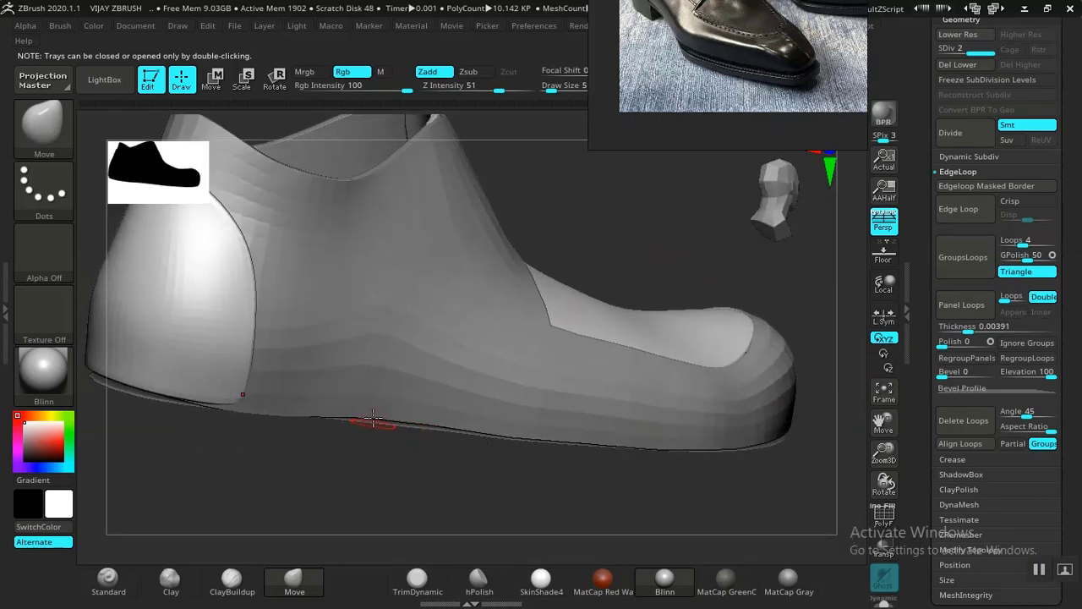
# Enlarge the Move brush to draw size 30 and adjust the heel panel's lower front corner against the outer upper
pyautogui.press(']')
pyautogui.press(']')
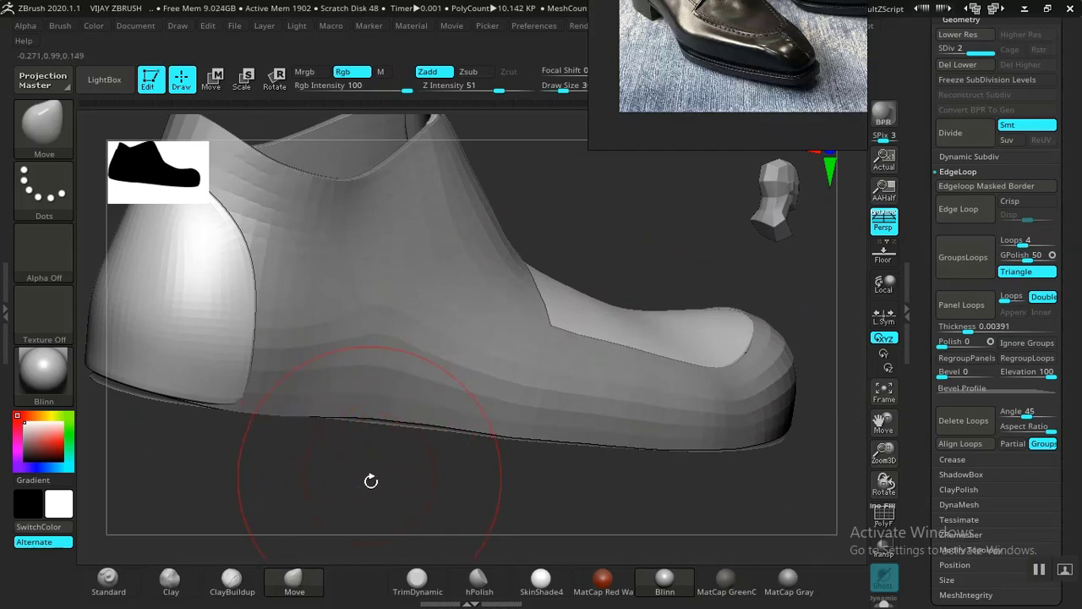
pyautogui.moveTo(371, 481); pyautogui.dragTo(405, 452)
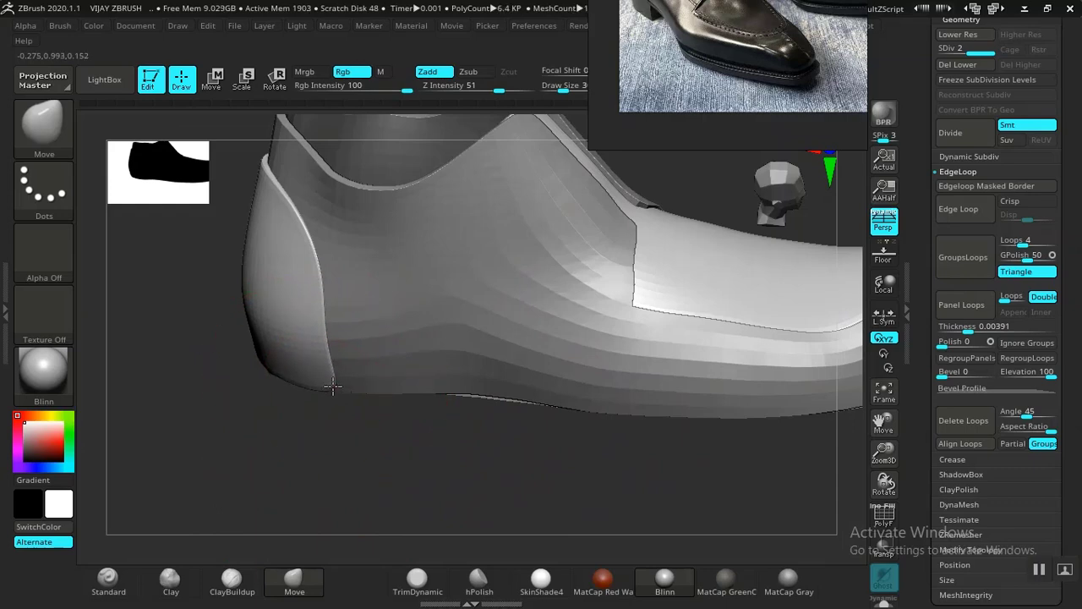
pyautogui.moveTo(330, 378); pyautogui.dragTo(389, 347)
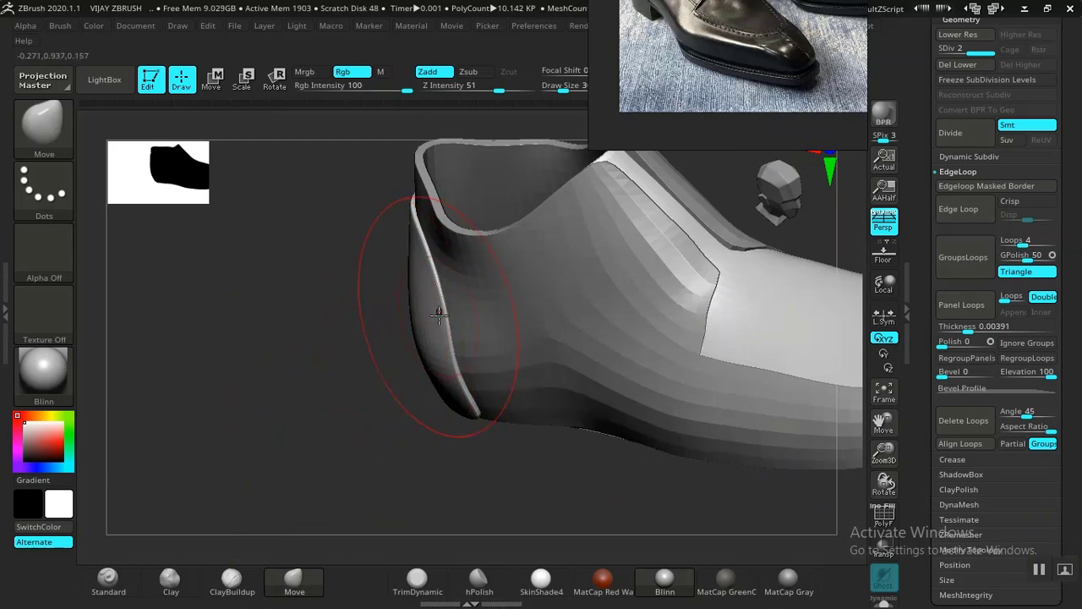
pyautogui.moveTo(275, 362); pyautogui.dragTo(325, 405)
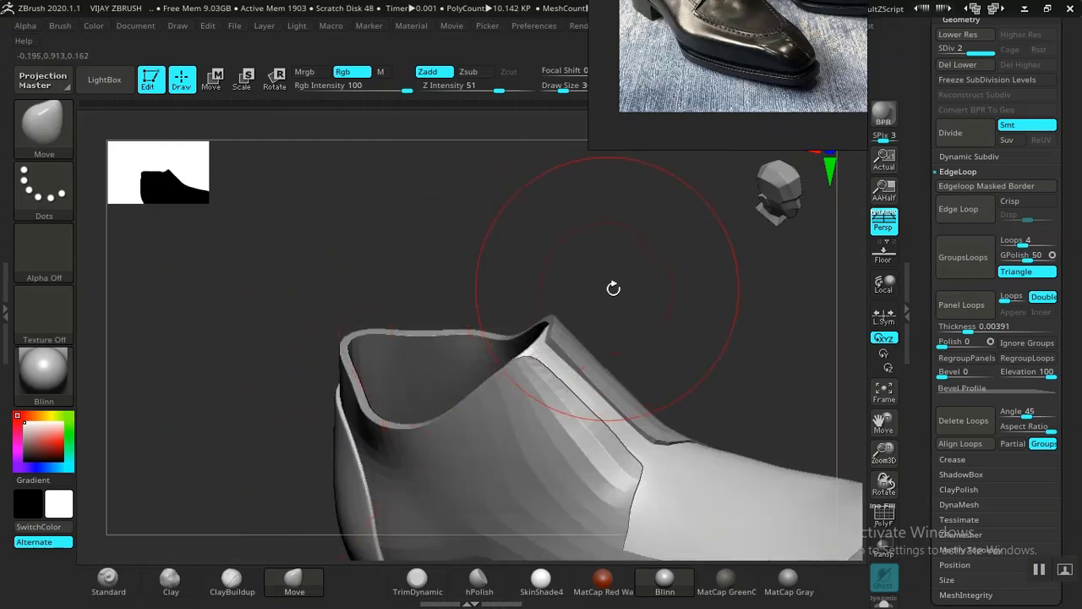
pyautogui.moveTo(613, 288)
pyautogui.mouseDown()
pyautogui.moveTo(360, 215)
pyautogui.moveTo(529, 290)
pyautogui.moveTo(504, 317)
pyautogui.moveTo(668, 311)
pyautogui.moveTo(565, 387)
pyautogui.mouseUp()
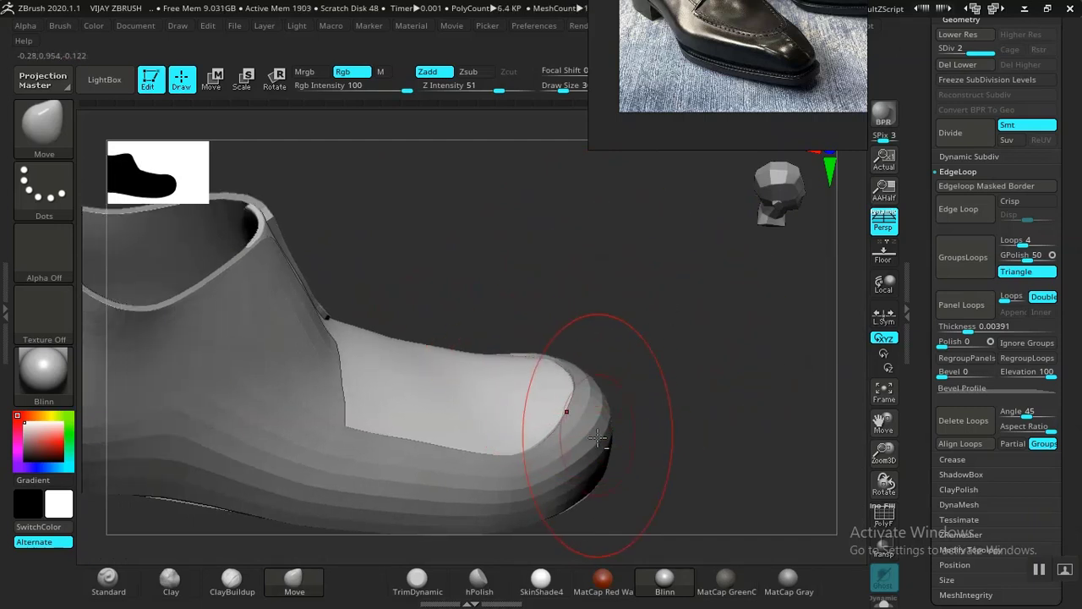
# Make the outer upper the active subtool and divide it once to smooth its surface
pyautogui.keyDown('alt'); pyautogui.click(501, 490); pyautogui.keyUp('alt')
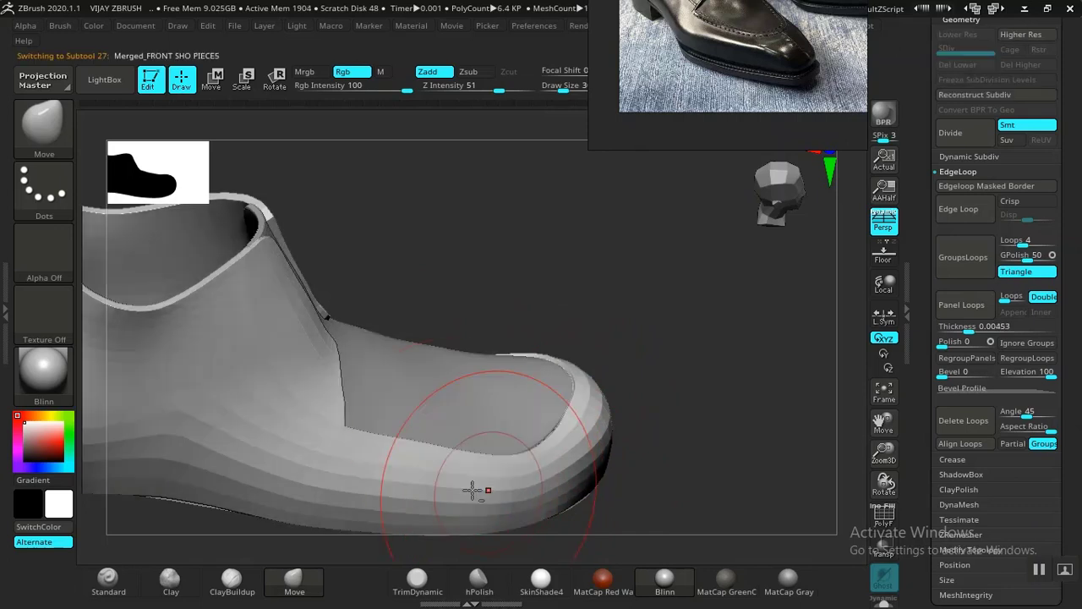
pyautogui.click(949, 137)
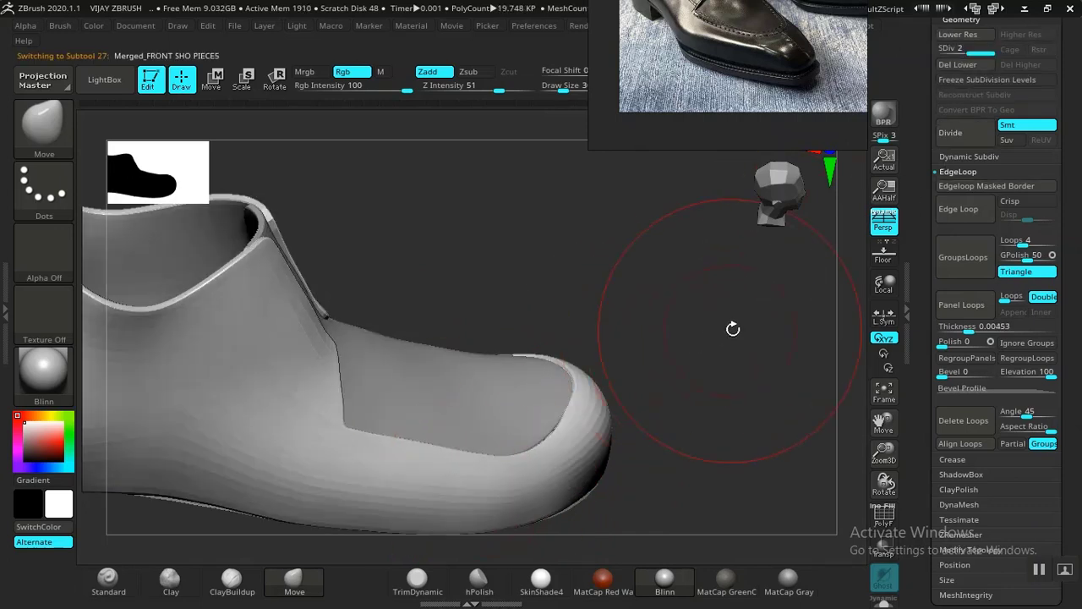
pyautogui.moveTo(732, 326)
pyautogui.keyDown('alt'); pyautogui.mouseDown()
pyautogui.moveTo(749, 298)
pyautogui.moveTo(756, 312)
pyautogui.moveTo(727, 172)
pyautogui.moveTo(693, 309)
pyautogui.moveTo(572, 355)
pyautogui.moveTo(667, 344)
pyautogui.mouseUp(); pyautogui.keyUp('alt')
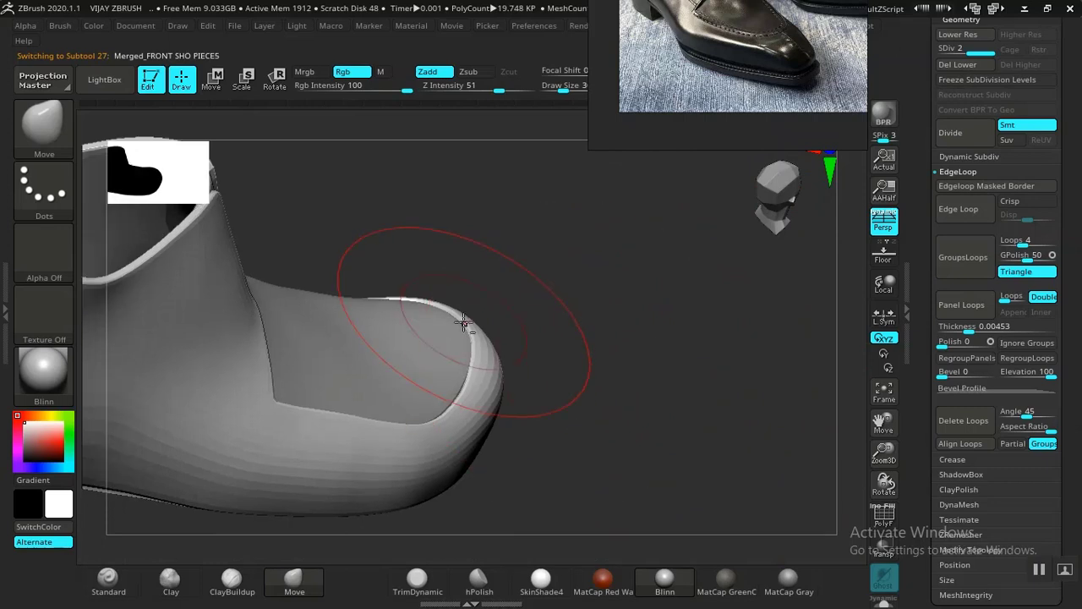
# Make the inner panels active again and examine the front panel's fit around the toe opening and lacing flaps
pyautogui.keyDown('alt'); pyautogui.click(415, 348); pyautogui.keyUp('alt')
pyautogui.keyDown('alt'); pyautogui.moveTo(589, 295); pyautogui.dragTo(609, 334); pyautogui.keyUp('alt')
pyautogui.moveTo(570, 254); pyautogui.dragTo(596, 374)
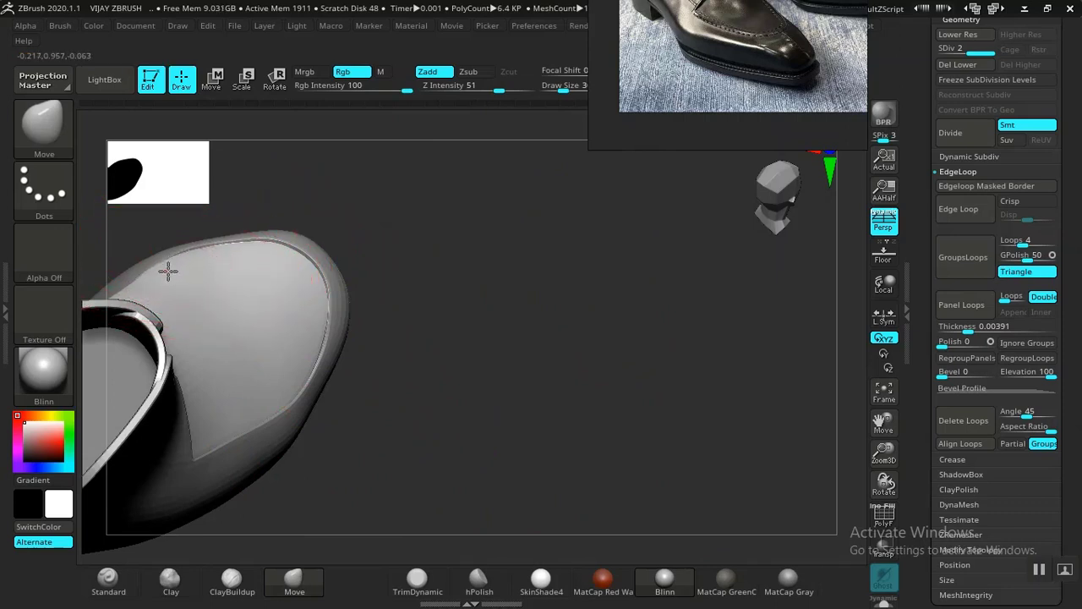
pyautogui.keyDown('alt'); pyautogui.moveTo(498, 280); pyautogui.dragTo(533, 352); pyautogui.keyUp('alt')
pyautogui.keyDown('alt'); pyautogui.moveTo(567, 278); pyautogui.dragTo(682, 103); pyautogui.keyUp('alt')
pyautogui.moveTo(485, 229); pyautogui.dragTo(546, 236)
pyautogui.moveTo(258, 280); pyautogui.dragTo(293, 241)
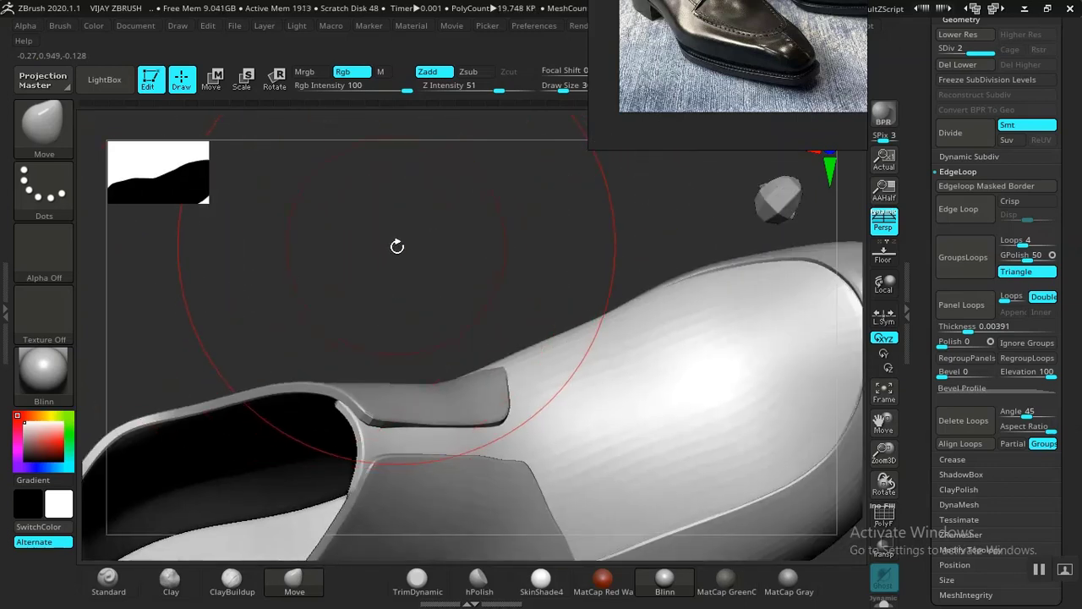
pyautogui.moveTo(398, 246); pyautogui.dragTo(434, 279)
pyautogui.moveTo(625, 497); pyautogui.dragTo(576, 492)
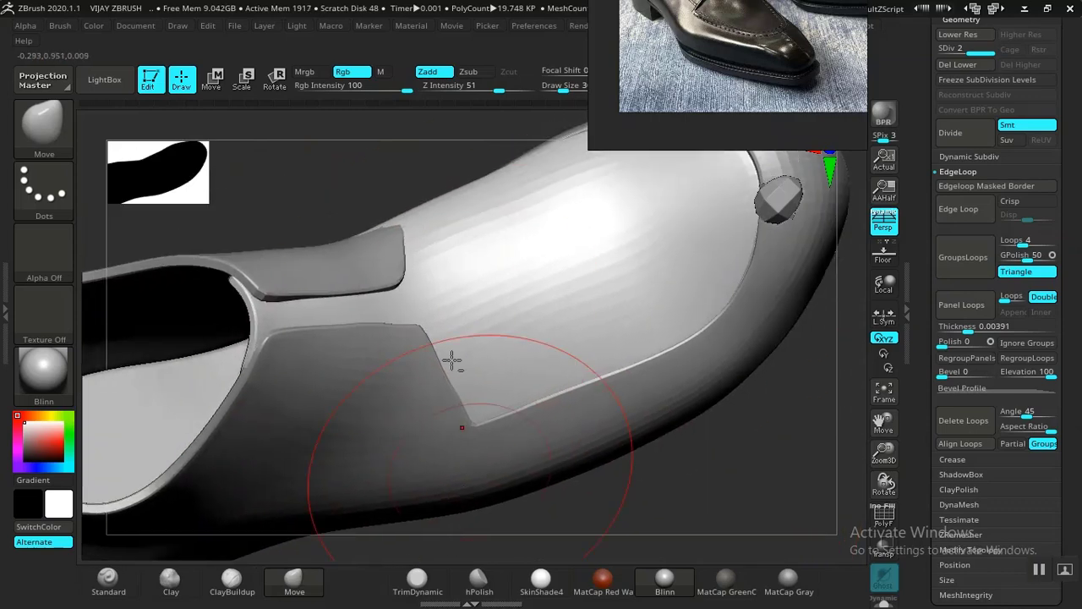
# Fit the inner front panel to the outer upper's toe opening with the Move brush
pyautogui.moveTo(374, 174)
pyautogui.mouseDown()
pyautogui.moveTo(381, 246)
pyautogui.moveTo(519, 482)
pyautogui.moveTo(648, 515)
pyautogui.mouseUp()
pyautogui.moveTo(225, 216); pyautogui.dragTo(345, 155)
pyautogui.moveTo(359, 153); pyautogui.dragTo(378, 139)
pyautogui.moveTo(645, 339)
pyautogui.mouseDown()
pyautogui.moveTo(596, 478)
pyautogui.moveTo(440, 229)
pyautogui.moveTo(463, 203)
pyautogui.mouseUp()
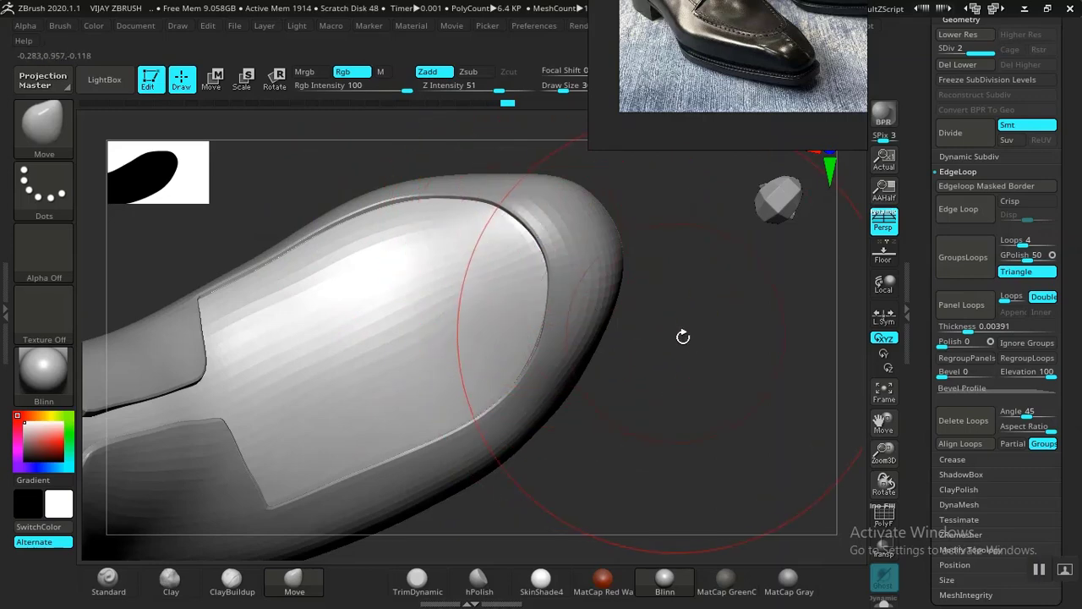
pyautogui.keyDown('alt'); pyautogui.moveTo(670, 327); pyautogui.dragTo(699, 403); pyautogui.keyUp('alt')
pyautogui.moveTo(744, 481); pyautogui.dragTo(718, 385)
pyautogui.press('f')
# Adjust the heel panel's back profile with the Move brush and show the full pair of shoes in the reference photo
pyautogui.moveTo(617, 252); pyautogui.dragTo(521, 361)
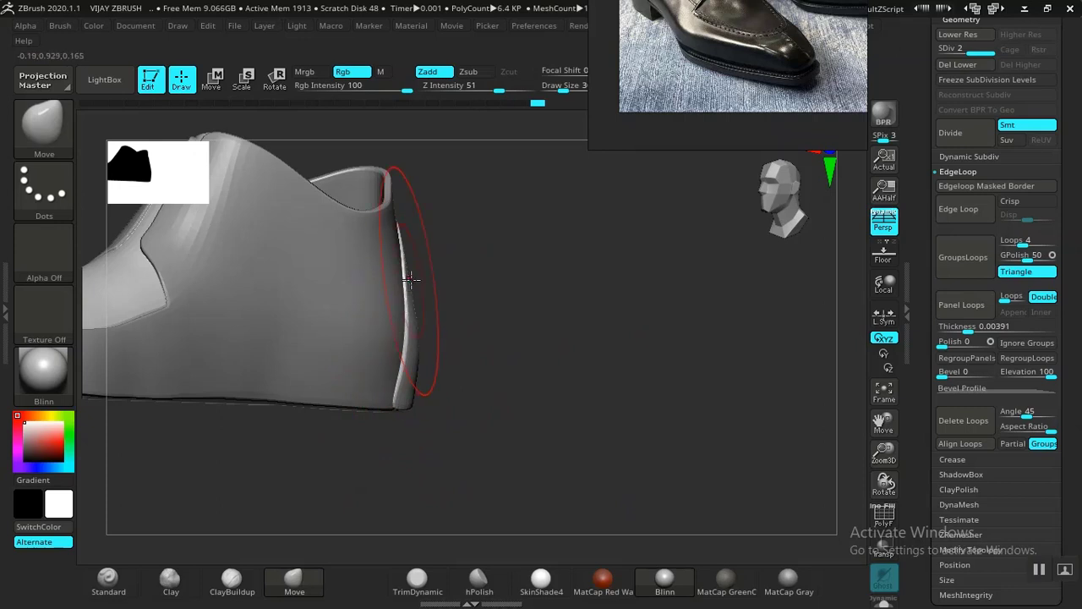
pyautogui.moveTo(423, 257); pyautogui.dragTo(483, 375)
pyautogui.moveTo(604, 217); pyautogui.dragTo(329, 205)
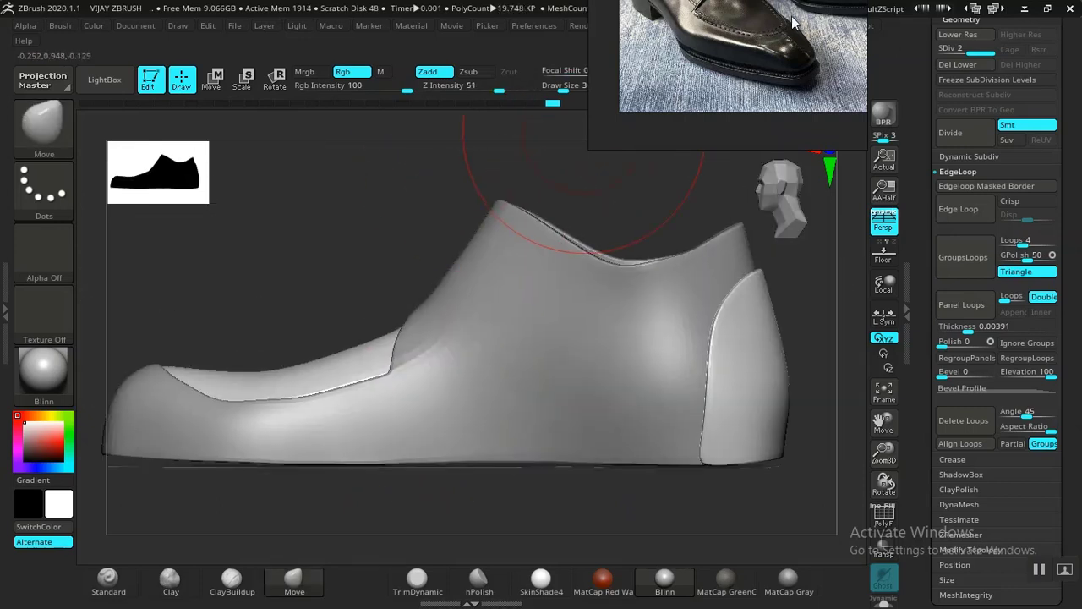
pyautogui.moveTo(792, 23); pyautogui.dragTo(777, 126, button='middle')
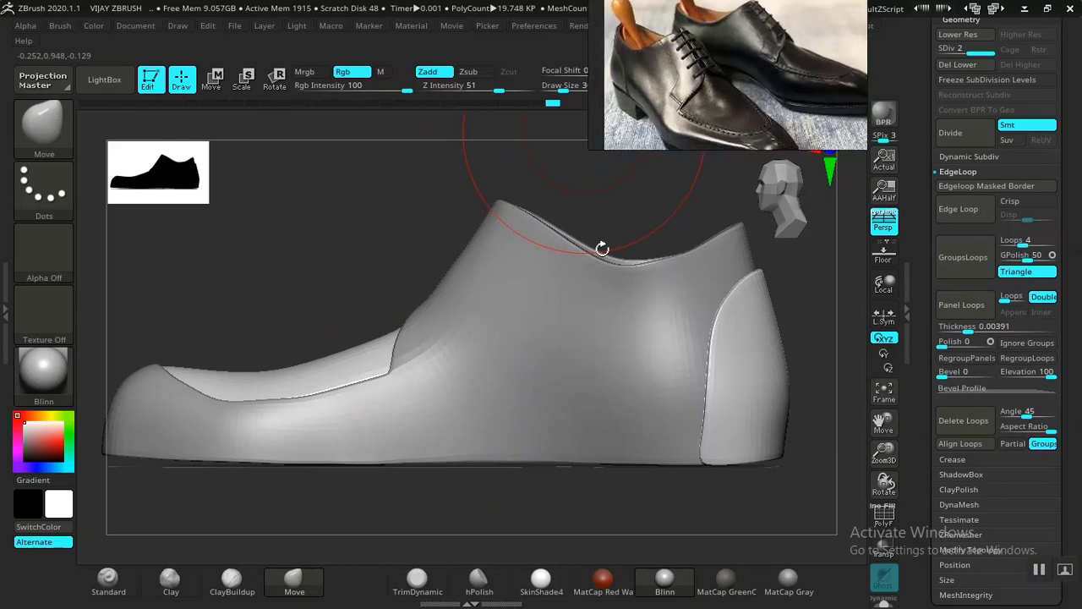
pyautogui.moveTo(602, 247); pyautogui.dragTo(611, 285)
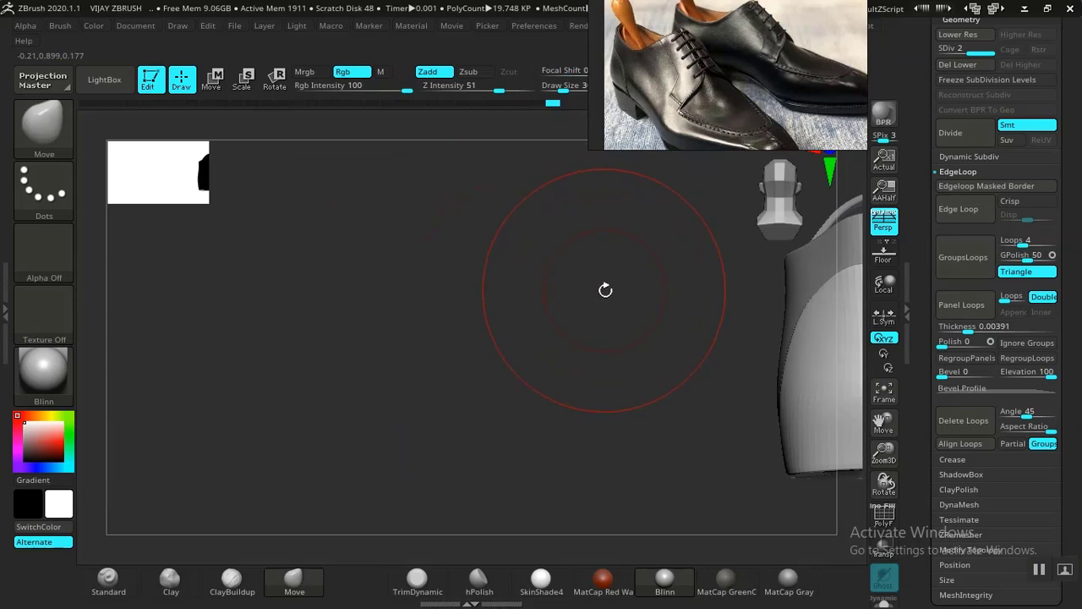
# Reshape the heel panel's upper edge from behind with the Move brush
pyautogui.press('f')
pyautogui.moveTo(758, 316)
pyautogui.mouseDown()
pyautogui.moveTo(741, 313)
pyautogui.moveTo(691, 495)
pyautogui.moveTo(577, 314)
pyautogui.mouseUp()
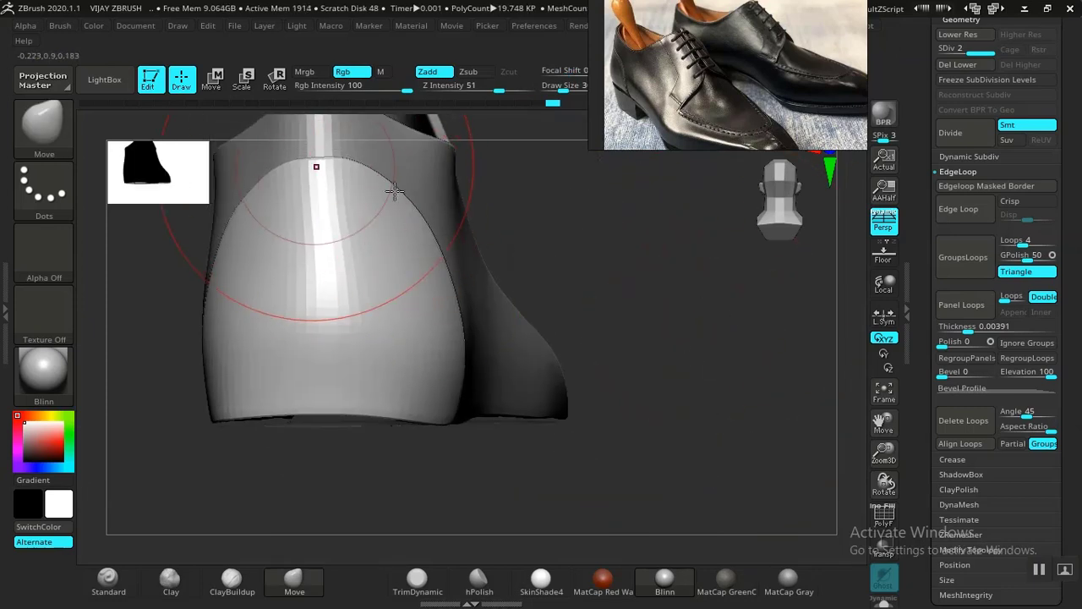
pyautogui.moveTo(592, 254)
pyautogui.mouseDown()
pyautogui.moveTo(560, 297)
pyautogui.moveTo(515, 307)
pyautogui.moveTo(526, 474)
pyautogui.mouseUp()
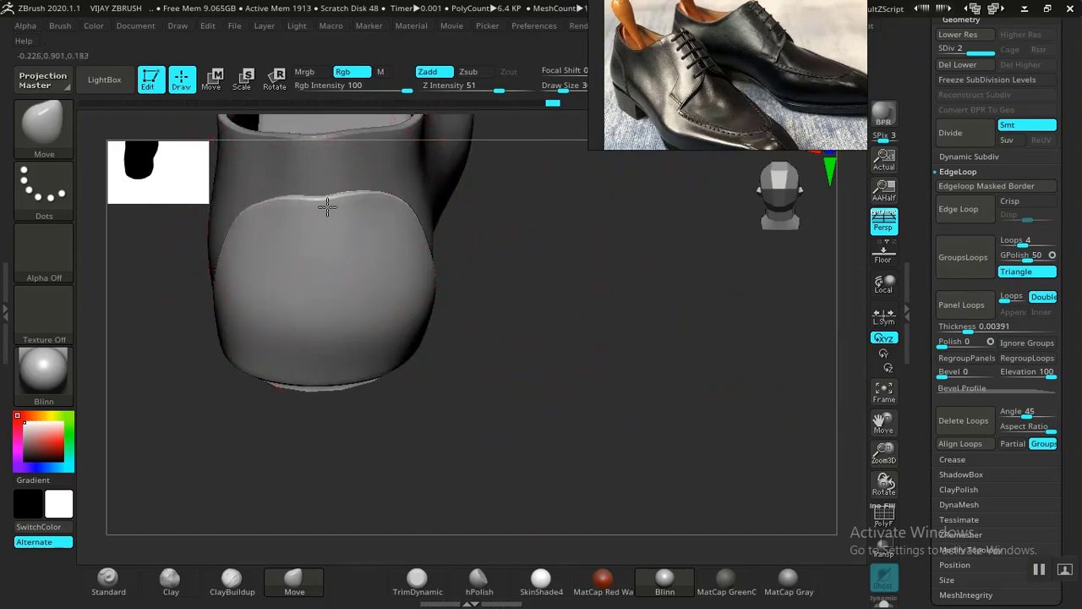
pyautogui.moveTo(328, 206); pyautogui.dragTo(370, 198)
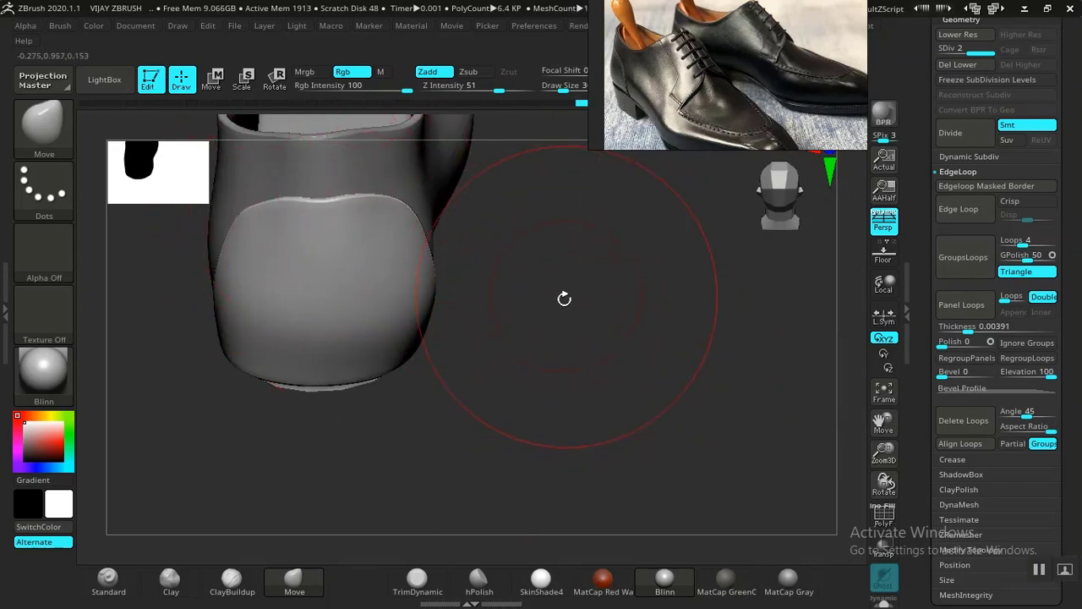
# Examine the shoe's underside and the lower edge of the upper from toe to heel
pyautogui.moveTo(564, 299); pyautogui.dragTo(587, 287)
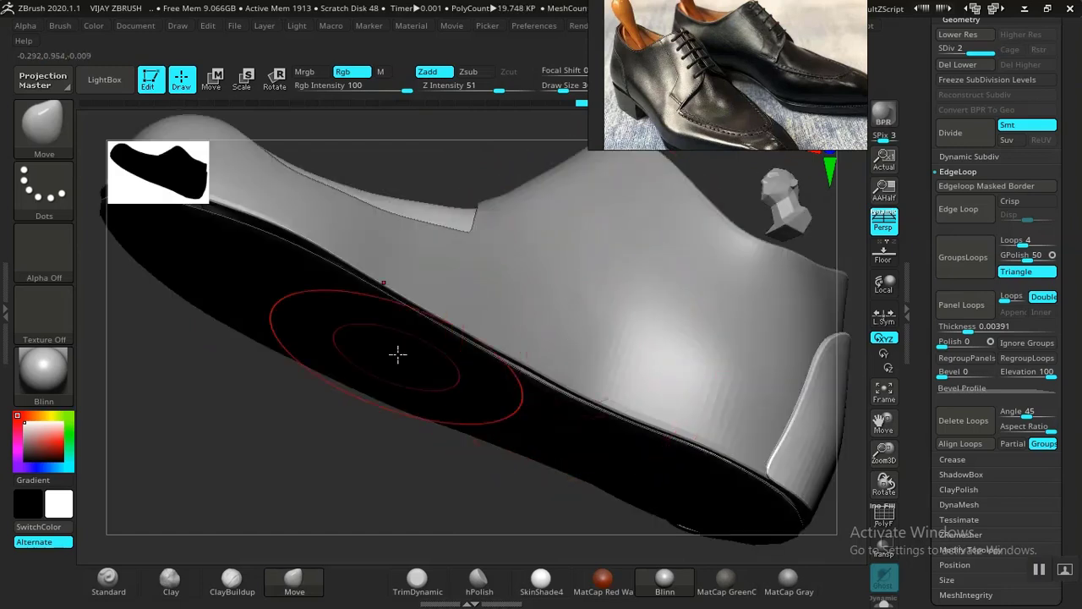
pyautogui.moveTo(283, 435); pyautogui.dragTo(373, 409)
pyautogui.keyDown('alt'); pyautogui.moveTo(455, 211); pyautogui.dragTo(607, 173); pyautogui.keyUp('alt')
pyautogui.keyDown('alt'); pyautogui.moveTo(423, 198); pyautogui.dragTo(370, 536); pyautogui.keyUp('alt')
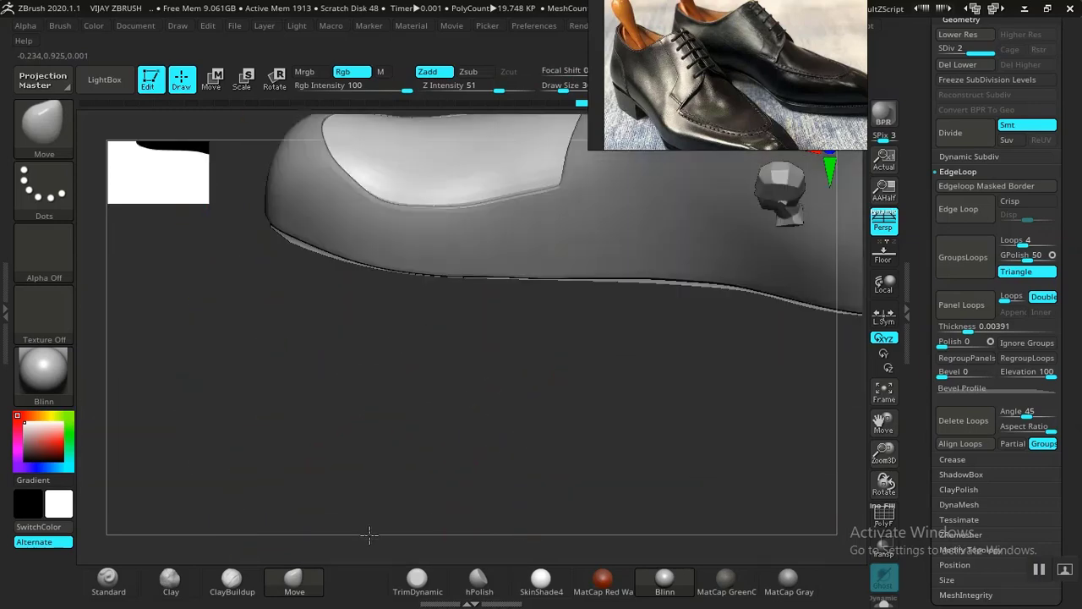
pyautogui.moveTo(422, 425); pyautogui.dragTo(321, 531)
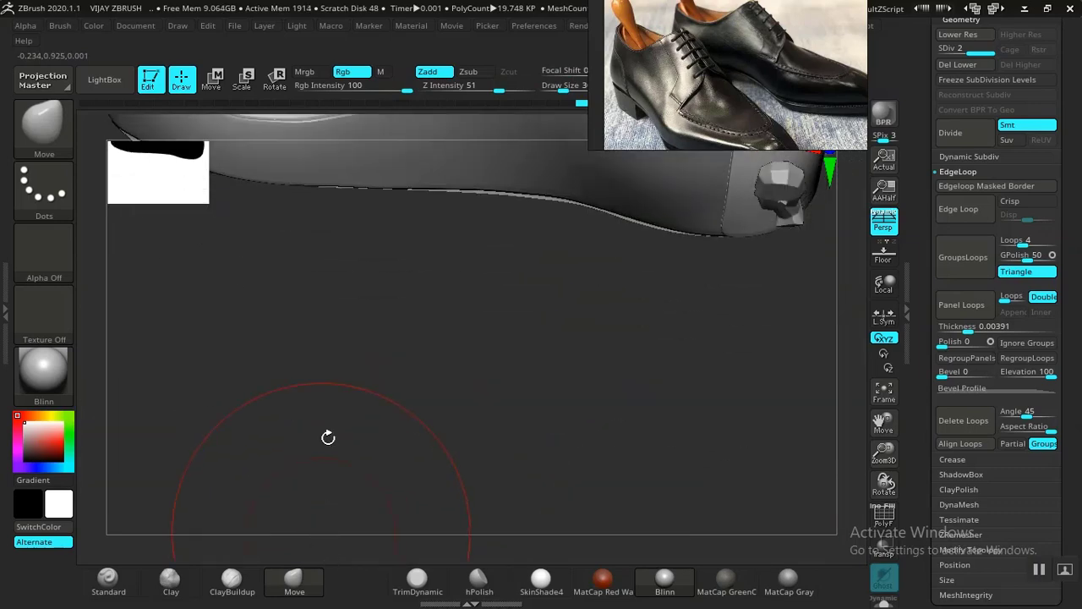
pyautogui.keyDown('alt'); pyautogui.moveTo(346, 320); pyautogui.dragTo(345, 436); pyautogui.keyUp('alt')
pyautogui.moveTo(276, 443); pyautogui.dragTo(300, 304)
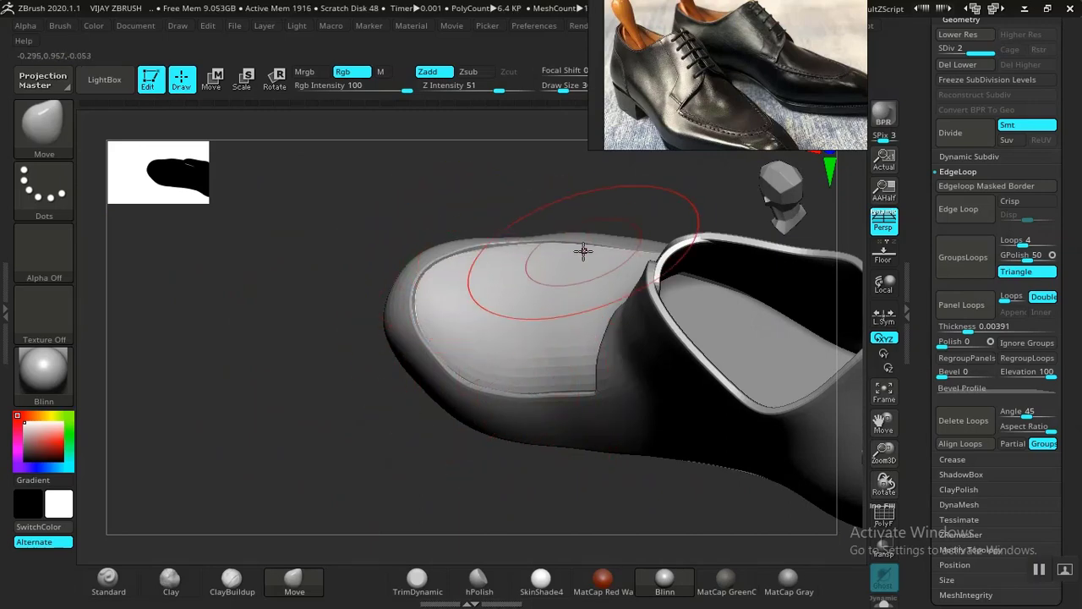
# Examine the front panel, collar opening and heel panel seams from several angles
pyautogui.moveTo(541, 211)
pyautogui.mouseDown()
pyautogui.moveTo(512, 188)
pyautogui.moveTo(454, 184)
pyautogui.moveTo(685, 306)
pyautogui.moveTo(645, 280)
pyautogui.moveTo(460, 342)
pyautogui.mouseUp()
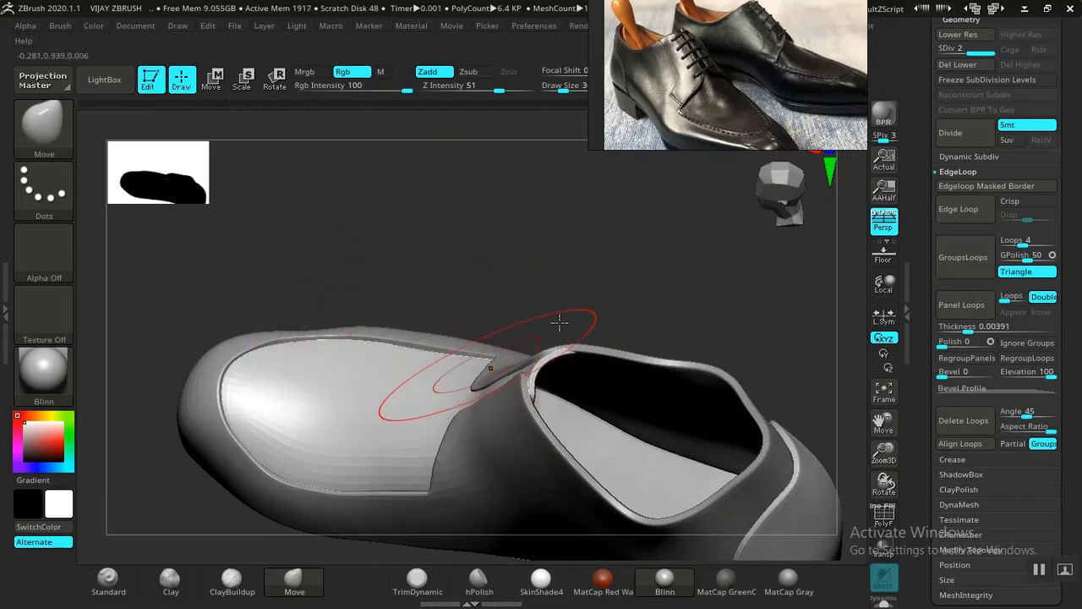
pyautogui.moveTo(560, 319); pyautogui.dragTo(549, 265)
pyautogui.press('f')
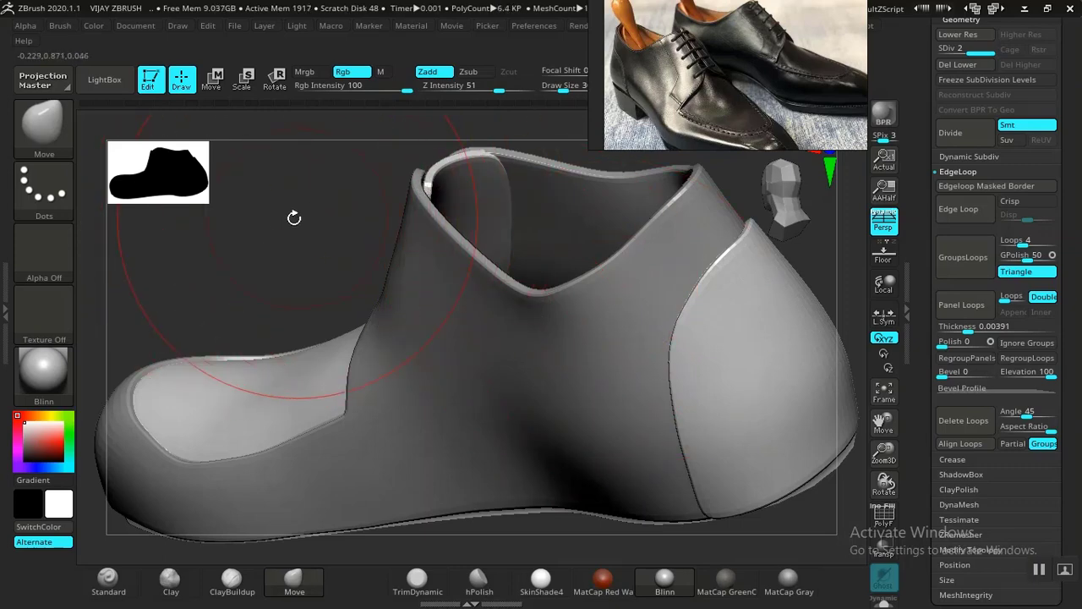
pyautogui.moveTo(294, 217); pyautogui.dragTo(304, 213)
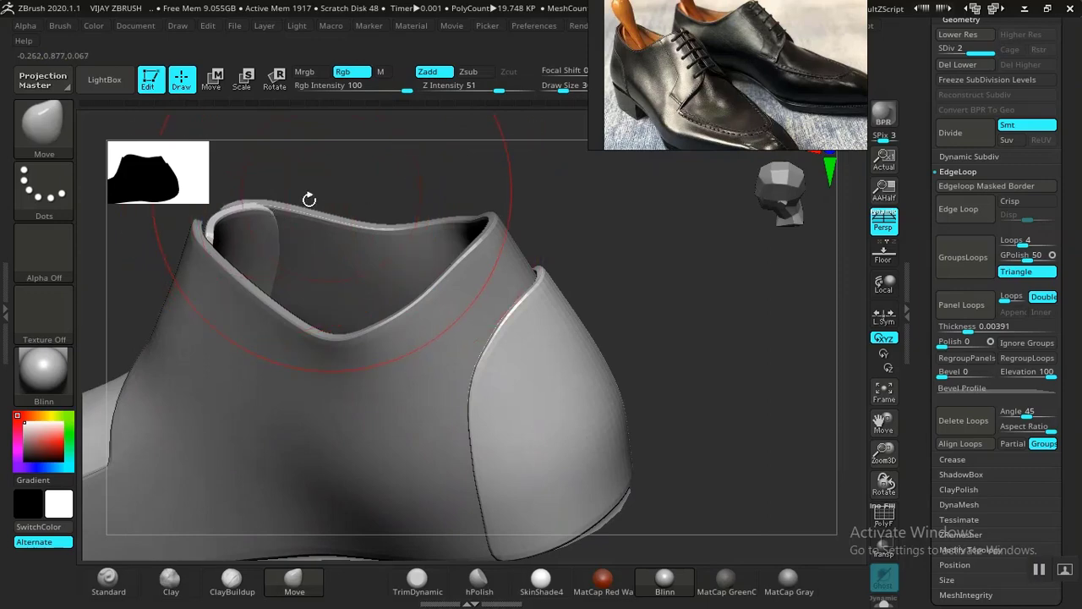
pyautogui.keyDown('alt'); pyautogui.moveTo(364, 175); pyautogui.dragTo(387, 164); pyautogui.keyUp('alt')
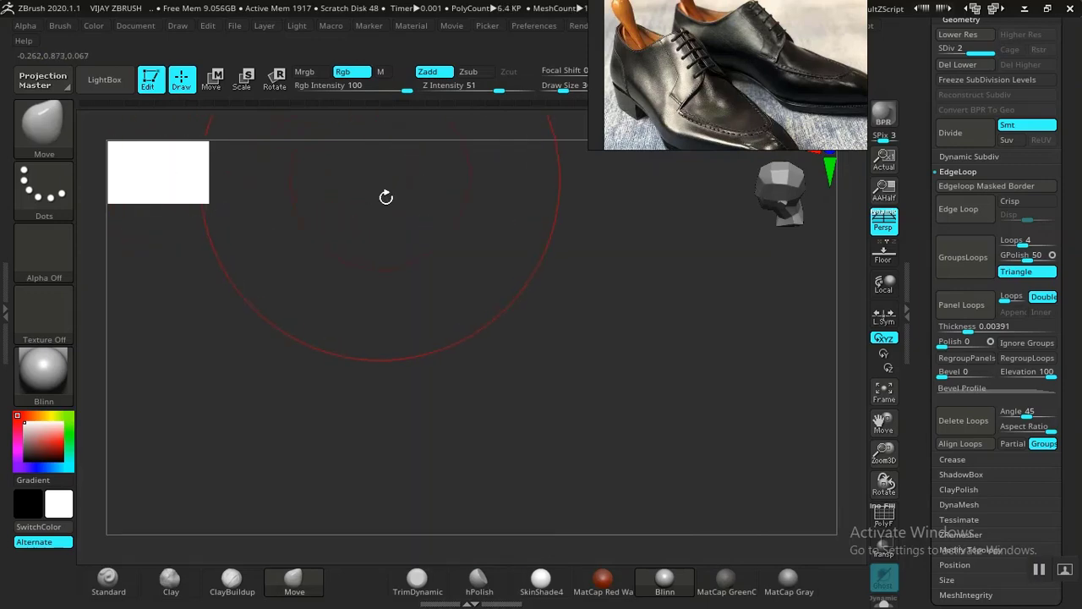
pyautogui.press('f')
pyautogui.keyDown('alt'); pyautogui.moveTo(354, 227); pyautogui.dragTo(309, 210); pyautogui.keyUp('alt')
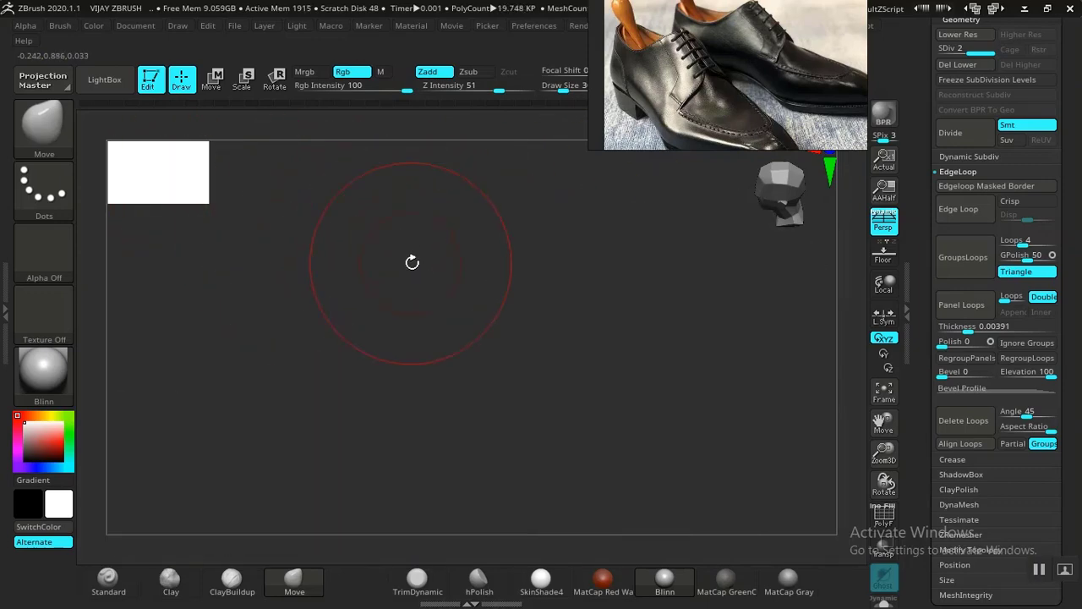
pyautogui.press('f')
# Reduce the brush's draw size and examine the toe, front panel and side profile of the upper
pyautogui.press('space')
pyautogui.moveTo(559, 314); pyautogui.dragTo(546, 313)
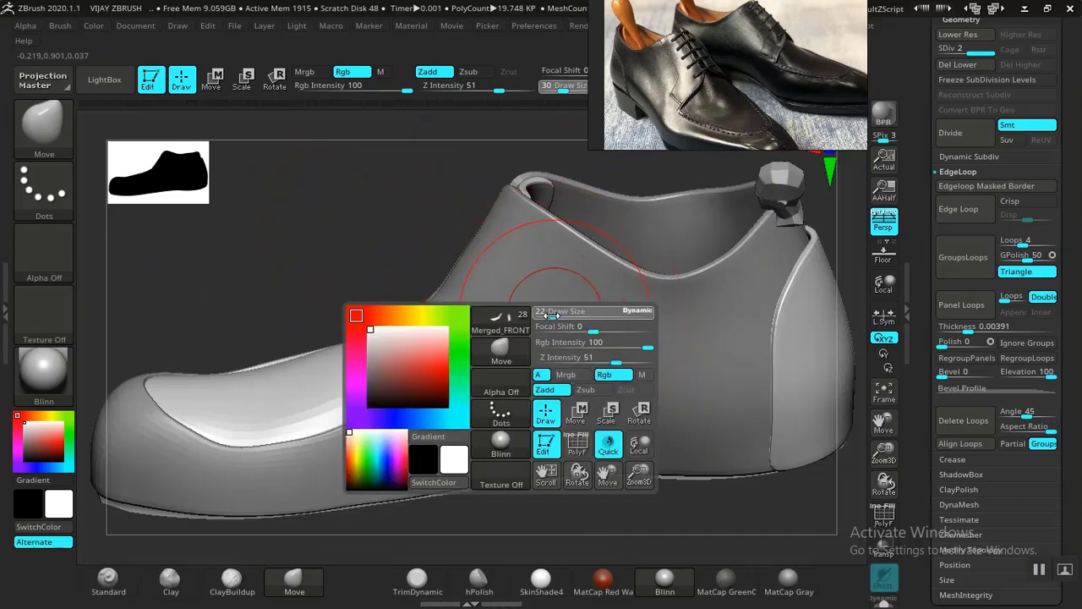
pyautogui.moveTo(546, 521); pyautogui.dragTo(591, 380)
pyautogui.moveTo(770, 362); pyautogui.dragTo(781, 461)
pyautogui.keyDown('alt'); pyautogui.moveTo(624, 351); pyautogui.dragTo(643, 428); pyautogui.keyUp('alt')
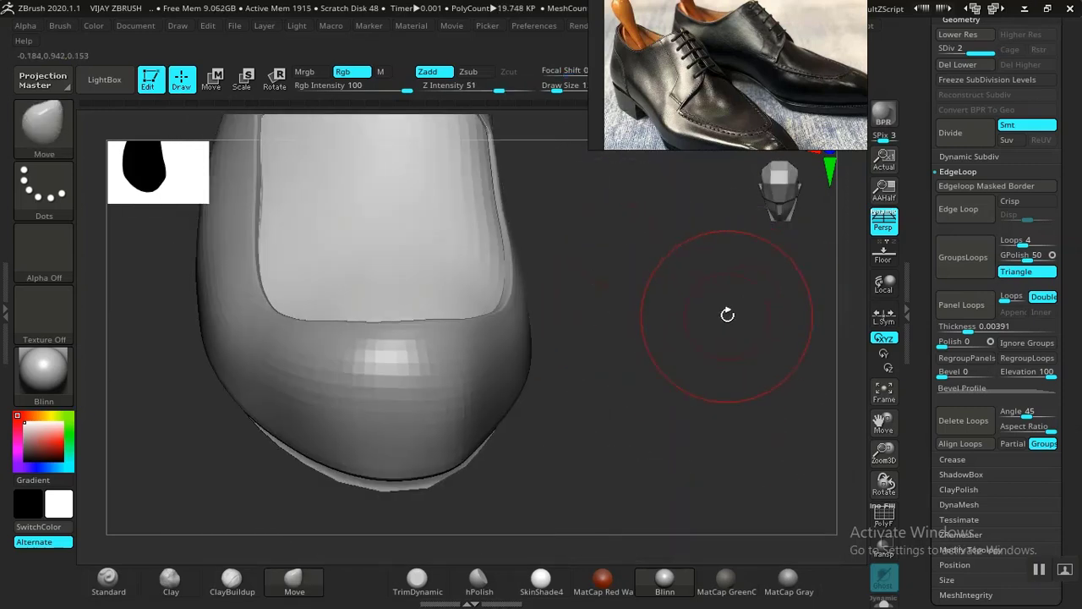
pyautogui.keyDown('alt'); pyautogui.moveTo(731, 306); pyautogui.dragTo(666, 378); pyautogui.keyUp('alt')
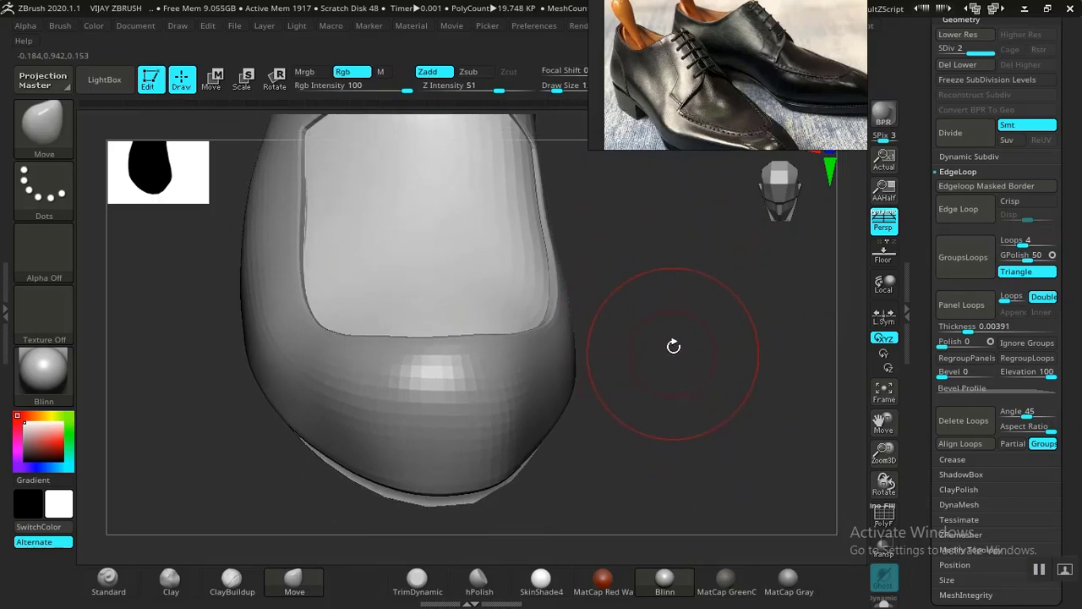
pyautogui.moveTo(680, 280); pyautogui.dragTo(661, 330)
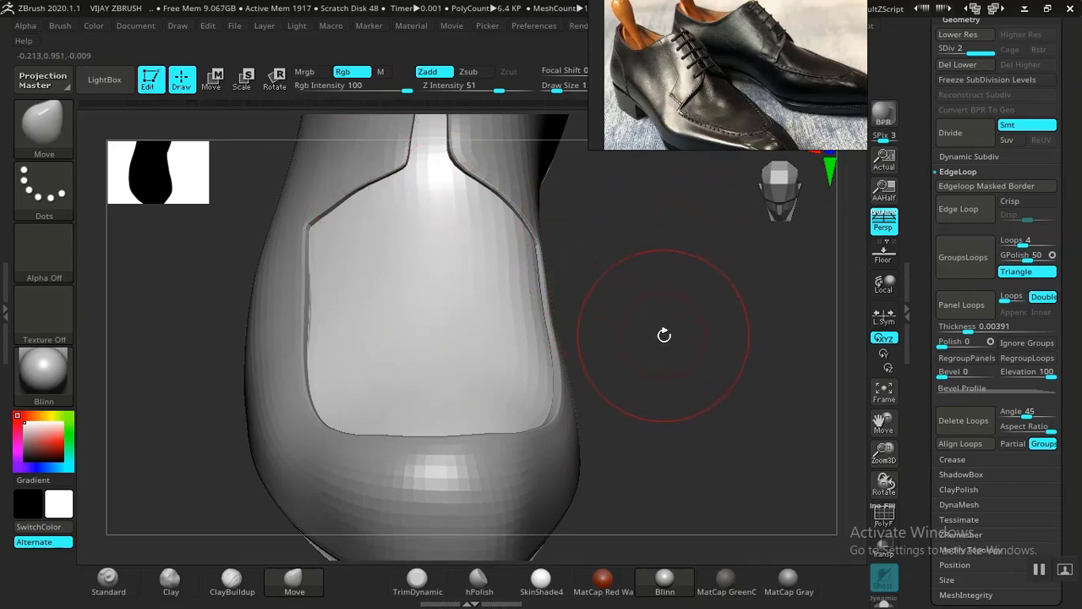
pyautogui.moveTo(663, 336); pyautogui.dragTo(432, 196)
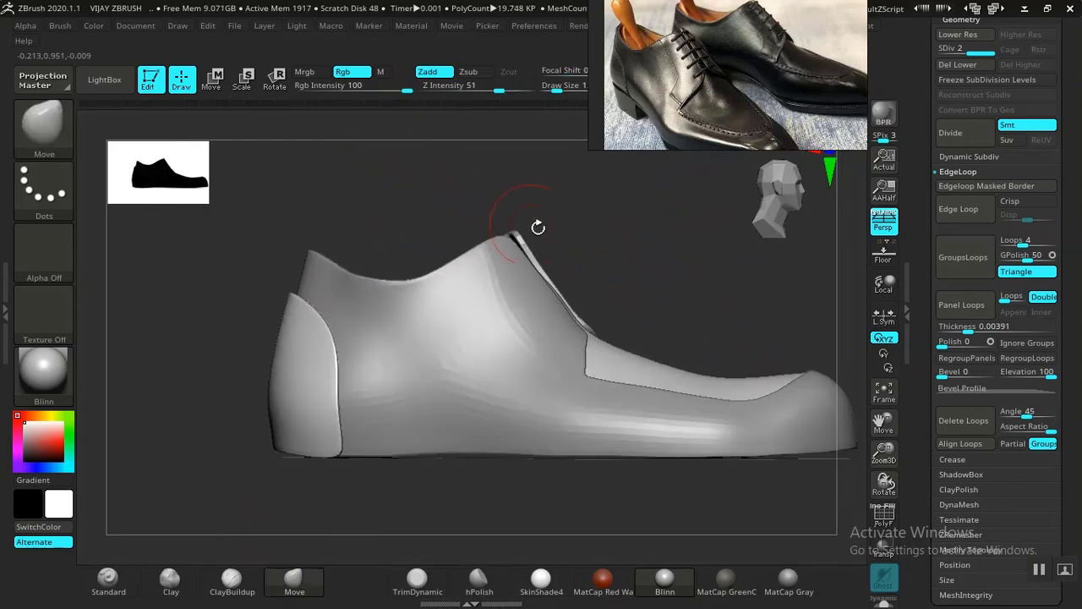
pyautogui.moveTo(646, 286); pyautogui.dragTo(620, 188)
pyautogui.keyDown('alt'); pyautogui.moveTo(495, 405); pyautogui.dragTo(487, 435); pyautogui.keyUp('alt')
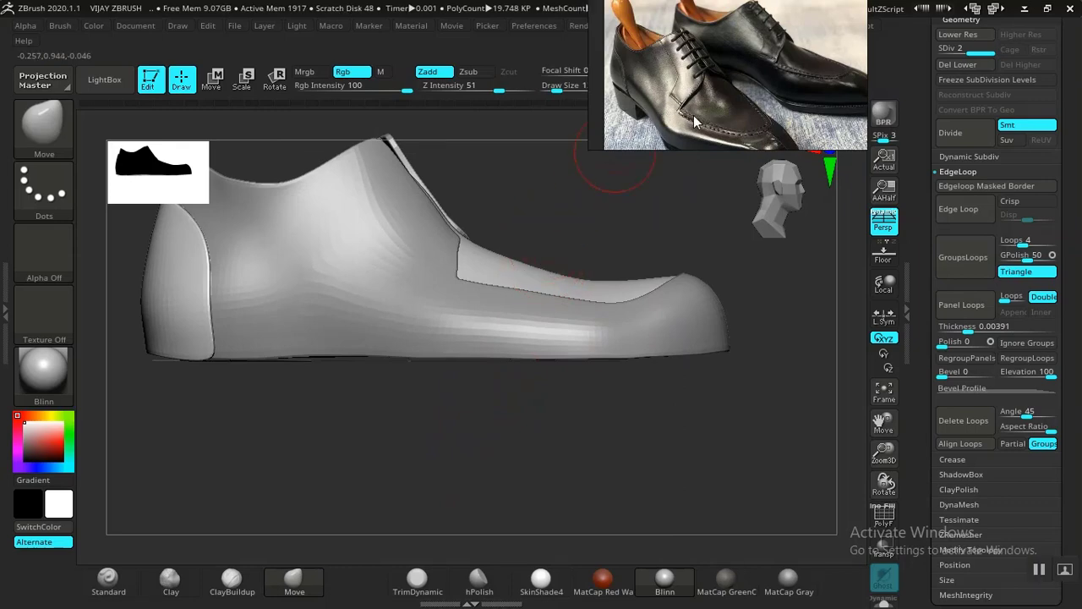
# Show the front shoe's toe and sole in the reference photo, and select the sole piece from the shoe's underside
pyautogui.moveTo(693, 122); pyautogui.dragTo(746, 38)
pyautogui.keyDown('alt'); pyautogui.moveTo(528, 215); pyautogui.dragTo(531, 246); pyautogui.keyUp('alt')
pyautogui.moveTo(533, 232); pyautogui.dragTo(476, 376)
pyautogui.moveTo(480, 332)
pyautogui.mouseDown()
pyautogui.moveTo(498, 326)
pyautogui.moveTo(498, 341)
pyautogui.mouseUp()
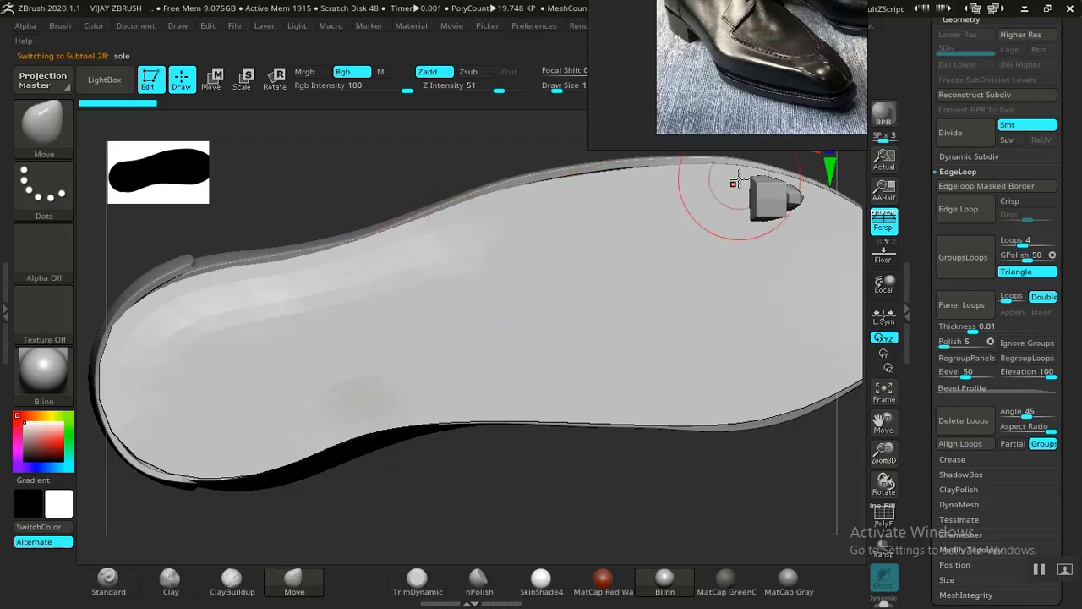
pyautogui.scroll(5, 908, 152)
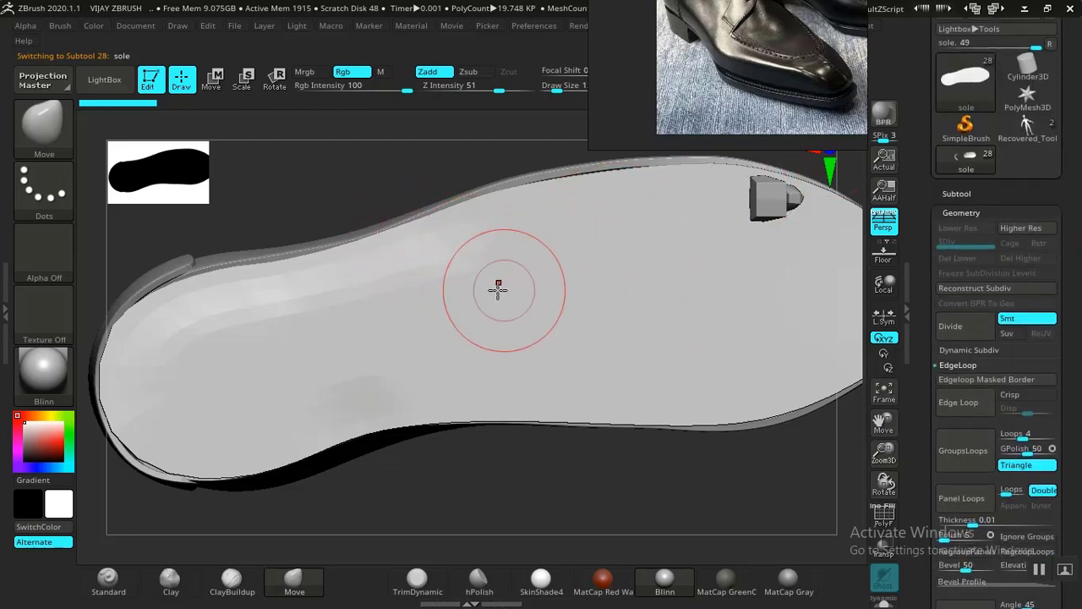
# Enlarge the Move brush, turn on transparency and pull the sole's outer edge beside the ball of the foot beyond the upper
pyautogui.press(']')
pyautogui.press(']')
pyautogui.press(']')
pyautogui.press(']')
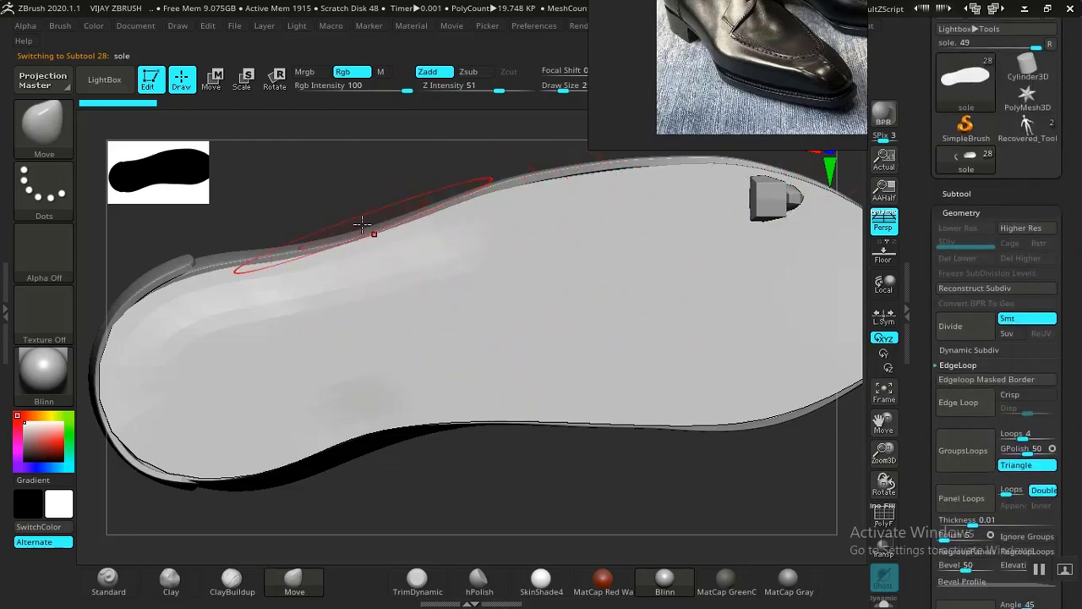
pyautogui.moveTo(335, 221)
pyautogui.keyDown('alt'); pyautogui.mouseDown()
pyautogui.moveTo(301, 278)
pyautogui.moveTo(234, 347)
pyautogui.mouseUp(); pyautogui.keyUp('alt')
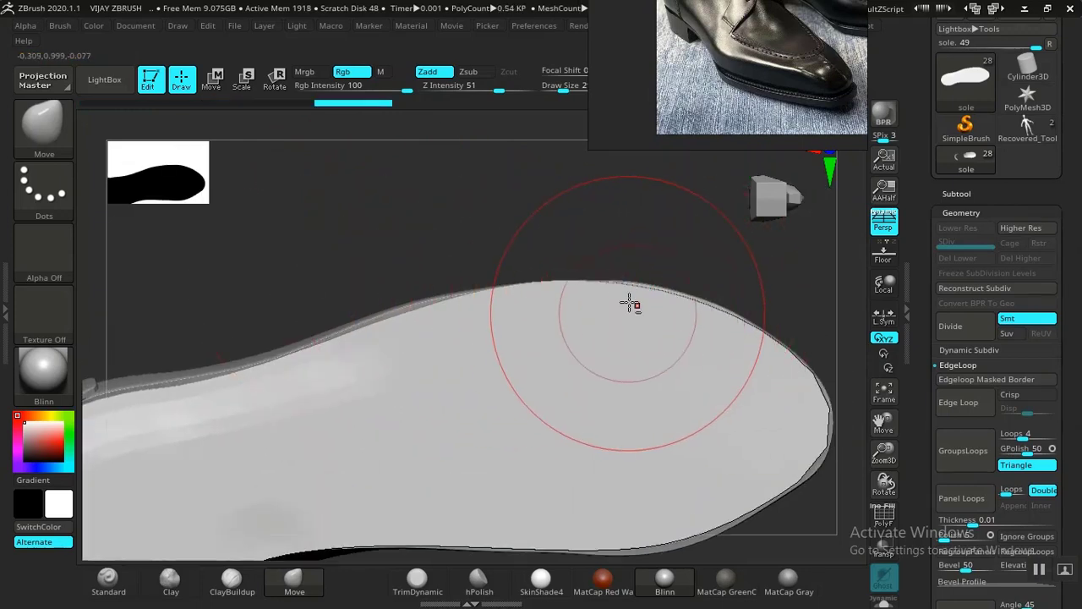
pyautogui.click(884, 553)
pyautogui.keyDown('alt'); pyautogui.moveTo(616, 178); pyautogui.dragTo(606, 106); pyautogui.keyUp('alt')
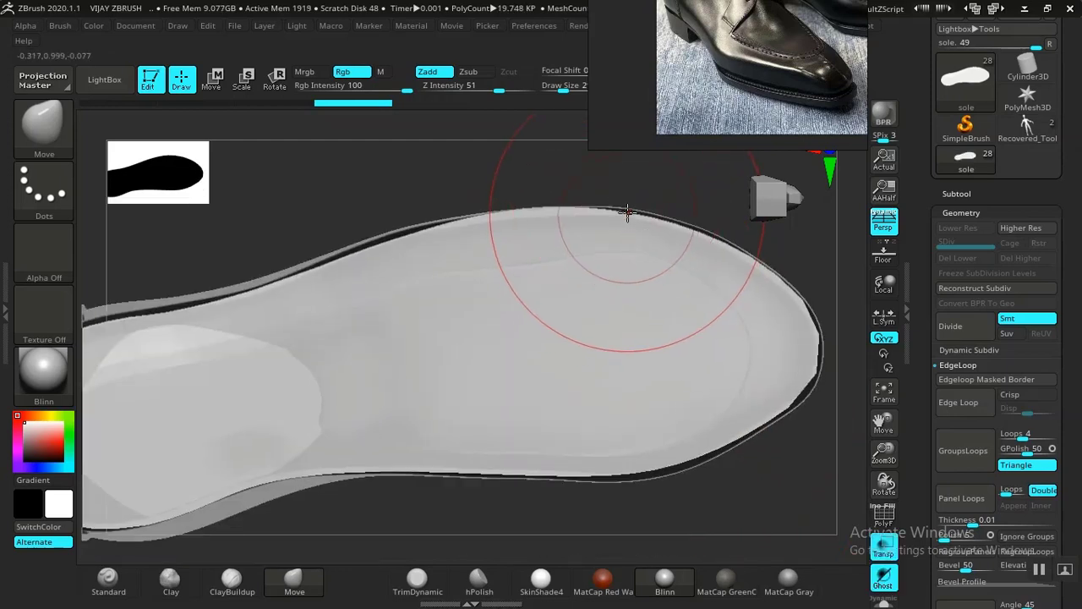
pyautogui.moveTo(628, 213); pyautogui.dragTo(704, 228)
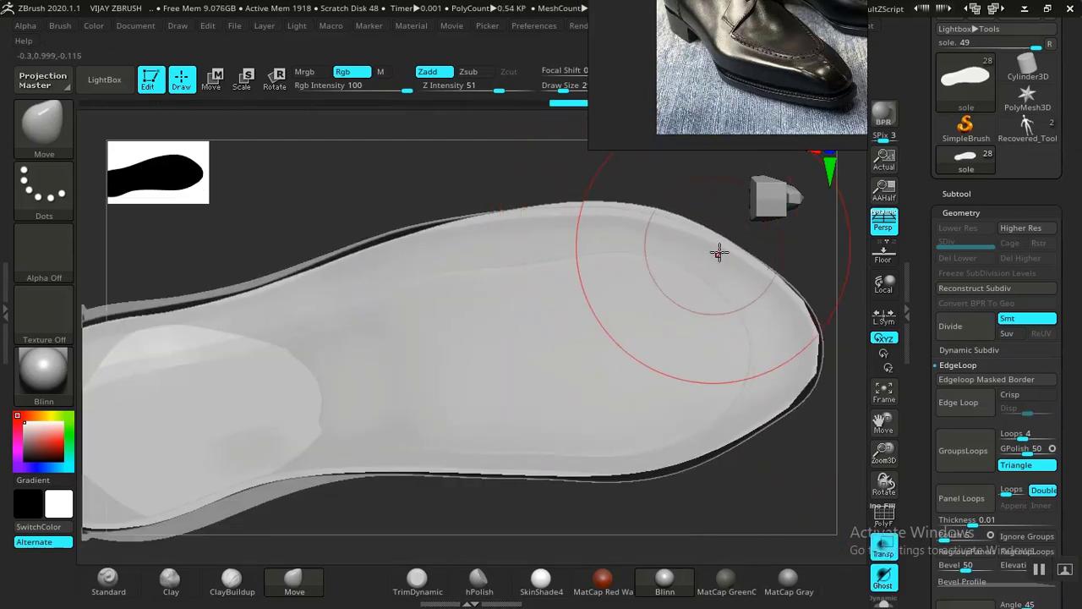
pyautogui.moveTo(741, 274); pyautogui.dragTo(751, 266)
# Extend the sole's edge around the toe tip and the opposite side of the forefoot with the Move brush
pyautogui.keyDown('alt'); pyautogui.moveTo(753, 502); pyautogui.dragTo(631, 450); pyautogui.keyUp('alt')
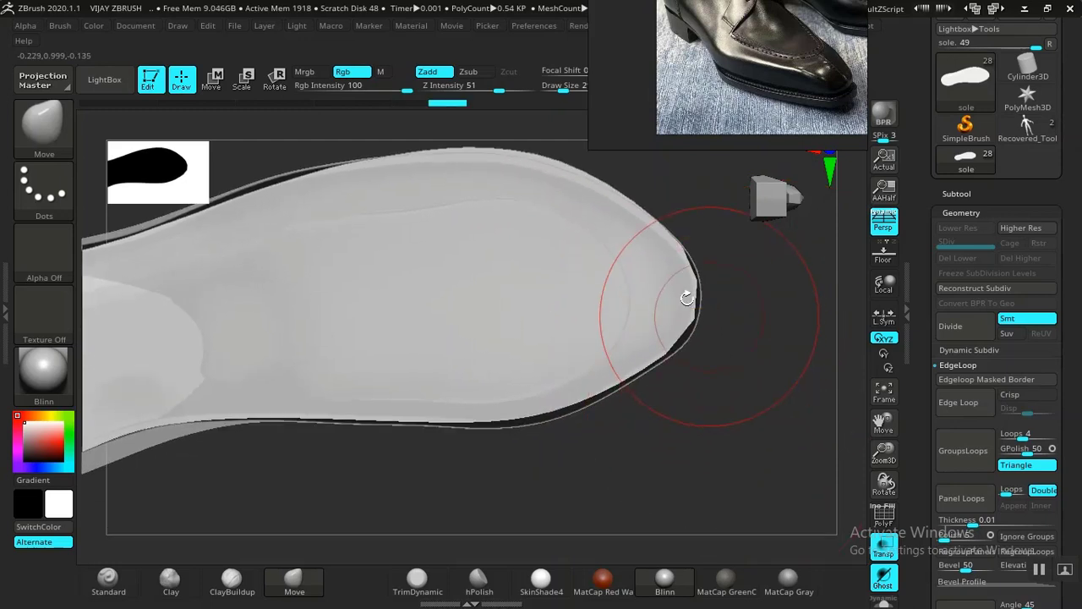
pyautogui.moveTo(691, 314); pyautogui.dragTo(692, 318)
pyautogui.moveTo(670, 344); pyautogui.dragTo(640, 375)
pyautogui.moveTo(546, 405); pyautogui.dragTo(549, 418)
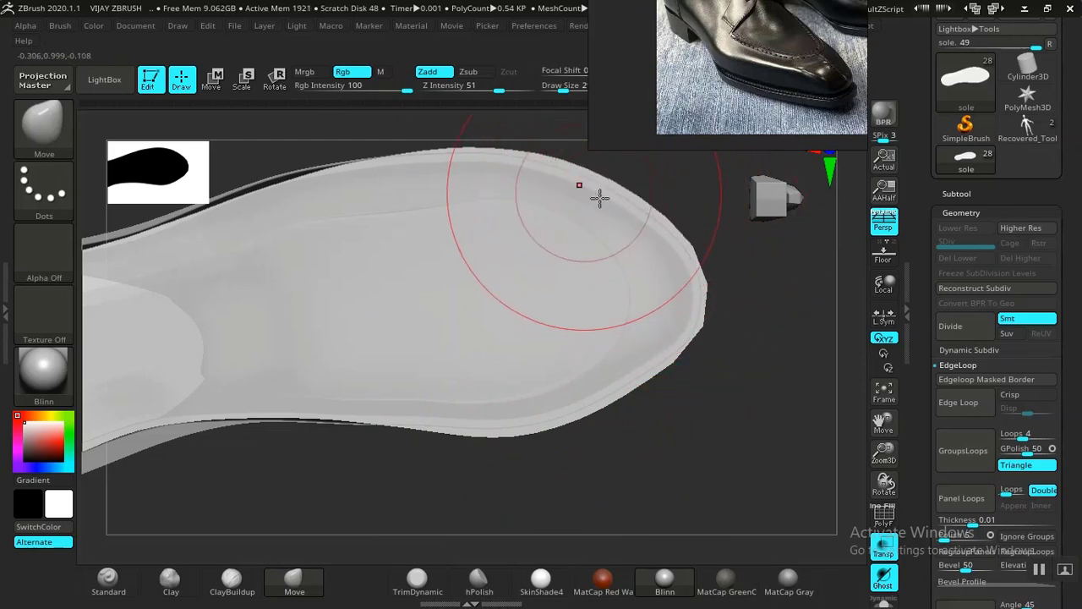
# Widen the sole's edge along the arch and around the heel with the Move brush
pyautogui.keyDown('alt'); pyautogui.moveTo(467, 485); pyautogui.dragTo(628, 510); pyautogui.keyUp('alt')
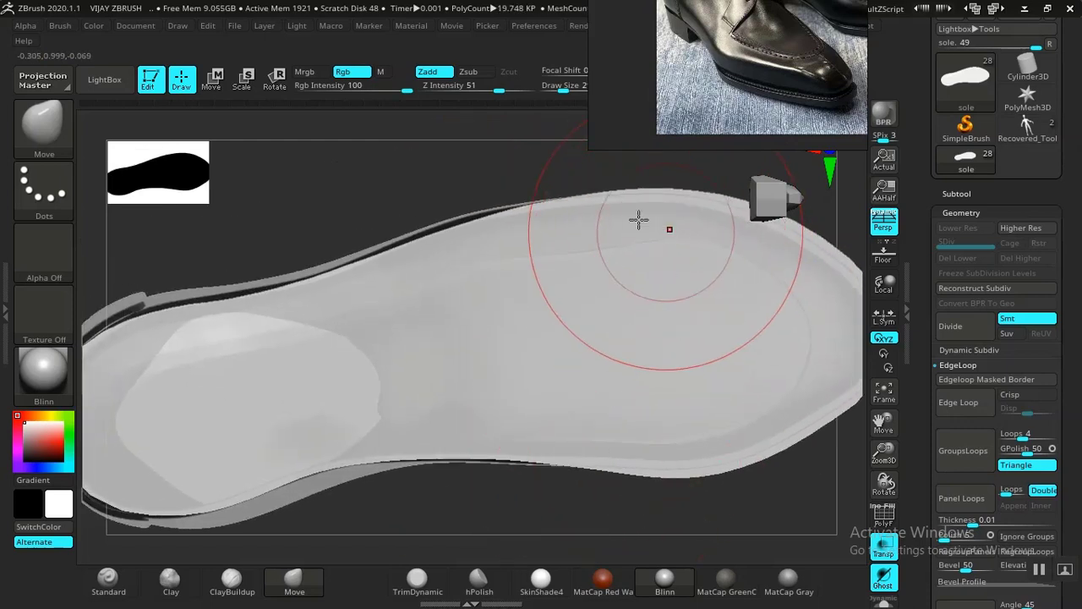
pyautogui.moveTo(516, 185)
pyautogui.mouseDown()
pyautogui.moveTo(457, 178)
pyautogui.moveTo(505, 216)
pyautogui.moveTo(448, 217)
pyautogui.moveTo(394, 243)
pyautogui.moveTo(355, 234)
pyautogui.moveTo(296, 260)
pyautogui.mouseUp()
pyautogui.moveTo(277, 285); pyautogui.dragTo(257, 279)
pyautogui.keyDown('alt'); pyautogui.moveTo(319, 206); pyautogui.dragTo(609, 167); pyautogui.keyUp('alt')
pyautogui.moveTo(476, 274)
pyautogui.mouseDown()
pyautogui.moveTo(472, 262)
pyautogui.moveTo(388, 259)
pyautogui.moveTo(304, 300)
pyautogui.moveTo(334, 282)
pyautogui.mouseUp()
pyautogui.moveTo(278, 372)
pyautogui.mouseDown()
pyautogui.moveTo(269, 370)
pyautogui.moveTo(273, 408)
pyautogui.moveTo(293, 448)
pyautogui.moveTo(323, 467)
pyautogui.mouseUp()
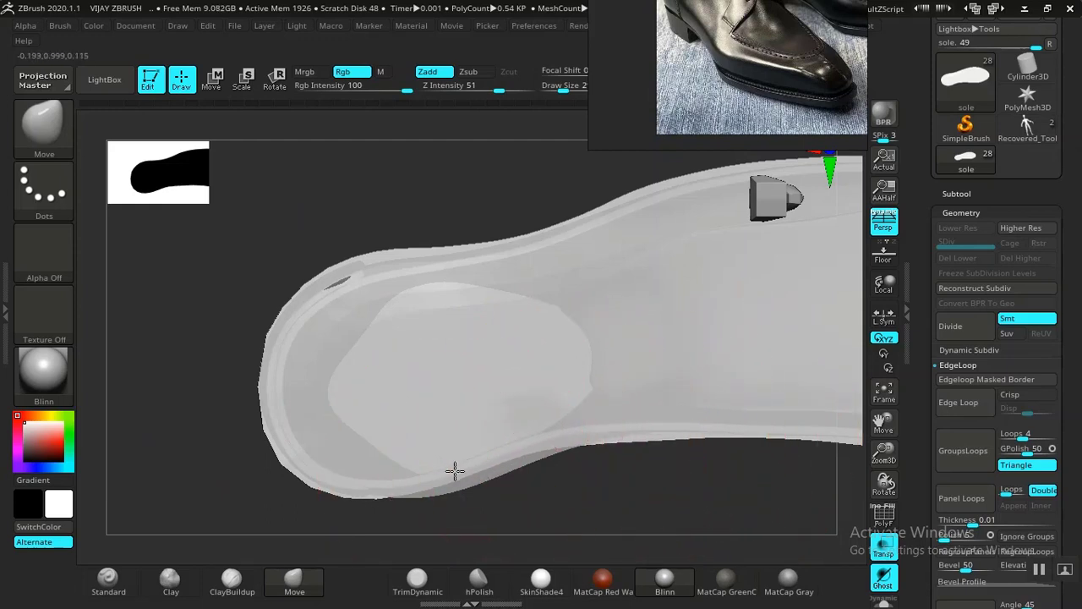
pyautogui.moveTo(455, 471); pyautogui.dragTo(583, 464)
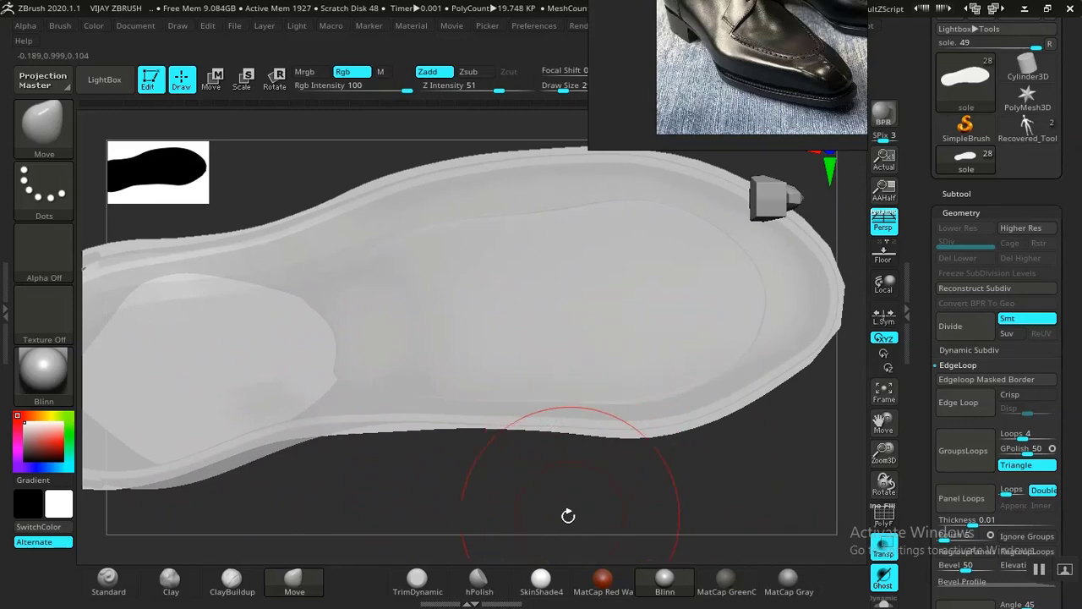
pyautogui.moveTo(568, 516); pyautogui.dragTo(488, 278)
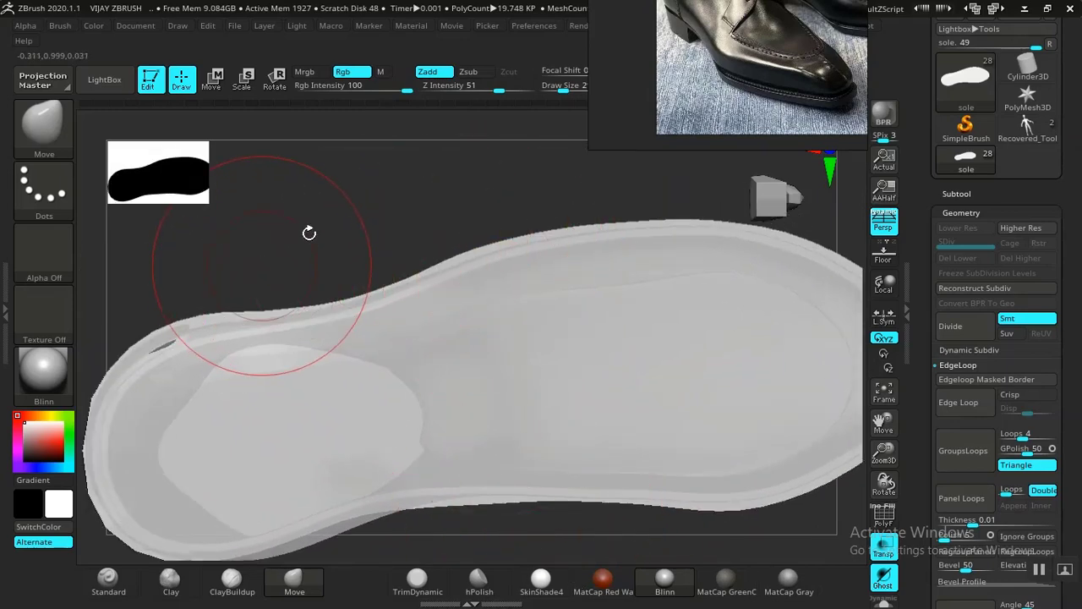
# Examine the sole's side profile against the lower edge of the upper from toe to heel
pyautogui.moveTo(309, 233); pyautogui.dragTo(370, 425)
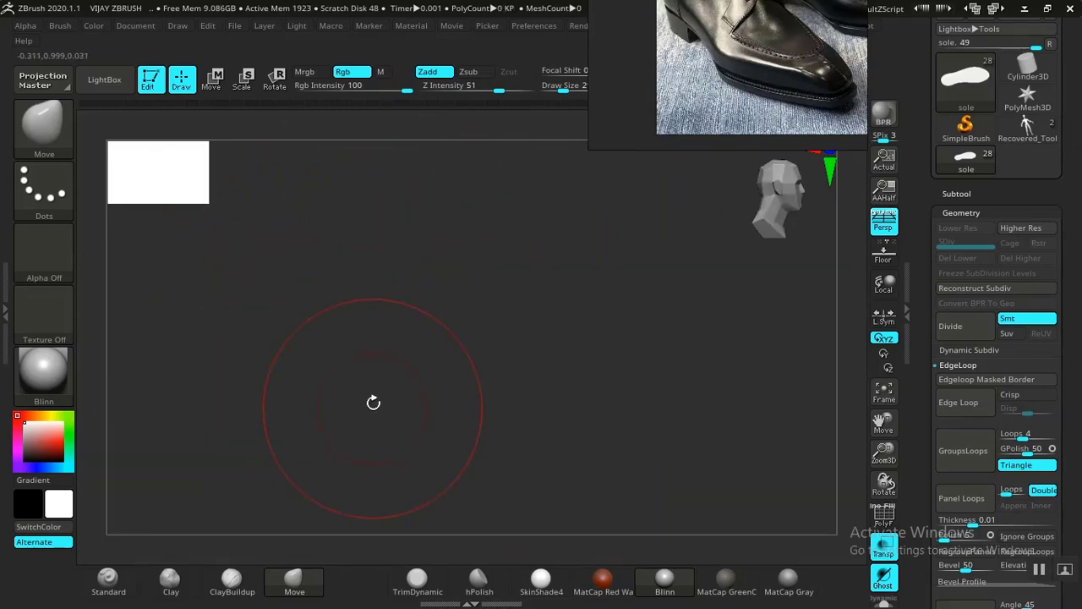
pyautogui.press('f')
pyautogui.moveTo(555, 226); pyautogui.dragTo(553, 230)
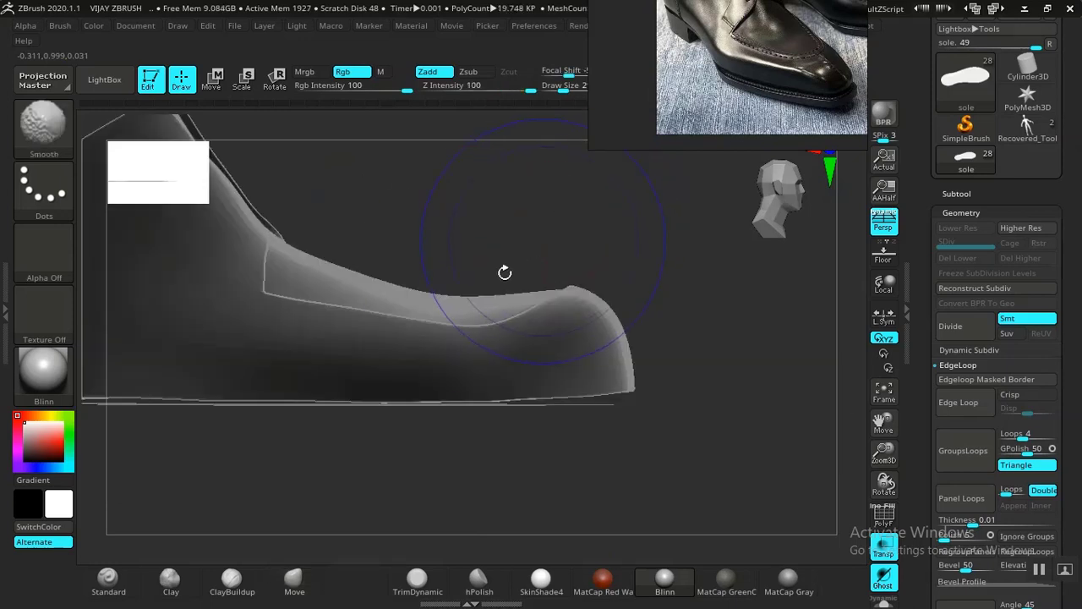
pyautogui.moveTo(504, 271); pyautogui.dragTo(645, 268)
pyautogui.keyDown('alt'); pyautogui.moveTo(358, 477); pyautogui.dragTo(543, 389); pyautogui.keyUp('alt')
pyautogui.keyDown('alt'); pyautogui.moveTo(752, 310); pyautogui.dragTo(561, 225); pyautogui.keyUp('alt')
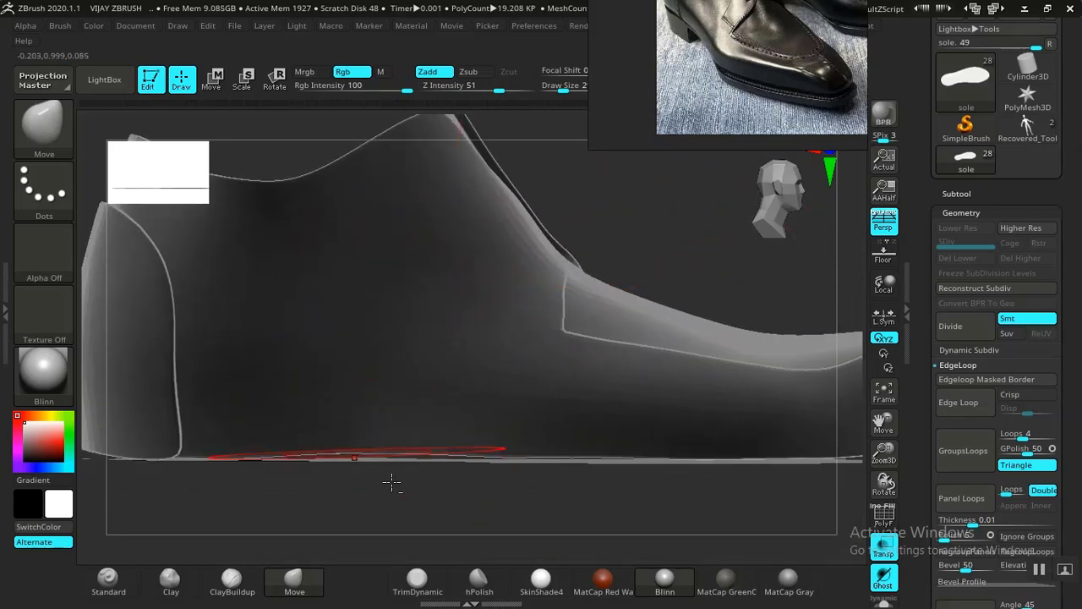
pyautogui.keyDown('alt'); pyautogui.moveTo(398, 516); pyautogui.dragTo(442, 448); pyautogui.keyUp('alt')
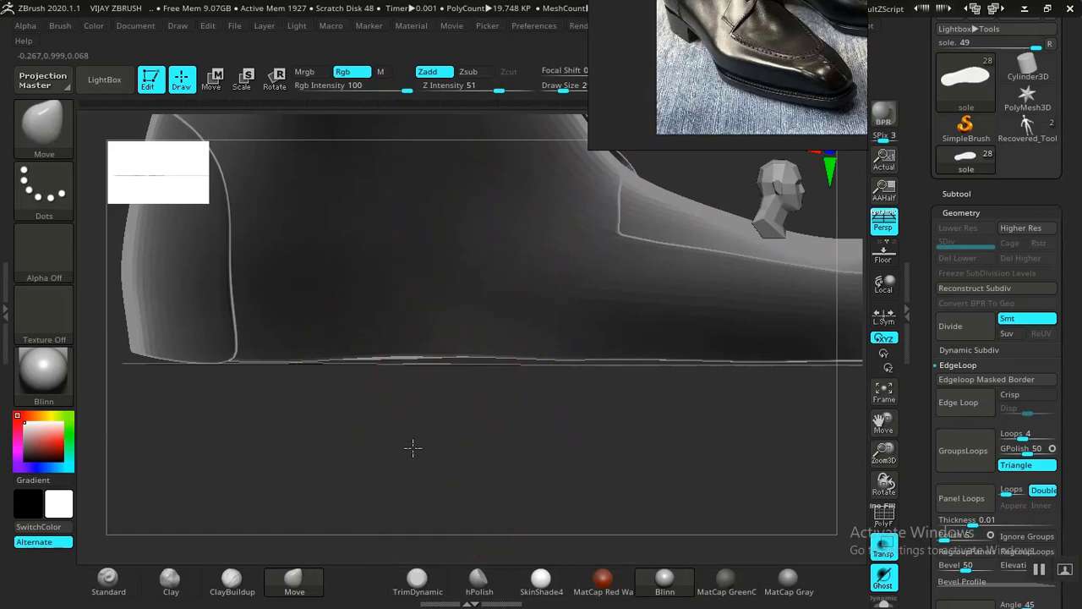
pyautogui.moveTo(413, 448); pyautogui.dragTo(212, 418)
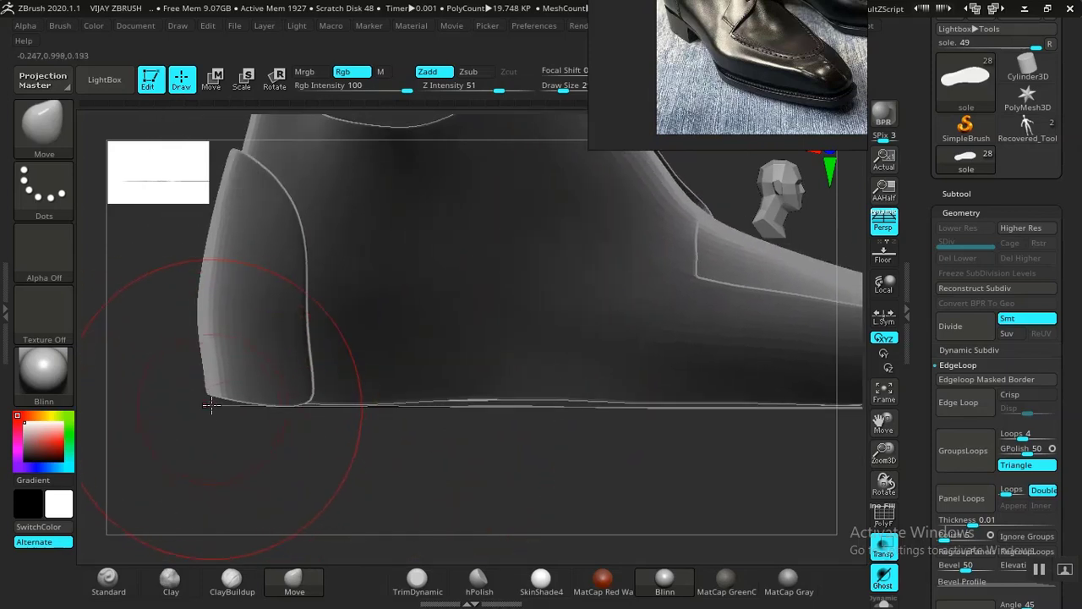
# Select the outer upper, drop it to subdivision level 1, delete its higher level and turn off transparency
pyautogui.keyDown('alt'); pyautogui.click(432, 323); pyautogui.keyUp('alt')
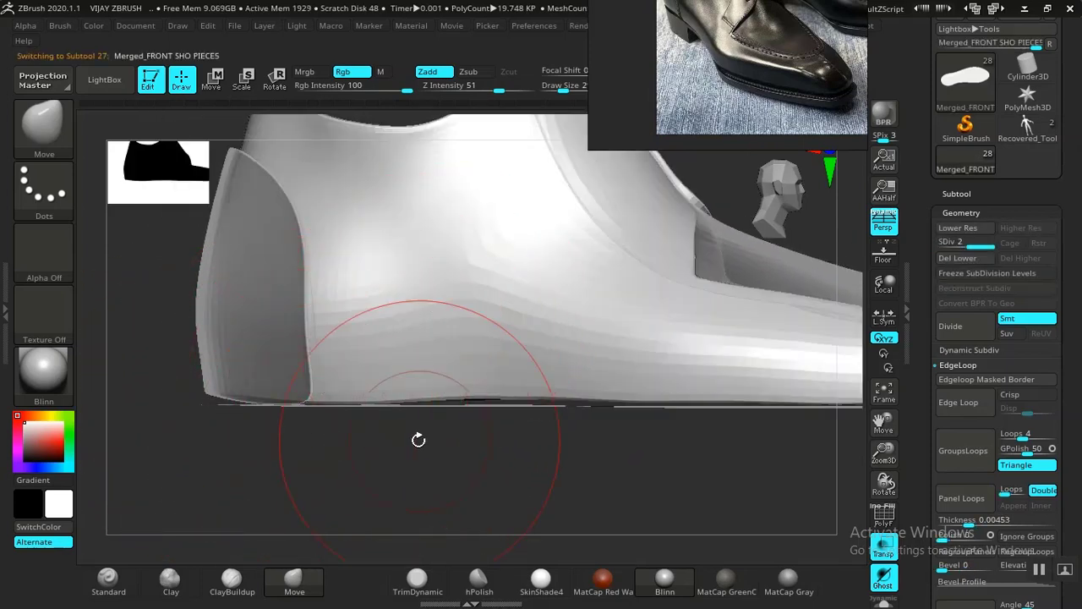
pyautogui.moveTo(395, 513)
pyautogui.mouseDown()
pyautogui.moveTo(353, 541)
pyautogui.moveTo(394, 522)
pyautogui.moveTo(350, 513)
pyautogui.mouseUp()
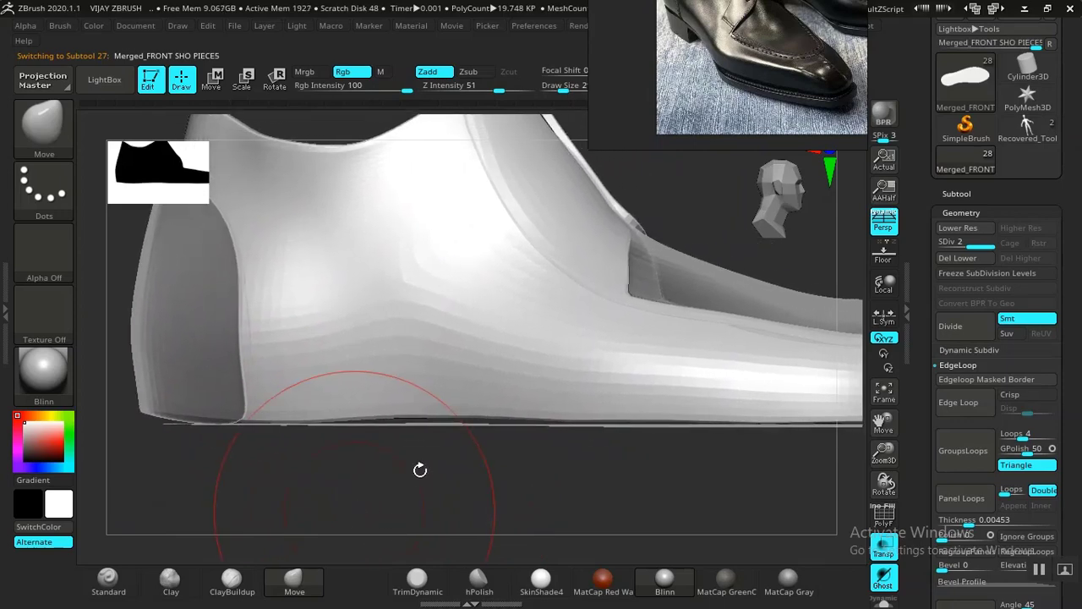
pyautogui.keyDown('alt'); pyautogui.moveTo(701, 202); pyautogui.dragTo(671, 214); pyautogui.keyUp('alt')
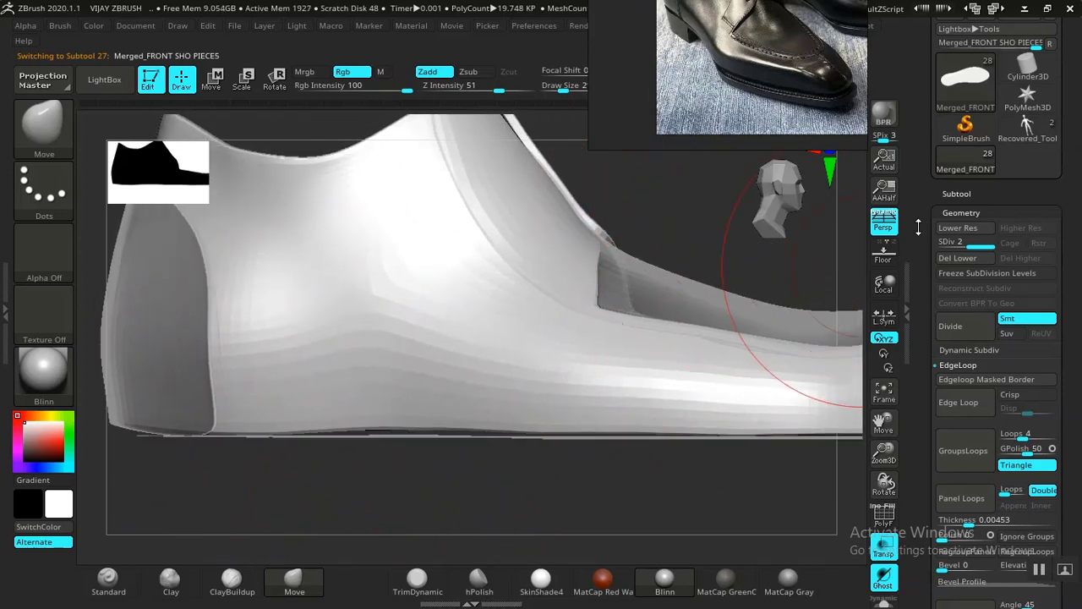
pyautogui.click(958, 259)
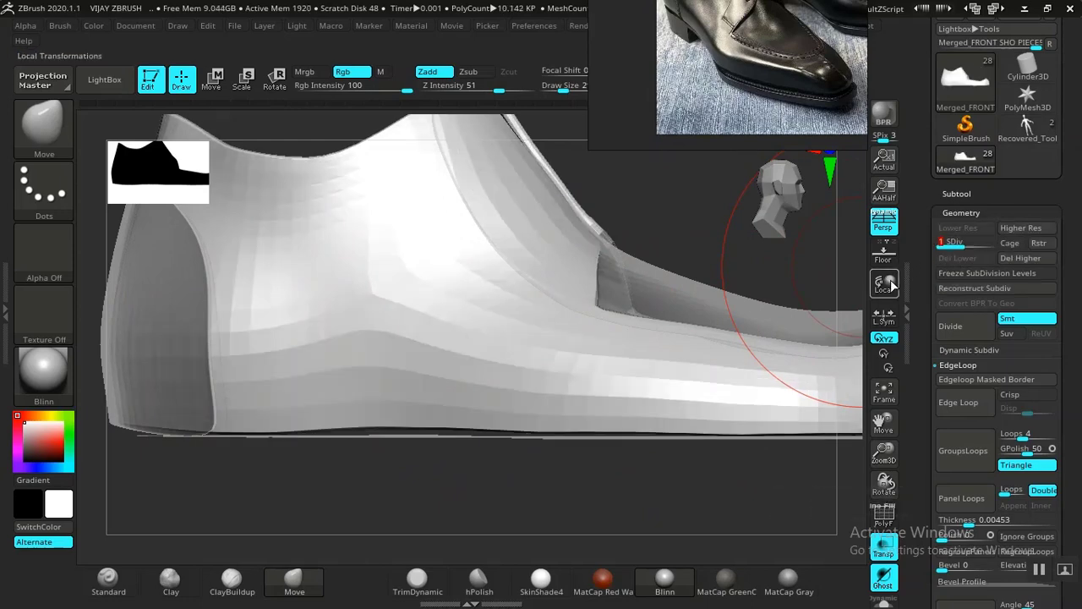
pyautogui.click(1014, 258)
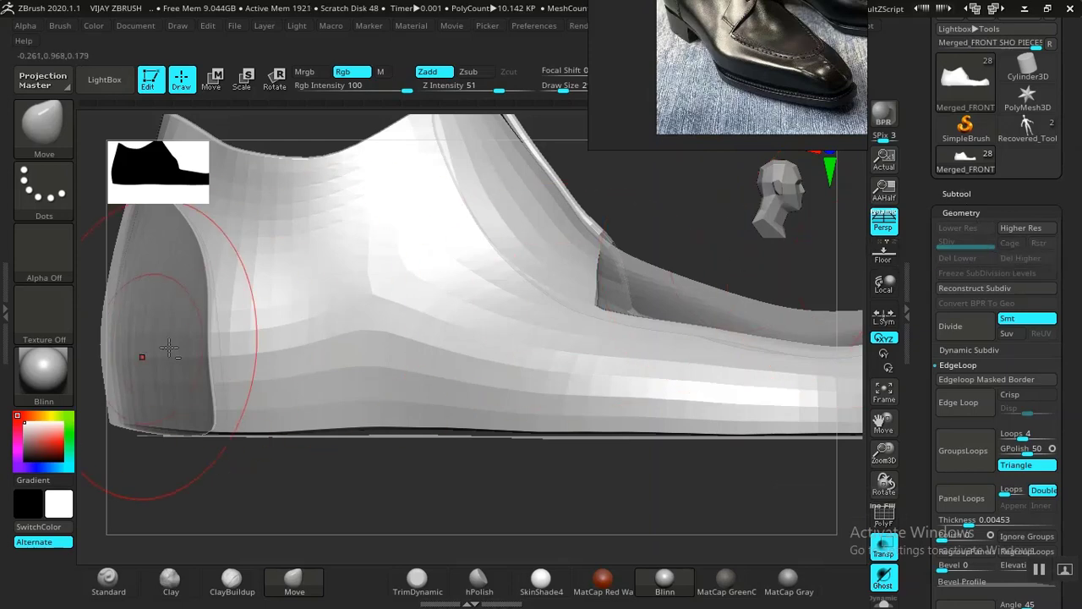
pyautogui.click(882, 551)
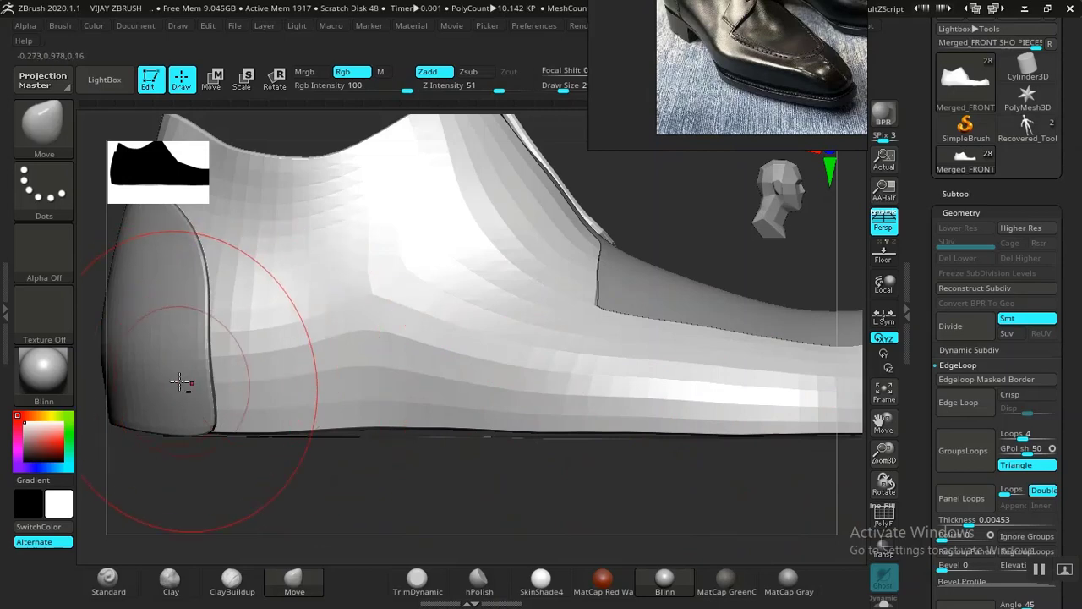
# Select the front and heel panels, drop them to subdivision level 1 and delete their higher level
pyautogui.keyDown('alt'); pyautogui.click(181, 381); pyautogui.keyUp('alt')
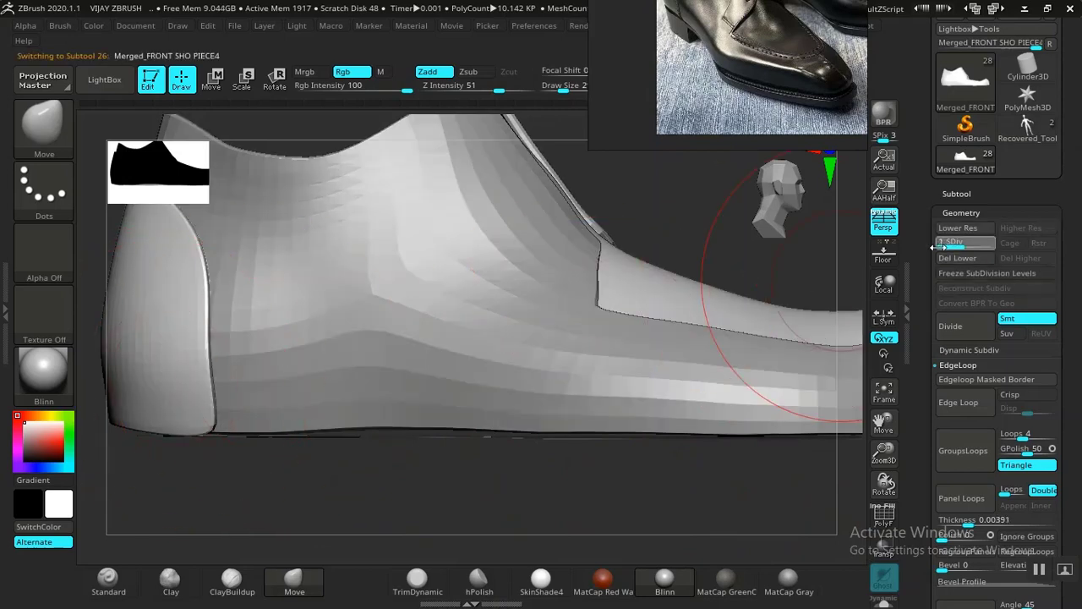
pyautogui.moveTo(932, 245); pyautogui.dragTo(931, 264)
pyautogui.click(1018, 258)
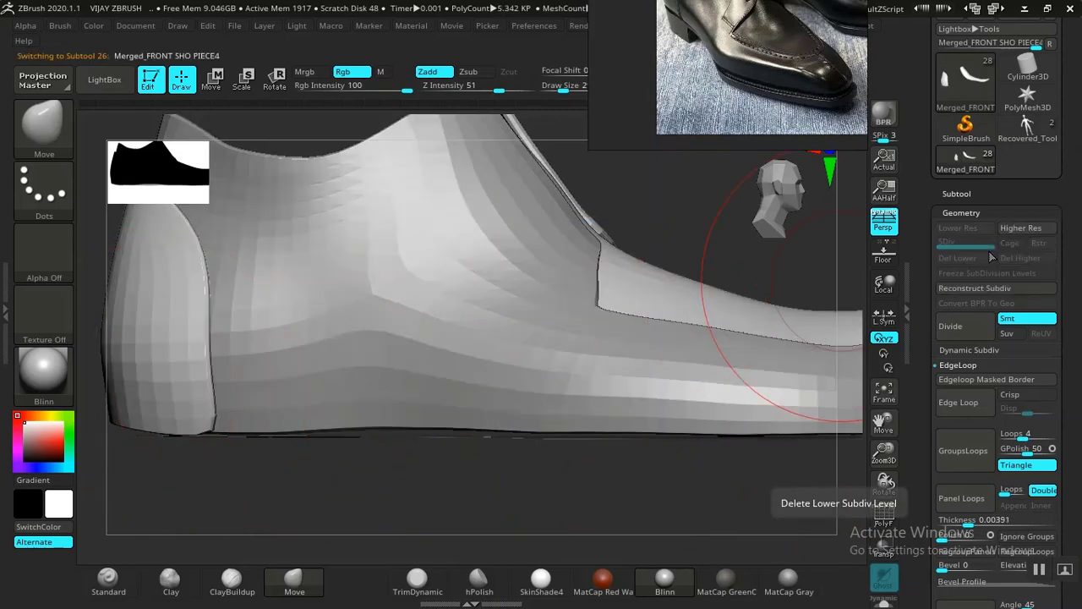
# Merge the front and heel panels down into the outer upper, accepting the irreversible operation, and display the merged mesh's polygroup wireframe
pyautogui.click(964, 197)
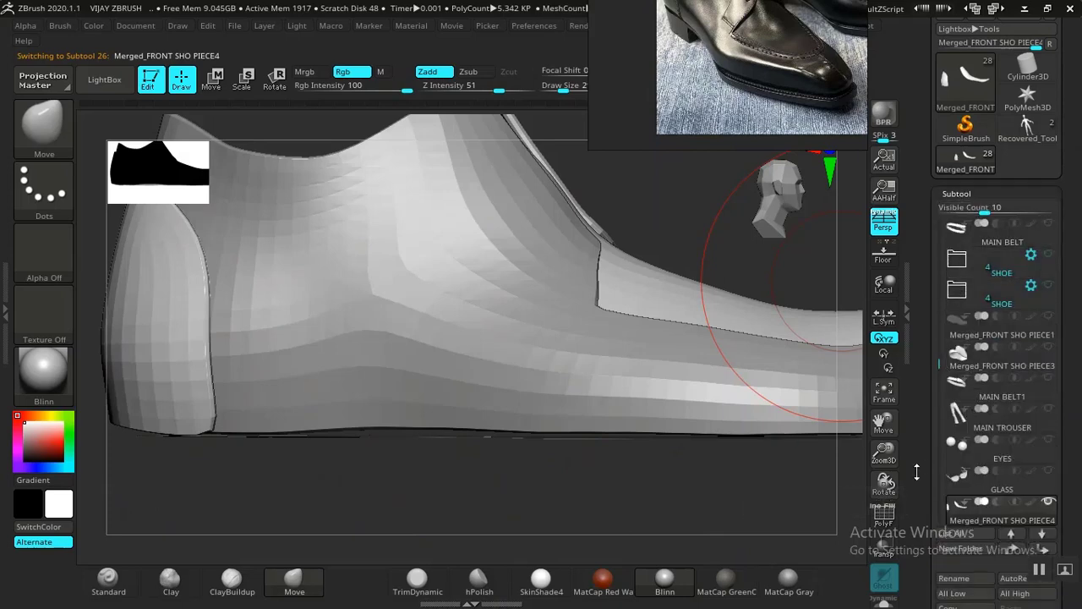
pyautogui.moveTo(917, 472); pyautogui.dragTo(916, 394)
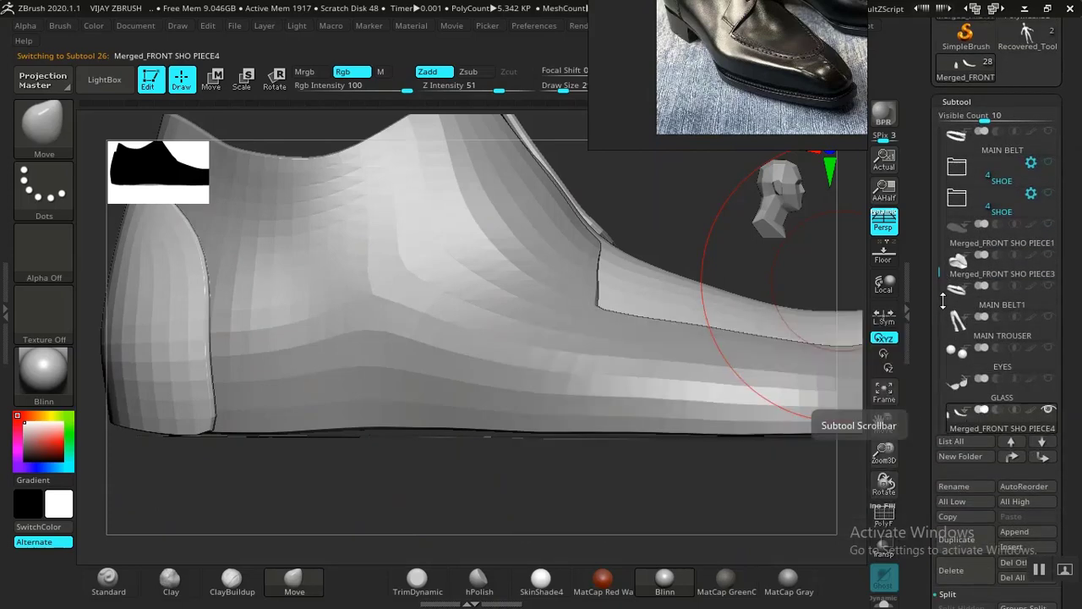
pyautogui.moveTo(937, 278); pyautogui.dragTo(932, 311)
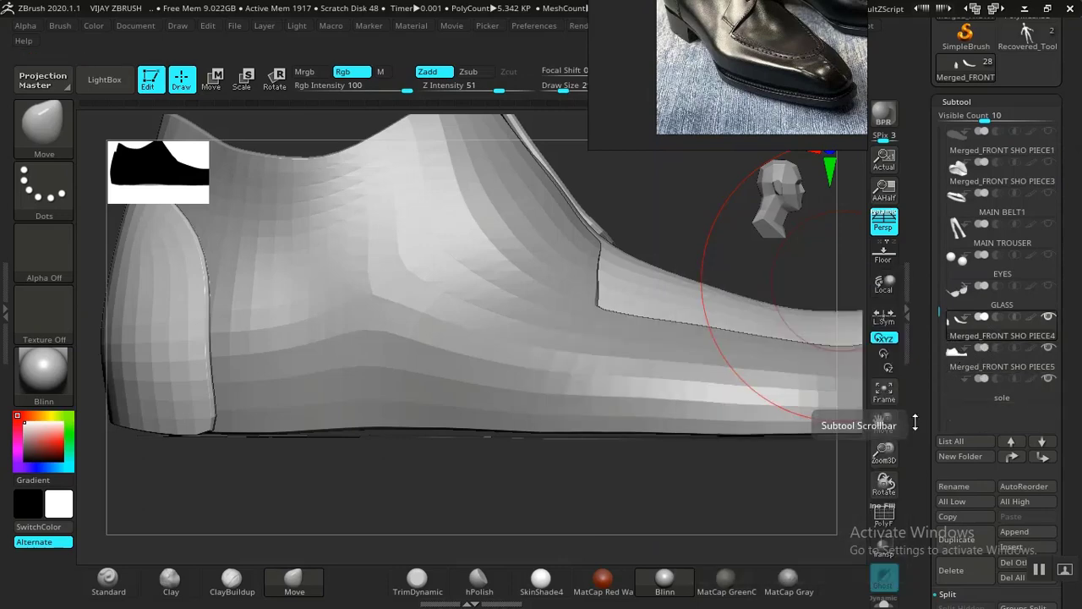
pyautogui.scroll(-5, 929, 422)
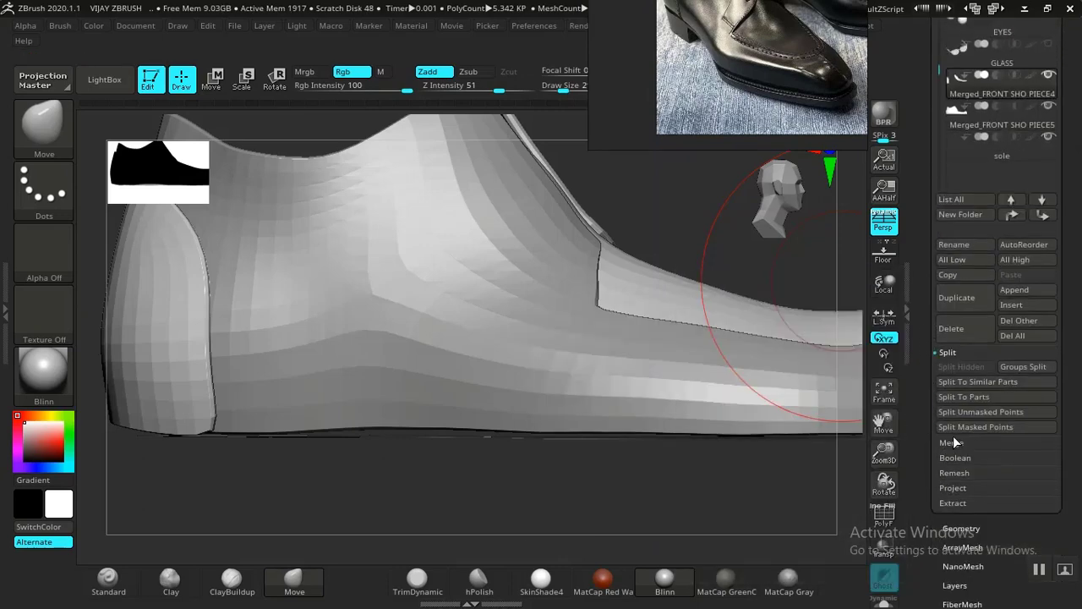
pyautogui.click(954, 443)
pyautogui.click(964, 382)
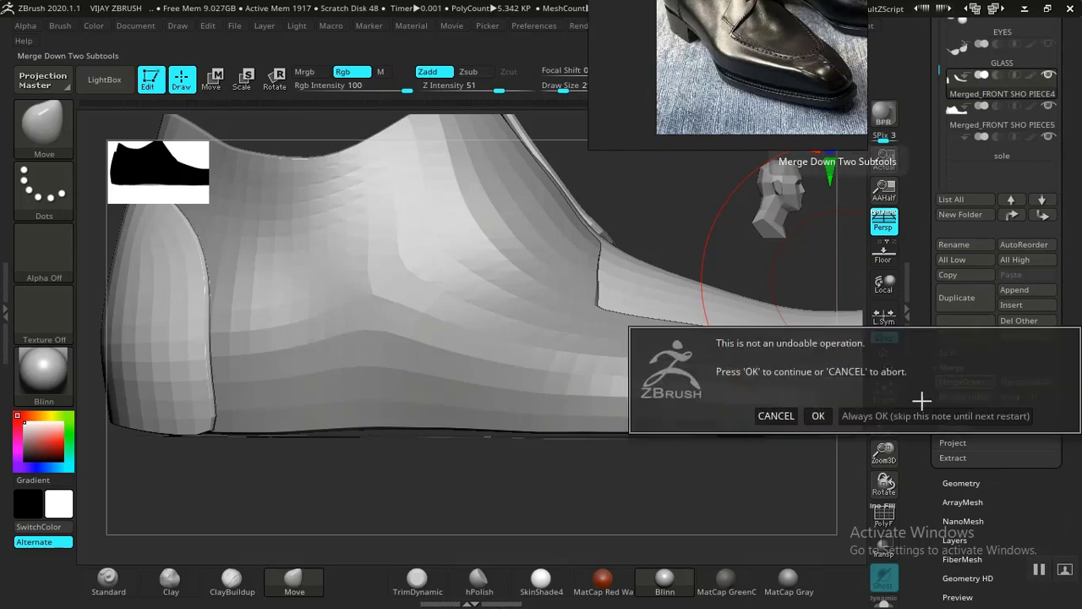
pyautogui.click(821, 415)
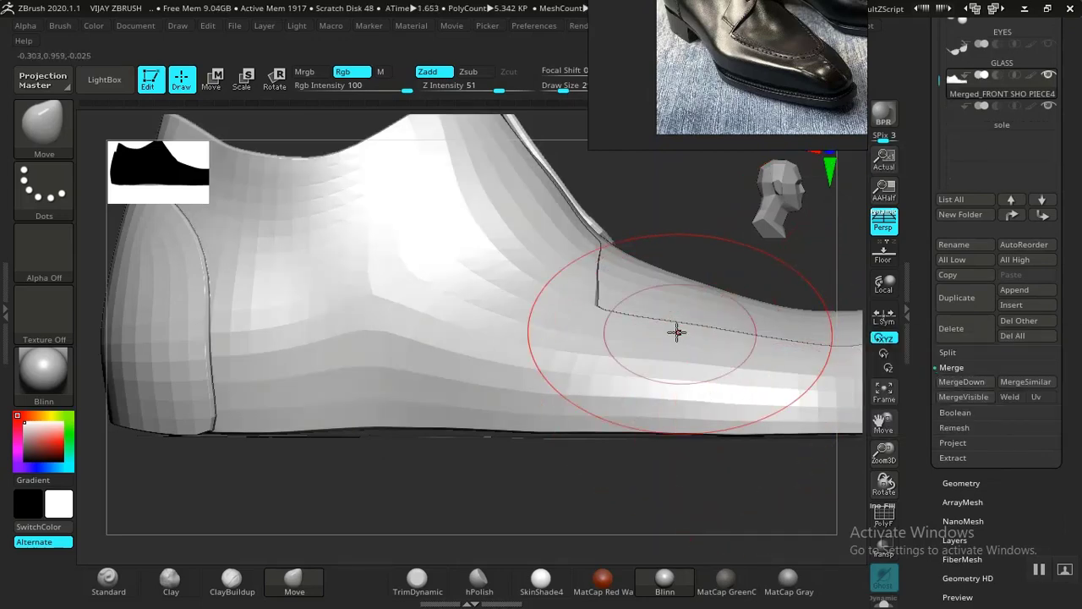
pyautogui.hotkey('shift', 'f')
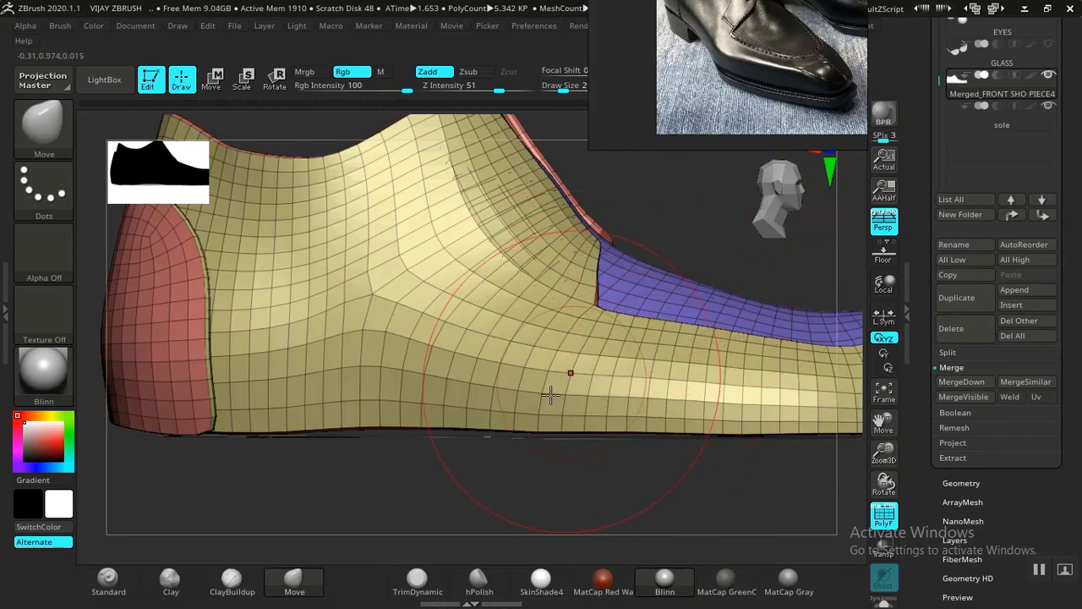
pyautogui.moveTo(480, 496); pyautogui.dragTo(490, 494)
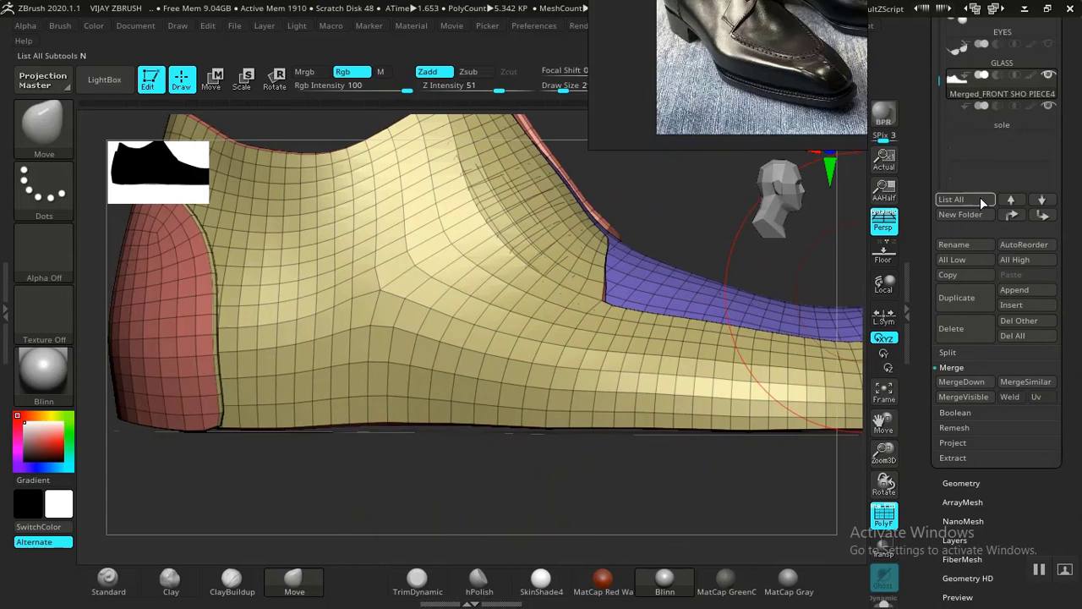
# Select the sole and examine its side profile beneath the merged upper, comparing it with the reference photo
pyautogui.click(995, 124)
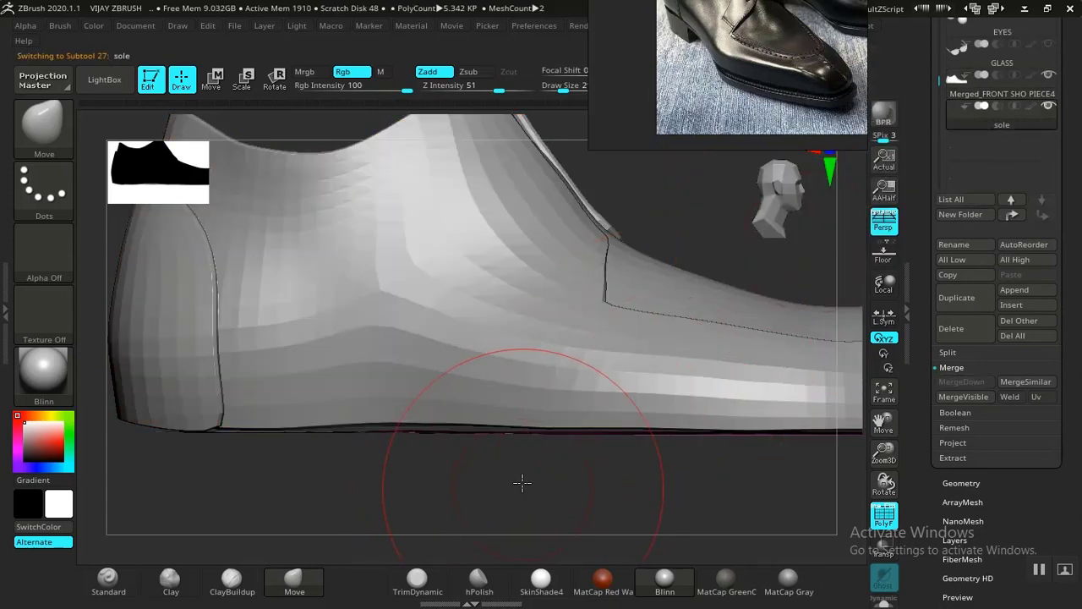
pyautogui.moveTo(521, 483); pyautogui.dragTo(517, 372)
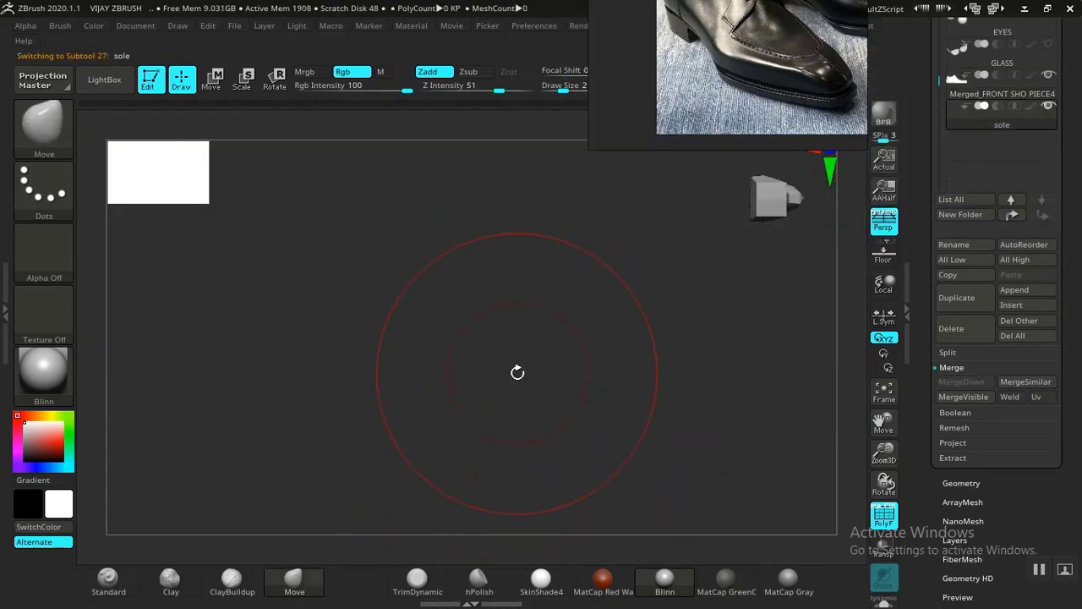
pyautogui.press('f')
pyautogui.moveTo(386, 173); pyautogui.dragTo(372, 353)
pyautogui.press('f')
pyautogui.moveTo(644, 283); pyautogui.dragTo(516, 374)
pyautogui.keyDown('alt'); pyautogui.moveTo(508, 339); pyautogui.dragTo(220, 261); pyautogui.keyUp('alt')
pyautogui.keyDown('alt'); pyautogui.moveTo(368, 340); pyautogui.dragTo(178, 325); pyautogui.keyUp('alt')
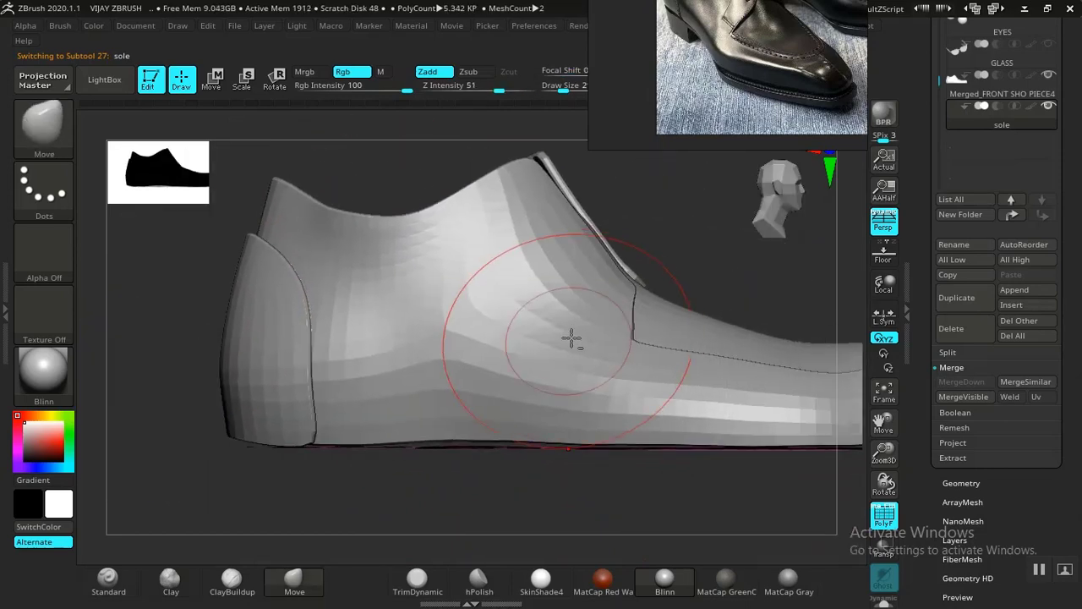
pyautogui.keyDown('alt'); pyautogui.moveTo(559, 485); pyautogui.dragTo(546, 471); pyautogui.keyUp('alt')
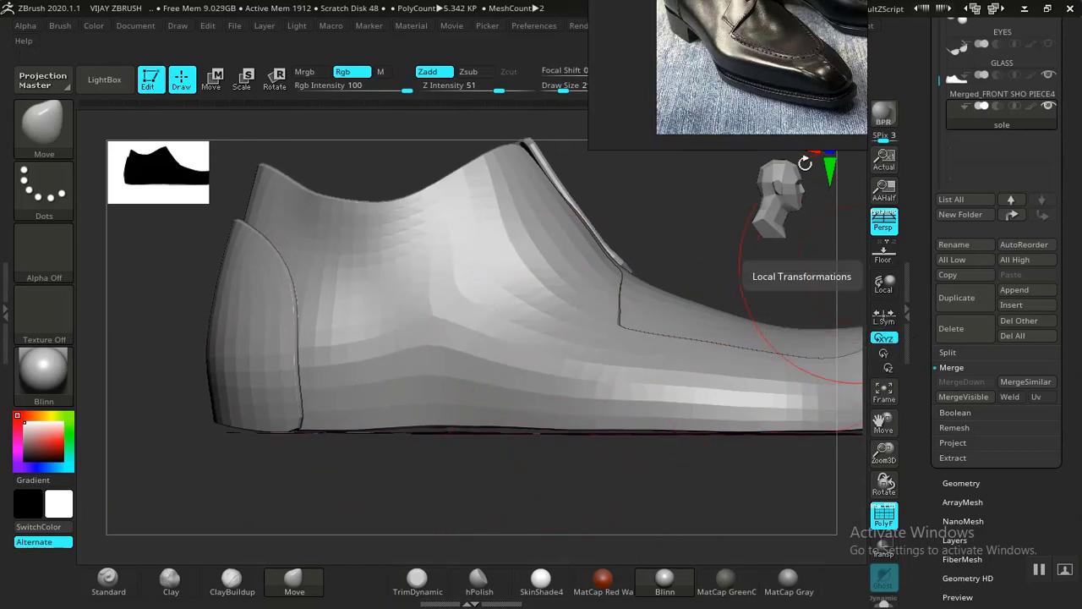
pyautogui.moveTo(773, 62); pyautogui.dragTo(736, 122, button='middle')
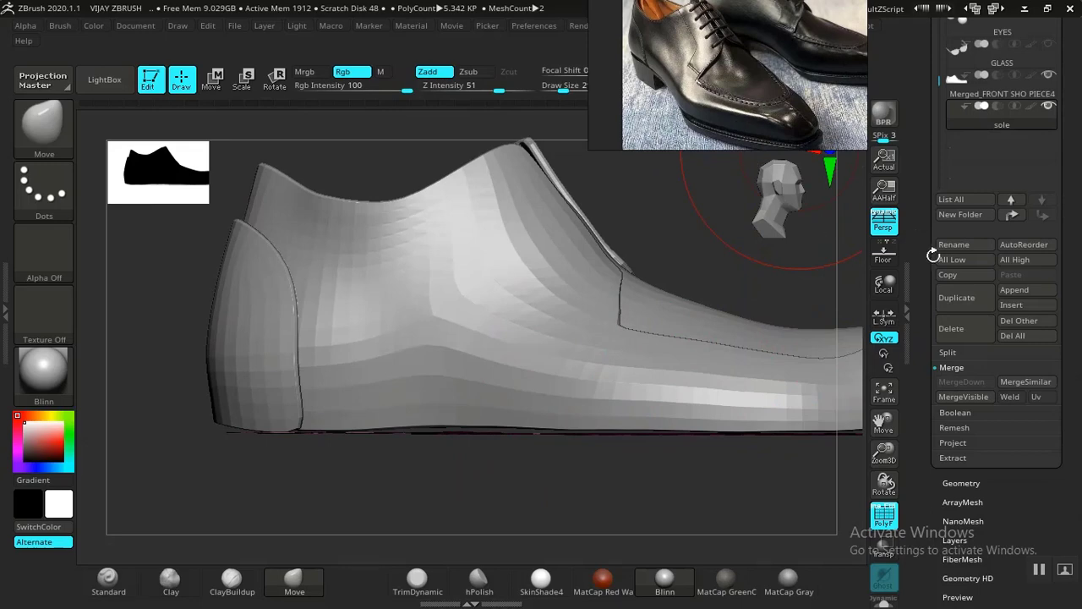
# Open the sole's geometry settings and save the project
pyautogui.moveTo(933, 255); pyautogui.dragTo(942, 281)
pyautogui.click(954, 284)
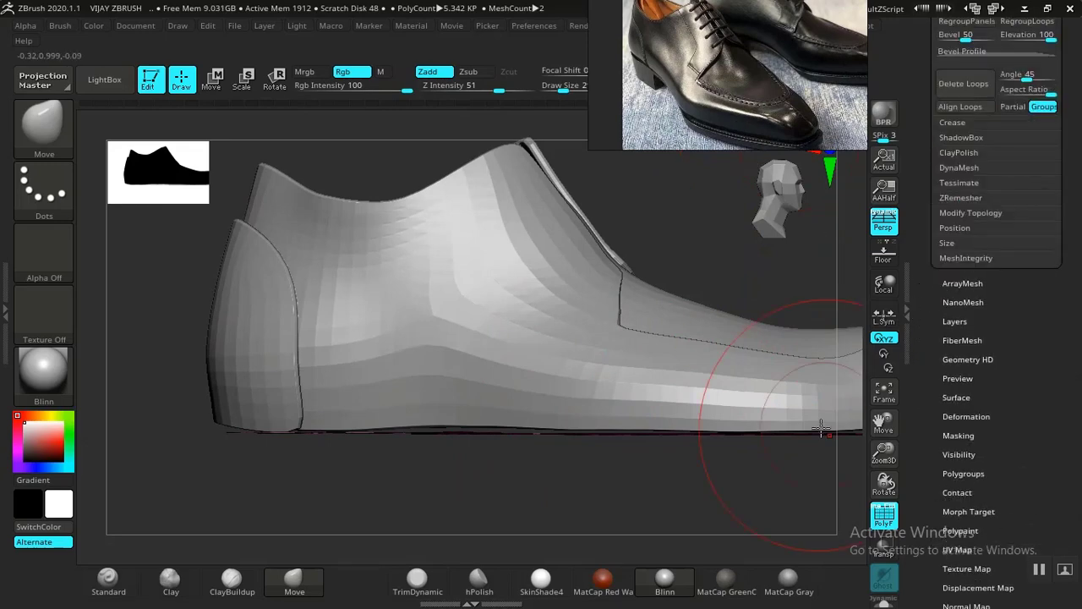
pyautogui.hotkey('ctrl', 's')
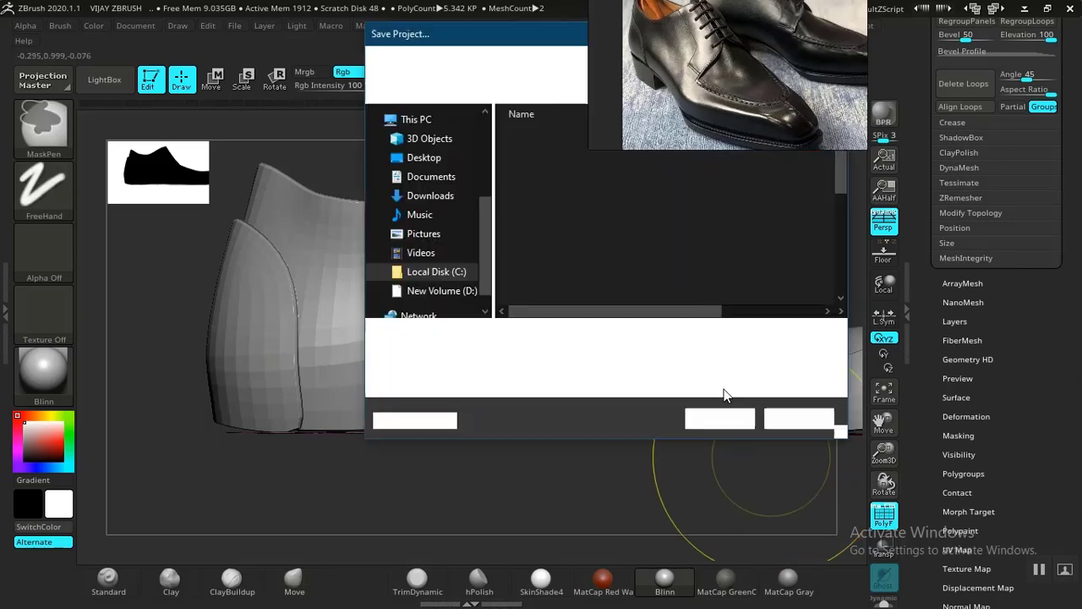
pyautogui.click(1039, 569)
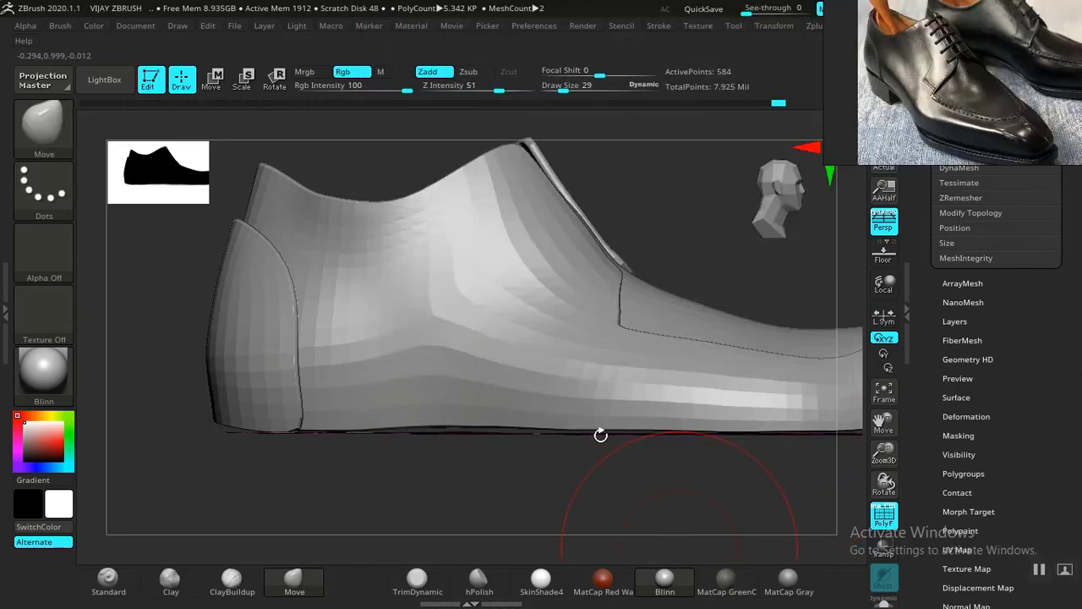
# Duplicate the sole subtool, hide the copy and reselect the original sole
pyautogui.moveTo(638, 500); pyautogui.dragTo(639, 494)
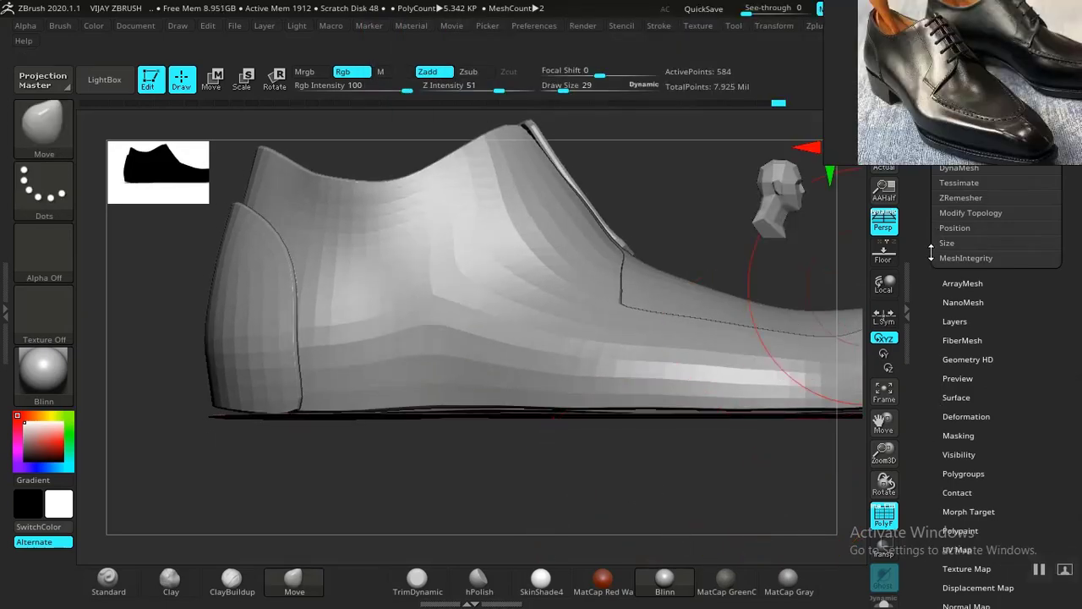
pyautogui.moveTo(931, 252); pyautogui.dragTo(922, 394)
pyautogui.moveTo(916, 331); pyautogui.dragTo(919, 391)
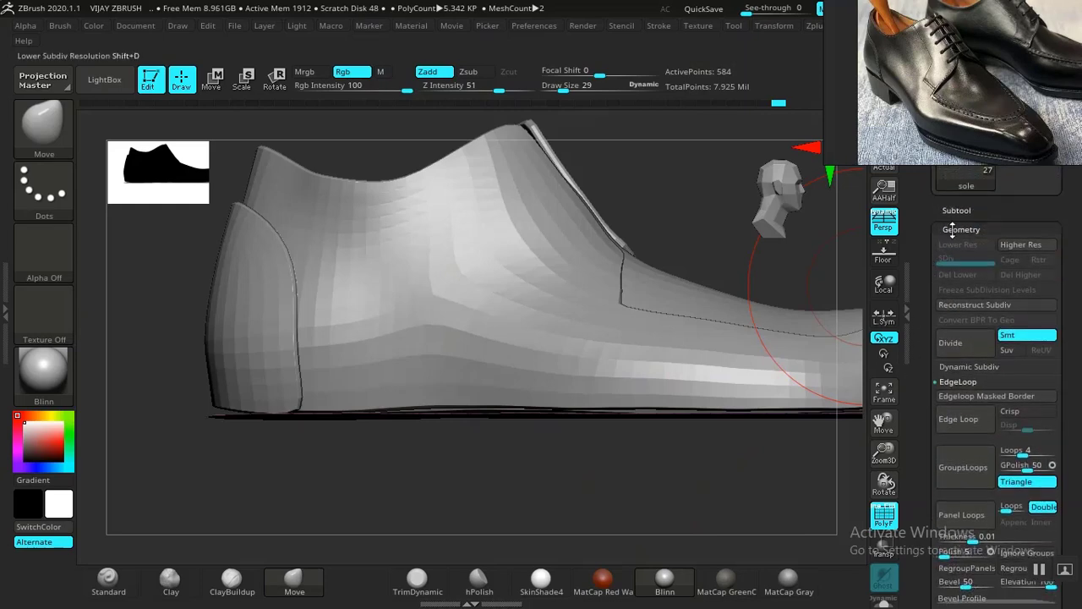
pyautogui.click(954, 209)
pyautogui.moveTo(923, 472); pyautogui.dragTo(922, 336)
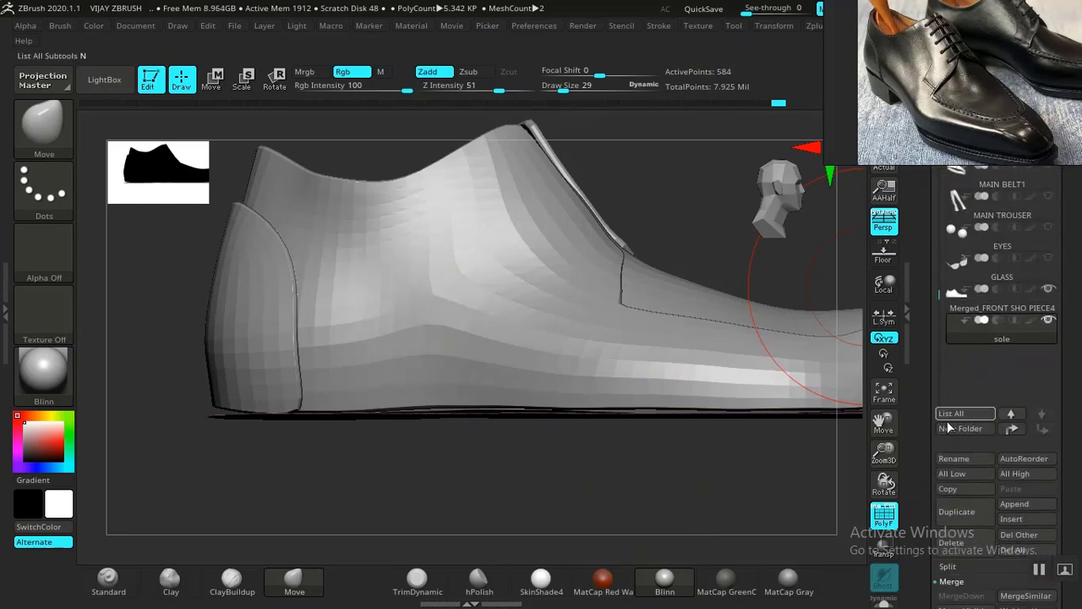
pyautogui.click(953, 512)
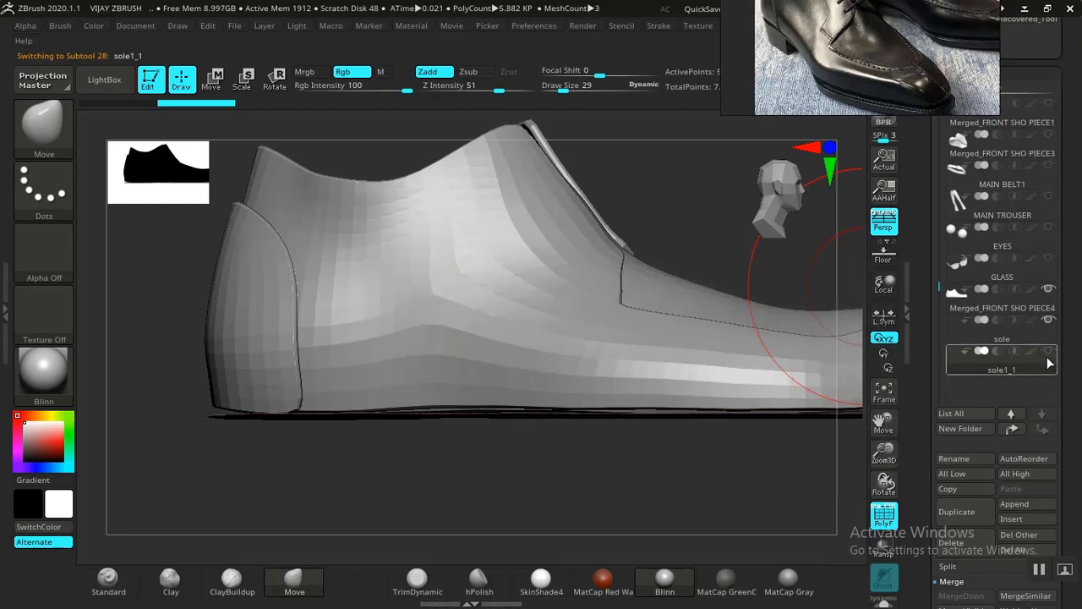
pyautogui.click(1002, 331)
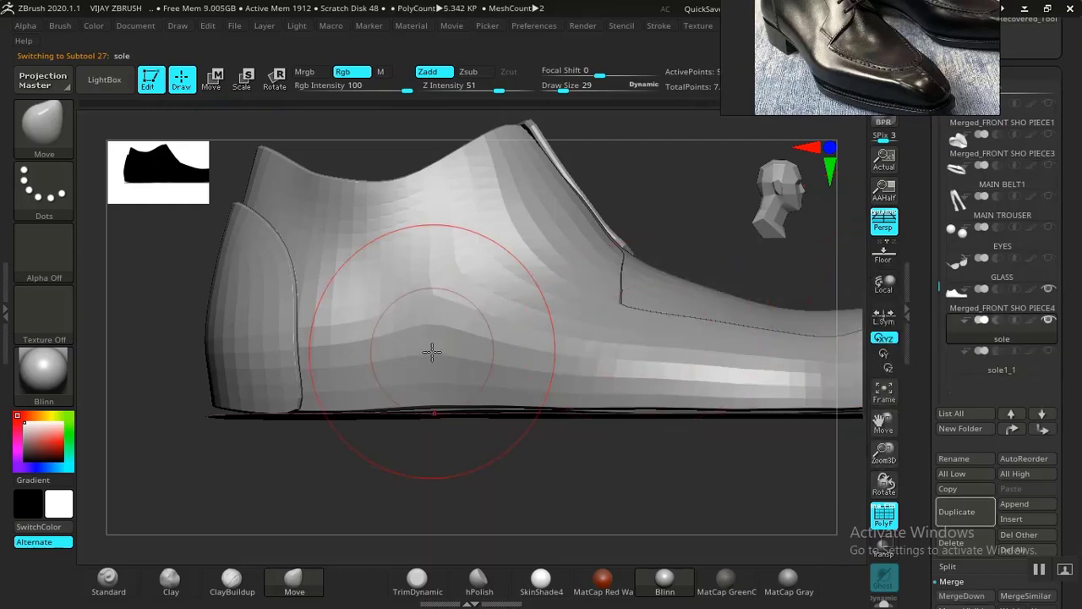
# Set the Panel Loops bevel to 0 for the sole
pyautogui.moveTo(398, 462); pyautogui.dragTo(437, 481)
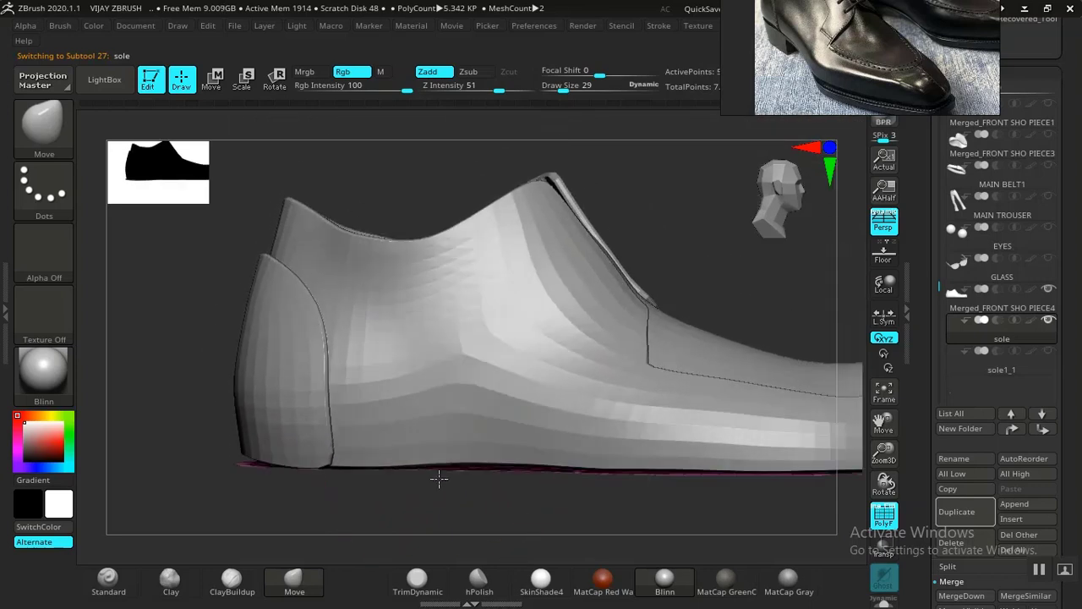
pyautogui.scroll(-5, 954, 357)
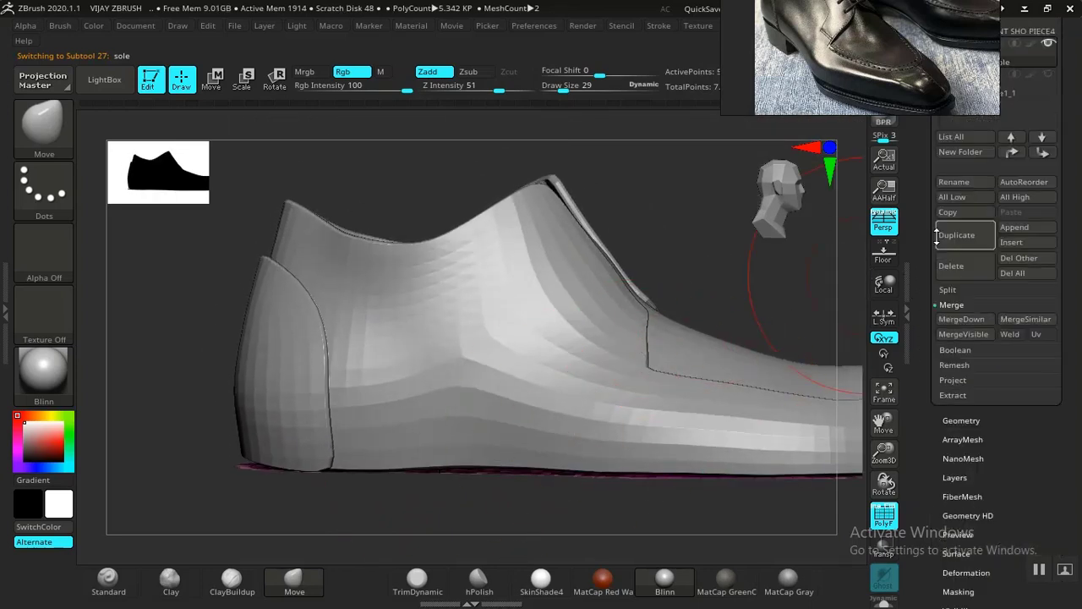
pyautogui.click(960, 430)
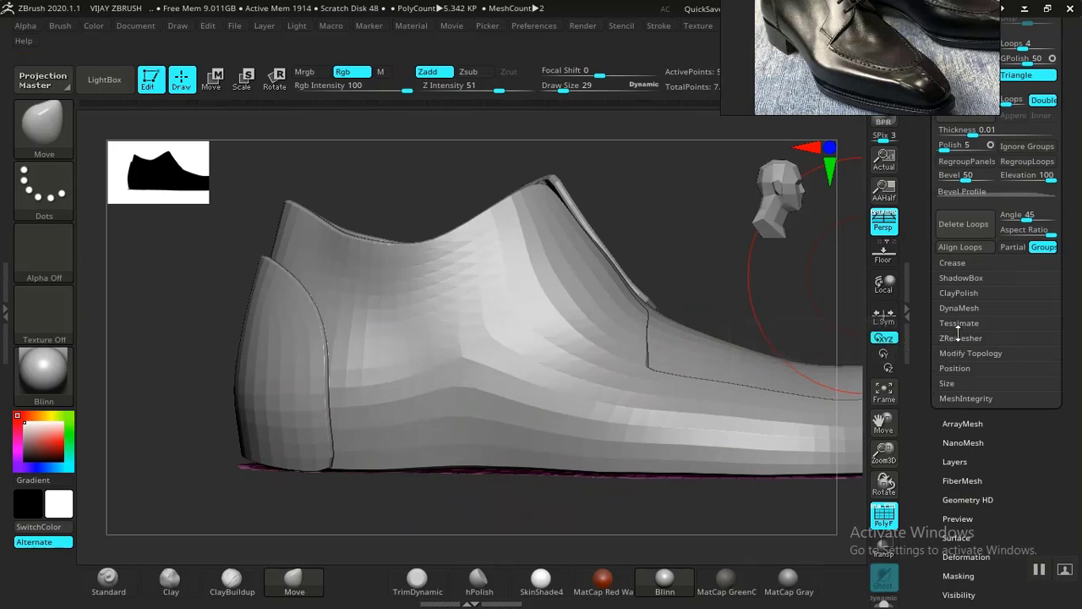
pyautogui.moveTo(924, 289); pyautogui.dragTo(916, 369)
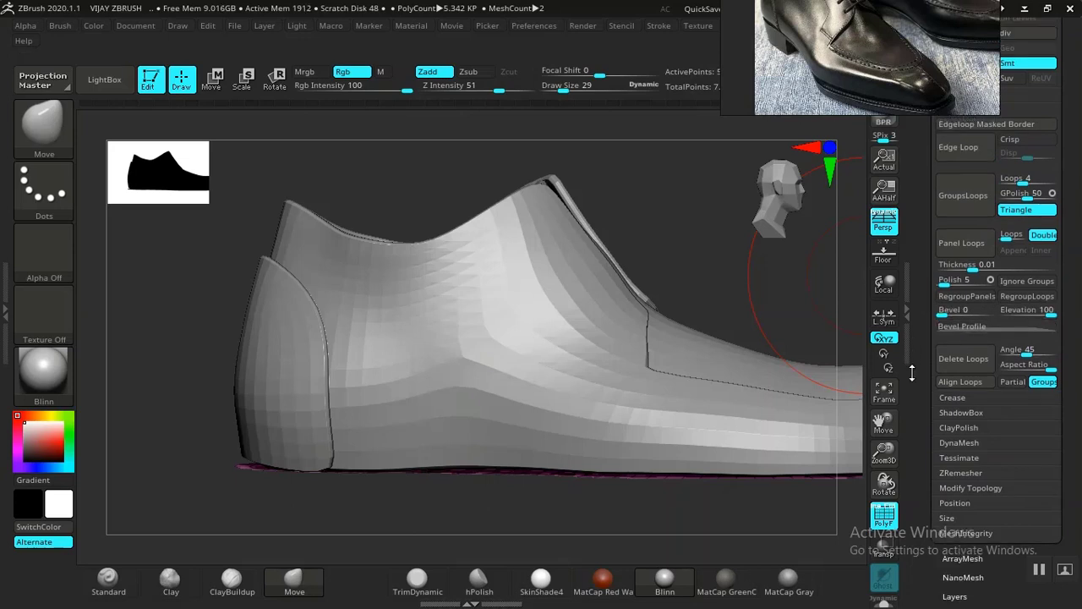
pyautogui.moveTo(914, 343); pyautogui.dragTo(922, 389)
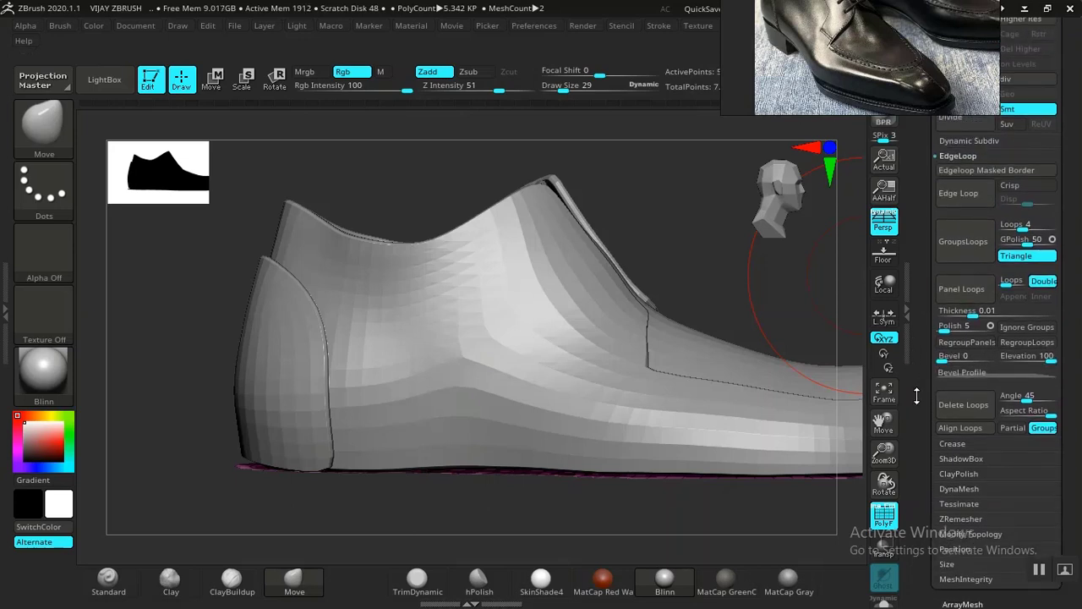
# Raise the sole slightly along the vertical axis so that it sits against the upper's lower edge
pyautogui.moveTo(671, 290); pyautogui.dragTo(647, 287)
pyautogui.press('w')
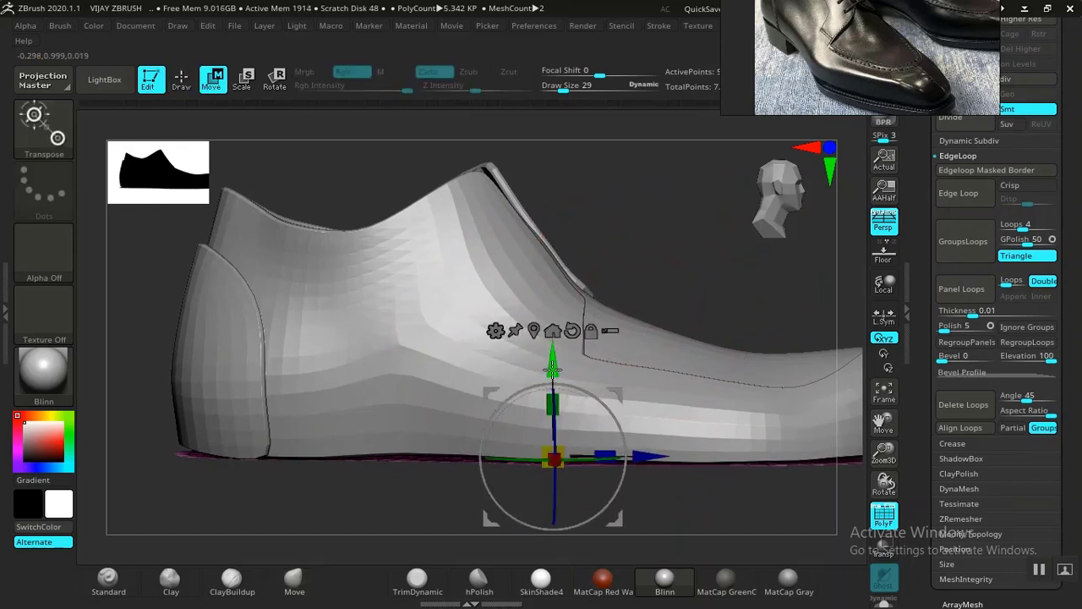
pyautogui.moveTo(551, 368); pyautogui.dragTo(551, 362)
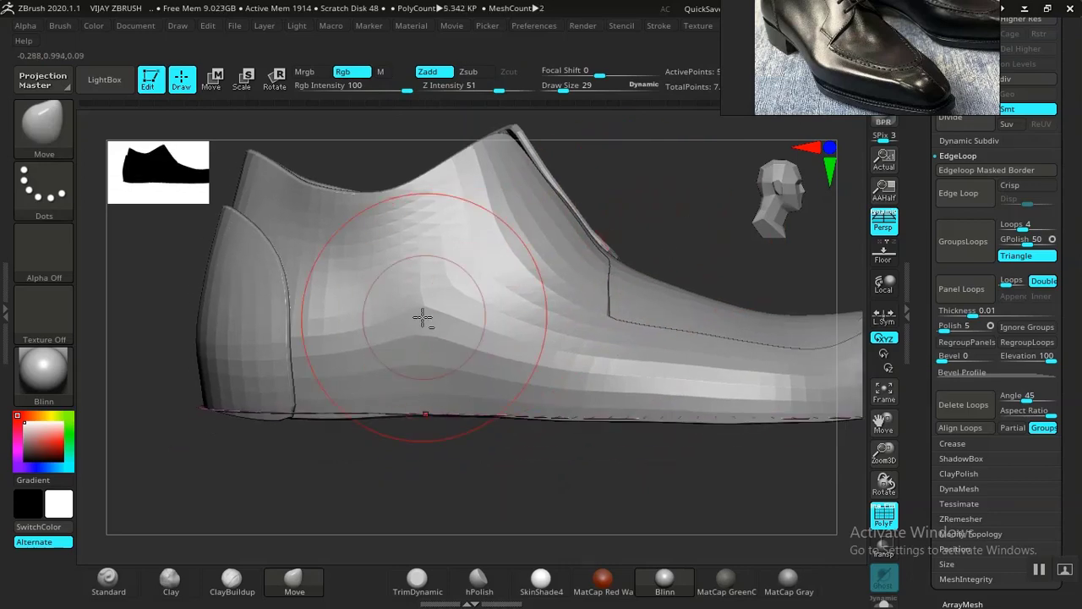
pyautogui.moveTo(421, 317); pyautogui.dragTo(444, 325)
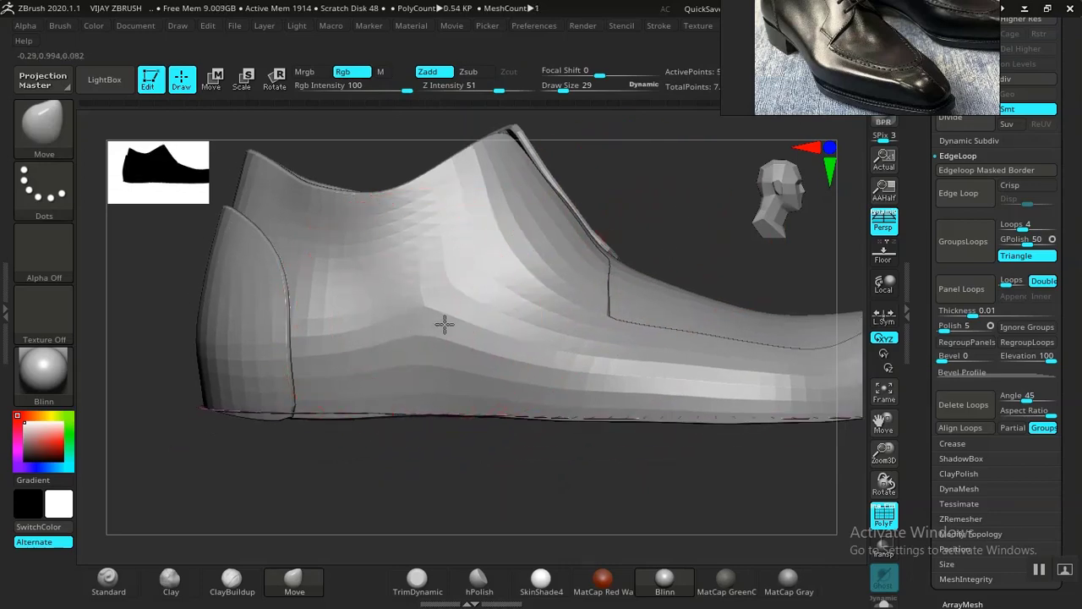
# Select the merged upper and nudge its lower edge with the Move brush at the instep, heel and toe to meet the sole
pyautogui.keyDown('alt'); pyautogui.click(508, 267); pyautogui.keyUp('alt')
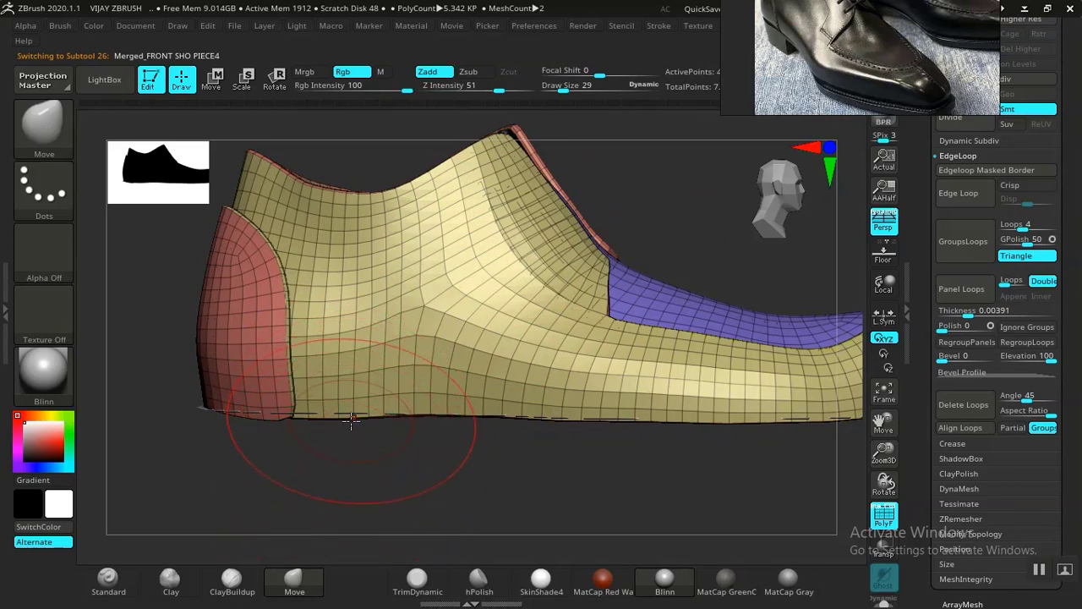
pyautogui.moveTo(352, 420); pyautogui.dragTo(352, 410)
pyautogui.moveTo(283, 416); pyautogui.dragTo(273, 414)
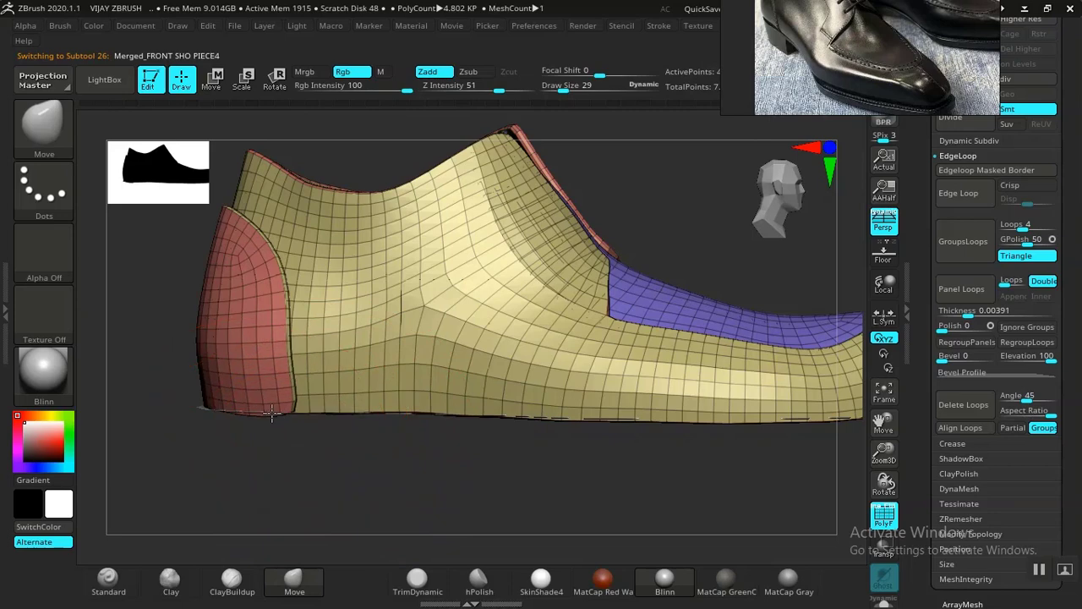
pyautogui.keyDown('alt'); pyautogui.moveTo(494, 470); pyautogui.dragTo(292, 440); pyautogui.keyUp('alt')
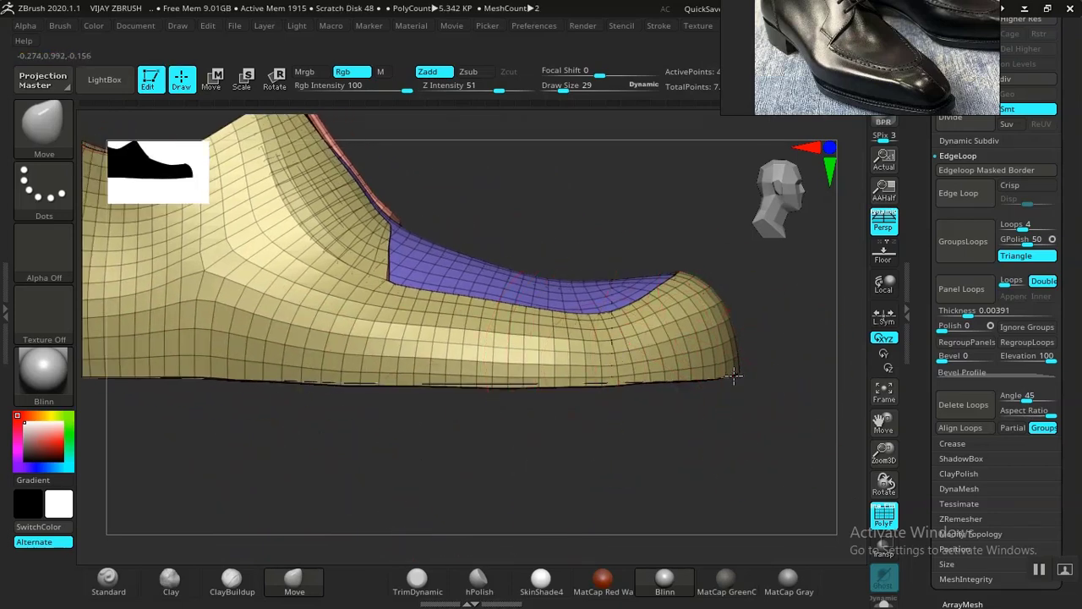
pyautogui.moveTo(734, 376); pyautogui.dragTo(733, 378)
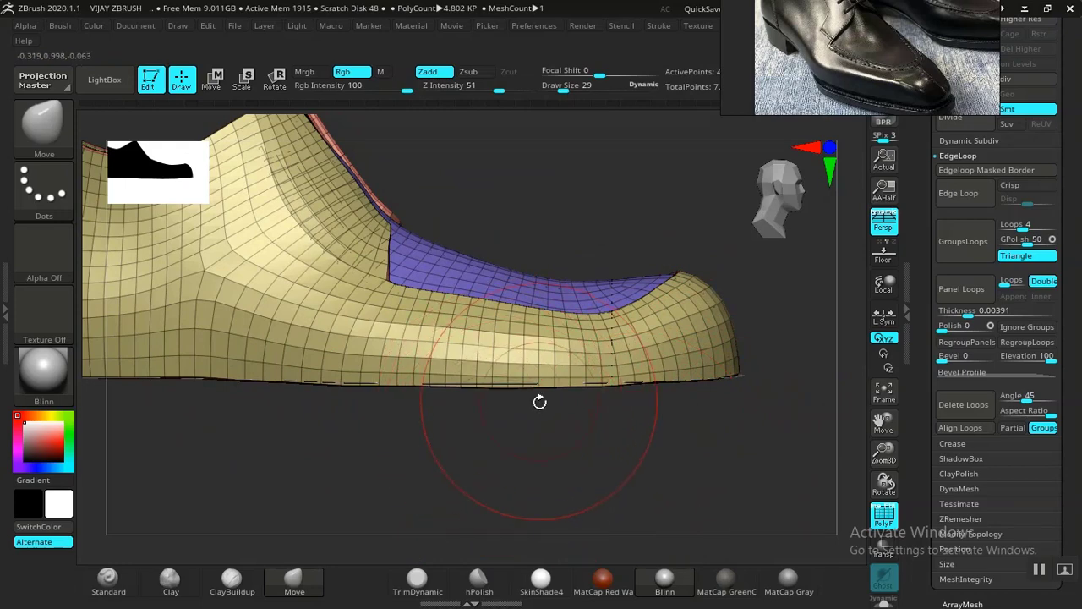
# Nudge the upper's lower edge around the toe on the shoe's opposite side so that it follows the sole line
pyautogui.moveTo(609, 454); pyautogui.dragTo(533, 442)
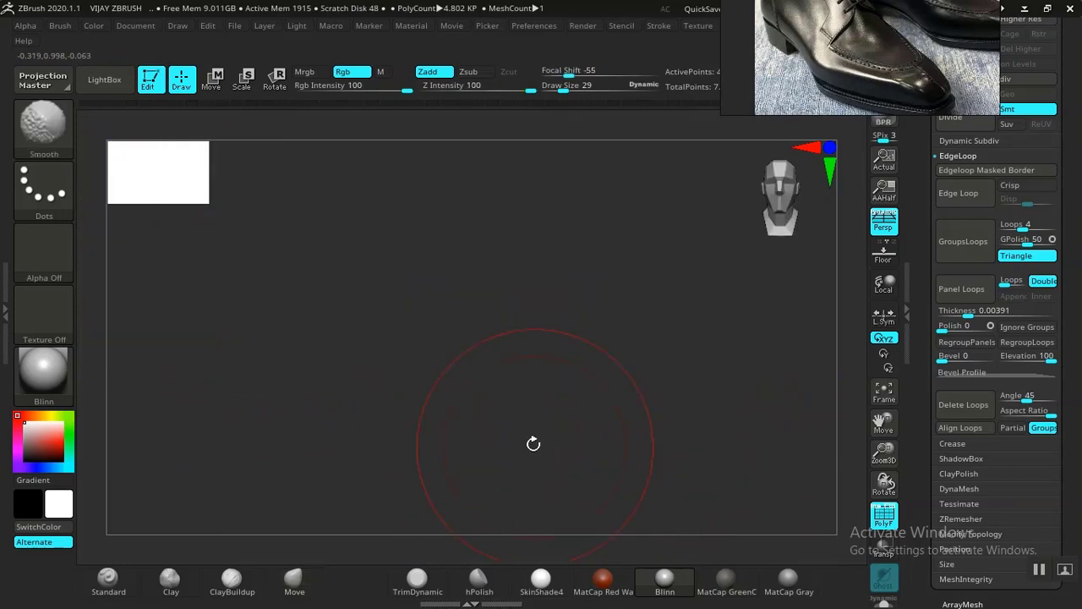
pyautogui.moveTo(723, 392); pyautogui.dragTo(486, 400)
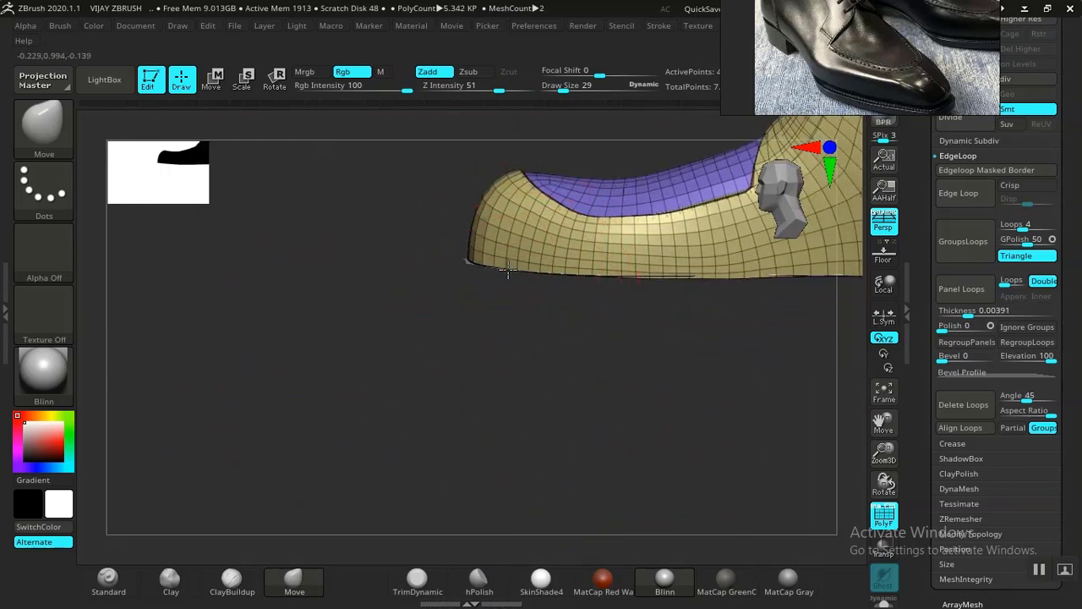
pyautogui.moveTo(508, 269); pyautogui.dragTo(507, 266)
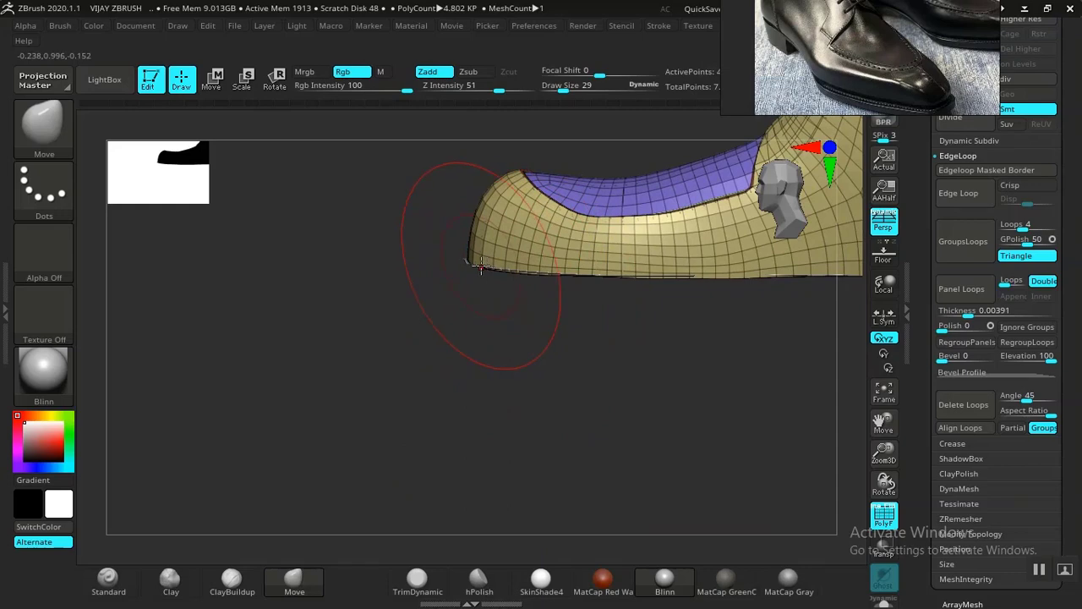
pyautogui.moveTo(586, 417)
pyautogui.mouseDown()
pyautogui.moveTo(338, 468)
pyautogui.moveTo(504, 430)
pyautogui.moveTo(550, 343)
pyautogui.mouseUp()
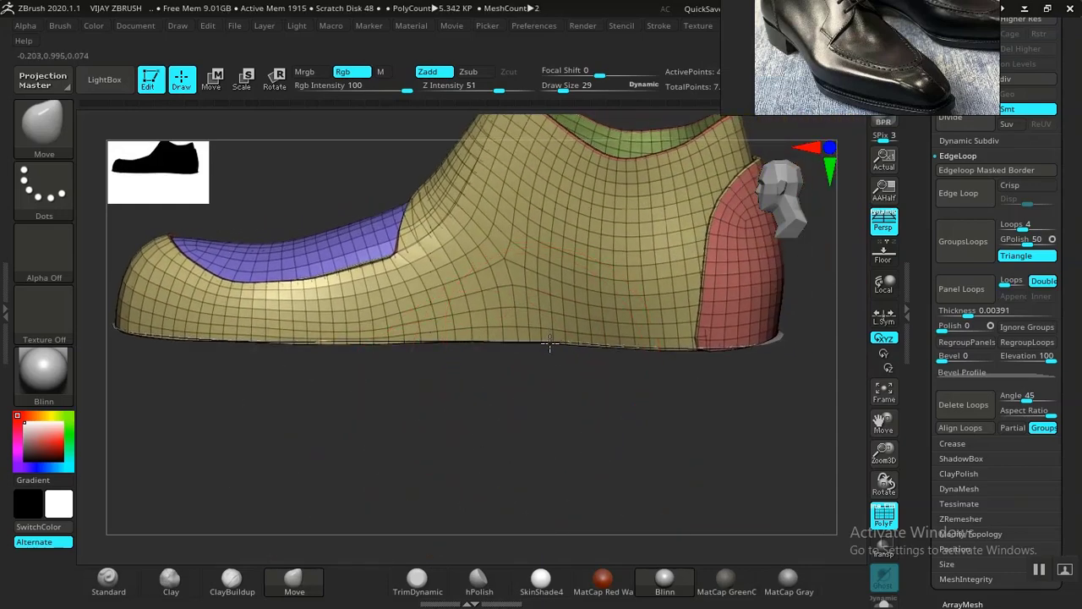
# Examine the joint between the upper's lower edge and the sole from the side and from below
pyautogui.moveTo(641, 383); pyautogui.dragTo(754, 389)
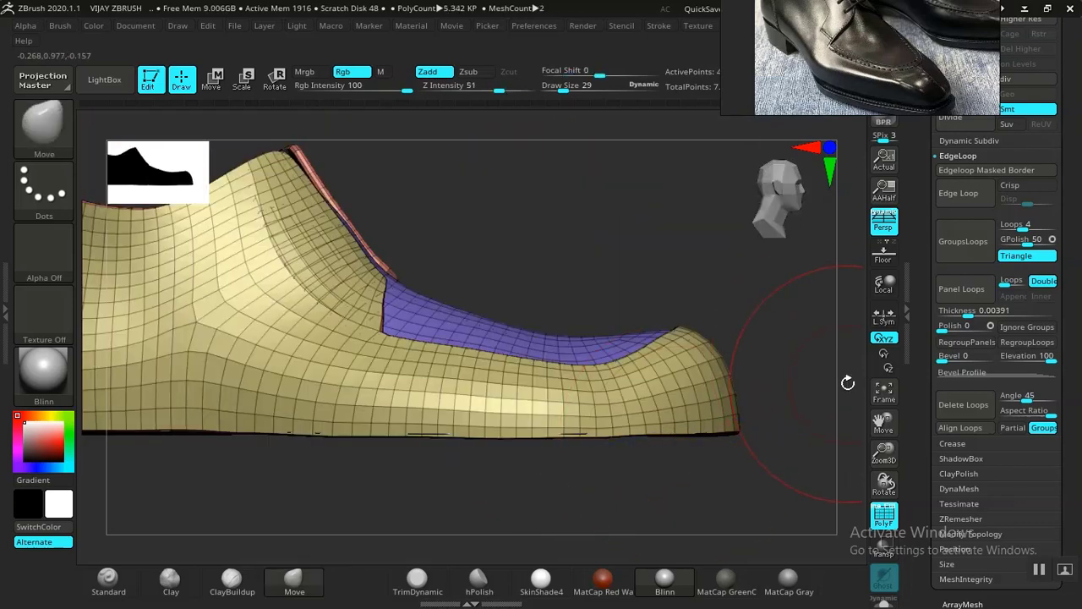
pyautogui.keyDown('alt'); pyautogui.moveTo(848, 382); pyautogui.dragTo(864, 313); pyautogui.keyUp('alt')
pyautogui.keyDown('alt'); pyautogui.moveTo(763, 412); pyautogui.dragTo(731, 294); pyautogui.keyUp('alt')
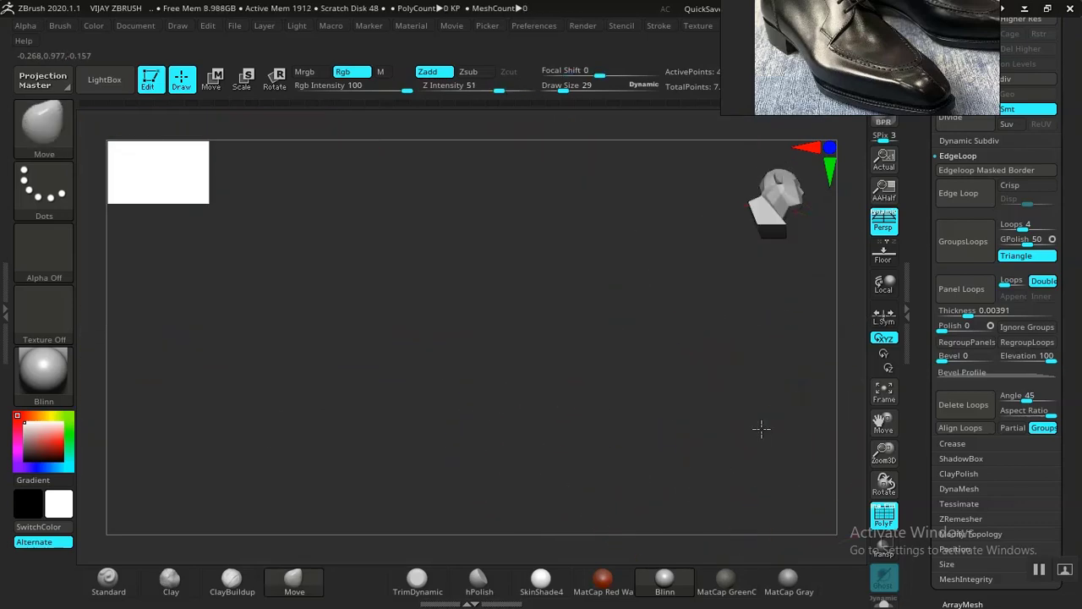
pyautogui.press('f')
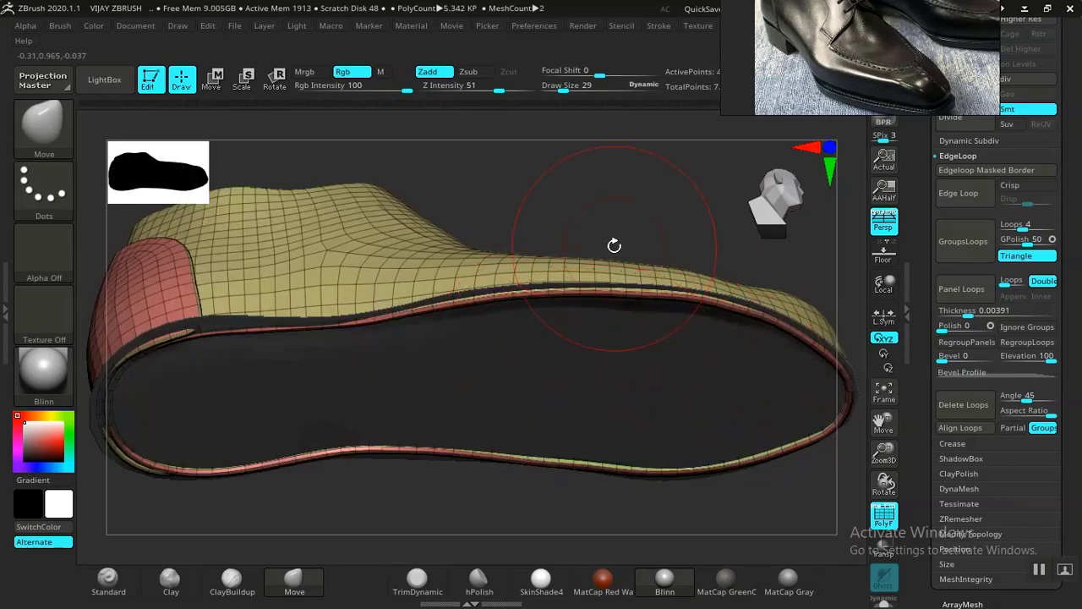
pyautogui.keyDown('alt'); pyautogui.moveTo(615, 207); pyautogui.dragTo(512, 438); pyautogui.keyUp('alt')
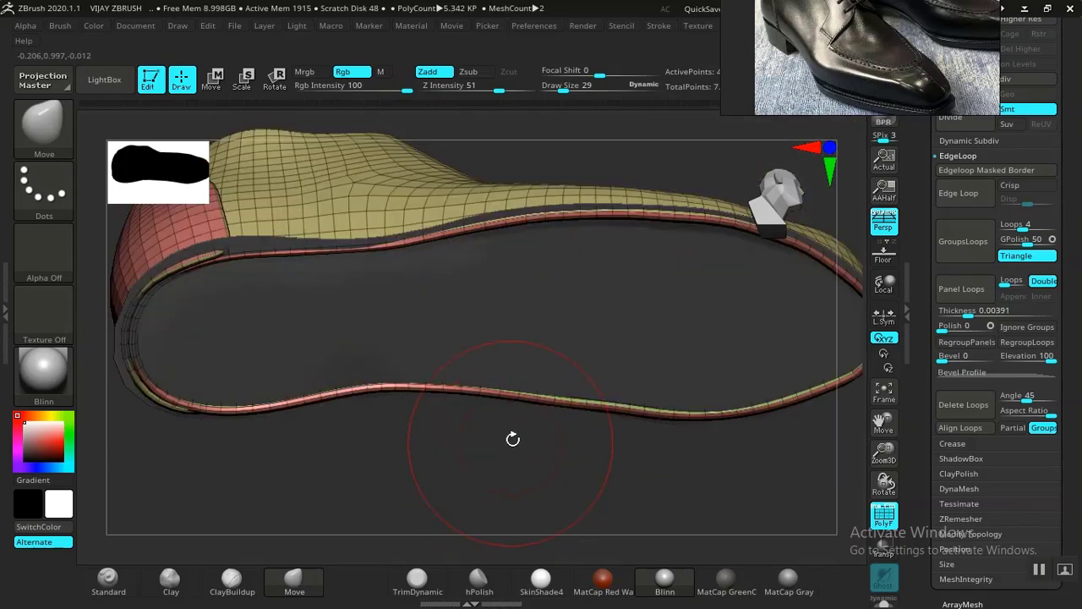
pyautogui.keyDown('alt'); pyautogui.moveTo(537, 237); pyautogui.dragTo(536, 468); pyautogui.keyUp('alt')
# Select the sole and apply Panel Loops with polish 0 and thickness 0.00604
pyautogui.keyDown('alt'); pyautogui.click(573, 213); pyautogui.keyUp('alt')
pyautogui.press('f')
pyautogui.keyDown('shift'); pyautogui.moveTo(607, 291); pyautogui.dragTo(620, 254); pyautogui.keyUp('shift')
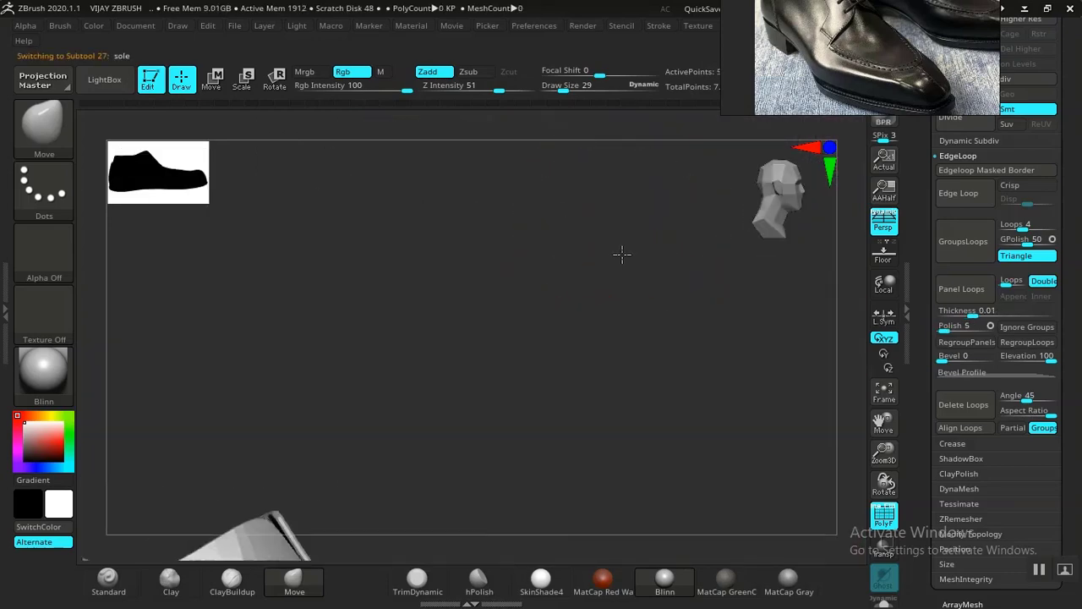
pyautogui.keyDown('alt'); pyautogui.moveTo(569, 347); pyautogui.dragTo(715, 230); pyautogui.keyUp('alt')
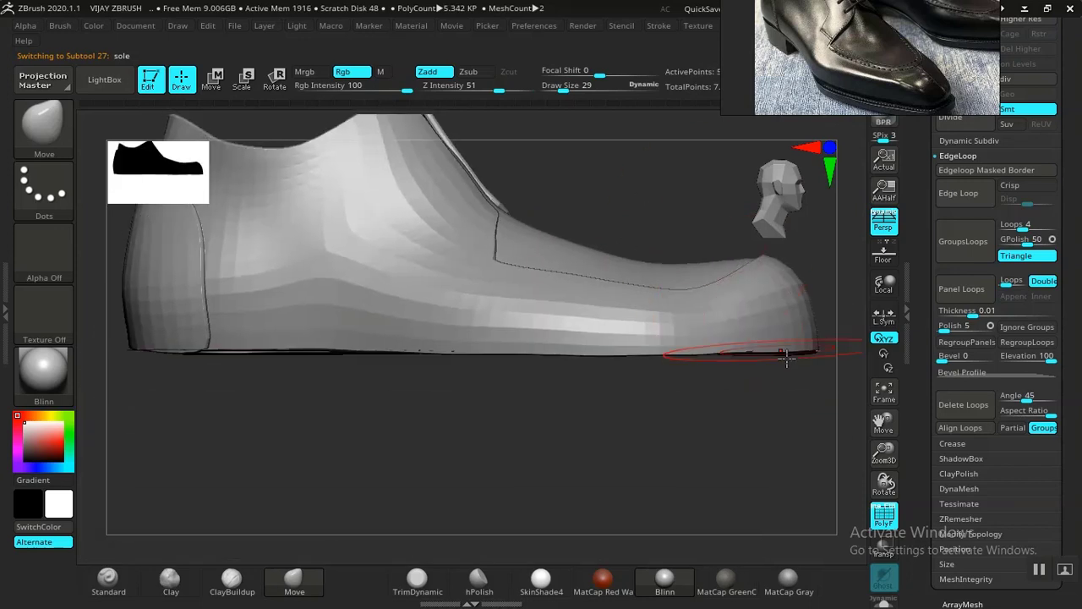
pyautogui.moveTo(921, 343); pyautogui.dragTo(920, 370)
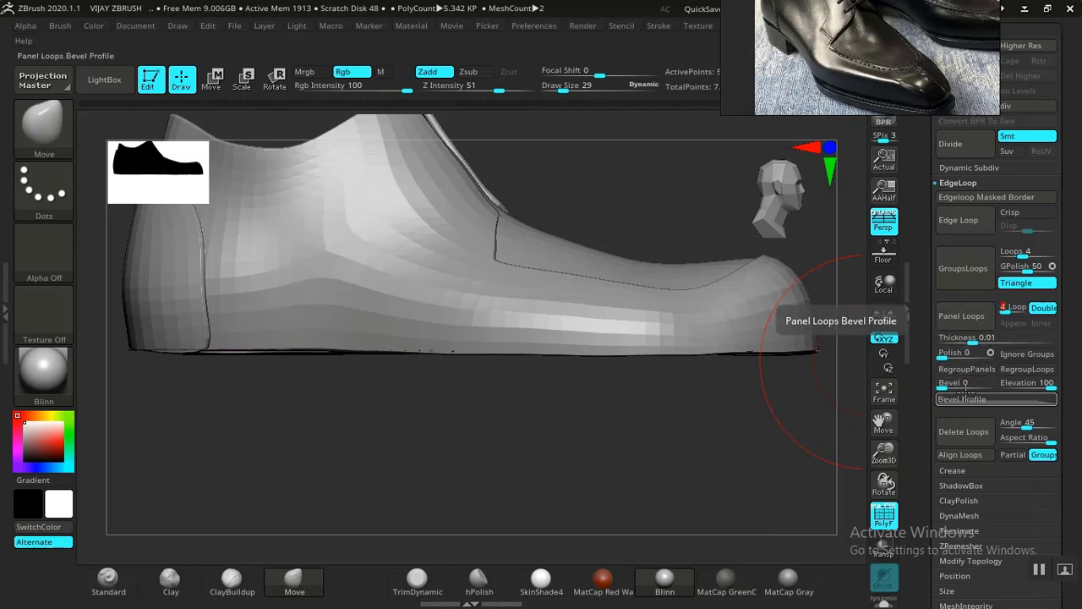
pyautogui.click(975, 339)
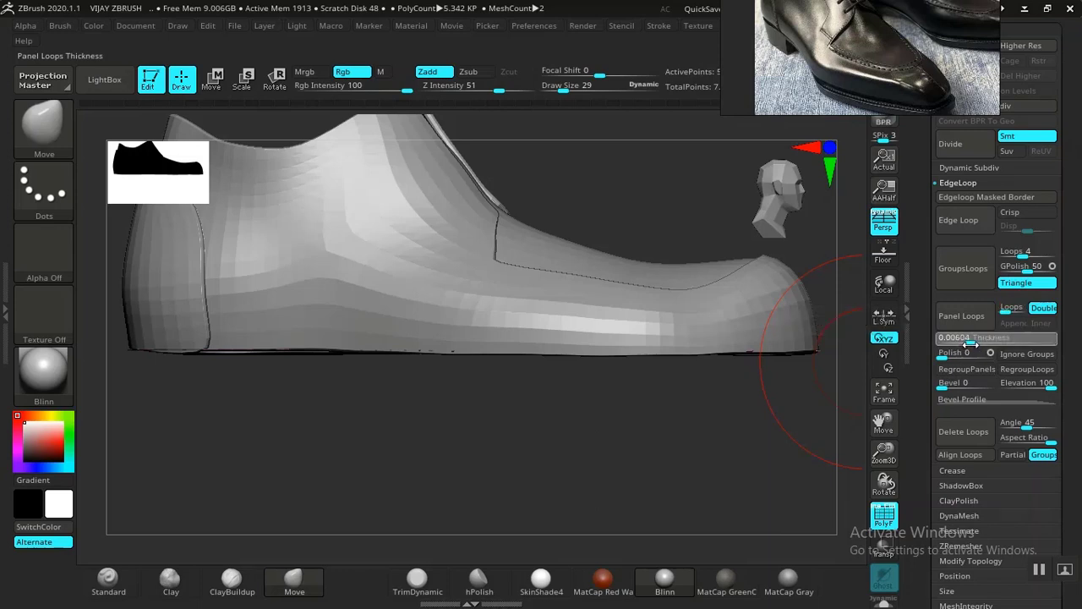
pyautogui.press('Return')
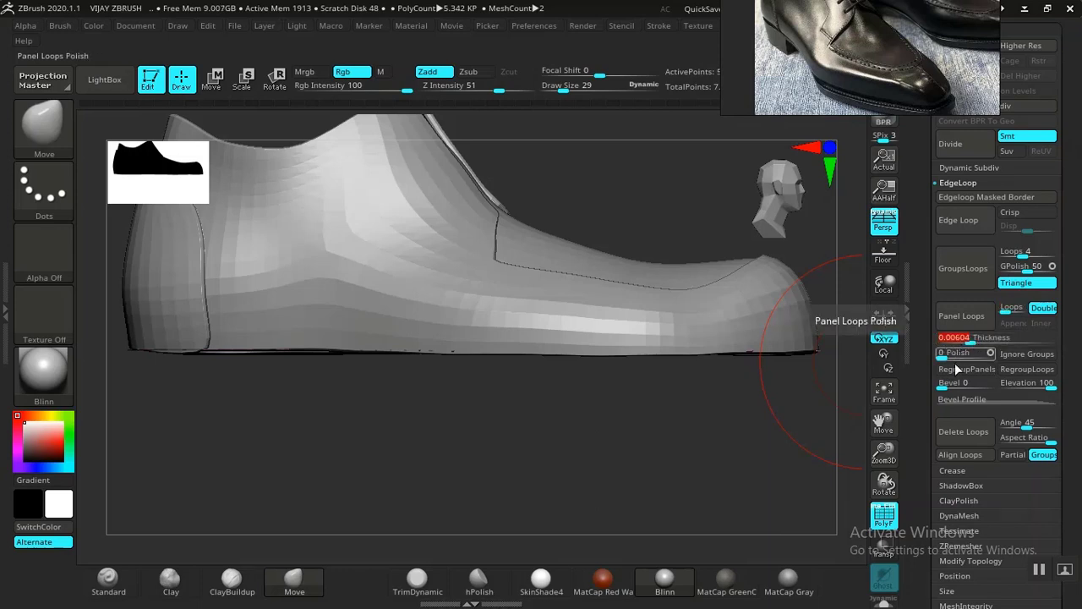
pyautogui.click(963, 317)
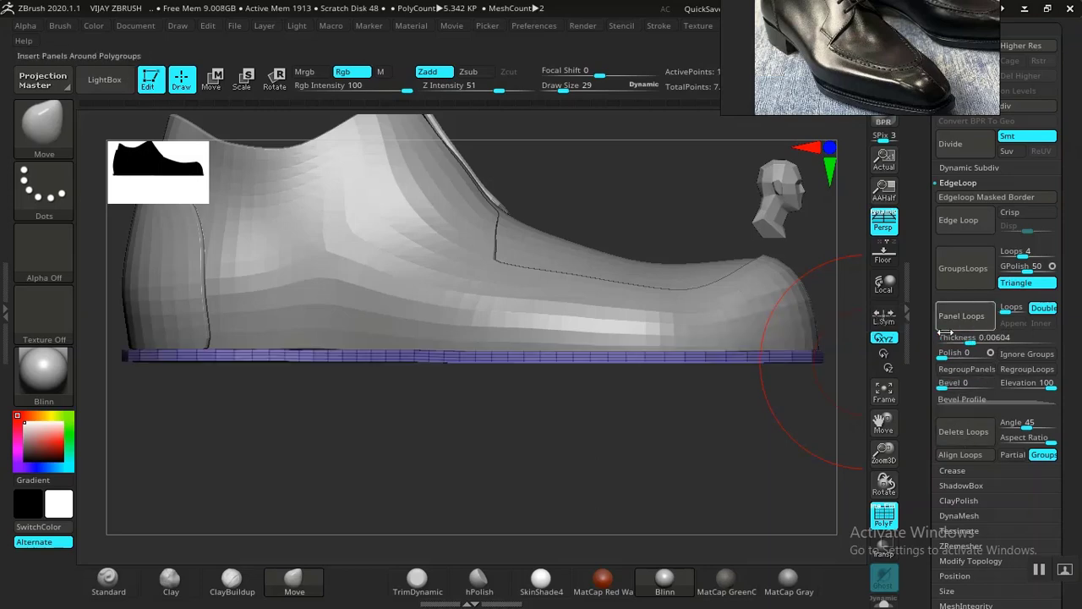
# Turn off the polyframe display, center the gizmo on the sole and thicken the sole slightly along the vertical axis
pyautogui.moveTo(454, 452); pyautogui.dragTo(471, 390)
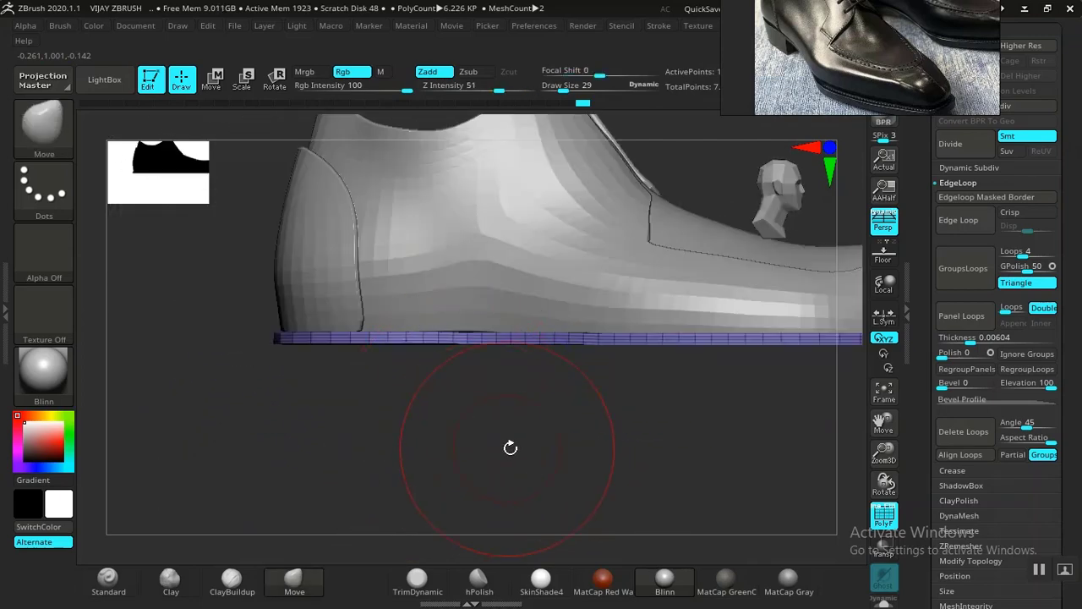
pyautogui.keyDown('alt'); pyautogui.moveTo(510, 446); pyautogui.dragTo(364, 445); pyautogui.keyUp('alt')
pyautogui.moveTo(455, 444); pyautogui.dragTo(532, 473)
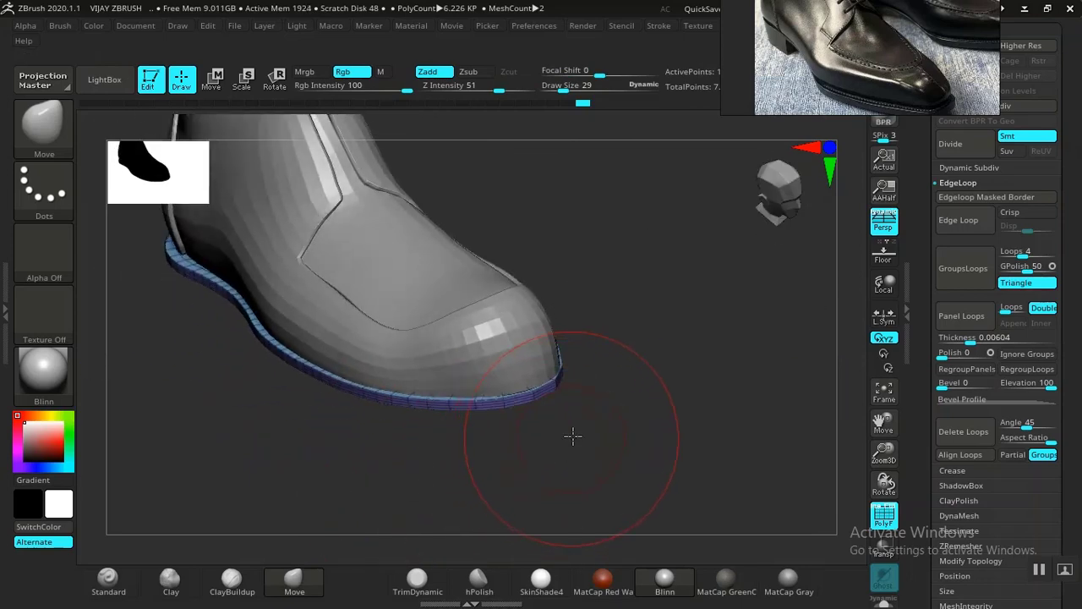
pyautogui.moveTo(573, 435)
pyautogui.mouseDown()
pyautogui.moveTo(604, 398)
pyautogui.moveTo(568, 411)
pyautogui.moveTo(512, 478)
pyautogui.moveTo(516, 519)
pyautogui.moveTo(533, 532)
pyautogui.moveTo(485, 490)
pyautogui.moveTo(536, 496)
pyautogui.moveTo(536, 459)
pyautogui.moveTo(473, 497)
pyautogui.mouseUp()
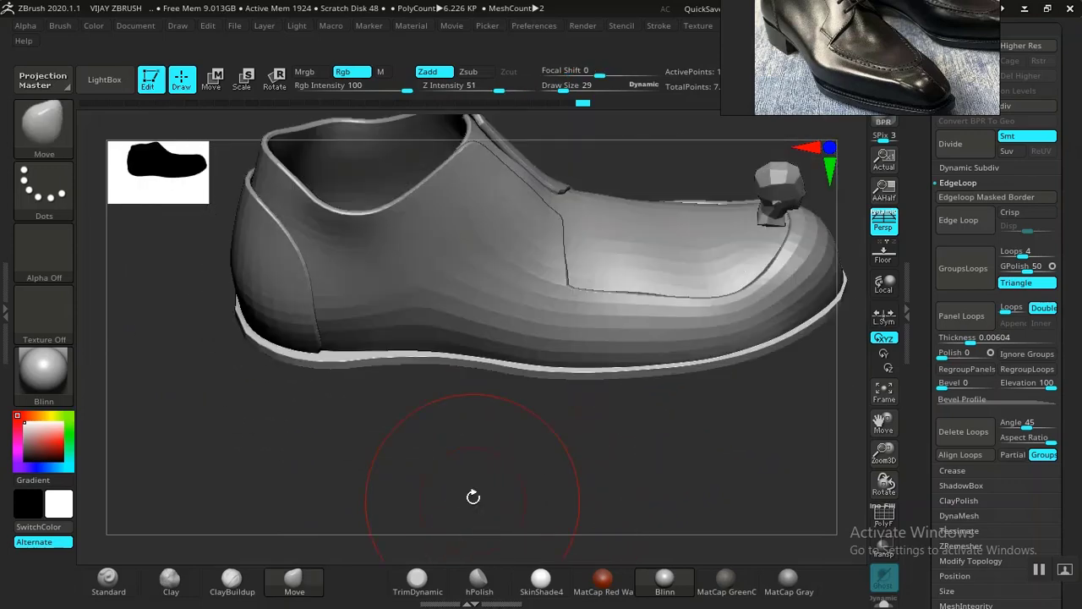
pyautogui.moveTo(436, 461); pyautogui.dragTo(382, 394)
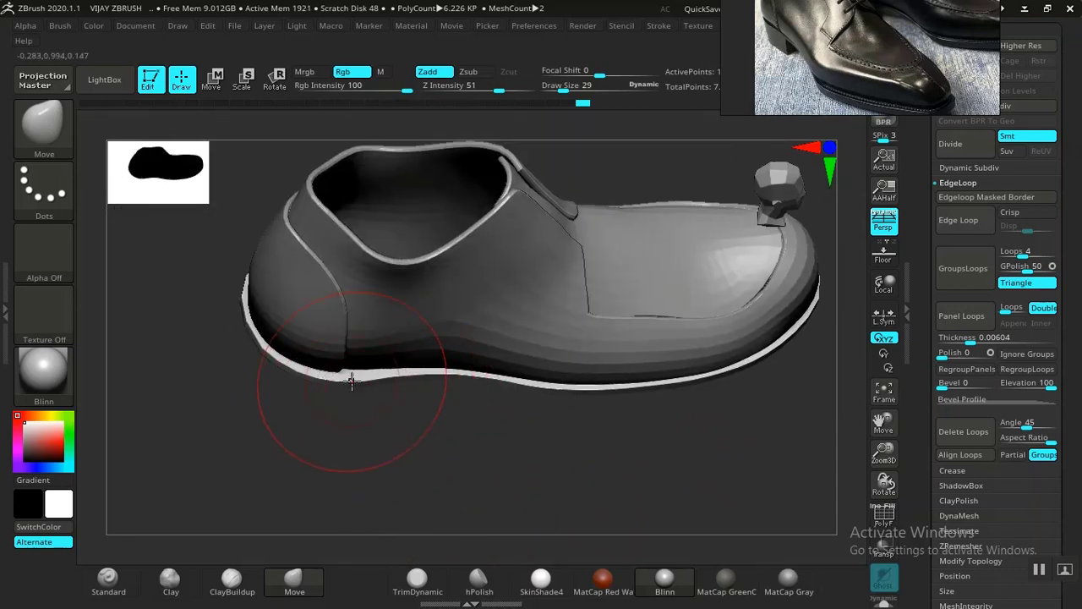
pyautogui.moveTo(378, 455)
pyautogui.mouseDown()
pyautogui.moveTo(411, 415)
pyautogui.moveTo(476, 392)
pyautogui.moveTo(476, 235)
pyautogui.moveTo(557, 227)
pyautogui.moveTo(563, 278)
pyautogui.moveTo(544, 330)
pyautogui.moveTo(486, 345)
pyautogui.moveTo(560, 327)
pyautogui.moveTo(592, 305)
pyautogui.moveTo(604, 262)
pyautogui.mouseUp()
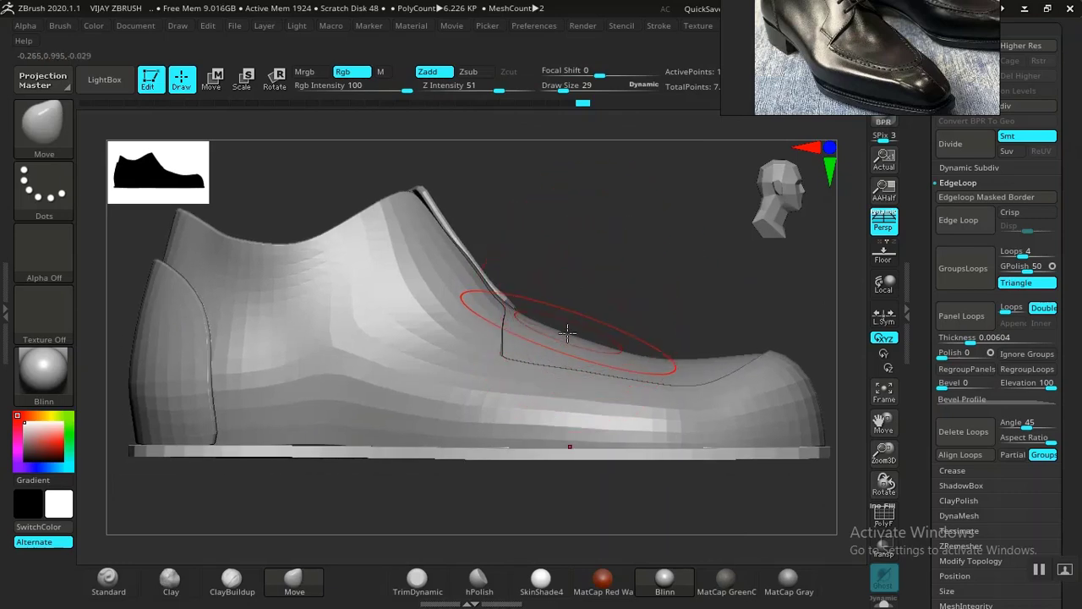
pyautogui.press('r')
pyautogui.click(458, 318)
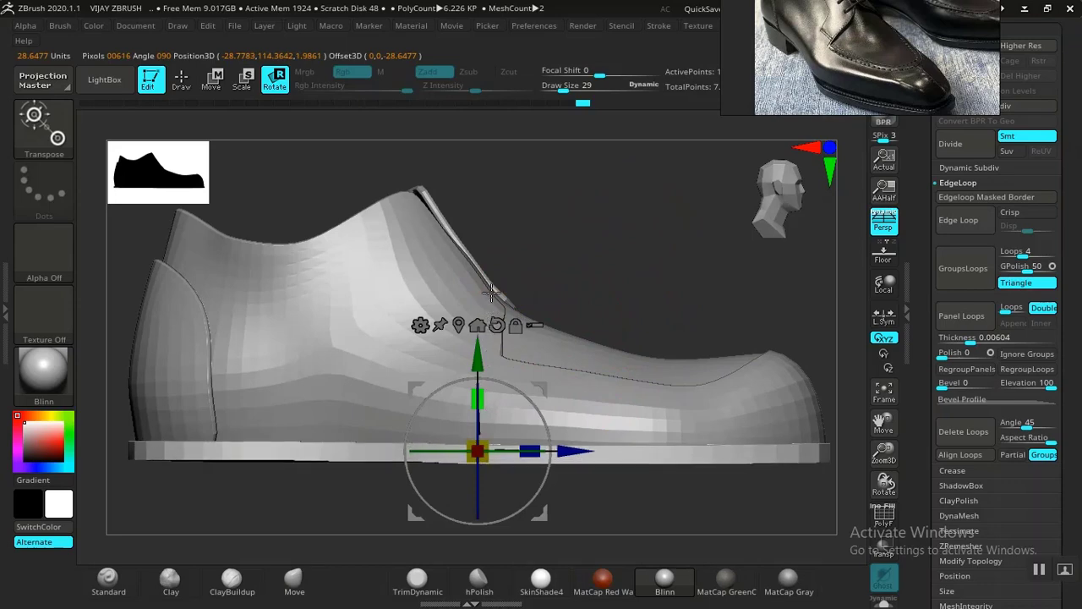
pyautogui.press('q')
# Reshape the sole's outer edge with the Move brush between the heel and the instep to follow the upper's outline
pyautogui.keyDown('alt'); pyautogui.moveTo(652, 278); pyautogui.dragTo(623, 273); pyautogui.keyUp('alt')
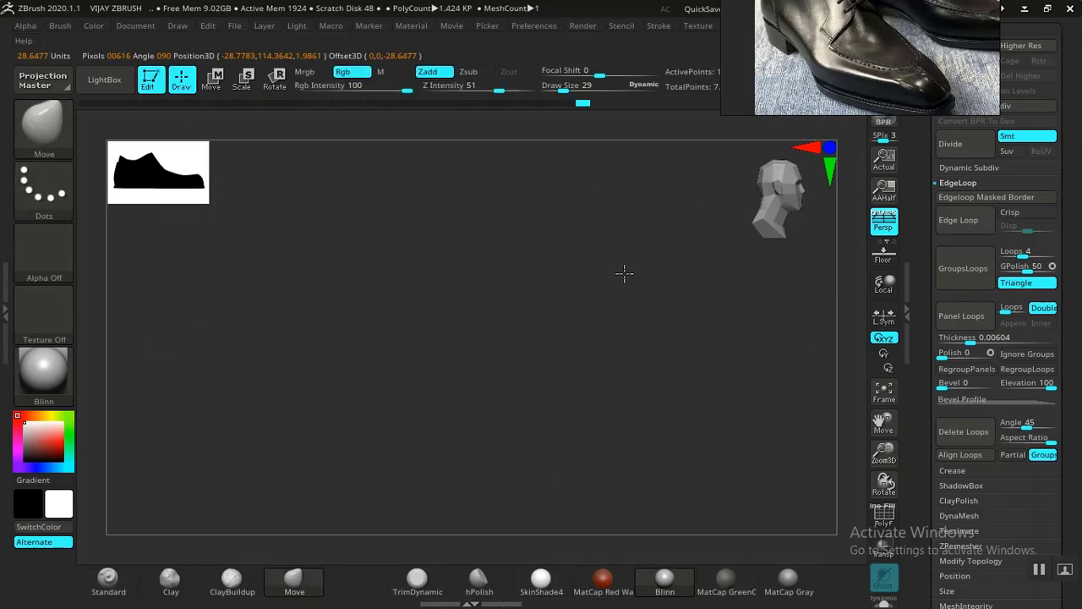
pyautogui.keyDown('alt'); pyautogui.moveTo(516, 409); pyautogui.dragTo(508, 514); pyautogui.keyUp('alt')
pyautogui.keyDown('alt'); pyautogui.moveTo(502, 421); pyautogui.dragTo(508, 499); pyautogui.keyUp('alt')
pyautogui.moveTo(464, 398)
pyautogui.keyDown('alt'); pyautogui.mouseDown()
pyautogui.moveTo(483, 452)
pyautogui.moveTo(435, 502)
pyautogui.moveTo(456, 472)
pyautogui.moveTo(466, 482)
pyautogui.moveTo(459, 536)
pyautogui.moveTo(434, 569)
pyautogui.moveTo(477, 545)
pyautogui.moveTo(449, 456)
pyautogui.mouseUp(); pyautogui.keyUp('alt')
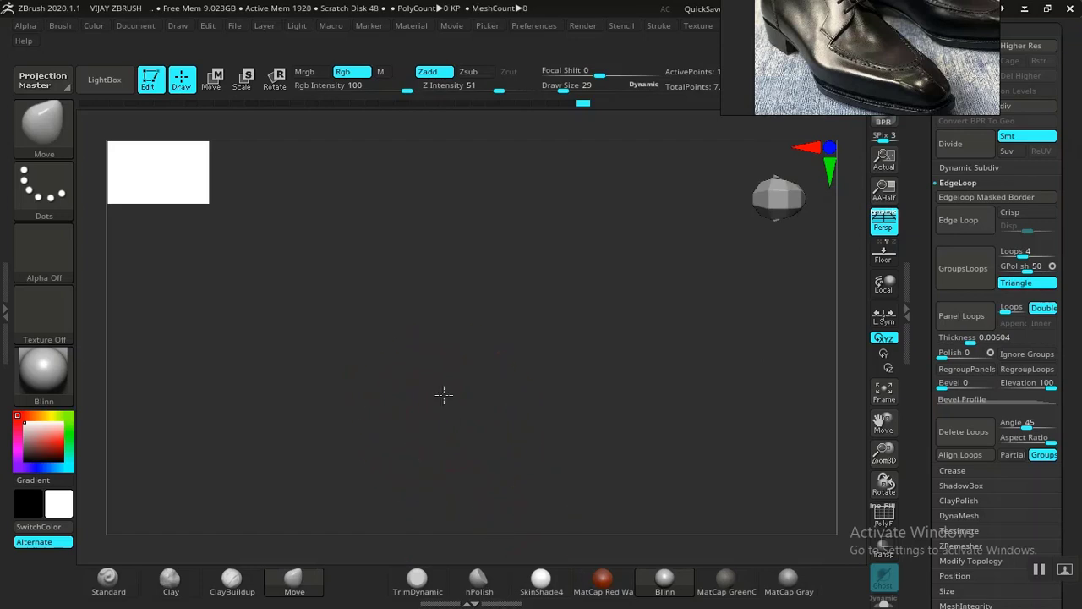
pyautogui.moveTo(480, 536); pyautogui.dragTo(386, 389)
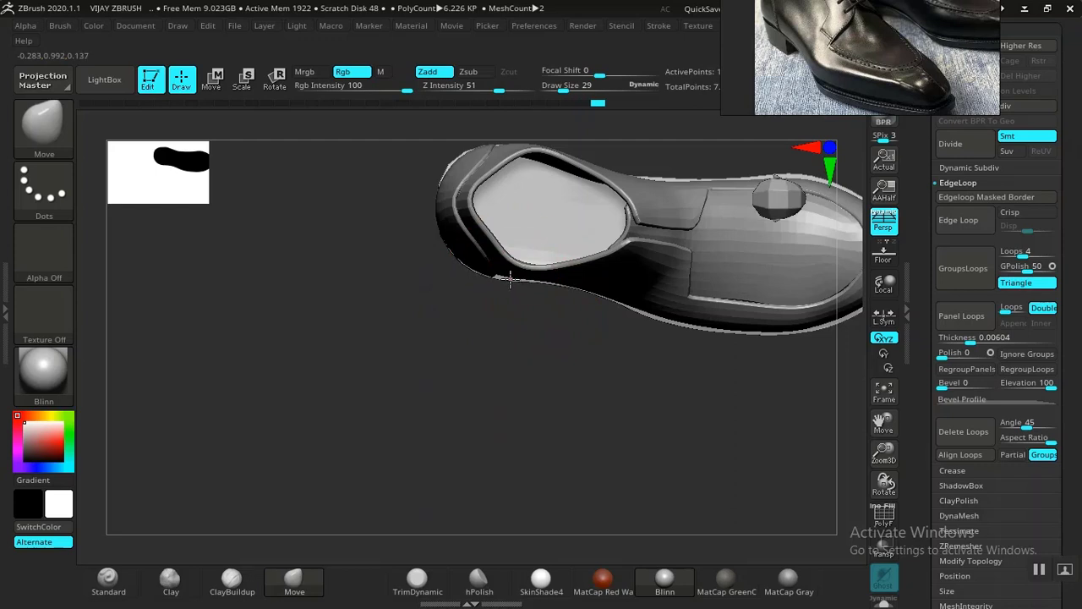
pyautogui.moveTo(496, 375); pyautogui.dragTo(510, 283)
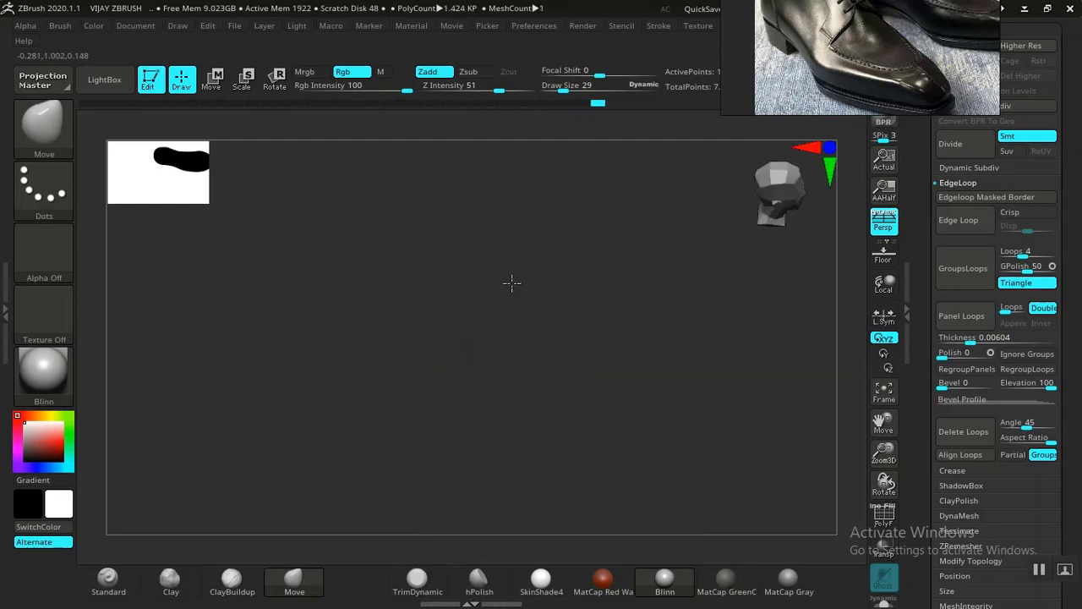
pyautogui.press('f')
pyautogui.moveTo(623, 188); pyautogui.dragTo(628, 203)
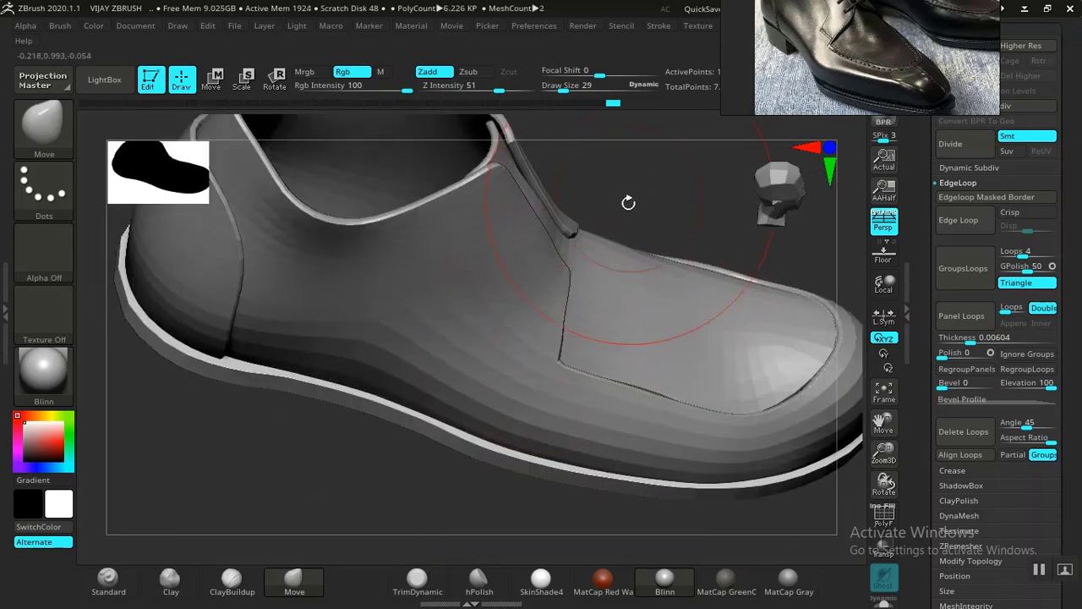
pyautogui.moveTo(239, 368); pyautogui.dragTo(238, 365)
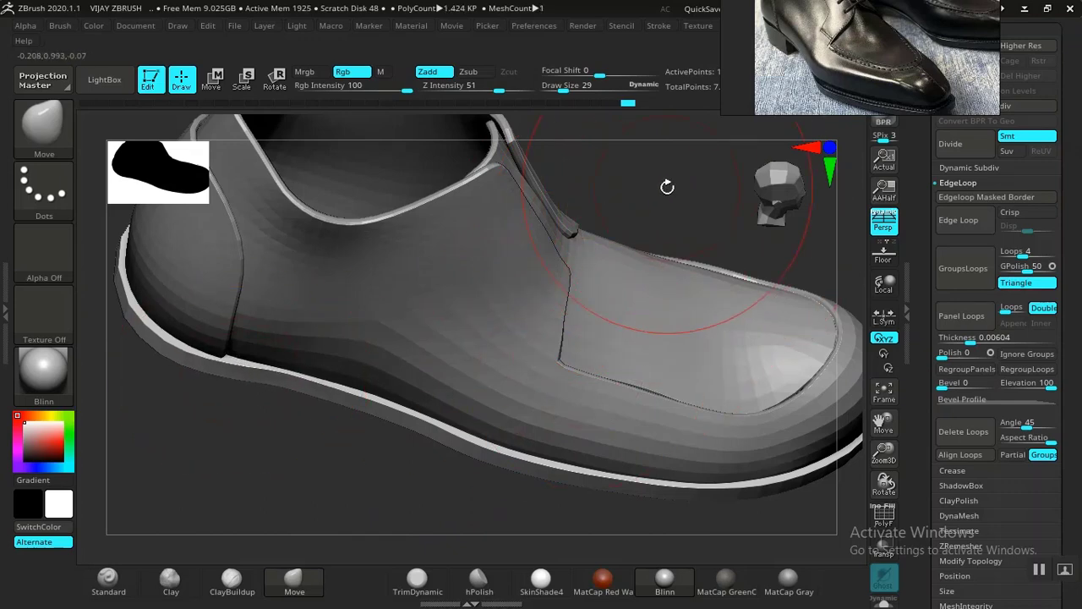
# Adjust the sole's rim around the back of the heel with the Move brush
pyautogui.moveTo(667, 186); pyautogui.dragTo(624, 276)
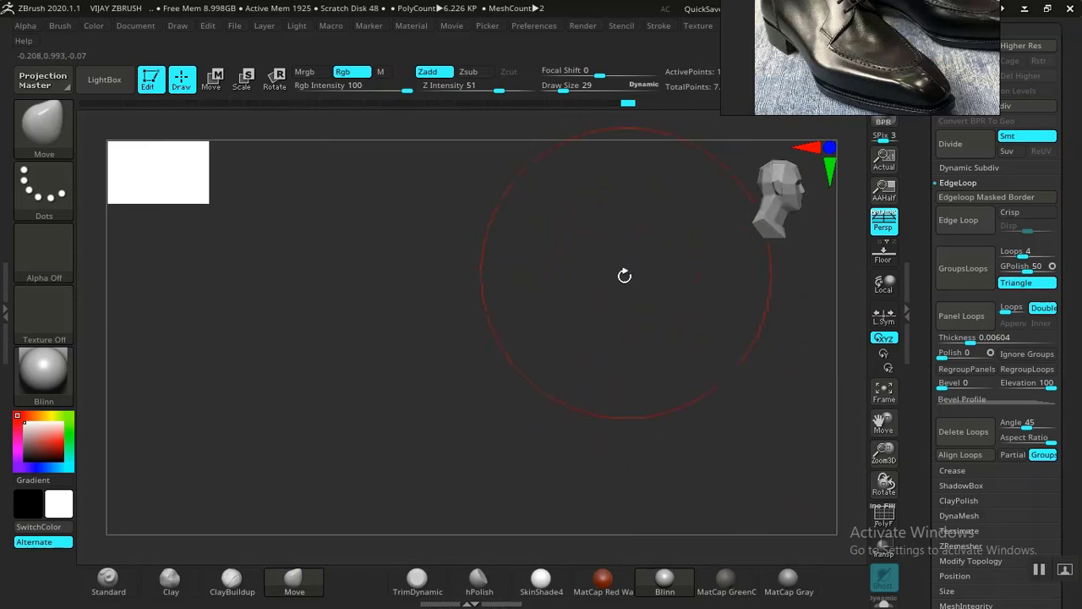
pyautogui.press('f')
pyautogui.moveTo(718, 290)
pyautogui.keyDown('alt'); pyautogui.mouseDown()
pyautogui.moveTo(577, 258)
pyautogui.moveTo(661, 337)
pyautogui.moveTo(685, 434)
pyautogui.moveTo(616, 386)
pyautogui.moveTo(633, 375)
pyautogui.moveTo(612, 395)
pyautogui.moveTo(673, 321)
pyautogui.moveTo(647, 346)
pyautogui.moveTo(399, 342)
pyautogui.mouseUp(); pyautogui.keyUp('alt')
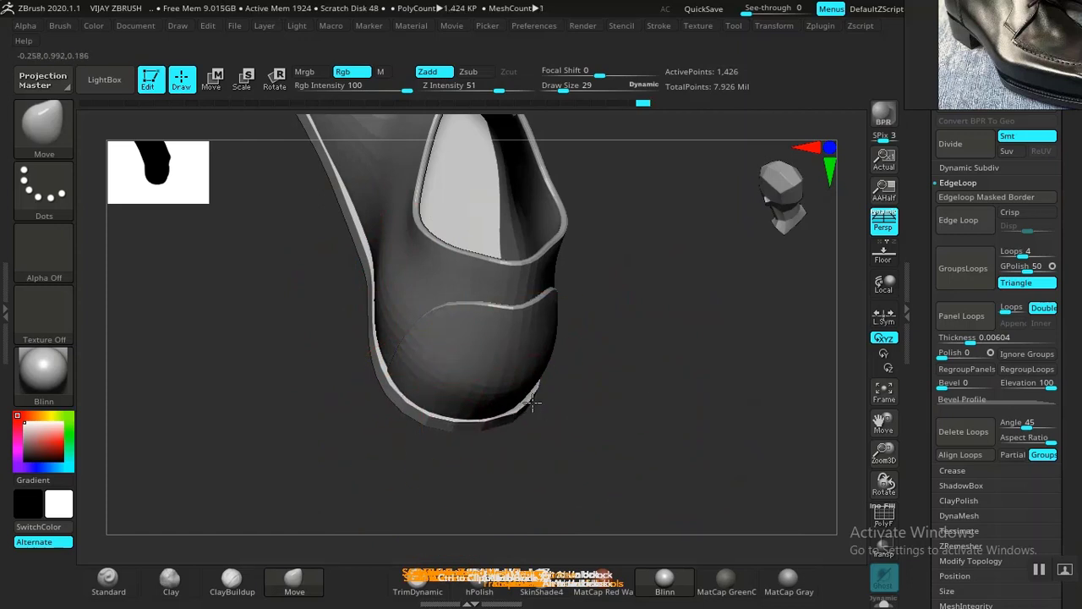
pyautogui.moveTo(550, 415); pyautogui.dragTo(550, 355)
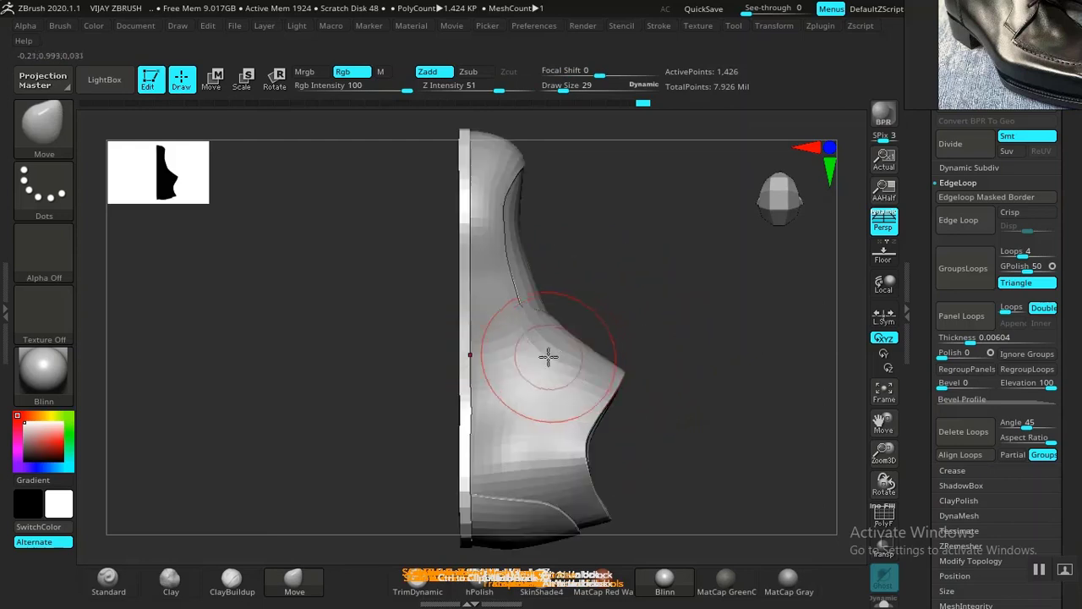
# Adjust the sole's rim around the toe with the Move brush to follow the upper's outline
pyautogui.keyDown('alt'); pyautogui.moveTo(695, 288); pyautogui.dragTo(651, 253); pyautogui.keyUp('alt')
pyautogui.moveTo(547, 327); pyautogui.dragTo(642, 316)
pyautogui.moveTo(620, 259); pyautogui.dragTo(596, 356)
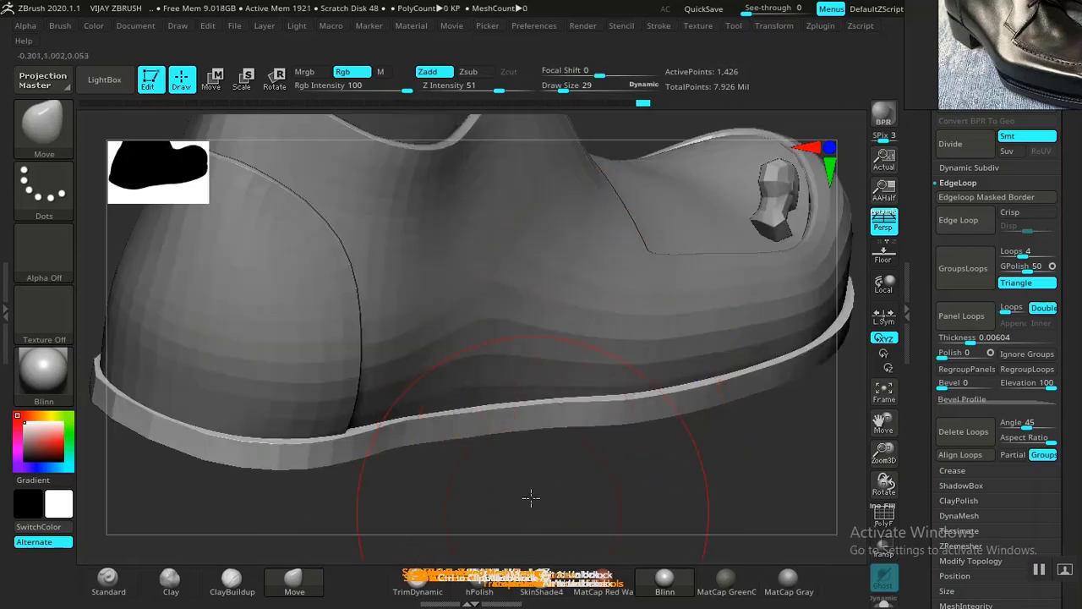
pyautogui.moveTo(531, 496); pyautogui.dragTo(618, 314)
pyautogui.moveTo(511, 449)
pyautogui.mouseDown()
pyautogui.moveTo(490, 446)
pyautogui.moveTo(483, 476)
pyautogui.moveTo(437, 490)
pyautogui.moveTo(499, 403)
pyautogui.moveTo(498, 434)
pyautogui.moveTo(553, 454)
pyautogui.moveTo(594, 318)
pyautogui.moveTo(601, 368)
pyautogui.moveTo(587, 335)
pyautogui.moveTo(582, 406)
pyautogui.moveTo(515, 350)
pyautogui.moveTo(461, 348)
pyautogui.mouseUp()
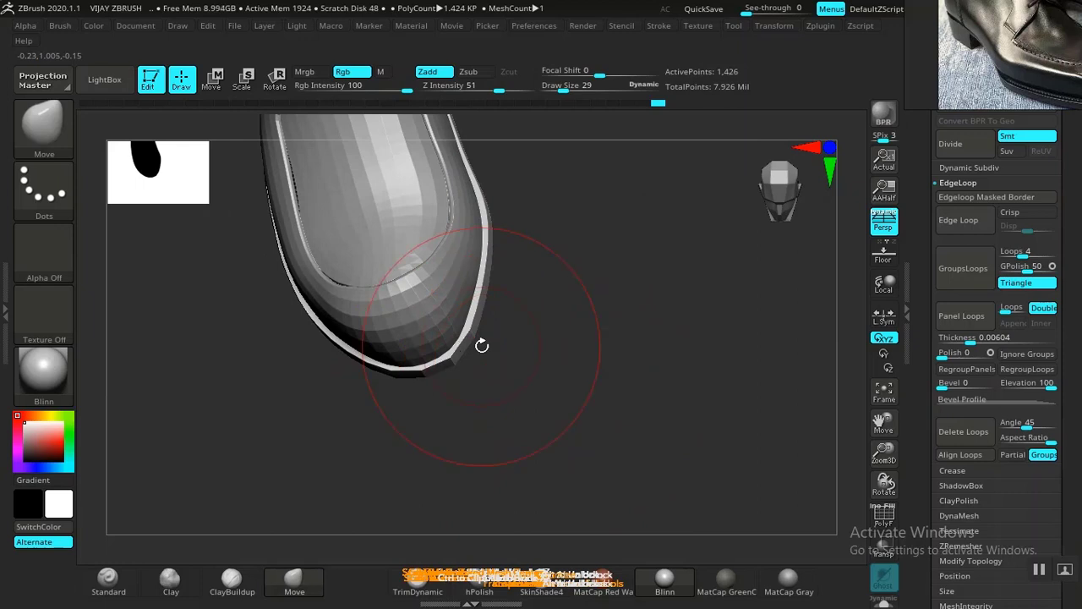
# Examine the sole's fit from the front, side and underside, and compare the heel area with the reference photo
pyautogui.moveTo(482, 346); pyautogui.dragTo(401, 350)
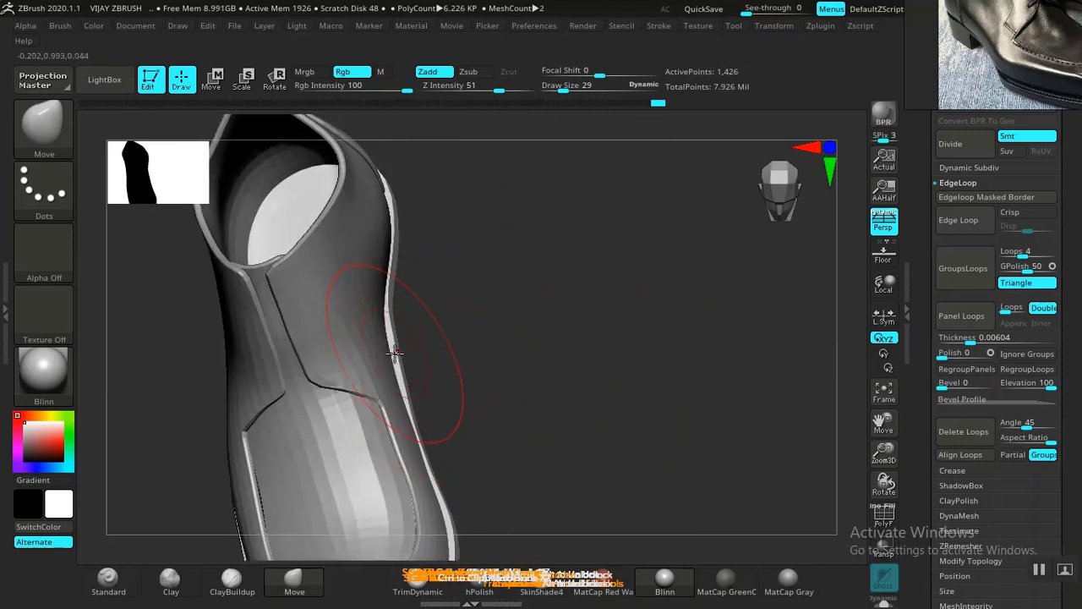
pyautogui.moveTo(528, 390); pyautogui.dragTo(573, 329)
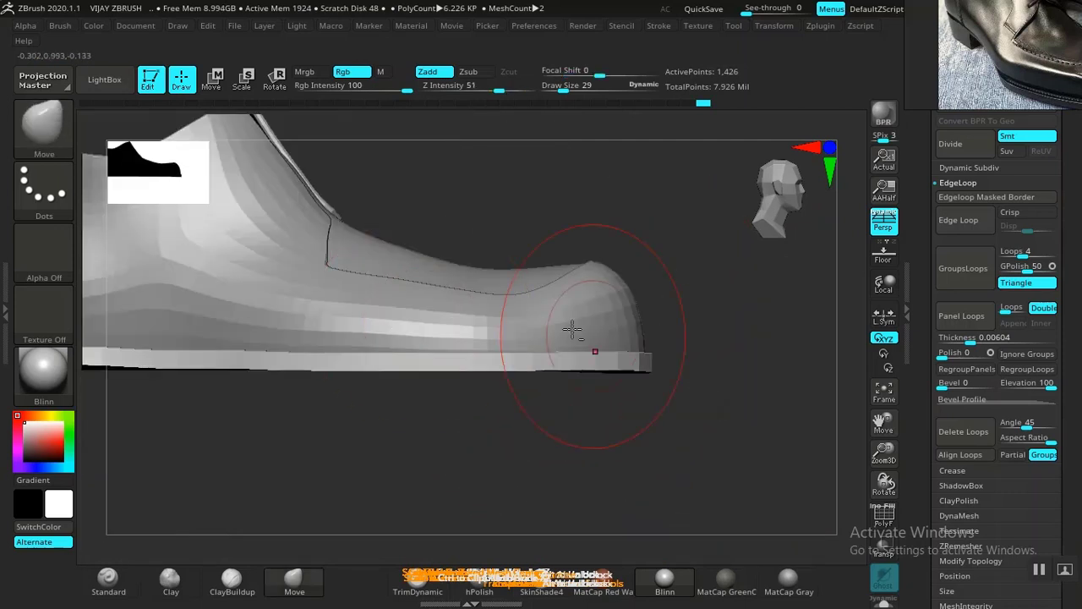
pyautogui.keyDown('alt'); pyautogui.moveTo(373, 443); pyautogui.dragTo(405, 461); pyautogui.keyUp('alt')
pyautogui.keyDown('alt'); pyautogui.moveTo(604, 191); pyautogui.dragTo(608, 204); pyautogui.keyUp('alt')
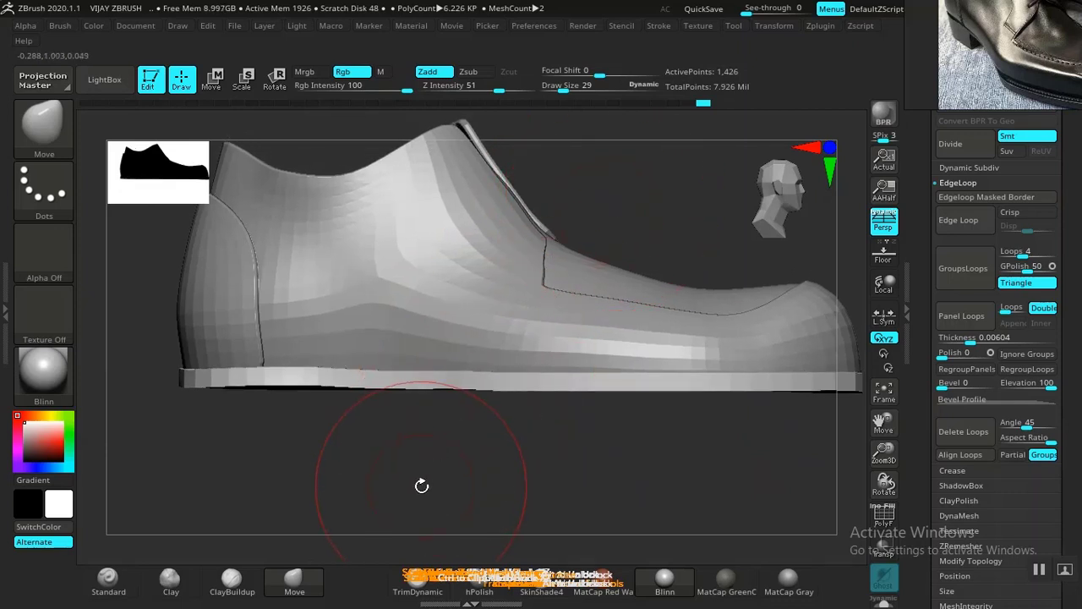
pyautogui.press('f')
pyautogui.moveTo(975, 32); pyautogui.dragTo(851, 223, button='right')
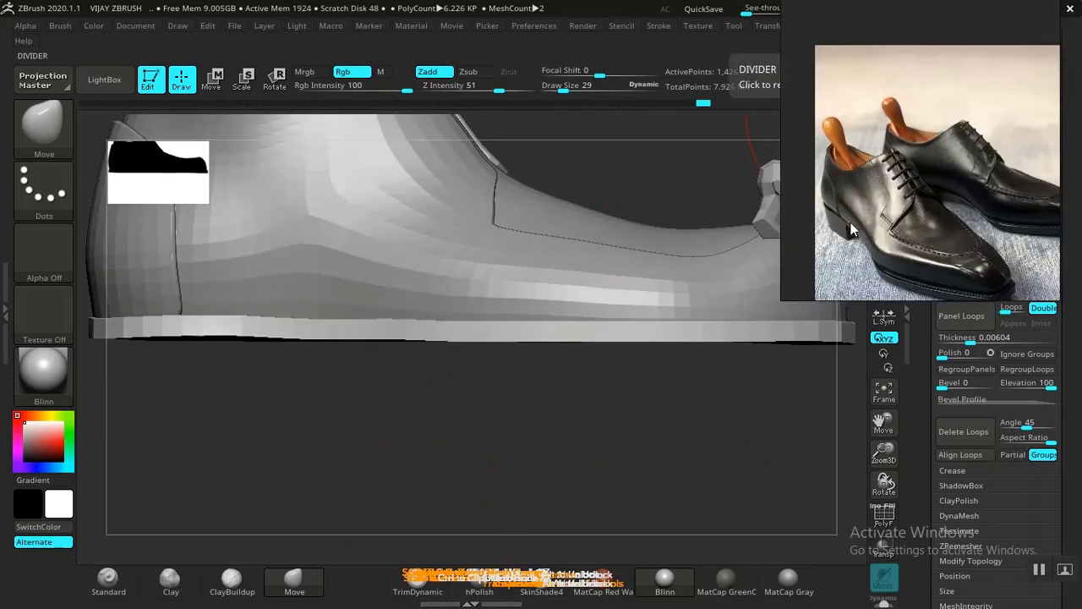
pyautogui.moveTo(901, 208); pyautogui.dragTo(970, 180, button='middle')
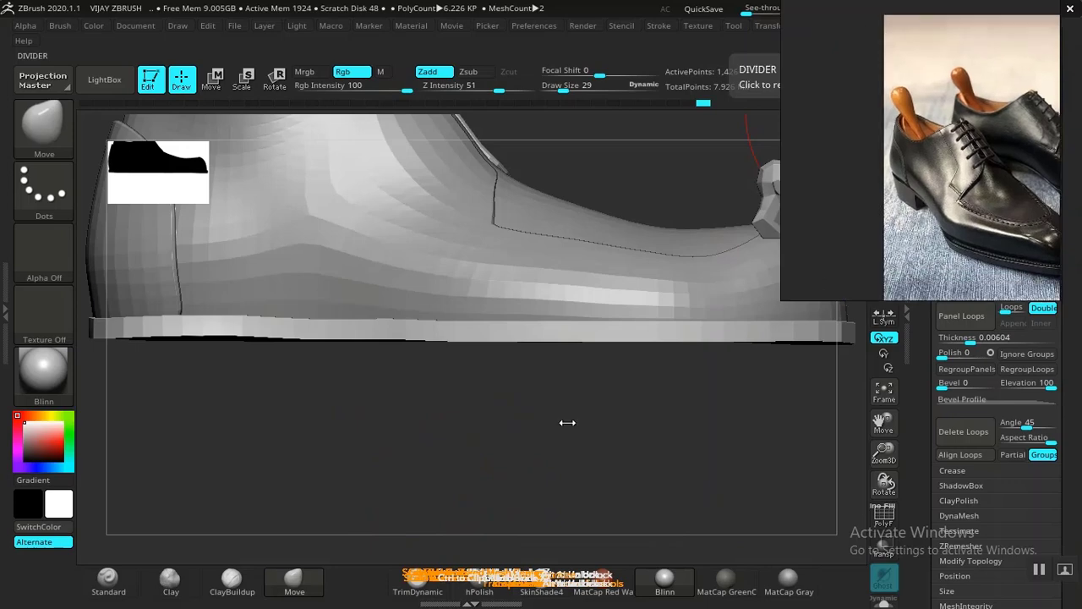
pyautogui.moveTo(432, 444); pyautogui.dragTo(438, 338)
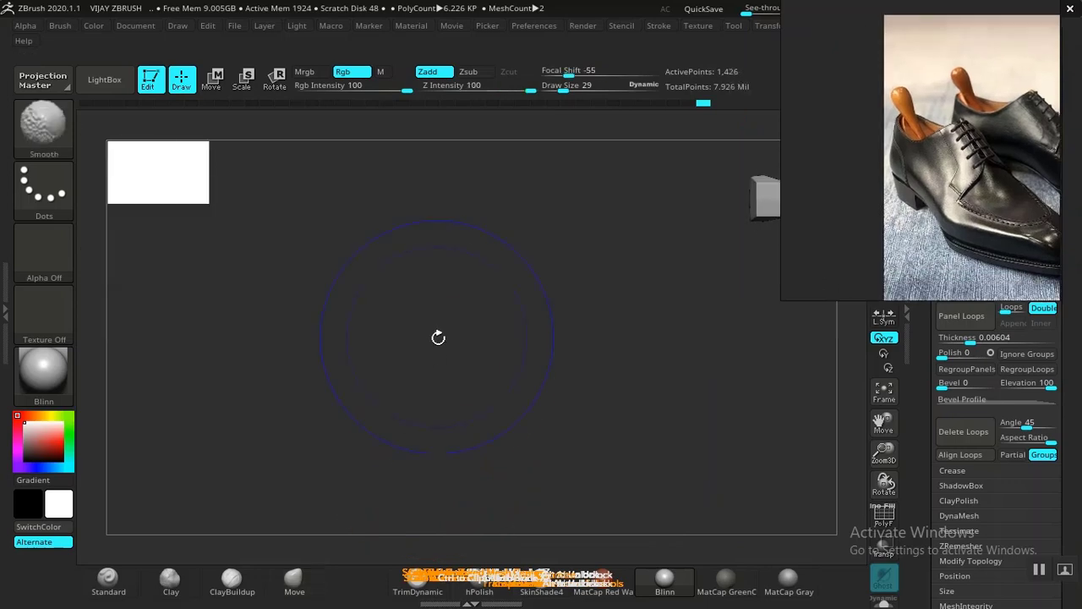
pyautogui.press('f')
# Turn on the polyframe display, make the sole1_1 subtool active and hide the sole subtool
pyautogui.hotkey('shift', 'f')
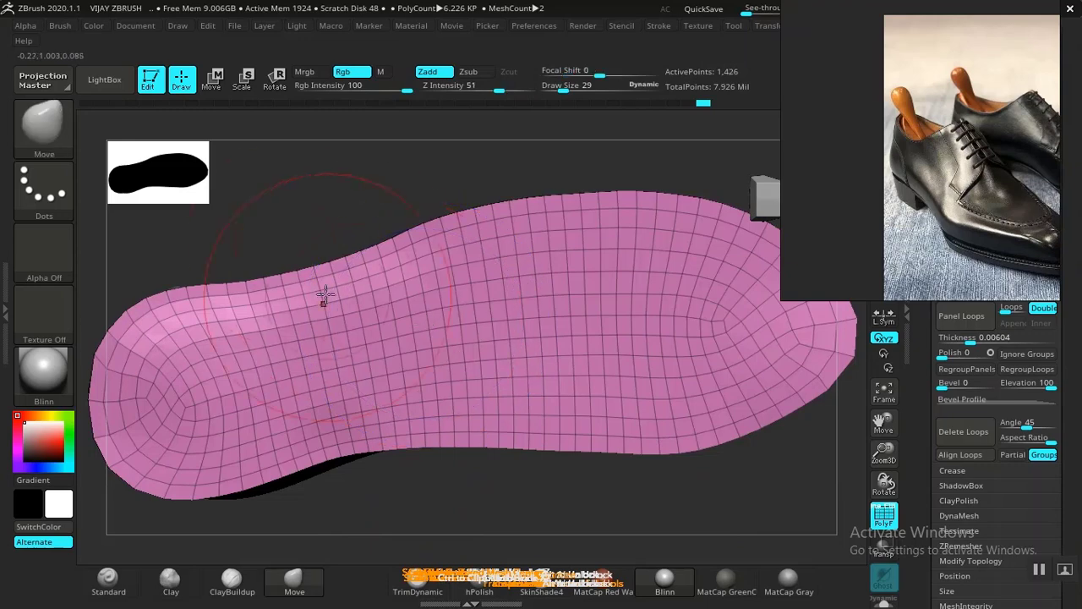
pyautogui.moveTo(320, 177); pyautogui.dragTo(363, 149)
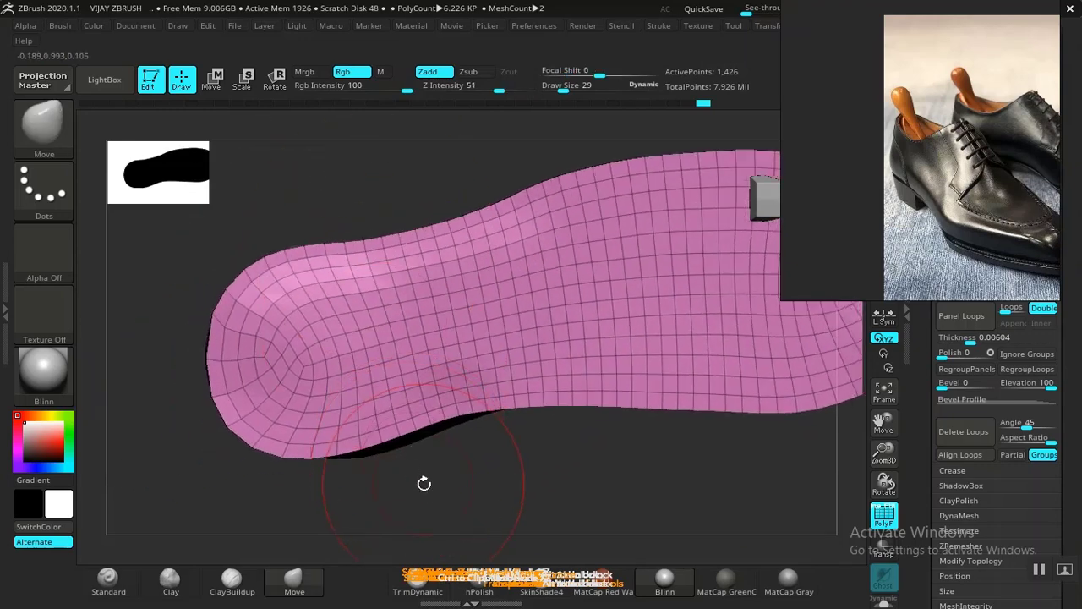
pyautogui.moveTo(423, 482)
pyautogui.mouseDown()
pyautogui.moveTo(427, 423)
pyautogui.moveTo(464, 447)
pyautogui.moveTo(505, 450)
pyautogui.moveTo(442, 212)
pyautogui.moveTo(476, 232)
pyautogui.moveTo(430, 218)
pyautogui.moveTo(457, 215)
pyautogui.moveTo(437, 198)
pyautogui.moveTo(448, 203)
pyautogui.mouseUp()
pyautogui.moveTo(889, 182); pyautogui.dragTo(656, 4)
pyautogui.moveTo(917, 137); pyautogui.dragTo(915, 177)
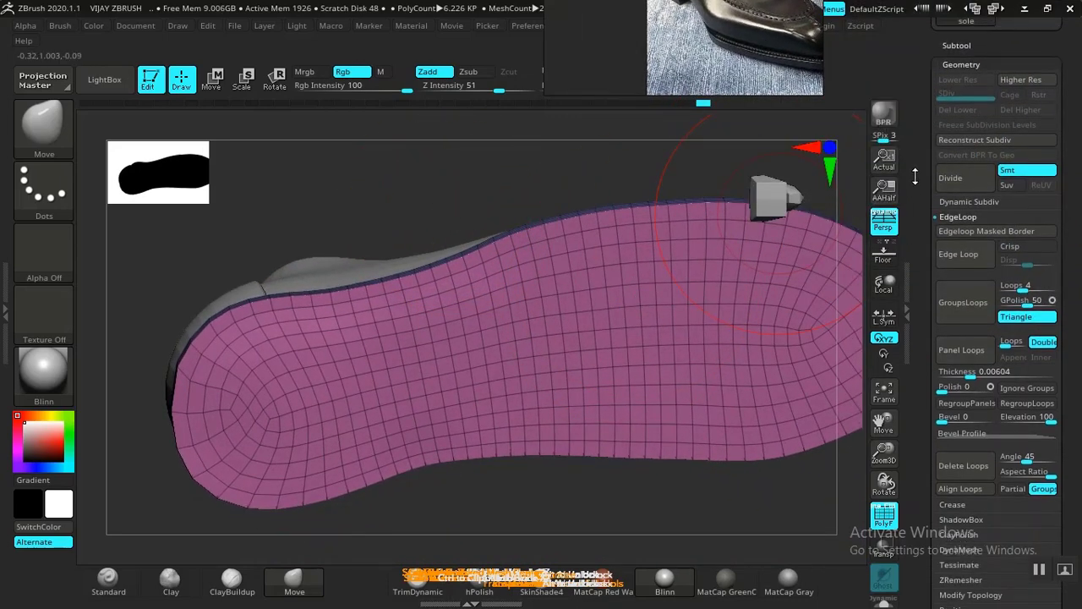
pyautogui.click(957, 46)
pyautogui.moveTo(993, 342)
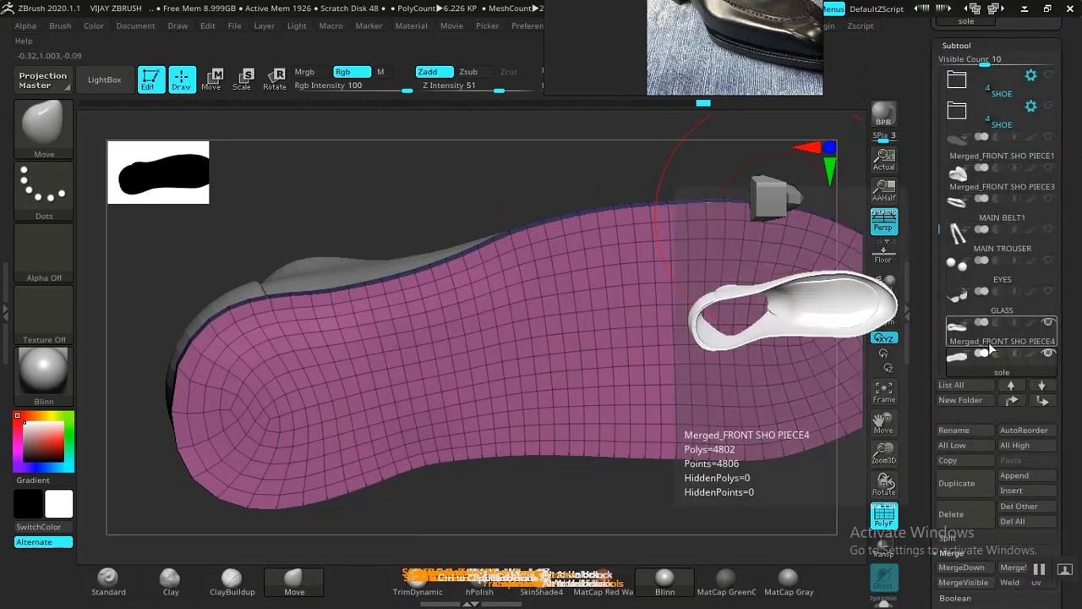
pyautogui.moveTo(938, 234); pyautogui.dragTo(936, 262)
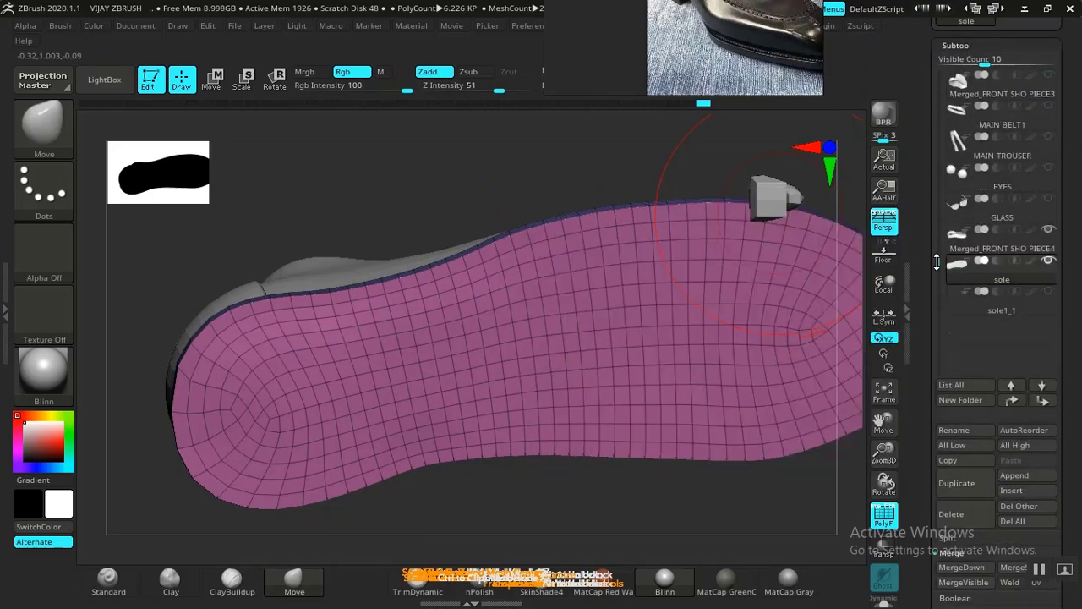
pyautogui.click(977, 300)
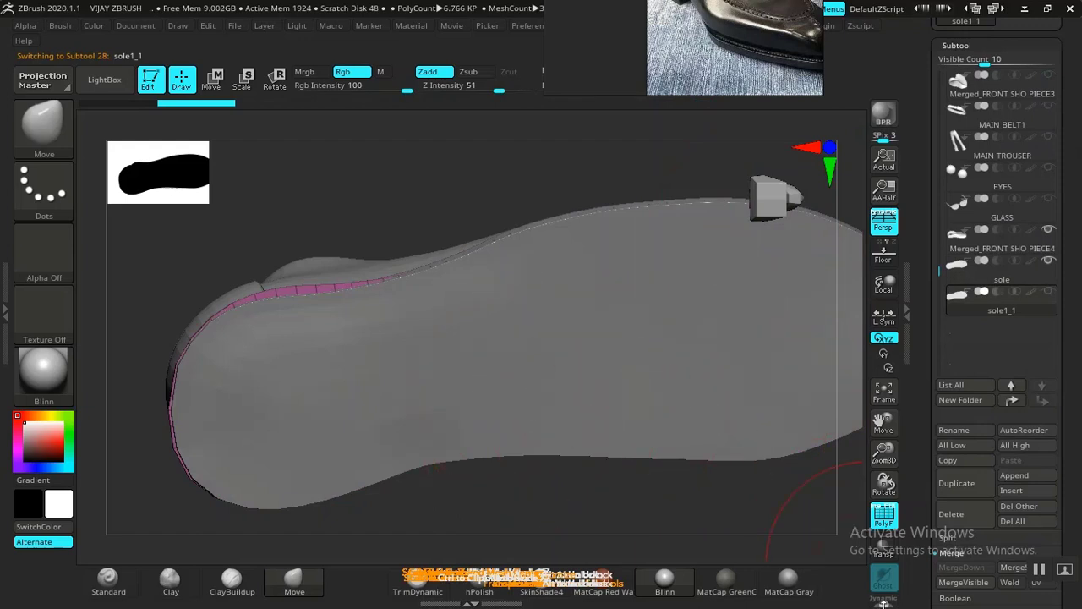
pyautogui.click(1046, 263)
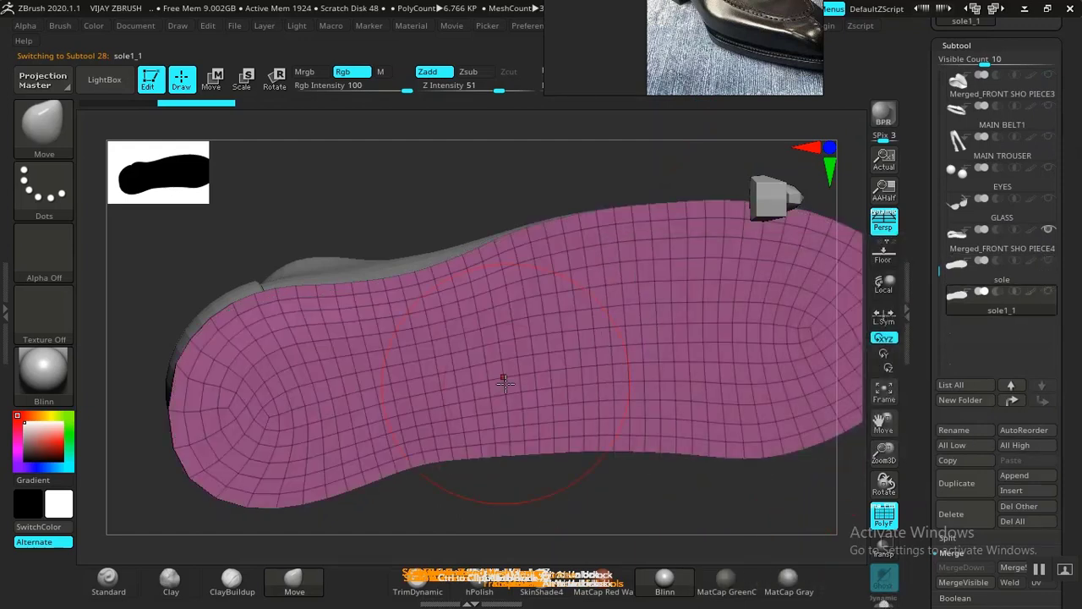
# Mask the heel area on the underside of sole1_1 with the MaskLasso brush and turn it into its own polygroup
pyautogui.moveTo(352, 222); pyautogui.dragTo(408, 386)
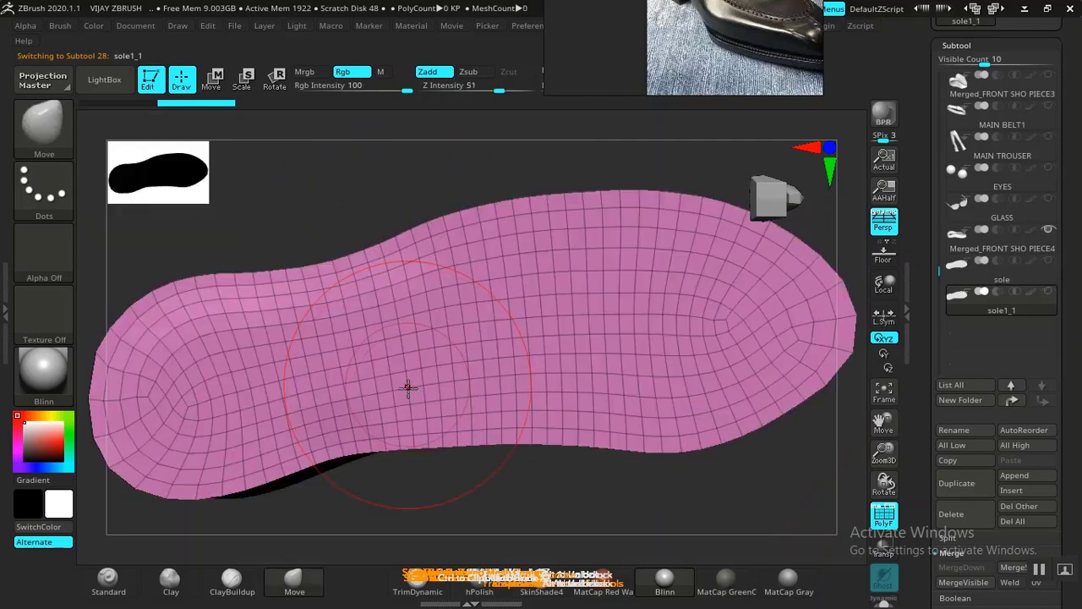
pyautogui.moveTo(372, 240); pyautogui.dragTo(509, 501)
pyautogui.moveTo(718, 51); pyautogui.dragTo(840, 156)
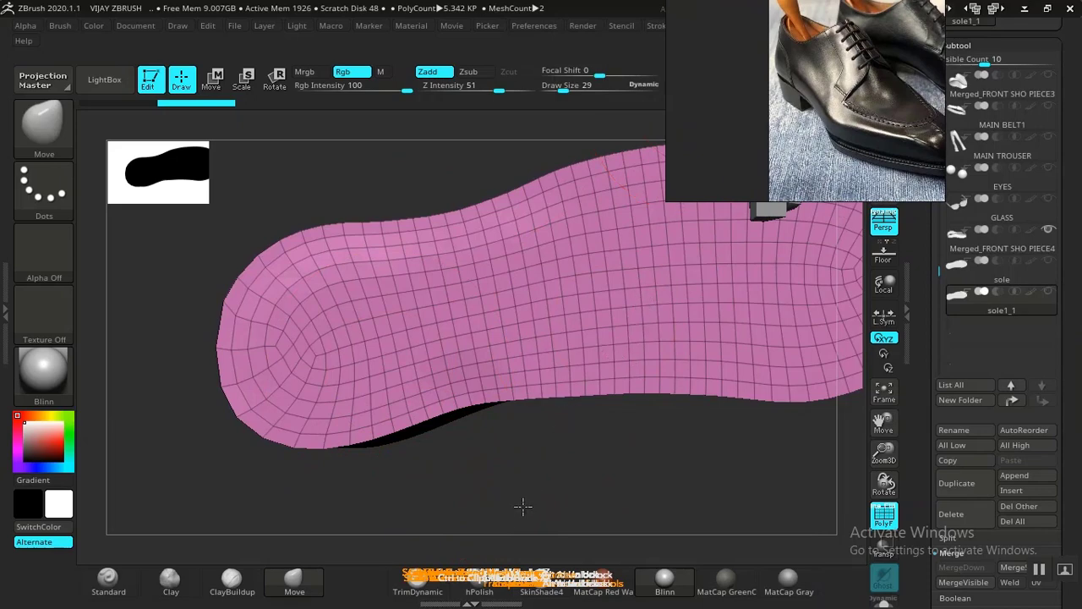
pyautogui.moveTo(522, 507); pyautogui.dragTo(522, 584)
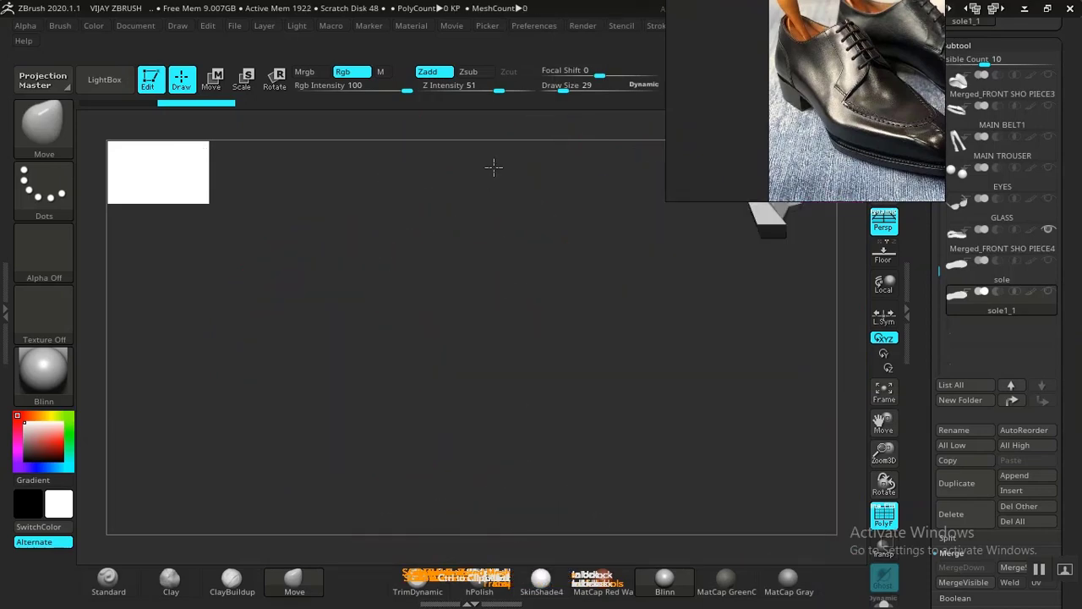
pyautogui.keyDown('alt'); pyautogui.moveTo(471, 242); pyautogui.dragTo(483, 95); pyautogui.keyUp('alt')
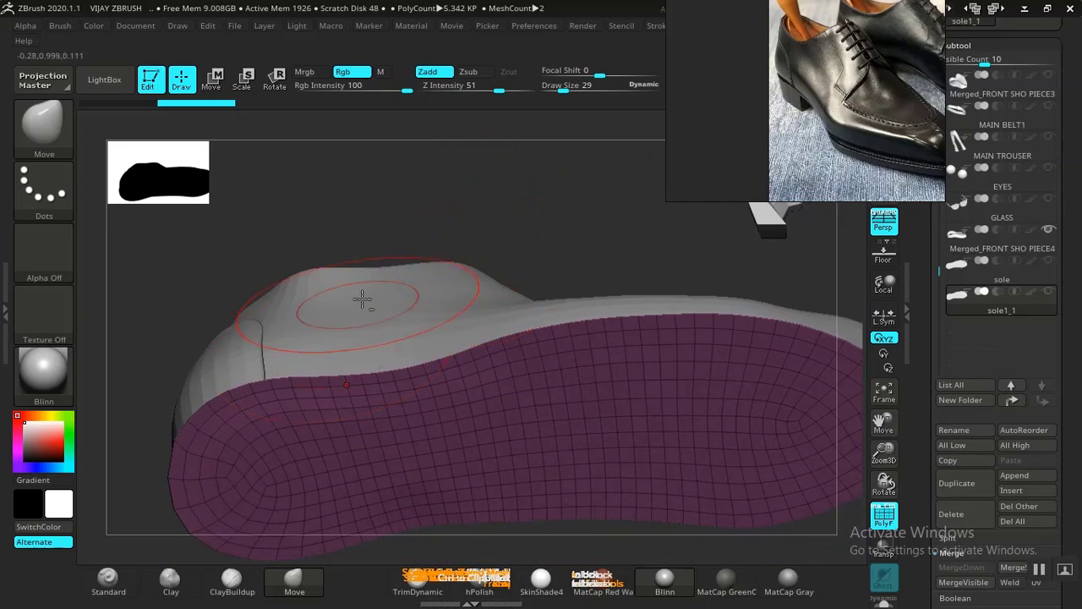
pyautogui.keyDown('alt'); pyautogui.moveTo(518, 212); pyautogui.dragTo(563, 93); pyautogui.keyUp('alt')
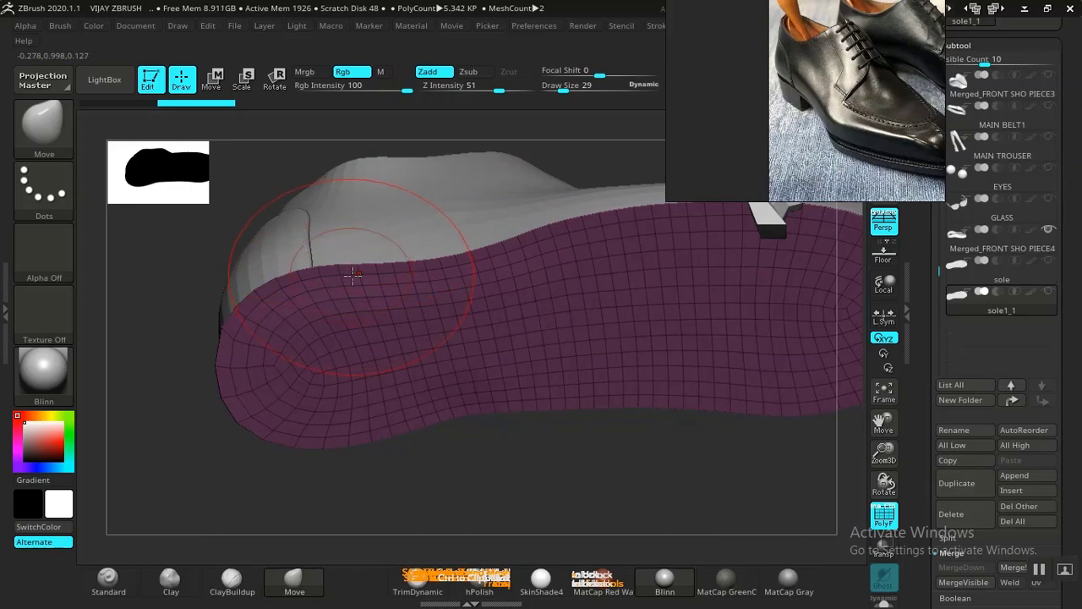
pyautogui.keyDown('ctrl'); pyautogui.click(43, 138); pyautogui.keyUp('ctrl')
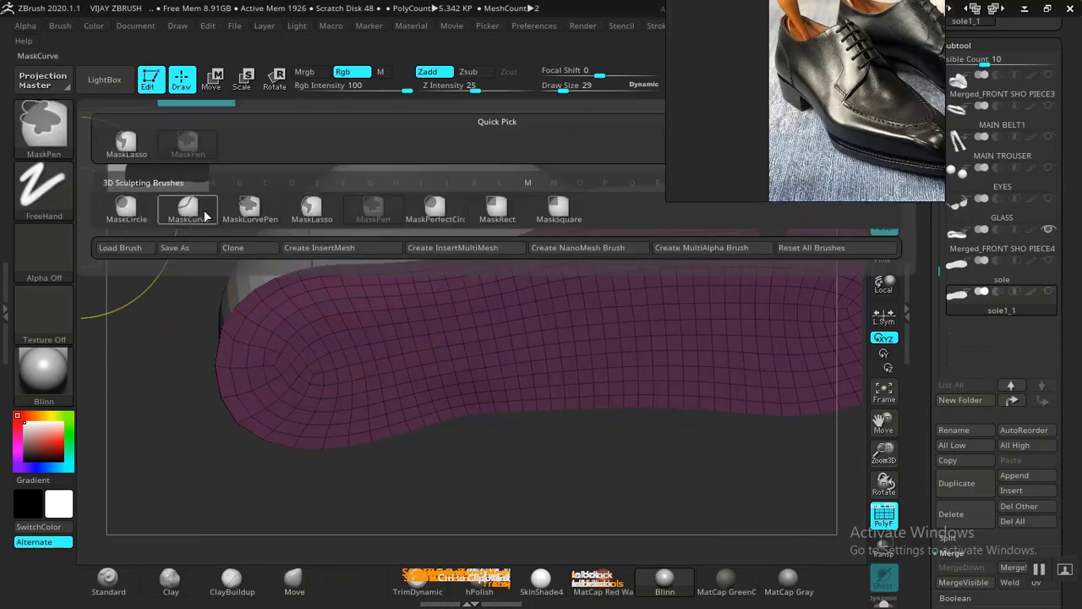
pyautogui.keyDown('ctrl'); pyautogui.click(314, 212); pyautogui.keyUp('ctrl')
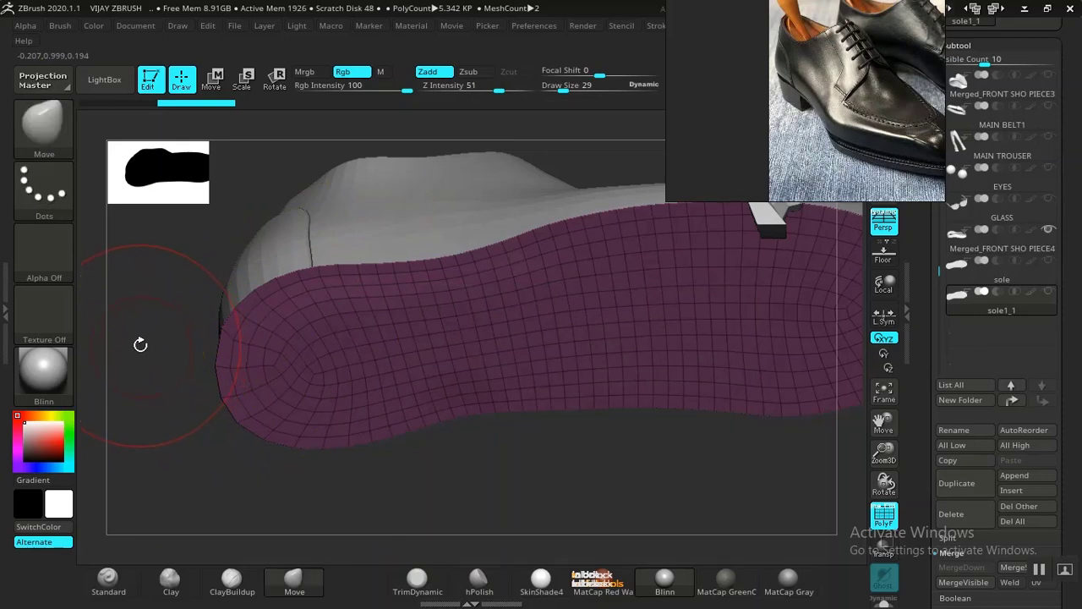
pyautogui.press('ctrl')
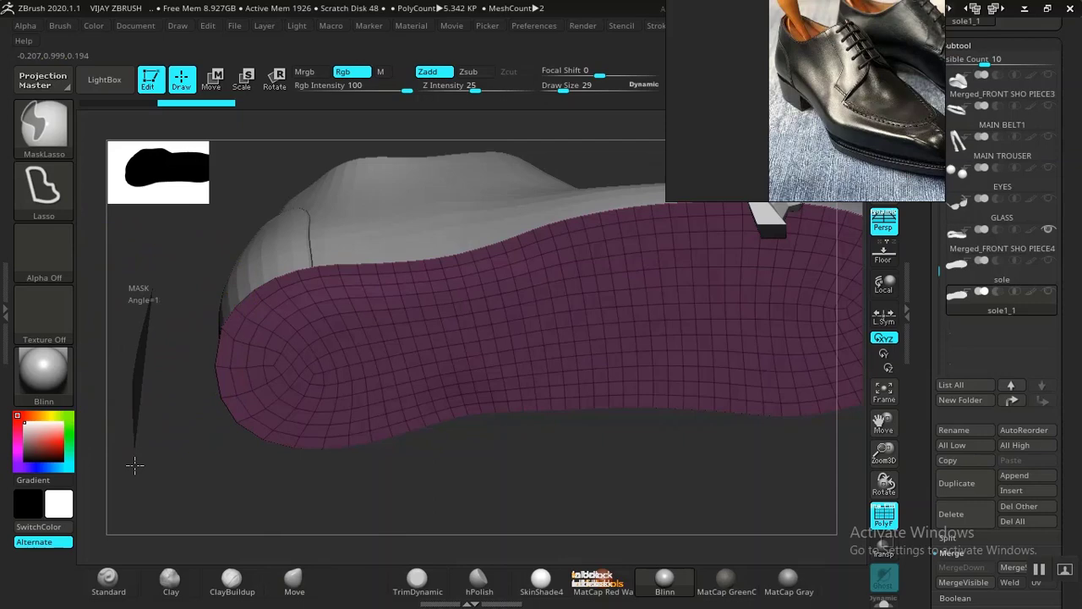
pyautogui.keyDown('ctrl'); pyautogui.moveTo(134, 465); pyautogui.dragTo(138, 464); pyautogui.keyUp('ctrl')
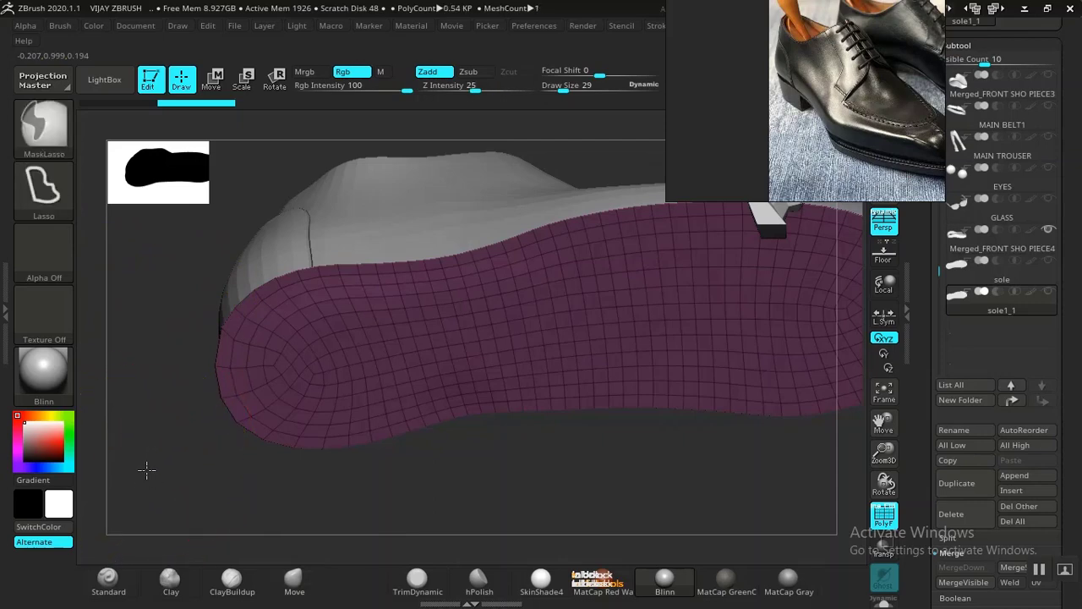
pyautogui.moveTo(131, 375)
pyautogui.keyDown('ctrl'); pyautogui.mouseDown()
pyautogui.moveTo(157, 287)
pyautogui.moveTo(229, 227)
pyautogui.moveTo(319, 229)
pyautogui.moveTo(363, 260)
pyautogui.moveTo(414, 397)
pyautogui.moveTo(400, 504)
pyautogui.moveTo(186, 515)
pyautogui.mouseUp(); pyautogui.keyUp('ctrl')
pyautogui.hotkey('ctrl', 'w')
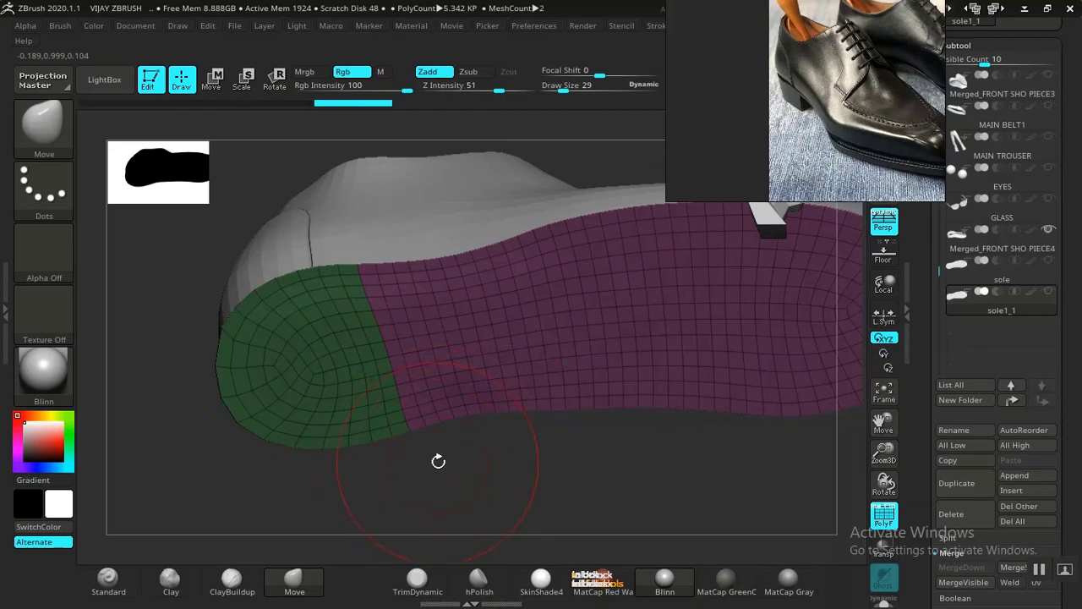
# Isolate the heel polygroup and delete the hidden rest of the sole1_1 mesh
pyautogui.keyDown('ctrl'); pyautogui.keyDown('shift'); pyautogui.click(338, 386); pyautogui.keyUp('shift'); pyautogui.keyUp('ctrl')
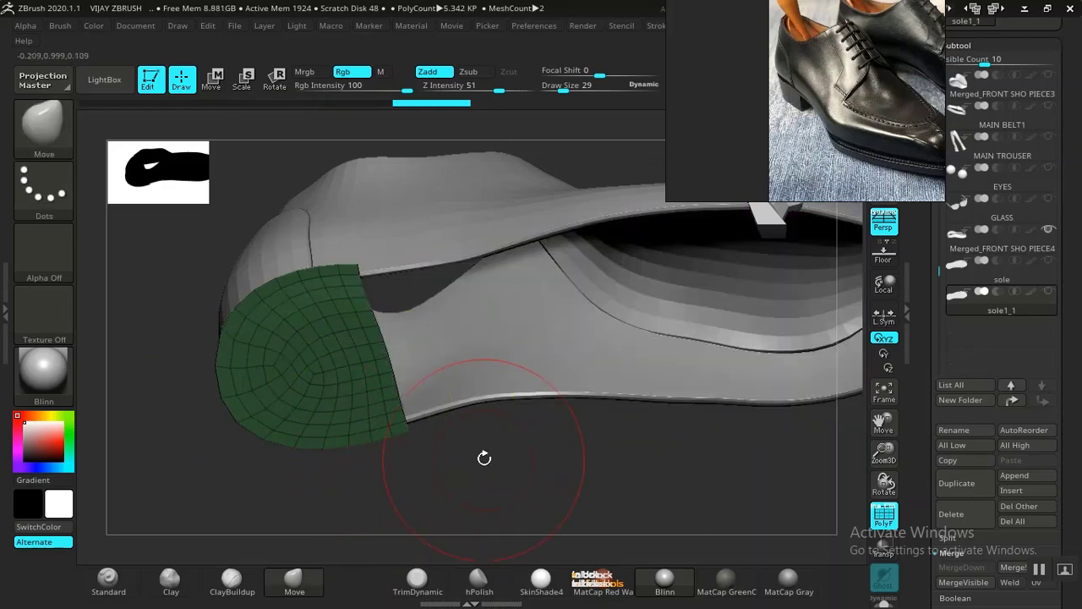
pyautogui.moveTo(510, 473); pyautogui.dragTo(513, 479)
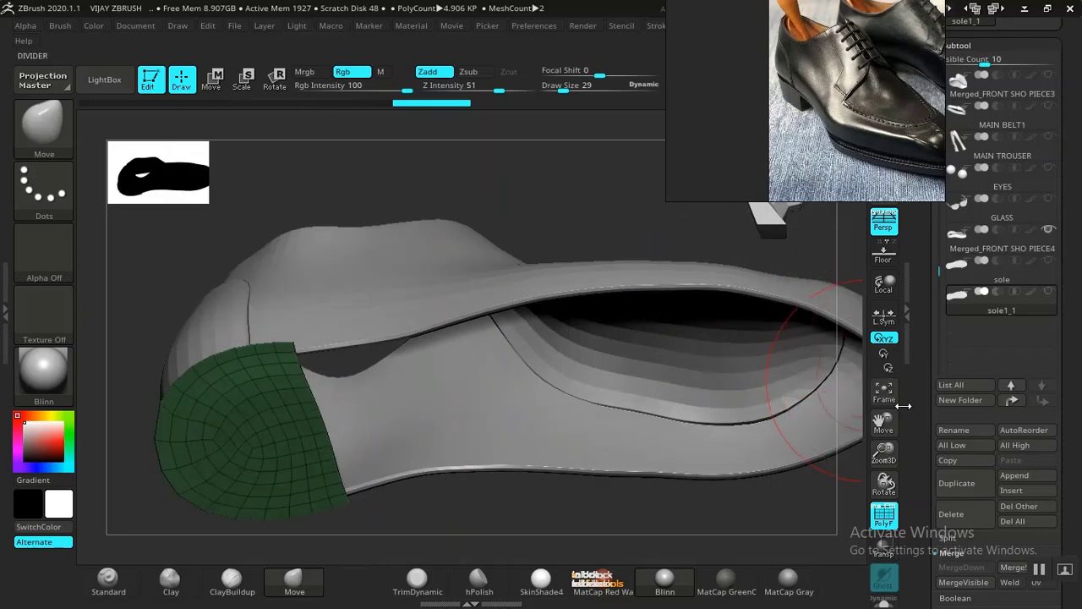
pyautogui.scroll(-10, 918, 411)
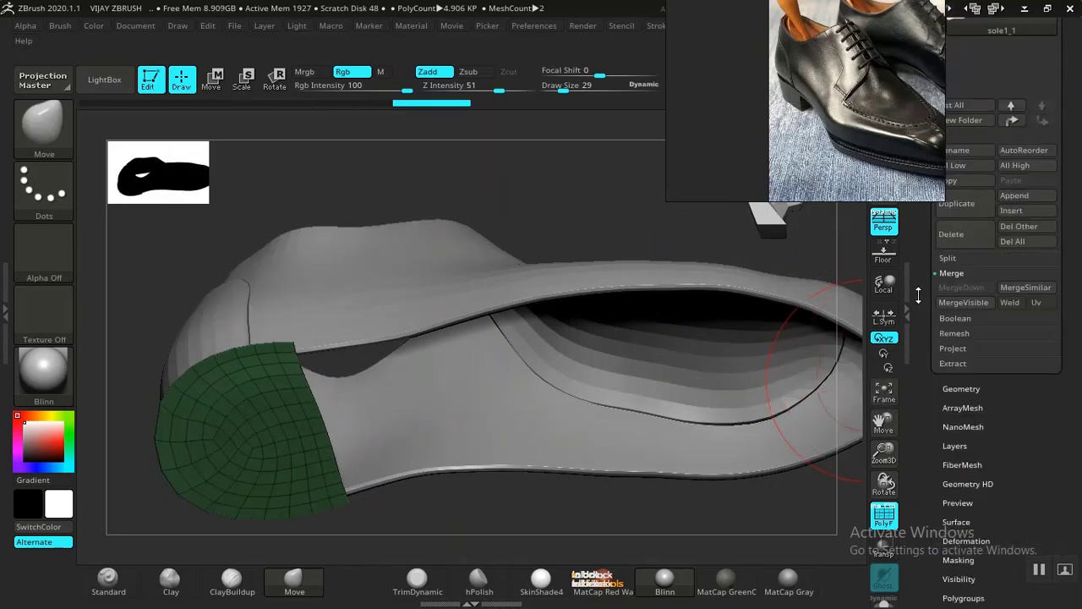
pyautogui.scroll(-1, 929, 361)
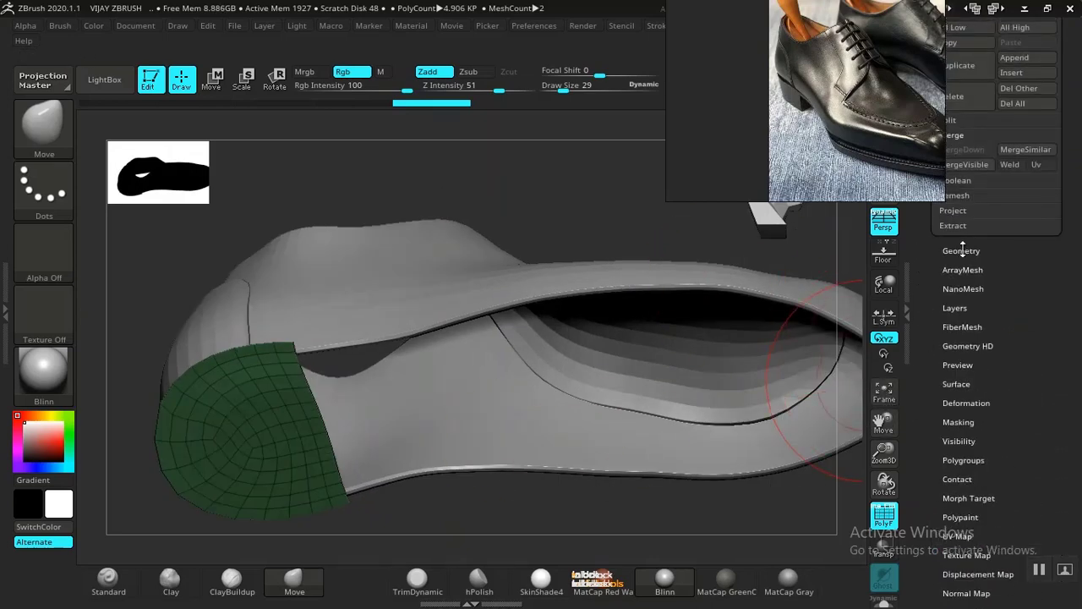
pyautogui.click(961, 250)
pyautogui.scroll(1, 923, 403)
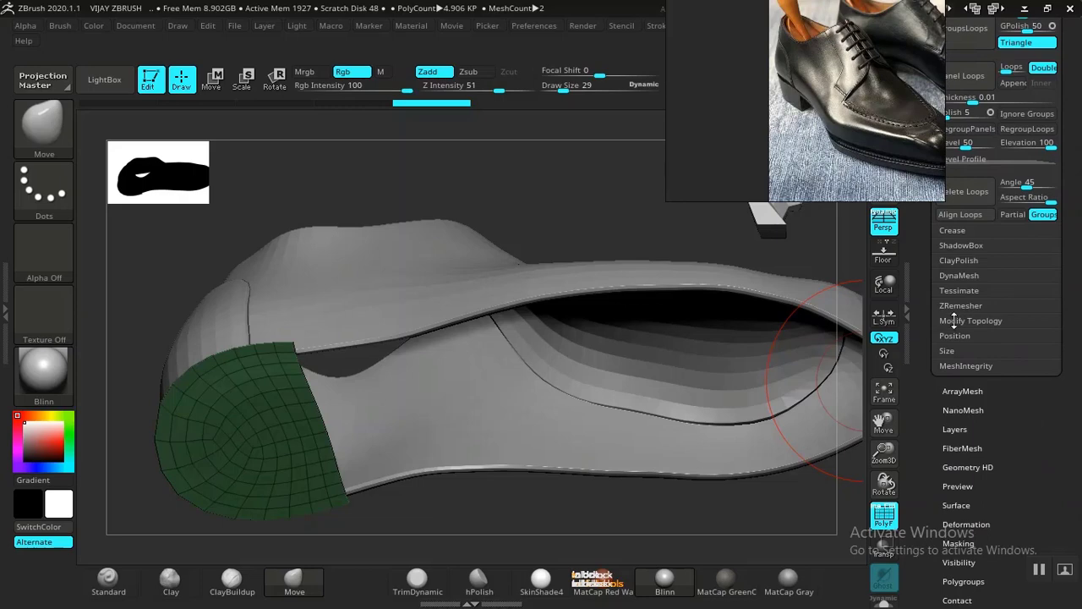
pyautogui.click(955, 321)
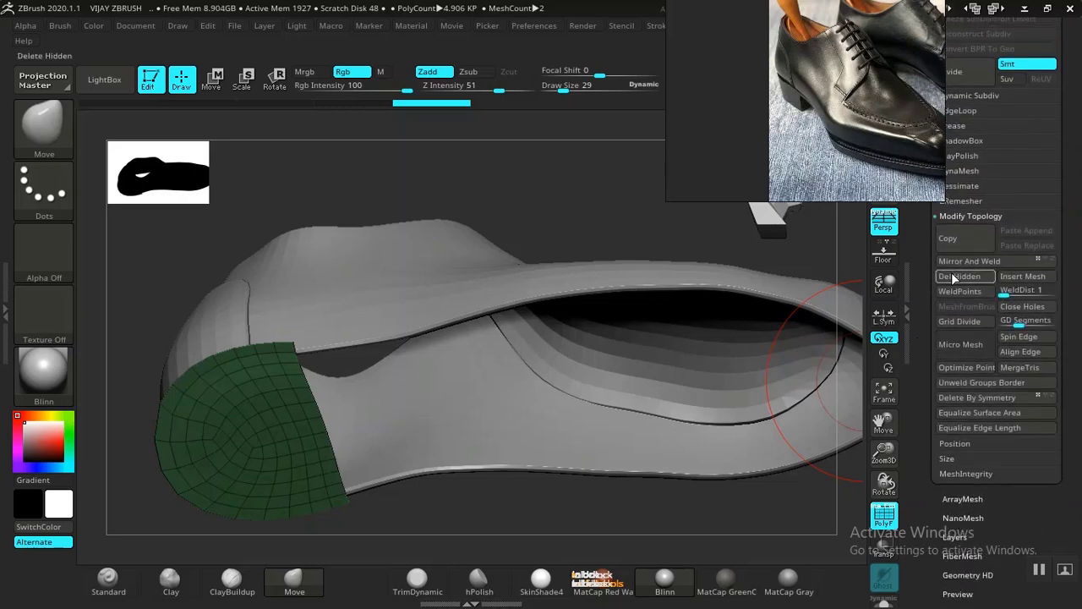
pyautogui.click(953, 278)
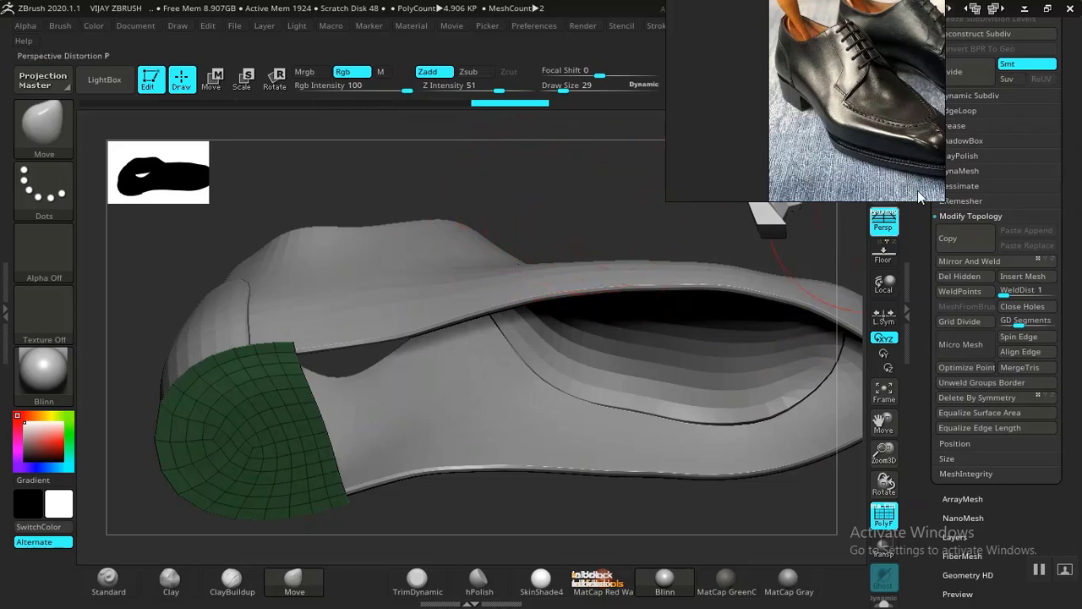
# Move the reference photo clear of the tool settings and center the Move gizmo on the heel piece
pyautogui.moveTo(890, 141); pyautogui.dragTo(749, 127, button='right')
pyautogui.moveTo(917, 121); pyautogui.dragTo(920, 168)
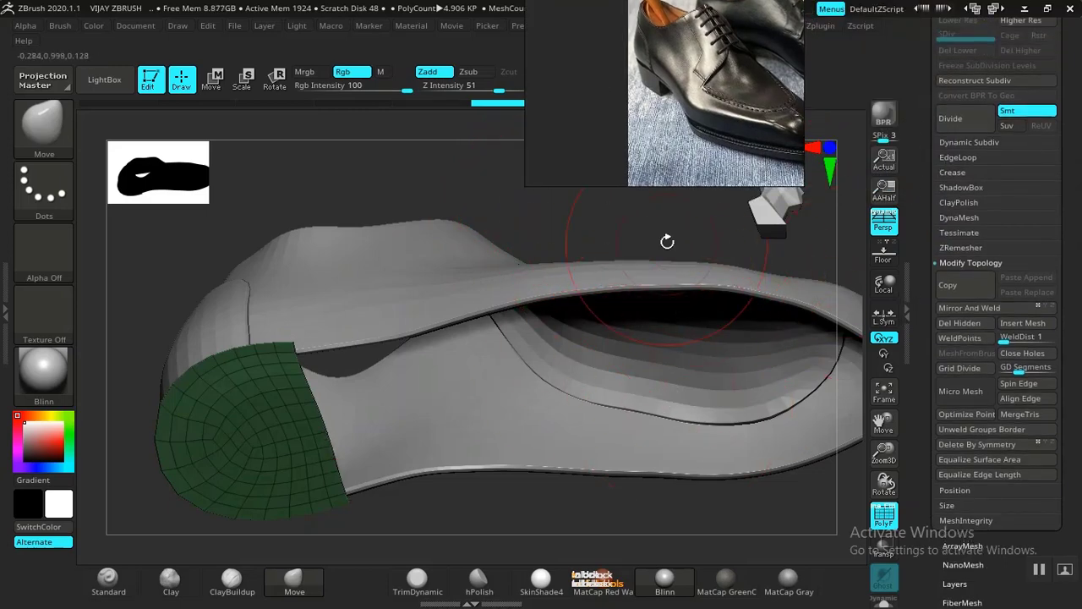
pyautogui.moveTo(667, 242); pyautogui.dragTo(653, 371)
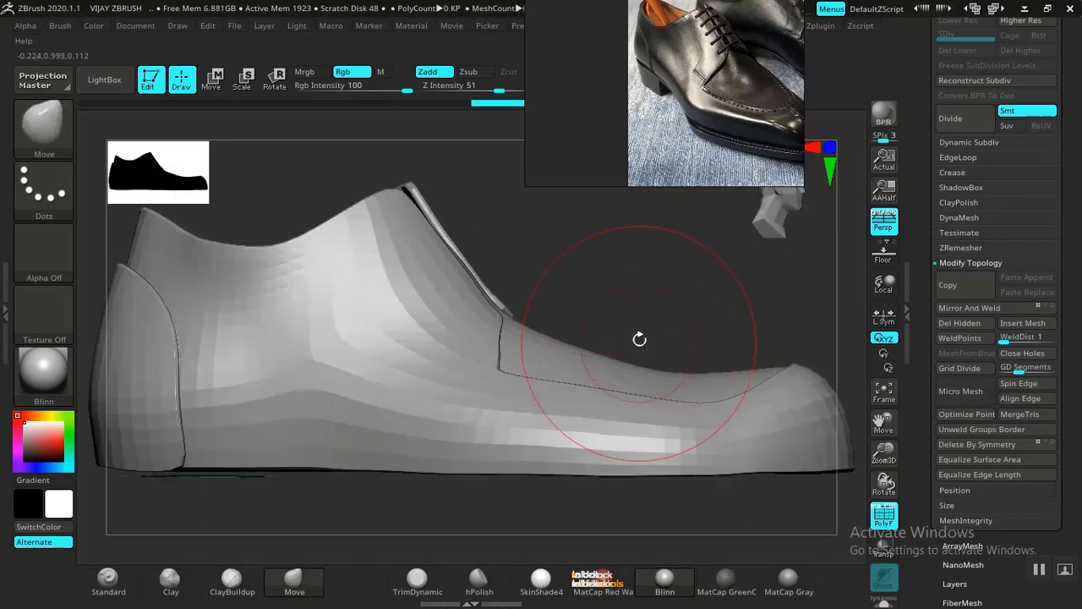
pyautogui.keyDown('alt'); pyautogui.moveTo(658, 272); pyautogui.dragTo(724, 241); pyautogui.keyUp('alt')
pyautogui.press('w')
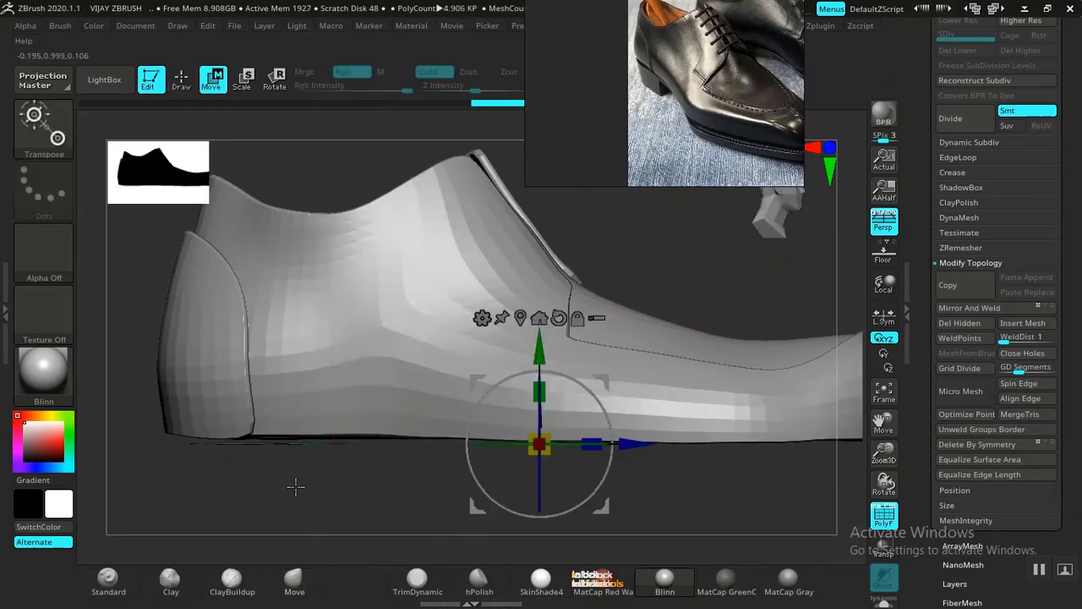
pyautogui.moveTo(309, 507); pyautogui.dragTo(471, 446)
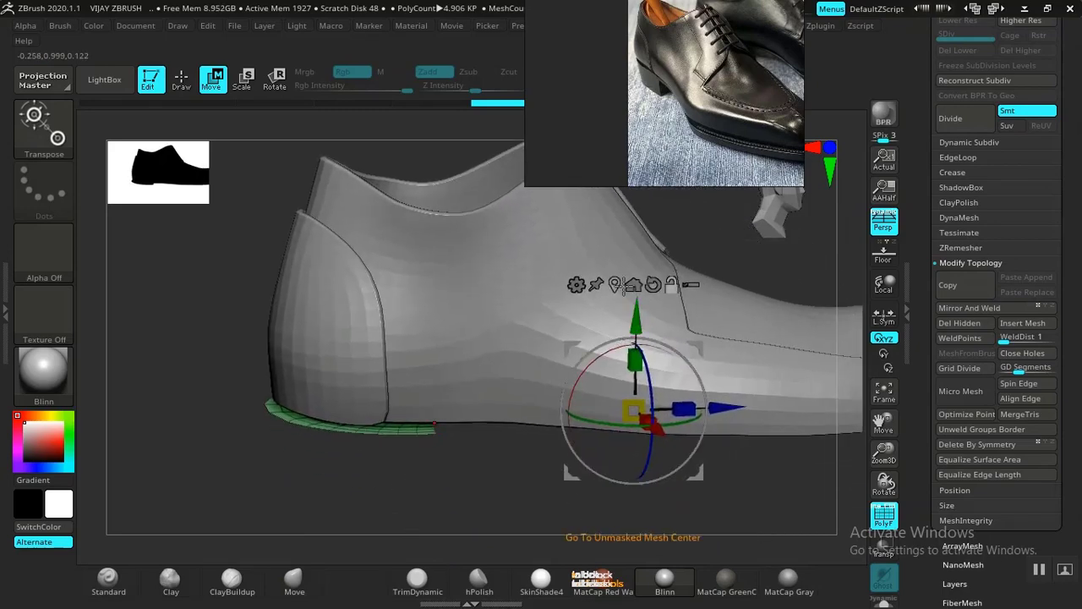
pyautogui.click(633, 284)
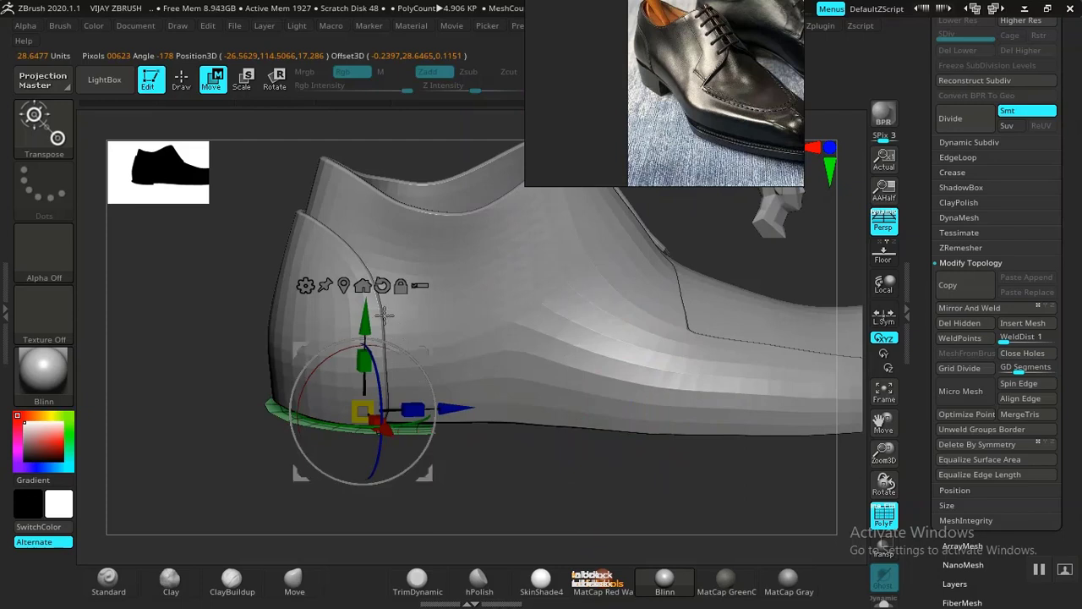
# Lower the heel piece slightly below the upper with the Move gizmo
pyautogui.moveTo(364, 325); pyautogui.dragTo(364, 336)
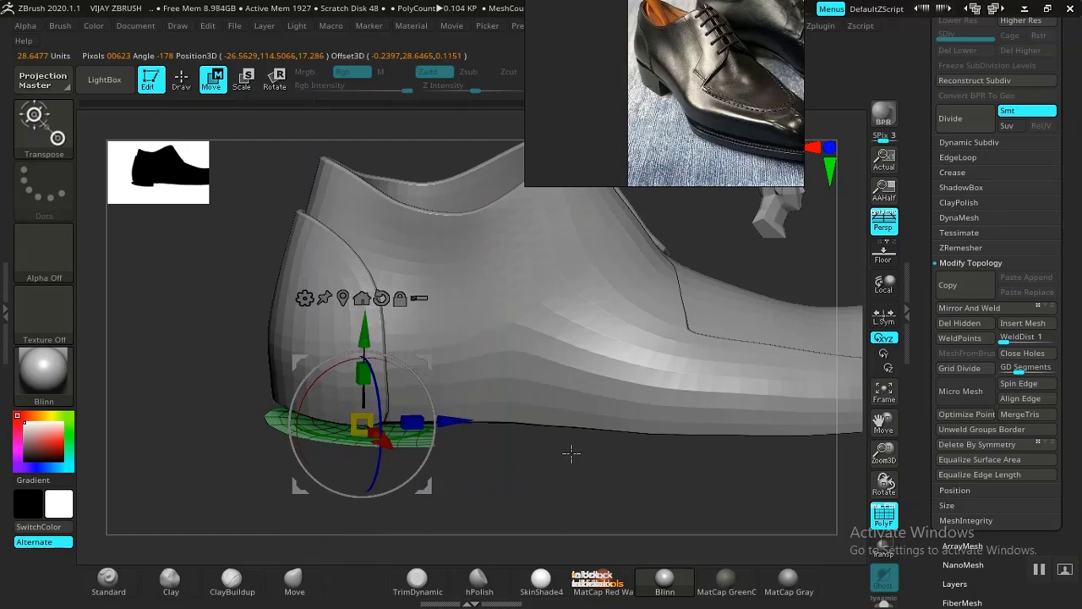
pyautogui.moveTo(571, 454); pyautogui.dragTo(732, 373)
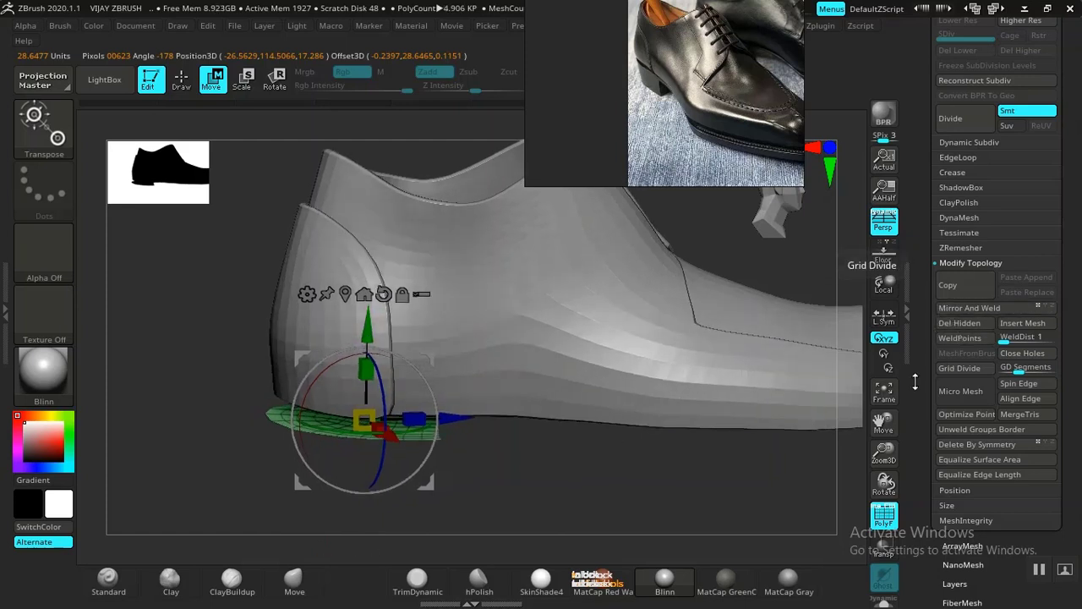
pyautogui.press('q')
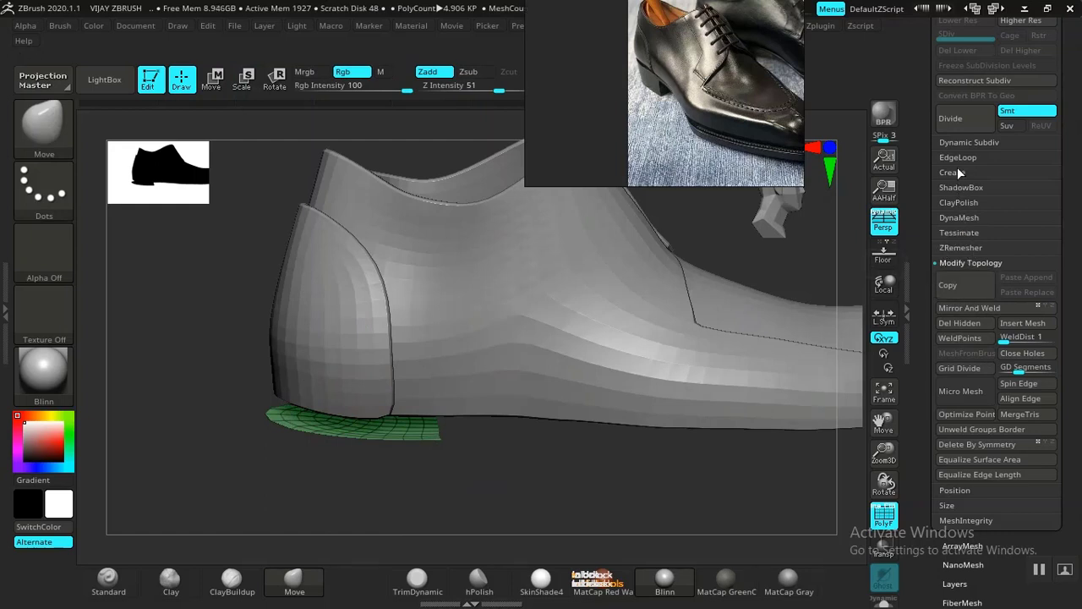
# Show the sole subtool and raise the heel piece slightly so it sits against the sole's underside
pyautogui.scroll(3, 929, 263)
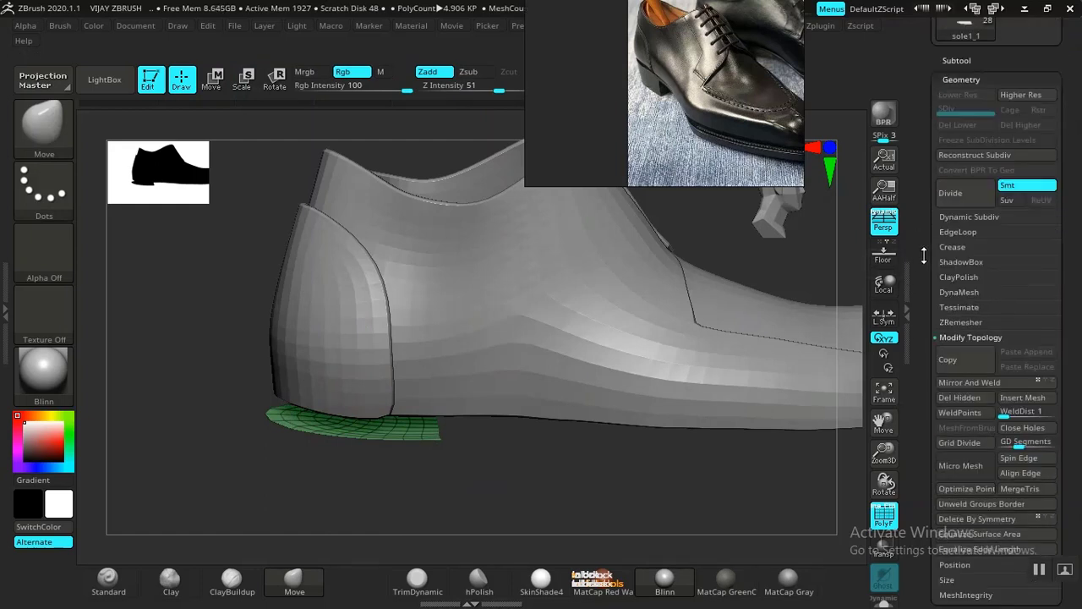
pyautogui.click(958, 60)
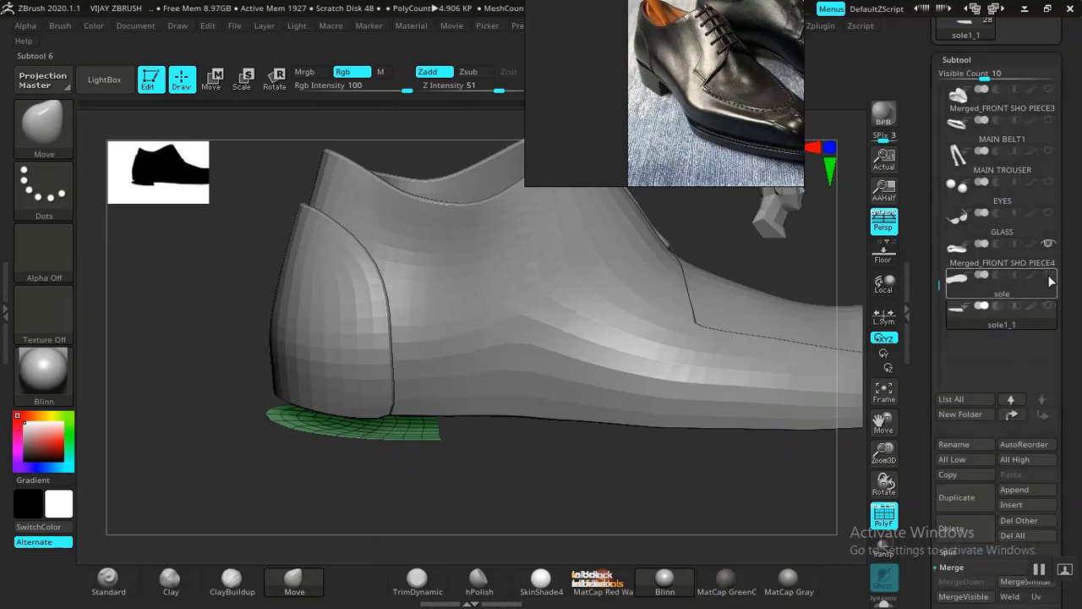
pyautogui.click(1048, 274)
pyautogui.moveTo(425, 447); pyautogui.dragTo(487, 479)
pyautogui.press('w')
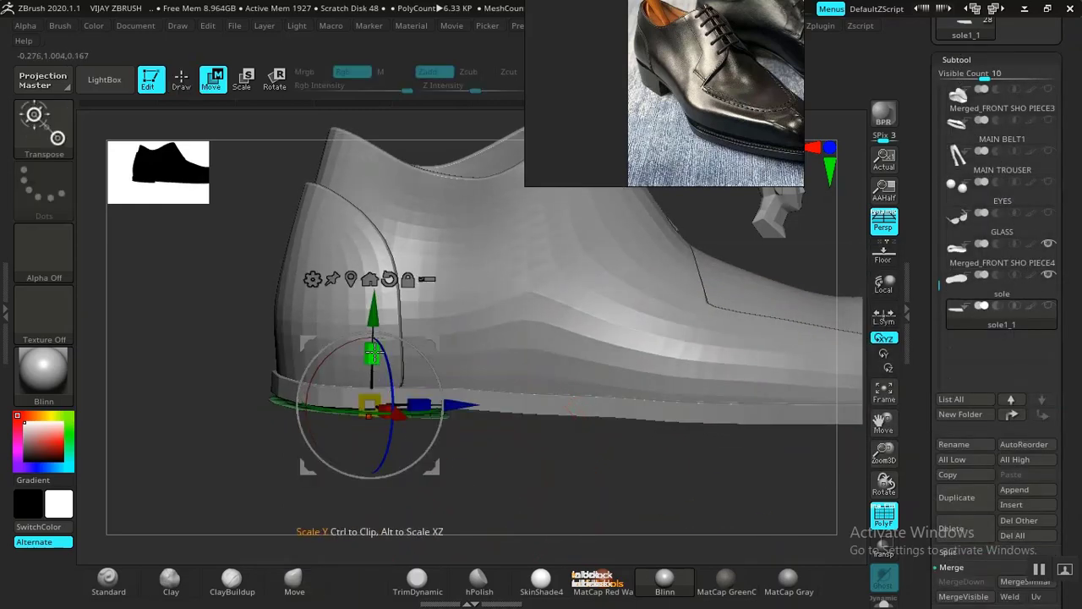
pyautogui.moveTo(373, 311); pyautogui.dragTo(374, 301)
pyautogui.press('q')
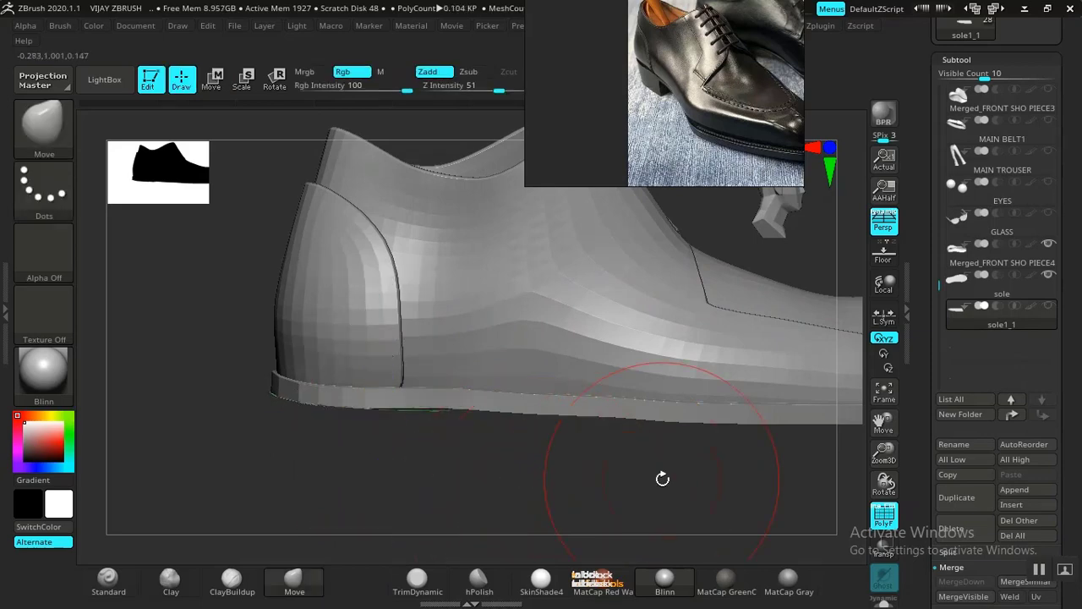
# Thicken the heel piece with Panel Loops, using 4 loops and a Bevel of 0
pyautogui.scroll(-5, 930, 439)
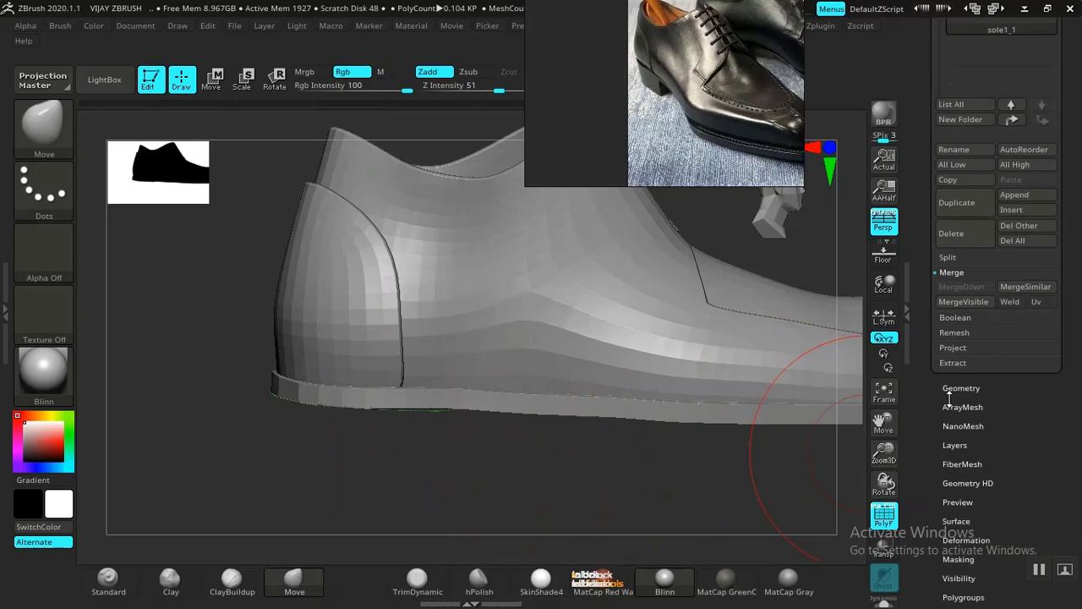
pyautogui.click(950, 391)
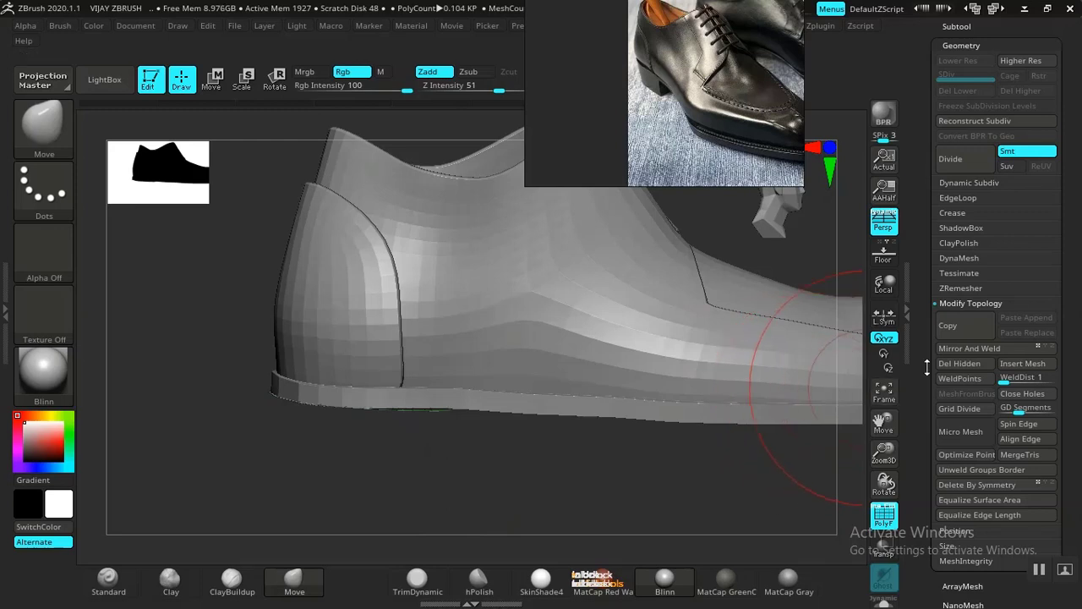
pyautogui.click(962, 198)
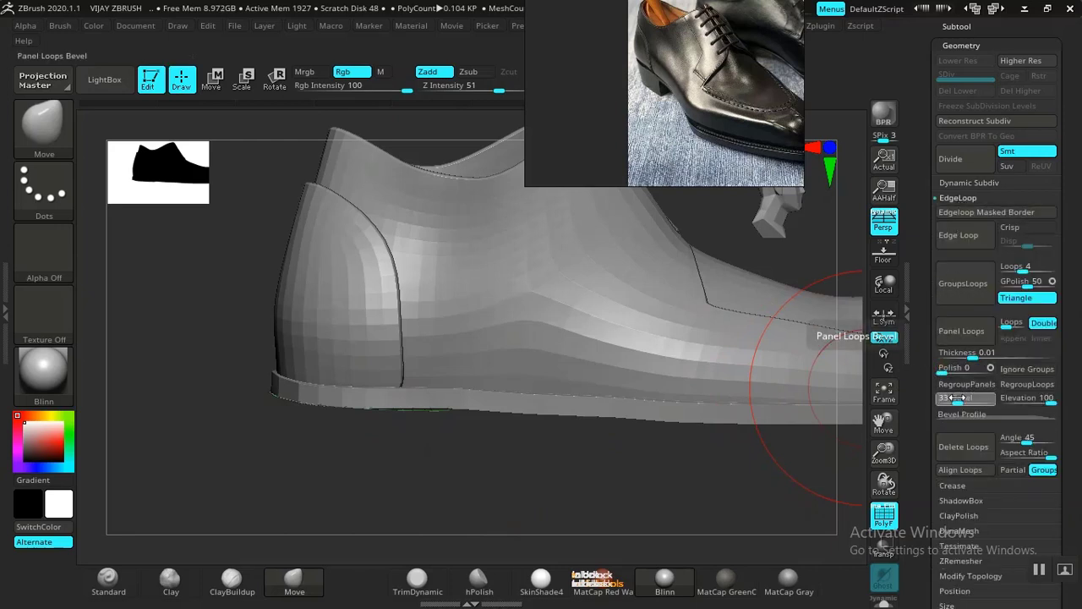
pyautogui.moveTo(964, 397); pyautogui.dragTo(939, 398)
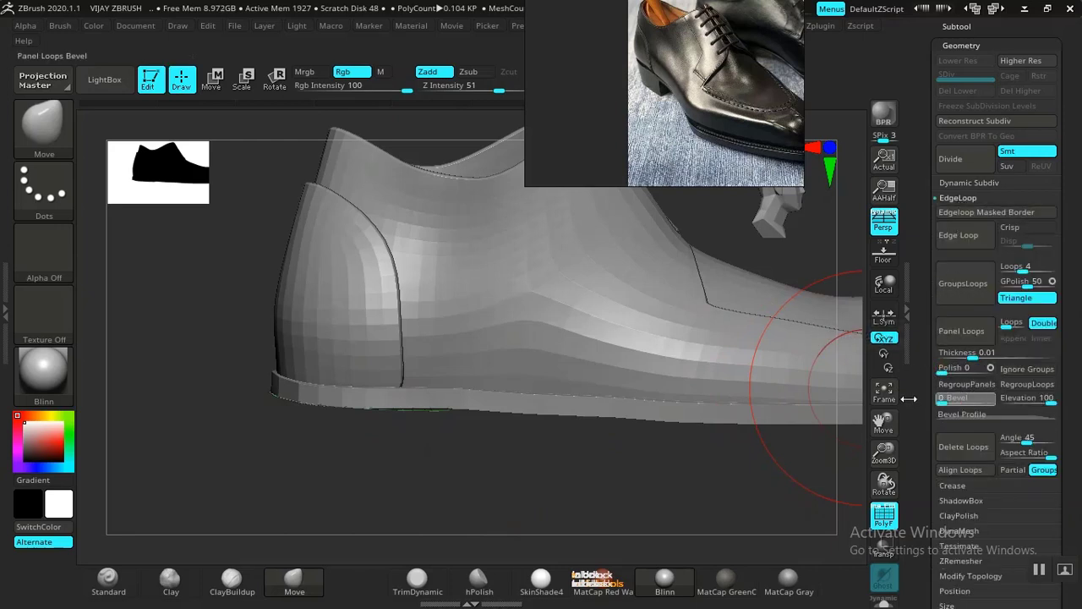
pyautogui.click(1006, 325)
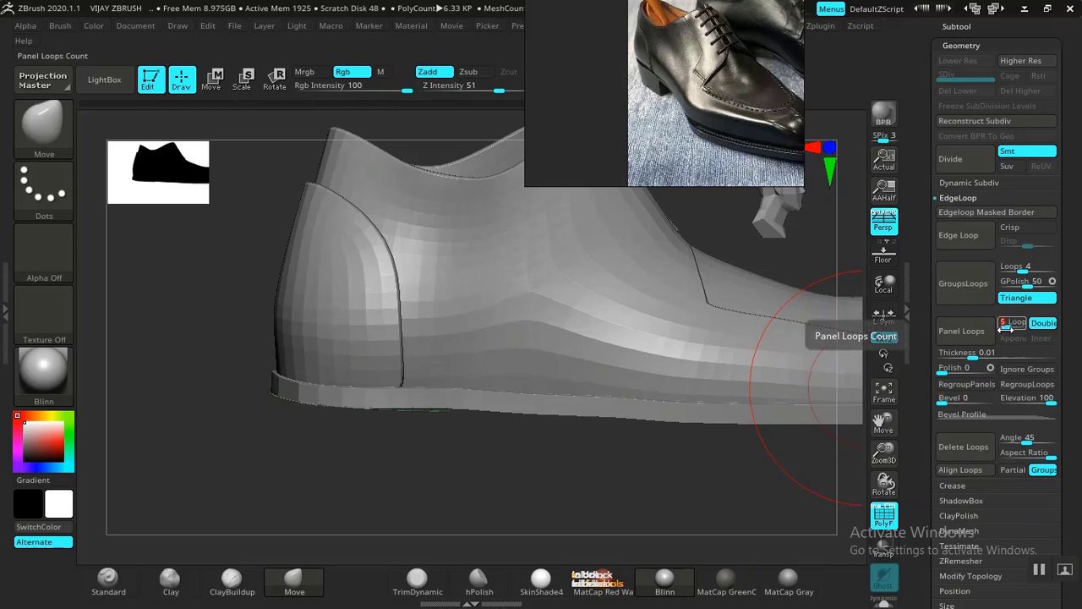
pyautogui.write('4')
pyautogui.press('Return')
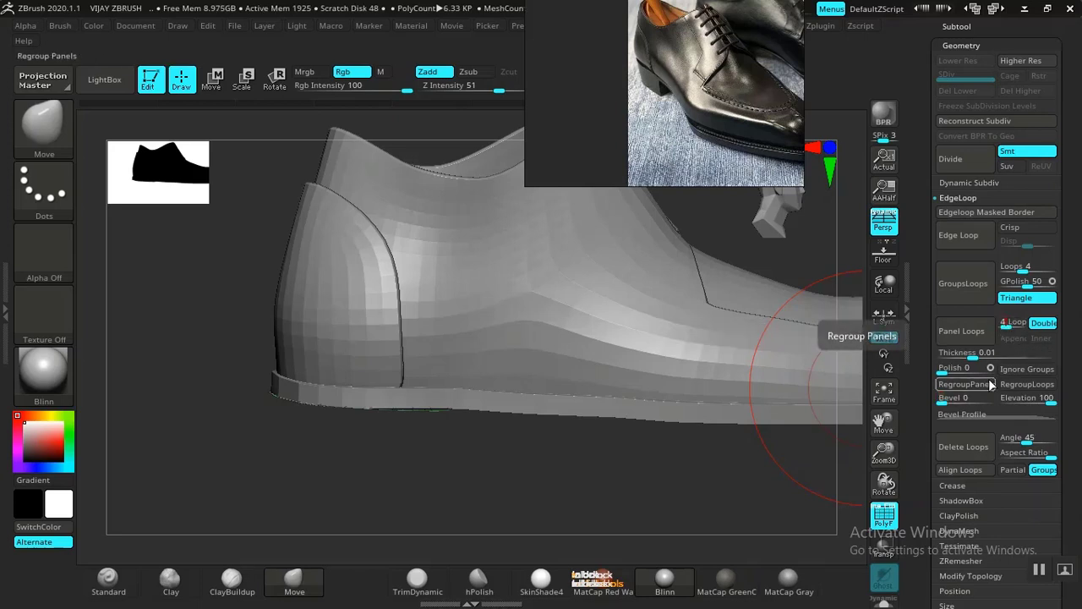
pyautogui.click(970, 333)
# Scale the heel along Y by about 2.34 to make it taller beneath the sole
pyautogui.moveTo(545, 484)
pyautogui.mouseDown()
pyautogui.moveTo(551, 462)
pyautogui.moveTo(535, 470)
pyautogui.mouseUp()
pyautogui.press('w')
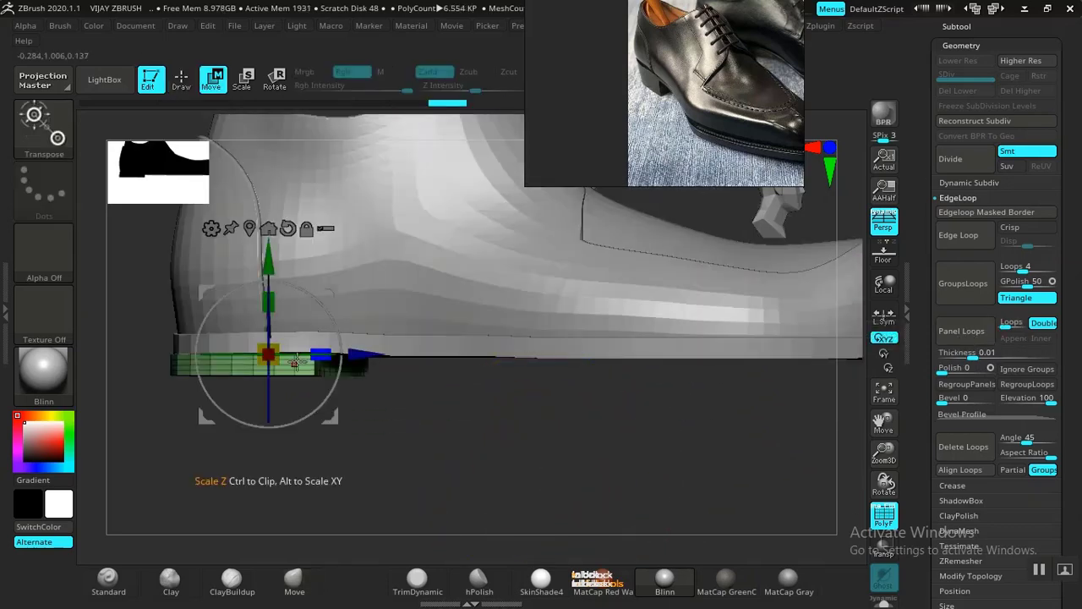
pyautogui.moveTo(278, 302); pyautogui.dragTo(290, 200)
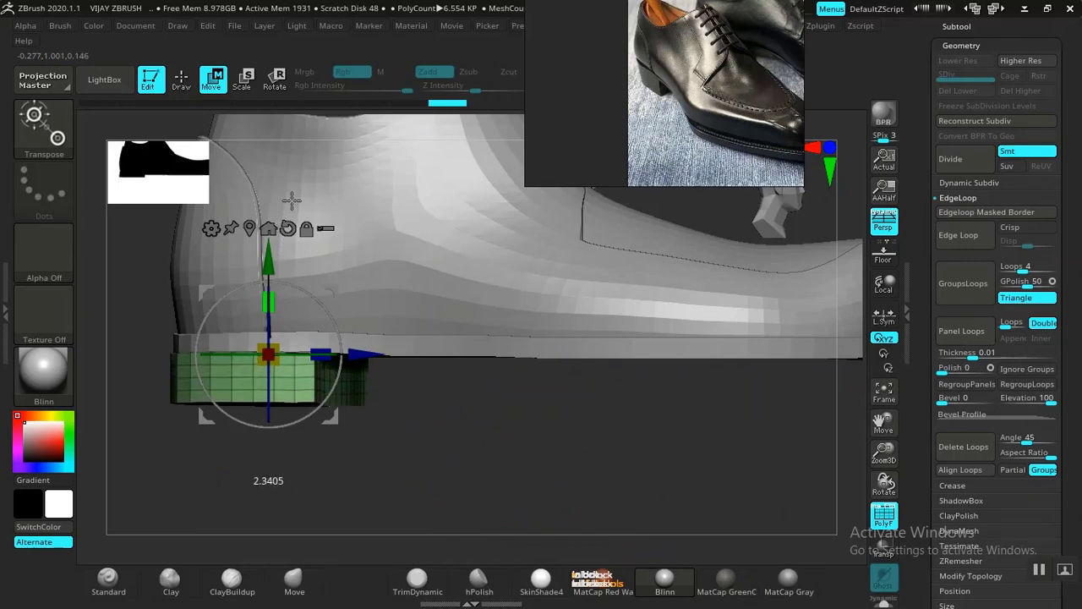
# Examine the heel's height and proportions against the whole shoe from the side
pyautogui.moveTo(533, 459)
pyautogui.keyDown('alt'); pyautogui.mouseDown()
pyautogui.moveTo(502, 447)
pyautogui.moveTo(514, 467)
pyautogui.mouseUp(); pyautogui.keyUp('alt')
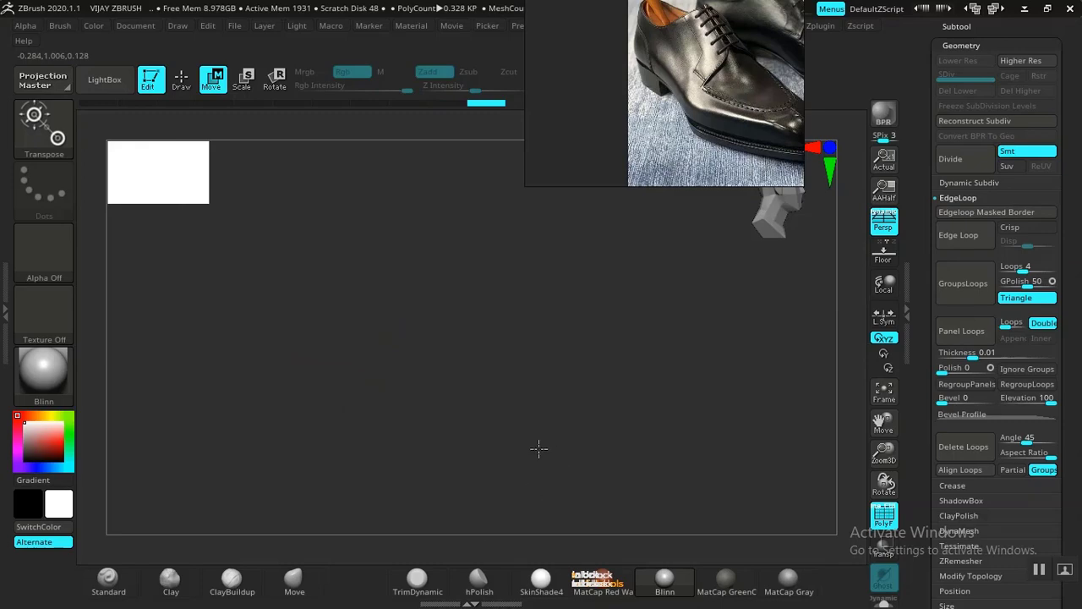
pyautogui.press('f')
pyautogui.press('f')
pyautogui.press('f')
pyautogui.moveTo(533, 513); pyautogui.dragTo(542, 524)
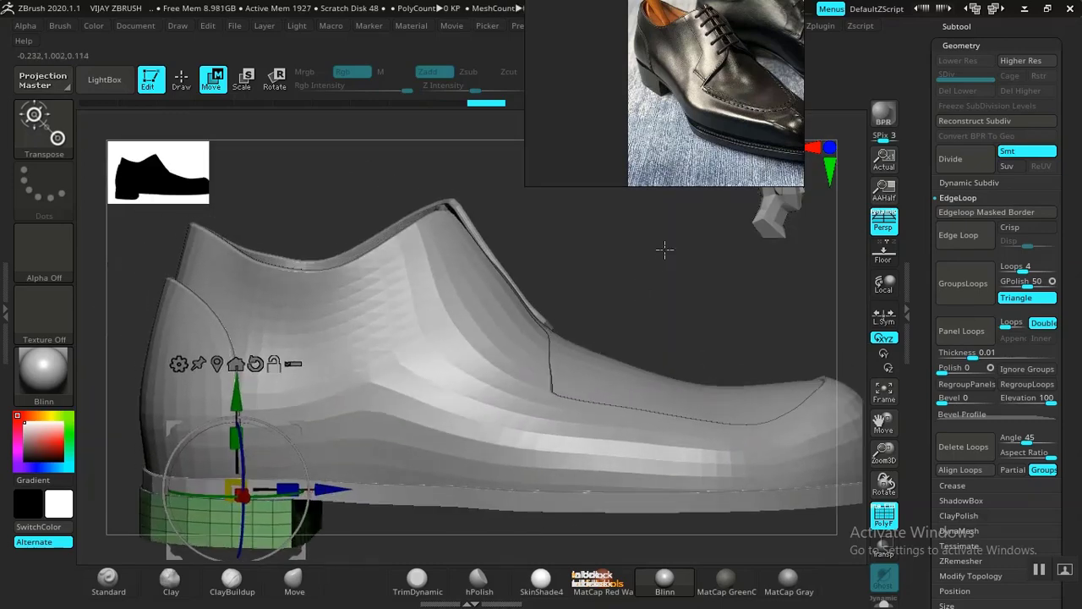
pyautogui.keyDown('alt'); pyautogui.moveTo(665, 249); pyautogui.dragTo(490, 488); pyautogui.keyUp('alt')
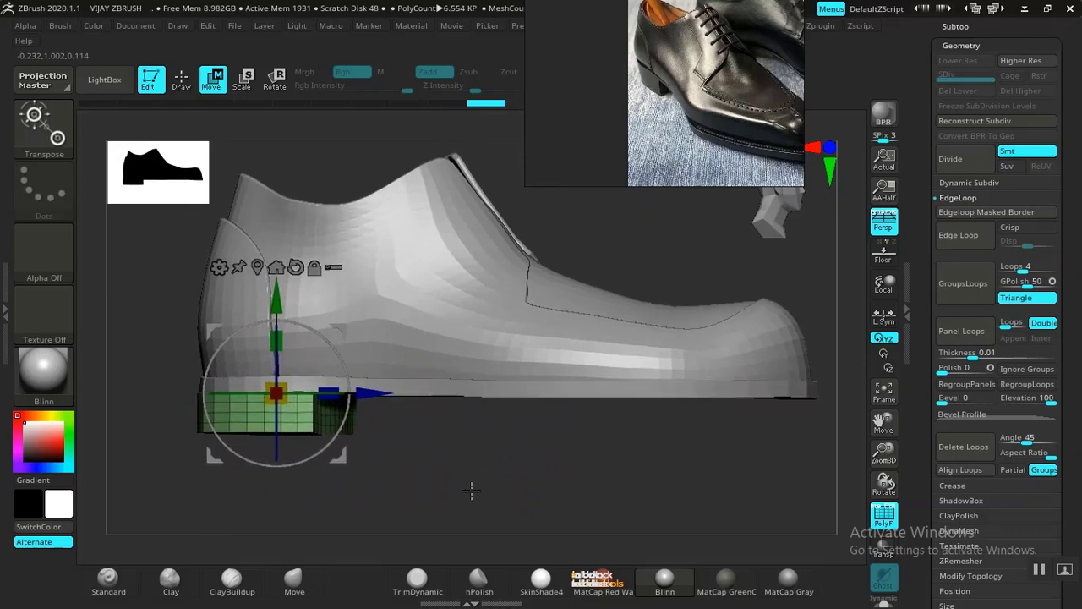
pyautogui.keyDown('alt'); pyautogui.moveTo(489, 484); pyautogui.dragTo(510, 365); pyautogui.keyUp('alt')
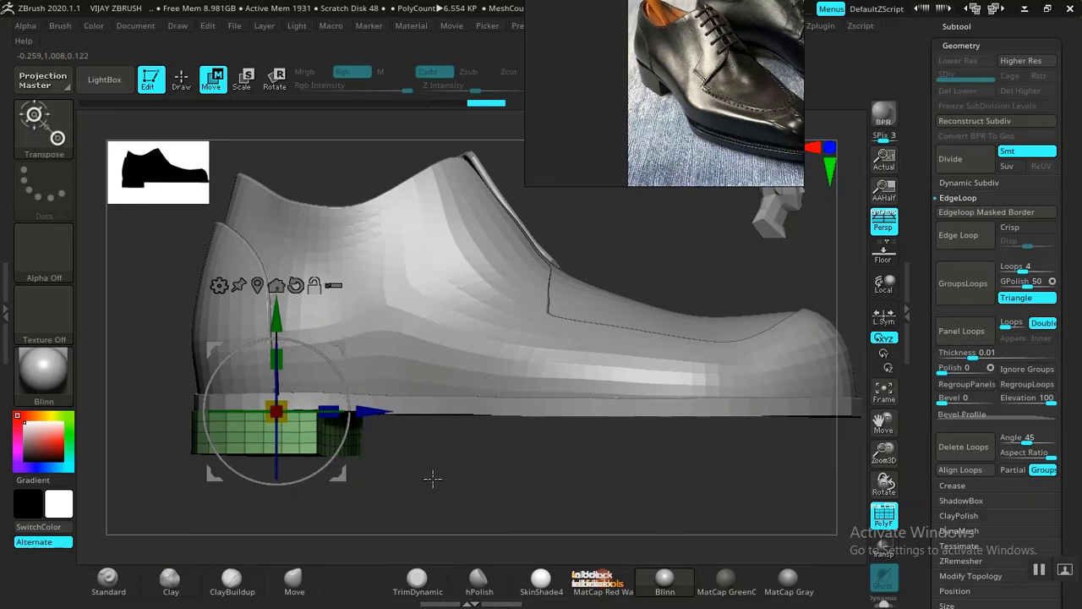
pyautogui.moveTo(432, 478)
pyautogui.mouseDown()
pyautogui.moveTo(424, 456)
pyautogui.moveTo(428, 491)
pyautogui.moveTo(448, 489)
pyautogui.mouseUp()
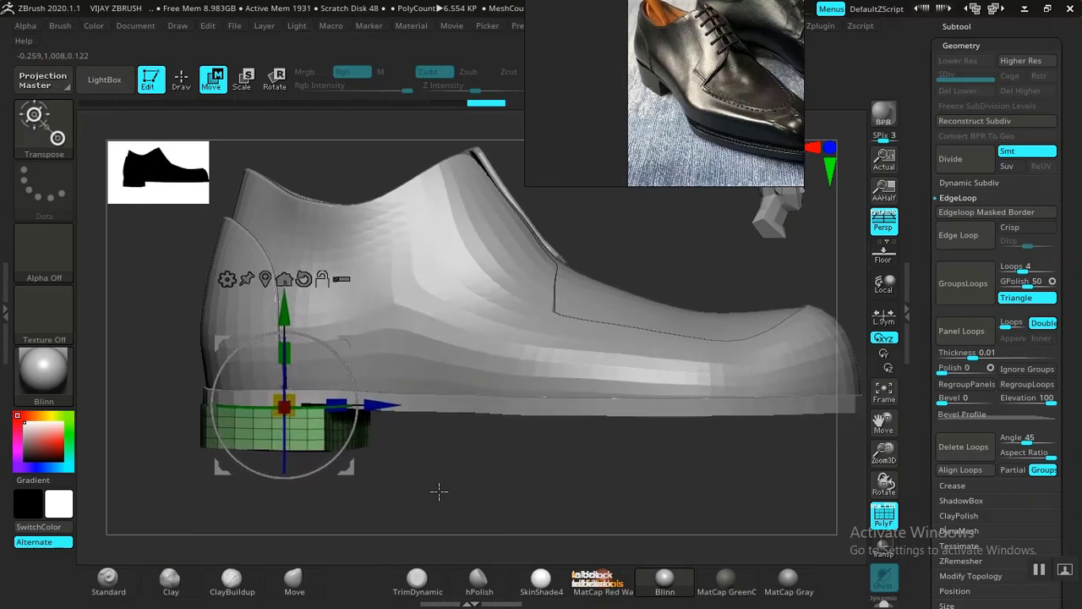
# Try subdividing the heel to level 3 with the polyframe off, checking its smoothed shape, and undo the subdivisions
pyautogui.hotkey('shift', 'f')
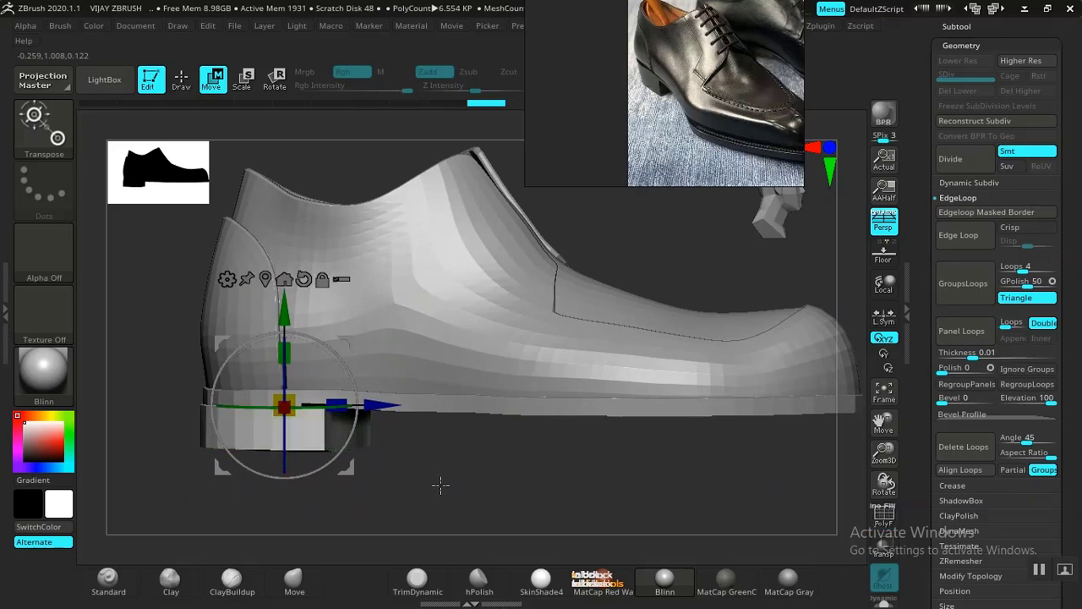
pyautogui.press('q')
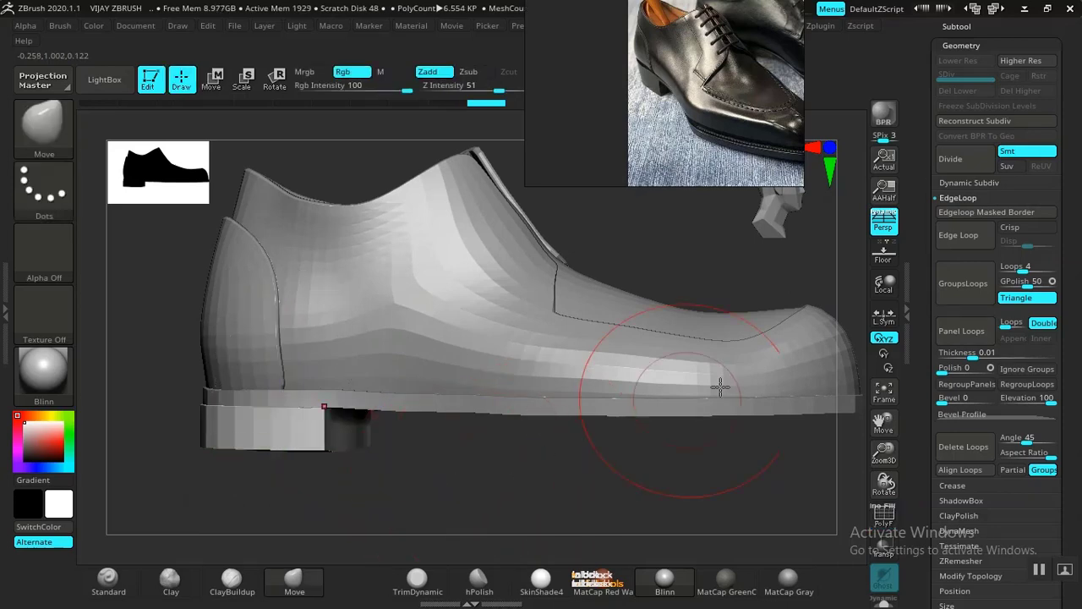
pyautogui.click(953, 161)
pyautogui.moveTo(510, 473); pyautogui.dragTo(526, 490)
pyautogui.hotkey('ctrl', 'd')
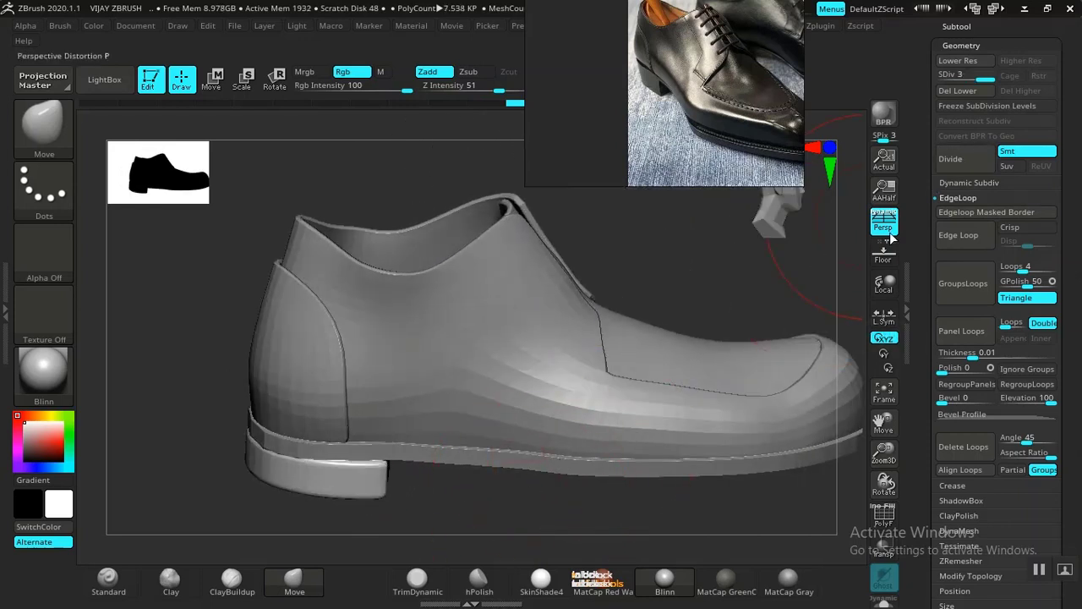
pyautogui.moveTo(557, 514)
pyautogui.mouseDown()
pyautogui.moveTo(583, 445)
pyautogui.moveTo(561, 482)
pyautogui.moveTo(521, 476)
pyautogui.moveTo(581, 469)
pyautogui.mouseUp()
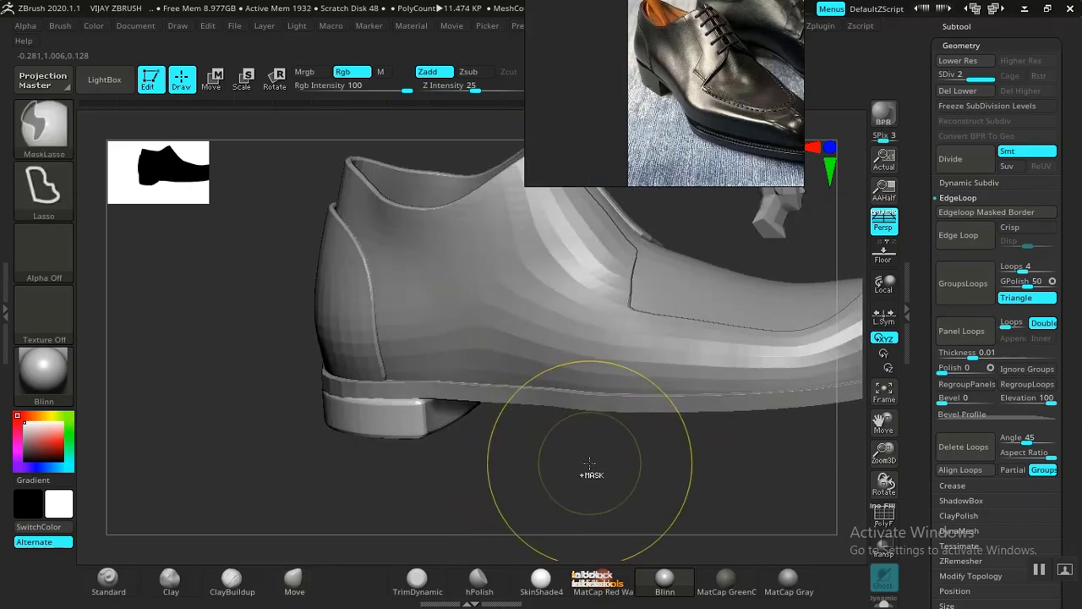
pyautogui.hotkey('ctrl', 'z')
pyautogui.hotkey('ctrl', 'z')
pyautogui.hotkey('shift', 'f')
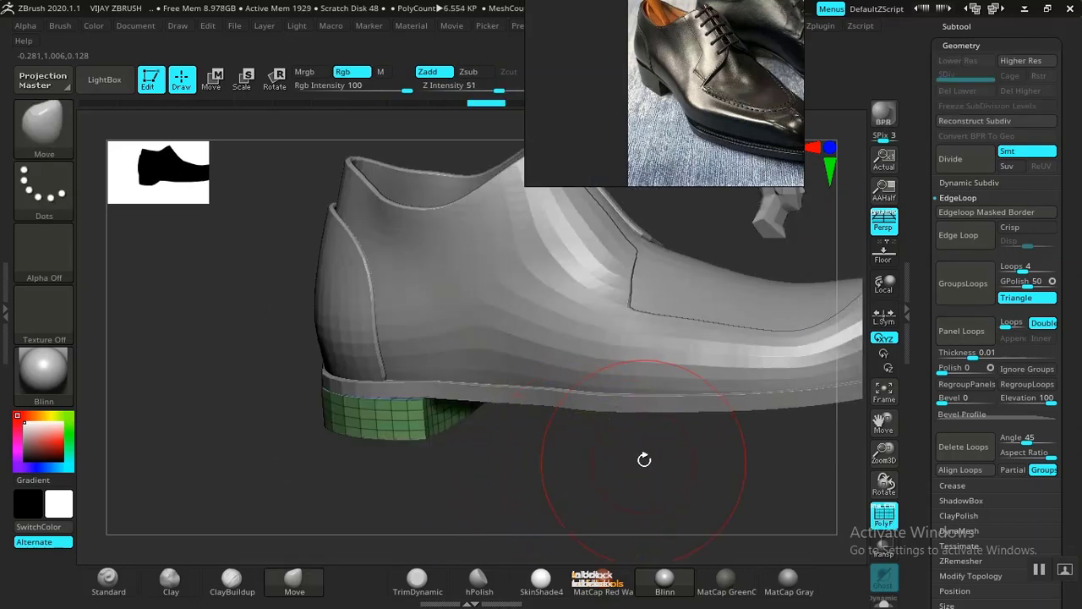
# Isolate the heel in Solo mode and activate the ZModeler brush for editing the polygons around its front corner
pyautogui.click(883, 600)
pyautogui.moveTo(623, 431)
pyautogui.mouseDown()
pyautogui.moveTo(633, 404)
pyautogui.moveTo(640, 469)
pyautogui.moveTo(632, 442)
pyautogui.mouseUp()
pyautogui.press('space')
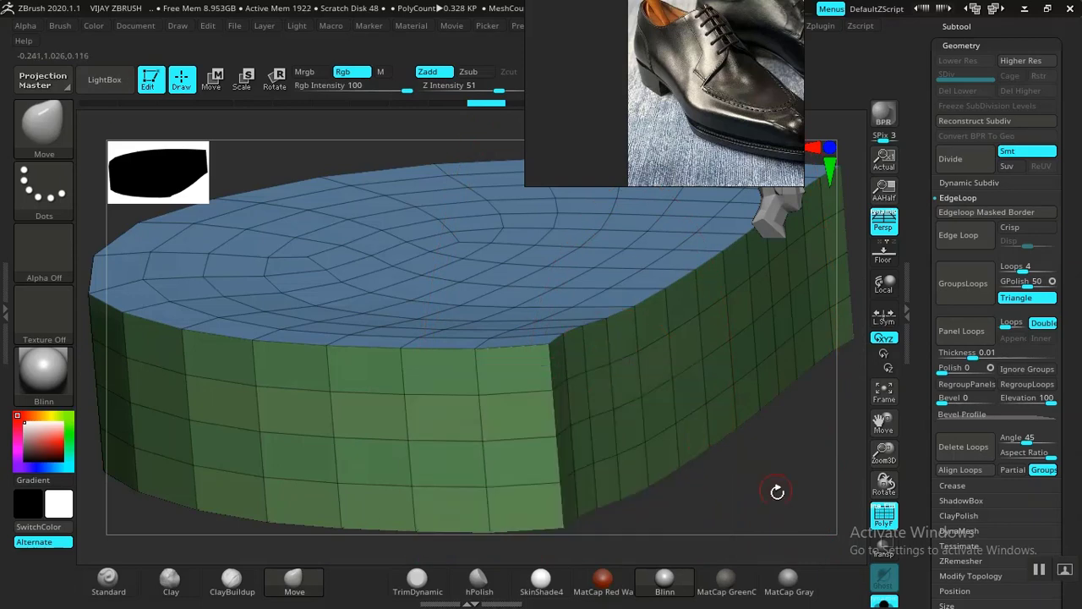
pyautogui.moveTo(777, 493); pyautogui.dragTo(519, 382)
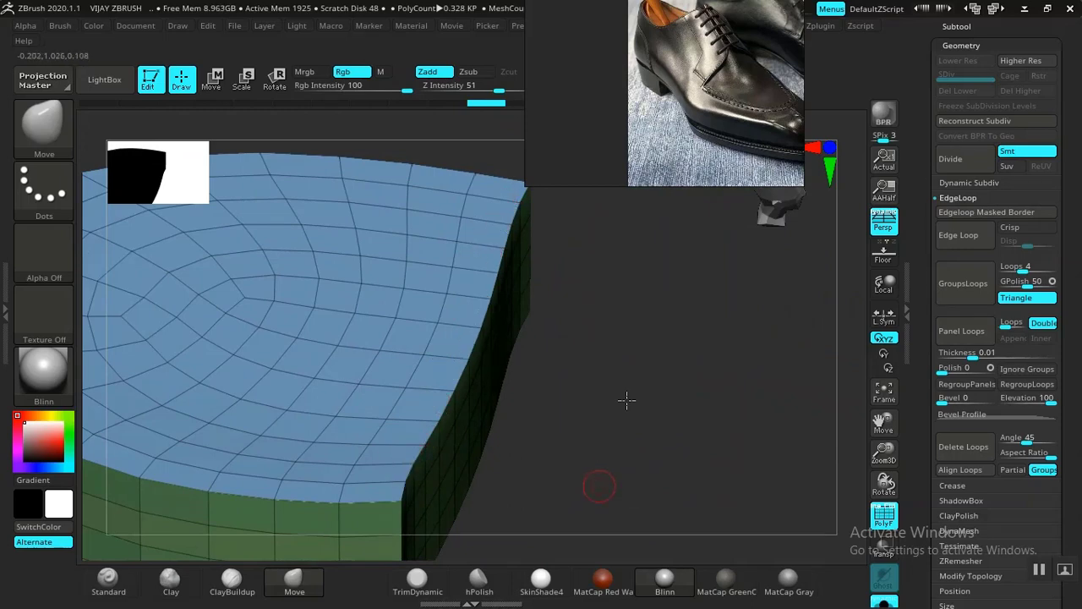
pyautogui.moveTo(626, 399); pyautogui.dragTo(604, 392)
pyautogui.moveTo(499, 451); pyautogui.dragTo(587, 404)
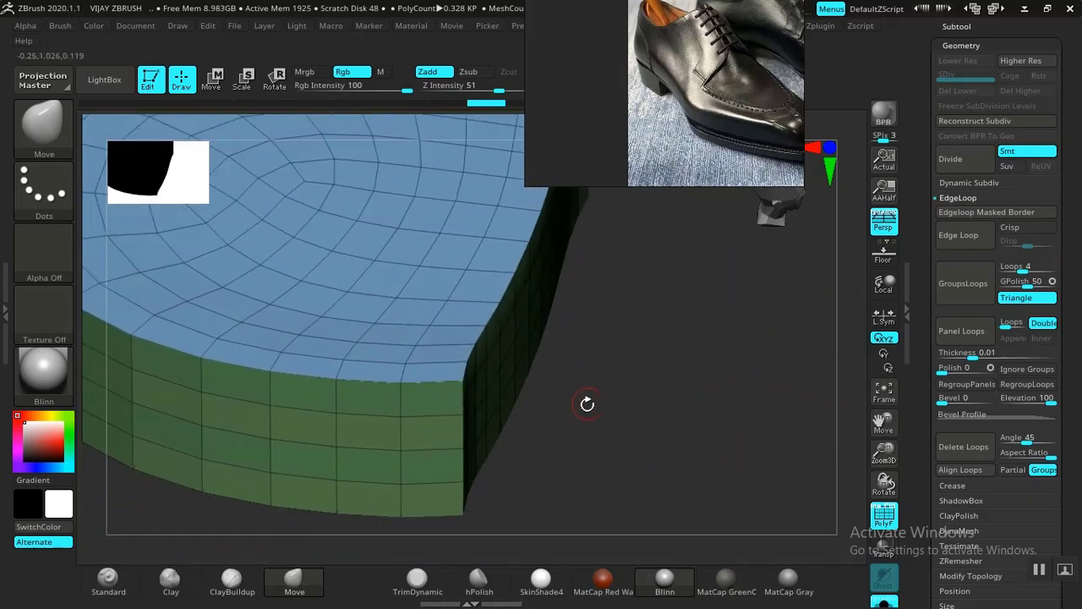
pyautogui.moveTo(524, 422); pyautogui.dragTo(531, 432)
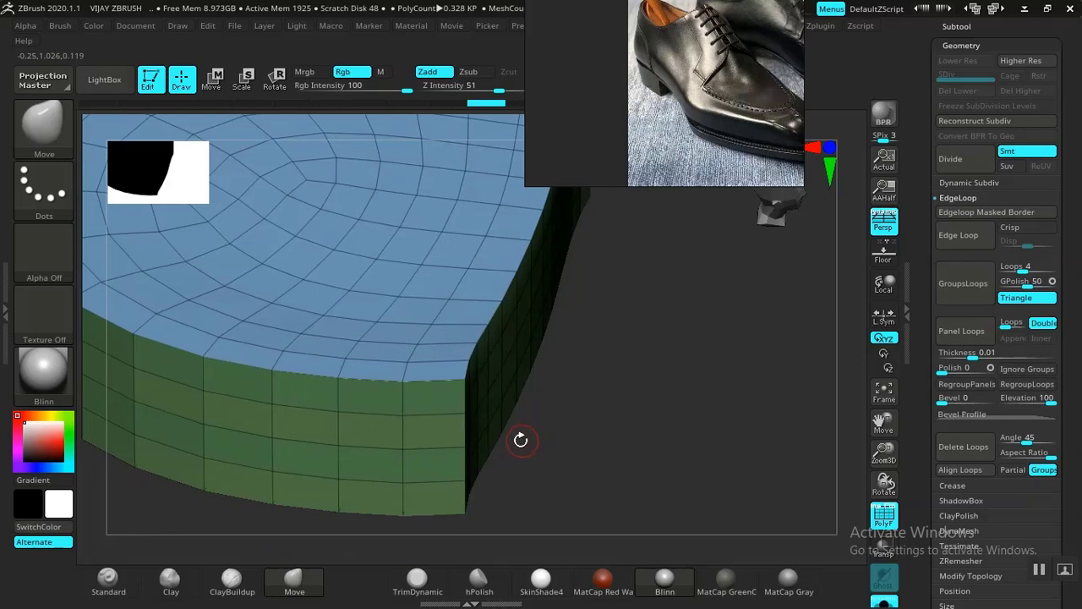
pyautogui.press('b')
pyautogui.press('m')
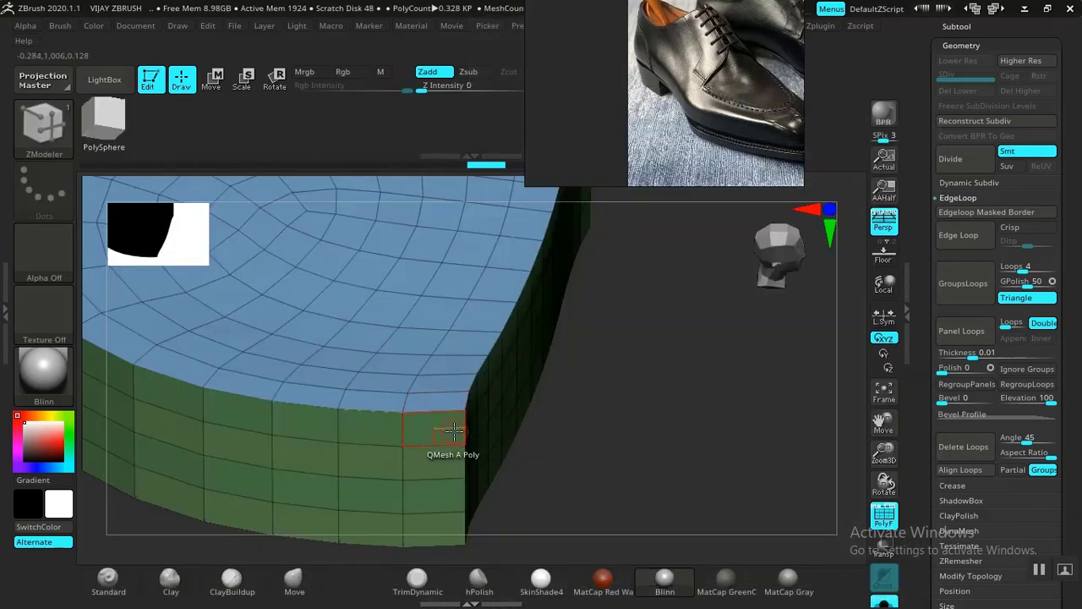
# Insert supporting edge loops close to the heel block's upper rim and on both sides of its front vertical corner
pyautogui.moveTo(398, 427); pyautogui.dragTo(402, 416)
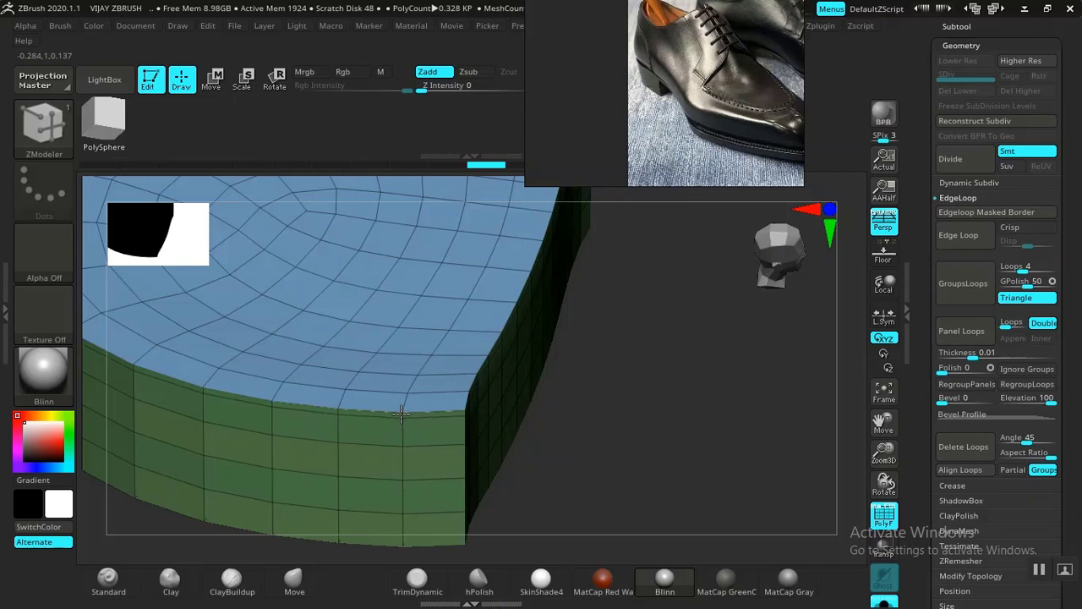
pyautogui.moveTo(609, 483); pyautogui.dragTo(563, 472)
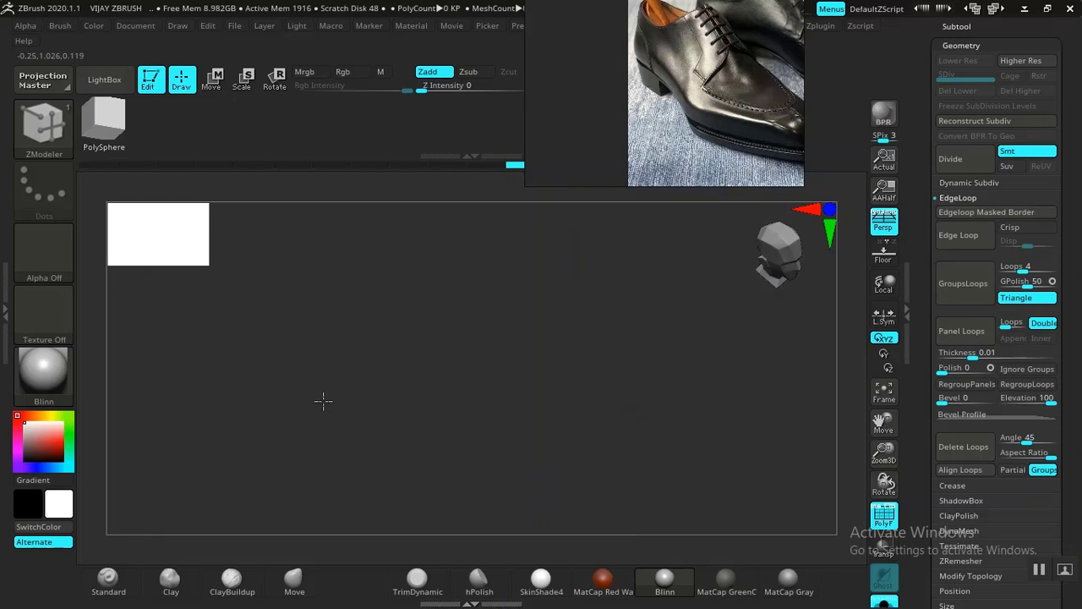
pyautogui.moveTo(398, 410); pyautogui.dragTo(507, 447)
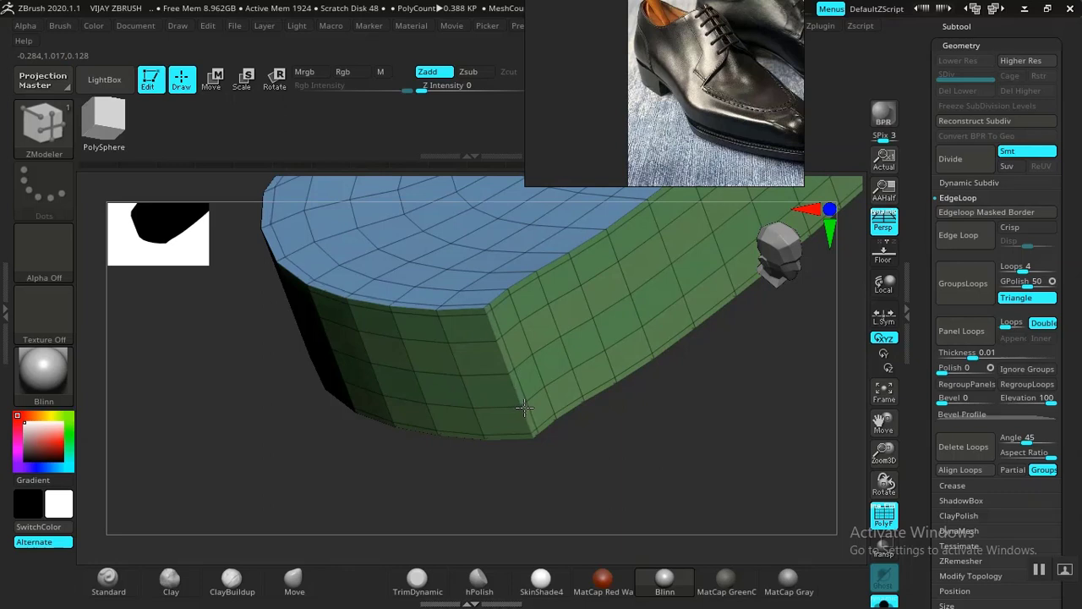
pyautogui.click(496, 375)
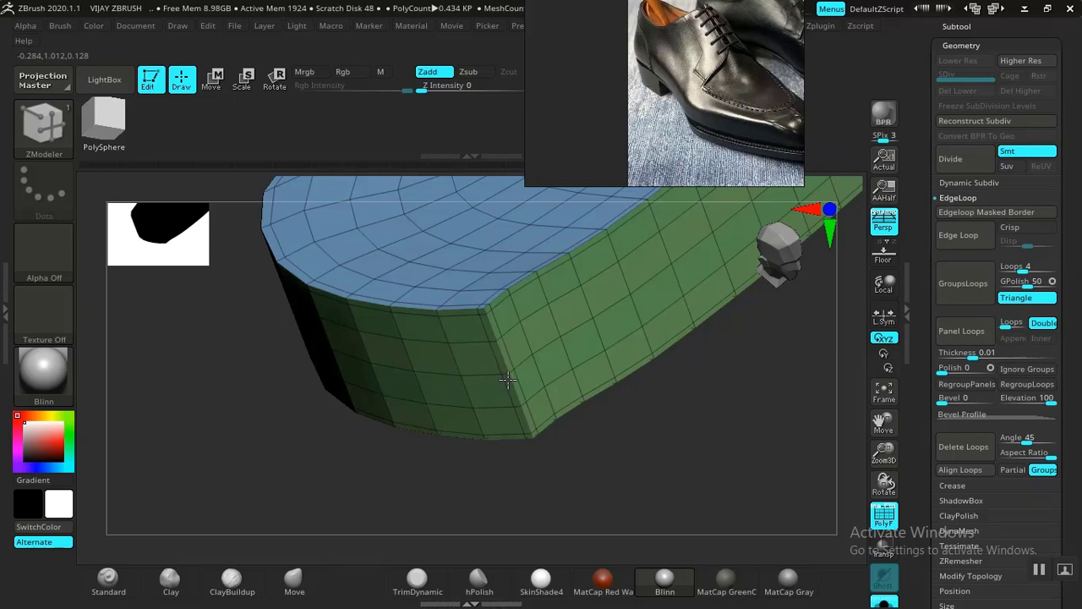
pyautogui.click(508, 380)
# Examine the heel block's edge loops from all sides and preview its shape with smooth subdivision and without the wireframe
pyautogui.keyDown('alt'); pyautogui.moveTo(688, 406); pyautogui.dragTo(486, 550); pyautogui.keyUp('alt')
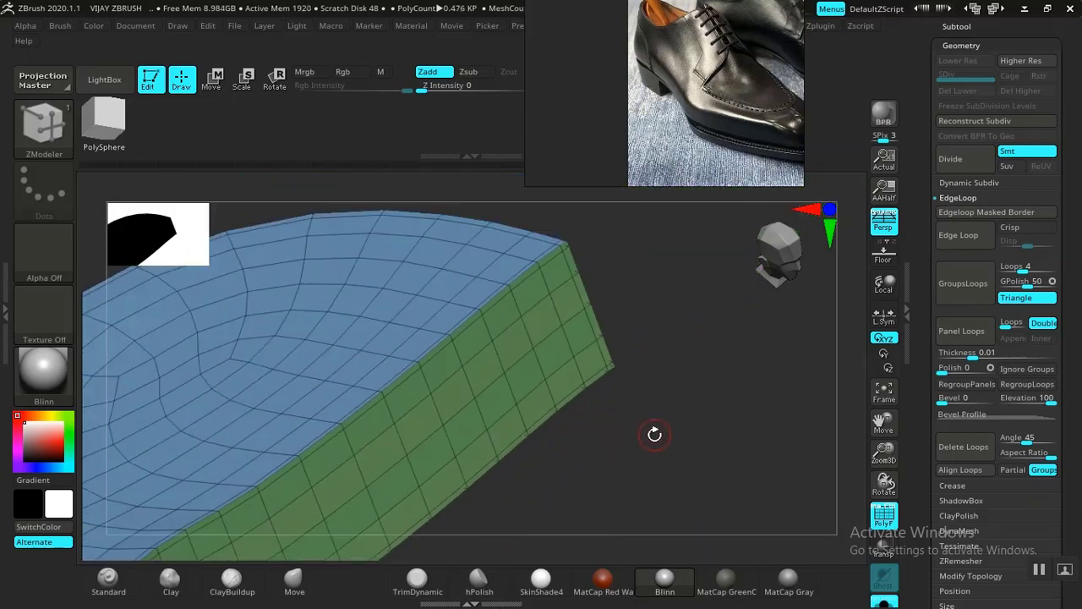
pyautogui.moveTo(643, 449); pyautogui.dragTo(554, 450)
pyautogui.moveTo(465, 393); pyautogui.dragTo(193, 430)
pyautogui.keyDown('alt'); pyautogui.moveTo(320, 429); pyautogui.dragTo(225, 474); pyautogui.keyUp('alt')
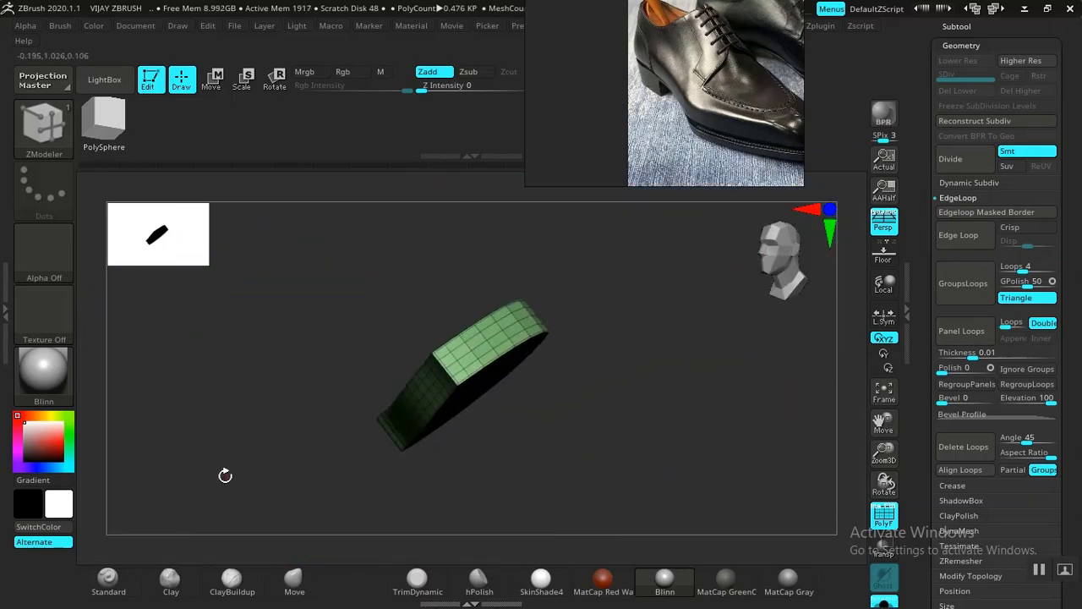
pyautogui.press('f')
pyautogui.moveTo(558, 424); pyautogui.dragTo(580, 466)
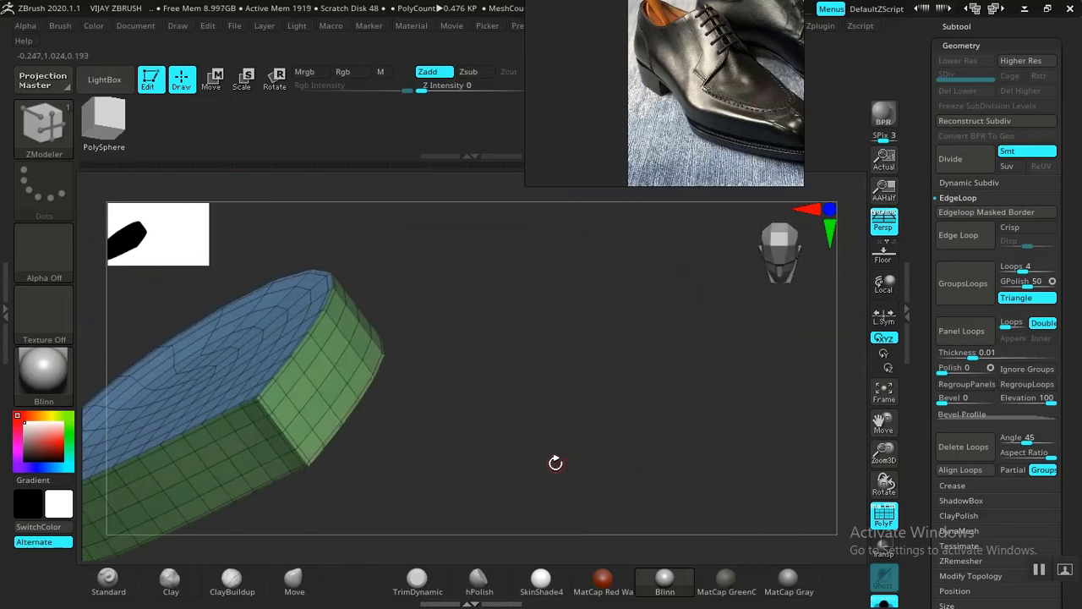
pyautogui.moveTo(449, 429); pyautogui.dragTo(582, 446)
pyautogui.moveTo(742, 478); pyautogui.dragTo(665, 446)
pyautogui.keyDown('alt'); pyautogui.moveTo(479, 439); pyautogui.dragTo(710, 379); pyautogui.keyUp('alt')
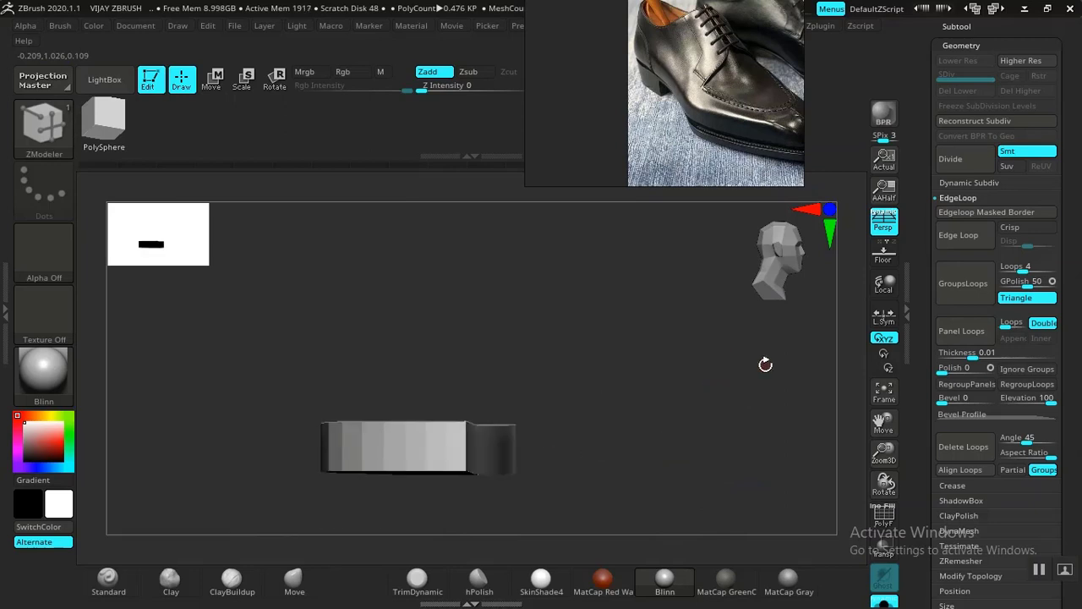
pyautogui.moveTo(696, 391); pyautogui.dragTo(677, 463)
pyautogui.hotkey('shift', 'd')
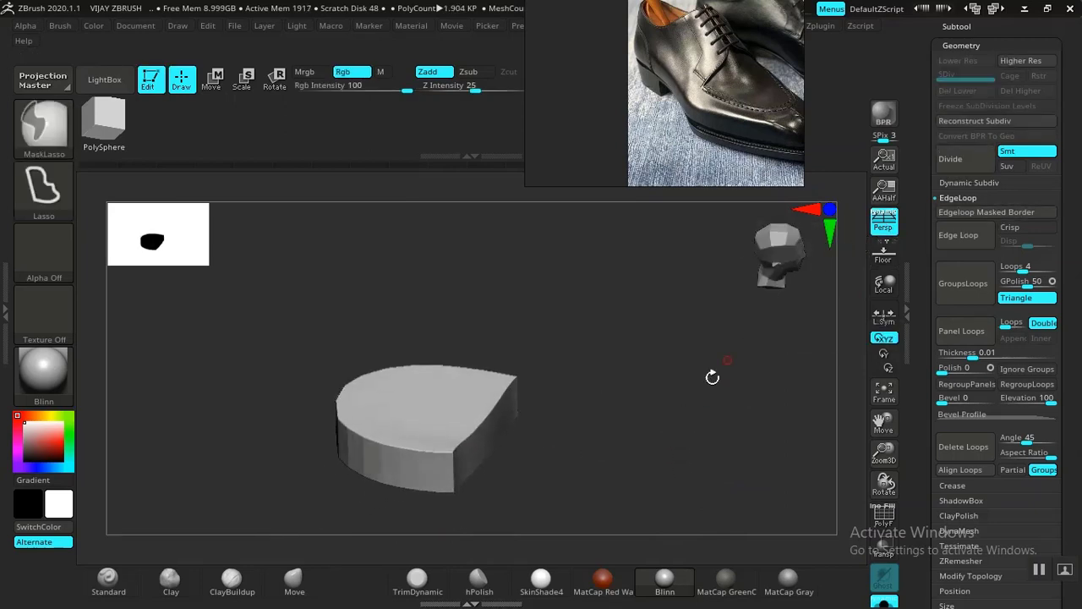
pyautogui.keyDown('alt'); pyautogui.moveTo(729, 422); pyautogui.dragTo(714, 433); pyautogui.keyUp('alt')
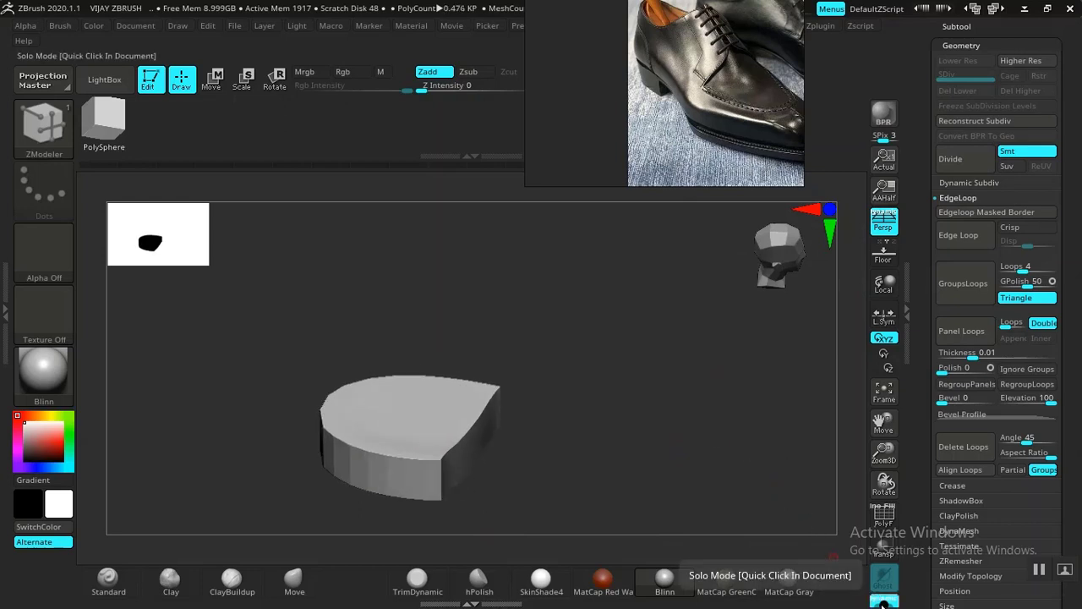
# Leave solo mode, select the sole subtool and make the sole1_1 heel piece visible
pyautogui.click(882, 602)
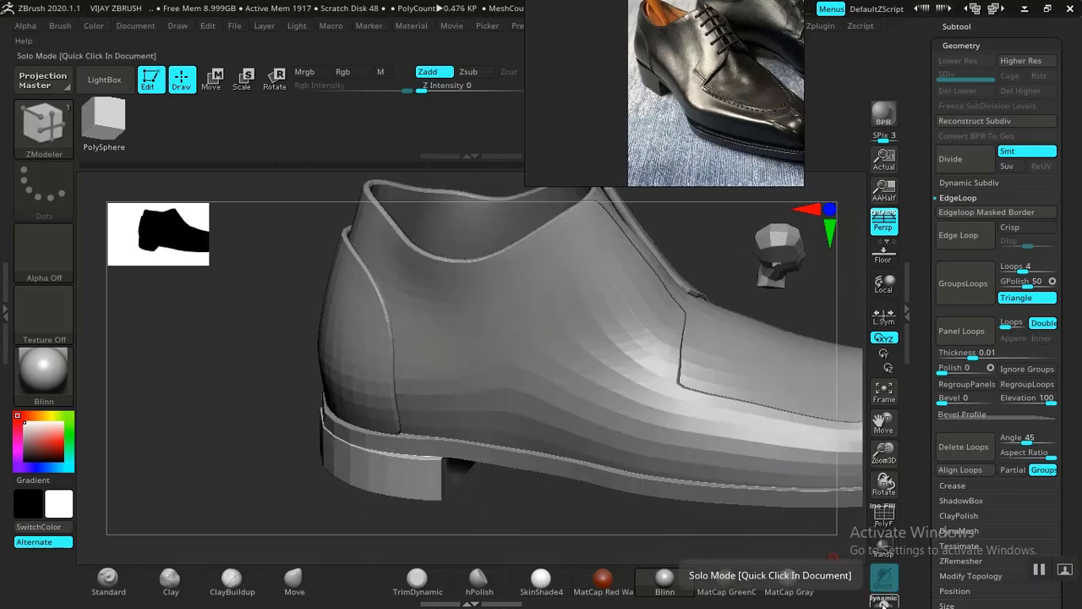
pyautogui.keyDown('alt'); pyautogui.click(585, 478); pyautogui.keyUp('alt')
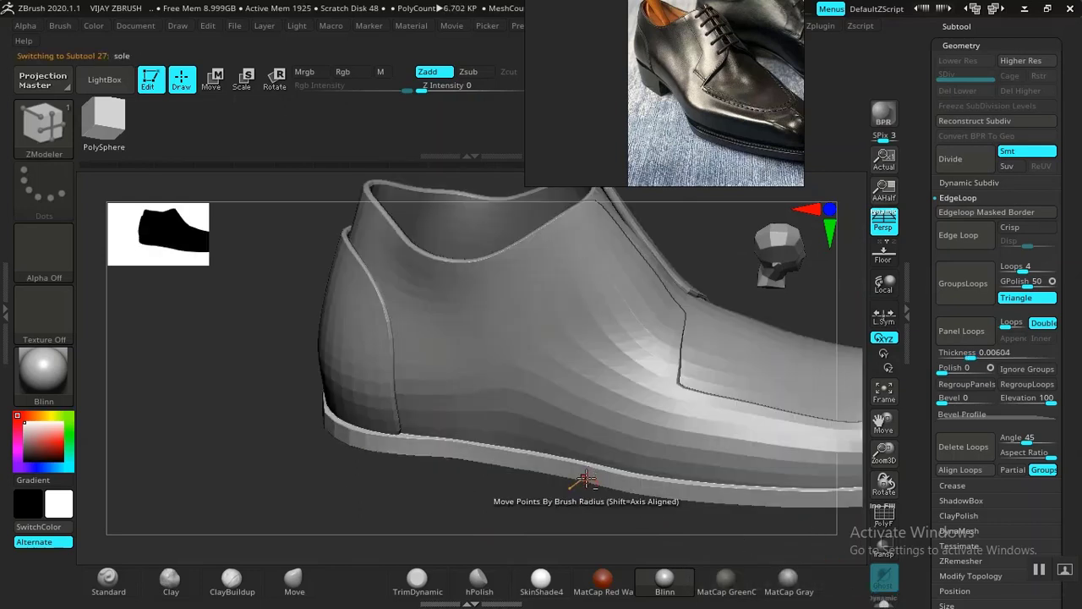
pyautogui.click(962, 28)
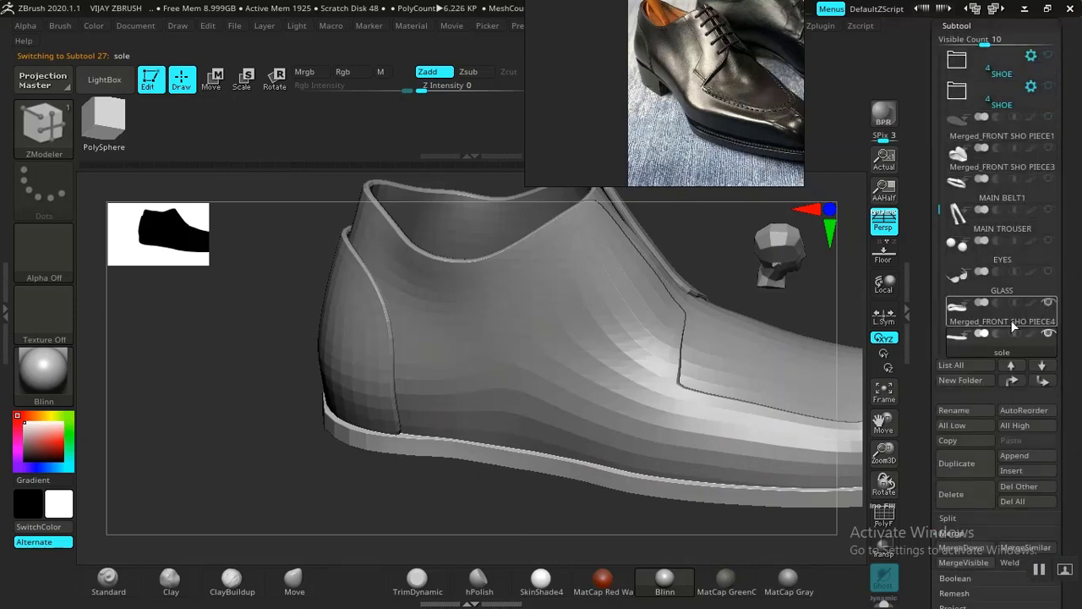
pyautogui.scroll(-3, 1014, 325)
pyautogui.click(1047, 271)
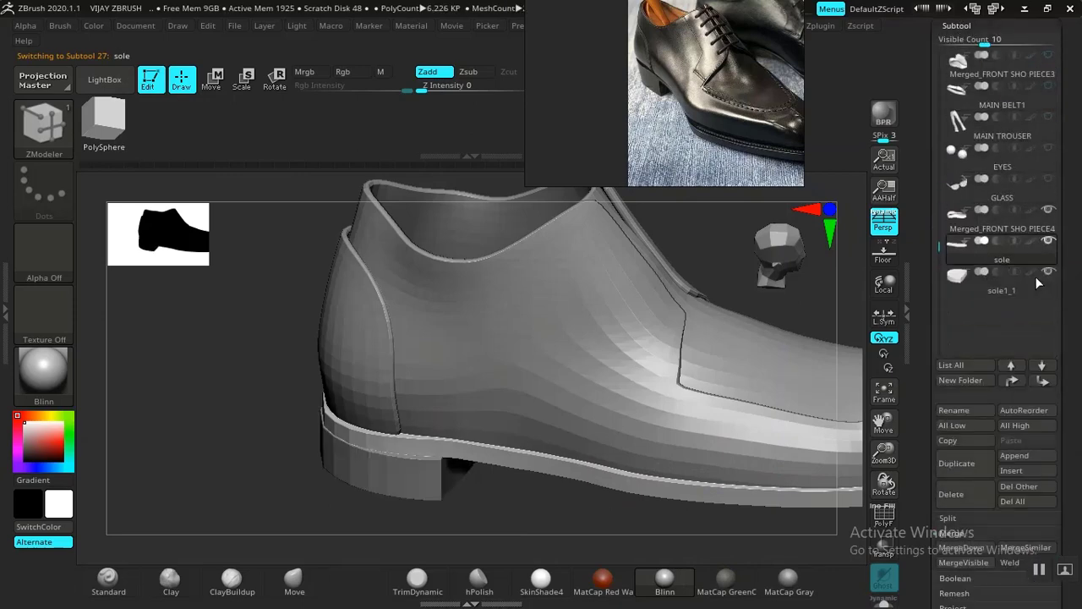
# Select the sole1_1 heel piece and nudge its front upper corner toward the sole with the Move brush
pyautogui.click(293, 581)
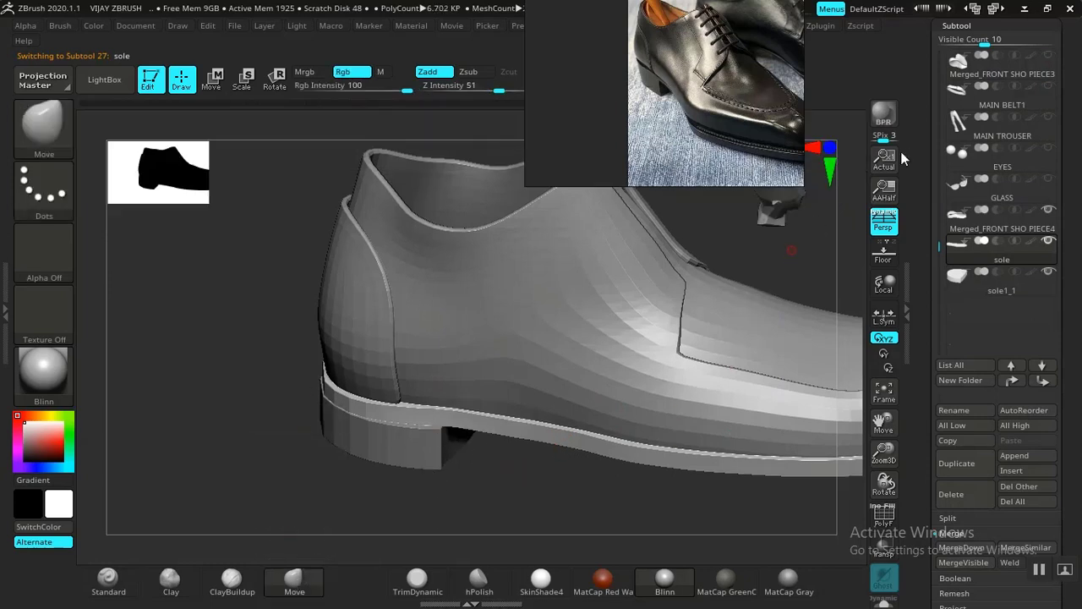
pyautogui.scroll(-3, 913, 397)
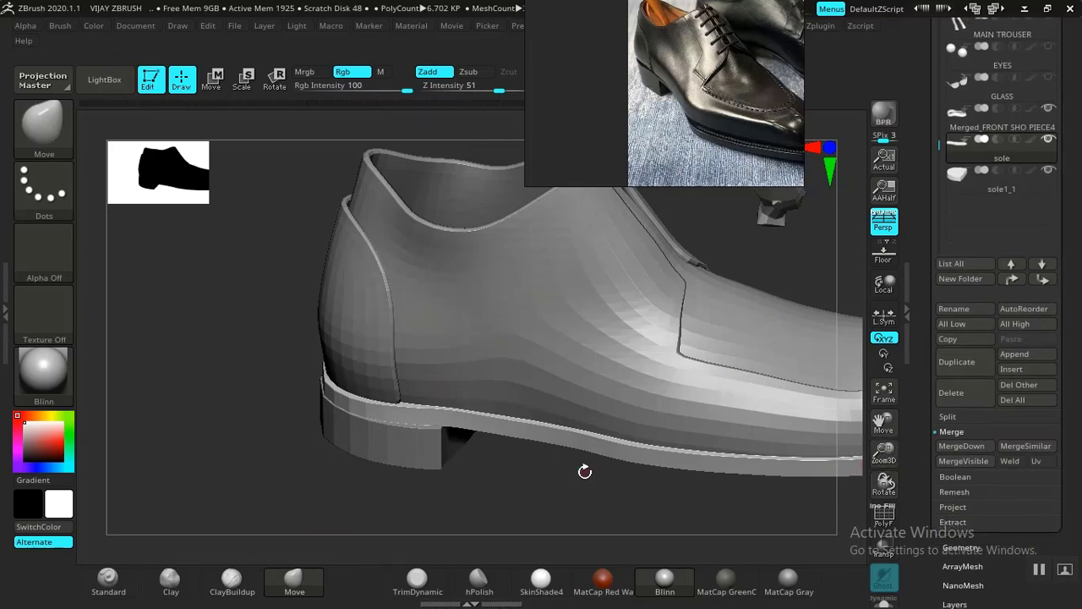
pyautogui.moveTo(584, 470); pyautogui.dragTo(529, 516)
pyautogui.moveTo(454, 408); pyautogui.dragTo(415, 434)
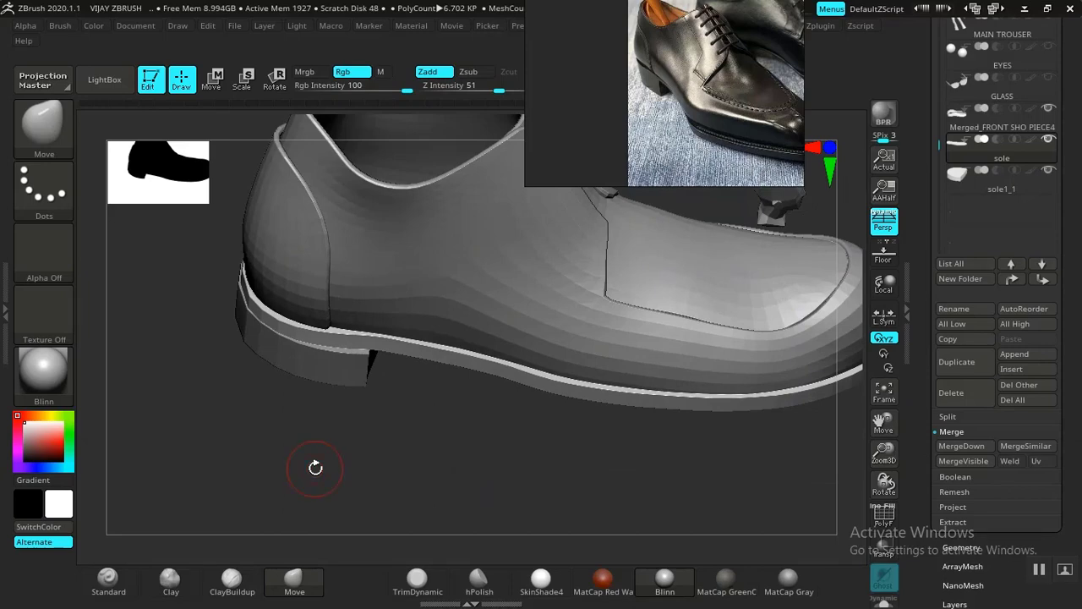
pyautogui.keyDown('alt'); pyautogui.click(354, 374); pyautogui.keyUp('alt')
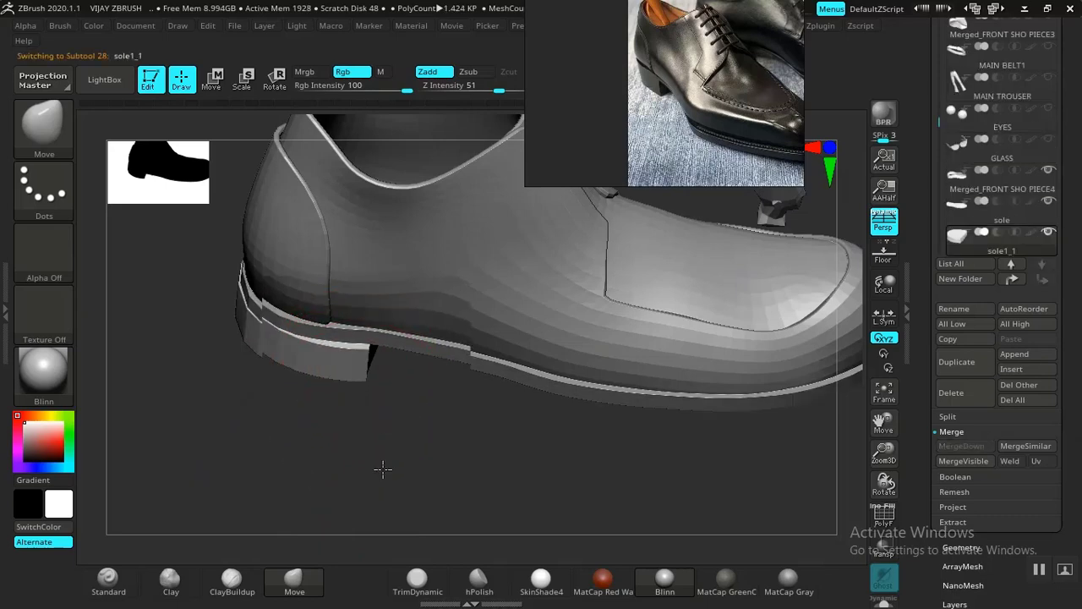
pyautogui.moveTo(380, 468); pyautogui.dragTo(556, 558)
pyautogui.keyDown('alt'); pyautogui.moveTo(330, 355); pyautogui.dragTo(511, 581); pyautogui.keyUp('alt')
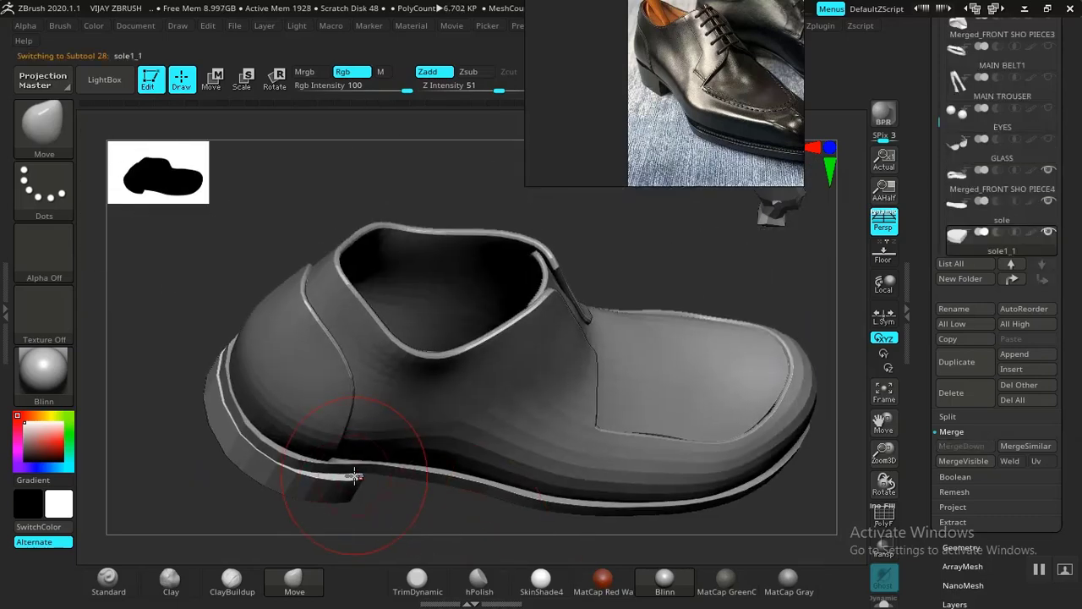
pyautogui.moveTo(350, 482); pyautogui.dragTo(348, 472)
# Adjust the heel's outline around its back and sides with the Move brush to follow the edge of the sole
pyautogui.keyDown('shift'); pyautogui.moveTo(458, 172); pyautogui.dragTo(457, 251); pyautogui.keyUp('shift')
pyautogui.press('f')
pyautogui.keyDown('alt'); pyautogui.moveTo(220, 411); pyautogui.dragTo(212, 519); pyautogui.keyUp('alt')
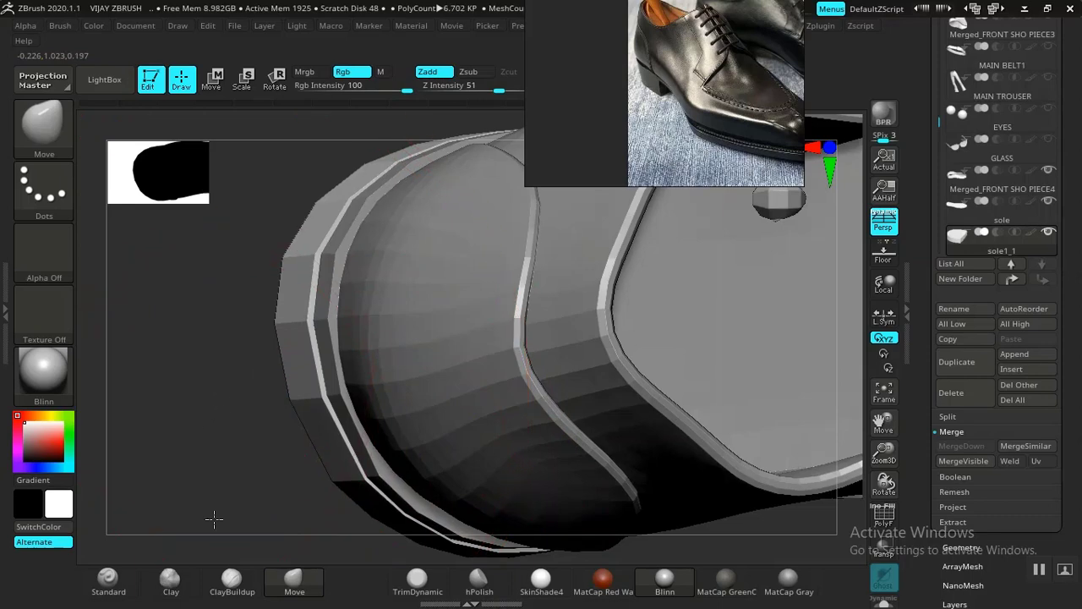
pyautogui.moveTo(233, 404); pyautogui.dragTo(318, 386)
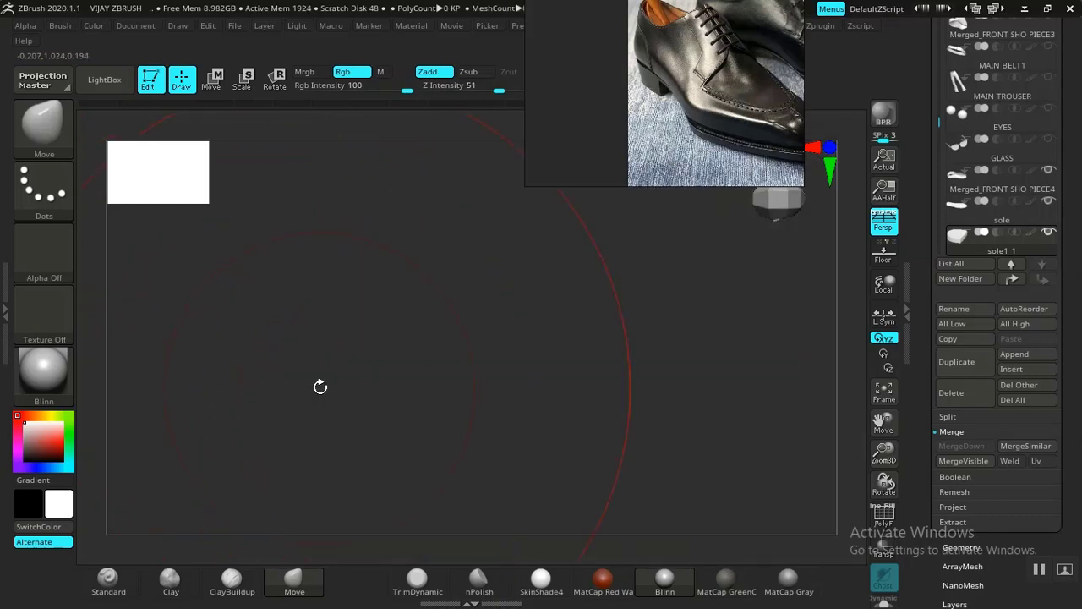
pyautogui.press('f')
pyautogui.keyDown('alt'); pyautogui.moveTo(364, 219); pyautogui.dragTo(473, 232); pyautogui.keyUp('alt')
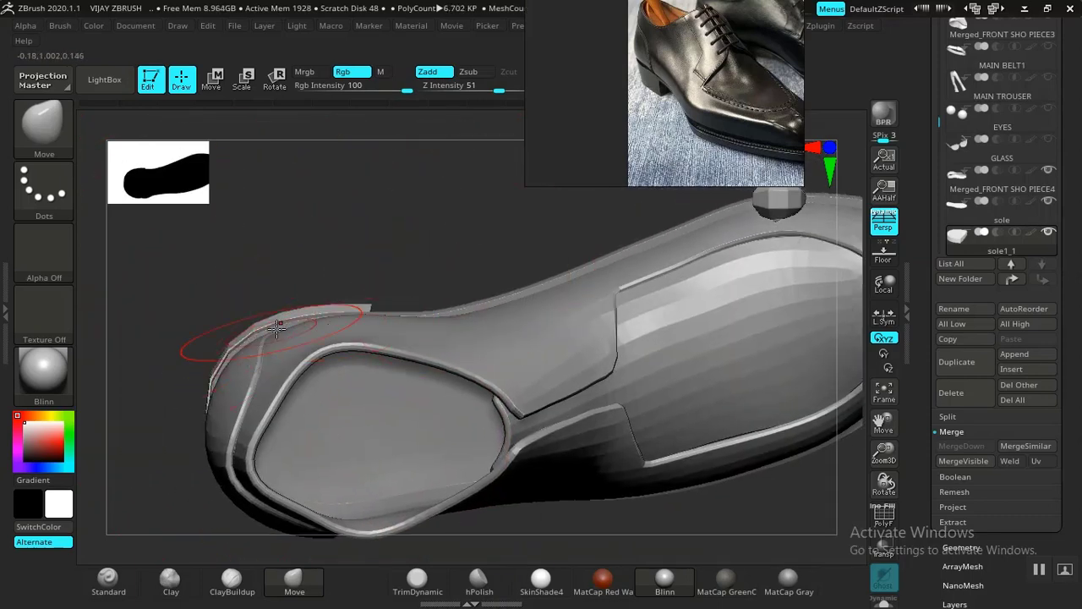
pyautogui.keyDown('alt'); pyautogui.moveTo(499, 289); pyautogui.dragTo(365, 256); pyautogui.keyUp('alt')
pyautogui.keyDown('alt'); pyautogui.moveTo(355, 191); pyautogui.dragTo(459, 270); pyautogui.keyUp('alt')
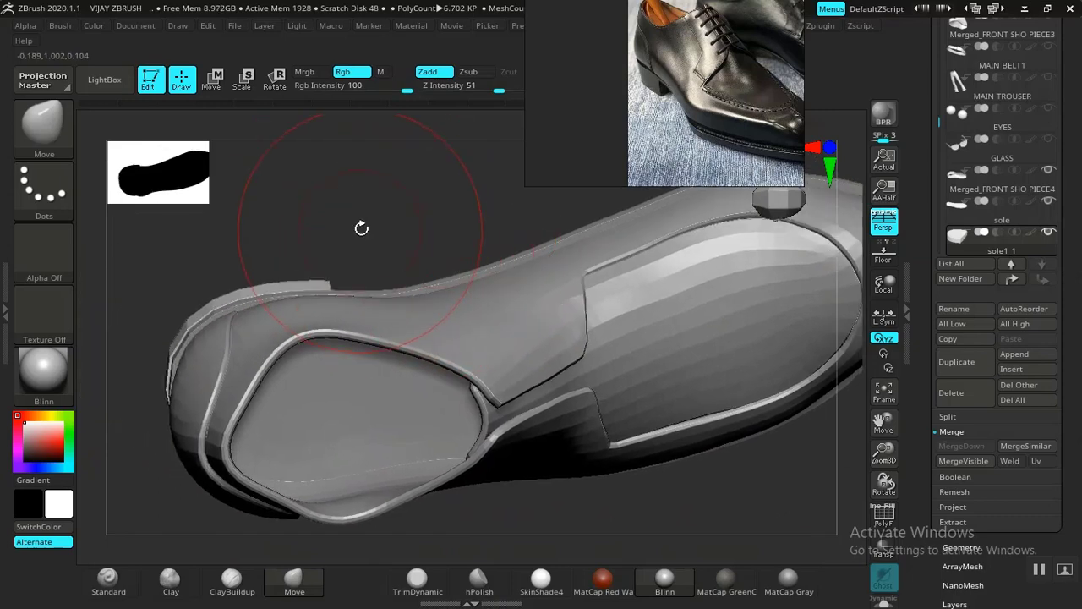
pyautogui.keyDown('alt'); pyautogui.moveTo(479, 215); pyautogui.dragTo(616, 244); pyautogui.keyUp('alt')
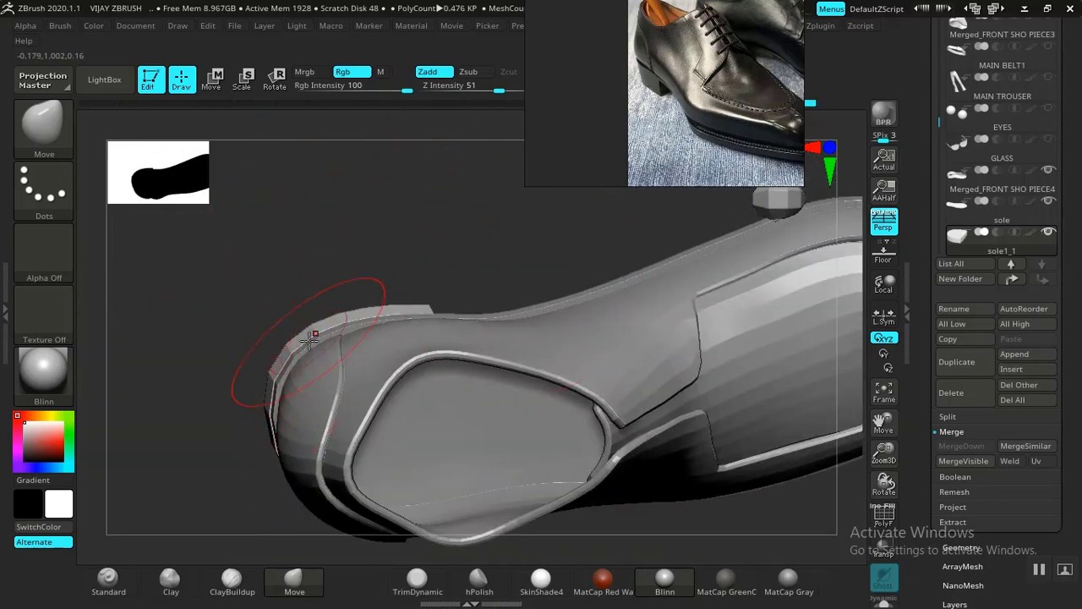
pyautogui.moveTo(499, 237); pyautogui.dragTo(464, 330)
pyautogui.press('f')
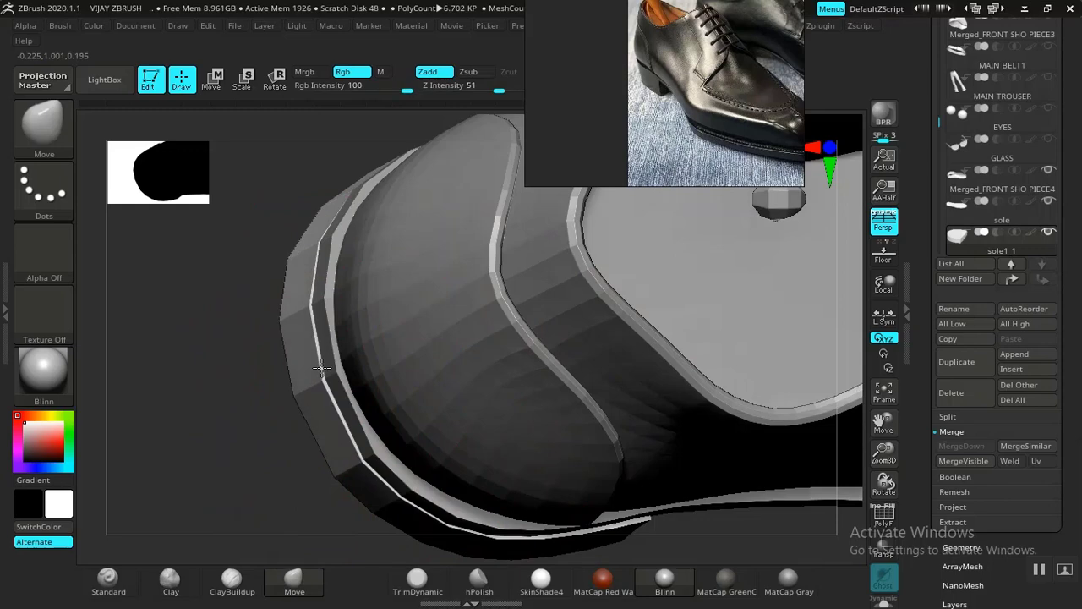
pyautogui.press('f')
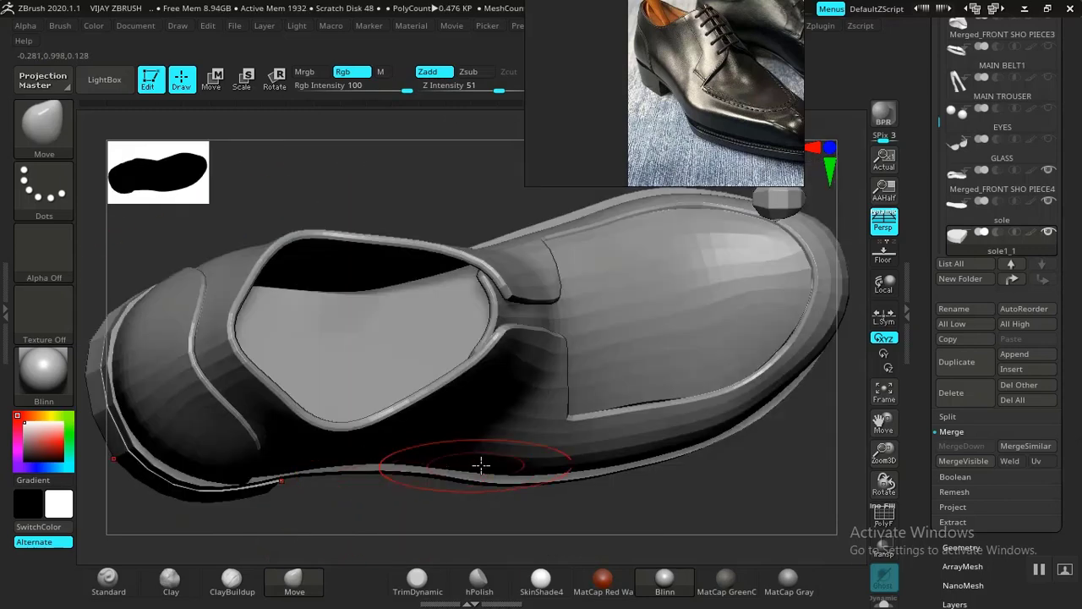
# Try the MatCap Red Wax and MatCap Gray materials on the shoe and return to Blinn
pyautogui.click(597, 579)
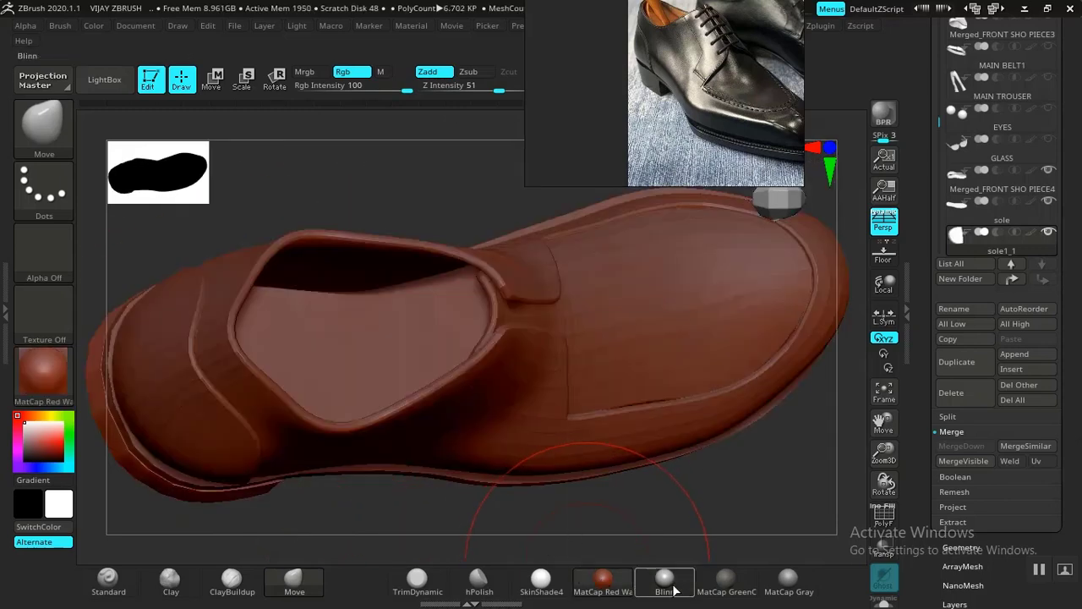
pyautogui.click(786, 580)
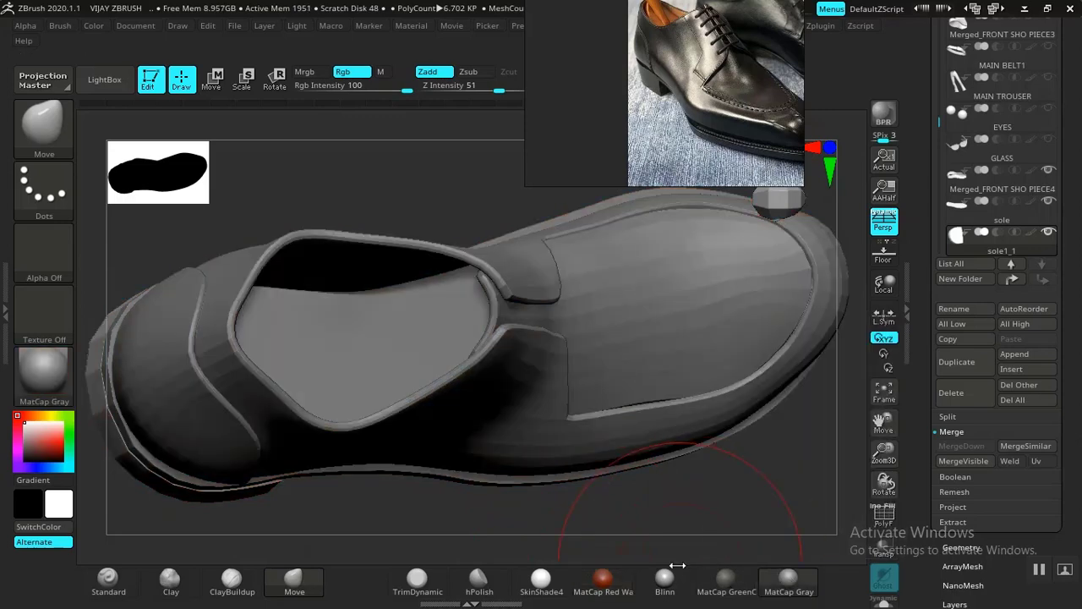
pyautogui.click(656, 584)
# Pull the front end of the heel's upper edge against the underside of the sole with the Move brush
pyautogui.moveTo(708, 507); pyautogui.dragTo(702, 435)
pyautogui.press('f')
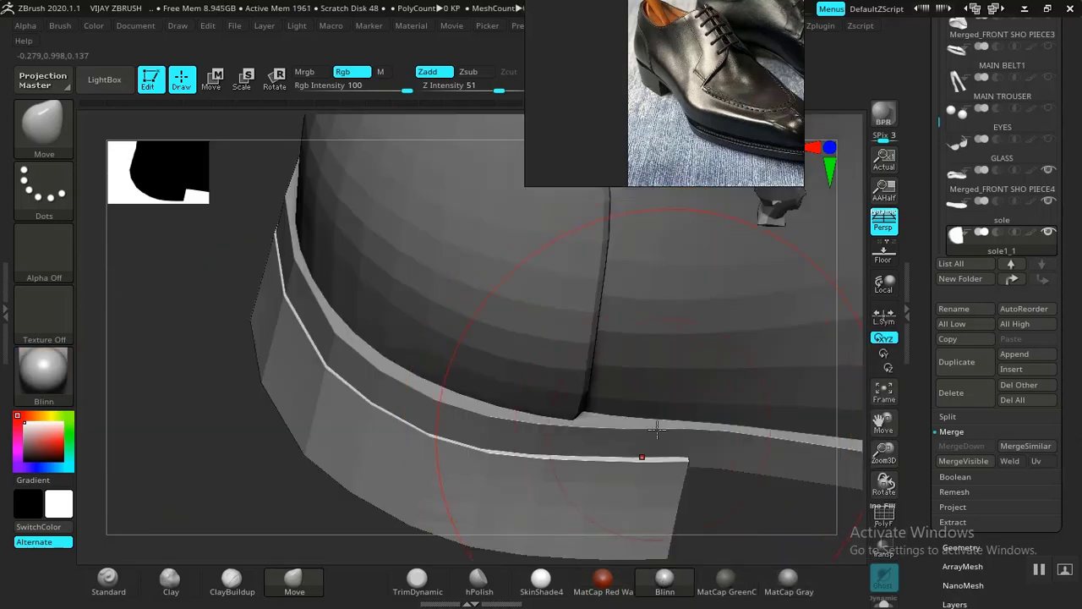
pyautogui.moveTo(684, 490); pyautogui.dragTo(467, 454)
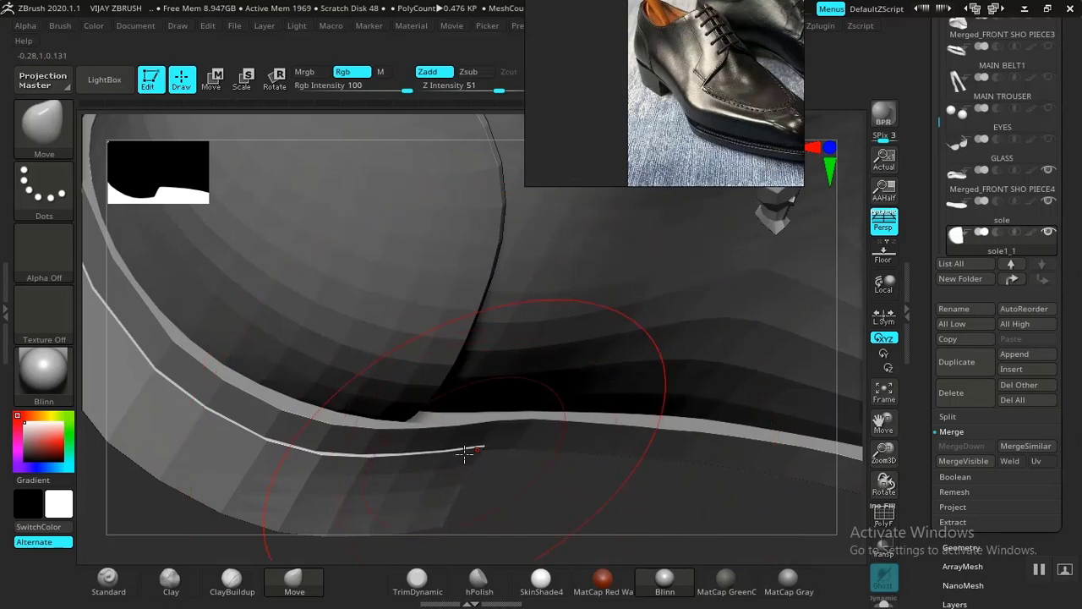
pyautogui.moveTo(614, 528); pyautogui.dragTo(592, 500)
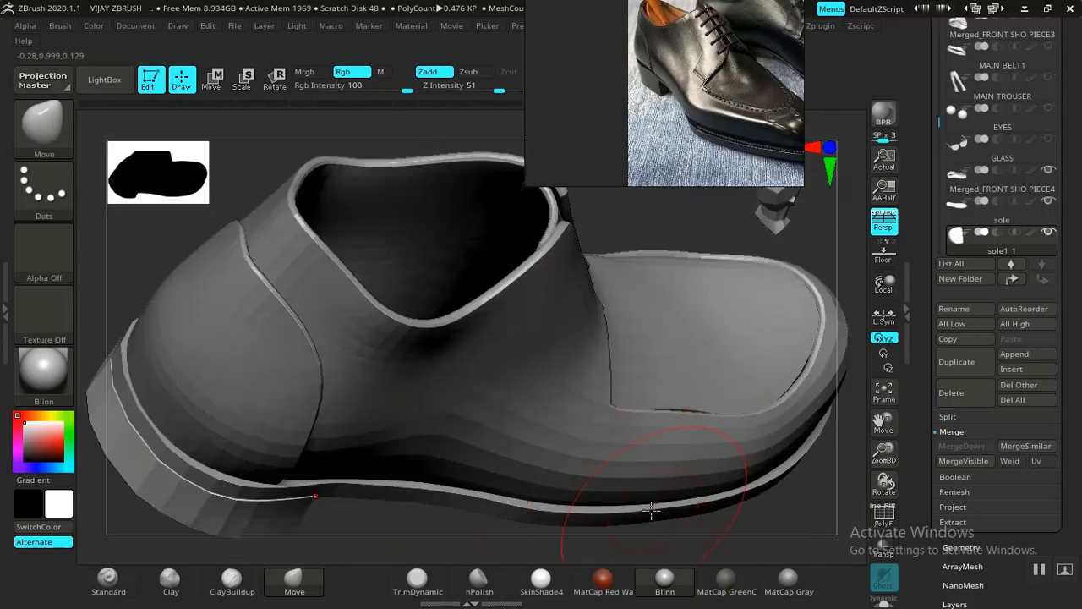
# Select the sole subtool and divide its geometry once to subdivision level 2
pyautogui.keyDown('alt'); pyautogui.click(624, 515); pyautogui.keyUp('alt')
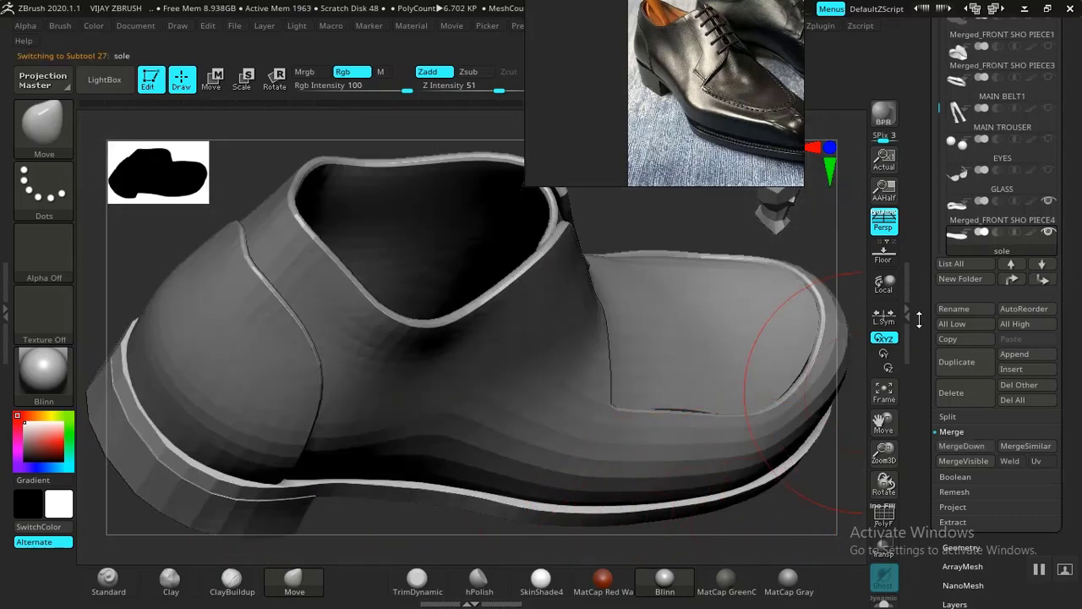
pyautogui.moveTo(919, 320); pyautogui.dragTo(910, 411)
pyautogui.moveTo(768, 522); pyautogui.dragTo(644, 442)
pyautogui.moveTo(516, 437); pyautogui.dragTo(556, 513)
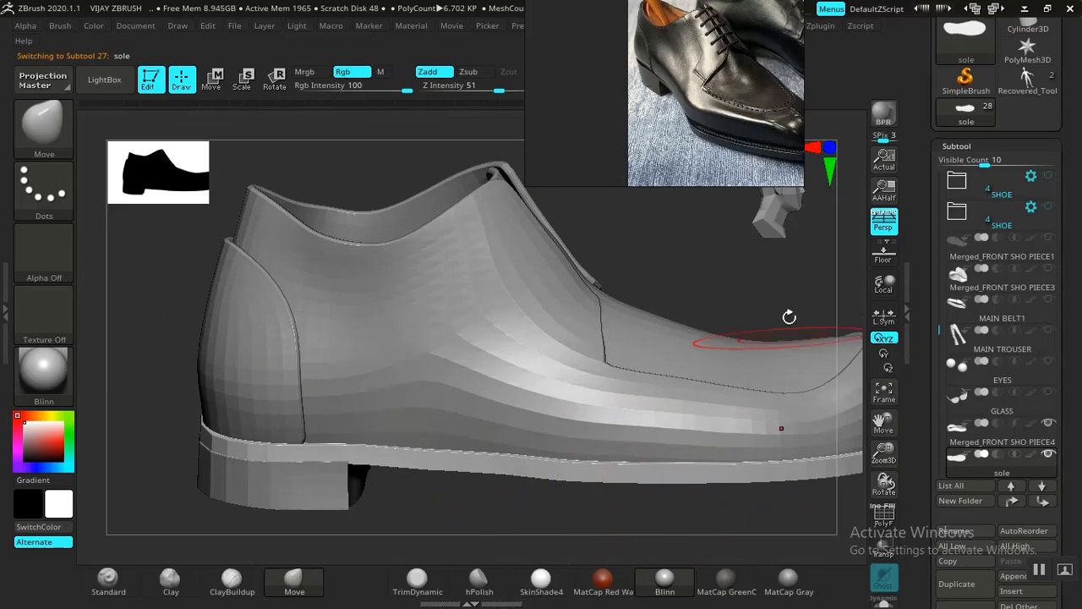
pyautogui.click(958, 146)
pyautogui.click(961, 165)
pyautogui.click(960, 287)
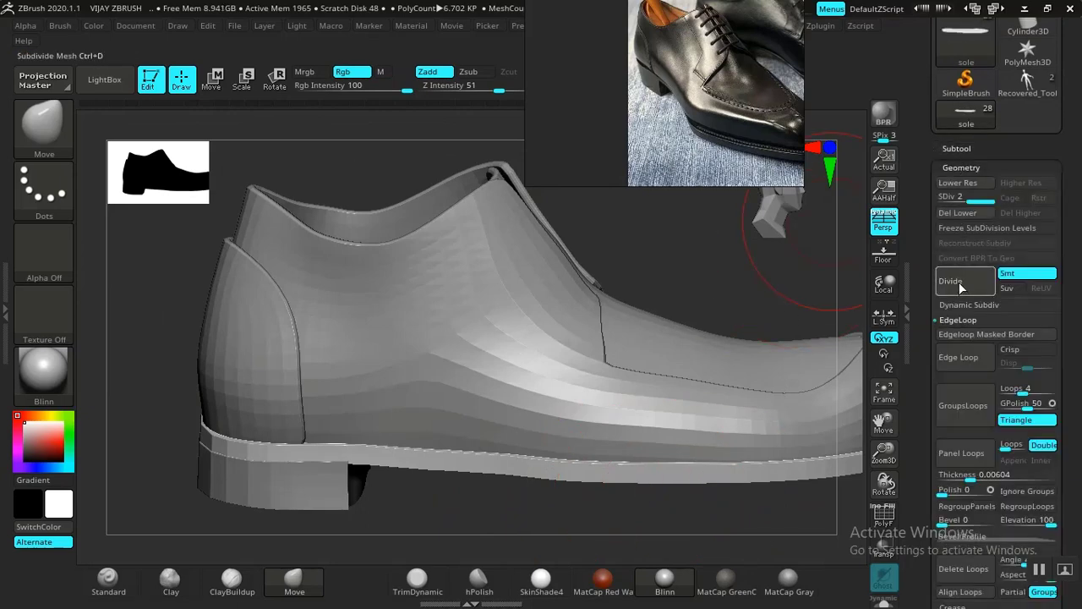
# Display the subdivided sole's polygon wireframe and inspect it along the side of the shoe
pyautogui.keyDown('alt'); pyautogui.moveTo(712, 258); pyautogui.dragTo(465, 190); pyautogui.keyUp('alt')
pyautogui.keyDown('alt'); pyautogui.moveTo(732, 290); pyautogui.dragTo(746, 358); pyautogui.keyUp('alt')
pyautogui.moveTo(575, 401)
pyautogui.mouseDown()
pyautogui.moveTo(597, 377)
pyautogui.moveTo(665, 436)
pyautogui.moveTo(715, 451)
pyautogui.moveTo(724, 476)
pyautogui.moveTo(610, 396)
pyautogui.mouseUp()
pyautogui.moveTo(529, 359)
pyautogui.mouseDown()
pyautogui.moveTo(753, 476)
pyautogui.moveTo(428, 459)
pyautogui.moveTo(580, 509)
pyautogui.moveTo(440, 476)
pyautogui.moveTo(405, 491)
pyautogui.moveTo(539, 387)
pyautogui.moveTo(613, 372)
pyautogui.moveTo(654, 302)
pyautogui.moveTo(635, 287)
pyautogui.mouseUp()
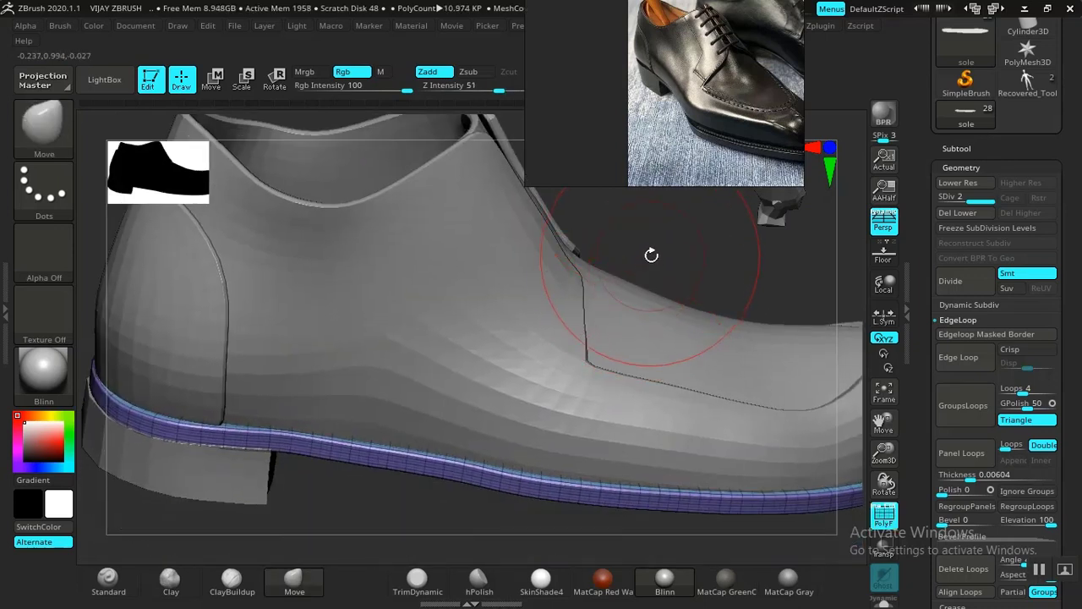
# Return the sole to its undivided base mesh and view the whole shoe in side profile
pyautogui.press('ctrl')
pyautogui.hotkey('shift', 'd')
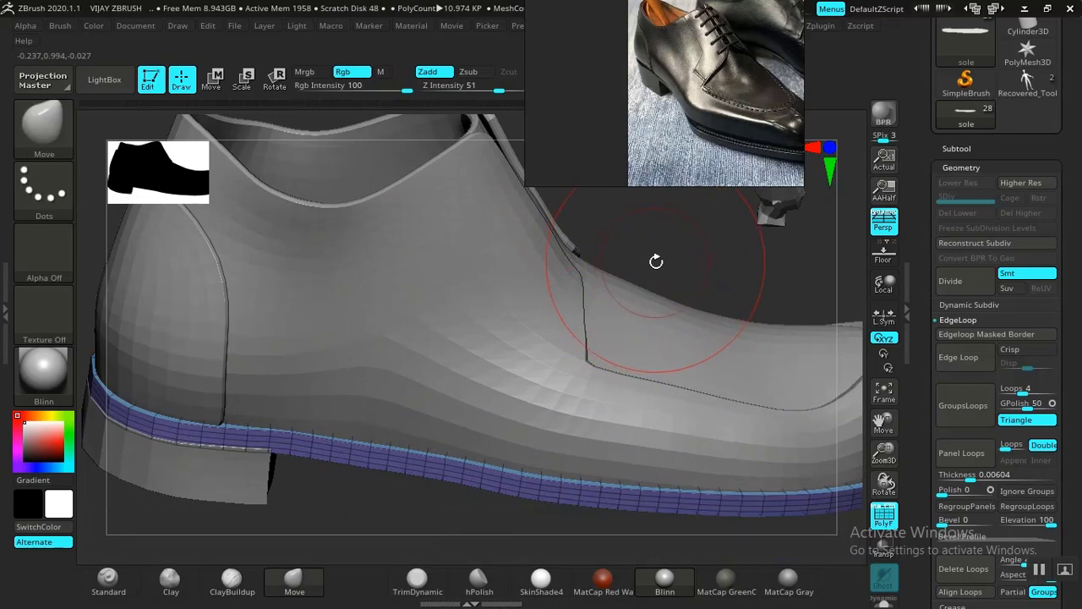
pyautogui.moveTo(693, 248)
pyautogui.mouseDown()
pyautogui.moveTo(699, 229)
pyautogui.moveTo(688, 246)
pyautogui.mouseUp()
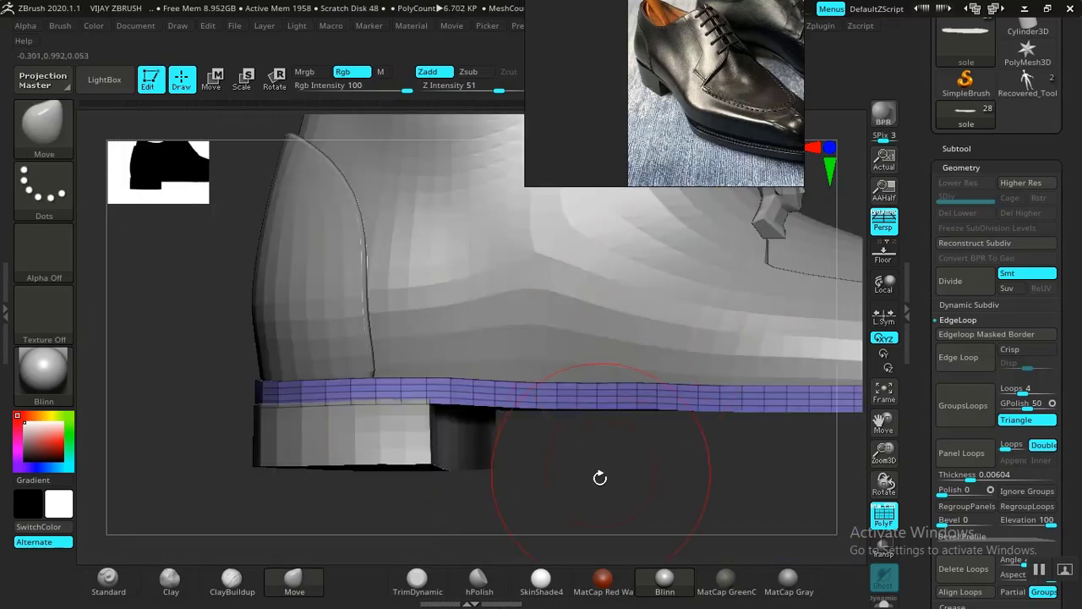
pyautogui.moveTo(603, 476)
pyautogui.mouseDown()
pyautogui.moveTo(591, 502)
pyautogui.moveTo(600, 493)
pyautogui.mouseUp()
pyautogui.press('f')
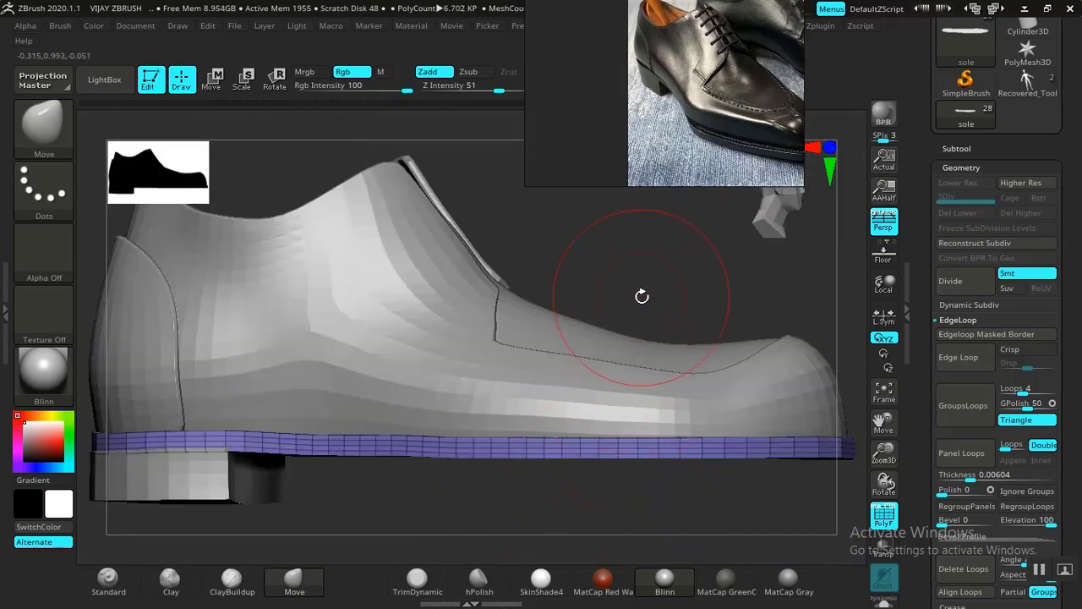
pyautogui.keyDown('alt'); pyautogui.moveTo(643, 297); pyautogui.dragTo(632, 404); pyautogui.keyUp('alt')
pyautogui.moveTo(554, 519); pyautogui.dragTo(804, 244)
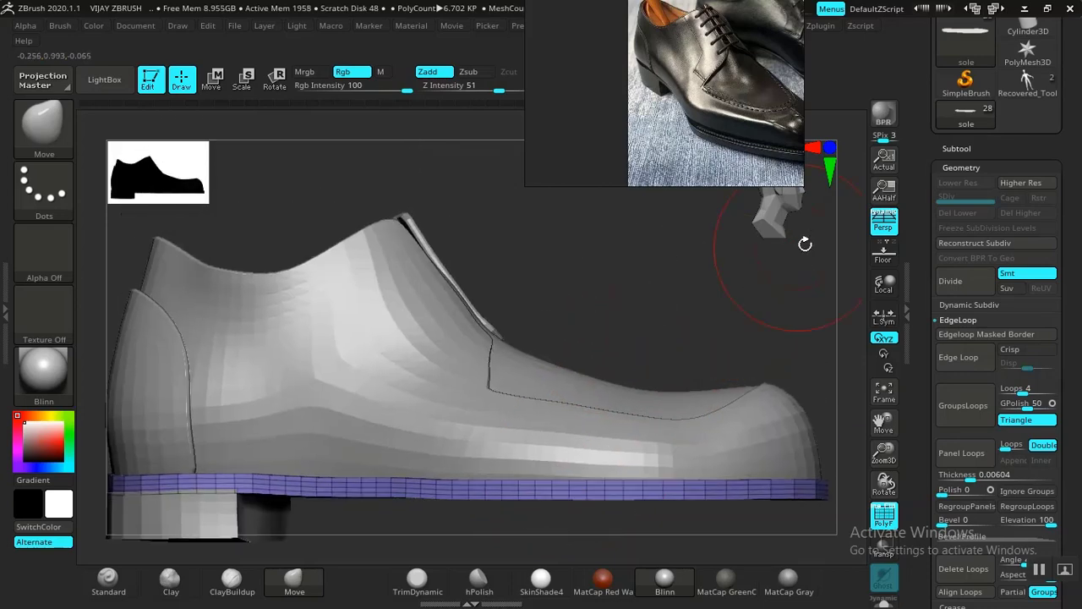
# Select the Merged_FRONT SHO PIECE4 subtool and reposition the reference photo to show the front shoe's toe and heel
pyautogui.click(958, 149)
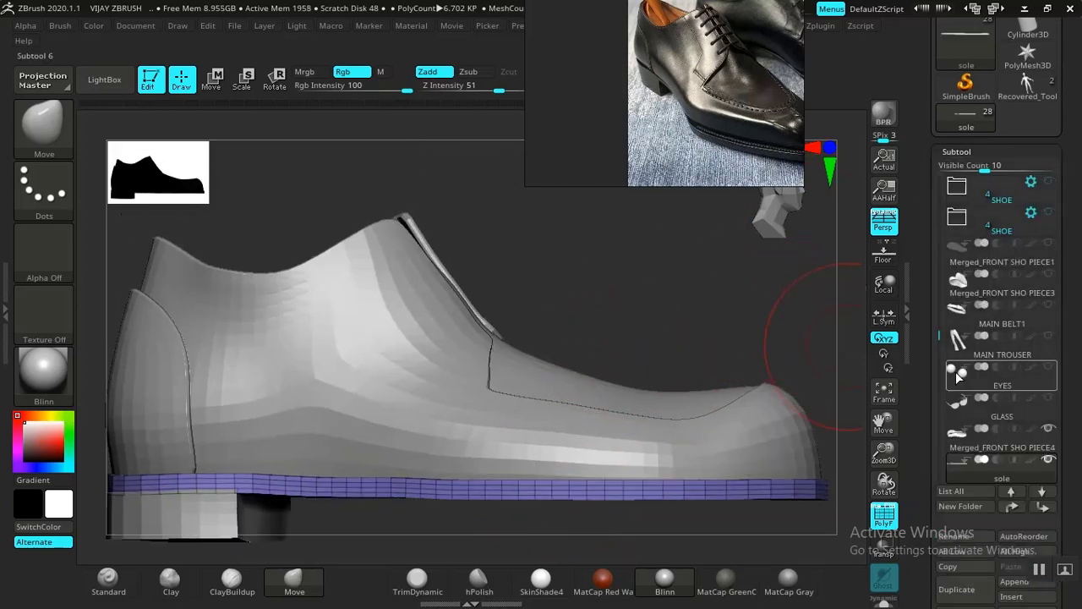
pyautogui.scroll(-3, 972, 338)
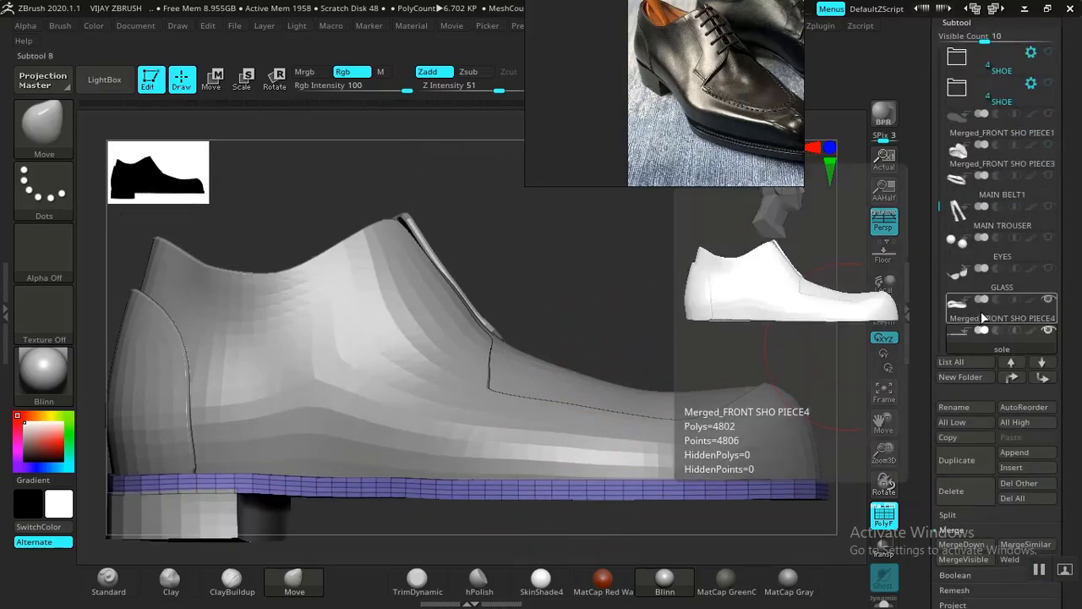
pyautogui.click(947, 342)
pyautogui.keyDown('alt'); pyautogui.moveTo(675, 307); pyautogui.dragTo(677, 299); pyautogui.keyUp('alt')
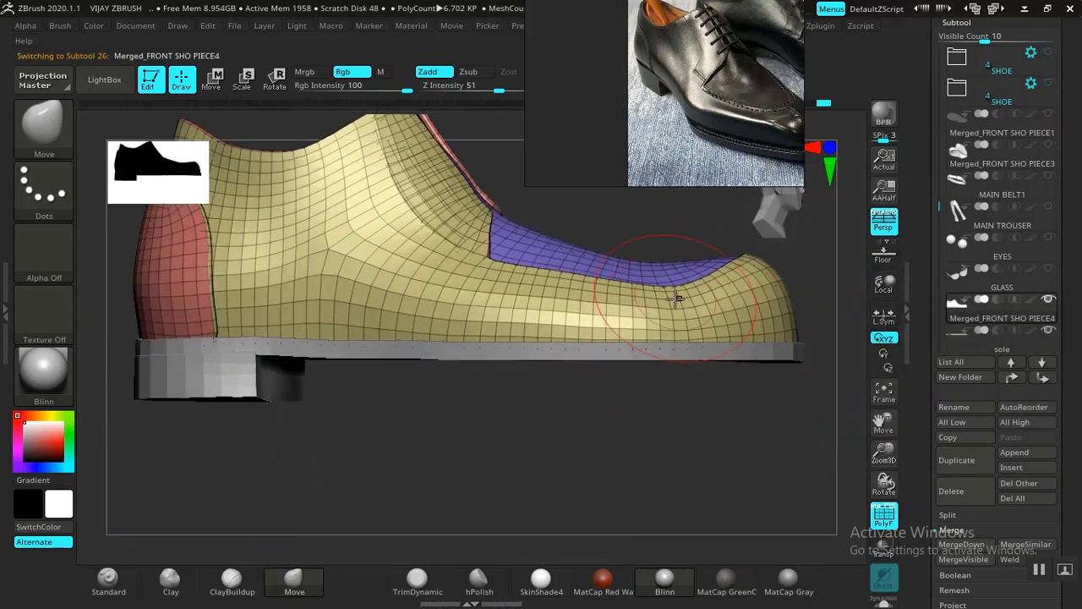
pyautogui.moveTo(745, 72); pyautogui.dragTo(788, 71, button='right')
pyautogui.moveTo(782, 69); pyautogui.dragTo(696, 36, button='middle')
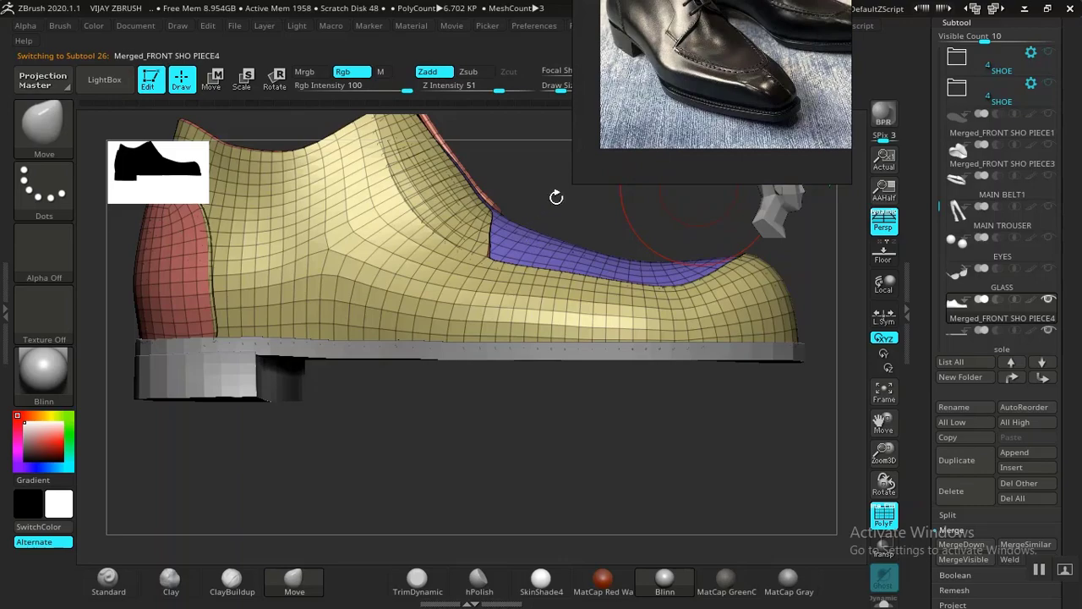
pyautogui.moveTo(556, 197); pyautogui.dragTo(541, 228)
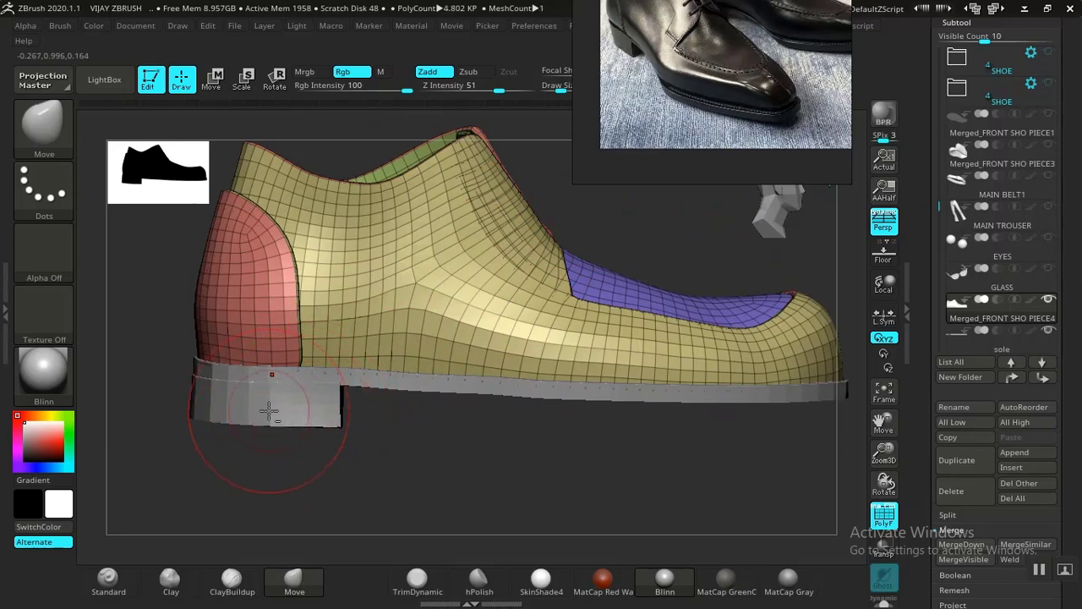
# Select the heel block subtool and scale it down slightly in height with the gizmo
pyautogui.keyDown('alt'); pyautogui.click(269, 411); pyautogui.keyUp('alt')
pyautogui.moveTo(415, 464)
pyautogui.mouseDown()
pyautogui.moveTo(410, 452)
pyautogui.moveTo(426, 454)
pyautogui.mouseUp()
pyautogui.press('r')
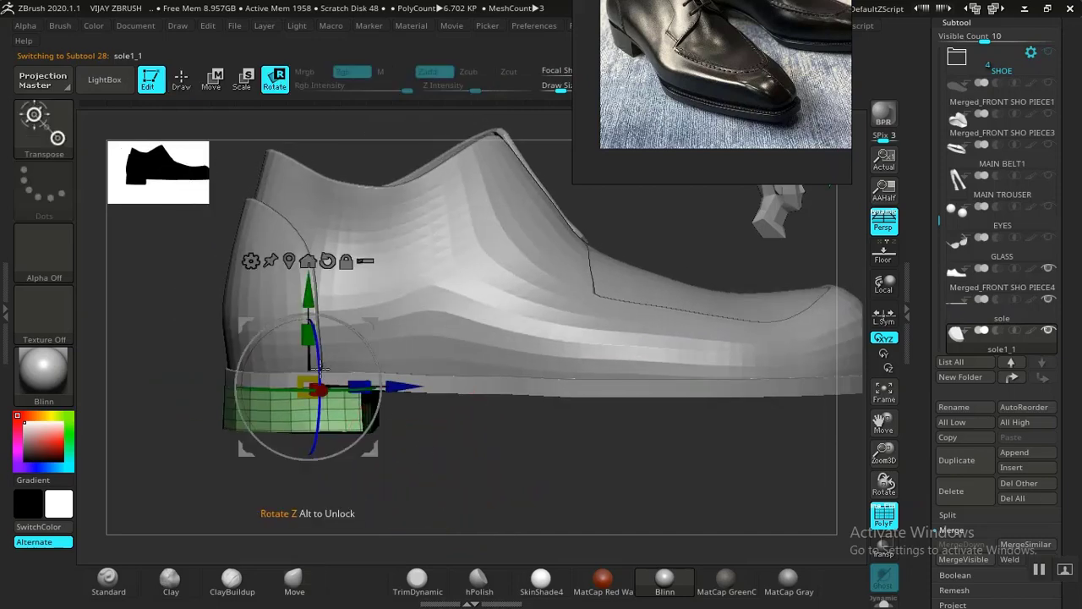
pyautogui.moveTo(309, 336); pyautogui.dragTo(306, 348)
pyautogui.press('q')
pyautogui.keyDown('alt'); pyautogui.moveTo(525, 464); pyautogui.dragTo(435, 488); pyautogui.keyUp('alt')
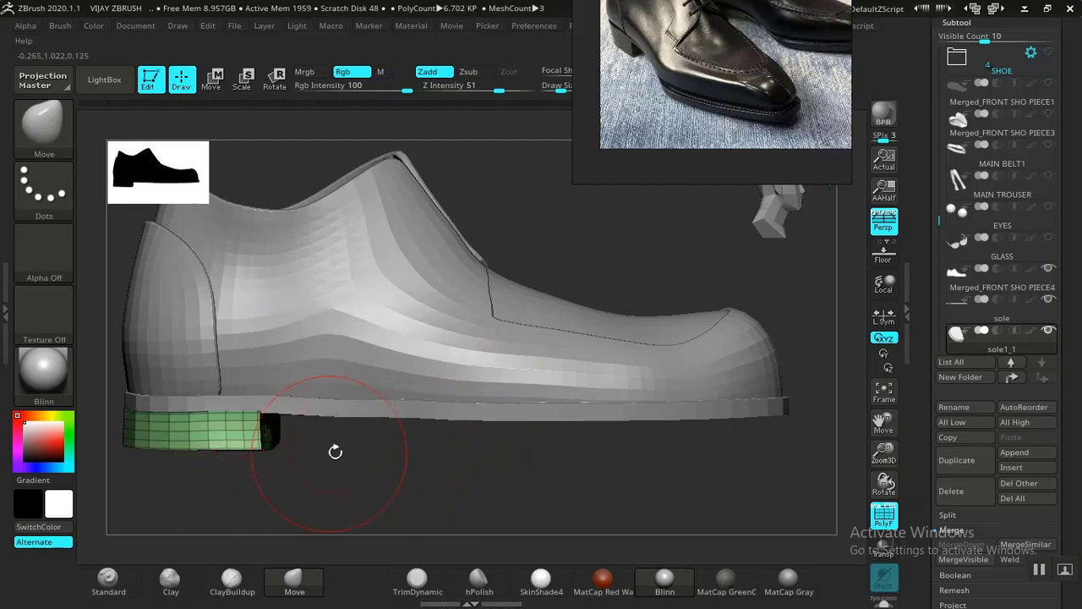
# Merge the shoe upper subtool Merged_FRONT SHO PIECE4 down into the sole subtool and accept the non-undoable operation
pyautogui.click(968, 287)
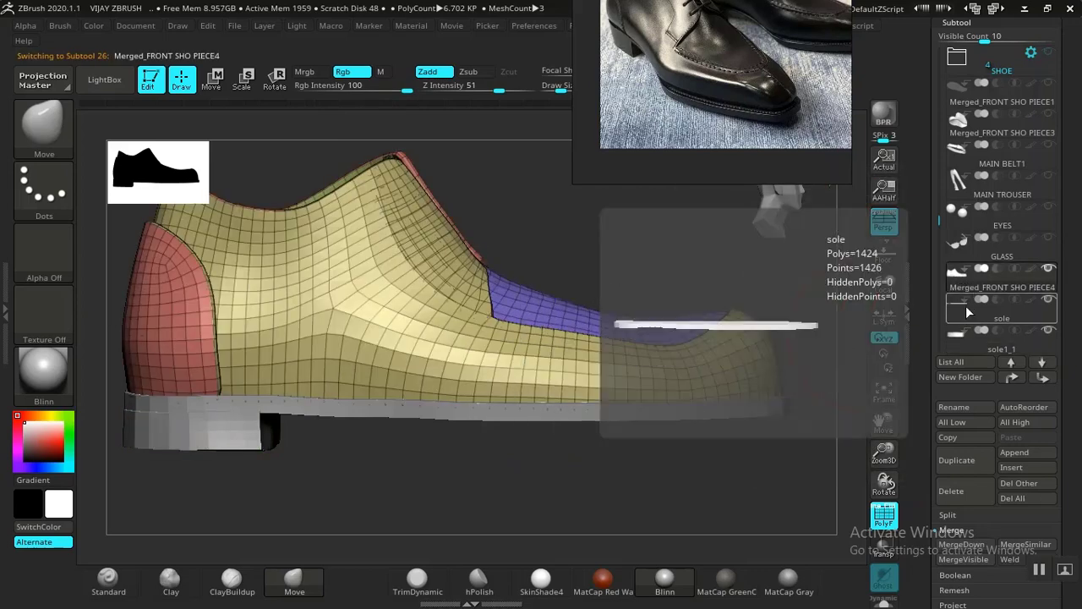
pyautogui.scroll(-5, 951, 341)
pyautogui.click(961, 318)
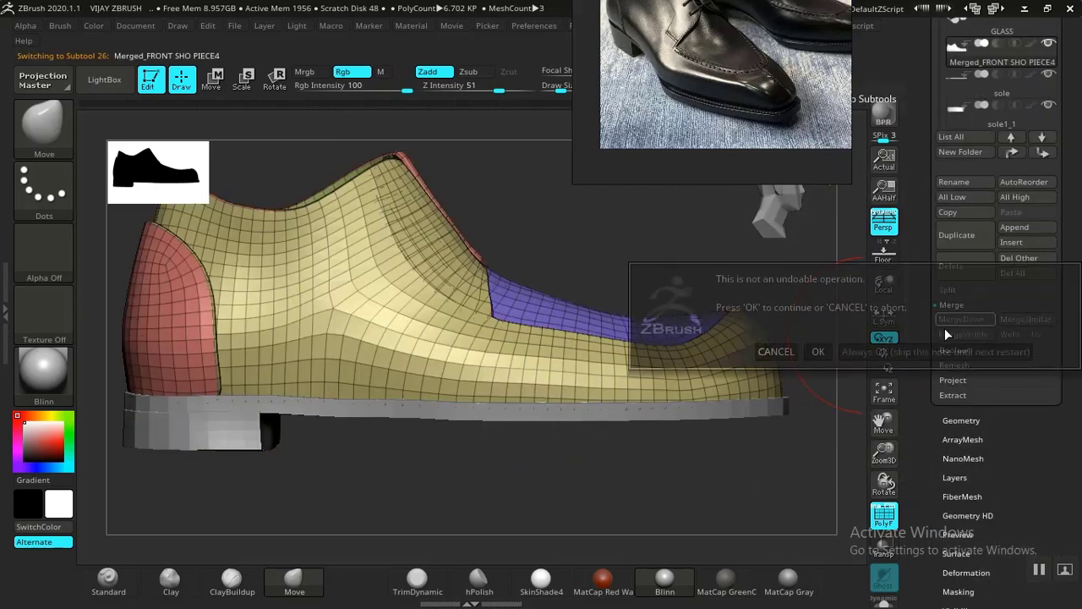
pyautogui.click(819, 353)
# Apply the Bend Curve deformer to the merged shoe and align its axis with the shoe's length
pyautogui.moveTo(598, 288); pyautogui.dragTo(644, 302)
pyautogui.press('w')
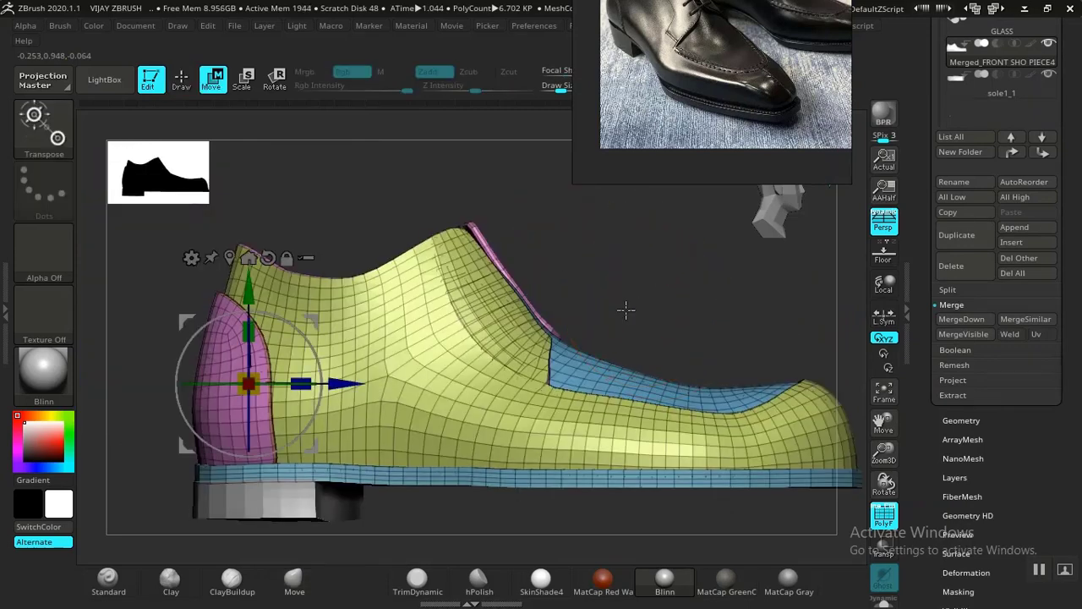
pyautogui.click(192, 258)
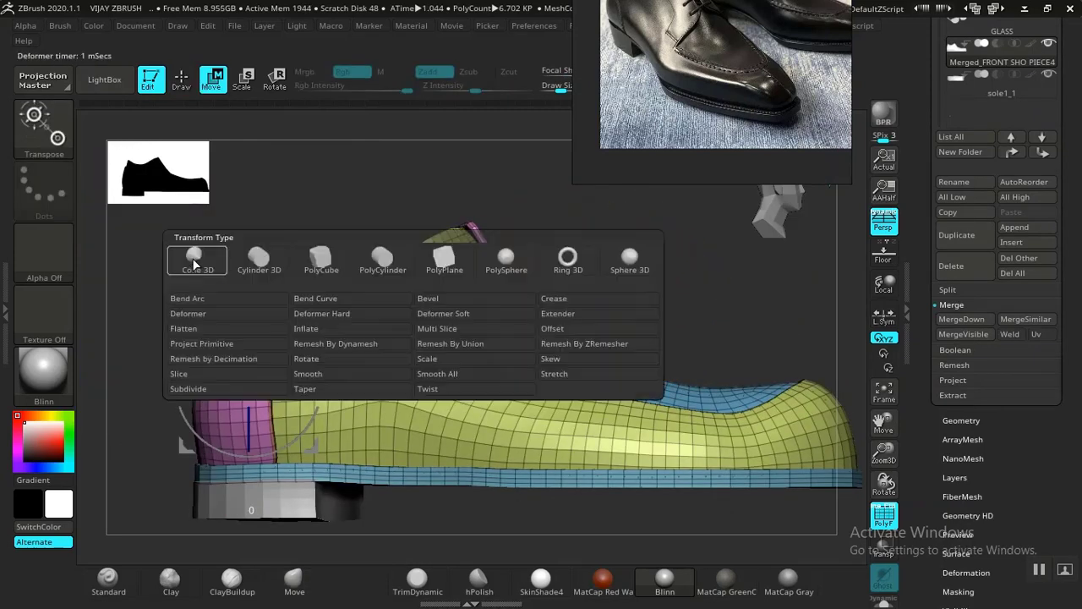
pyautogui.click(324, 299)
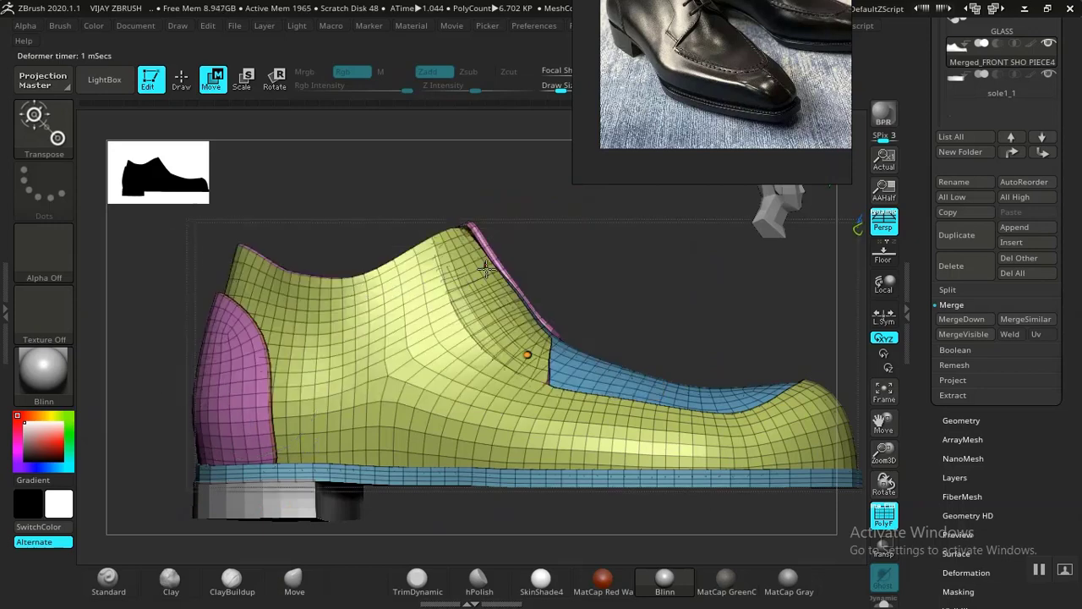
pyautogui.moveTo(535, 181); pyautogui.dragTo(572, 302)
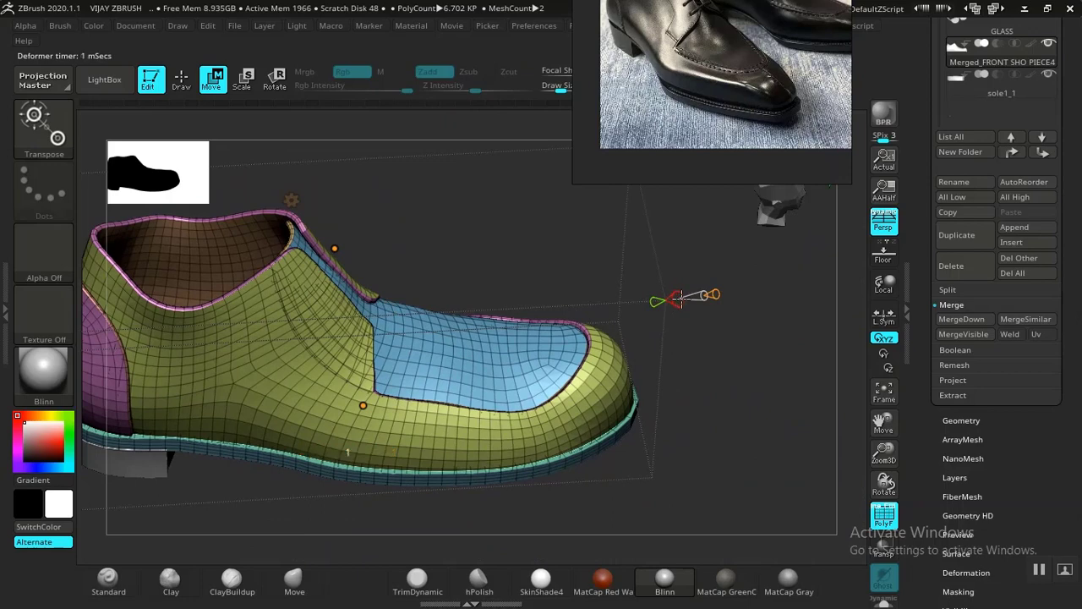
pyautogui.moveTo(679, 298); pyautogui.dragTo(699, 301)
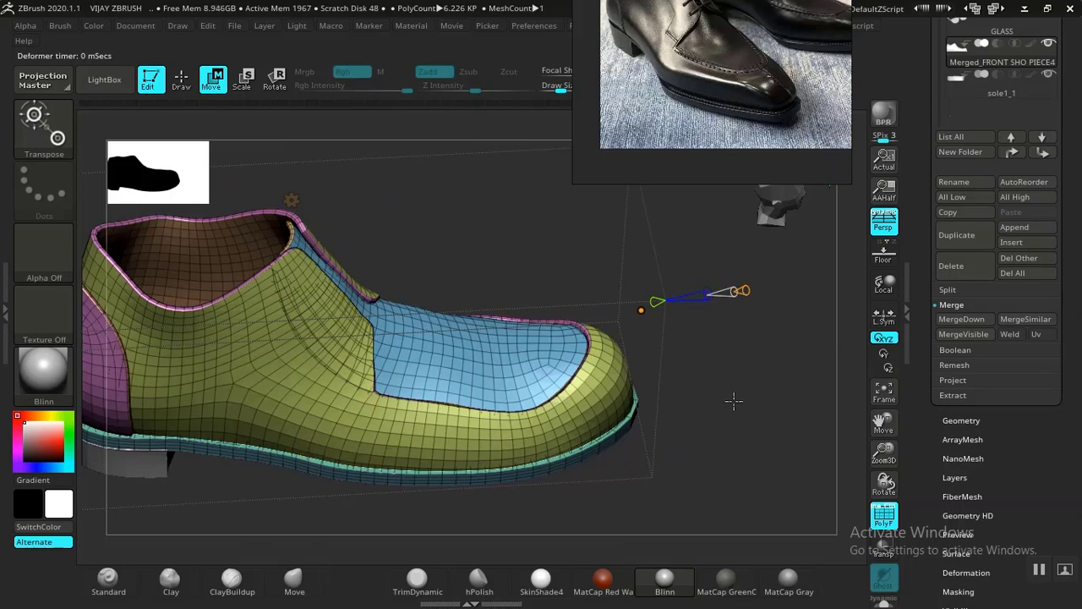
pyautogui.keyDown('alt'); pyautogui.moveTo(733, 401); pyautogui.dragTo(616, 294); pyautogui.keyUp('alt')
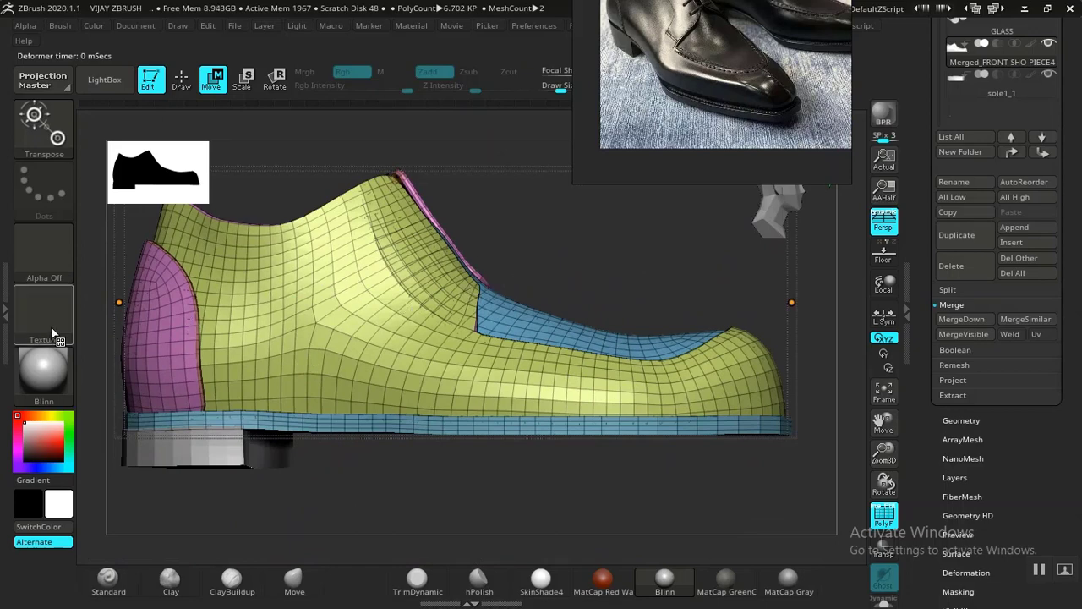
# Adjust the Bend Curve resolution so the curve has one control point midway between heel and toe
pyautogui.moveTo(559, 262); pyautogui.dragTo(559, 379)
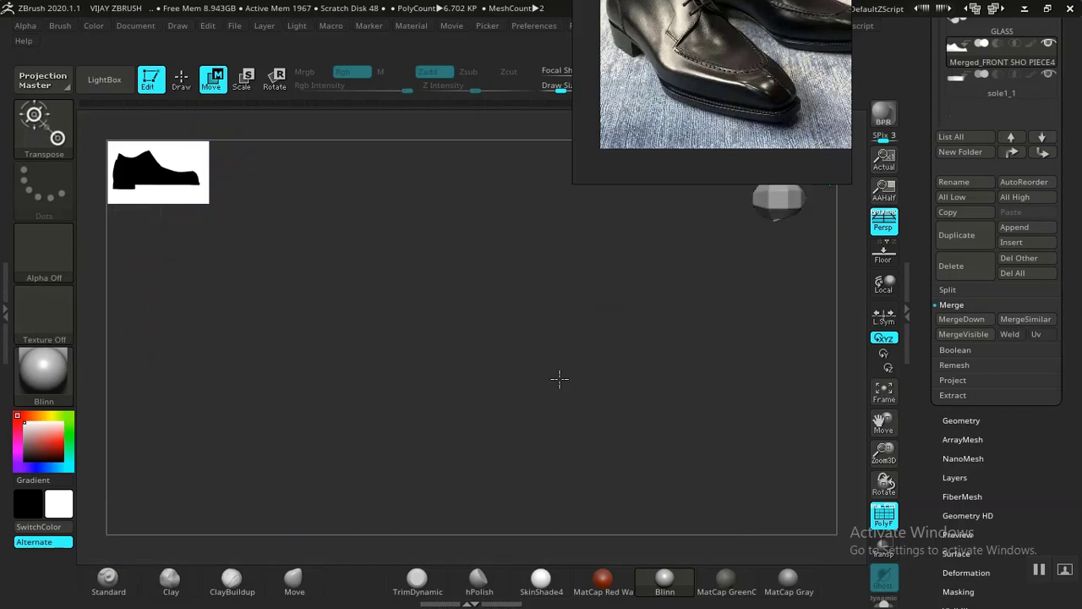
pyautogui.moveTo(484, 437); pyautogui.dragTo(490, 453)
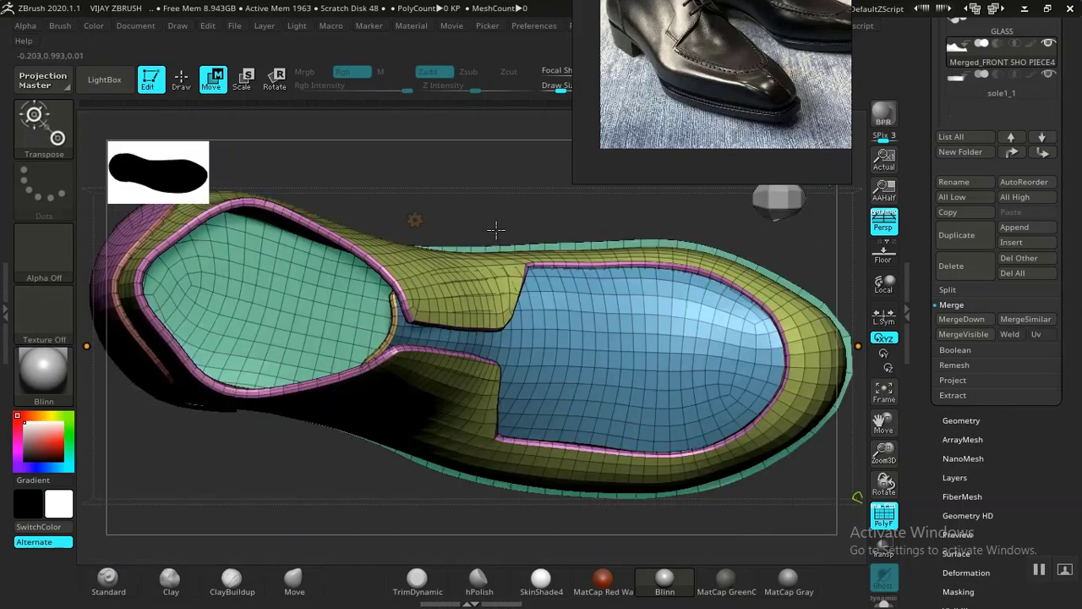
pyautogui.keyDown('alt'); pyautogui.moveTo(497, 230); pyautogui.dragTo(489, 93); pyautogui.keyUp('alt')
pyautogui.keyDown('alt'); pyautogui.moveTo(384, 461); pyautogui.dragTo(390, 543); pyautogui.keyUp('alt')
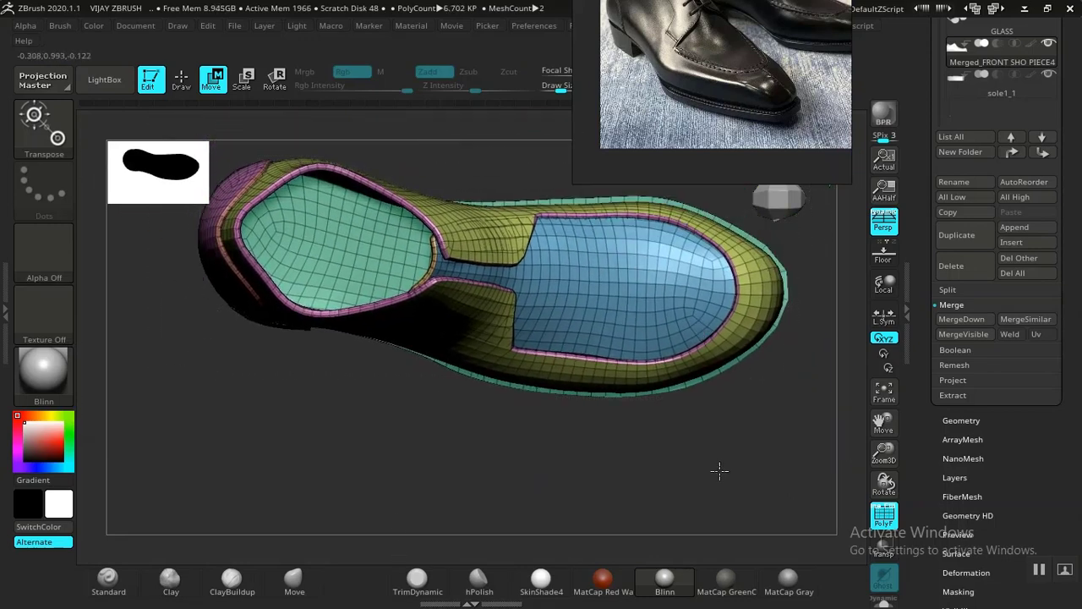
pyautogui.moveTo(717, 471); pyautogui.dragTo(740, 462)
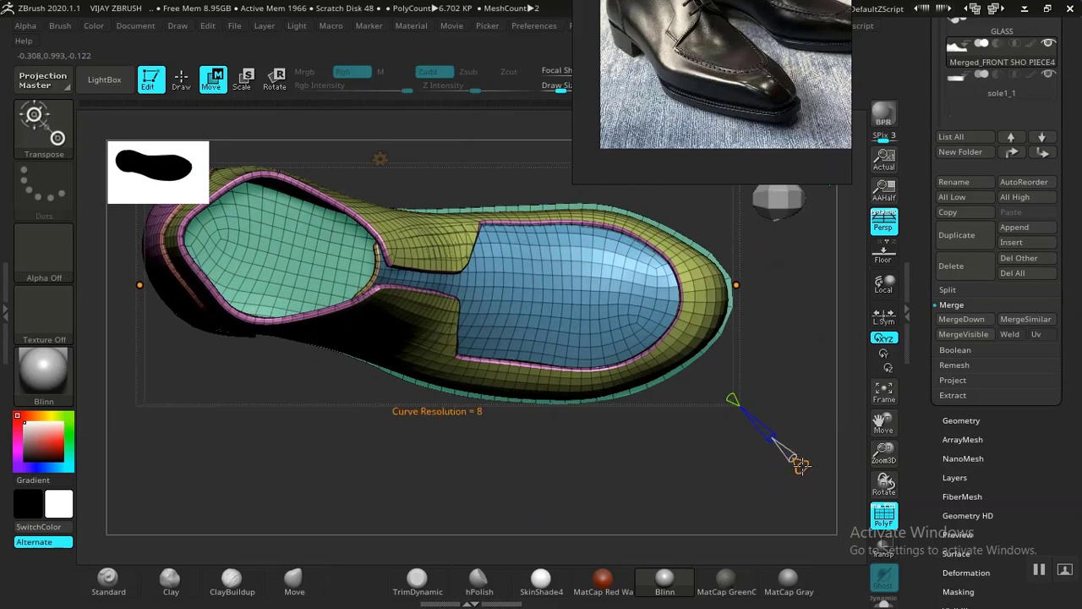
pyautogui.moveTo(801, 465); pyautogui.dragTo(801, 466)
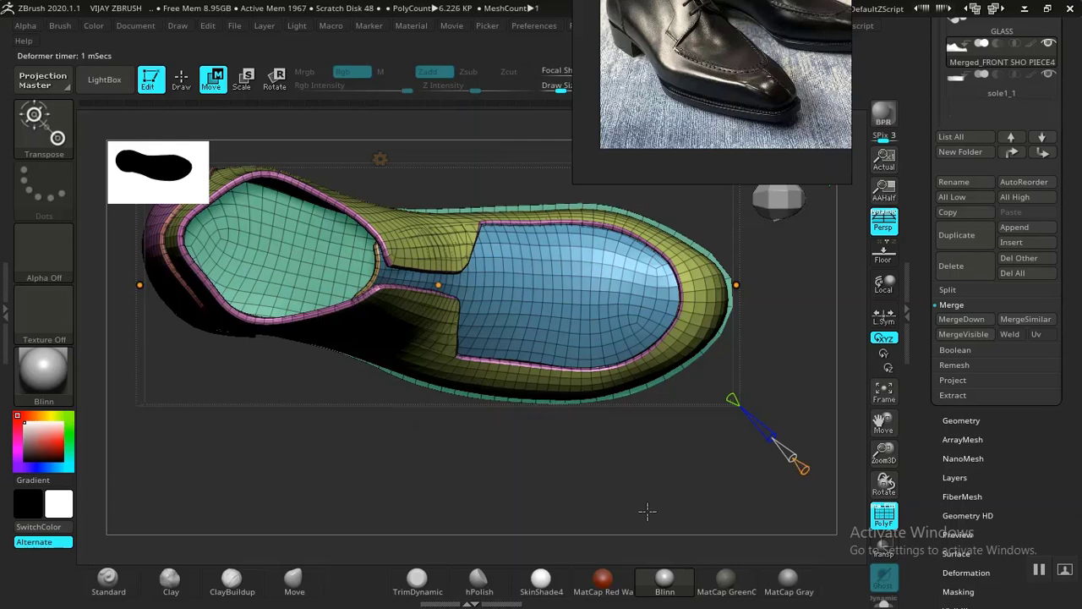
# Try to bend the shoe downward at its middle with the single central control point of the curve
pyautogui.keyDown('shift'); pyautogui.moveTo(592, 519); pyautogui.dragTo(578, 443); pyautogui.keyUp('shift')
pyautogui.keyDown('alt'); pyautogui.moveTo(615, 300); pyautogui.dragTo(607, 144); pyautogui.keyUp('alt')
pyautogui.keyDown('alt'); pyautogui.moveTo(508, 411); pyautogui.dragTo(517, 497); pyautogui.keyUp('alt')
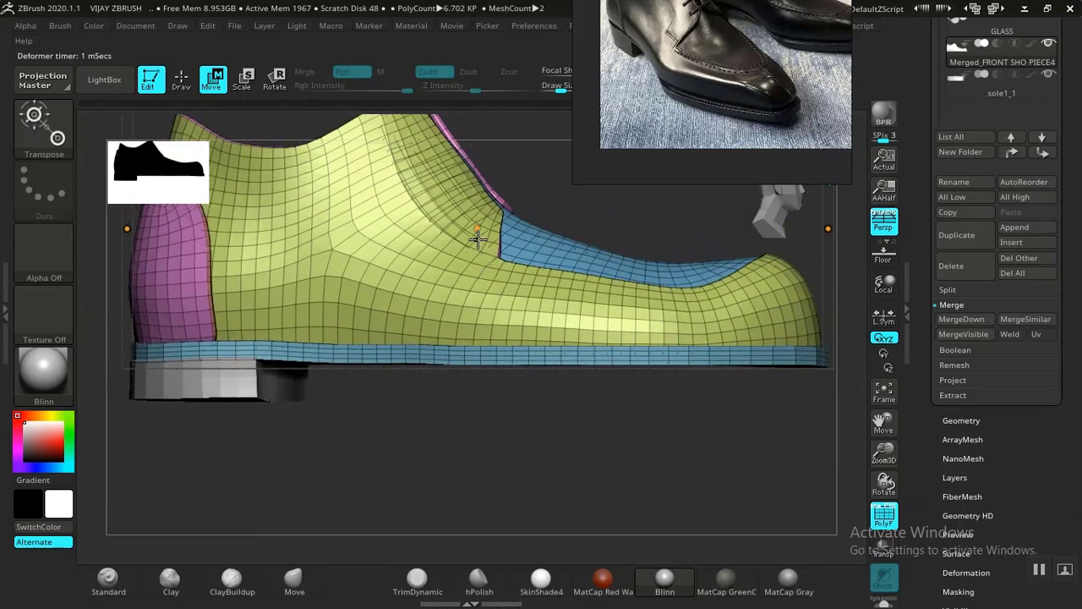
pyautogui.moveTo(479, 234); pyautogui.dragTo(479, 264)
pyautogui.moveTo(479, 267); pyautogui.dragTo(488, 294)
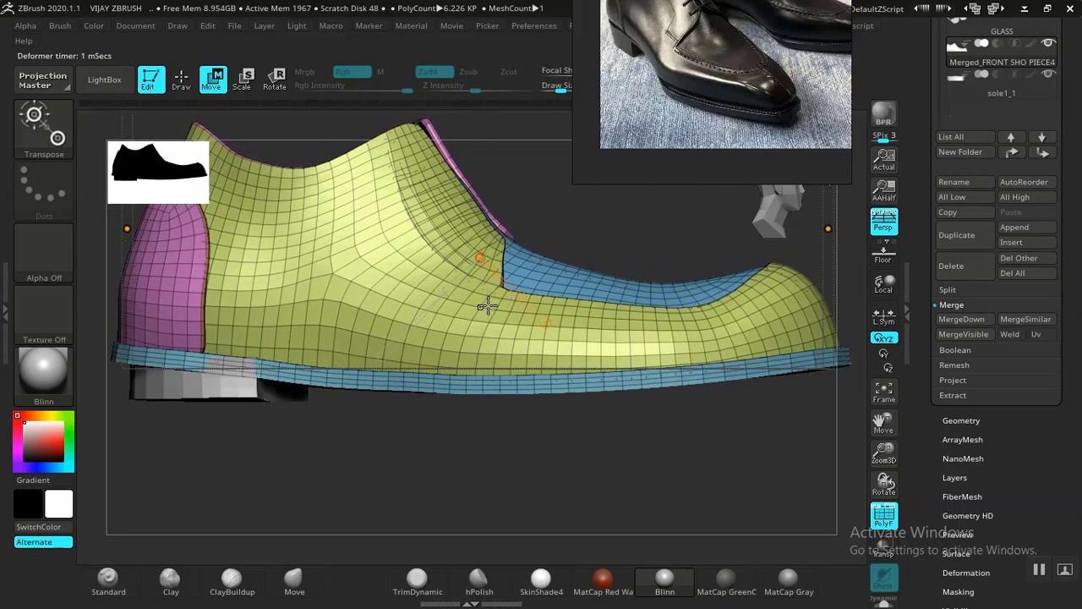
# Undo the bend and raise the curve resolution to five control points along the shoe
pyautogui.moveTo(555, 500); pyautogui.dragTo(490, 539)
pyautogui.keyDown('alt'); pyautogui.moveTo(554, 257); pyautogui.dragTo(604, 370); pyautogui.keyUp('alt')
pyautogui.keyDown('alt'); pyautogui.moveTo(563, 213); pyautogui.dragTo(416, 264); pyautogui.keyUp('alt')
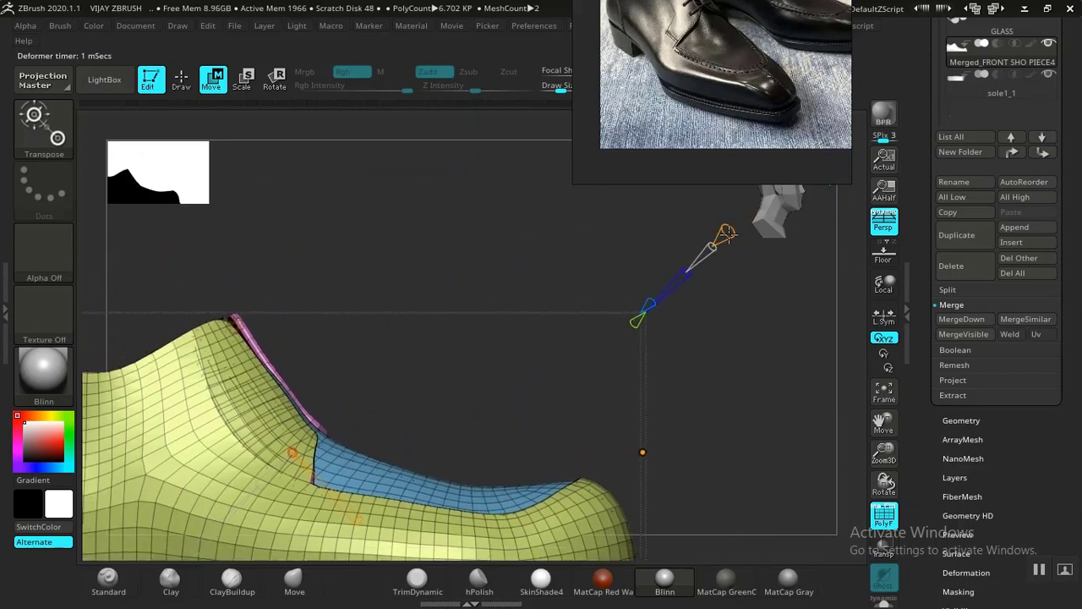
pyautogui.press('f')
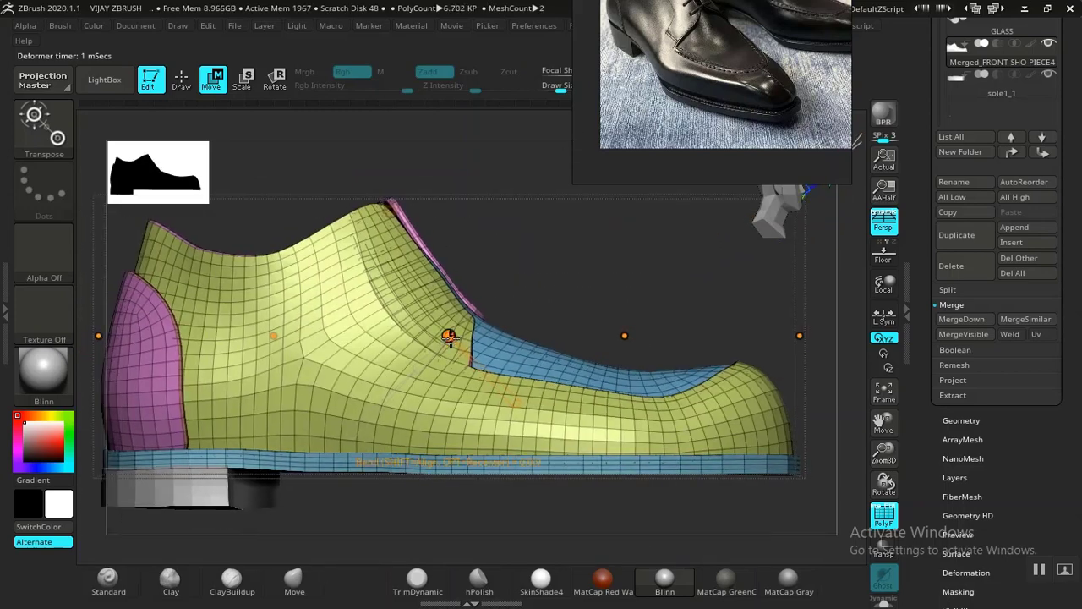
# Lower the curve's middle, forefoot and toe control points to arch the sole down from the heel toward the ball
pyautogui.moveTo(449, 336); pyautogui.dragTo(452, 376)
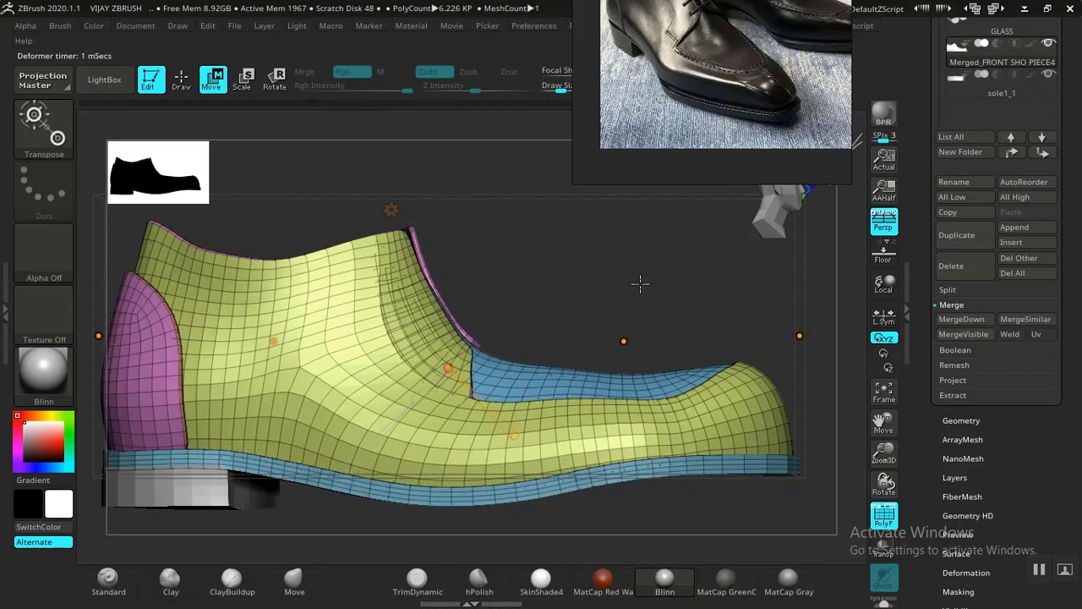
pyautogui.keyDown('alt'); pyautogui.moveTo(640, 283); pyautogui.dragTo(616, 236); pyautogui.keyUp('alt')
pyautogui.moveTo(599, 299); pyautogui.dragTo(595, 320)
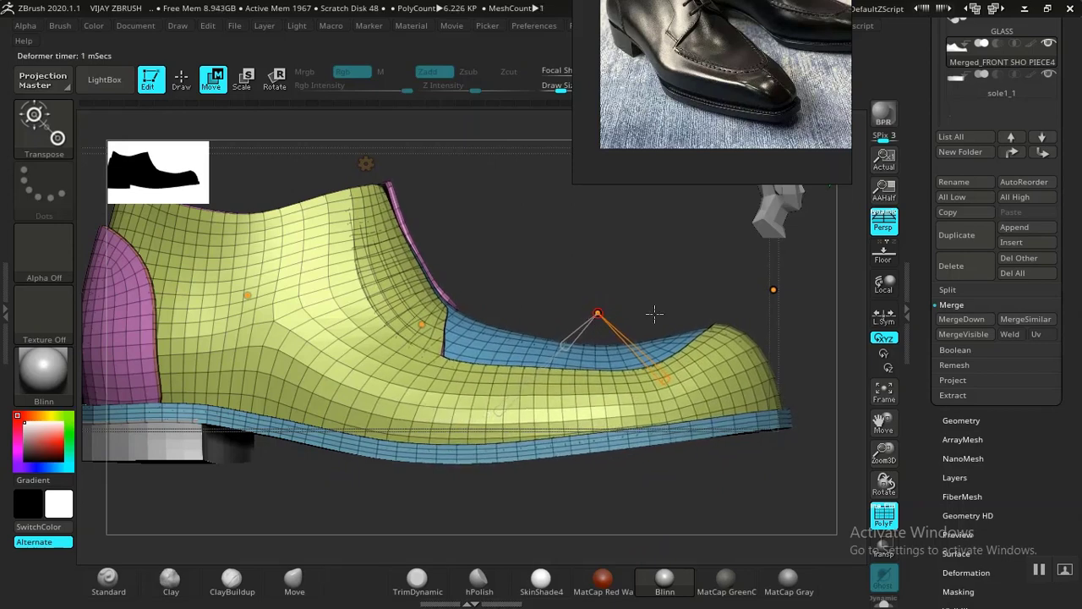
pyautogui.moveTo(772, 293); pyautogui.dragTo(775, 310)
pyautogui.moveTo(597, 317); pyautogui.dragTo(599, 322)
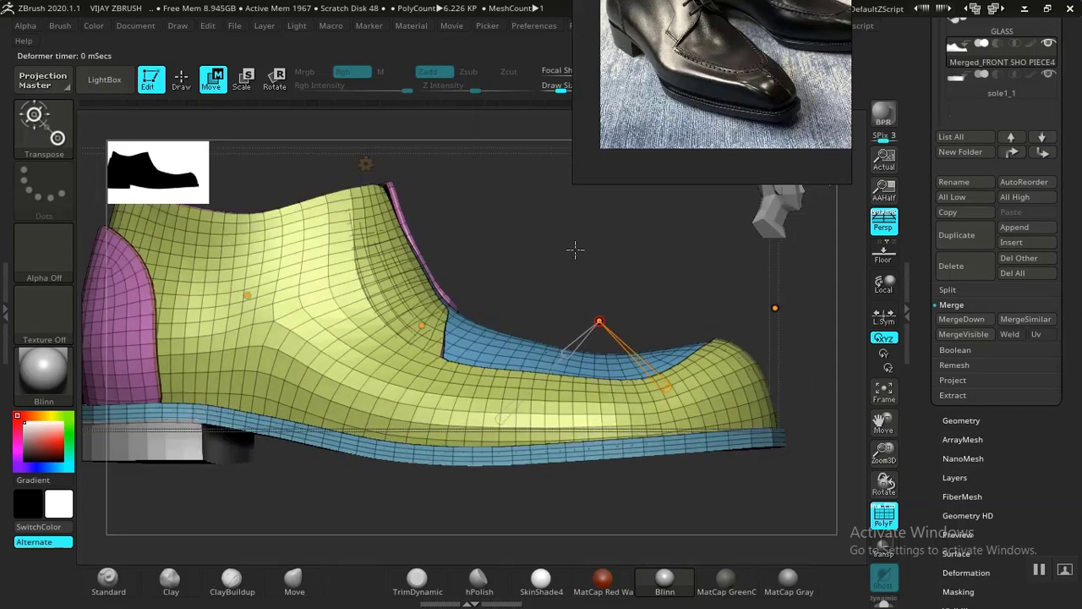
# Shift the curve's forefoot control point slightly back toward the heel to refine the bend ahead of the instep
pyautogui.keyDown('alt'); pyautogui.moveTo(563, 499); pyautogui.dragTo(524, 487); pyautogui.keyUp('alt')
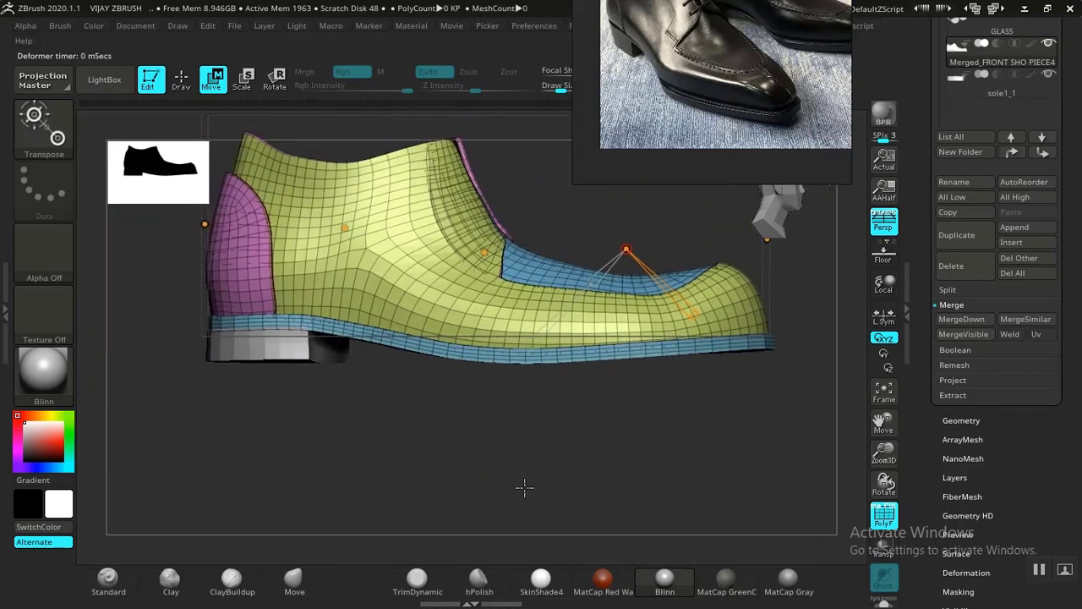
pyautogui.moveTo(626, 248); pyautogui.dragTo(617, 251)
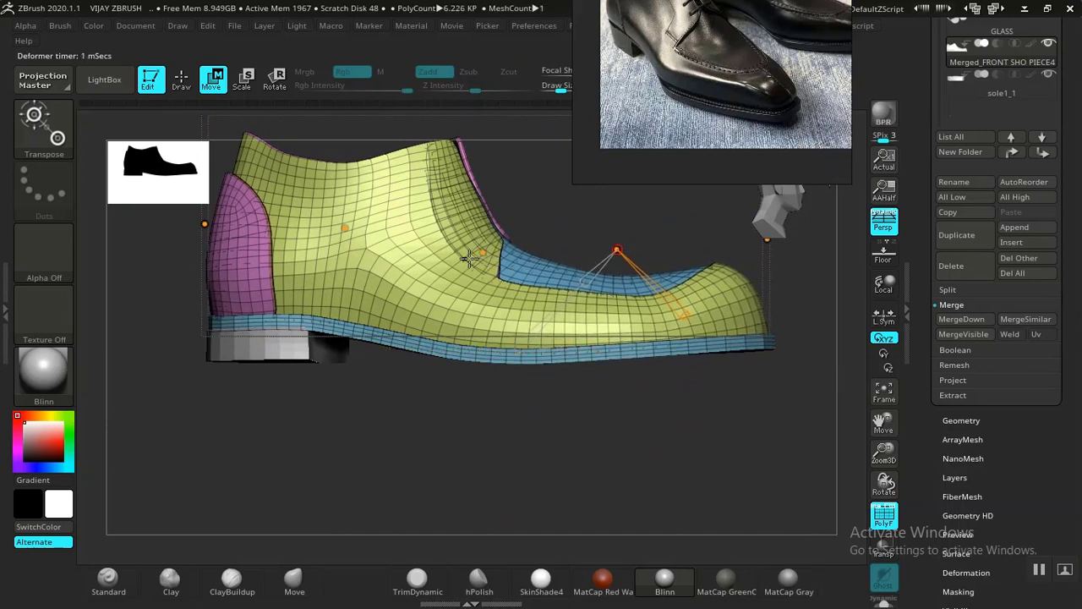
pyautogui.moveTo(617, 250); pyautogui.dragTo(608, 252)
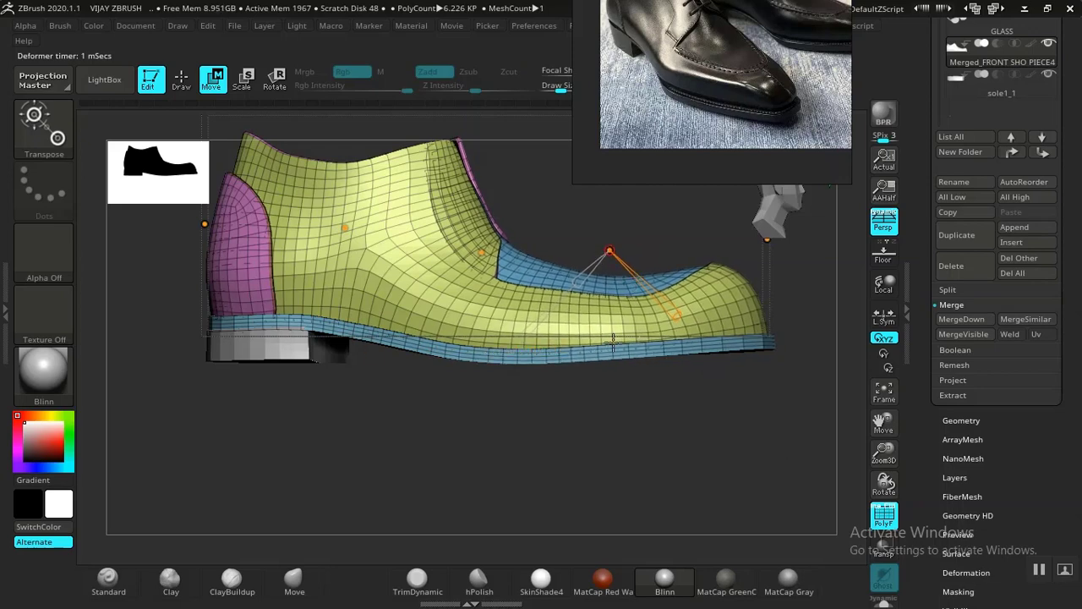
pyautogui.moveTo(570, 425); pyautogui.dragTo(546, 415)
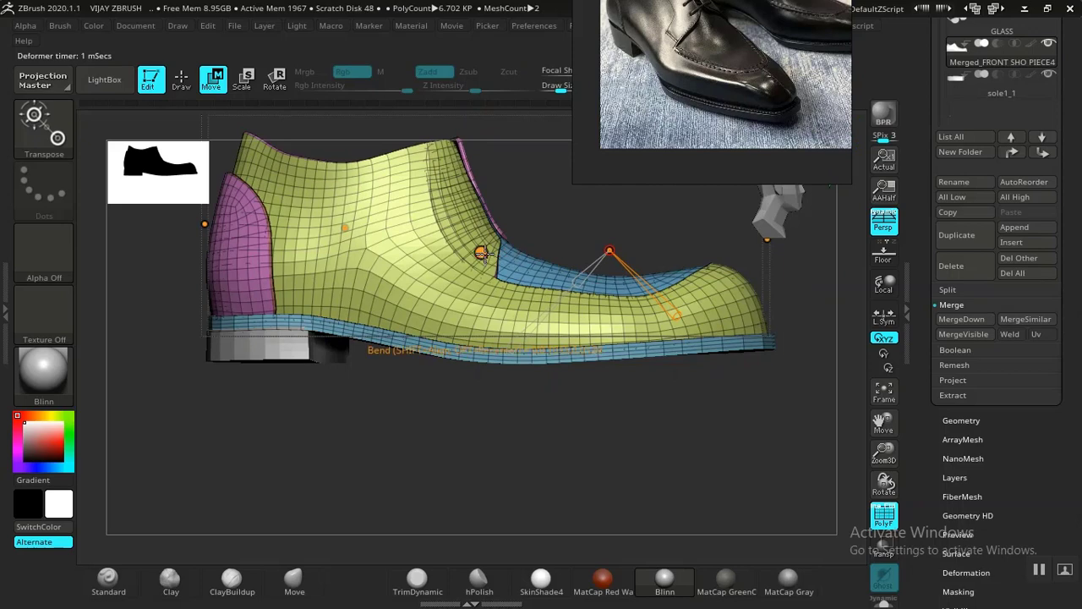
# Nudge the curve's middle control point toward the heel, and fine-tune the forefoot point's position with the wireframe hidden
pyautogui.moveTo(482, 253); pyautogui.dragTo(479, 254)
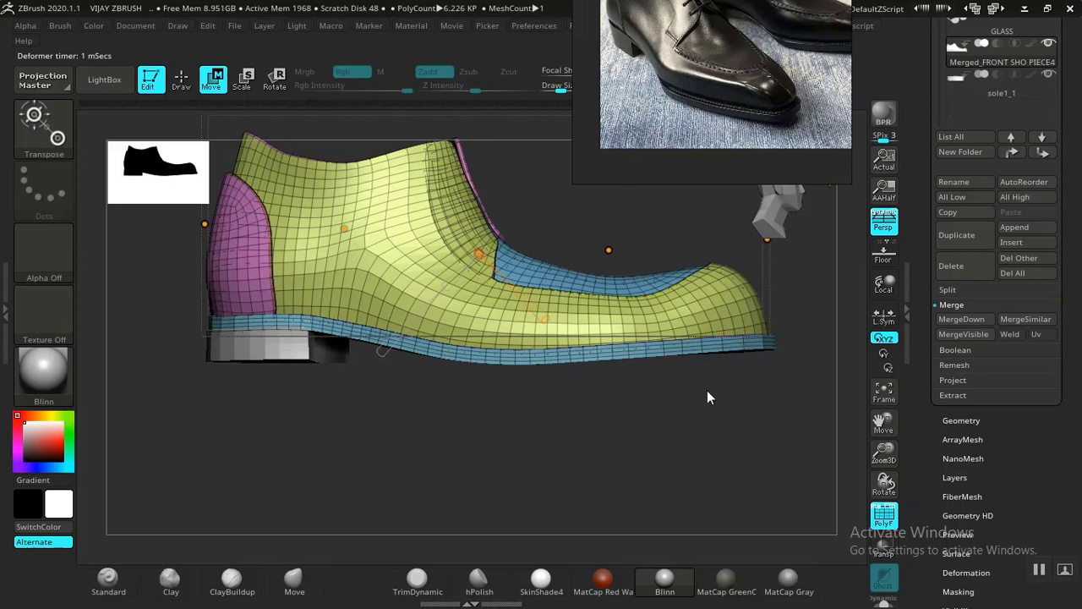
pyautogui.moveTo(612, 459); pyautogui.dragTo(532, 451)
pyautogui.hotkey('shift', 'f')
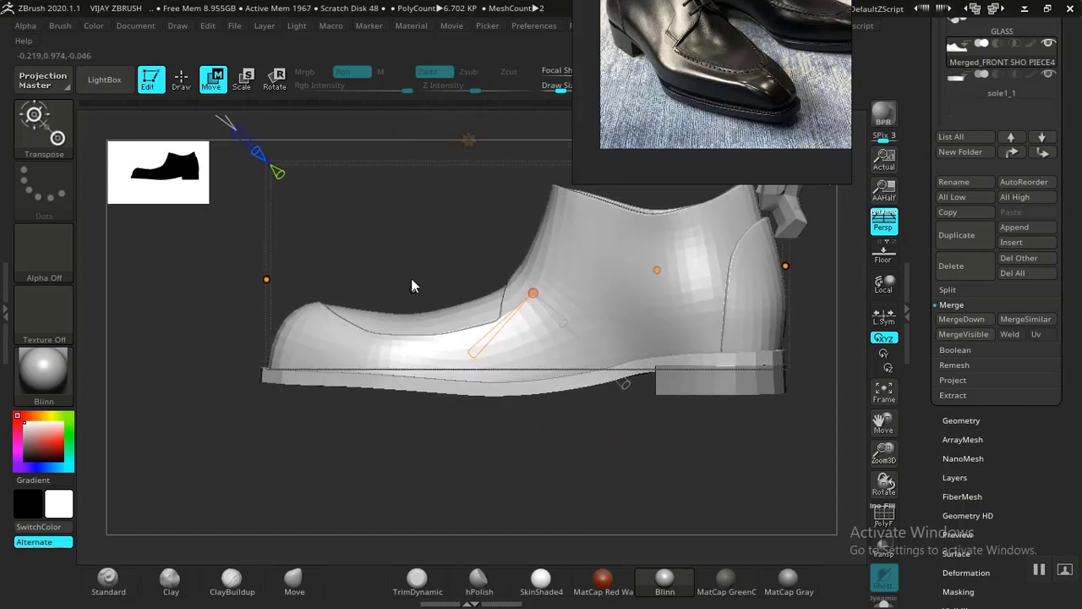
pyautogui.moveTo(408, 295); pyautogui.dragTo(402, 308)
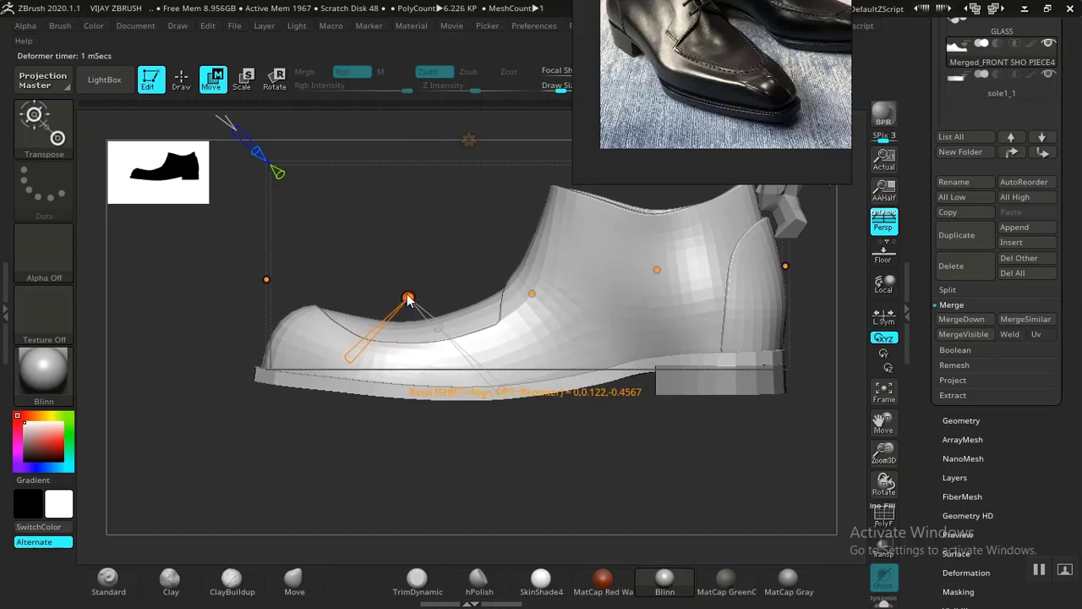
pyautogui.click(531, 294)
pyautogui.moveTo(408, 301); pyautogui.dragTo(407, 293)
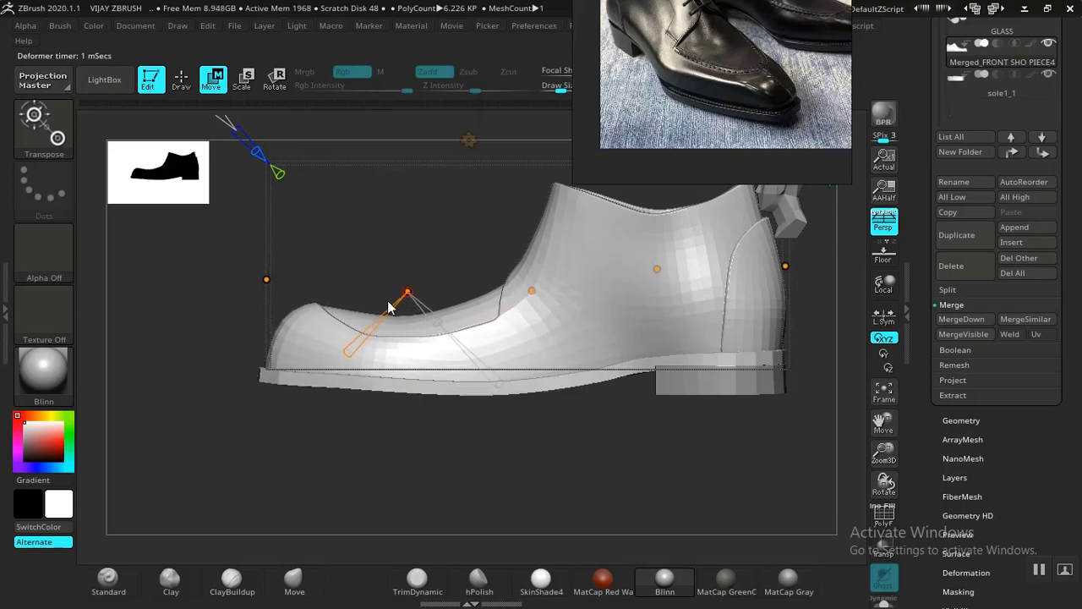
# Adjust the toe-end control point, shift the forefoot point toward the toe, and nudge the middle point slightly toward the heel
pyautogui.click(266, 281)
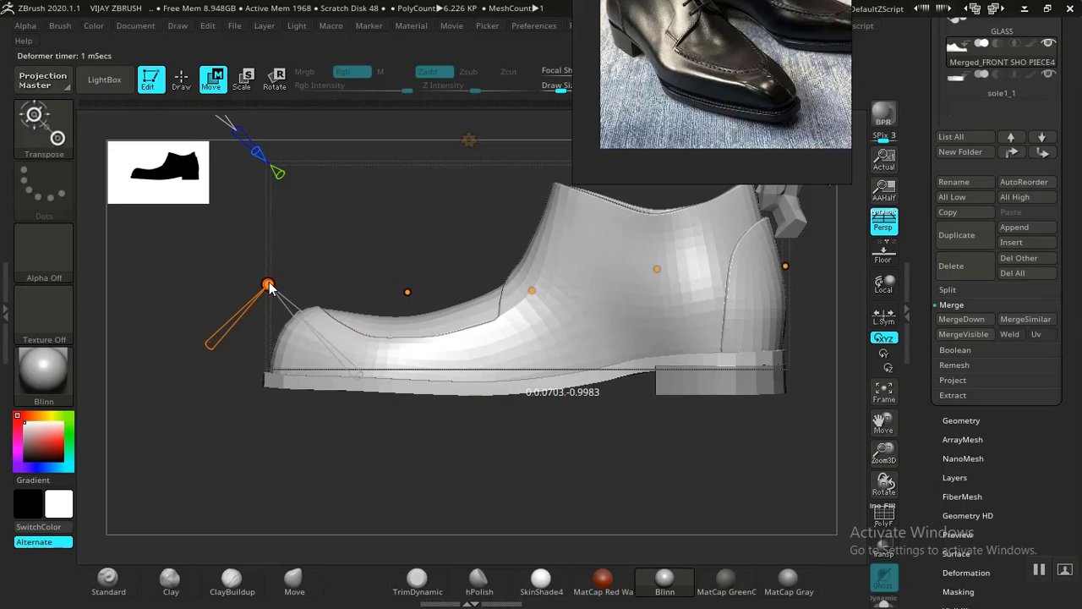
pyautogui.moveTo(268, 284); pyautogui.dragTo(273, 289)
pyautogui.moveTo(407, 293); pyautogui.dragTo(382, 292)
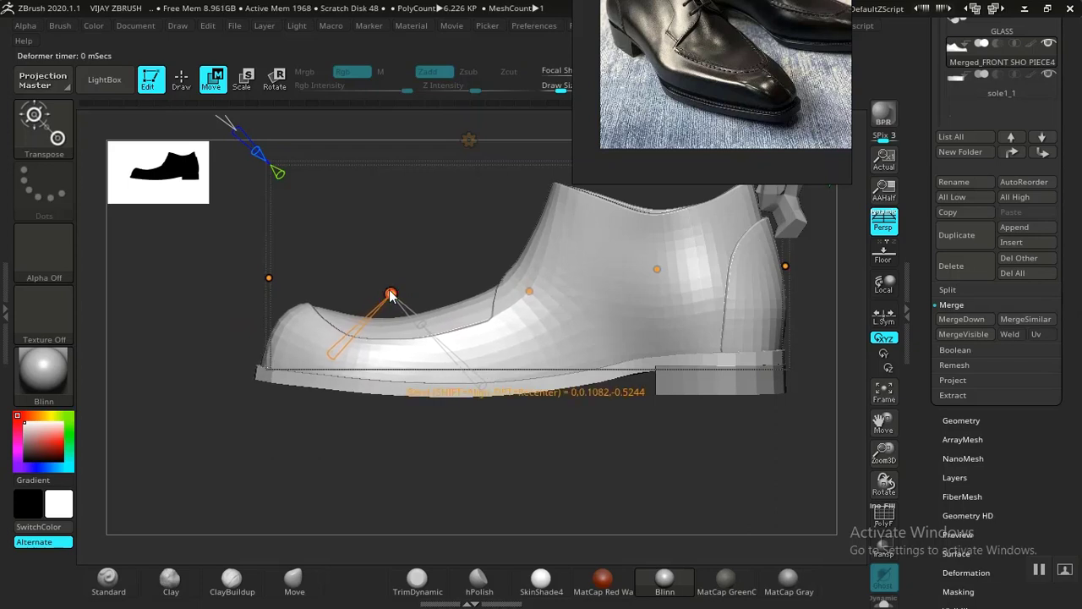
pyautogui.moveTo(527, 291); pyautogui.dragTo(532, 290)
# Raise the curve's heel-end control point slightly to settle the back of the shoe over the heel block
pyautogui.moveTo(519, 480)
pyautogui.mouseDown()
pyautogui.moveTo(562, 493)
pyautogui.moveTo(534, 478)
pyautogui.mouseUp()
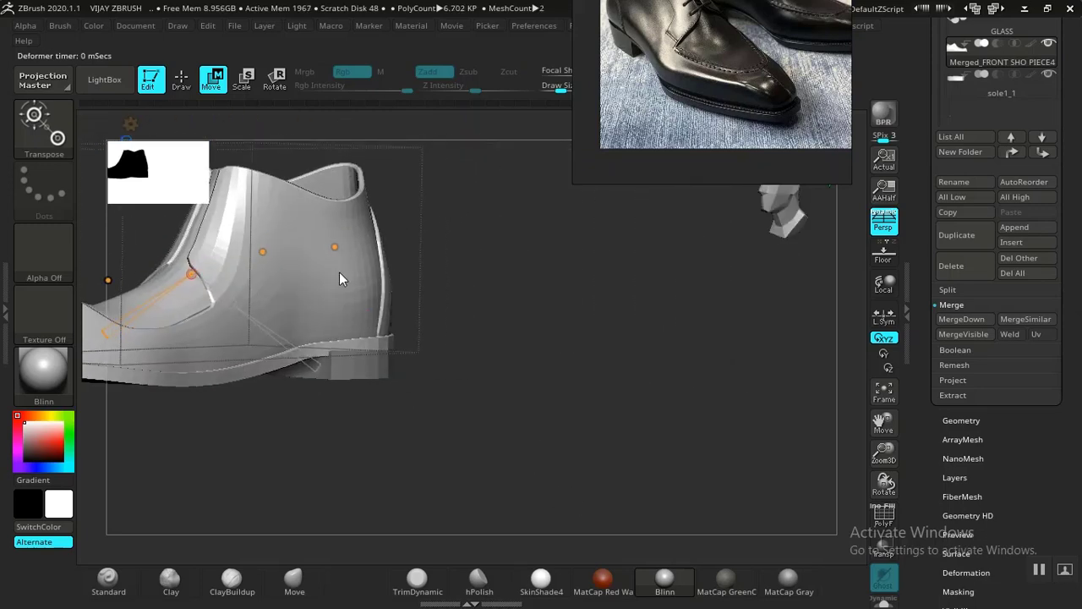
pyautogui.moveTo(336, 249); pyautogui.dragTo(343, 250)
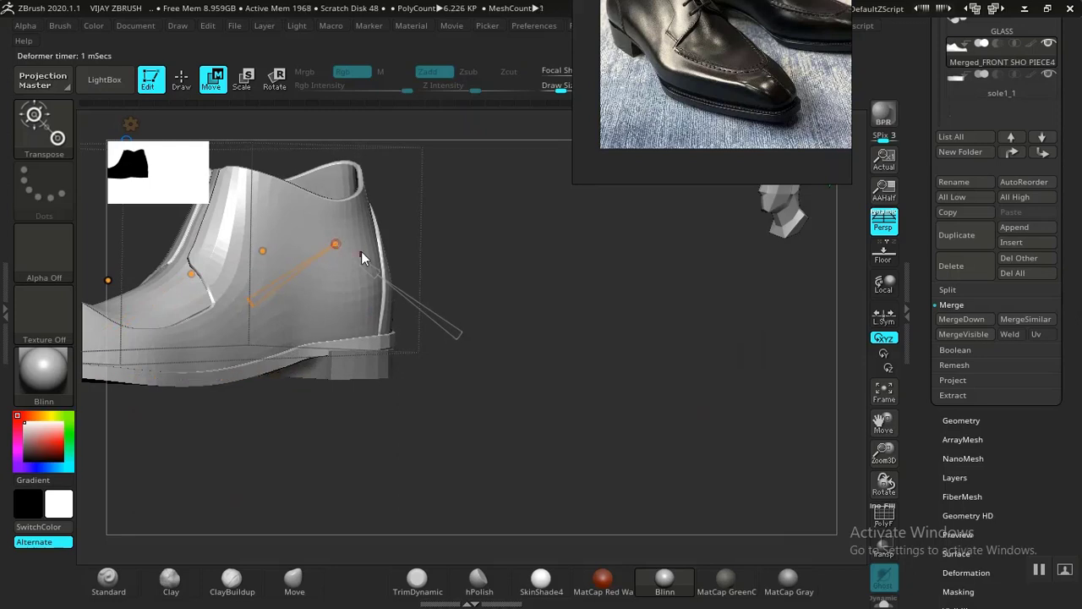
pyautogui.moveTo(437, 453); pyautogui.dragTo(584, 448)
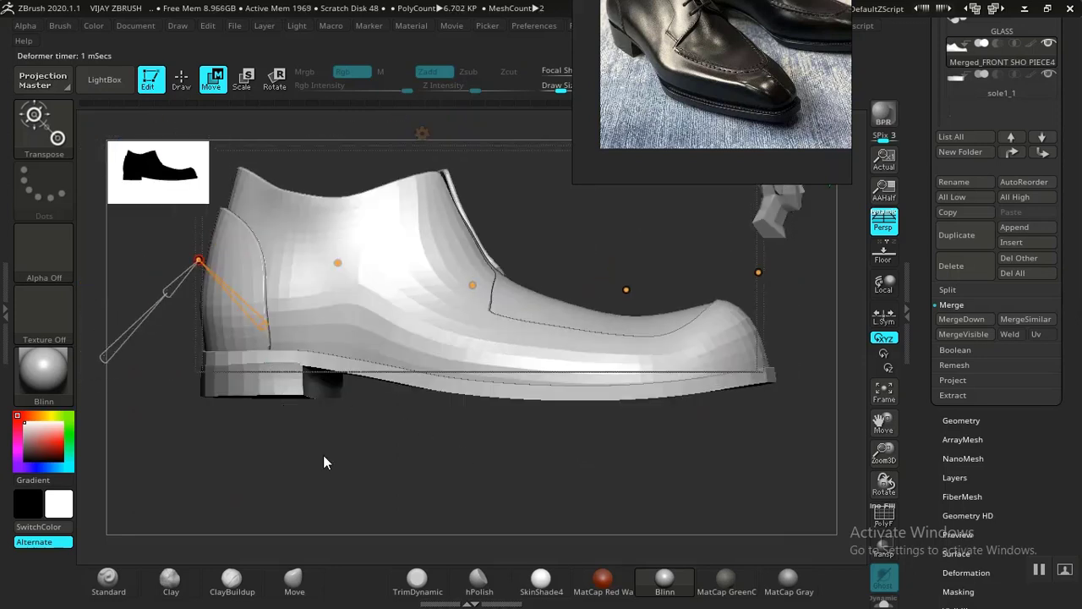
pyautogui.moveTo(323, 454); pyautogui.dragTo(315, 393)
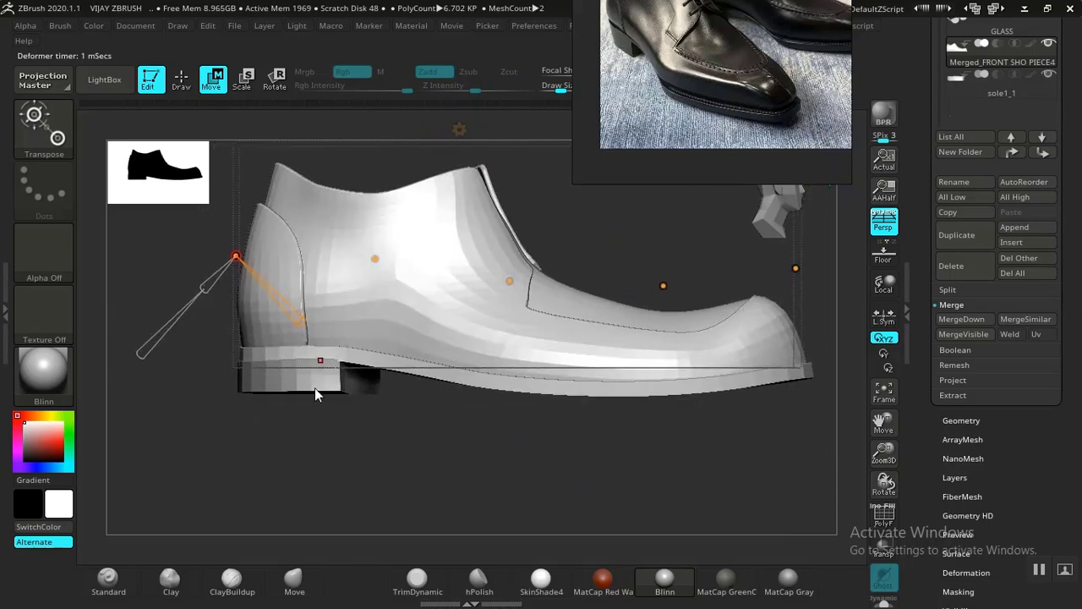
# Select the heel block subtool sole1_1 and switch to the Move brush
pyautogui.keyDown('alt'); pyautogui.click(315, 389); pyautogui.keyUp('alt')
pyautogui.press('q')
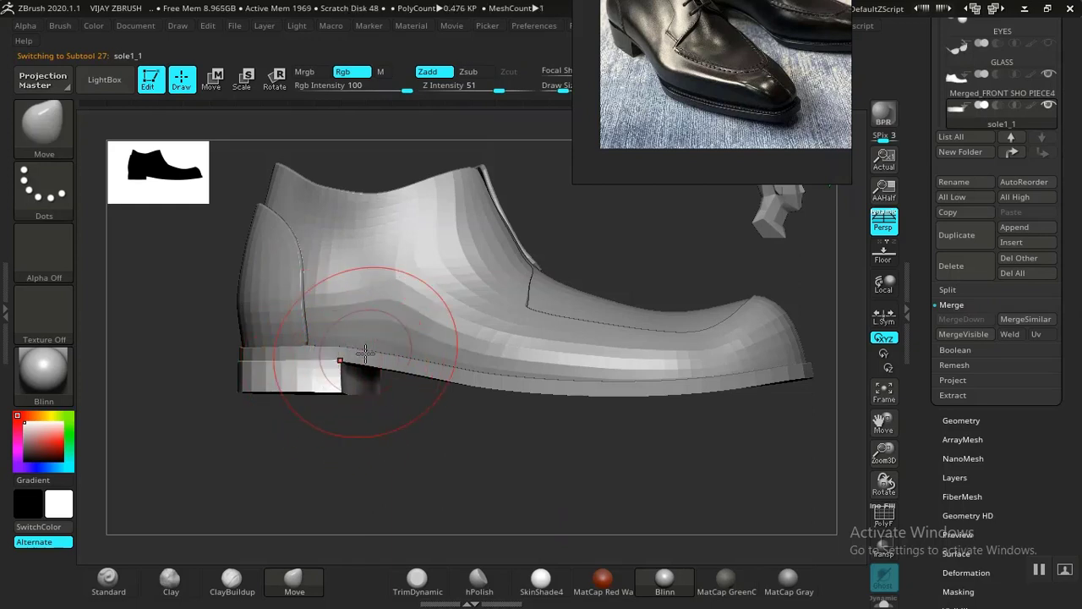
pyautogui.moveTo(411, 445); pyautogui.dragTo(514, 470)
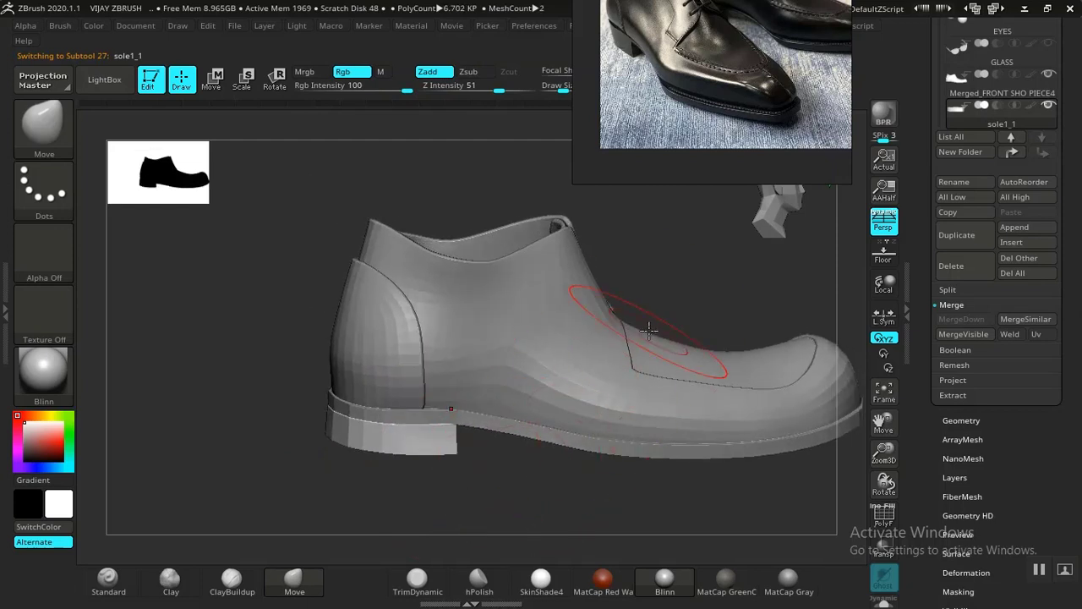
pyautogui.keyDown('alt'); pyautogui.moveTo(692, 282); pyautogui.dragTo(579, 278); pyautogui.keyUp('alt')
# Reselect the merged shoe upper, accept its Bend Curve deformation, and return to the Move brush
pyautogui.keyDown('alt'); pyautogui.click(453, 345); pyautogui.keyUp('alt')
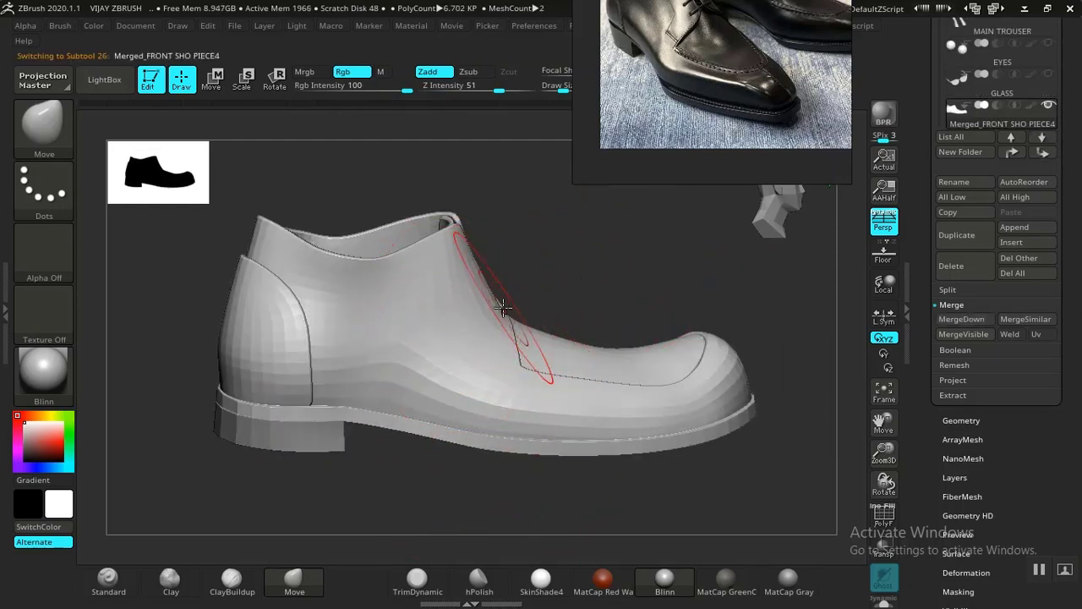
pyautogui.press('w')
pyautogui.click(432, 177)
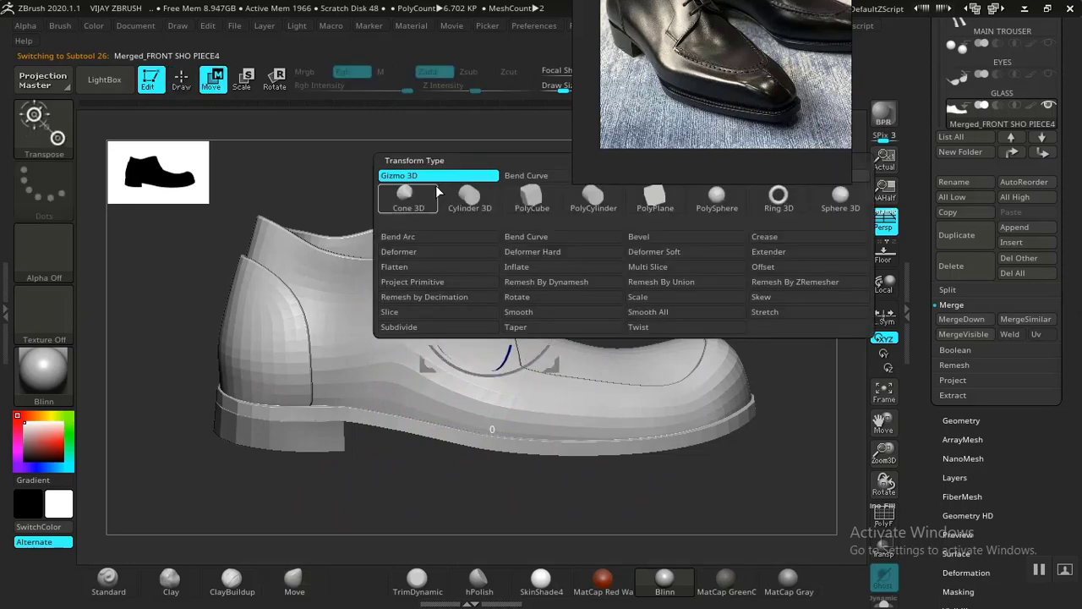
pyautogui.moveTo(646, 130); pyautogui.dragTo(815, 90)
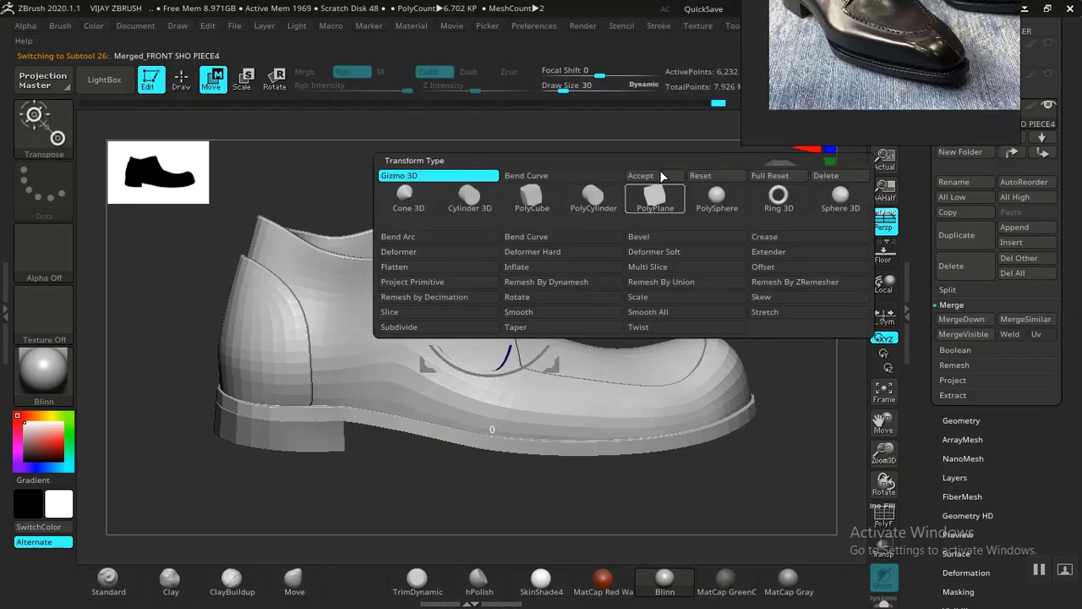
pyautogui.click(658, 171)
pyautogui.press('q')
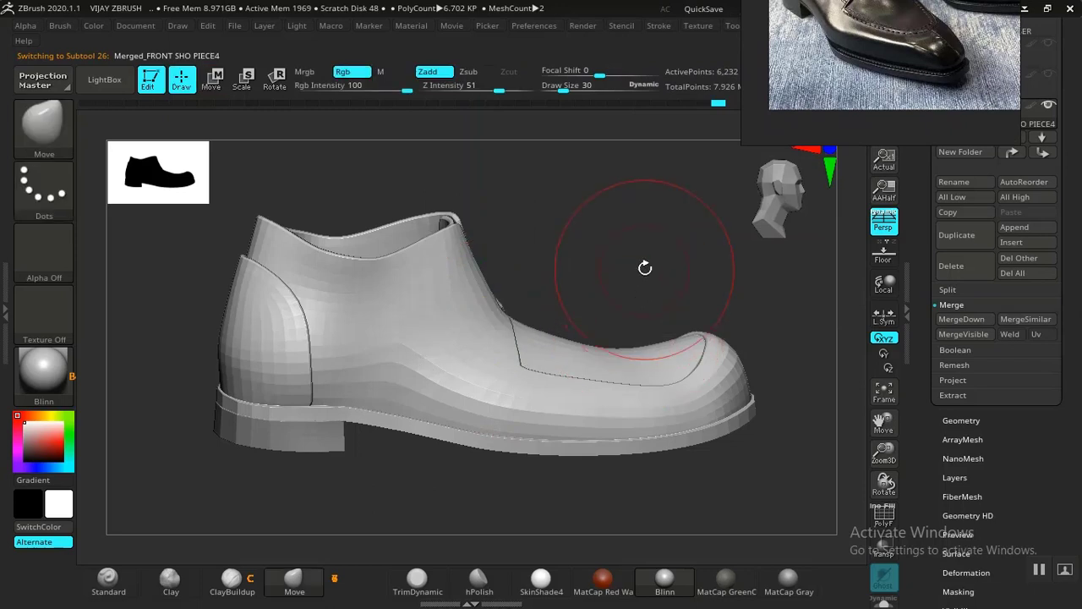
# Examine the bent shoe from the side and above, with the wireframe shown over the front panel and toe
pyautogui.keyDown('alt'); pyautogui.moveTo(627, 247); pyautogui.dragTo(628, 170); pyautogui.keyUp('alt')
pyautogui.keyDown('alt'); pyautogui.moveTo(627, 475); pyautogui.dragTo(548, 600); pyautogui.keyUp('alt')
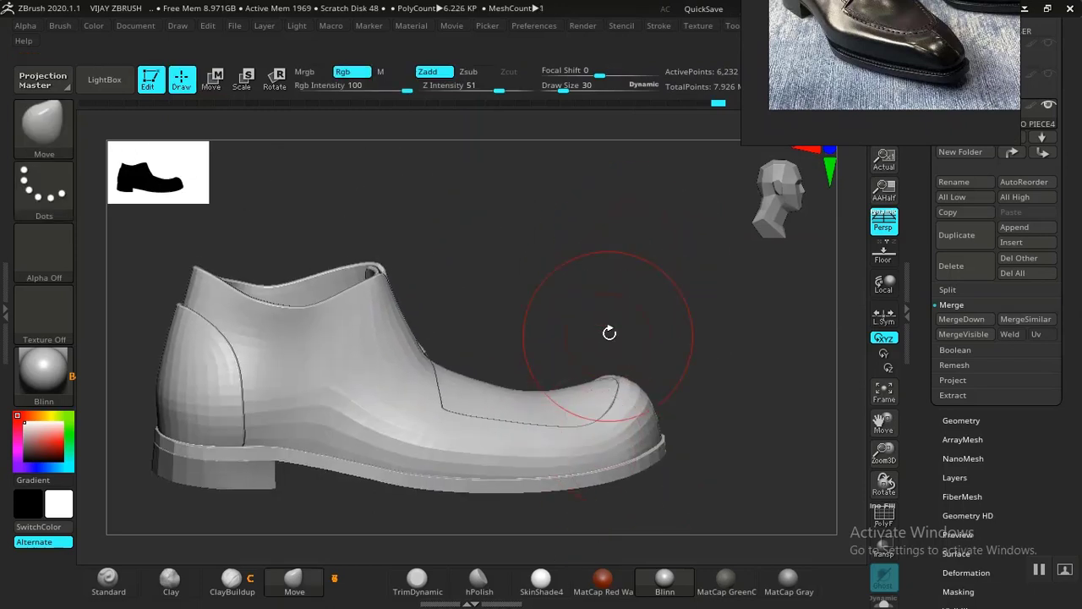
pyautogui.moveTo(609, 333); pyautogui.dragTo(281, 529)
pyautogui.moveTo(640, 220); pyautogui.dragTo(450, 353)
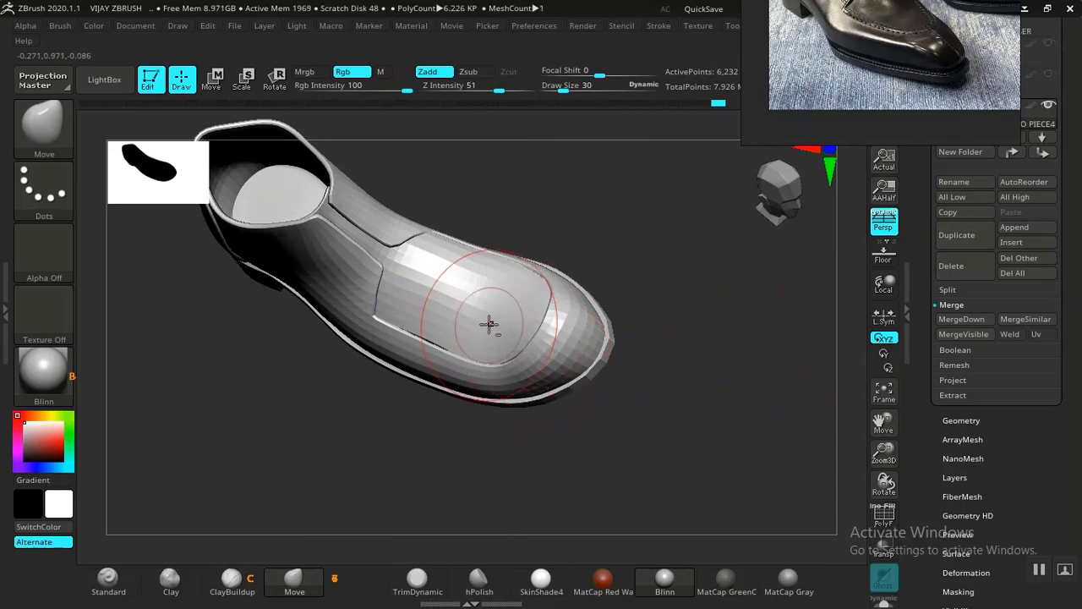
pyautogui.hotkey('shift', 'f')
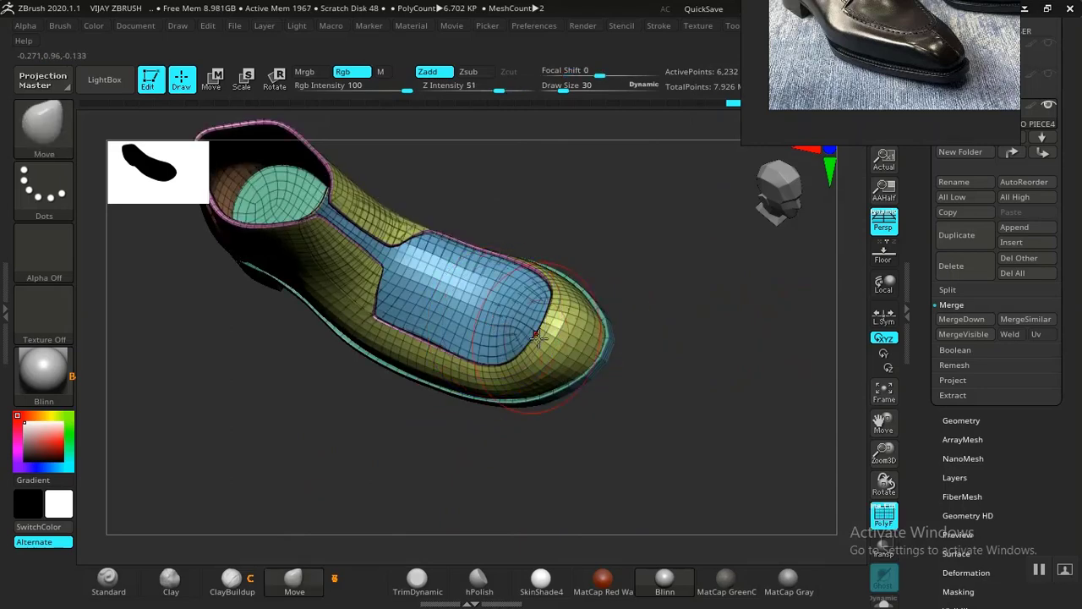
pyautogui.moveTo(707, 299)
pyautogui.keyDown('alt'); pyautogui.mouseDown()
pyautogui.moveTo(756, 304)
pyautogui.moveTo(705, 408)
pyautogui.moveTo(550, 259)
pyautogui.moveTo(549, 177)
pyautogui.moveTo(531, 201)
pyautogui.moveTo(559, 217)
pyautogui.mouseUp(); pyautogui.keyUp('alt')
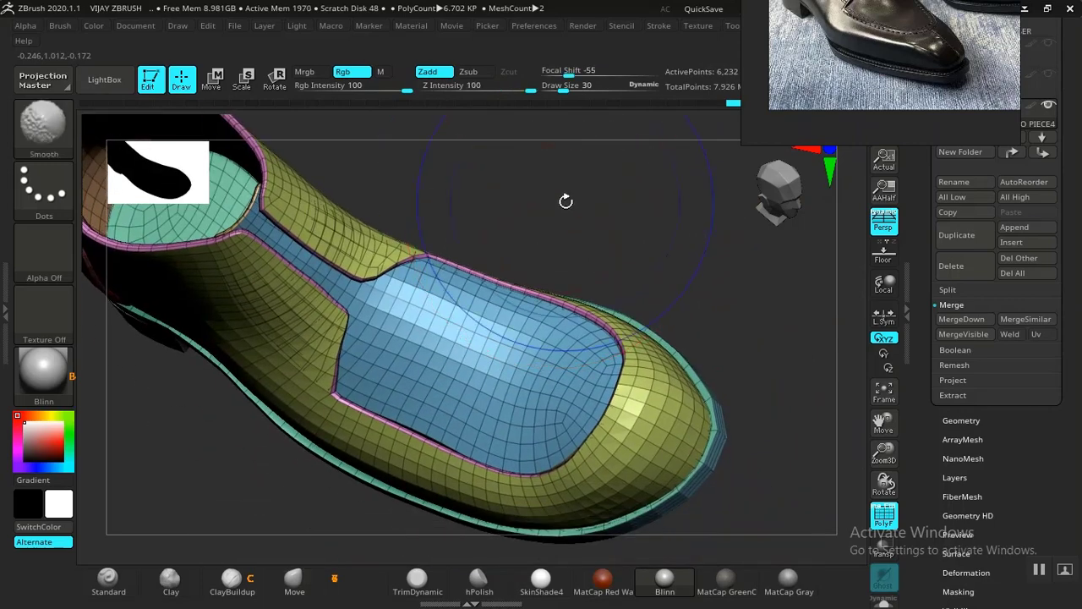
pyautogui.hotkey('shift', 'f')
pyautogui.hotkey('shift', 'f')
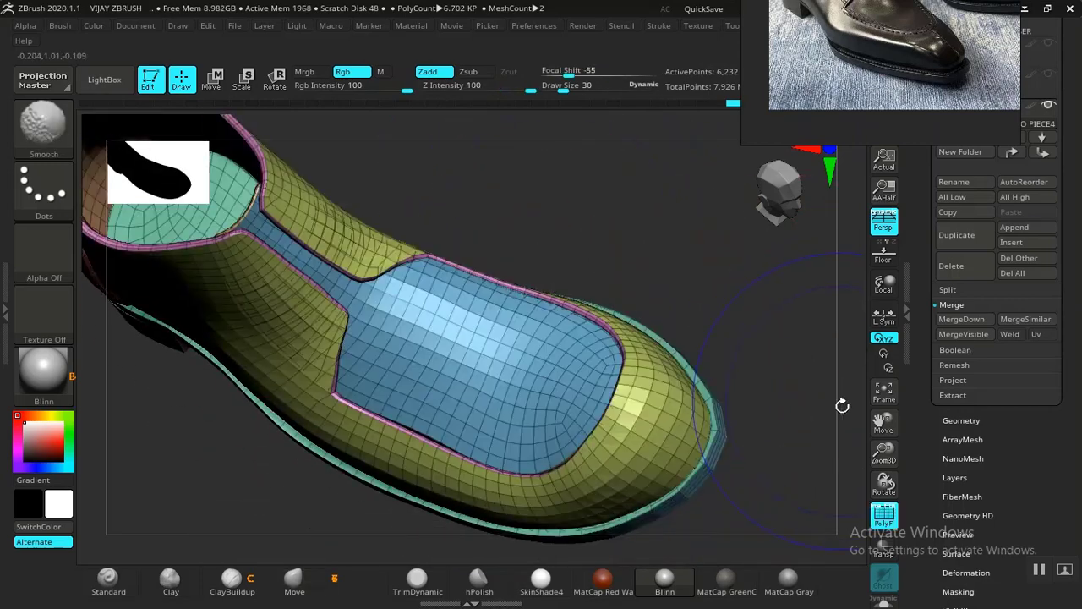
# Regroup the merged shoe with Auto Groups so each separate piece gets its own polygroup
pyautogui.moveTo(913, 498); pyautogui.dragTo(934, 401)
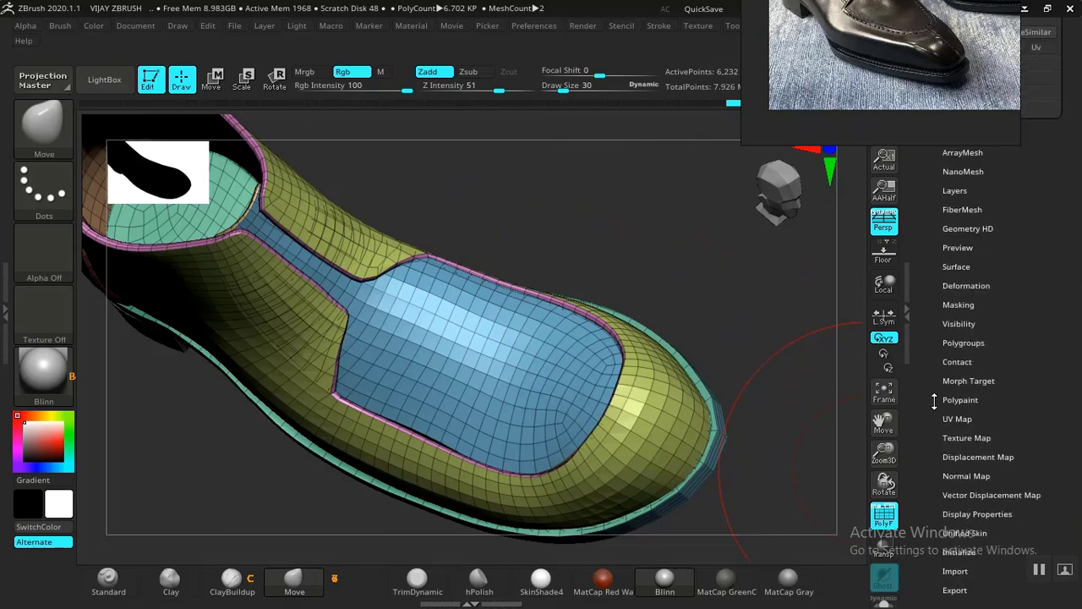
pyautogui.click(960, 340)
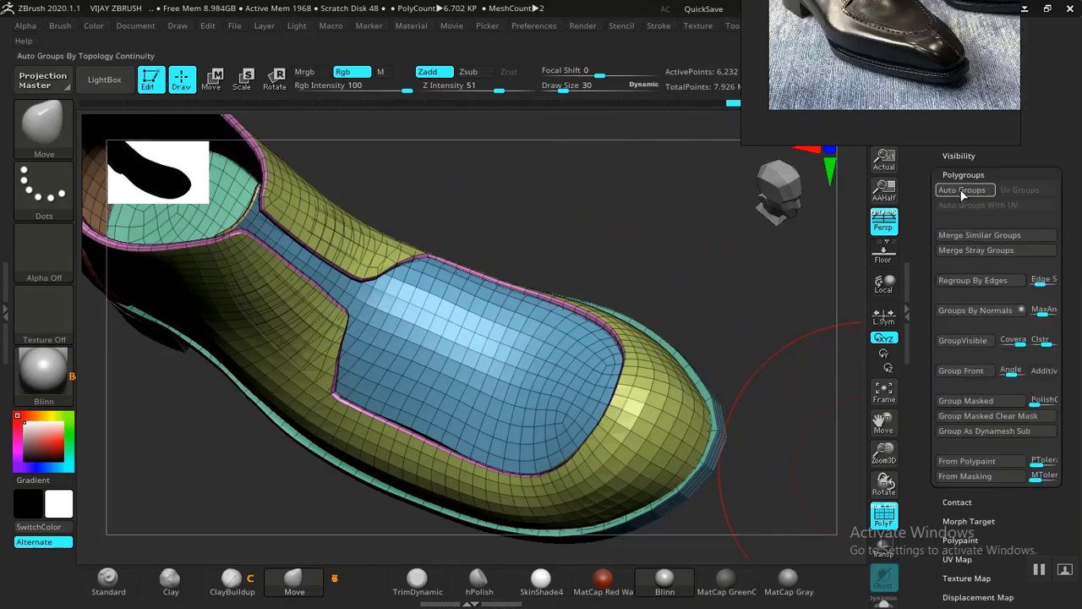
pyautogui.click(961, 190)
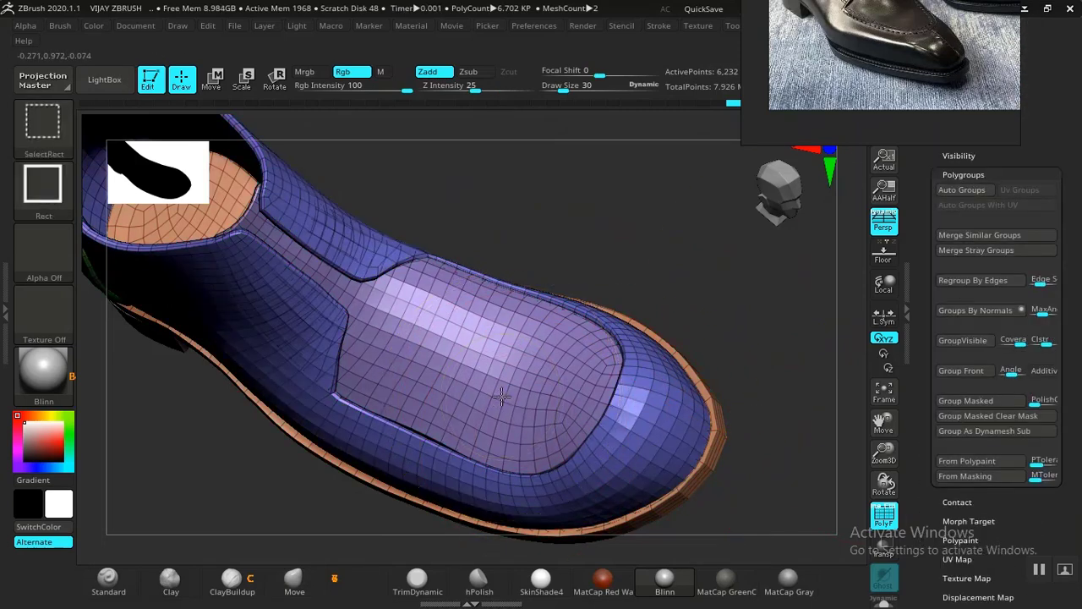
# Nudge the front vamp panel's side edge with the Move brush while the other pieces are masked, and clear the mask
pyautogui.keyDown('ctrl'); pyautogui.keyDown('shift'); pyautogui.click(504, 398); pyautogui.keyUp('shift'); pyautogui.keyUp('ctrl')
pyautogui.keyDown('ctrl'); pyautogui.keyDown('shift'); pyautogui.click(708, 310); pyautogui.keyUp('shift'); pyautogui.keyUp('ctrl')
pyautogui.keyDown('ctrl'); pyautogui.click(711, 305); pyautogui.keyUp('ctrl')
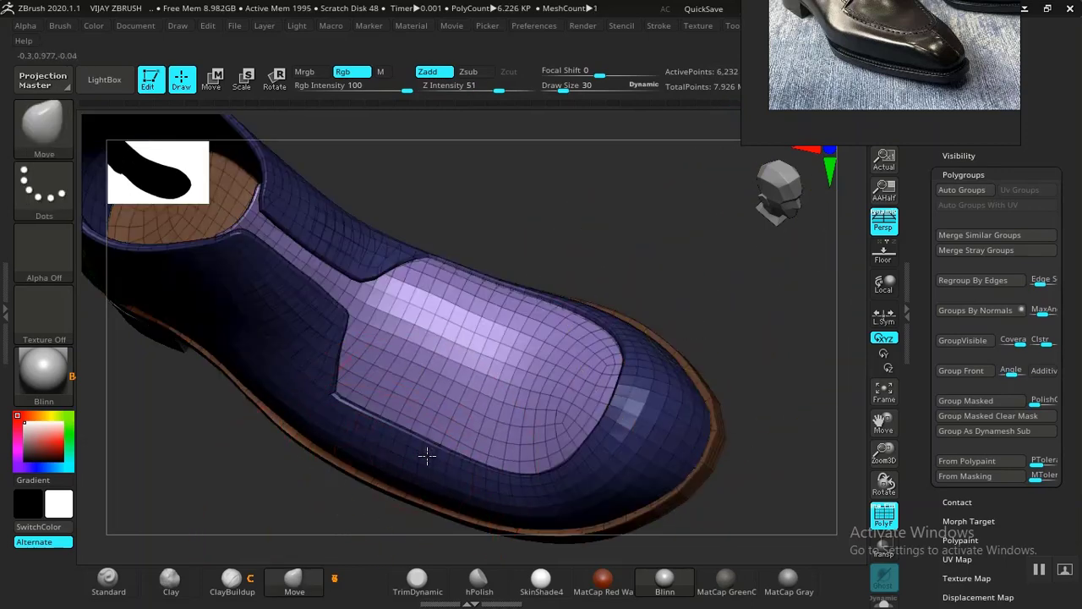
pyautogui.moveTo(409, 436); pyautogui.dragTo(408, 441)
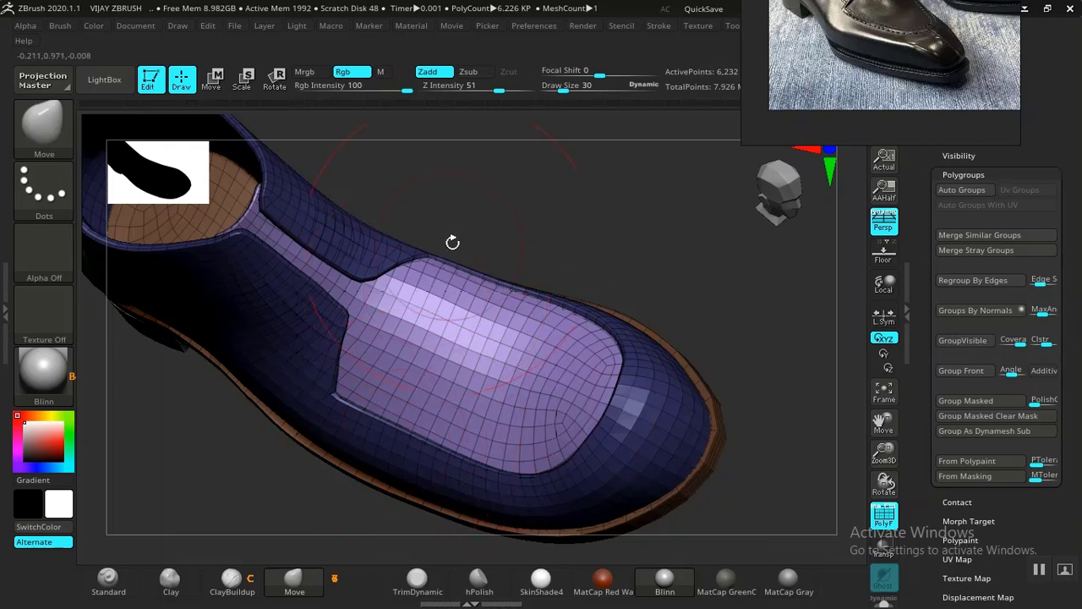
pyautogui.moveTo(572, 200)
pyautogui.keyDown('ctrl'); pyautogui.mouseDown()
pyautogui.moveTo(585, 217)
pyautogui.moveTo(603, 184)
pyautogui.moveTo(575, 195)
pyautogui.mouseUp(); pyautogui.keyUp('ctrl')
pyautogui.hotkey('shift', 'f')
pyautogui.press('f')
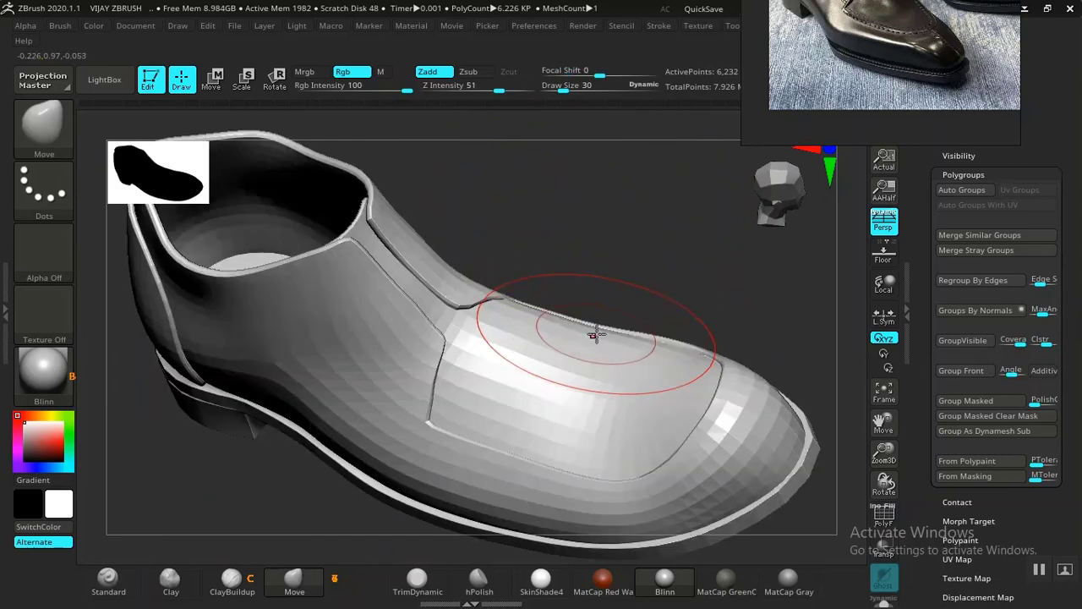
# Compare the shoe's front and instep profile with the full reference photo
pyautogui.moveTo(658, 227); pyautogui.dragTo(619, 252)
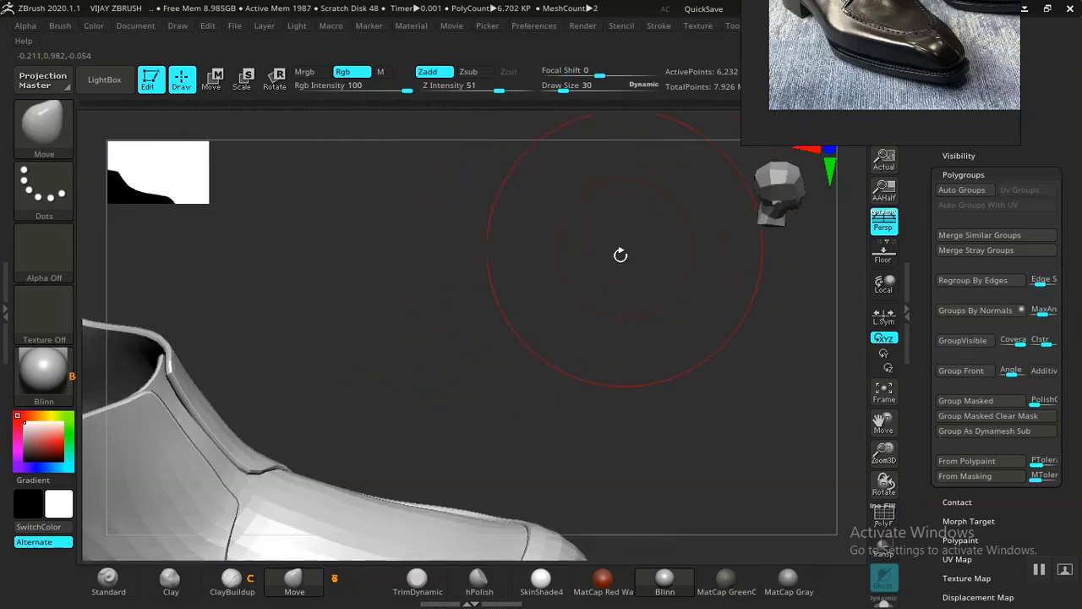
pyautogui.press('f')
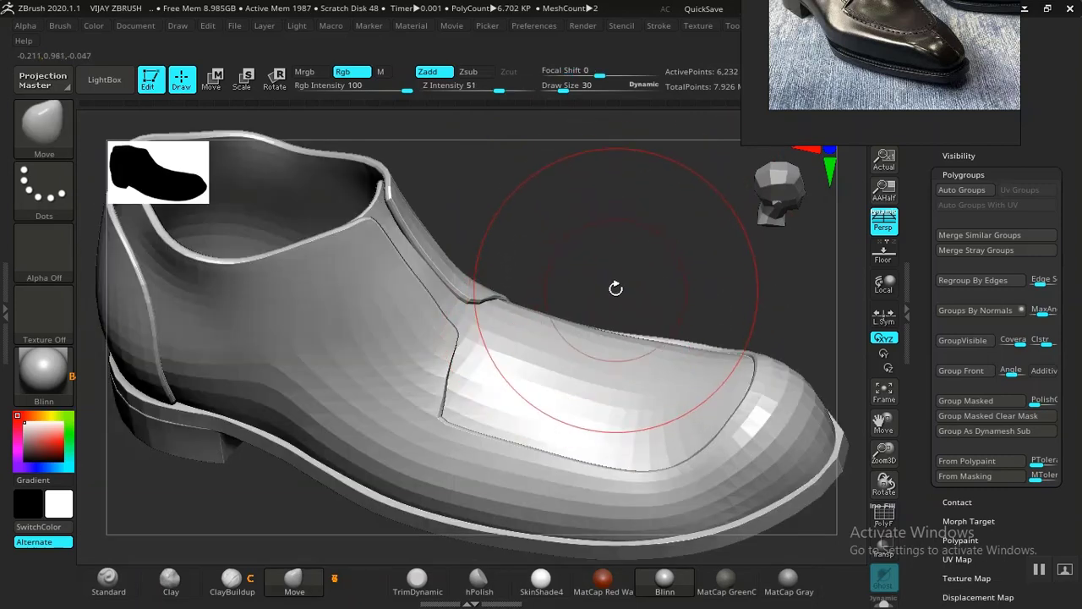
pyautogui.moveTo(551, 248); pyautogui.dragTo(614, 206)
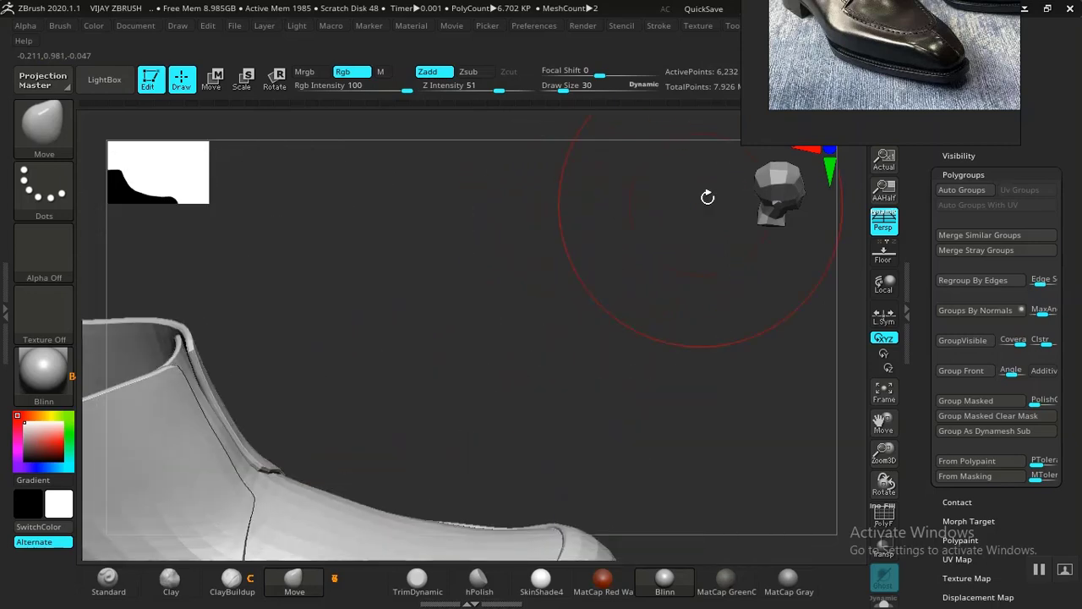
pyautogui.moveTo(851, 65); pyautogui.dragTo(858, 201, button='right')
pyautogui.keyDown('alt'); pyautogui.moveTo(535, 358); pyautogui.dragTo(587, 242); pyautogui.keyUp('alt')
pyautogui.moveTo(667, 302)
pyautogui.keyDown('alt'); pyautogui.mouseDown()
pyautogui.moveTo(679, 291)
pyautogui.moveTo(668, 288)
pyautogui.mouseUp(); pyautogui.keyUp('alt')
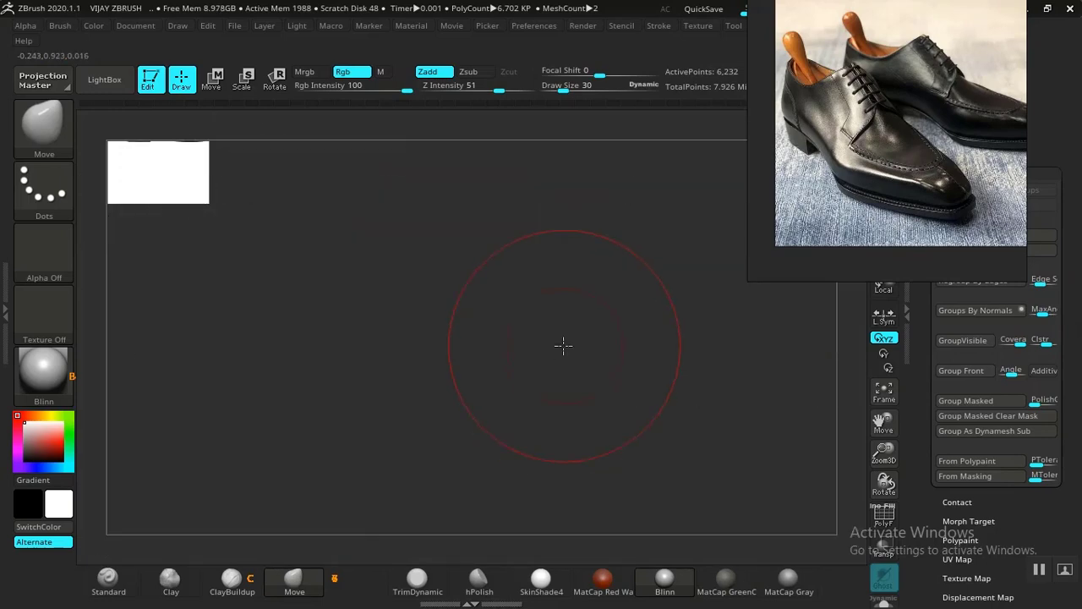
# Mask every piece of the merged shoe except the back heel counter panel, keeping the whole shoe visible
pyautogui.keyDown('alt'); pyautogui.moveTo(563, 345); pyautogui.dragTo(521, 502); pyautogui.keyUp('alt')
pyautogui.keyDown('alt'); pyautogui.moveTo(420, 459); pyautogui.dragTo(455, 477); pyautogui.keyUp('alt')
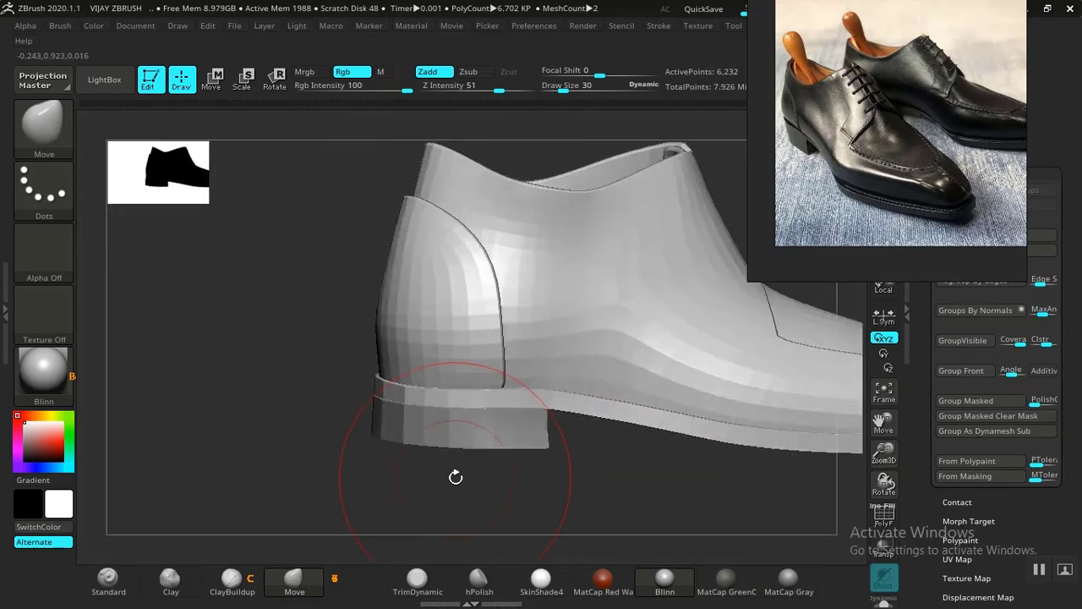
pyautogui.keyDown('ctrl'); pyautogui.keyDown('shift'); pyautogui.click(466, 341); pyautogui.keyUp('shift'); pyautogui.keyUp('ctrl')
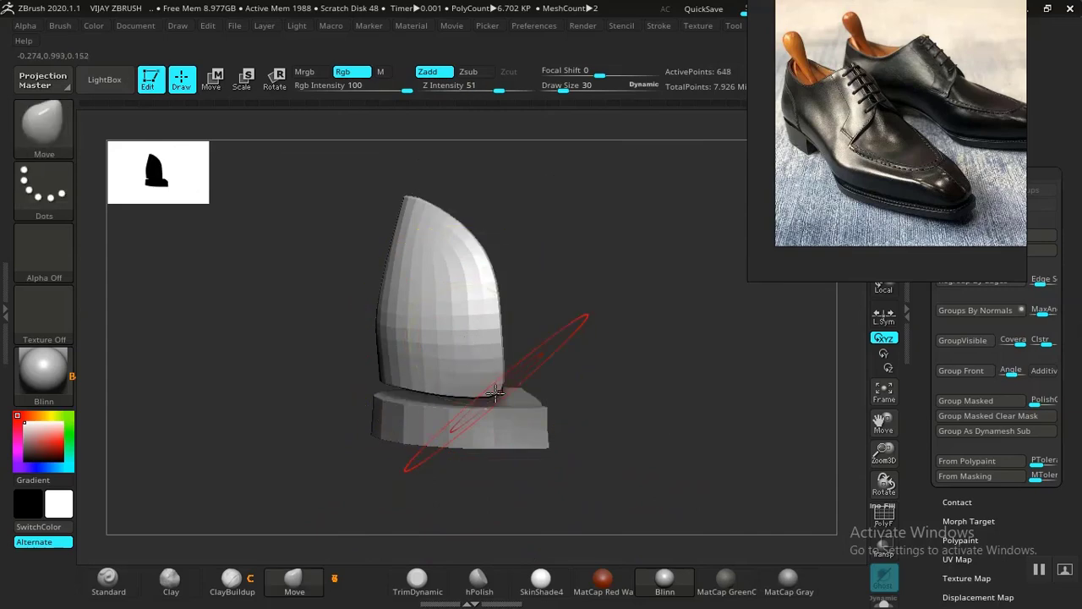
pyautogui.moveTo(572, 307); pyautogui.dragTo(563, 251)
pyautogui.keyDown('ctrl'); pyautogui.keyDown('shift'); pyautogui.click(267, 347); pyautogui.keyUp('shift'); pyautogui.keyUp('ctrl')
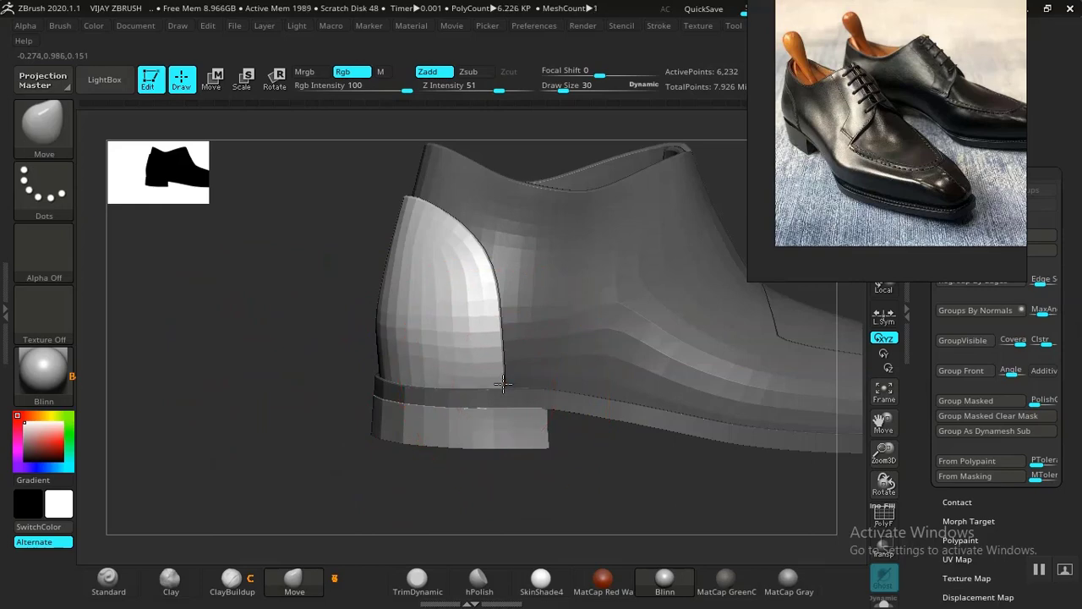
pyautogui.moveTo(355, 438); pyautogui.dragTo(586, 385)
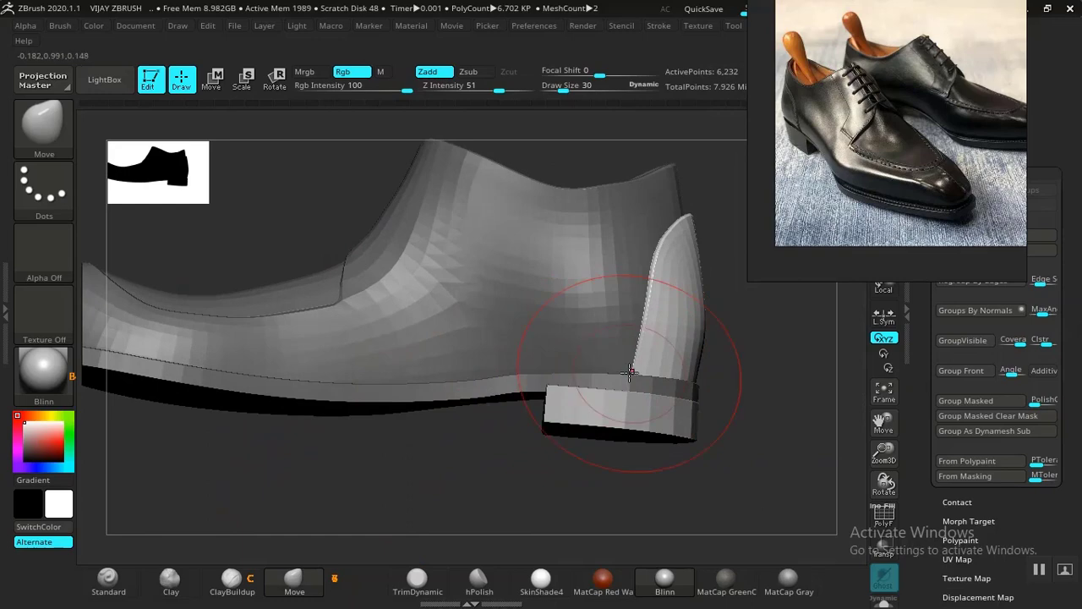
# Display the polygroup wireframe to inspect the shoe's separate pieces, and move the reference photo clear of the model
pyautogui.moveTo(505, 455); pyautogui.dragTo(611, 342)
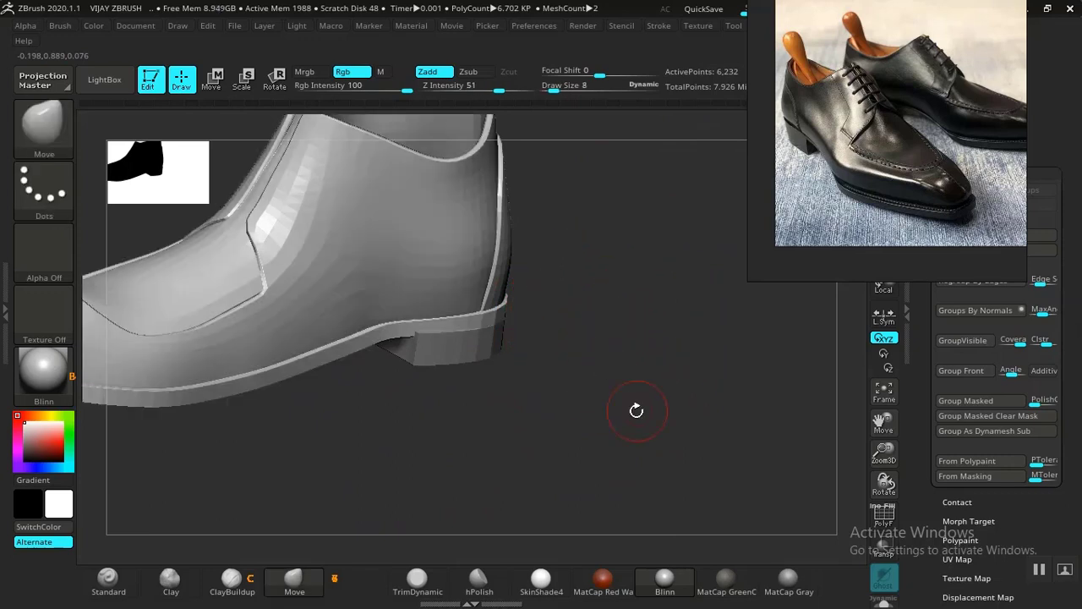
pyautogui.hotkey('shift', 'f')
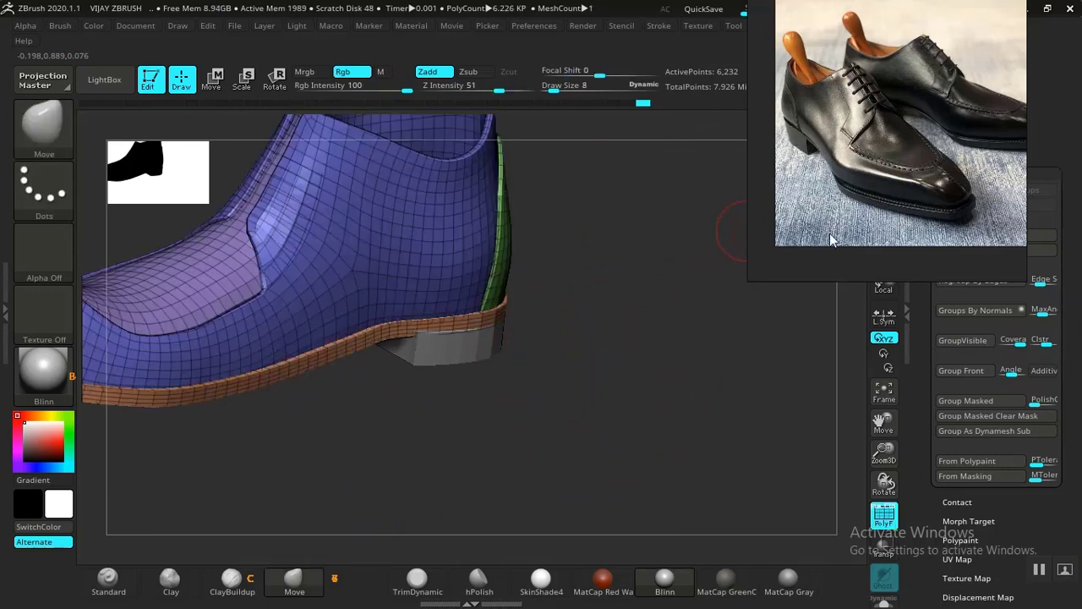
pyautogui.moveTo(830, 234); pyautogui.dragTo(962, 238)
pyautogui.moveTo(643, 370); pyautogui.dragTo(680, 320)
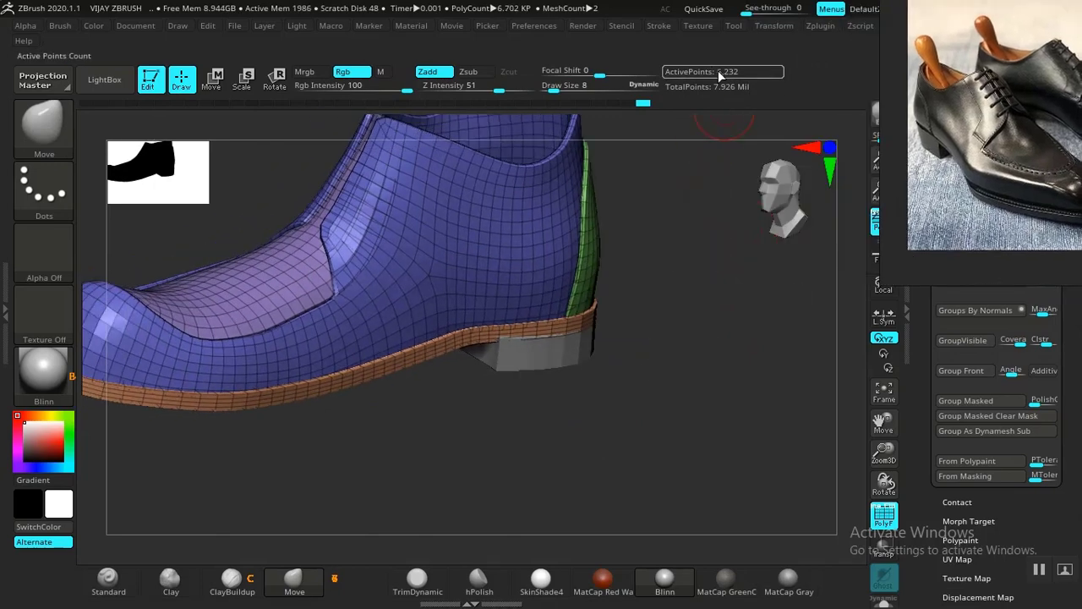
pyautogui.moveTo(676, 397)
pyautogui.mouseDown()
pyautogui.moveTo(688, 423)
pyautogui.moveTo(679, 392)
pyautogui.moveTo(737, 415)
pyautogui.moveTo(561, 499)
pyautogui.moveTo(539, 455)
pyautogui.moveTo(597, 464)
pyautogui.moveTo(612, 496)
pyautogui.moveTo(594, 451)
pyautogui.moveTo(567, 498)
pyautogui.moveTo(586, 510)
pyautogui.moveTo(695, 426)
pyautogui.moveTo(624, 453)
pyautogui.moveTo(681, 449)
pyautogui.moveTo(552, 454)
pyautogui.moveTo(466, 415)
pyautogui.moveTo(466, 398)
pyautogui.mouseUp()
# Save the project over the existing ZPR project file, confirming the replacement
pyautogui.press('ctrl')
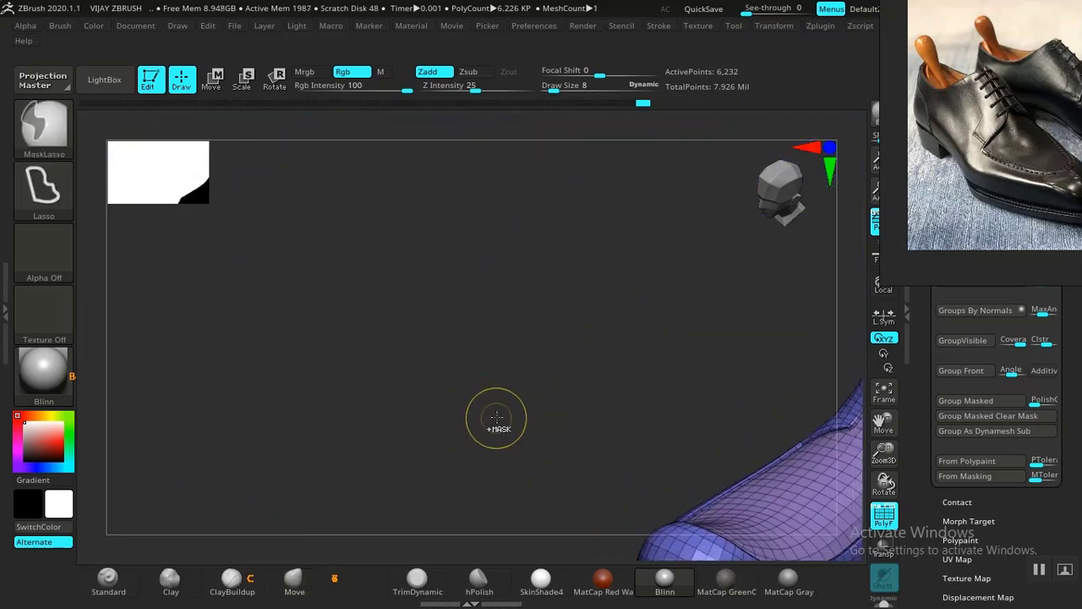
pyautogui.hotkey('ctrl', 's')
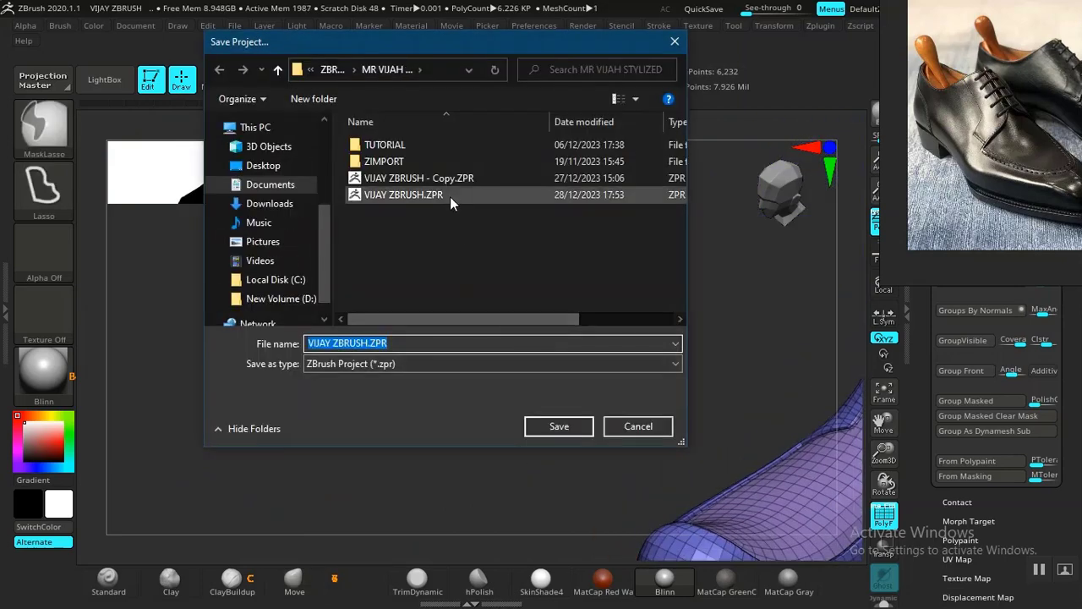
pyautogui.click(557, 426)
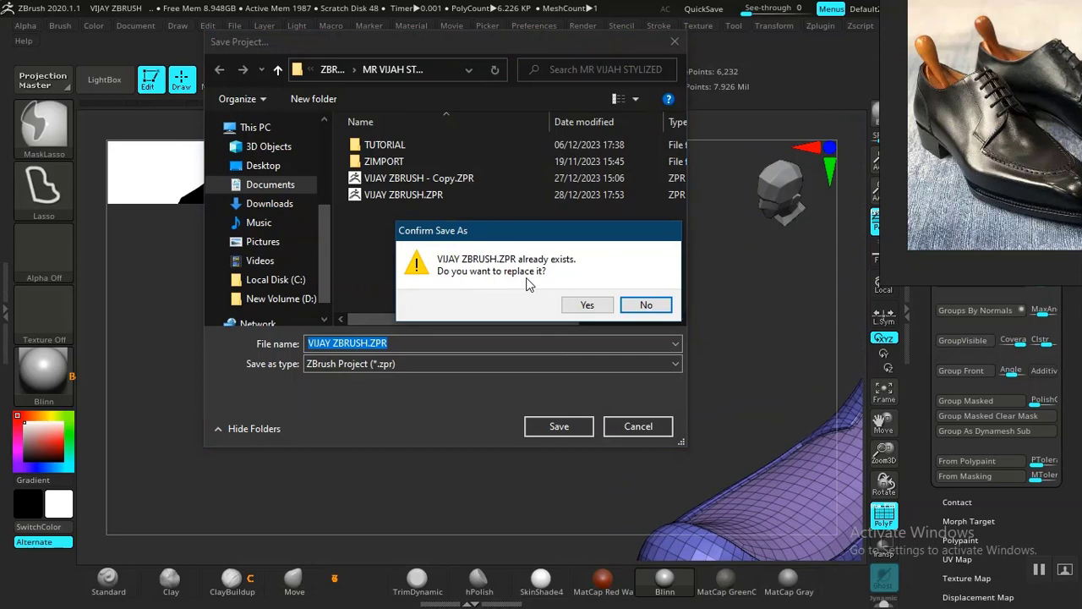
pyautogui.click(585, 306)
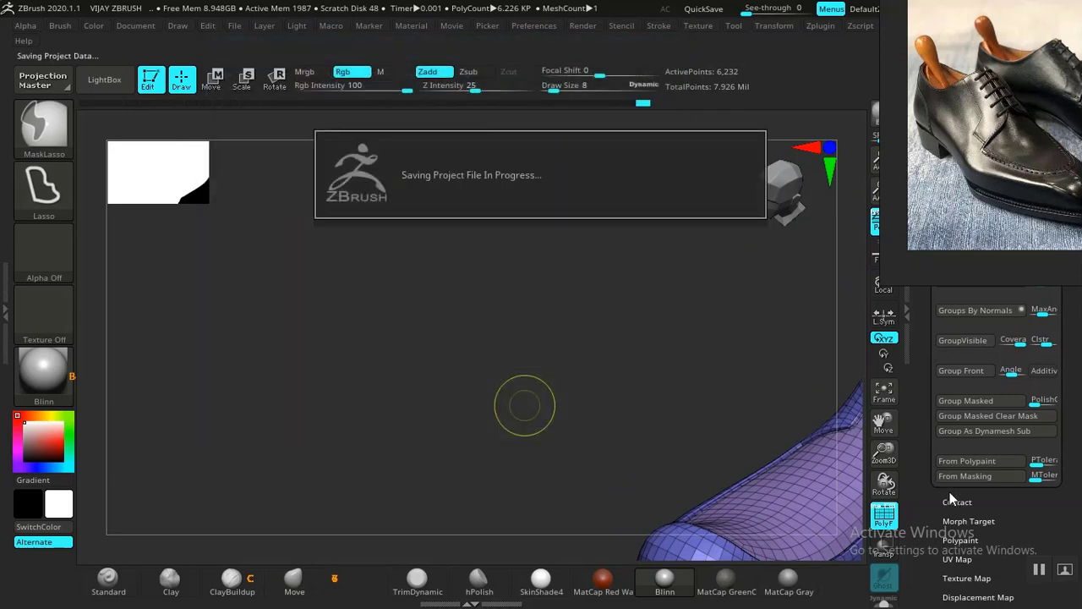
# Frame the whole shoe from the front and hide the polygroup wireframe
pyautogui.moveTo(570, 384); pyautogui.dragTo(597, 404)
pyautogui.keyDown('shift'); pyautogui.moveTo(643, 441); pyautogui.dragTo(642, 420); pyautogui.keyUp('shift')
pyautogui.press('f')
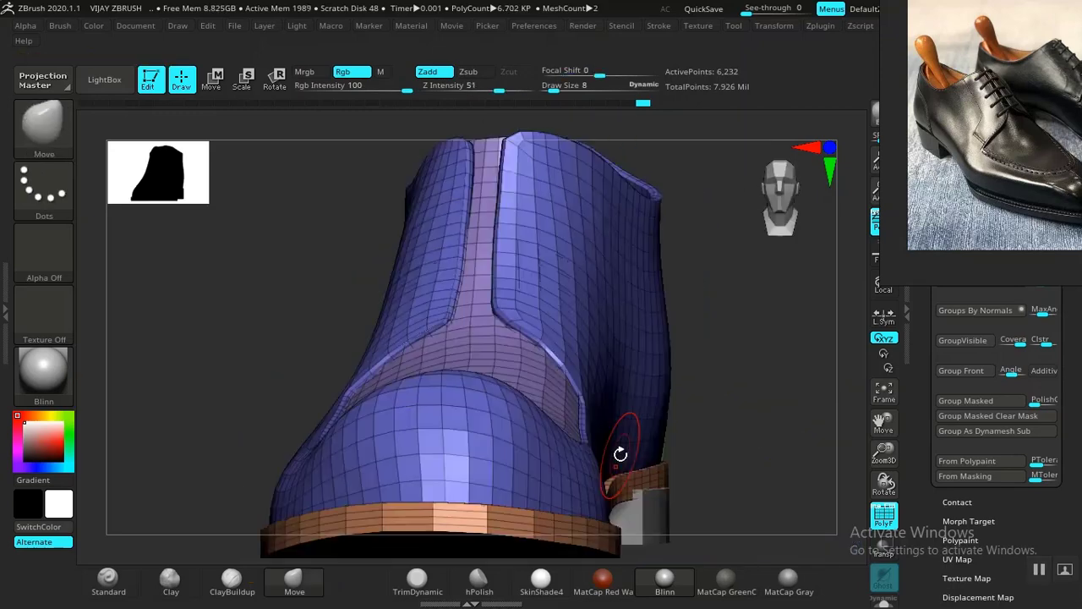
pyautogui.hotkey('shift', 'f')
pyautogui.moveTo(799, 416)
pyautogui.mouseDown()
pyautogui.moveTo(746, 437)
pyautogui.moveTo(707, 519)
pyautogui.moveTo(701, 440)
pyautogui.moveTo(377, 437)
pyautogui.moveTo(377, 386)
pyautogui.moveTo(392, 358)
pyautogui.moveTo(378, 382)
pyautogui.moveTo(316, 380)
pyautogui.moveTo(329, 381)
pyautogui.mouseUp()
# Mask every piece except the front vamp panel to check its fit under the lacing flaps, and clear the mask
pyautogui.press('ctrl')
pyautogui.keyDown('ctrl'); pyautogui.keyDown('shift'); pyautogui.click(541, 359); pyautogui.keyUp('shift'); pyautogui.keyUp('ctrl')
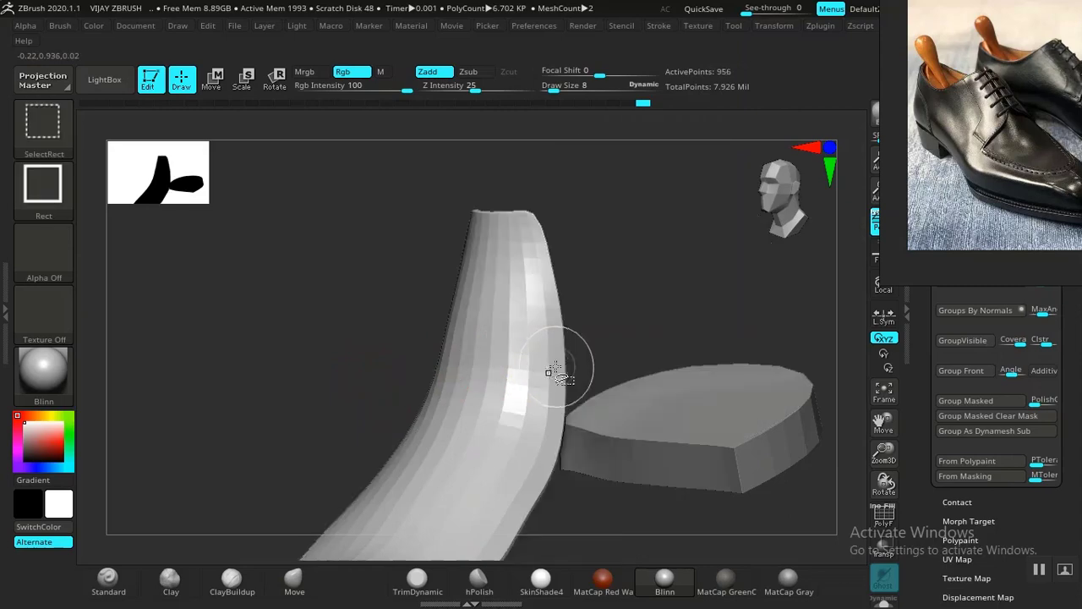
pyautogui.keyDown('ctrl'); pyautogui.keyDown('shift'); pyautogui.click(292, 348); pyautogui.keyUp('shift'); pyautogui.keyUp('ctrl')
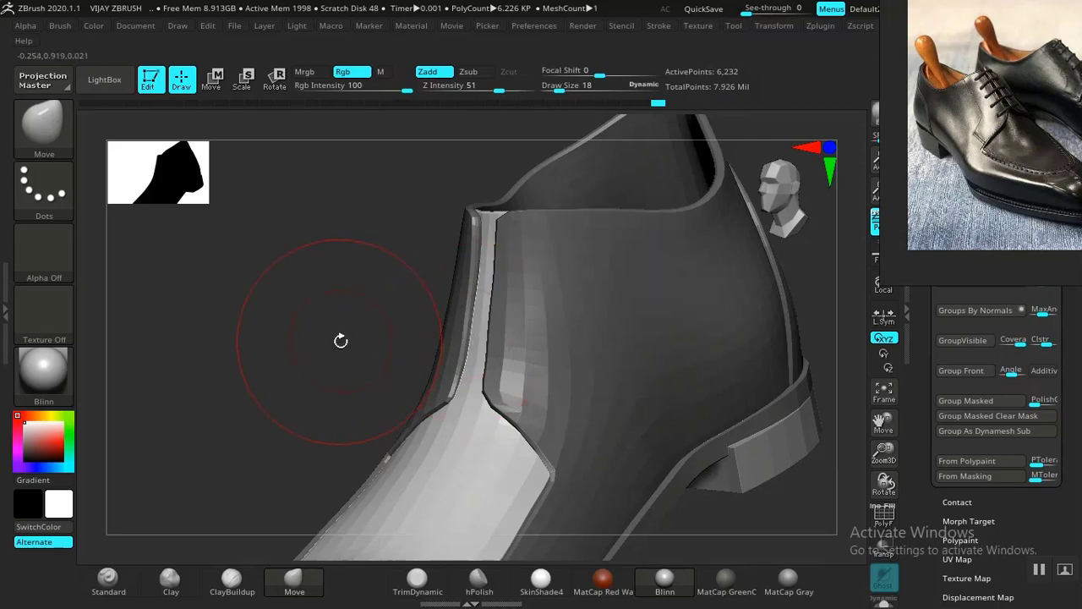
pyautogui.moveTo(340, 340); pyautogui.dragTo(577, 369)
pyautogui.keyDown('ctrl'); pyautogui.moveTo(762, 371); pyautogui.dragTo(696, 380); pyautogui.keyUp('ctrl')
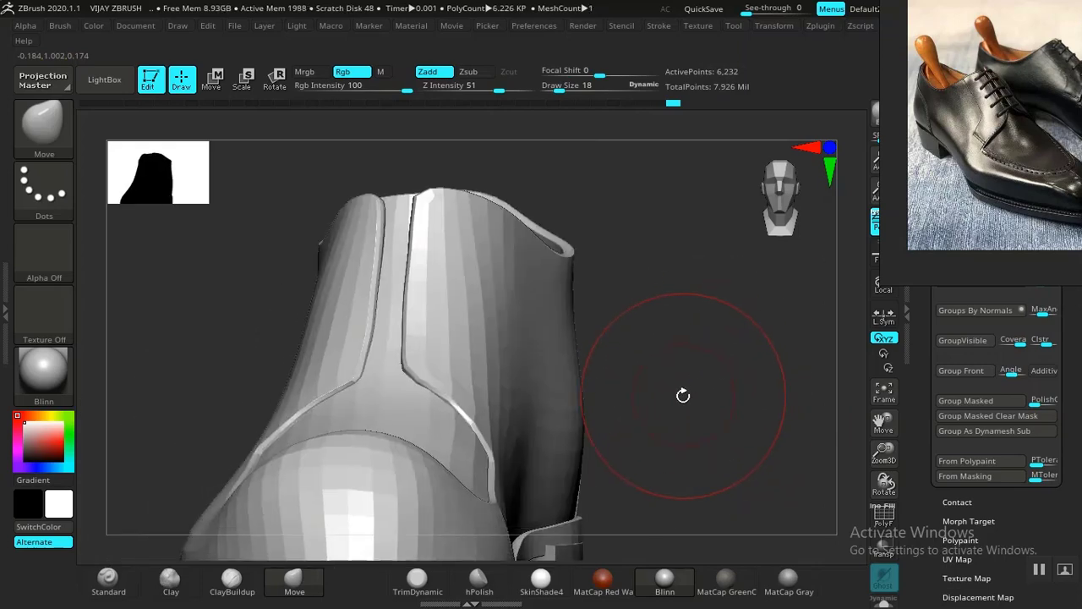
pyautogui.press('b')
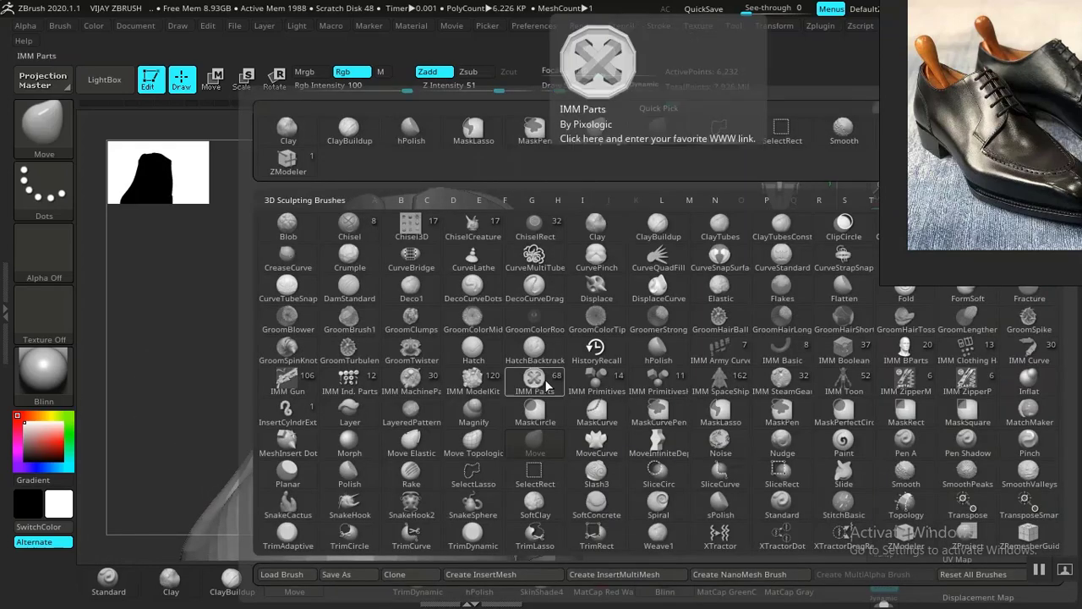
pyautogui.click(654, 388)
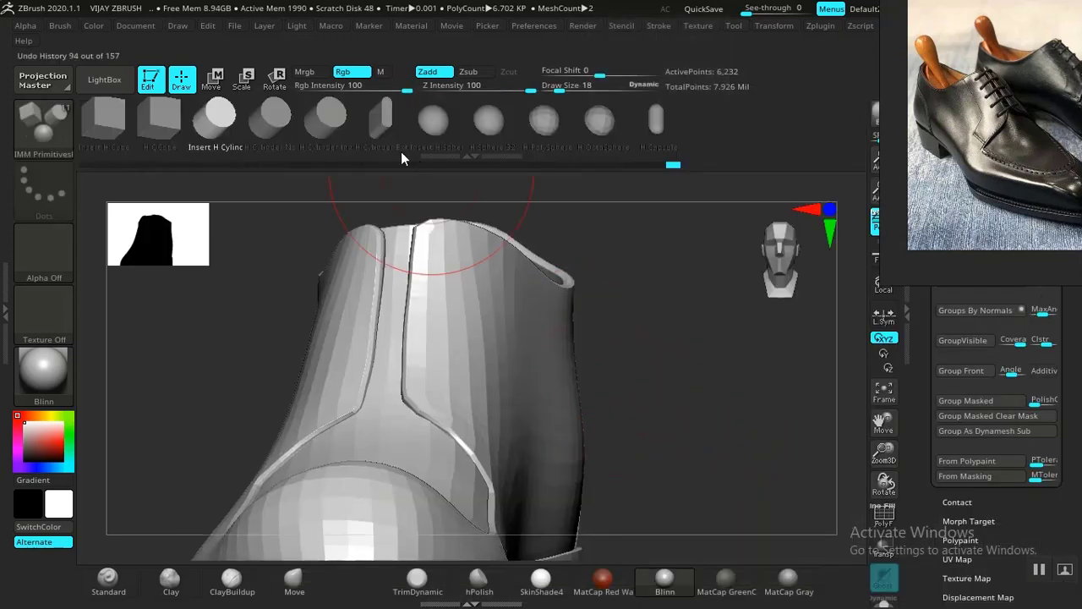
pyautogui.moveTo(320, 121); pyautogui.dragTo(425, 129)
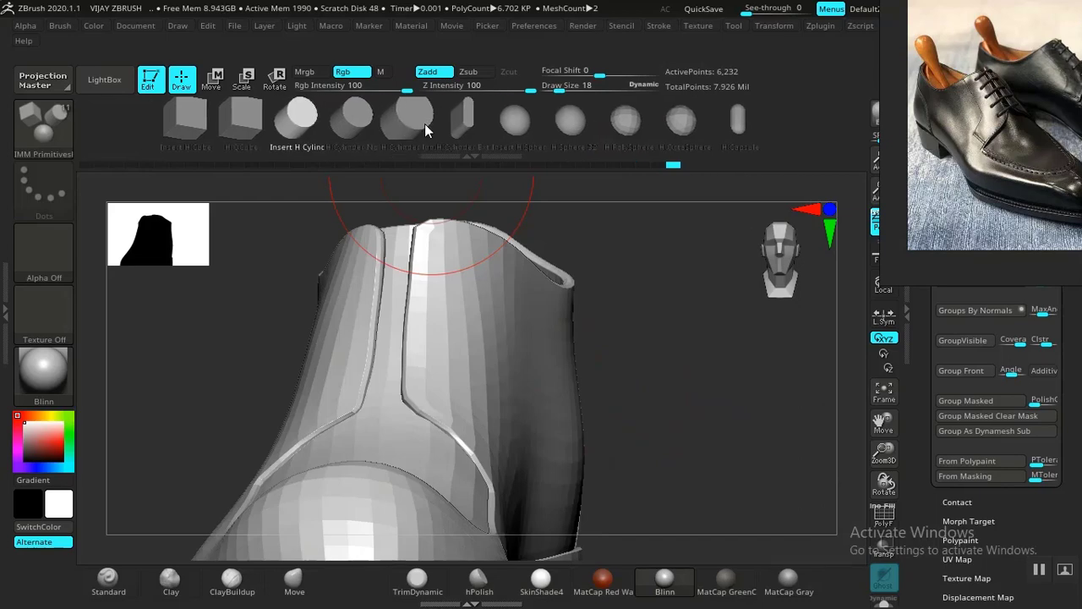
# Choose the IMM Primitives insert brush with the Cylinder Pipe mesh
pyautogui.press('b')
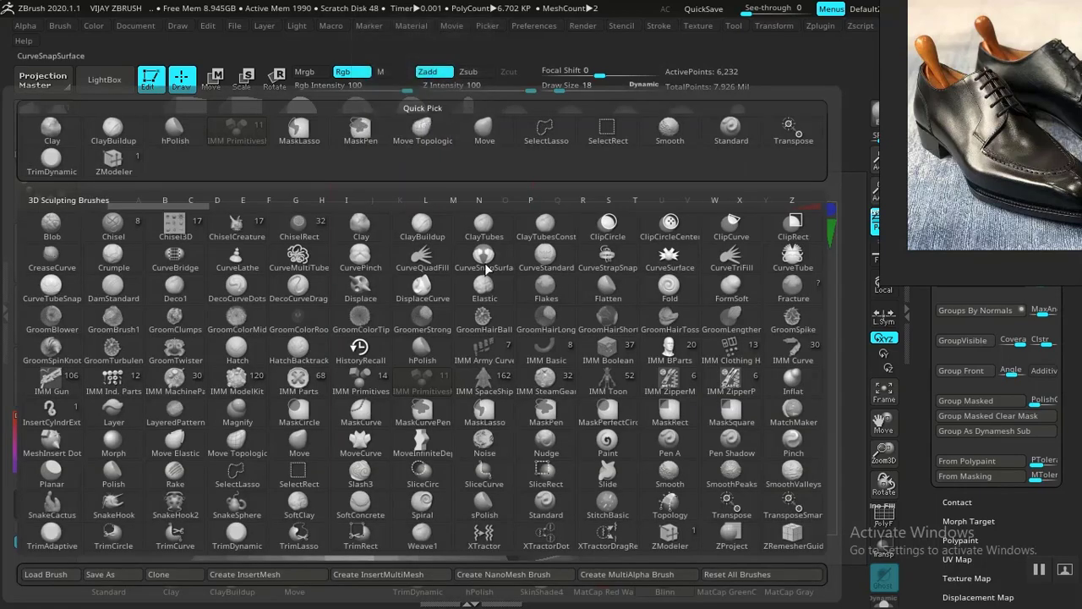
pyautogui.press('i')
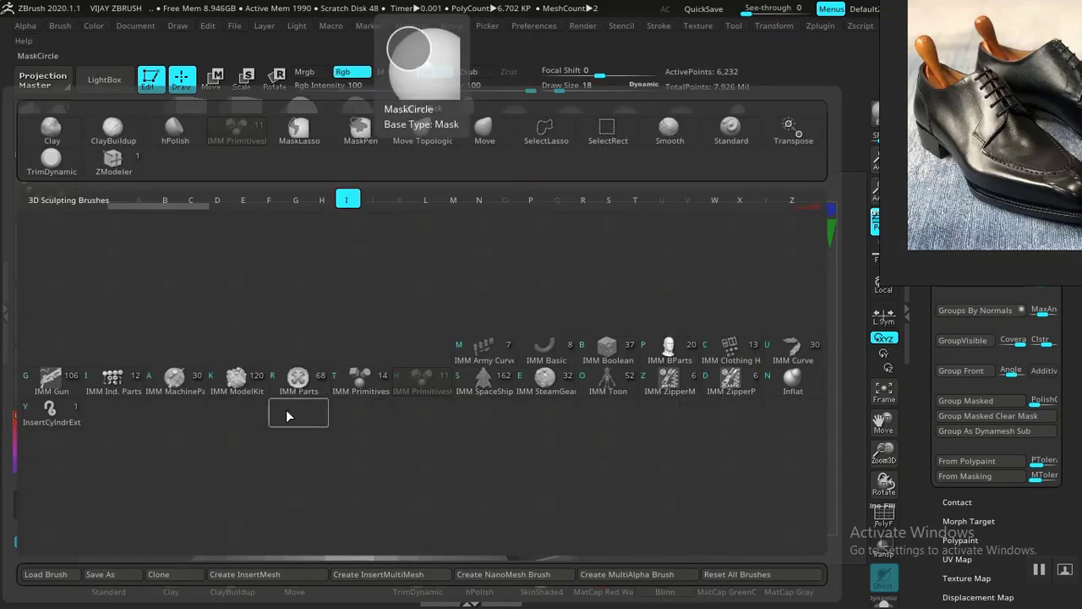
pyautogui.click(360, 379)
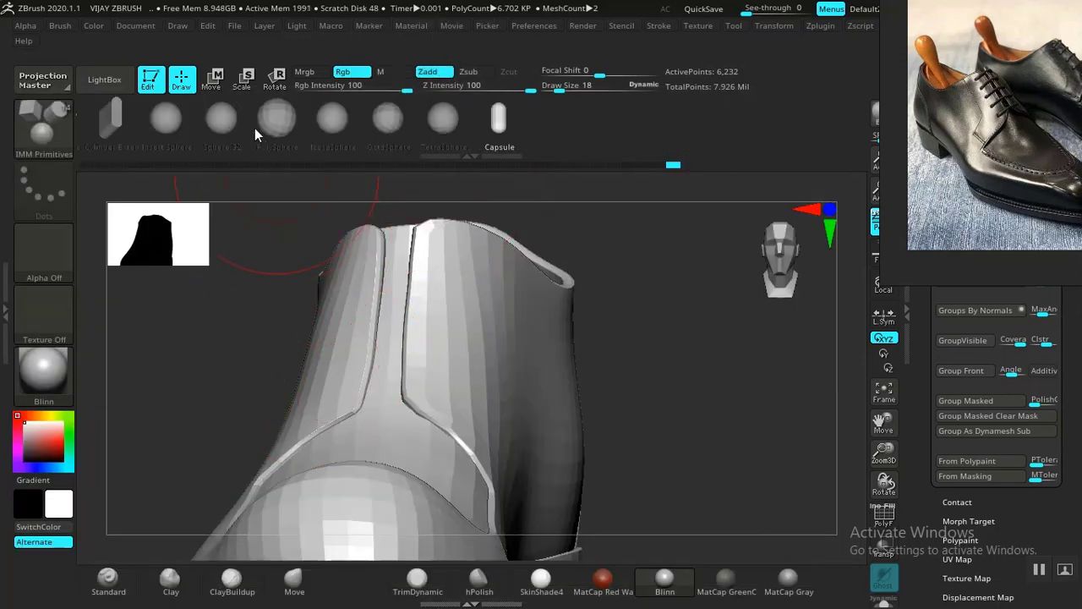
pyautogui.moveTo(256, 129); pyautogui.dragTo(518, 116)
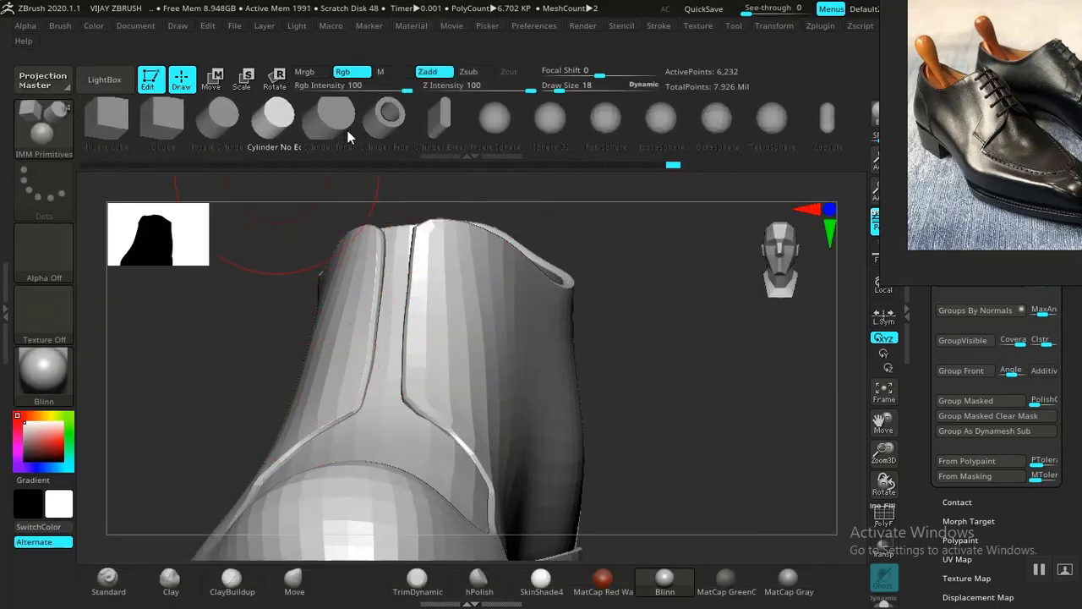
pyautogui.moveTo(347, 131); pyautogui.dragTo(475, 122)
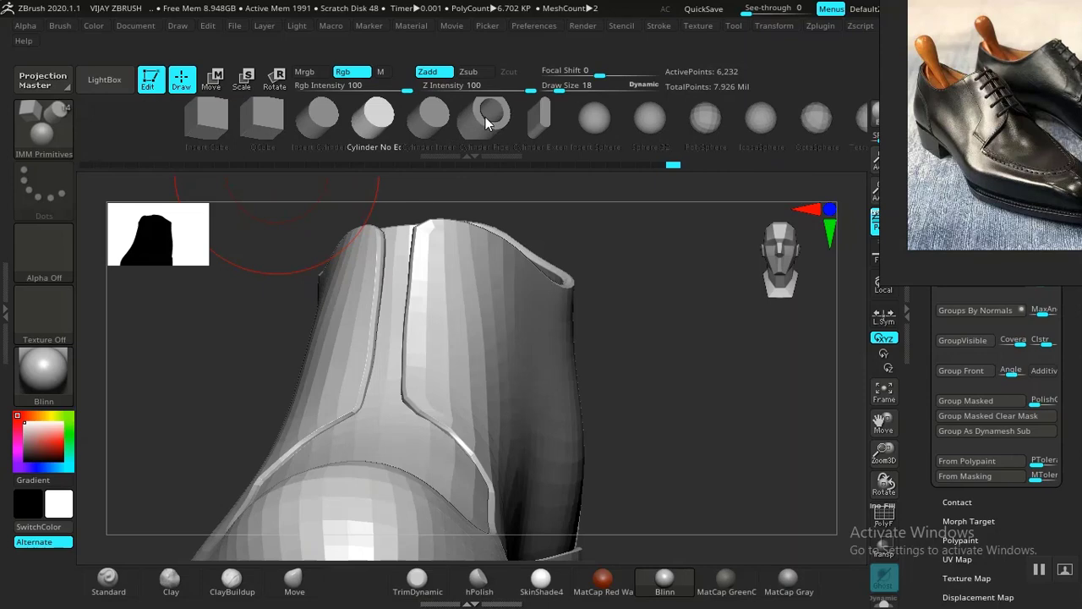
pyautogui.click(485, 124)
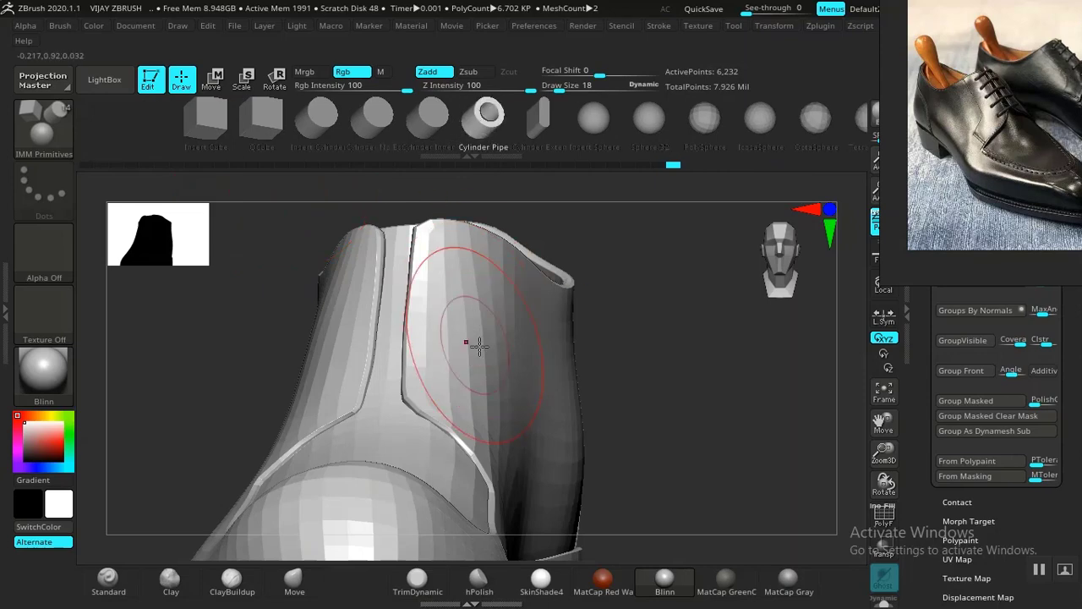
# Examine the laces and eyelet positions close up in the black dress shoe reference photo
pyautogui.moveTo(703, 352); pyautogui.dragTo(495, 389)
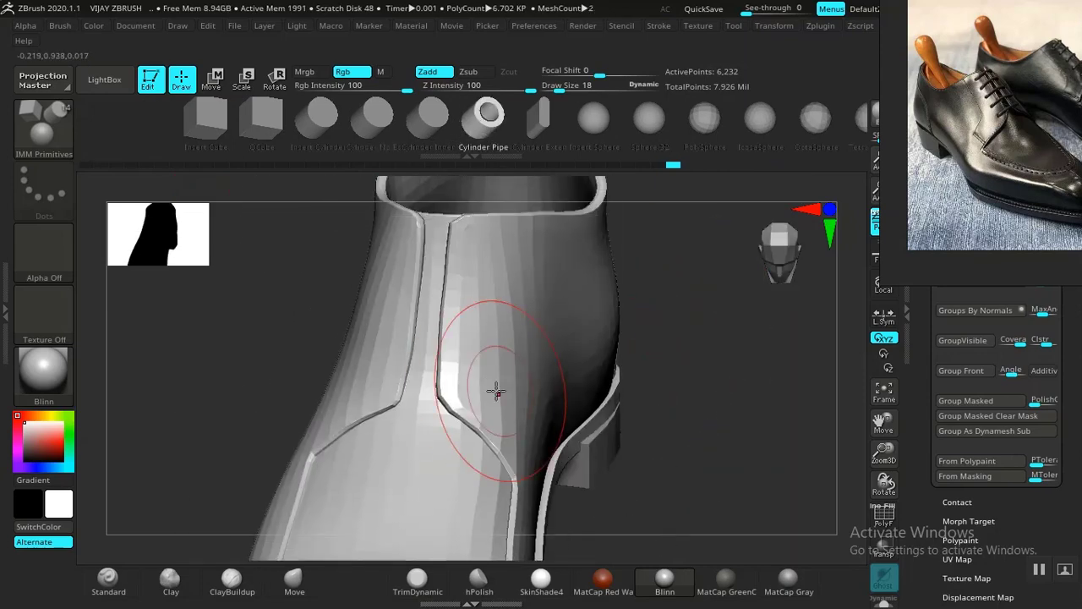
pyautogui.moveTo(1008, 130); pyautogui.dragTo(819, 226)
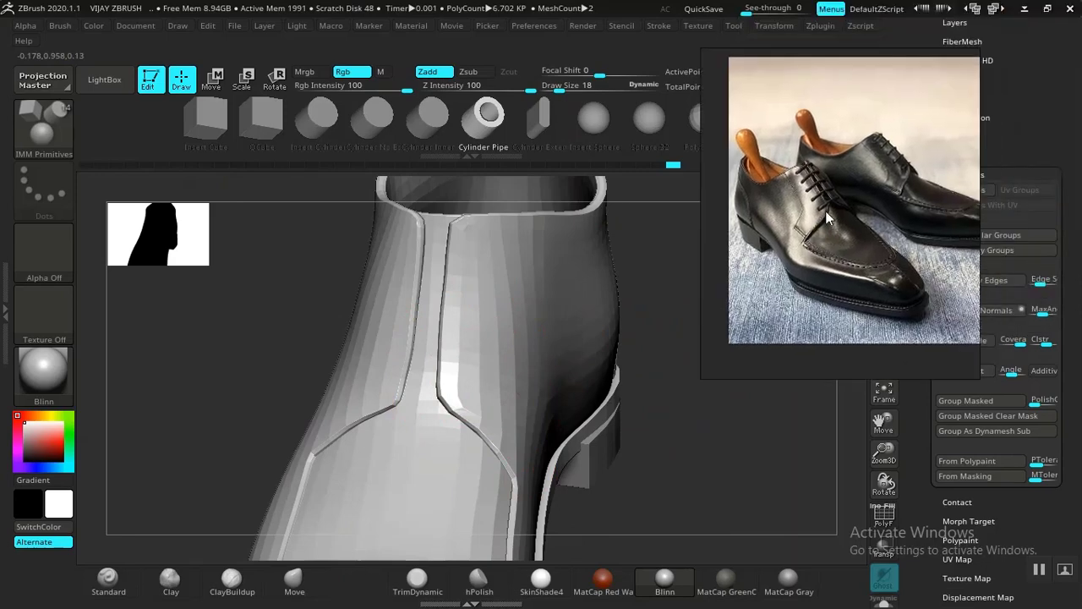
pyautogui.scroll(3, 825, 210)
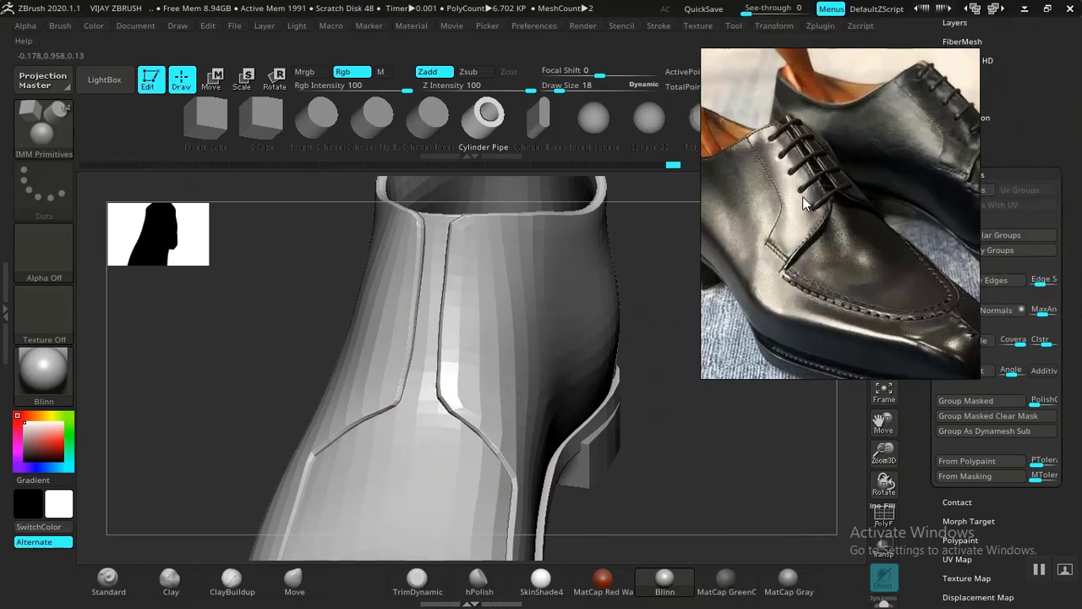
# Examine the lacing and flap shape of the brown shoes in the standing male character reference
pyautogui.scroll(-5, 804, 197)
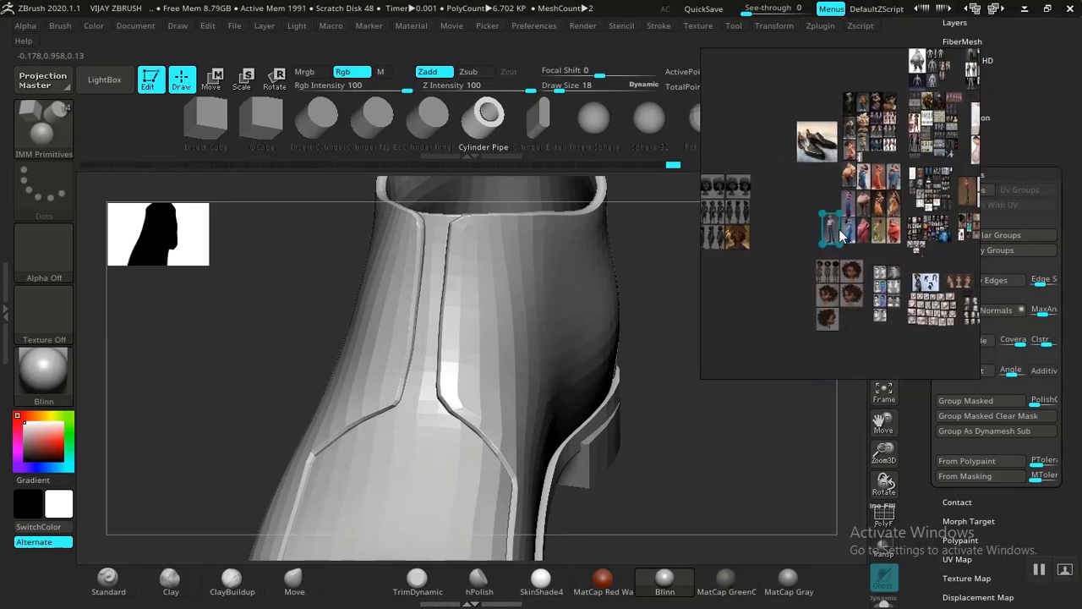
pyautogui.scroll(10, 839, 229)
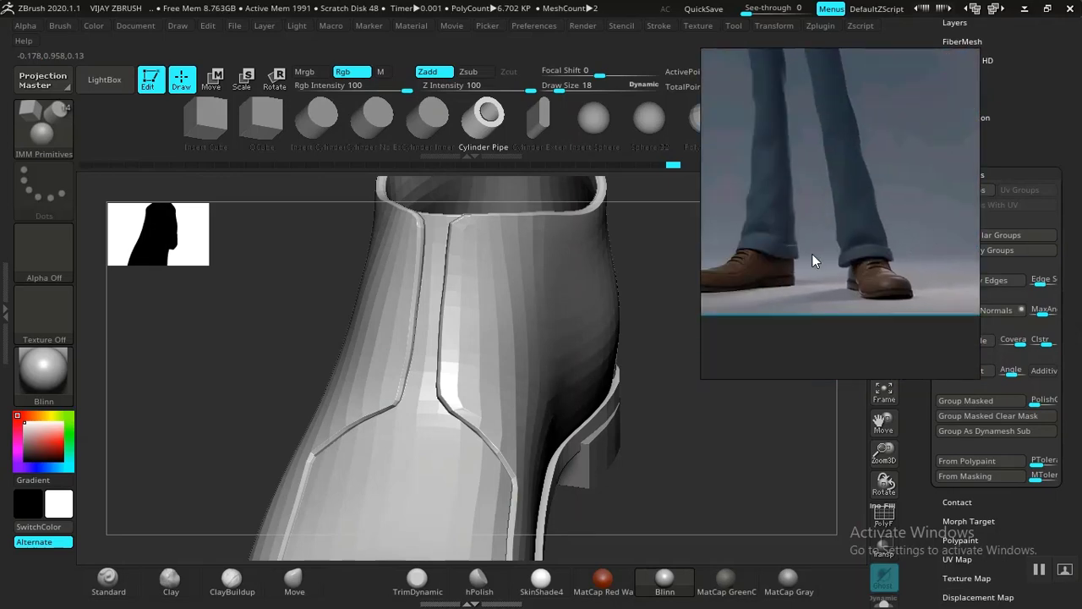
pyautogui.scroll(3, 811, 254)
pyautogui.scroll(3, 933, 215)
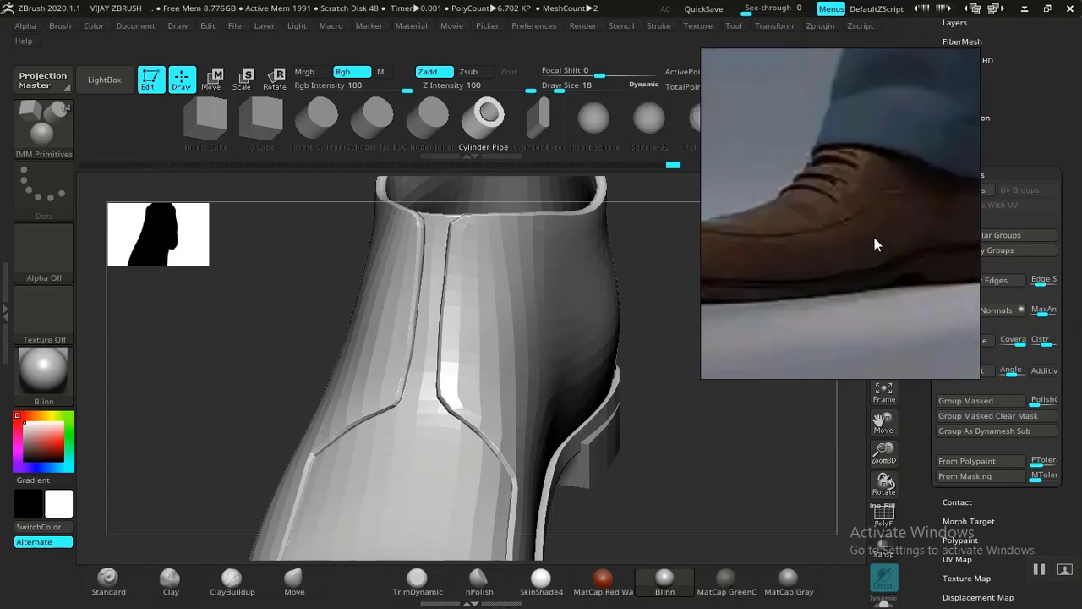
pyautogui.scroll(5, 874, 261)
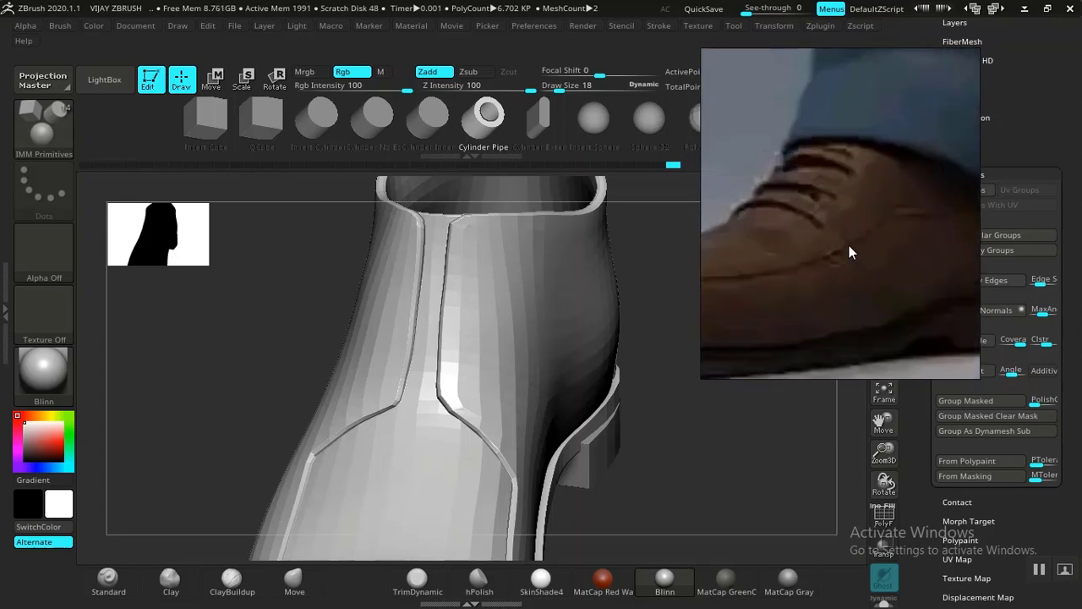
pyautogui.scroll(-1, 849, 245)
pyautogui.scroll(-8, 837, 236)
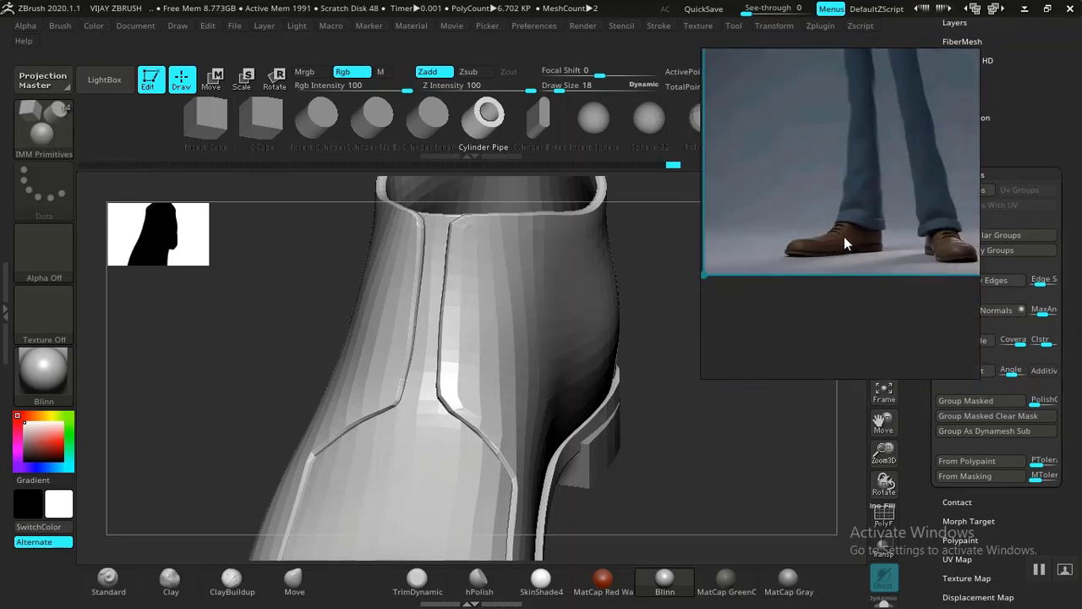
pyautogui.scroll(6, 844, 237)
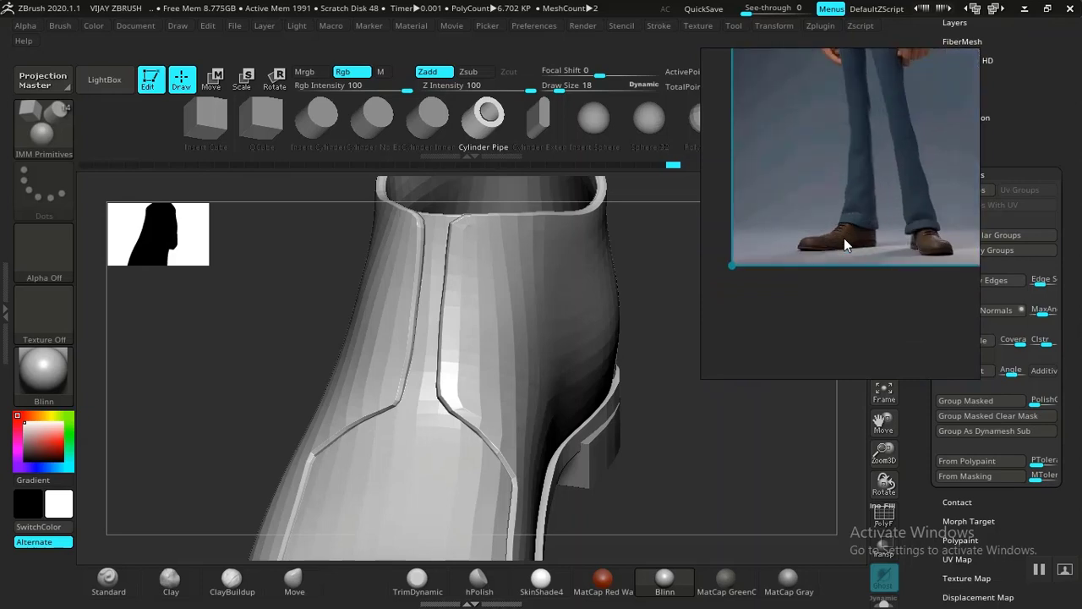
pyautogui.scroll(-5, 843, 238)
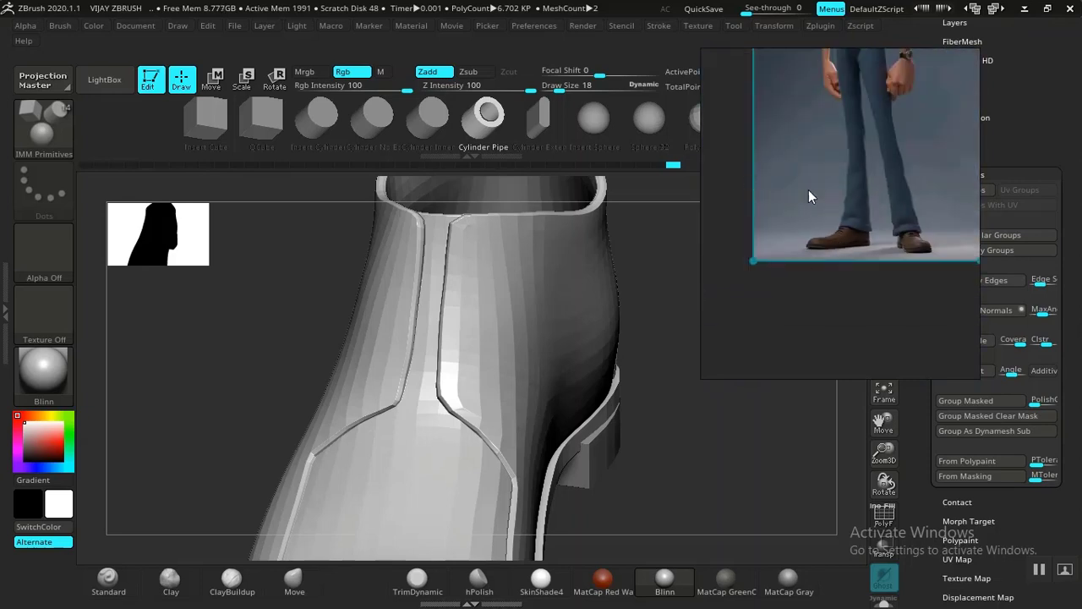
pyautogui.scroll(-8, 810, 253)
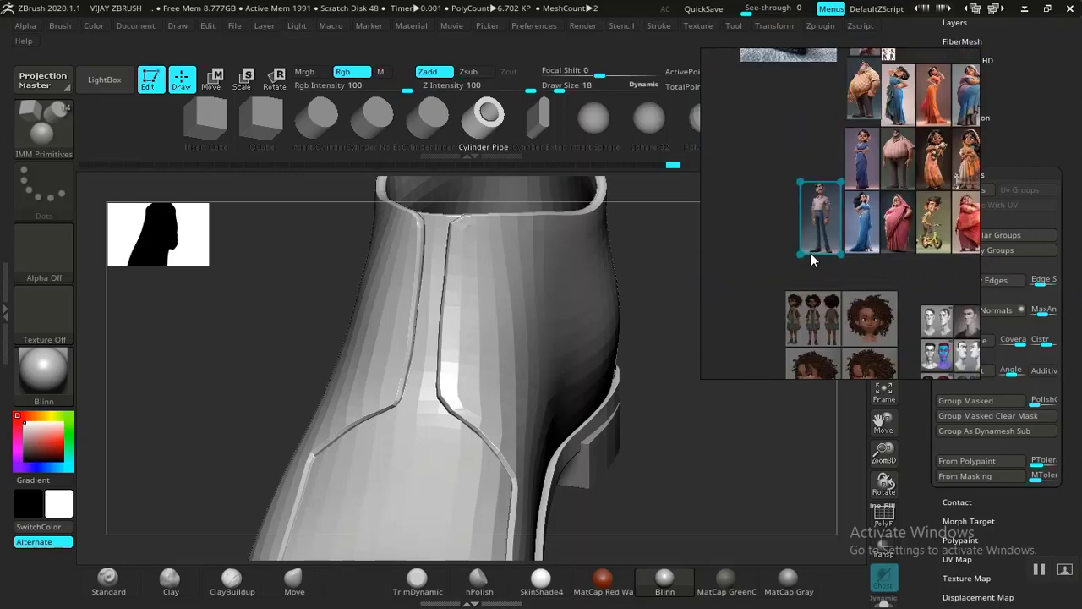
# Return the reference board to the black dress shoe photo, showing it enlarged beside the model
pyautogui.moveTo(844, 248); pyautogui.dragTo(840, 366, button='middle')
pyautogui.scroll(1, 765, 140)
pyautogui.scroll(3, 765, 133)
pyautogui.moveTo(785, 146); pyautogui.dragTo(854, 170, button='middle')
pyautogui.scroll(2, 842, 281)
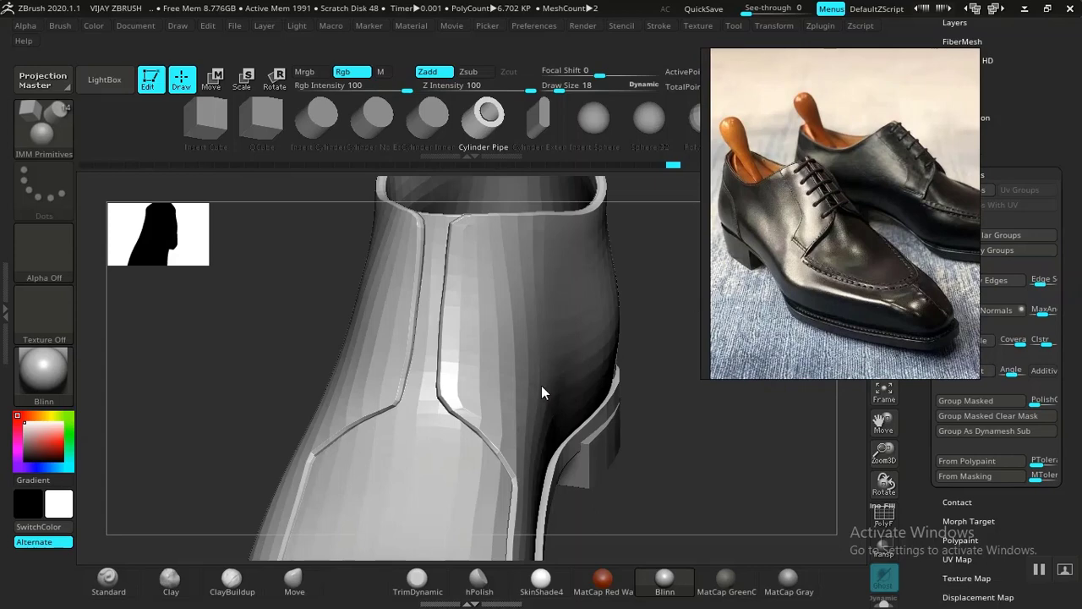
# Insert a small Cylinder Pipe at draw size 5 as an eyelet on the flap, just above its lower corner beside the lace opening
pyautogui.keyDown('alt'); pyautogui.moveTo(678, 470); pyautogui.dragTo(620, 432); pyautogui.keyUp('alt')
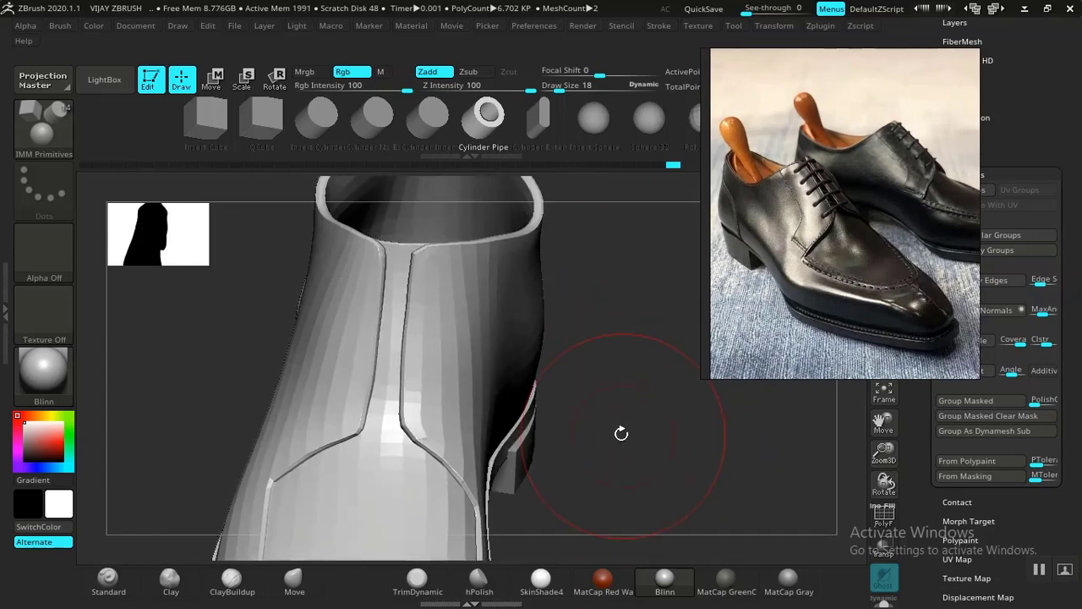
pyautogui.press('[')
pyautogui.press('[')
pyautogui.press('[')
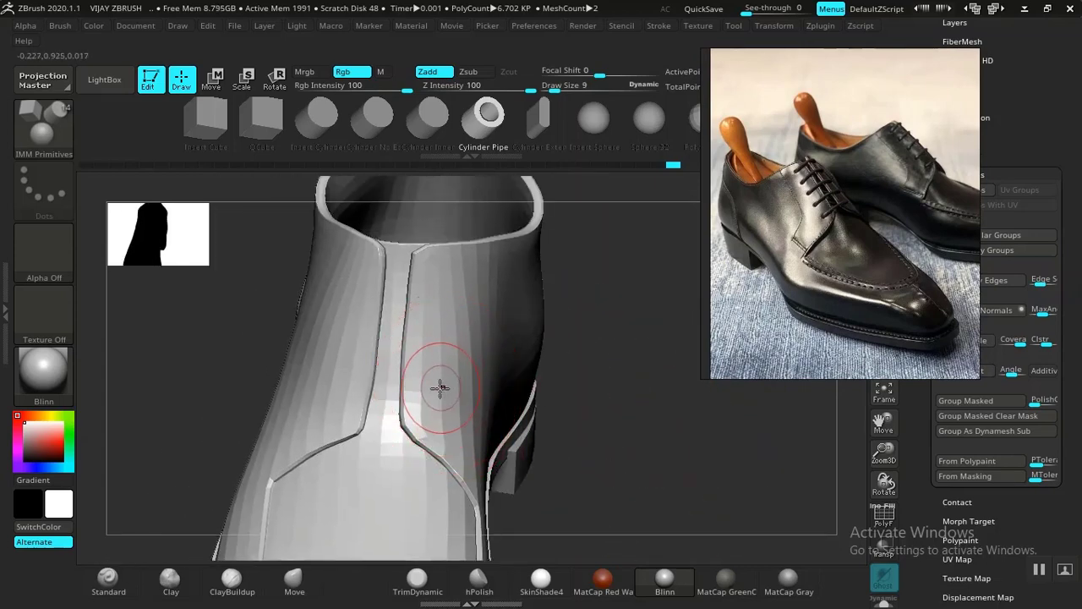
pyautogui.moveTo(628, 489)
pyautogui.mouseDown()
pyautogui.moveTo(592, 454)
pyautogui.moveTo(635, 374)
pyautogui.moveTo(460, 385)
pyautogui.mouseUp()
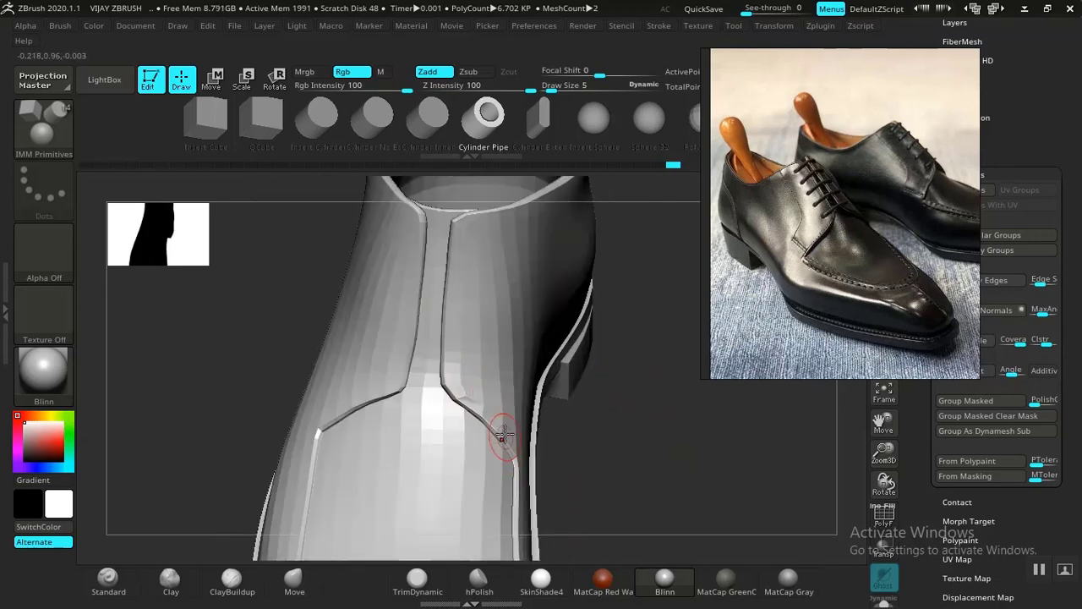
pyautogui.click(463, 361)
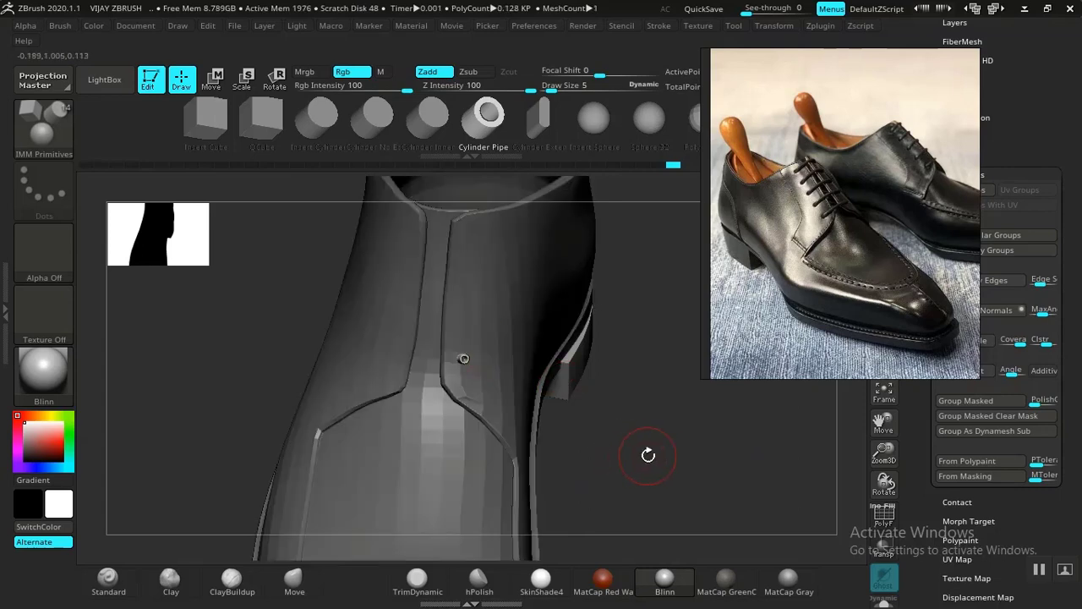
pyautogui.moveTo(649, 455); pyautogui.dragTo(580, 410)
pyautogui.moveTo(507, 435); pyautogui.dragTo(422, 406)
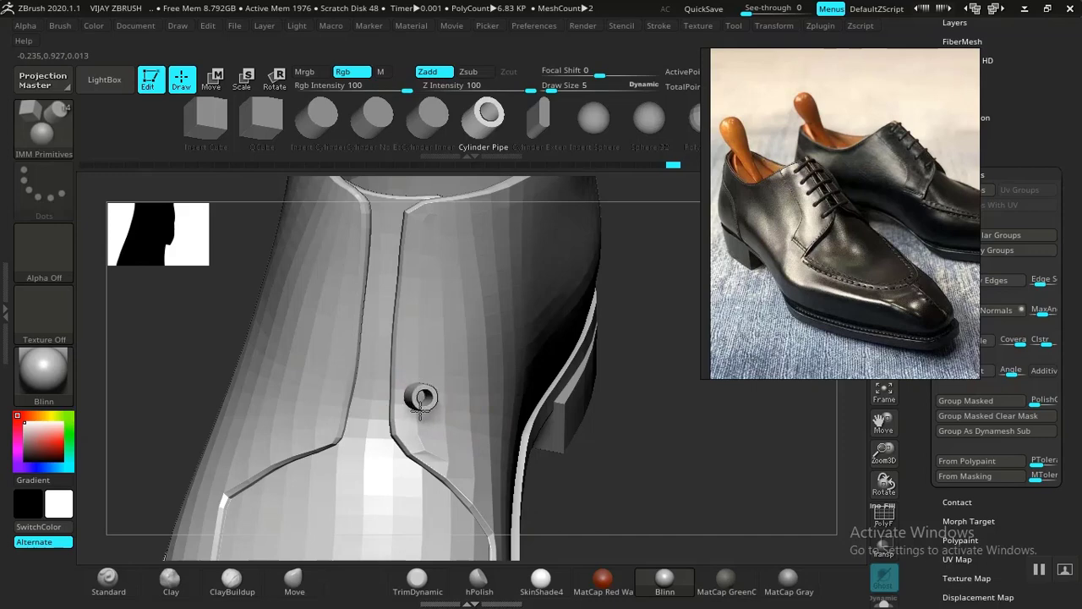
pyautogui.moveTo(420, 411); pyautogui.dragTo(421, 411)
pyautogui.moveTo(635, 461); pyautogui.dragTo(563, 448)
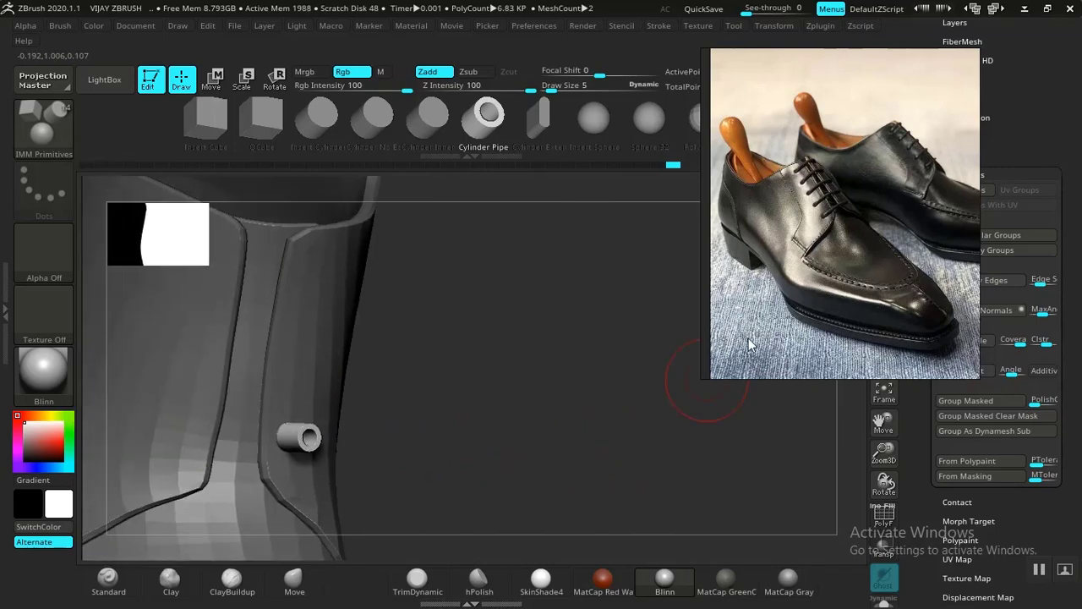
# Split the inserted eyelet pipe off the shoe piece into its own subtool and make it the active subtool
pyautogui.moveTo(845, 296); pyautogui.dragTo(681, 301)
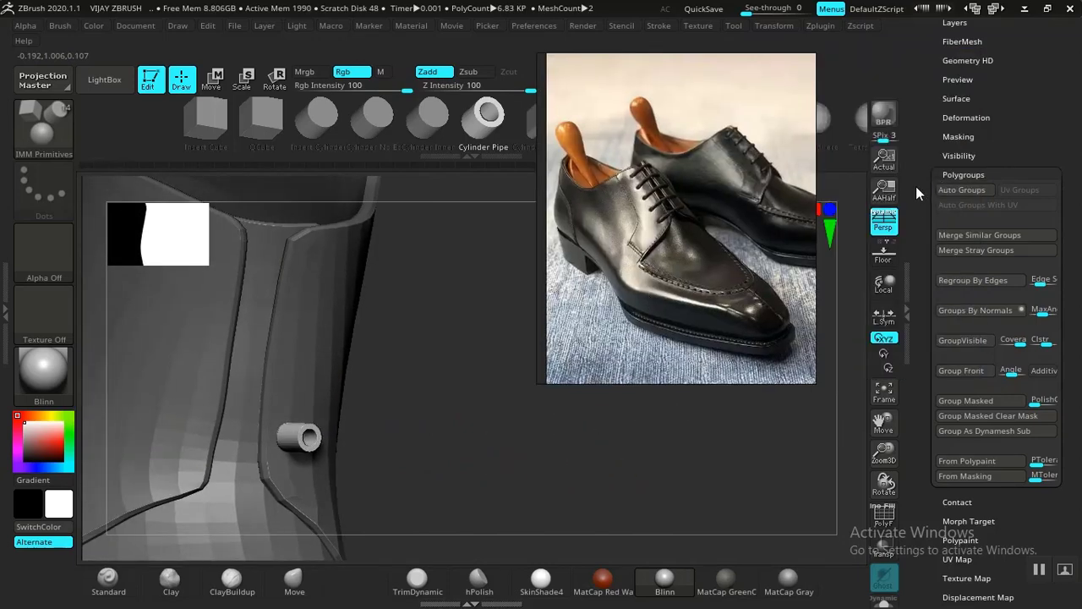
pyautogui.moveTo(930, 157); pyautogui.dragTo(955, 160)
pyautogui.click(958, 66)
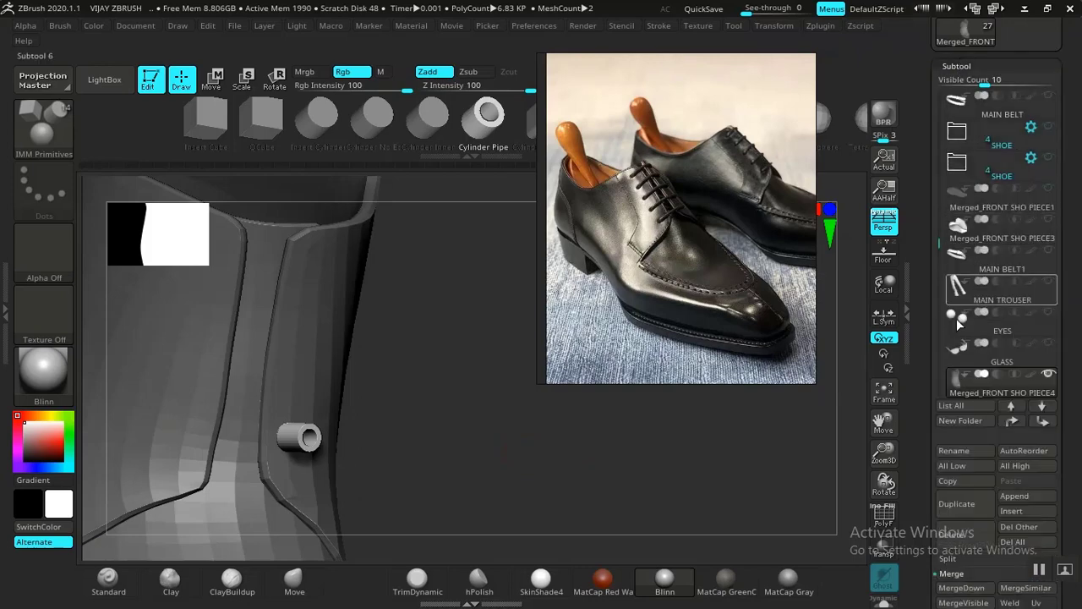
pyautogui.moveTo(928, 397); pyautogui.dragTo(923, 321)
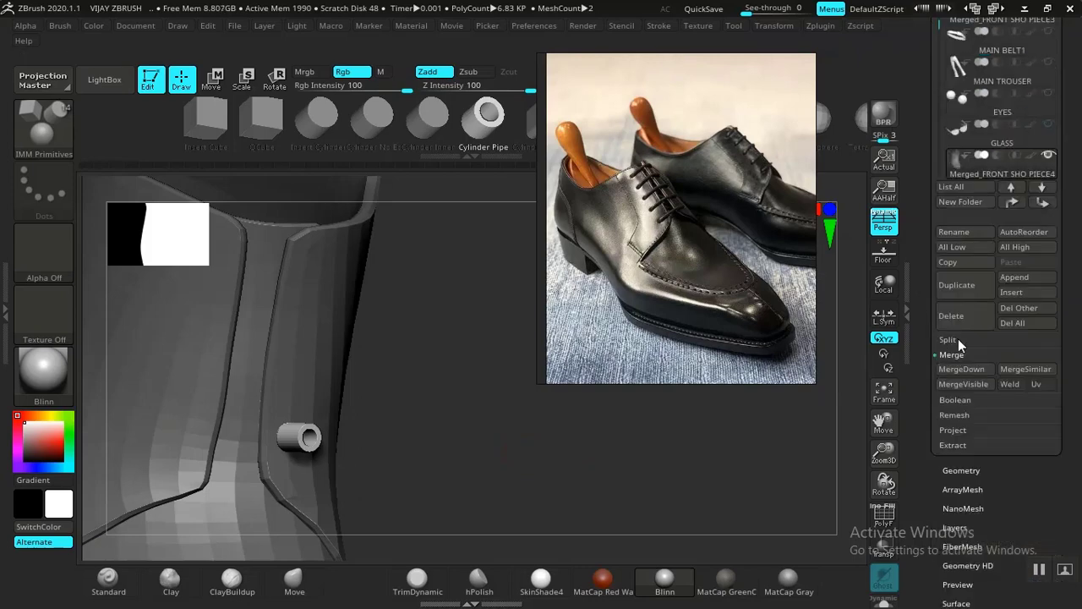
pyautogui.click(948, 340)
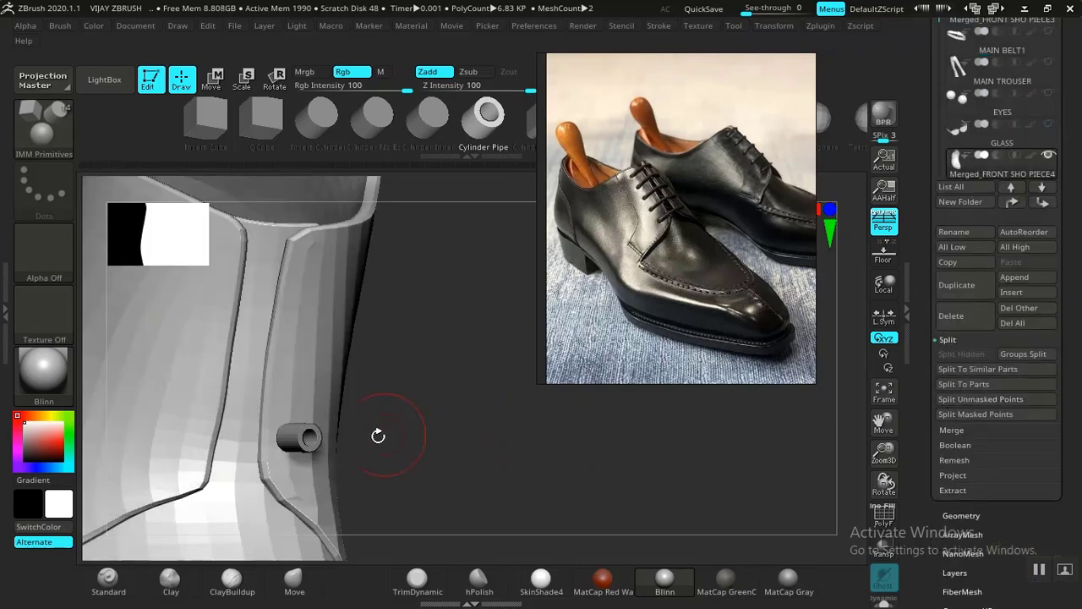
pyautogui.keyDown('alt'); pyautogui.click(308, 440); pyautogui.keyUp('alt')
# Flatten the eyelet pipe along its axis into a thin ring seated on the flap, with the reference photo moved clear of the canvas
pyautogui.press('w')
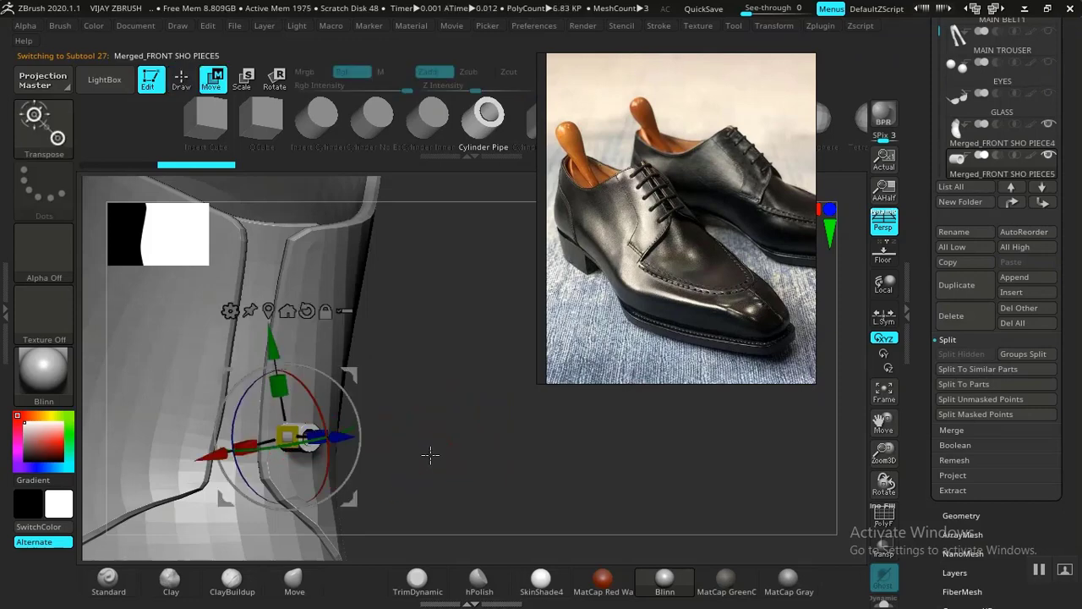
pyautogui.click(294, 579)
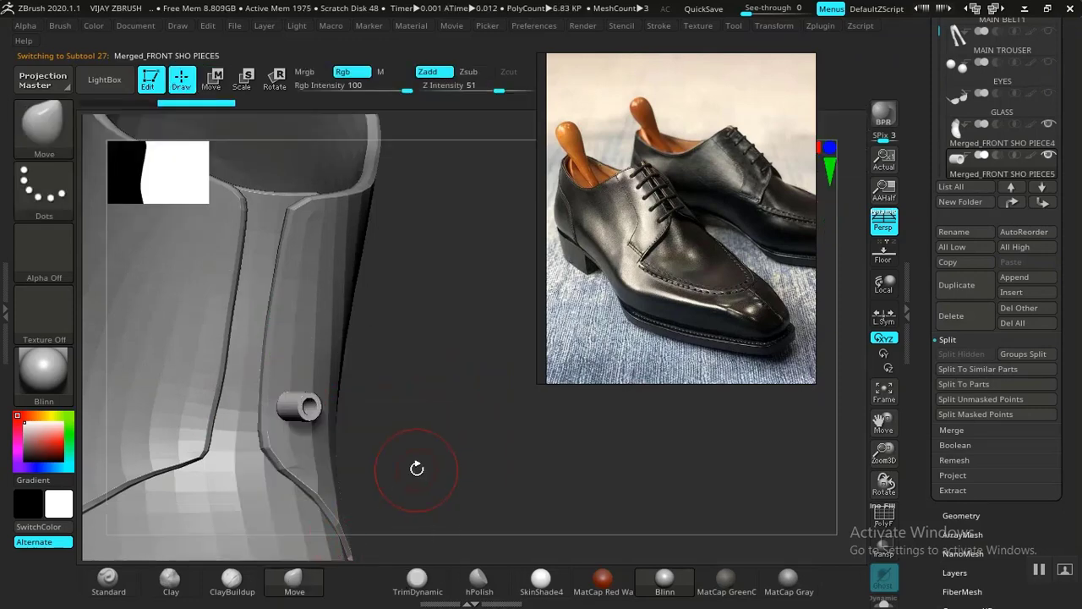
pyautogui.press('w')
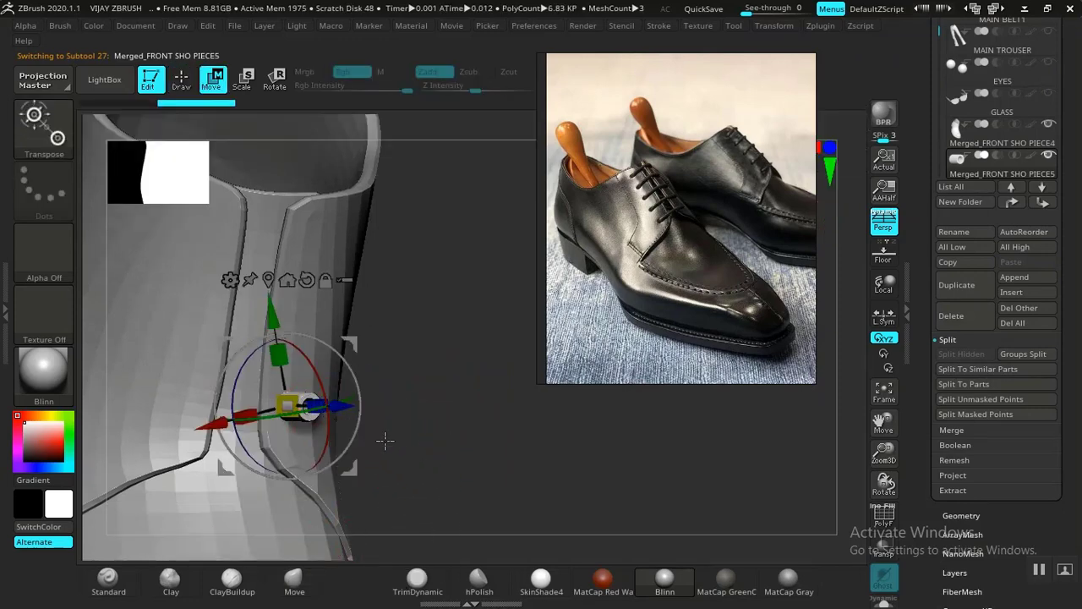
pyautogui.press('f')
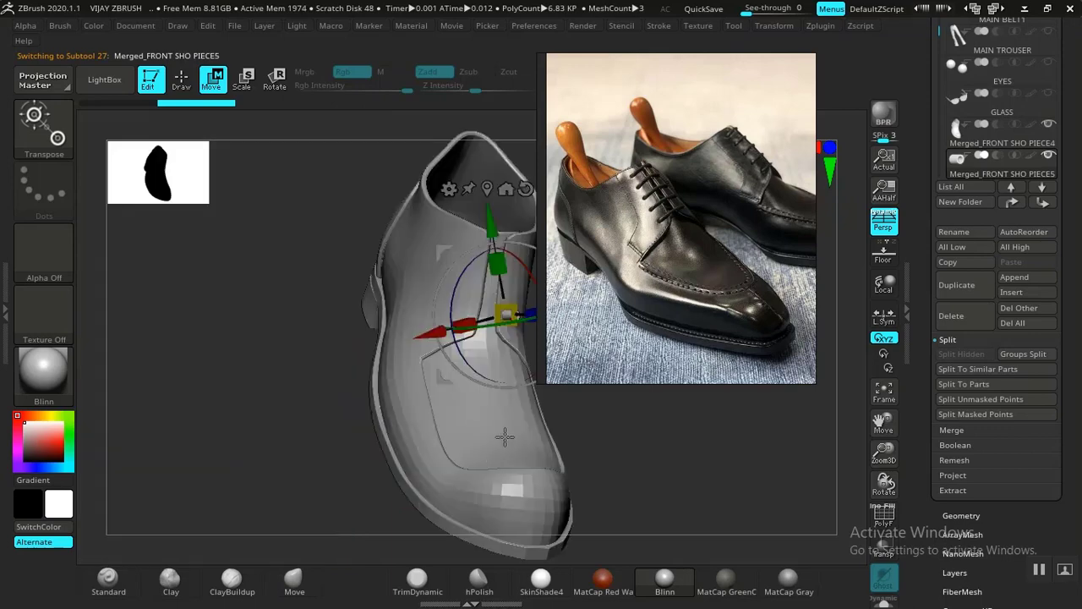
pyautogui.press('f')
pyautogui.moveTo(605, 332); pyautogui.dragTo(984, 190)
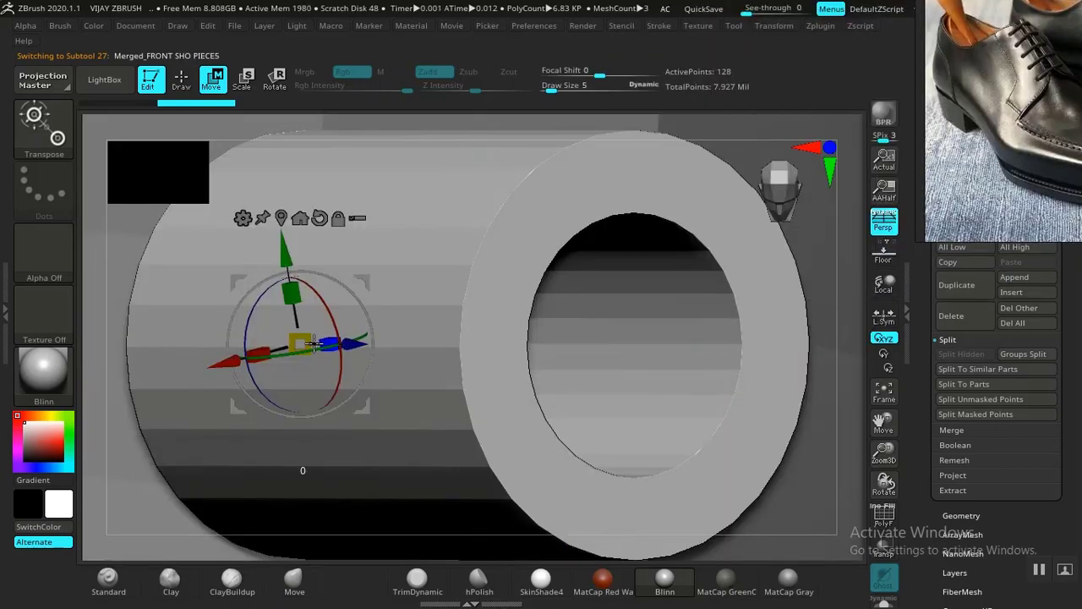
pyautogui.moveTo(313, 342); pyautogui.dragTo(237, 353)
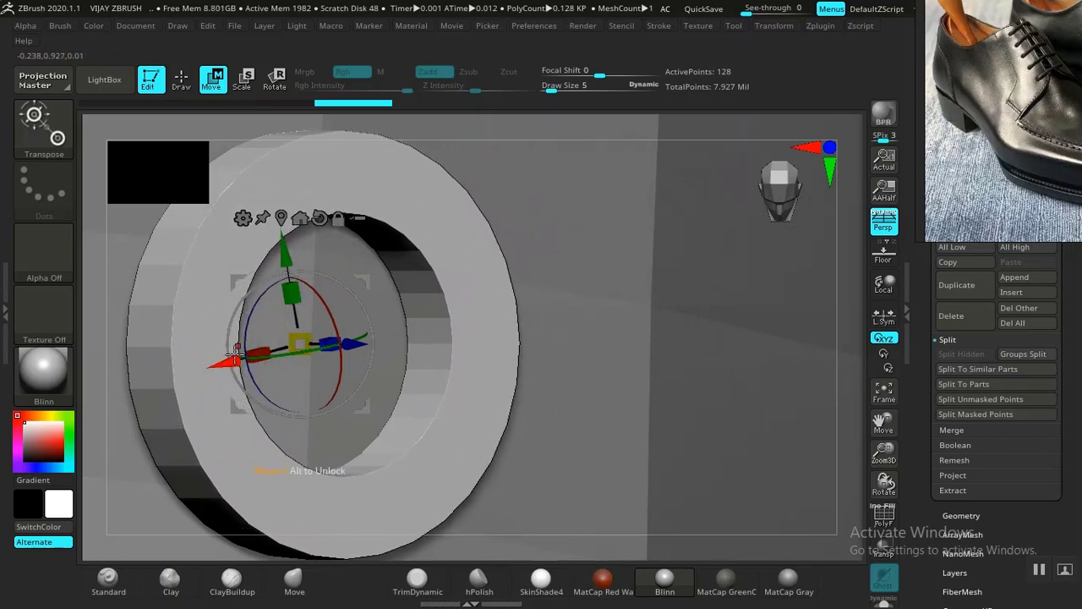
pyautogui.moveTo(347, 342)
pyautogui.mouseDown()
pyautogui.moveTo(313, 346)
pyautogui.moveTo(355, 350)
pyautogui.mouseUp()
pyautogui.press('f')
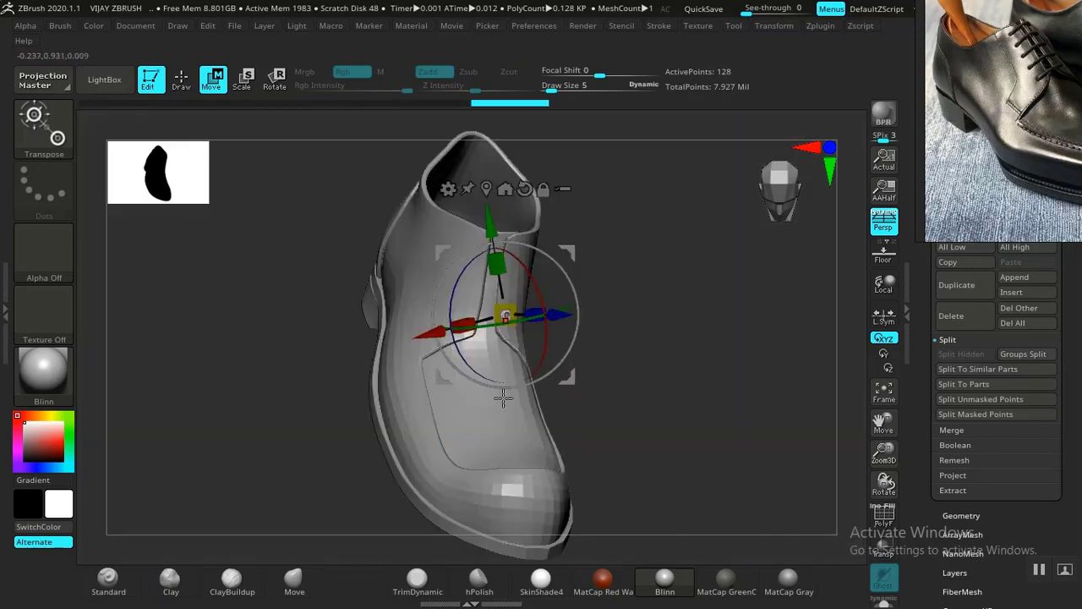
# Examine how the thin eyelet ring sits on the shoe's flap from the front, side and above
pyautogui.moveTo(632, 396); pyautogui.dragTo(610, 382)
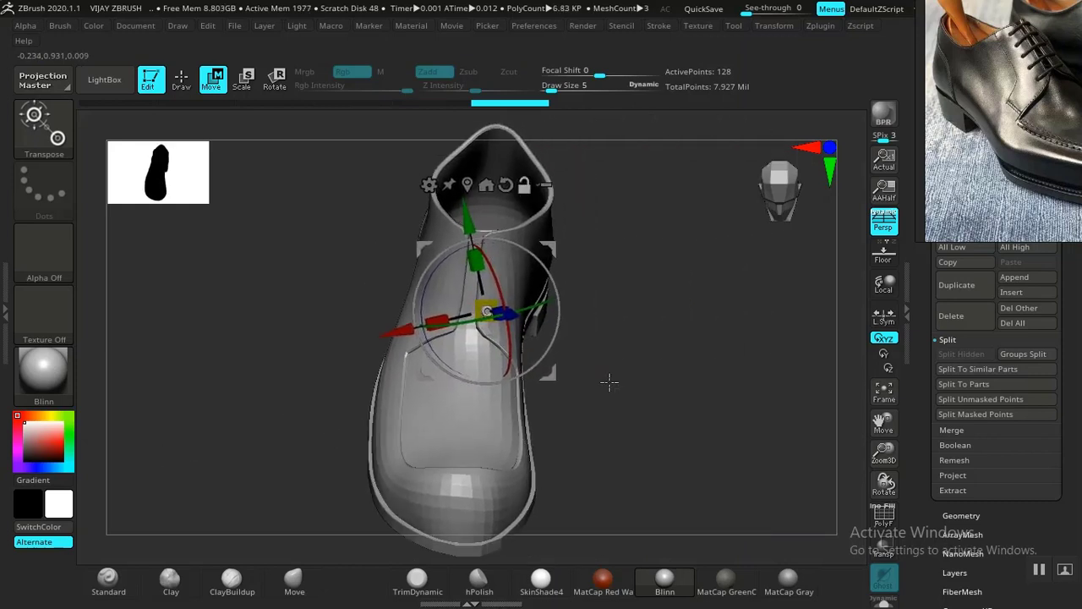
pyautogui.press('q')
pyautogui.moveTo(643, 346)
pyautogui.mouseDown()
pyautogui.moveTo(657, 401)
pyautogui.moveTo(432, 391)
pyautogui.moveTo(579, 322)
pyautogui.mouseUp()
pyautogui.moveTo(670, 381); pyautogui.dragTo(736, 403)
pyautogui.moveTo(888, 452); pyautogui.dragTo(865, 420)
pyautogui.press('f')
pyautogui.moveTo(690, 379); pyautogui.dragTo(725, 485)
pyautogui.moveTo(640, 435); pyautogui.dragTo(651, 373)
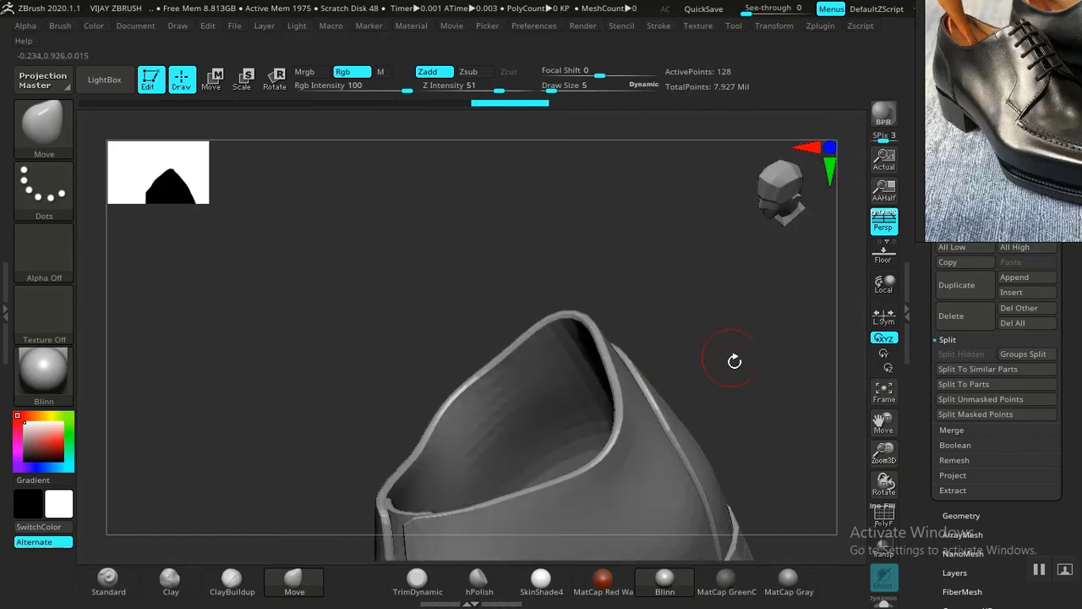
pyautogui.moveTo(734, 361); pyautogui.dragTo(608, 394)
pyautogui.moveTo(596, 472); pyautogui.dragTo(702, 427)
pyautogui.moveTo(541, 448); pyautogui.dragTo(645, 486)
# Stretch the eyelet ring along its axis to make it thicker
pyautogui.press('e')
pyautogui.press('f')
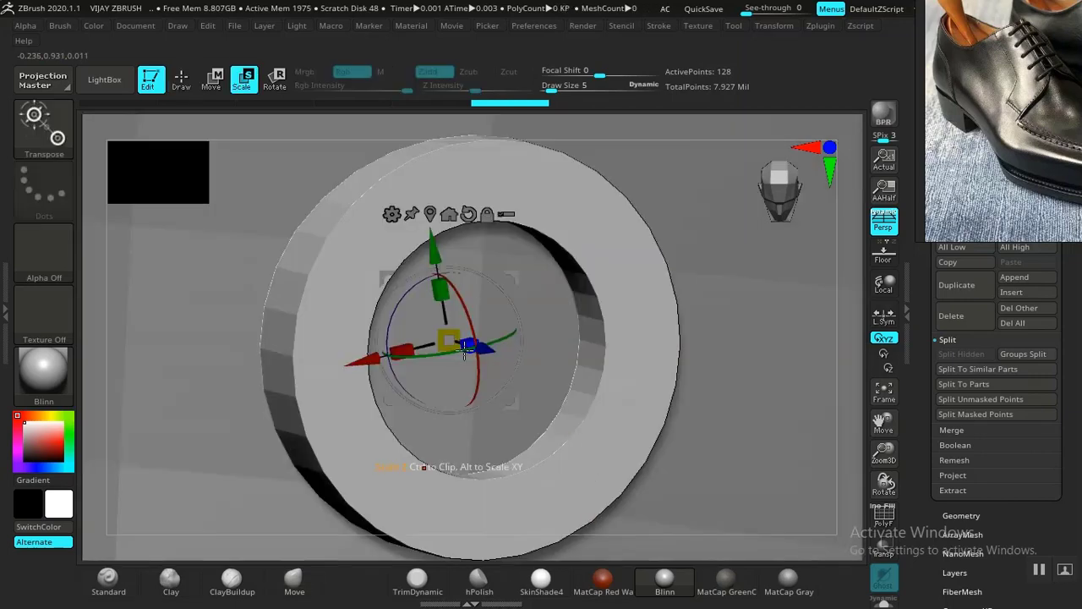
pyautogui.moveTo(469, 342); pyautogui.dragTo(775, 478)
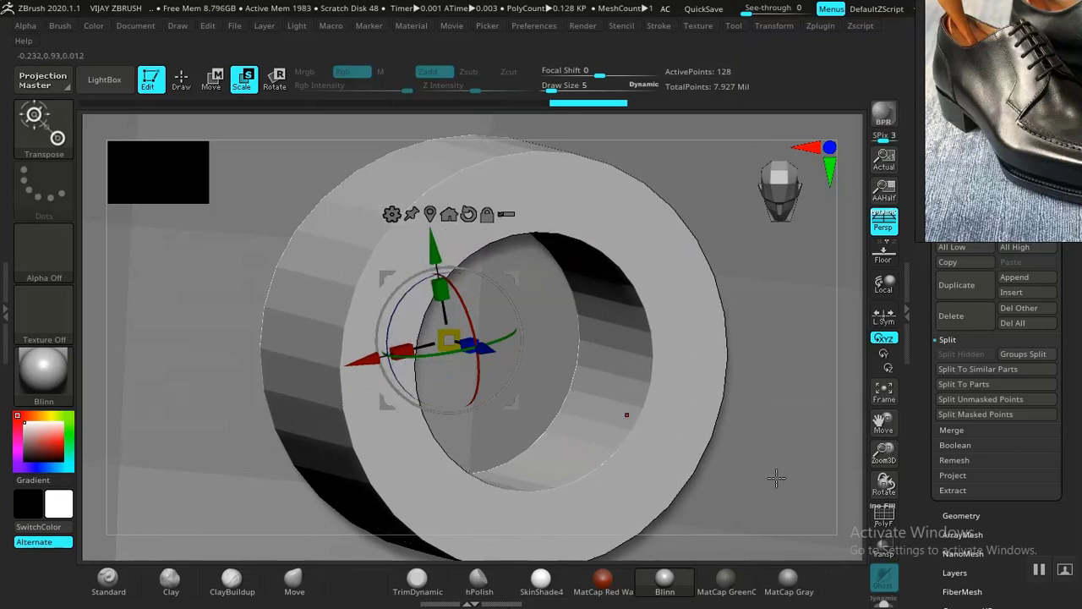
# Subdivide the eyelet ring once with its wireframe displayed
pyautogui.hotkey('shift', 'f')
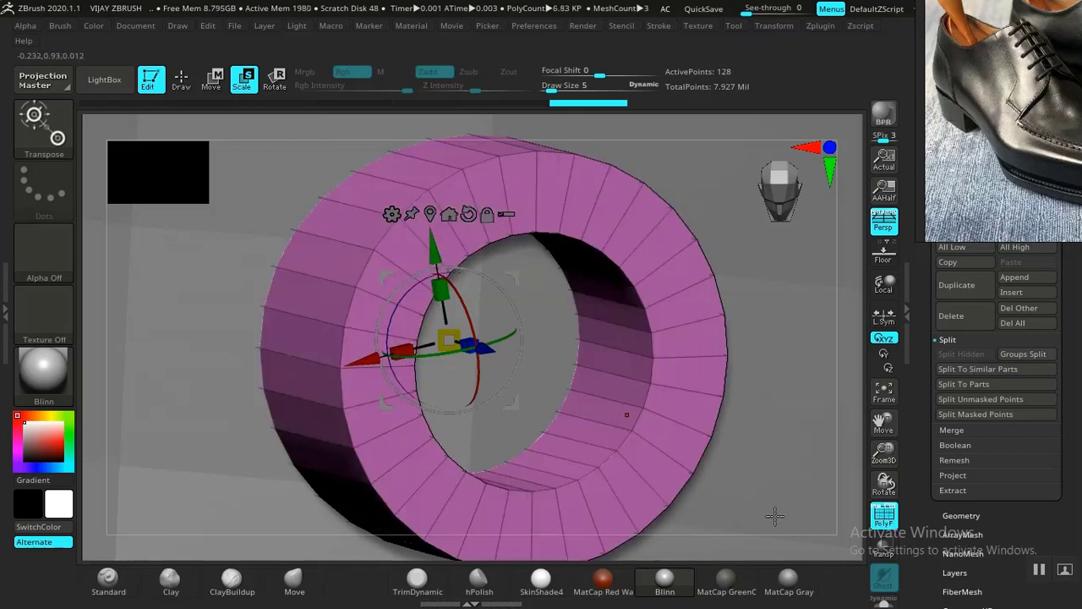
pyautogui.press('q')
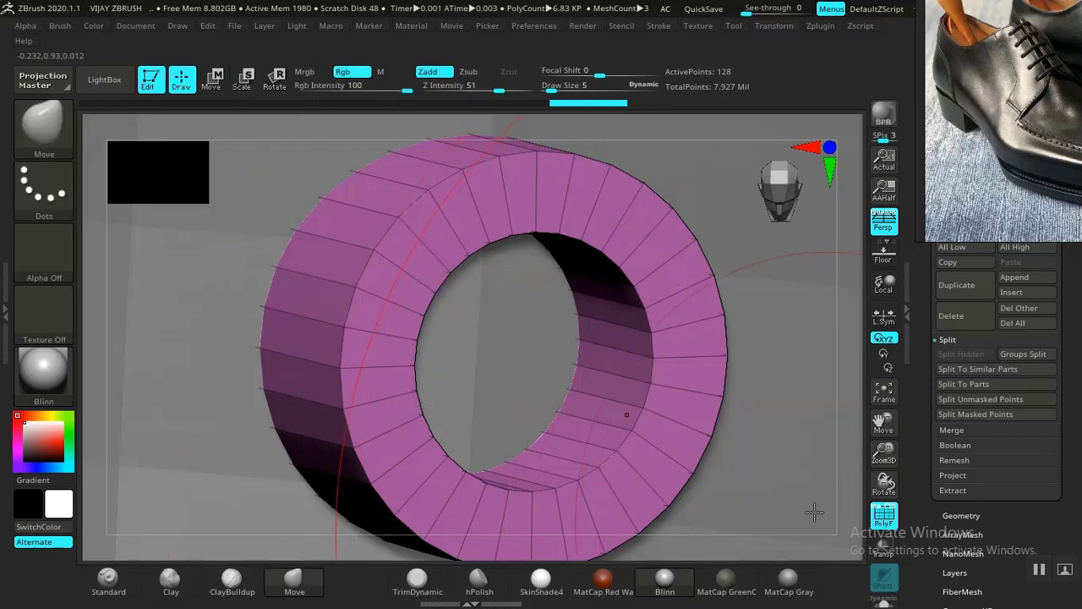
pyautogui.hotkey('ctrl', 'd')
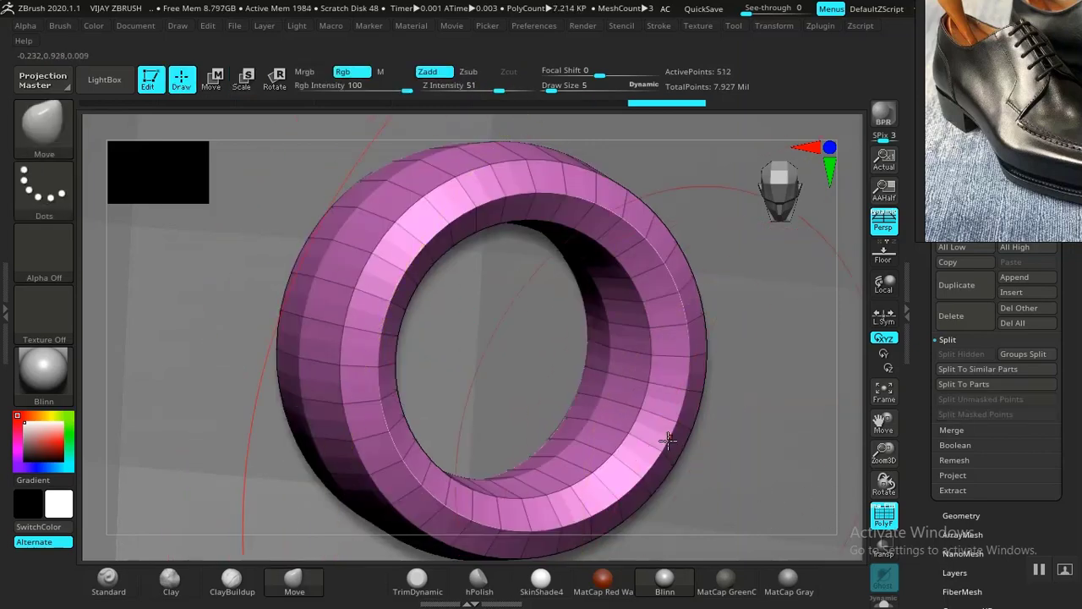
pyautogui.press('p')
pyautogui.press('[')
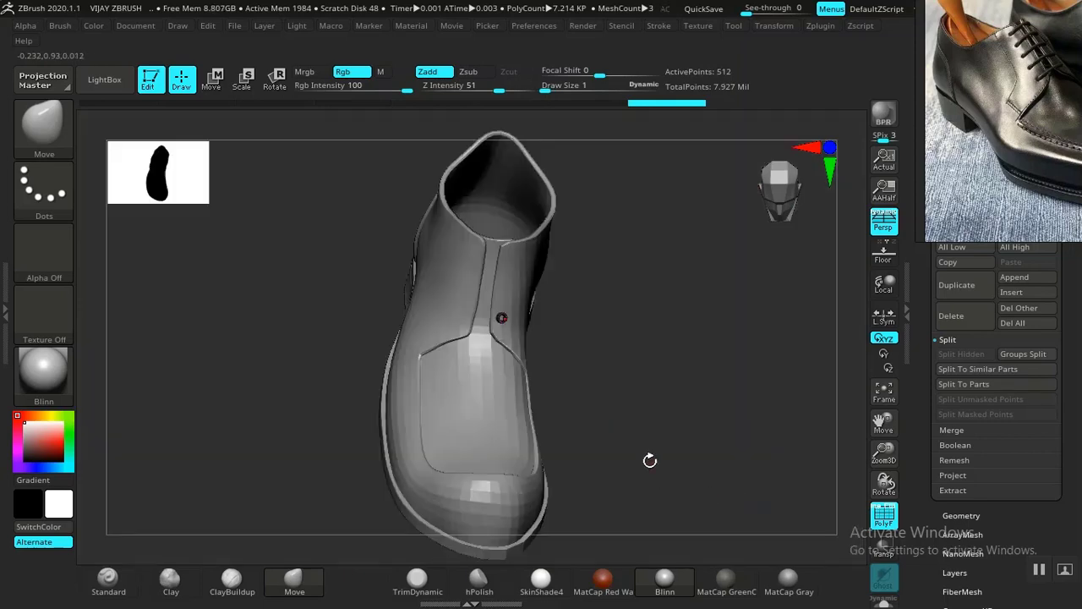
# Inspect the subdivided eyelet close up and in side view of the shoe, and undo its subdivision
pyautogui.moveTo(648, 459); pyautogui.dragTo(656, 421)
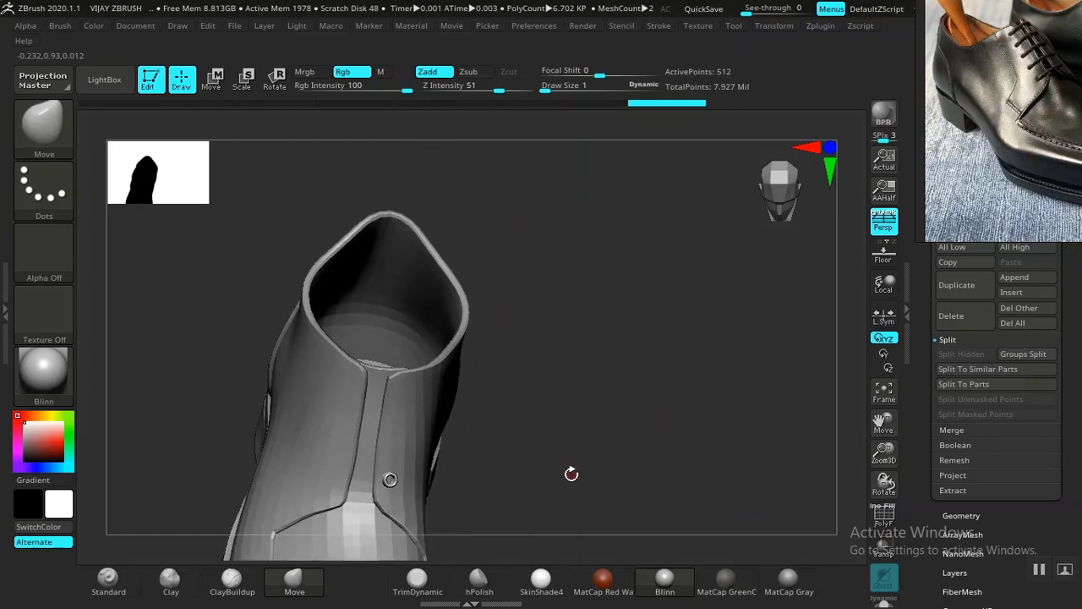
pyautogui.moveTo(571, 473); pyautogui.dragTo(693, 472)
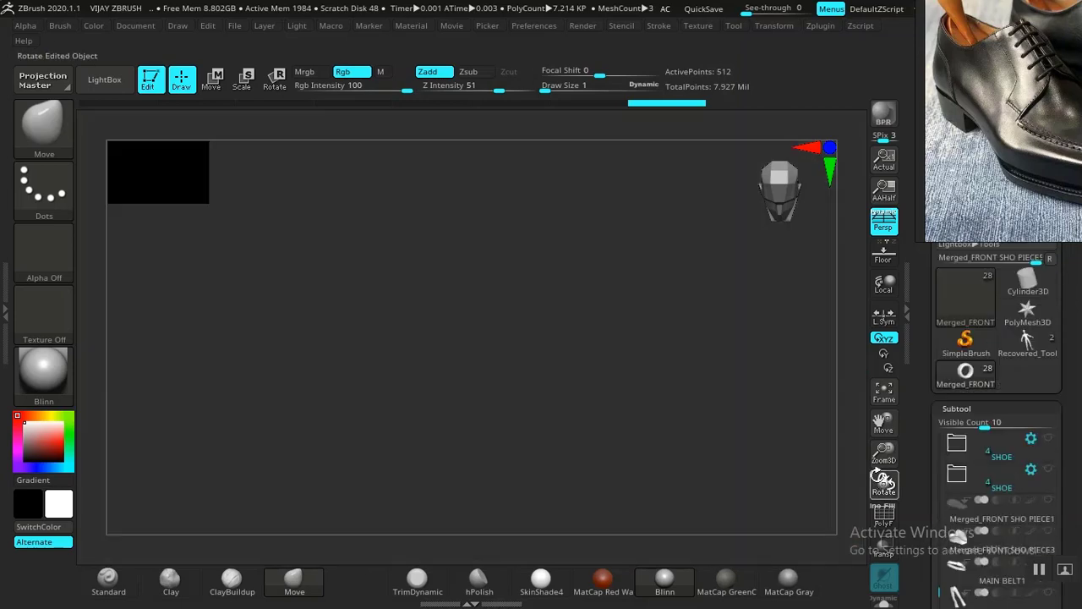
pyautogui.press('f')
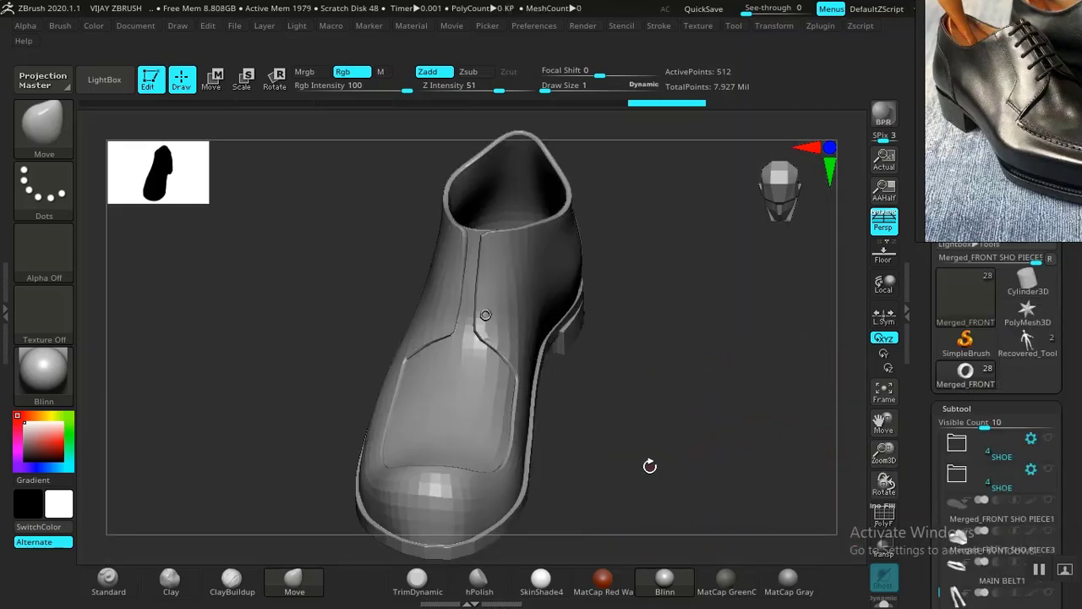
pyautogui.moveTo(640, 449); pyautogui.dragTo(612, 423)
pyautogui.press('f')
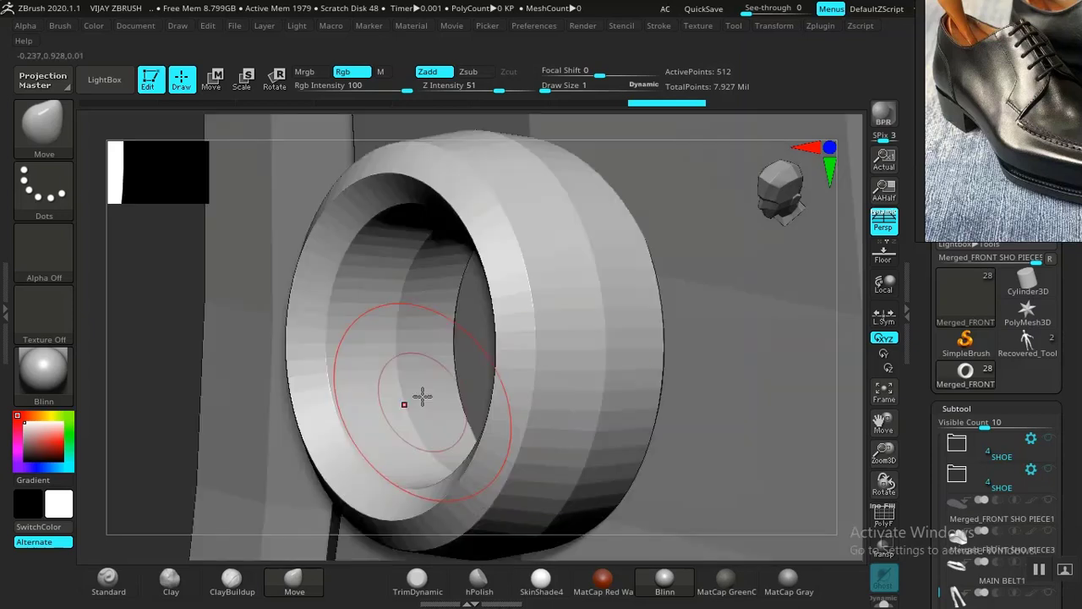
pyautogui.moveTo(151, 419); pyautogui.dragTo(244, 432)
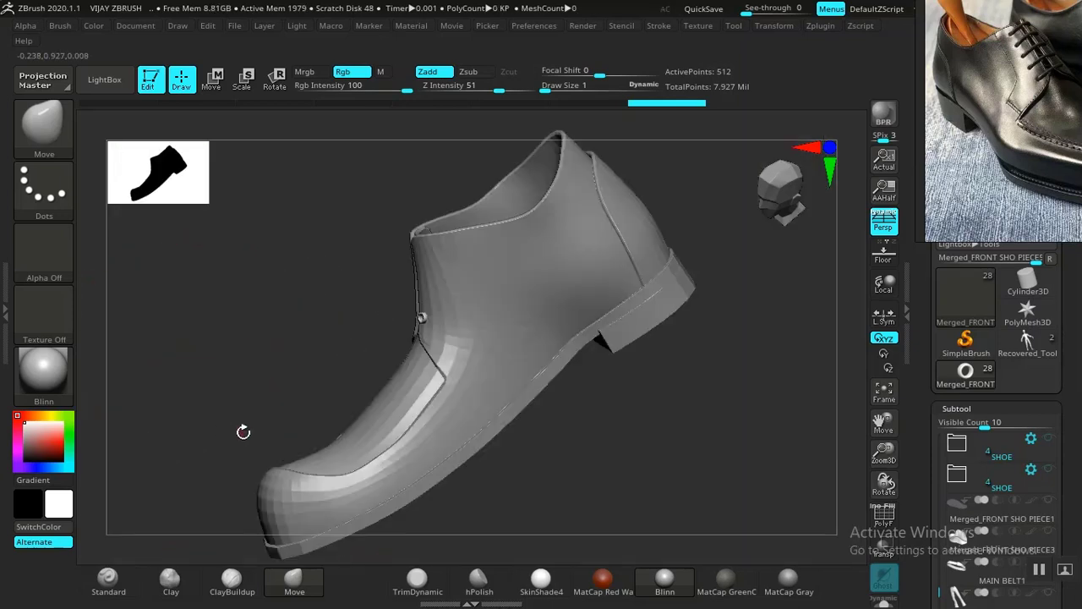
pyautogui.moveTo(259, 364); pyautogui.dragTo(284, 420)
pyautogui.moveTo(358, 423); pyautogui.dragTo(265, 388)
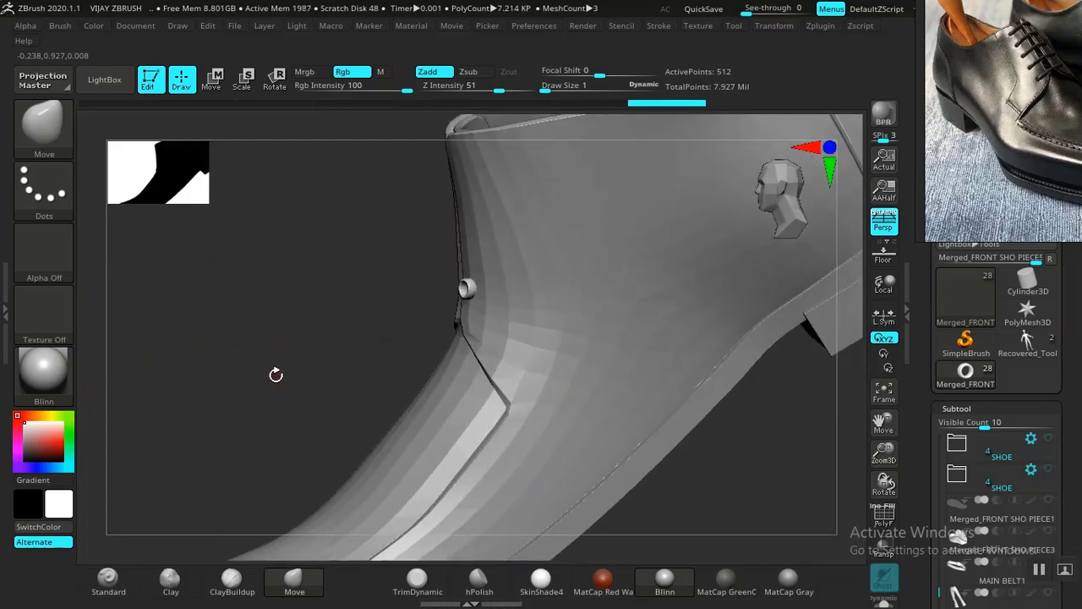
pyautogui.press('ctrl')
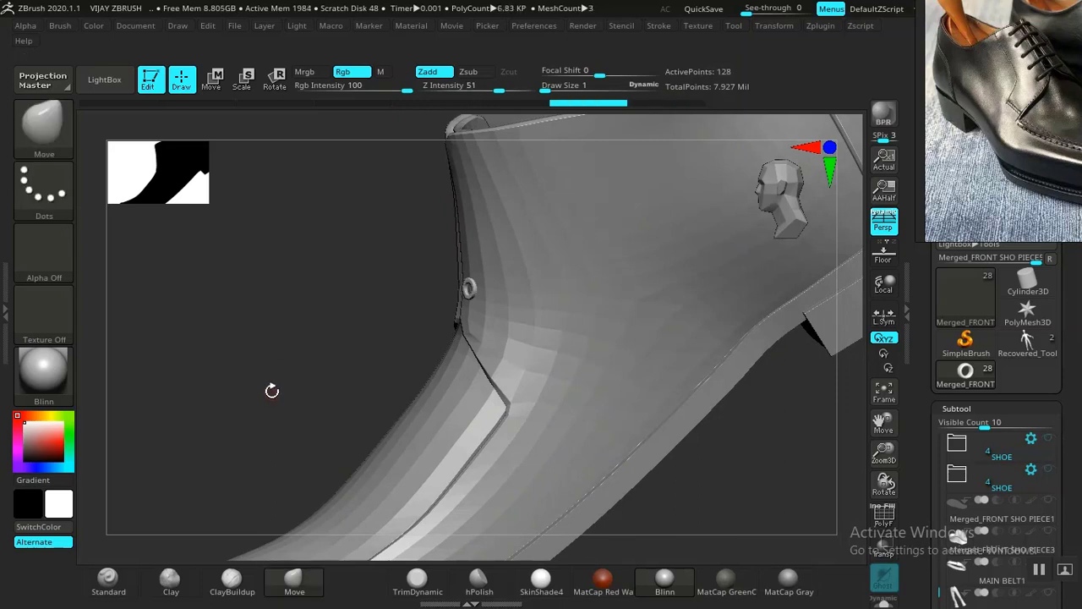
# Make the shoe's heel piece the active subtool
pyautogui.keyDown('alt'); pyautogui.moveTo(268, 372); pyautogui.dragTo(235, 295); pyautogui.keyUp('alt')
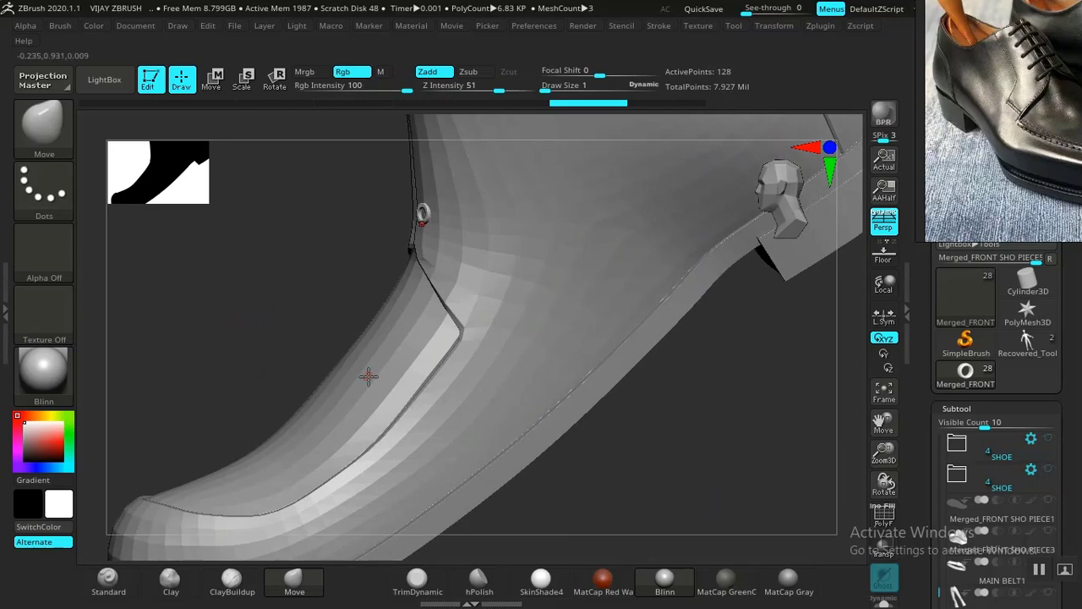
pyautogui.keyDown('alt'); pyautogui.moveTo(652, 478); pyautogui.dragTo(278, 395); pyautogui.keyUp('alt')
pyautogui.keyDown('alt'); pyautogui.moveTo(481, 477); pyautogui.dragTo(406, 381); pyautogui.keyUp('alt')
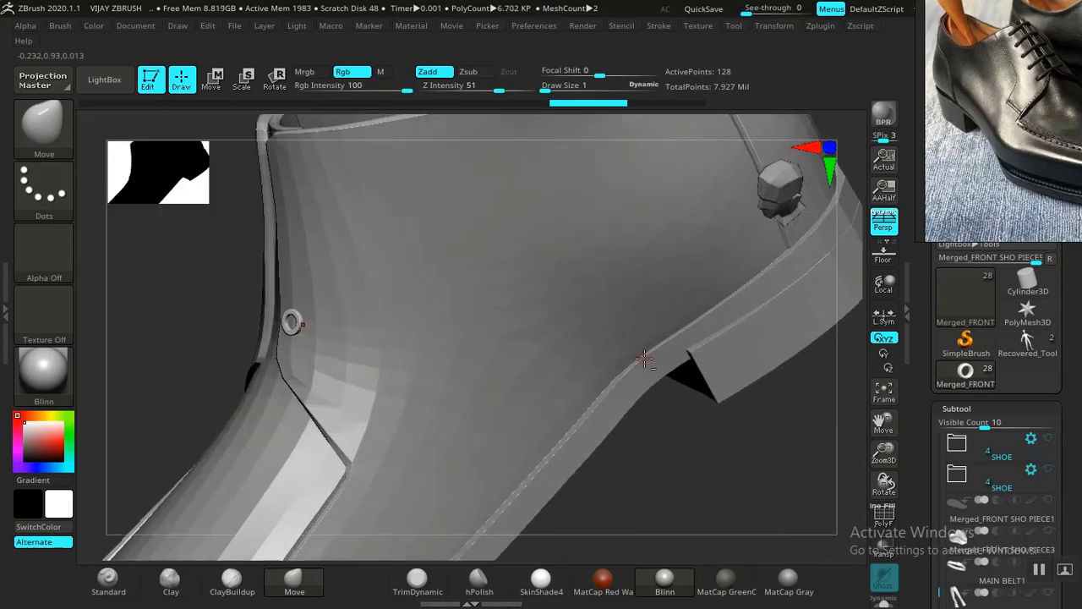
pyautogui.keyDown('alt'); pyautogui.click(742, 361); pyautogui.keyUp('alt')
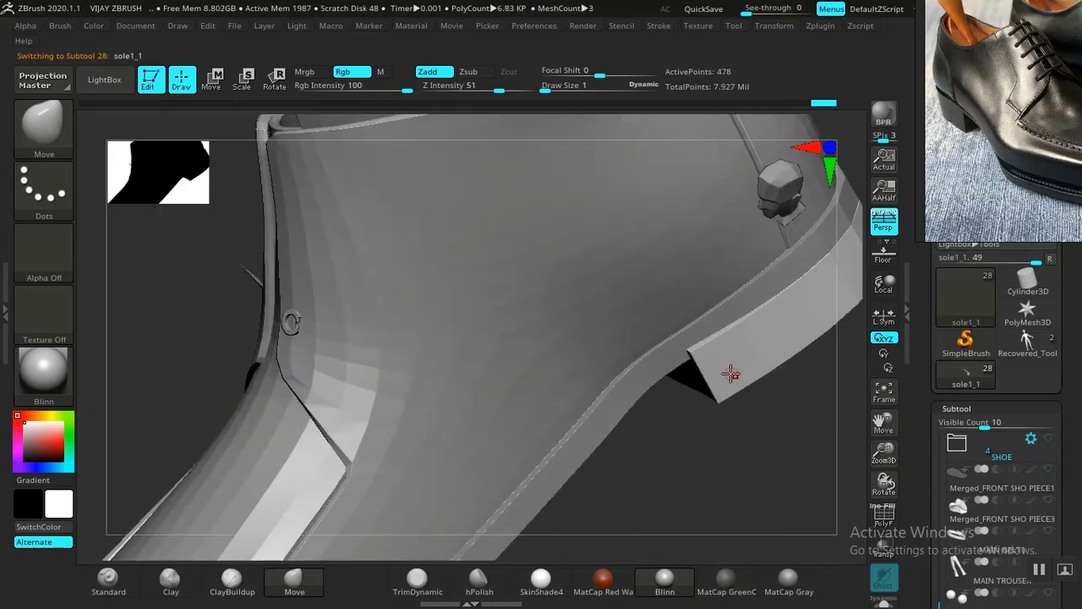
# Reshape the heel piece along the shoe's lower edge using the Move brush at draw size 26
pyautogui.press(']')
pyautogui.press(']')
pyautogui.press(']')
pyautogui.press(']')
pyautogui.press(']')
pyautogui.press(']')
pyautogui.moveTo(708, 348); pyautogui.dragTo(715, 362)
pyautogui.keyDown('alt'); pyautogui.moveTo(845, 448); pyautogui.dragTo(676, 425); pyautogui.keyUp('alt')
pyautogui.moveTo(479, 308); pyautogui.dragTo(472, 306)
pyautogui.moveTo(623, 436); pyautogui.dragTo(539, 374)
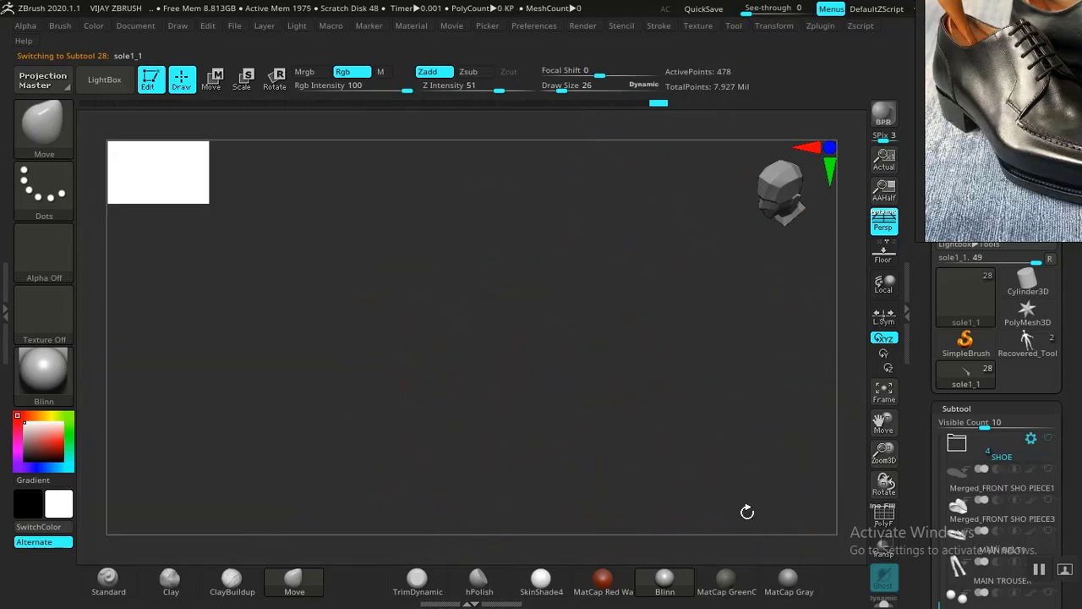
pyautogui.keyDown('alt'); pyautogui.moveTo(702, 479); pyautogui.dragTo(807, 423); pyautogui.keyUp('alt')
pyautogui.moveTo(623, 379)
pyautogui.keyDown('alt'); pyautogui.mouseDown()
pyautogui.moveTo(802, 268)
pyautogui.moveTo(797, 304)
pyautogui.moveTo(870, 273)
pyautogui.mouseUp(); pyautogui.keyUp('alt')
pyautogui.moveTo(550, 381)
pyautogui.mouseDown()
pyautogui.moveTo(540, 383)
pyautogui.moveTo(548, 376)
pyautogui.mouseUp()
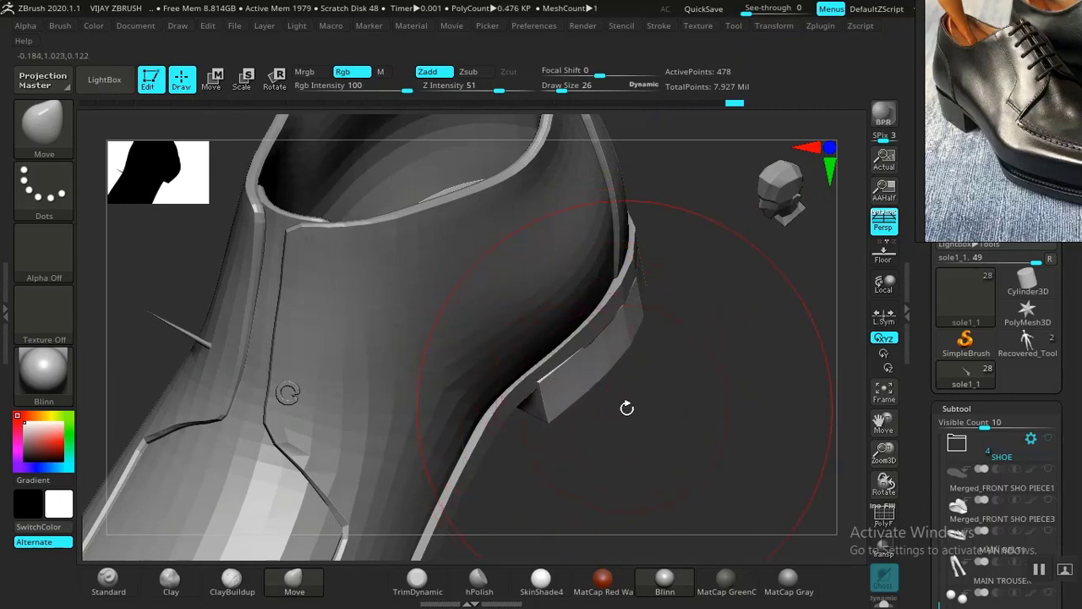
pyautogui.moveTo(625, 406); pyautogui.dragTo(633, 406)
# Pull the heel piece's top edge and front corner against the upper using the Move brush at draw size 10
pyautogui.press('[')
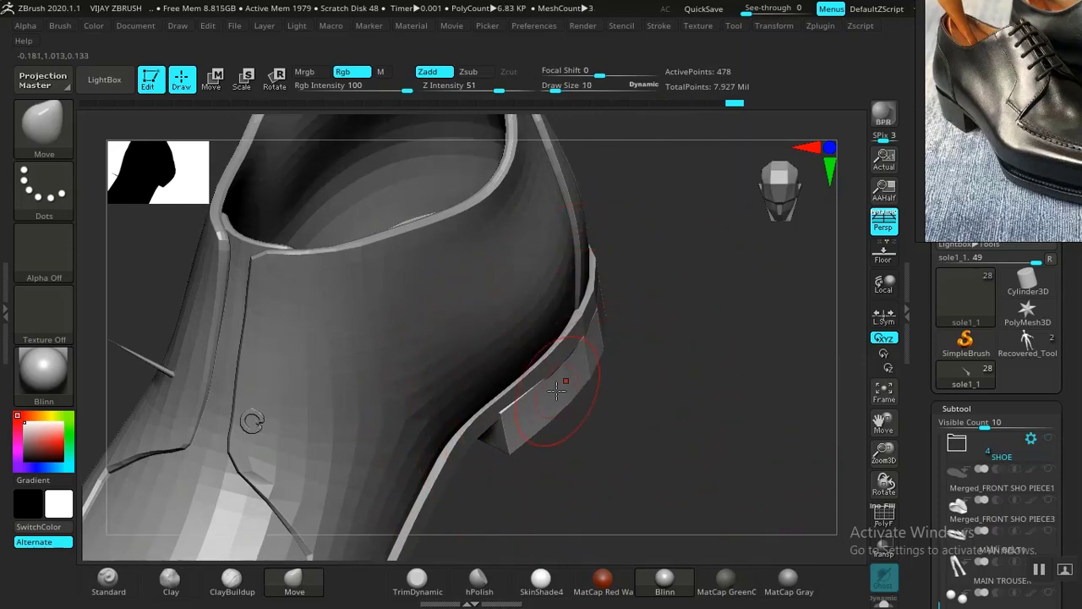
pyautogui.keyDown('alt'); pyautogui.moveTo(607, 429); pyautogui.dragTo(647, 403); pyautogui.keyUp('alt')
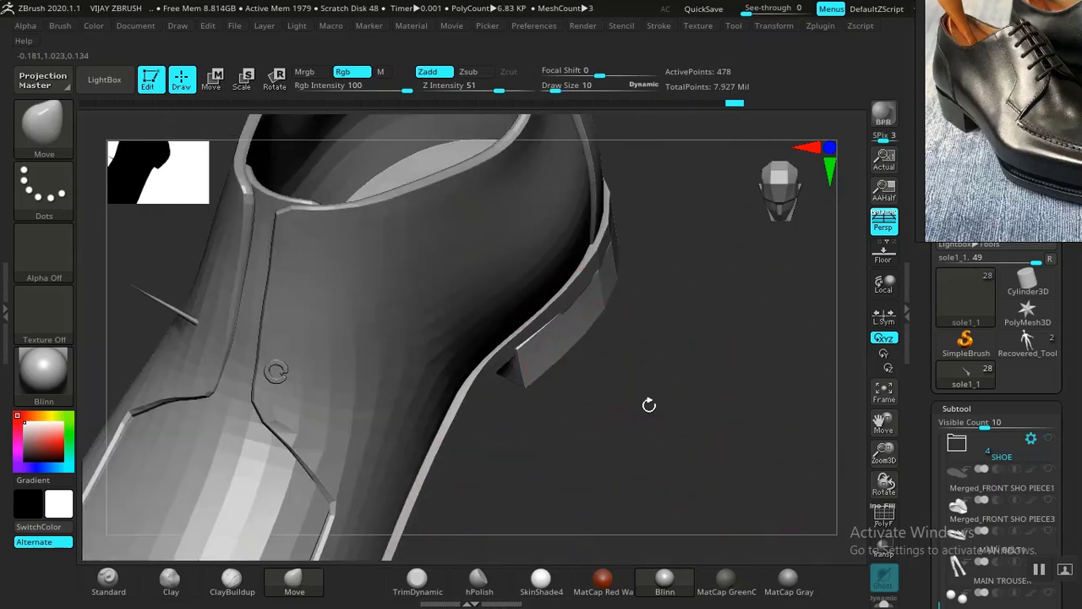
pyautogui.moveTo(590, 289); pyautogui.dragTo(584, 298)
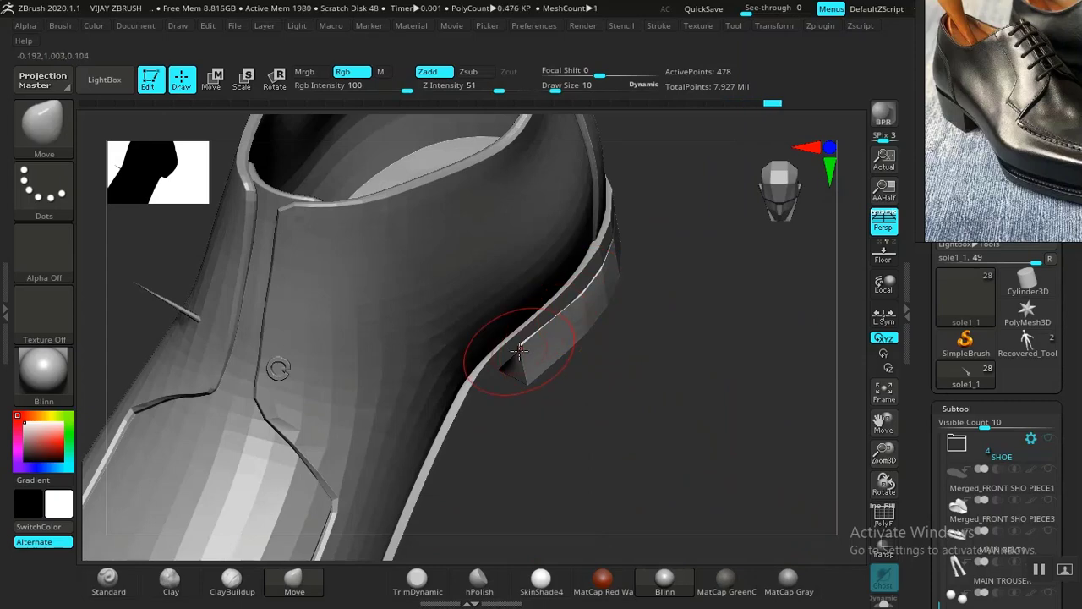
pyautogui.moveTo(519, 355); pyautogui.dragTo(519, 348)
pyautogui.moveTo(633, 411)
pyautogui.keyDown('alt'); pyautogui.mouseDown()
pyautogui.moveTo(640, 432)
pyautogui.moveTo(517, 350)
pyautogui.moveTo(775, 498)
pyautogui.moveTo(658, 368)
pyautogui.mouseUp(); pyautogui.keyUp('alt')
pyautogui.keyDown('alt'); pyautogui.moveTo(695, 495); pyautogui.dragTo(709, 507); pyautogui.keyUp('alt')
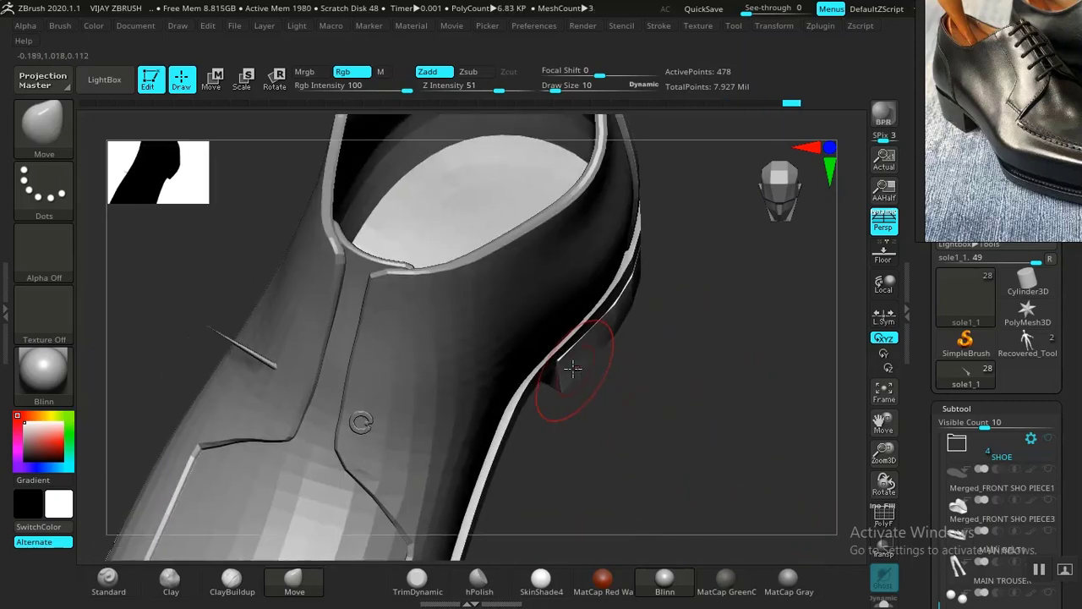
pyautogui.moveTo(561, 391); pyautogui.dragTo(553, 360)
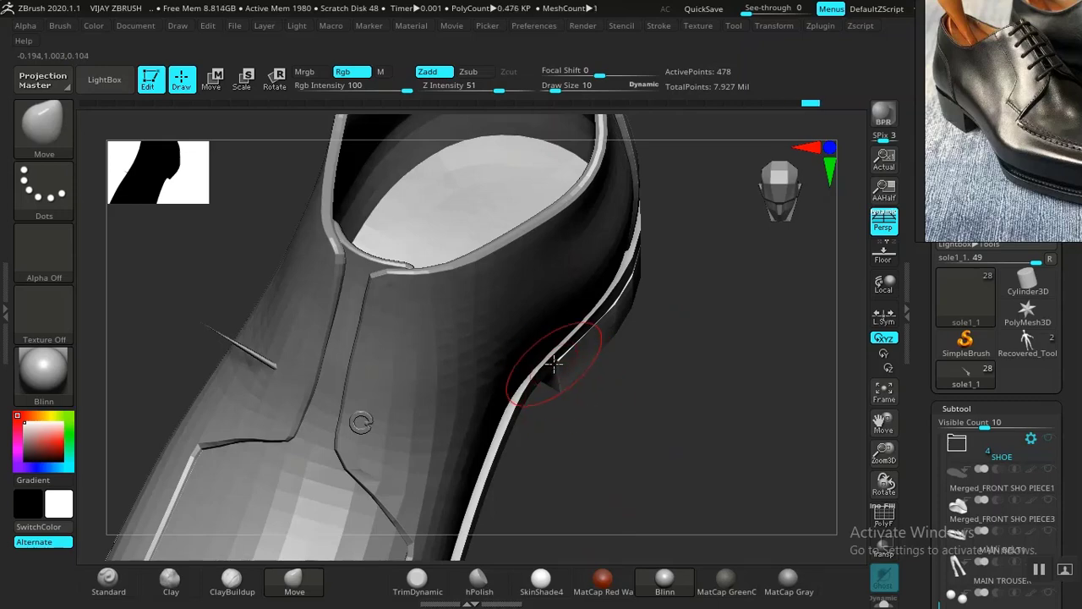
pyautogui.hotkey('ctrl', 'z')
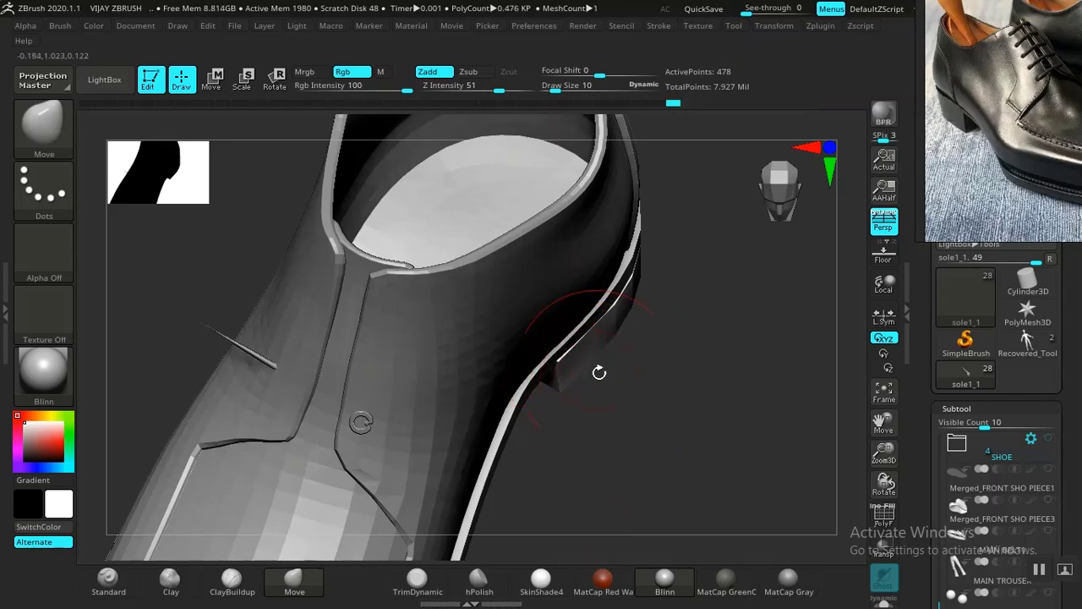
pyautogui.hotkey('ctrl', 'shift', 'z')
pyautogui.moveTo(554, 360); pyautogui.dragTo(580, 344)
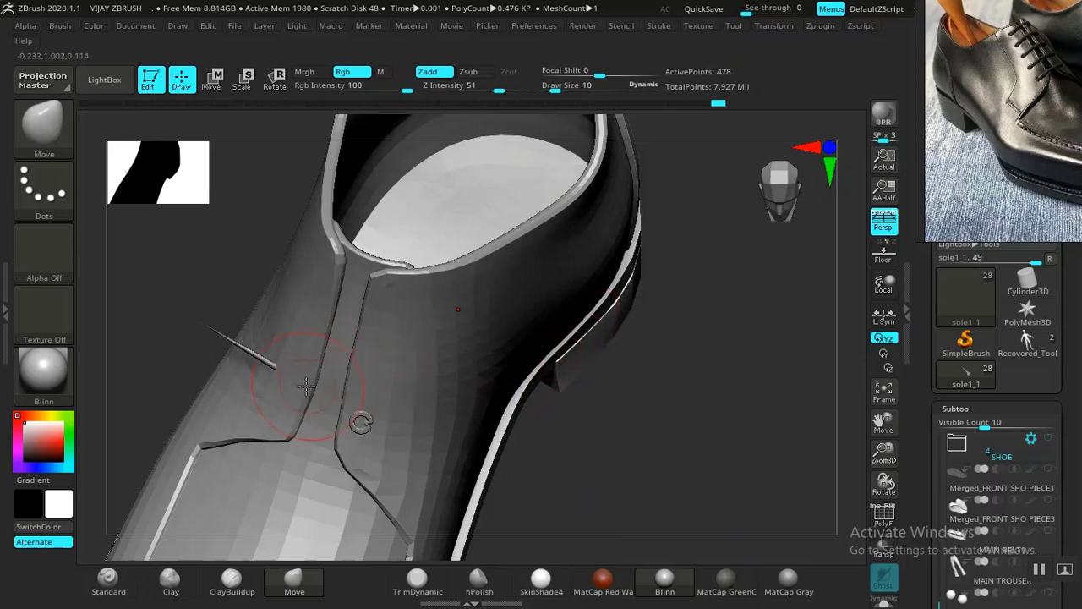
# Make the eyelet ring the active subtool and undo the stray deformation that stretched it into a spike
pyautogui.keyDown('alt'); pyautogui.moveTo(585, 467); pyautogui.dragTo(678, 403, button='right'); pyautogui.keyUp('alt')
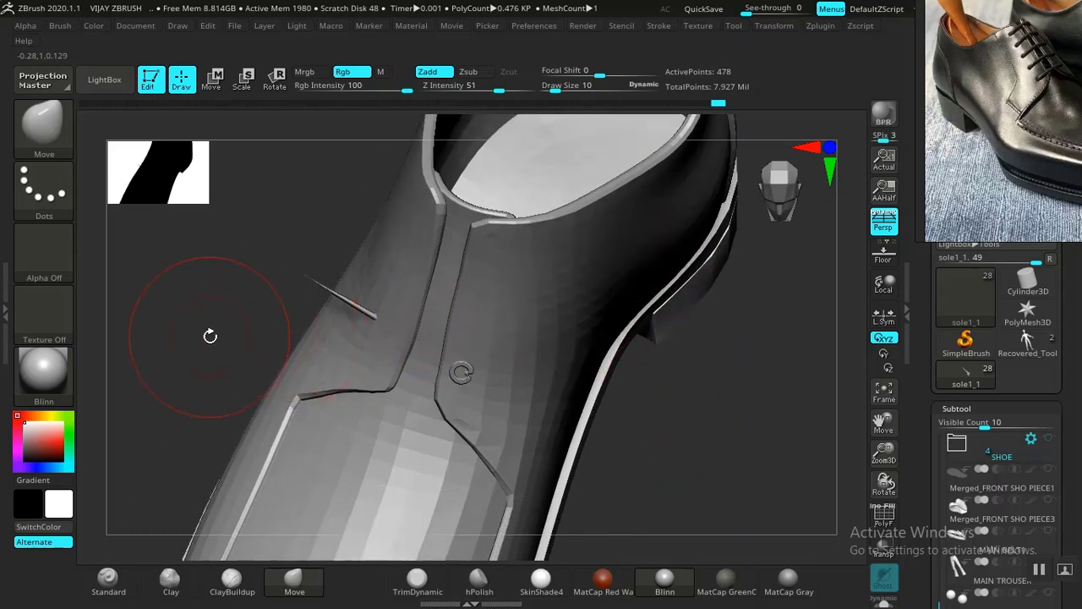
pyautogui.keyDown('alt'); pyautogui.moveTo(209, 336); pyautogui.dragTo(368, 407, button='right'); pyautogui.keyUp('alt')
pyautogui.keyDown('alt'); pyautogui.moveTo(274, 354); pyautogui.dragTo(314, 383, button='right'); pyautogui.keyUp('alt')
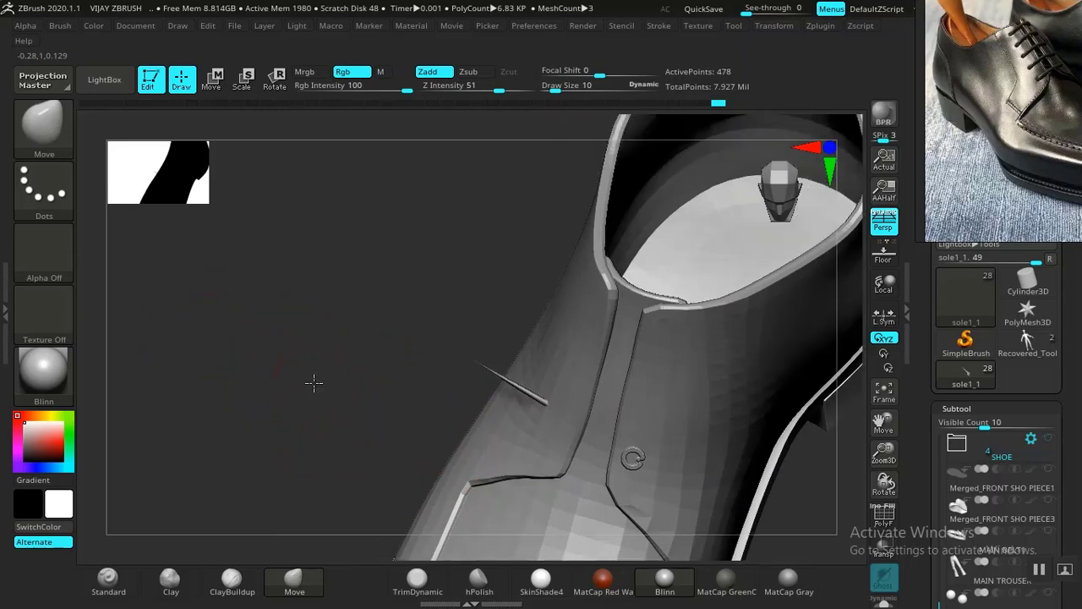
pyautogui.press('ctrl')
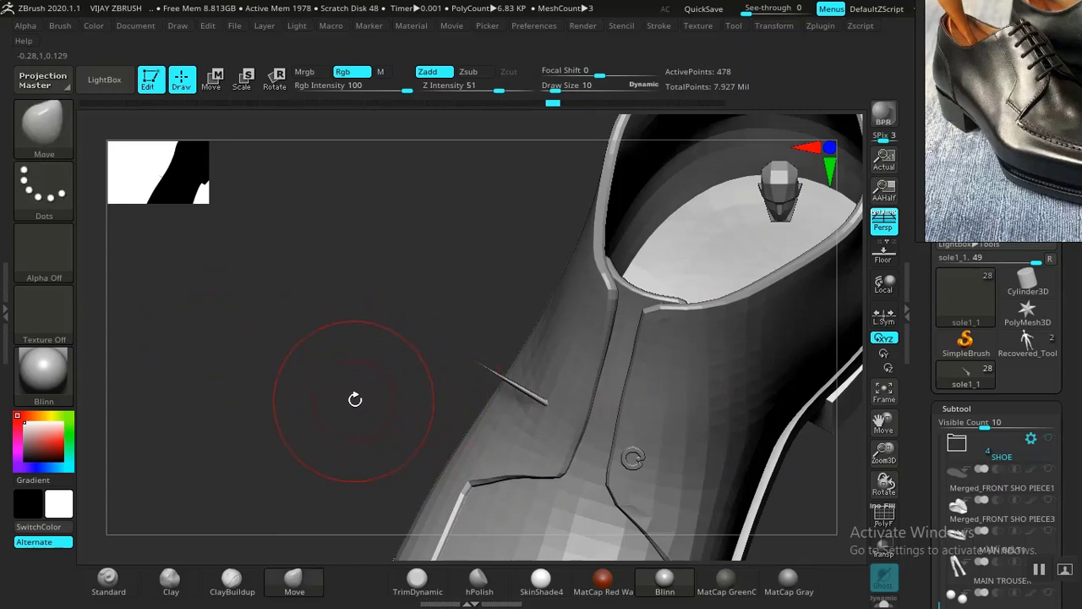
pyautogui.moveTo(355, 399)
pyautogui.mouseDown()
pyautogui.moveTo(215, 333)
pyautogui.moveTo(724, 364)
pyautogui.mouseUp()
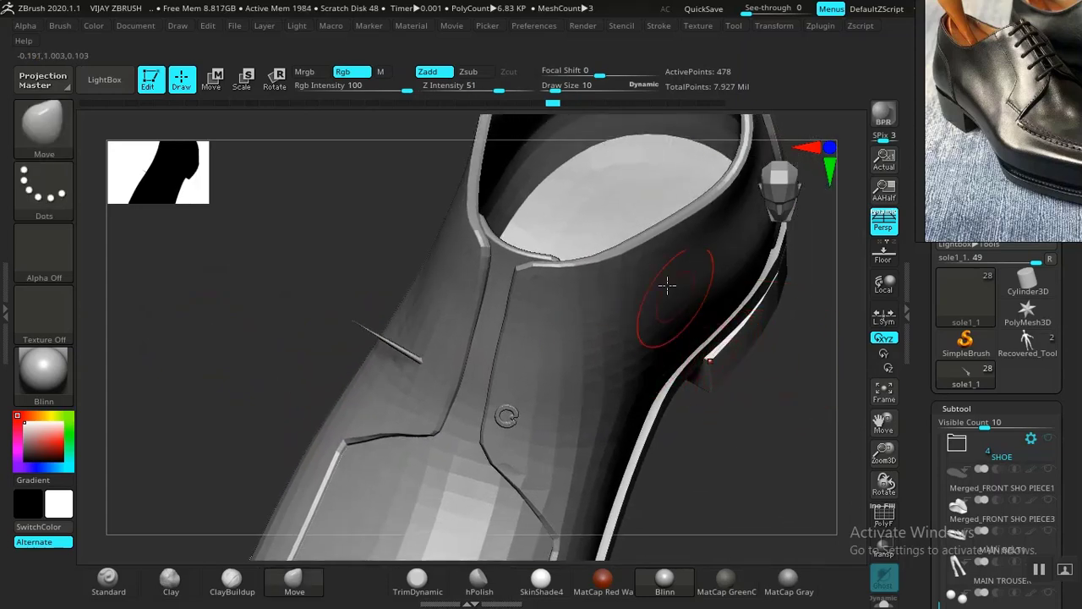
pyautogui.click(717, 102)
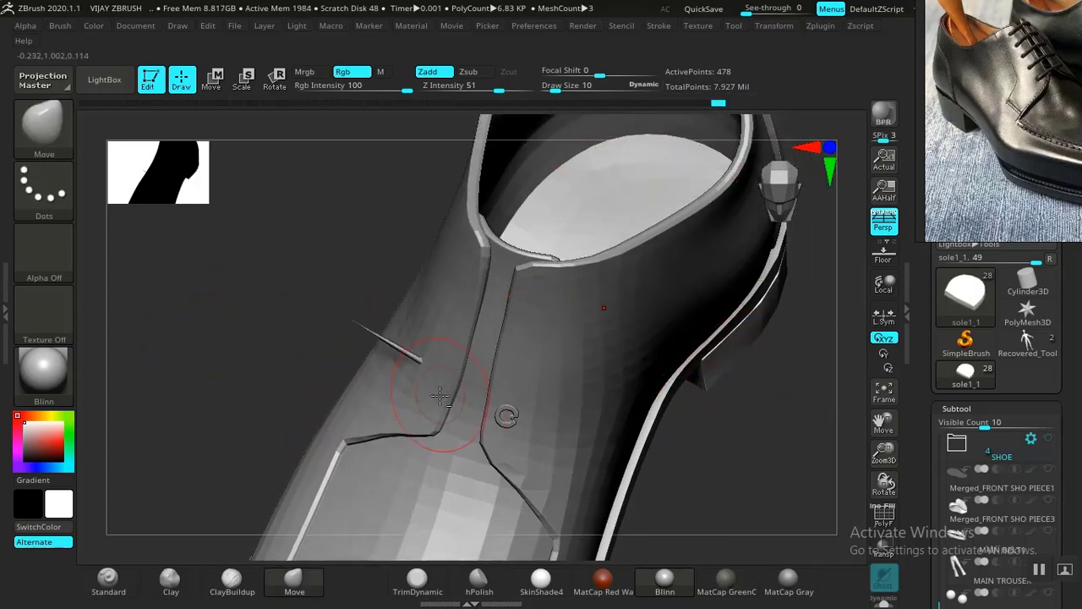
pyautogui.hotkey('ctrl', 'z')
pyautogui.hotkey('ctrl', 'z')
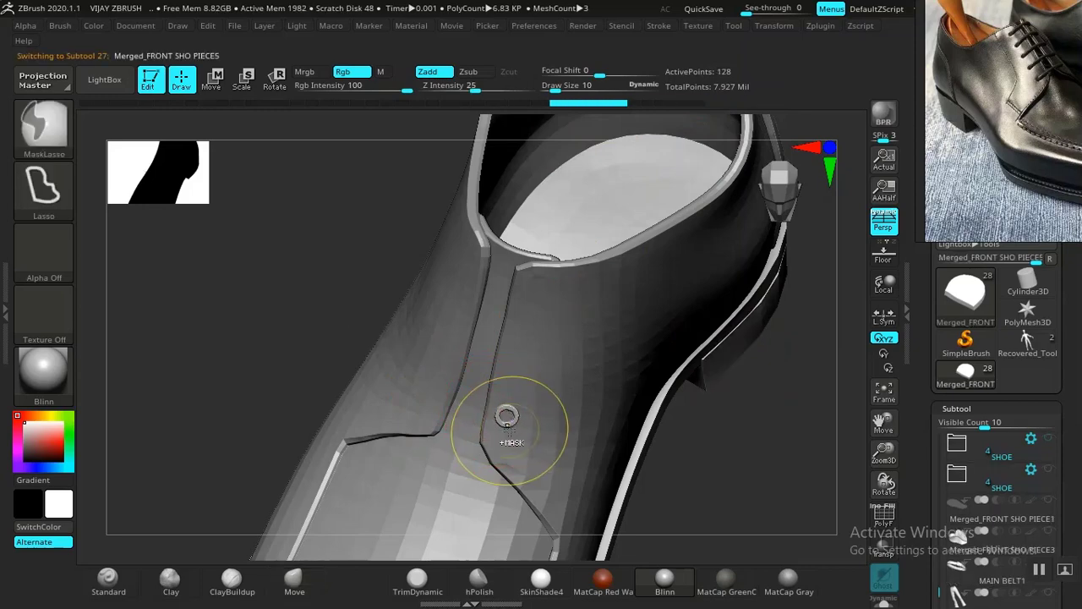
# Frame the eyelet ring close up, display its wireframe and reduce the brush's draw size to 1
pyautogui.moveTo(702, 496)
pyautogui.keyDown('alt'); pyautogui.mouseDown()
pyautogui.moveTo(706, 282)
pyautogui.moveTo(691, 436)
pyautogui.mouseUp(); pyautogui.keyUp('alt')
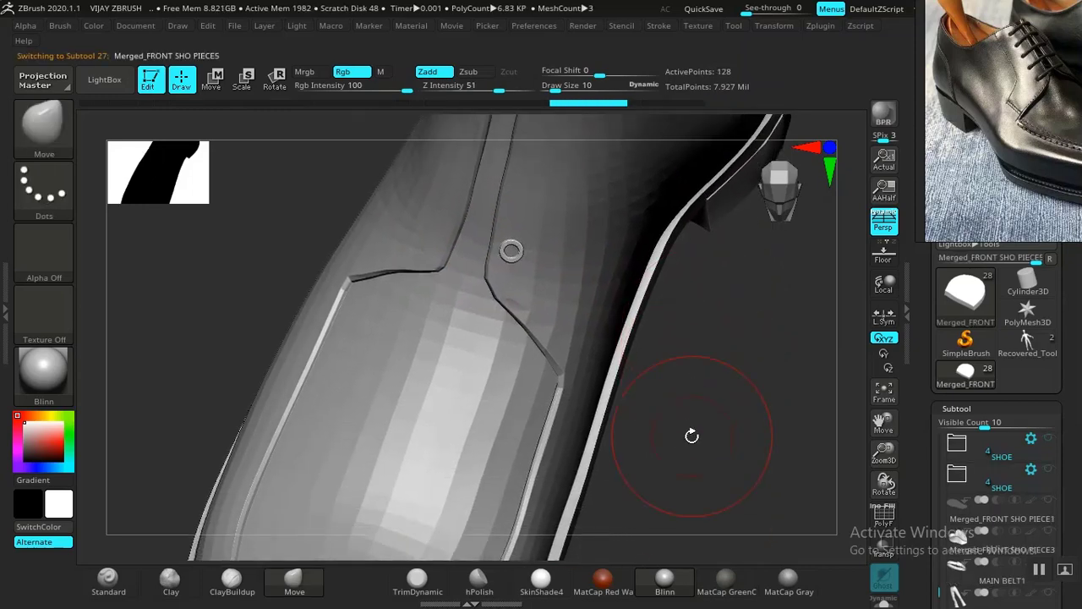
pyautogui.press('f')
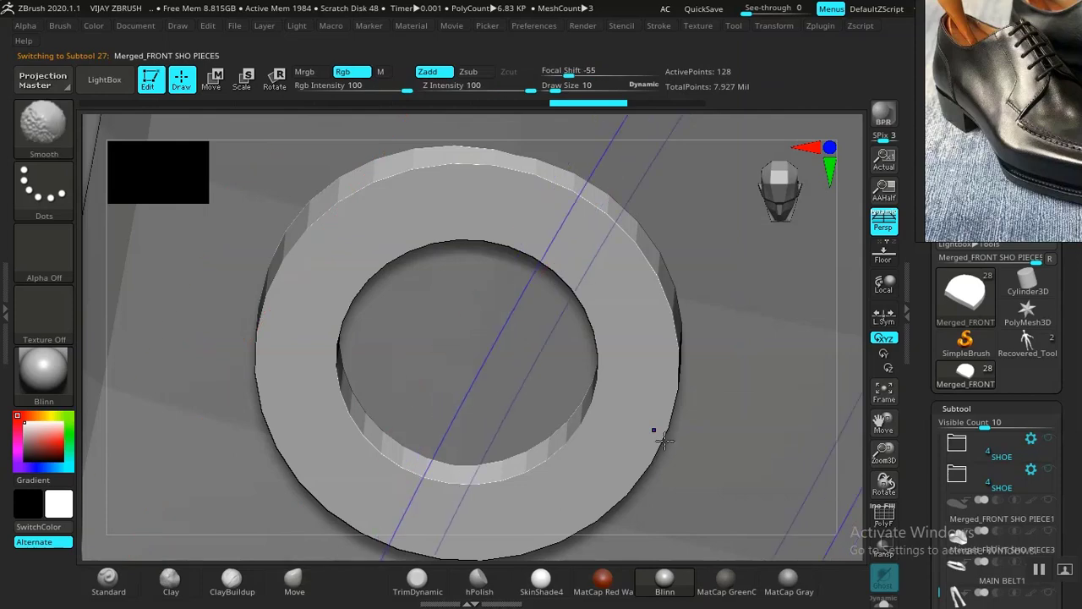
pyautogui.hotkey('shift', 'f')
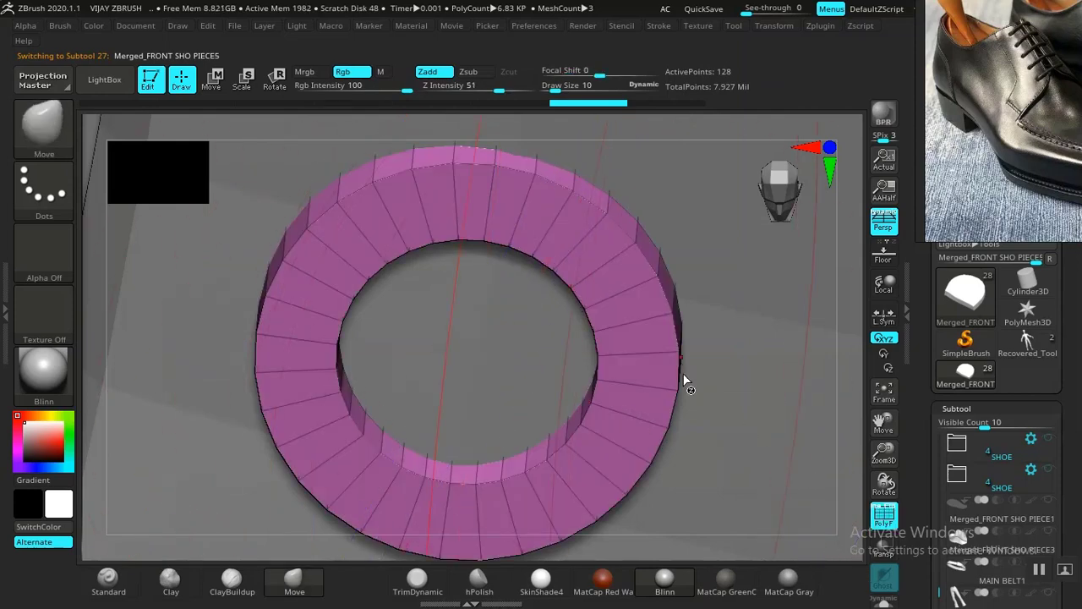
pyautogui.press('[')
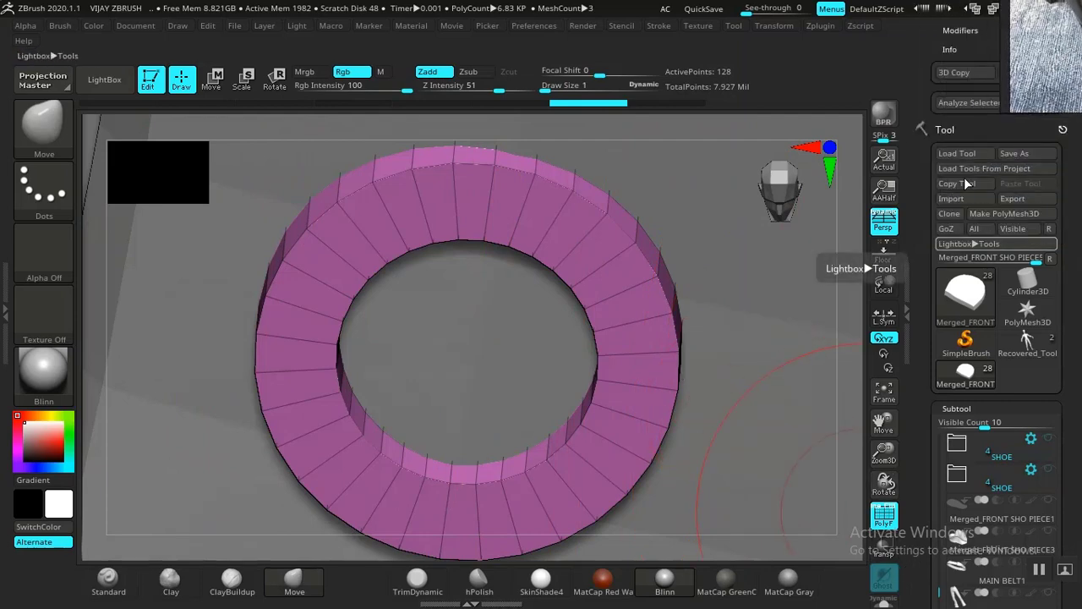
# Remove the Transform palette from the tray and move the shoe reference photo clear of the tool settings
pyautogui.moveTo(915, 421); pyautogui.dragTo(920, 558)
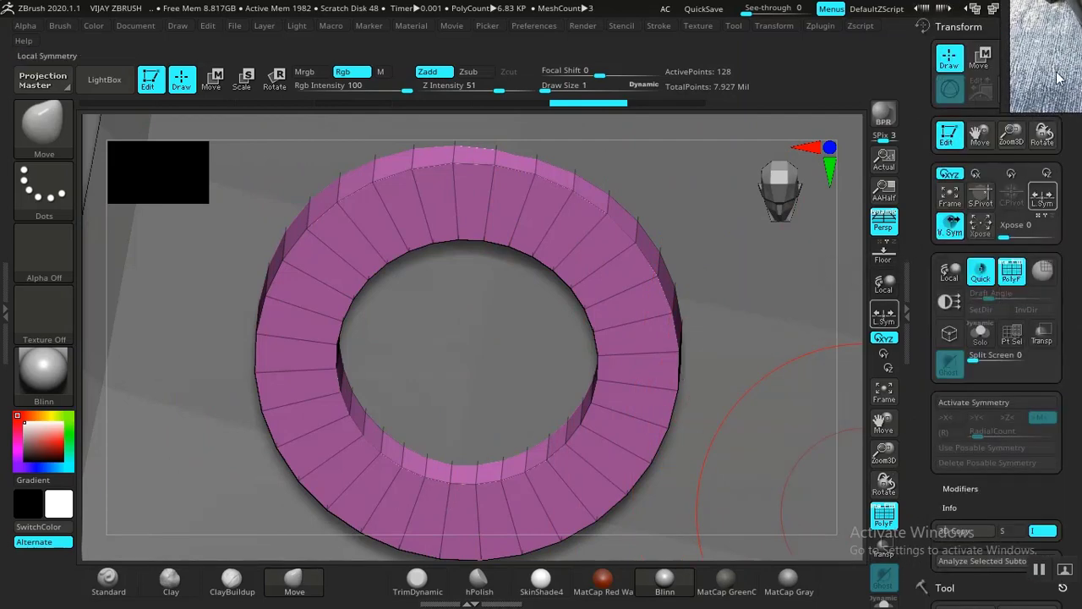
pyautogui.moveTo(1059, 59); pyautogui.dragTo(842, 399, button='right')
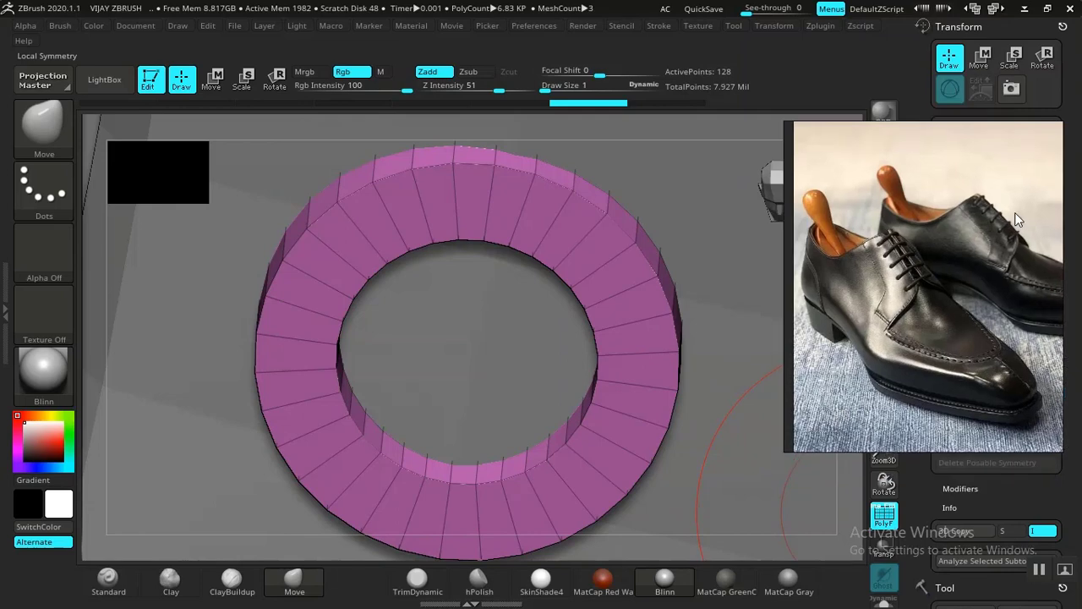
pyautogui.click(1063, 26)
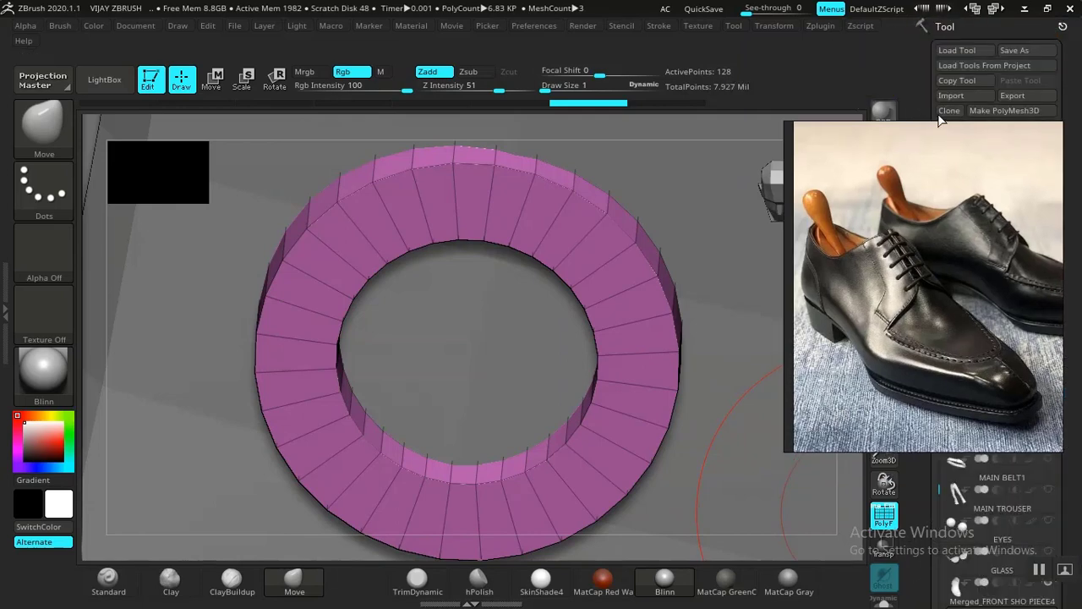
pyautogui.moveTo(931, 302); pyautogui.dragTo(933, 13, button='right')
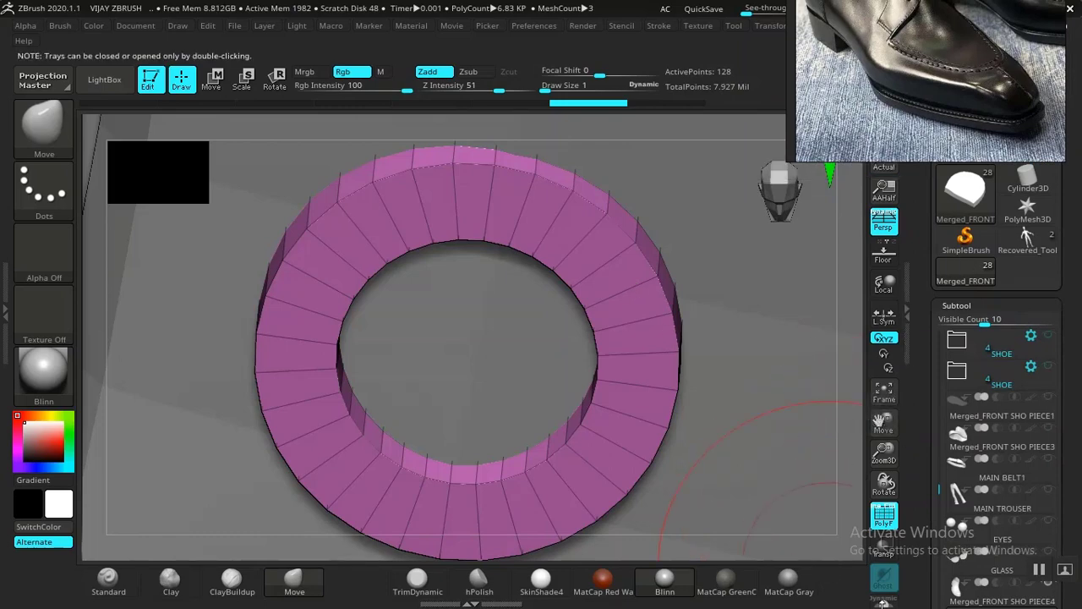
# Isolate the eyelet ring from the rest of the shoe and view it at an angle
pyautogui.click(884, 604)
pyautogui.keyDown('alt'); pyautogui.moveTo(797, 454); pyautogui.dragTo(797, 451); pyautogui.keyUp('alt')
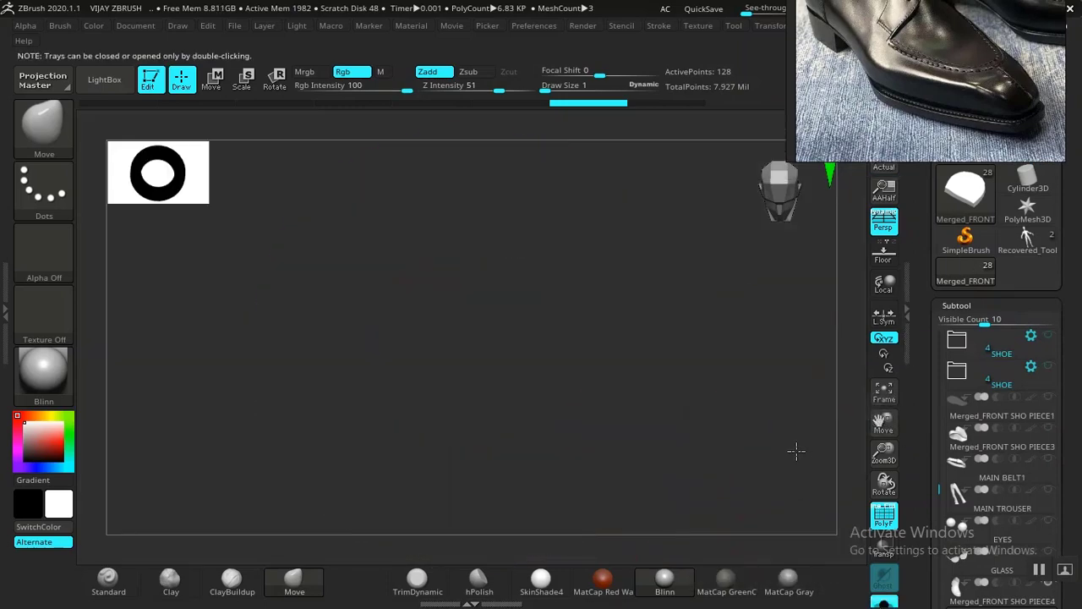
pyautogui.press('f')
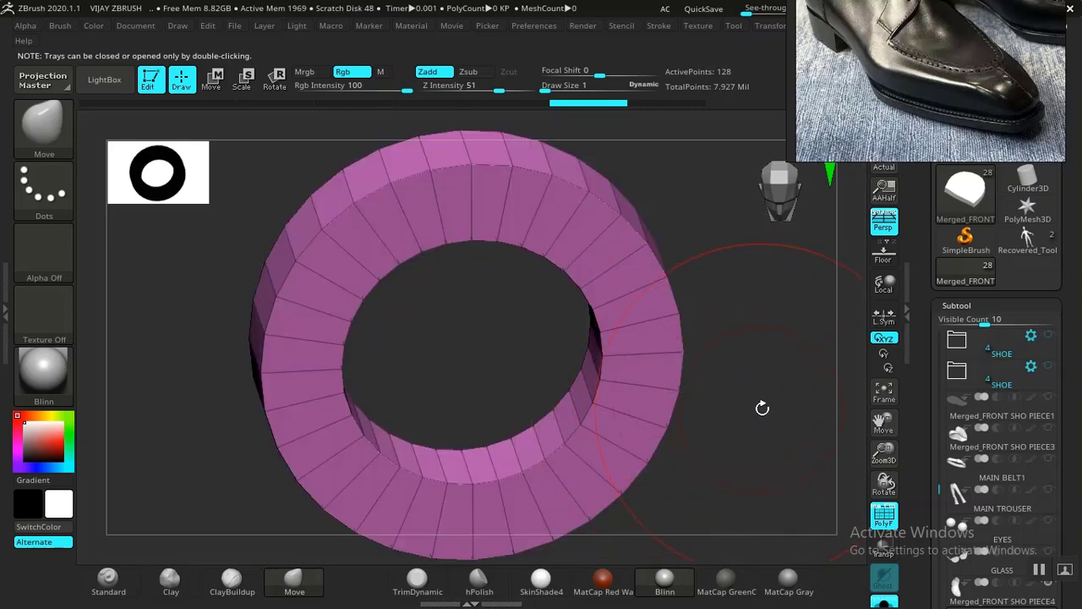
pyautogui.keyDown('alt'); pyautogui.moveTo(762, 409); pyautogui.dragTo(772, 410); pyautogui.keyUp('alt')
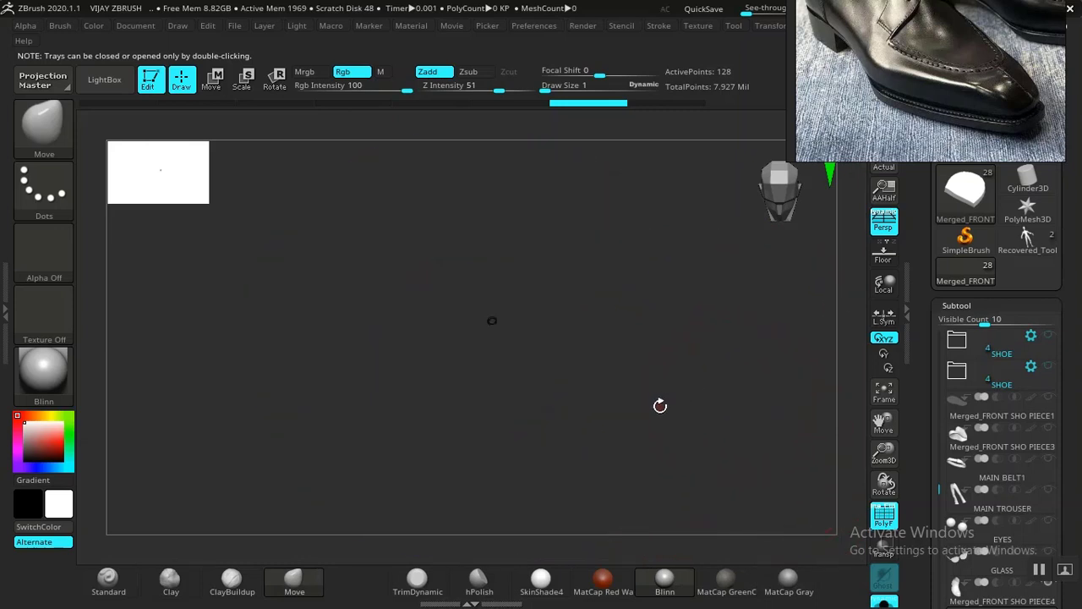
pyautogui.press('f')
pyautogui.press('w')
pyautogui.keyDown('alt'); pyautogui.moveTo(724, 415); pyautogui.dragTo(676, 403); pyautogui.keyUp('alt')
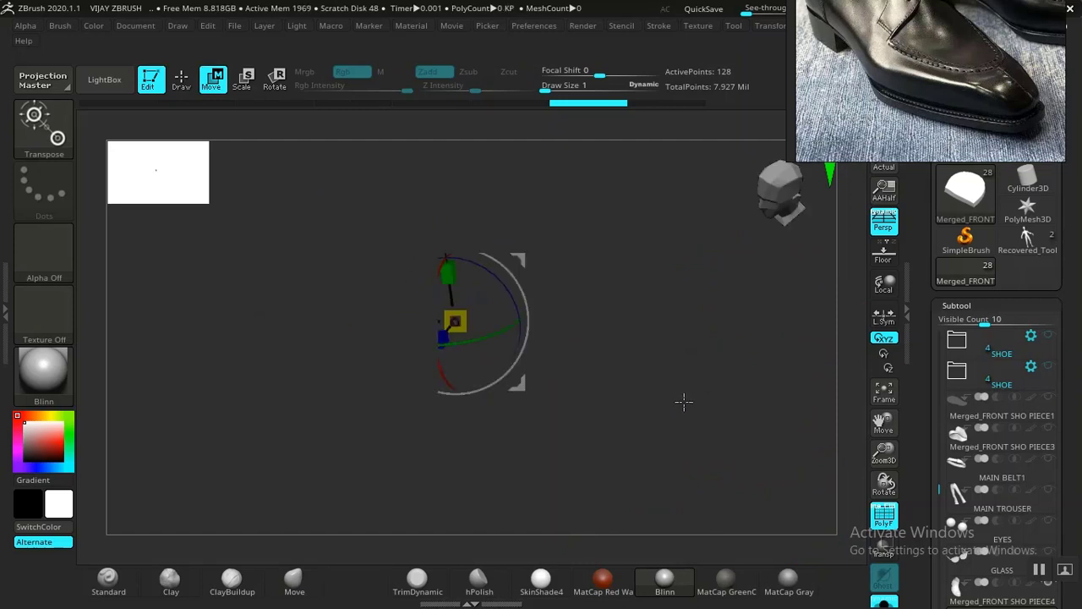
pyautogui.press('f')
pyautogui.moveTo(752, 420)
pyautogui.keyDown('alt'); pyautogui.mouseDown()
pyautogui.moveTo(713, 415)
pyautogui.moveTo(736, 435)
pyautogui.moveTo(750, 363)
pyautogui.mouseUp(); pyautogui.keyUp('alt')
pyautogui.press('q')
pyautogui.moveTo(757, 406); pyautogui.dragTo(764, 405)
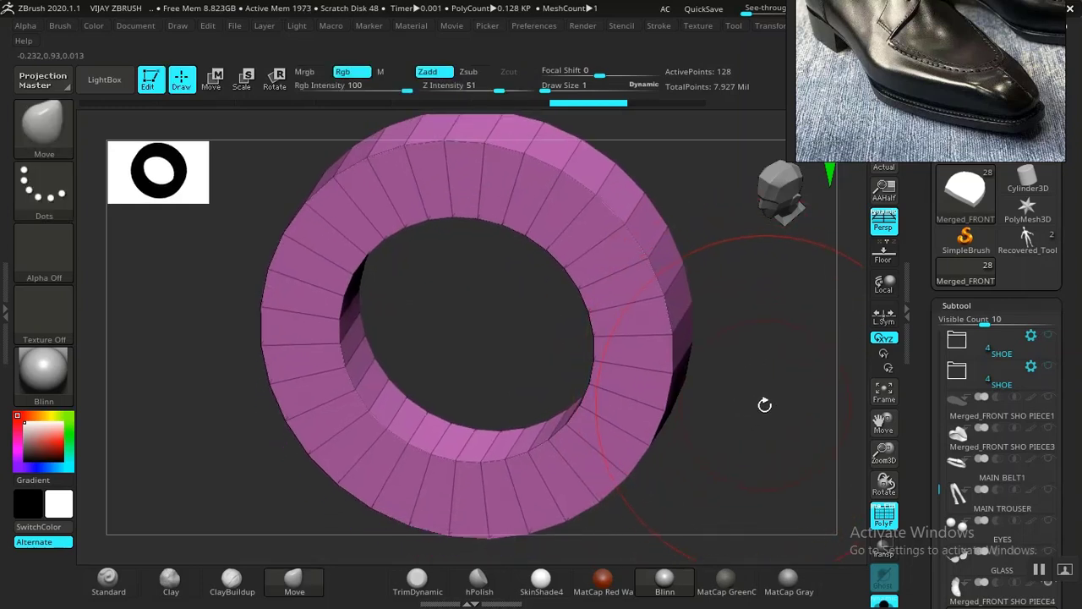
# Try to extrude an edge loop on the eyelet ring
pyautogui.moveTo(921, 459); pyautogui.dragTo(922, 375)
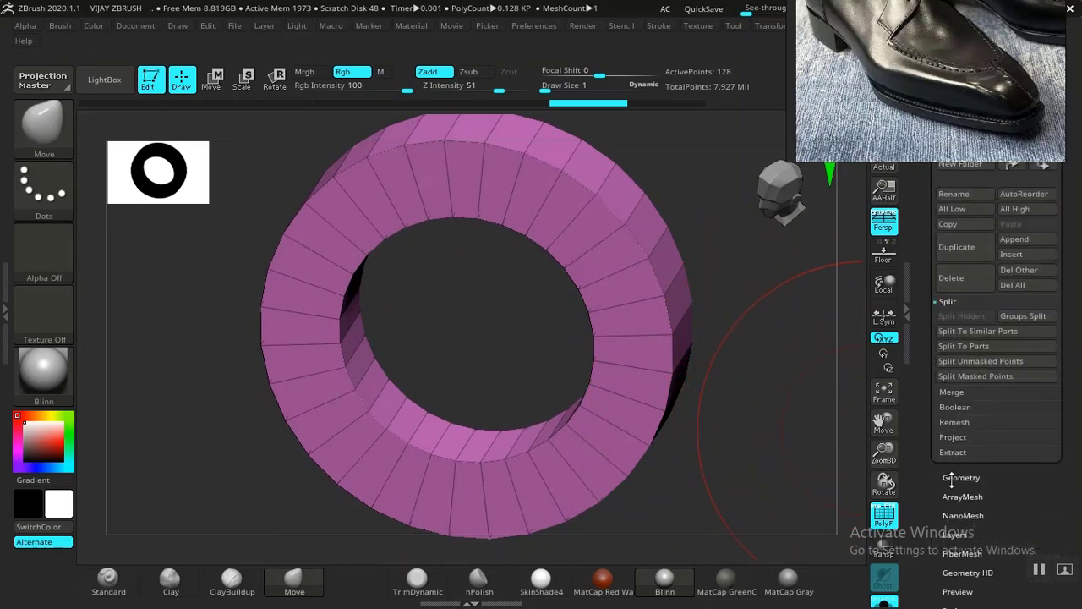
pyautogui.click(952, 480)
pyautogui.moveTo(923, 431); pyautogui.dragTo(913, 519)
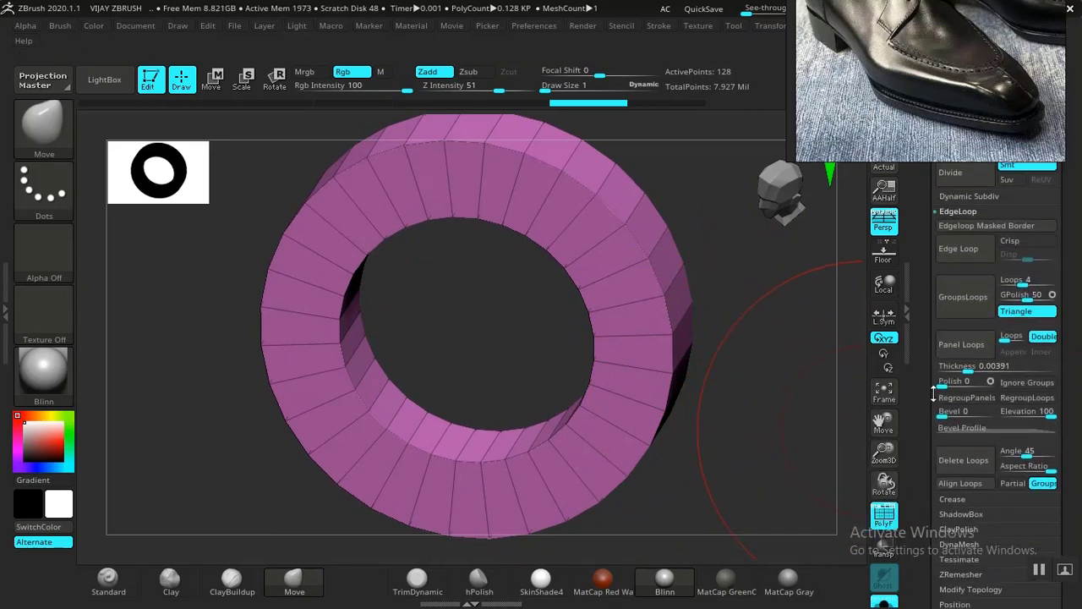
pyautogui.click(959, 250)
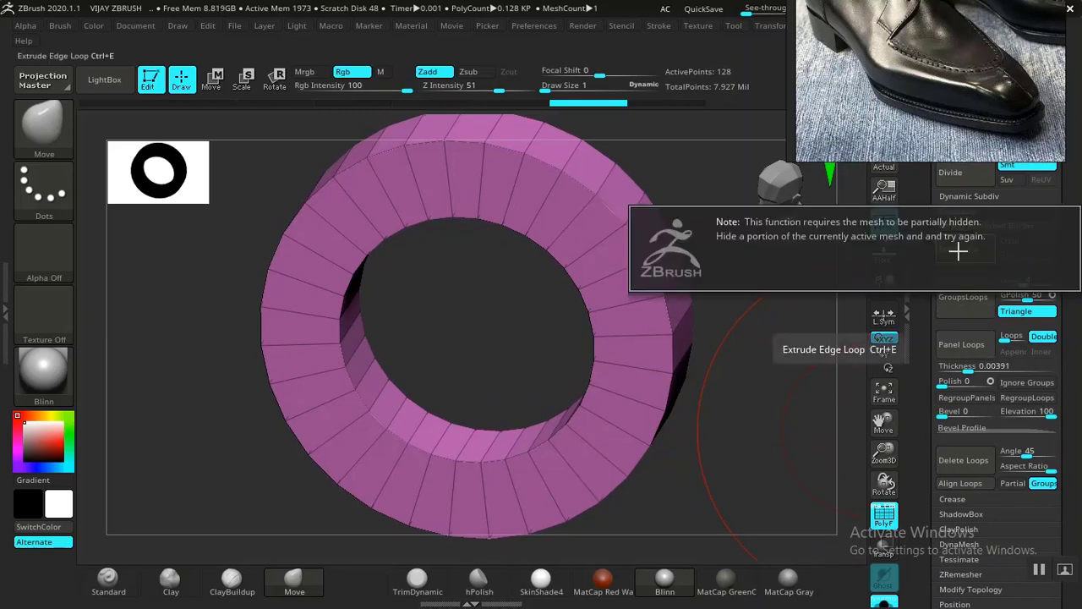
pyautogui.moveTo(917, 486); pyautogui.dragTo(925, 328)
pyautogui.moveTo(929, 433); pyautogui.dragTo(940, 385)
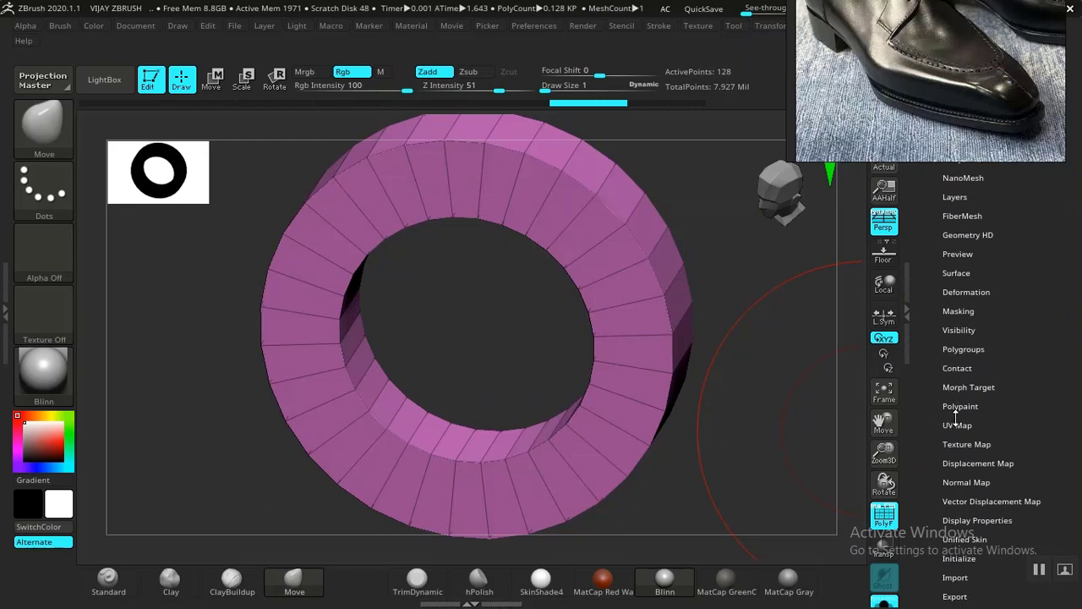
# Assign polygroups to the eyelet ring's faces with Groups By Normals
pyautogui.click(967, 349)
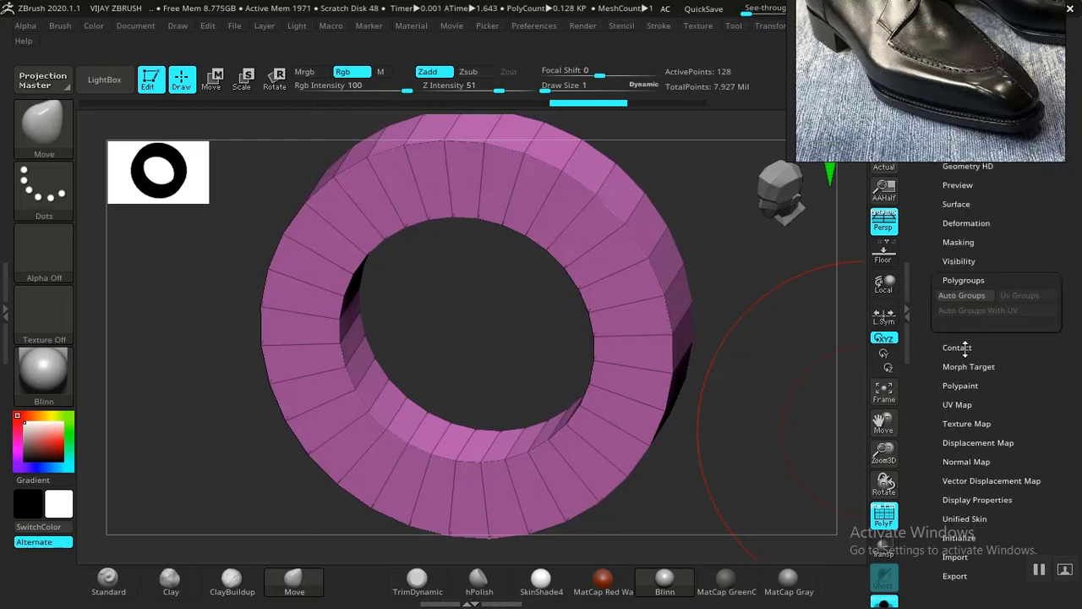
pyautogui.moveTo(913, 403); pyautogui.dragTo(913, 519)
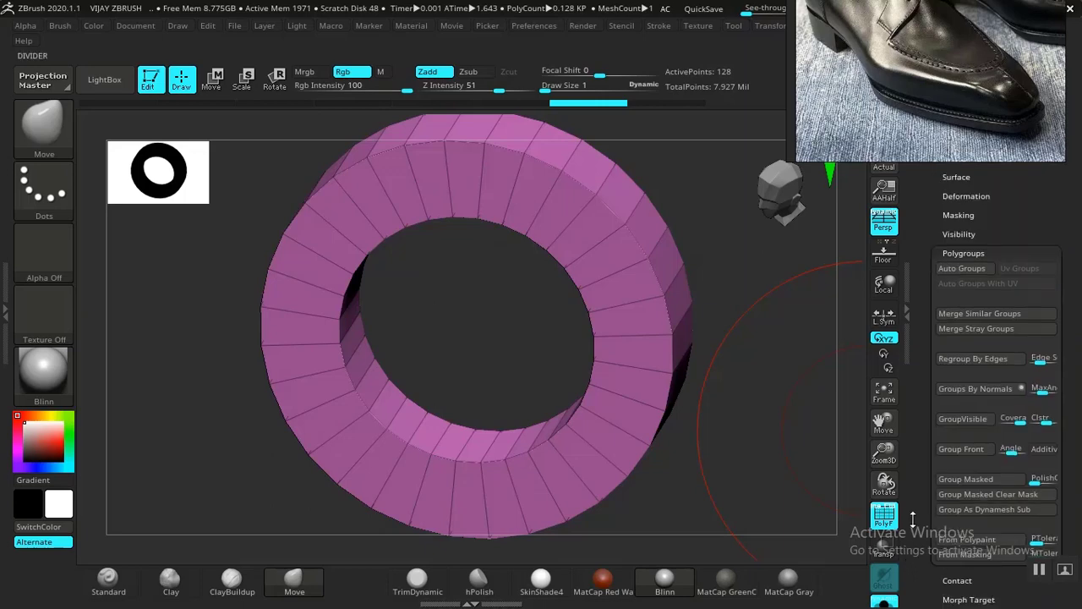
pyautogui.click(966, 391)
pyautogui.moveTo(918, 309); pyautogui.dragTo(924, 388)
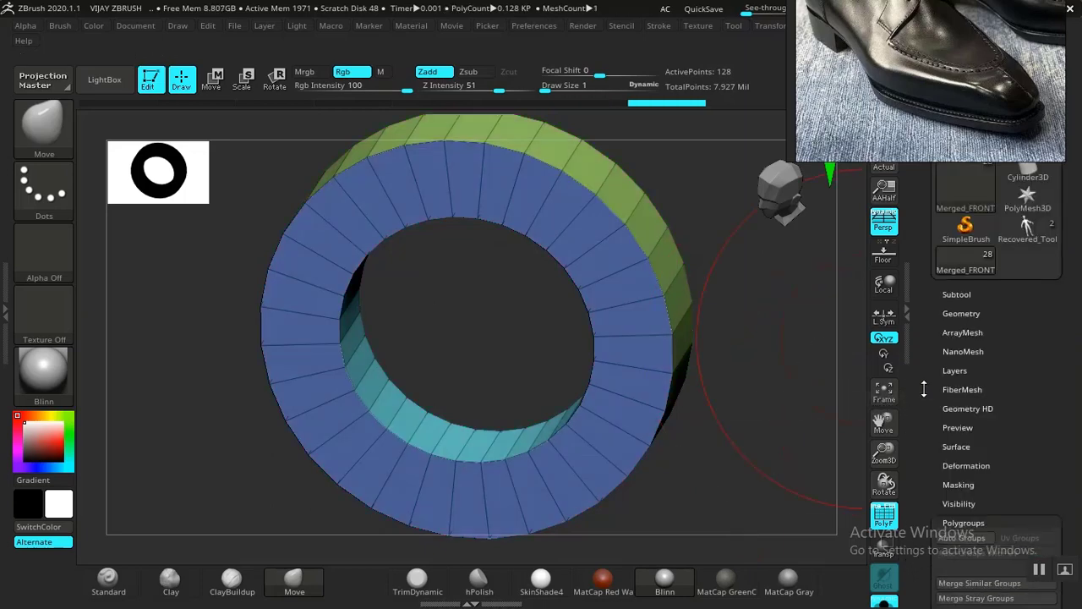
# Try to add supporting edge loops along the eyelet ring's polygroup borders with the GroupsLoops and Edge Loop functions
pyautogui.click(960, 313)
pyautogui.moveTo(914, 438); pyautogui.dragTo(928, 353)
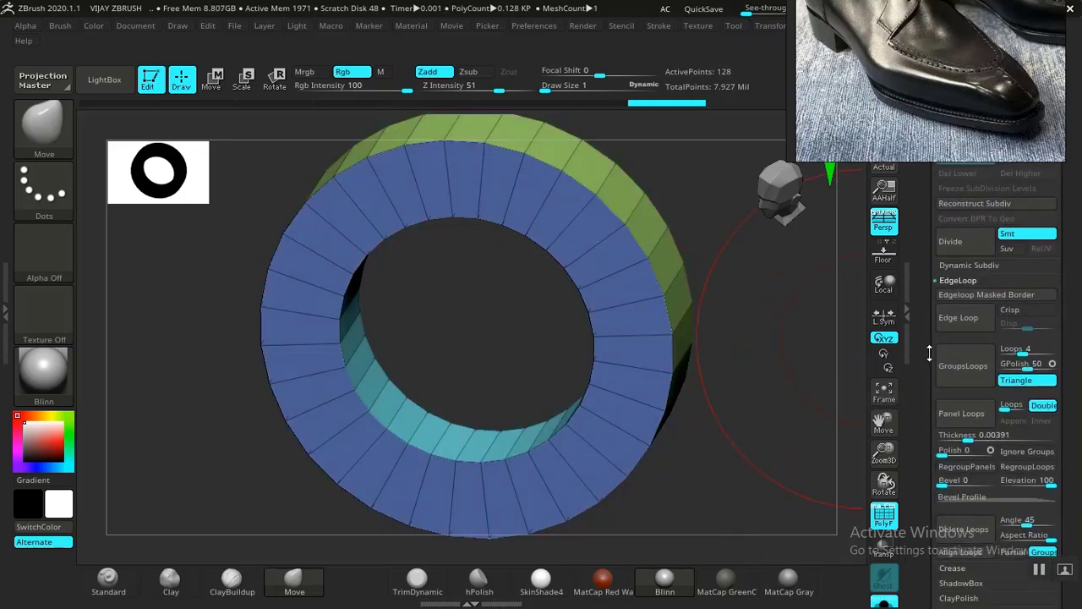
pyautogui.click(955, 326)
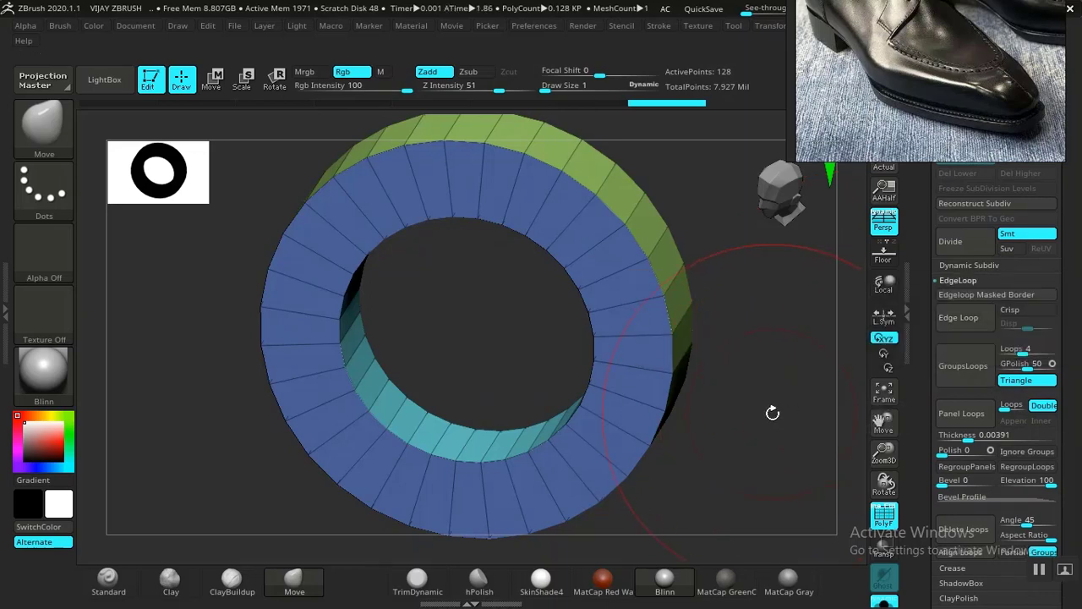
pyautogui.click(961, 365)
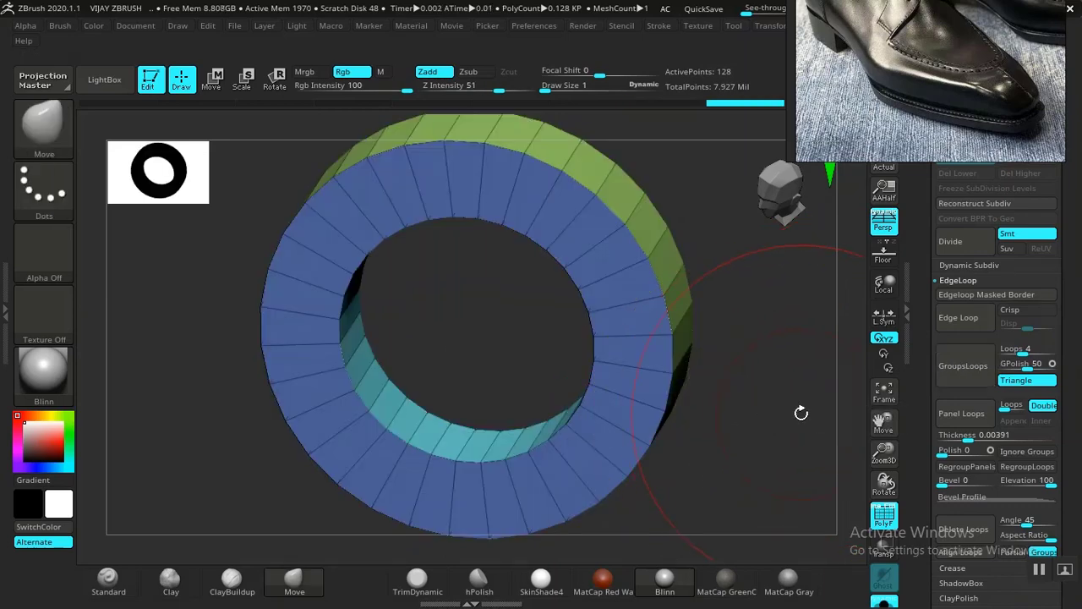
pyautogui.press('space')
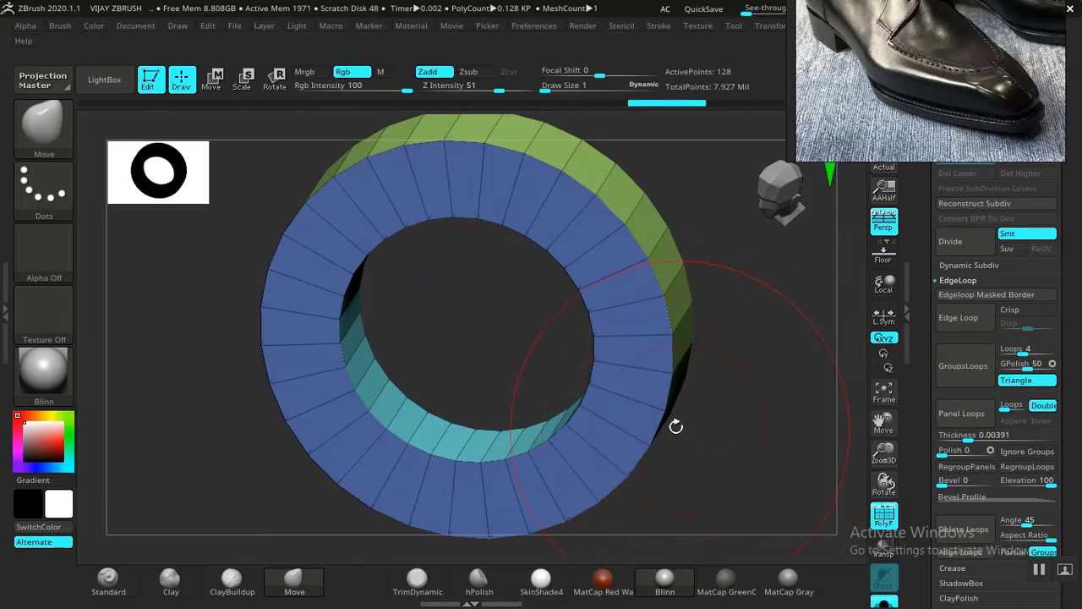
pyautogui.keyDown('ctrl'); pyautogui.keyDown('shift'); pyautogui.click(611, 410); pyautogui.keyUp('shift'); pyautogui.keyUp('ctrl')
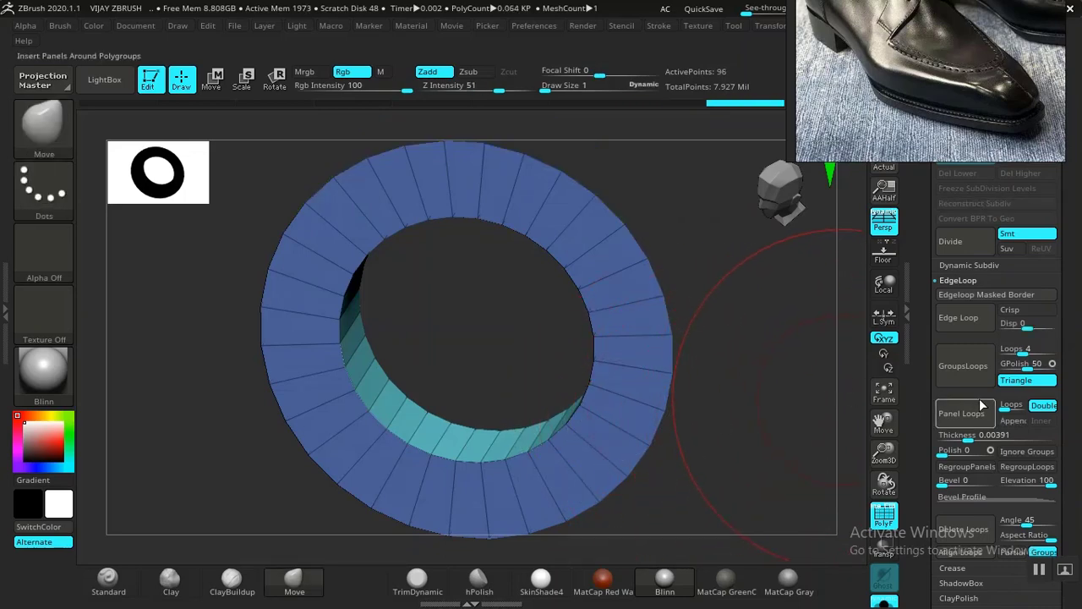
pyautogui.click(958, 319)
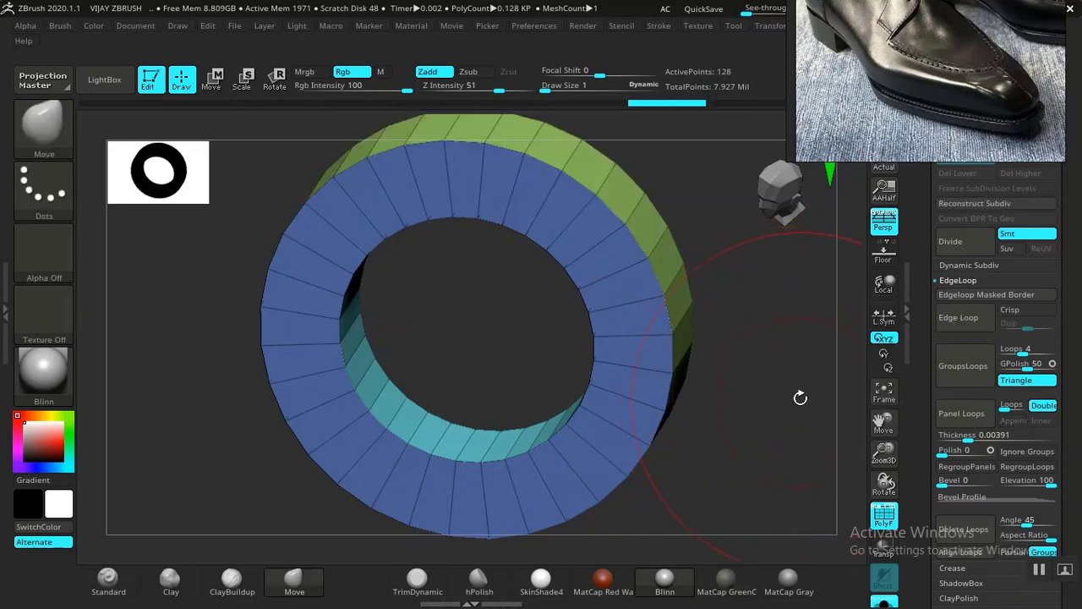
# Try to crease the eyelet ring's polygroup borders with Crease PG, and undo it
pyautogui.moveTo(912, 444); pyautogui.dragTo(922, 367)
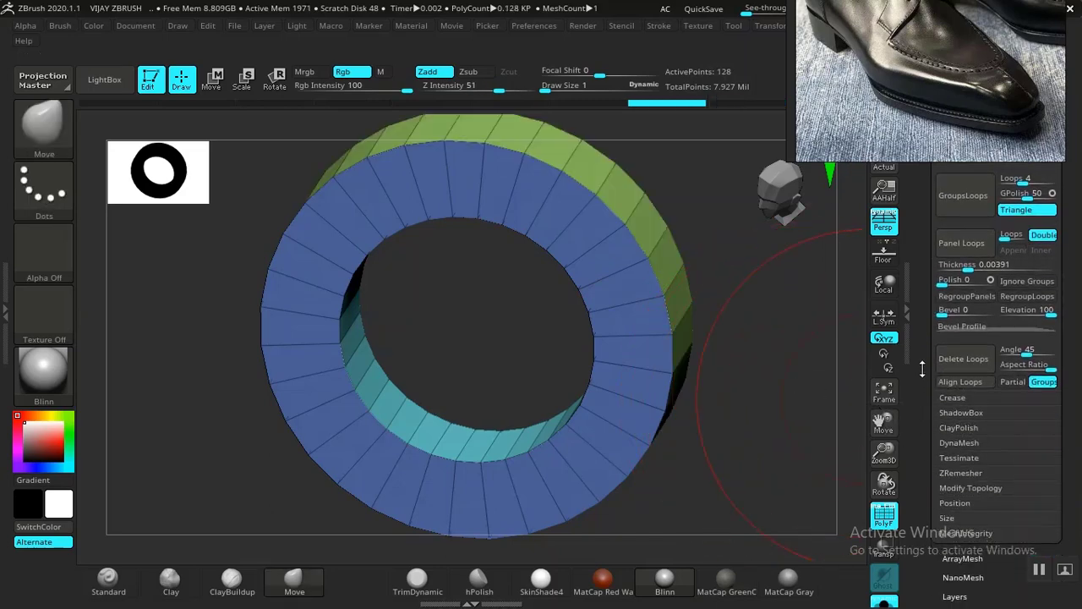
pyautogui.click(953, 397)
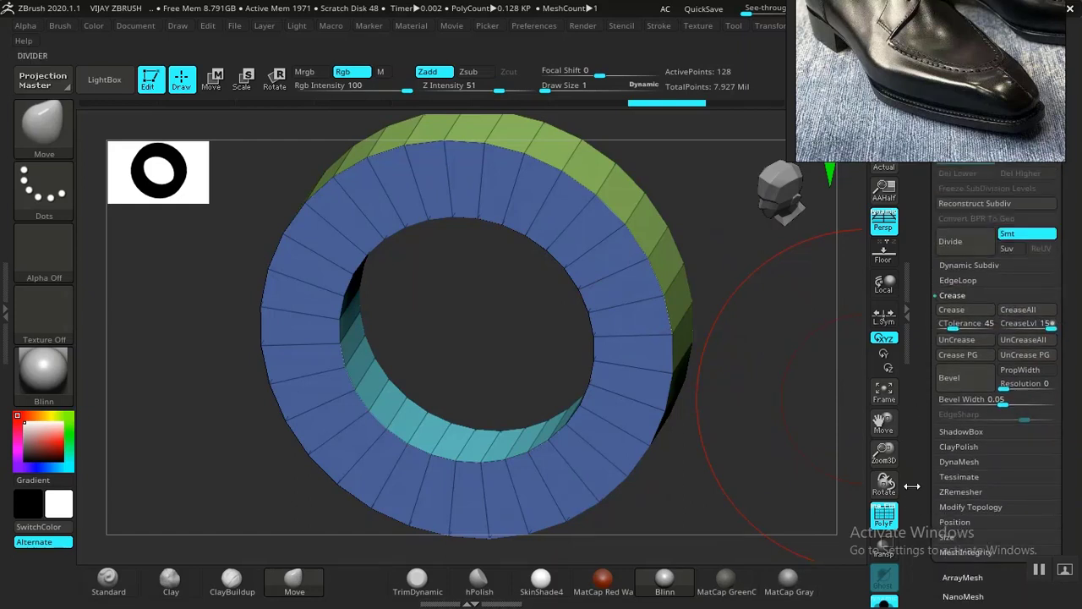
pyautogui.click(959, 355)
pyautogui.press('space')
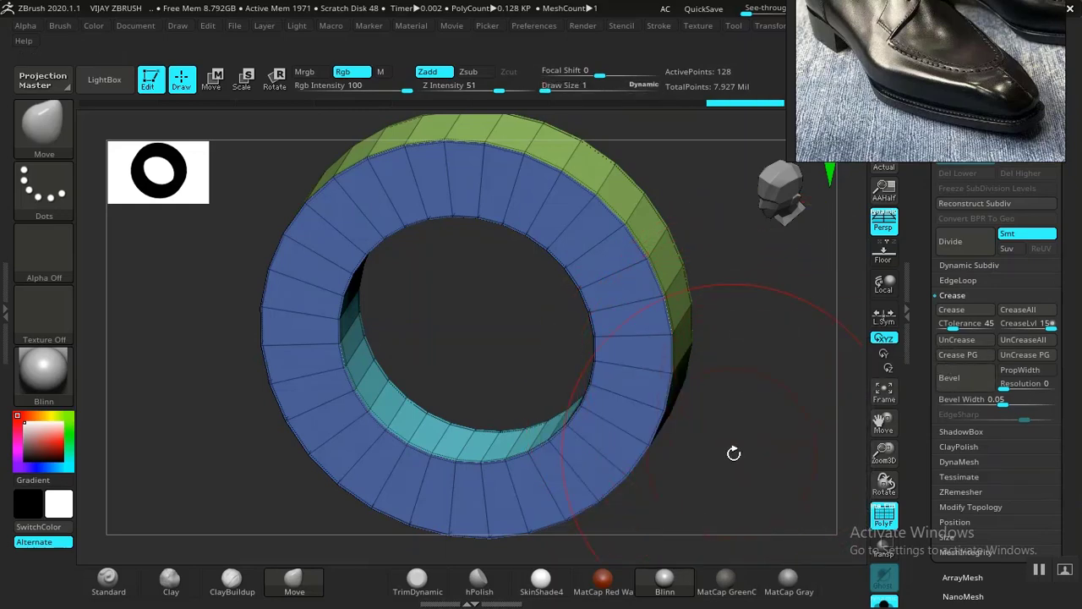
pyautogui.moveTo(732, 451); pyautogui.dragTo(753, 458)
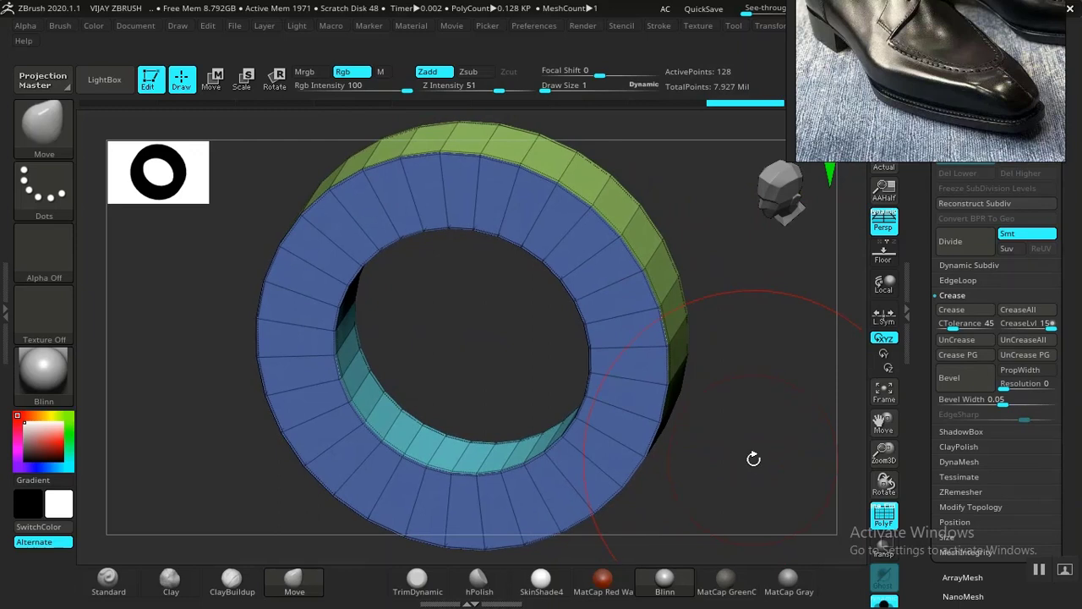
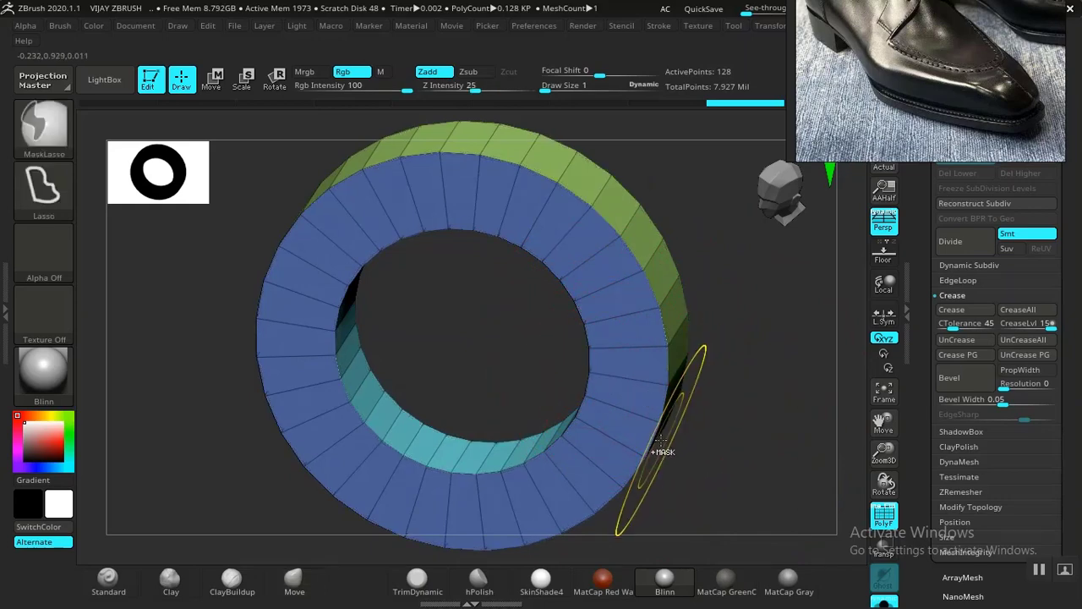
pyautogui.hotkey('ctrl', 'z')
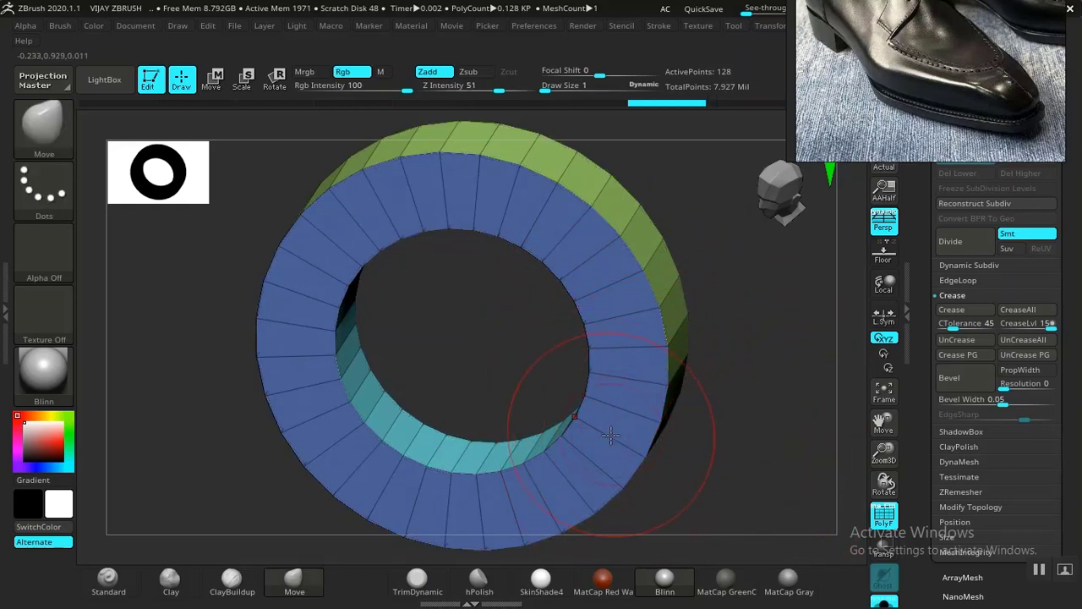
# Insert ZModeler edge loops near both borders of the ring's front face and along its outer and inner walls
pyautogui.press('b')
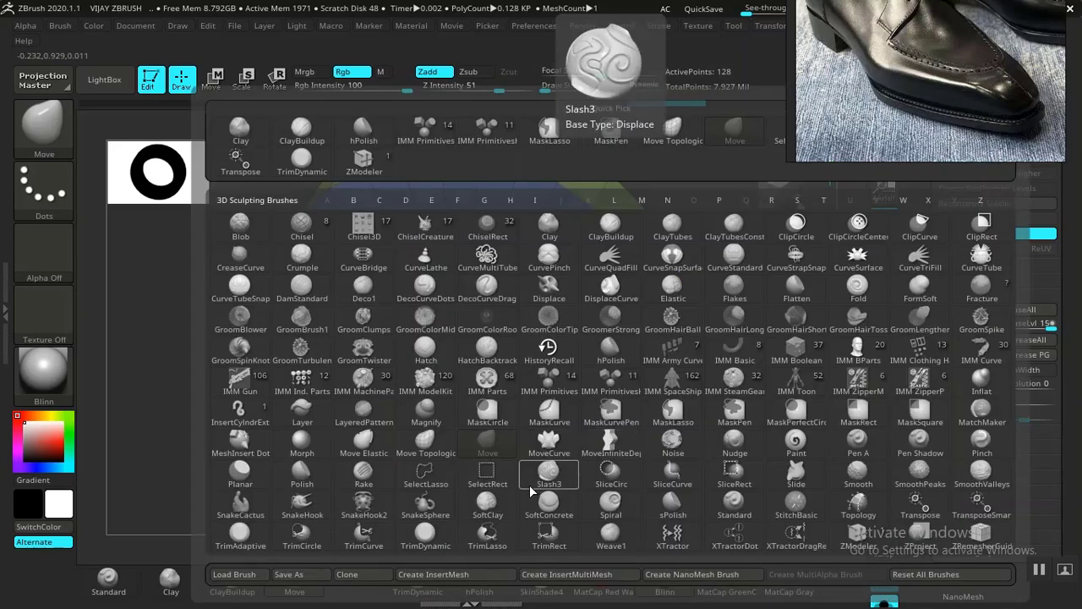
pyautogui.press('z')
pyautogui.press('m')
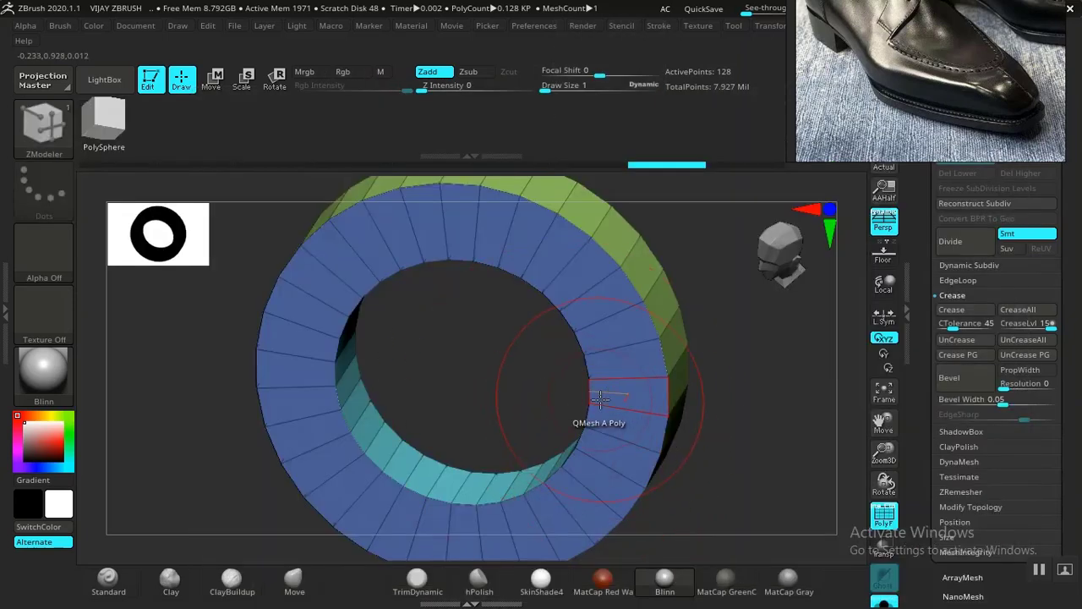
pyautogui.moveTo(613, 385); pyautogui.dragTo(600, 380)
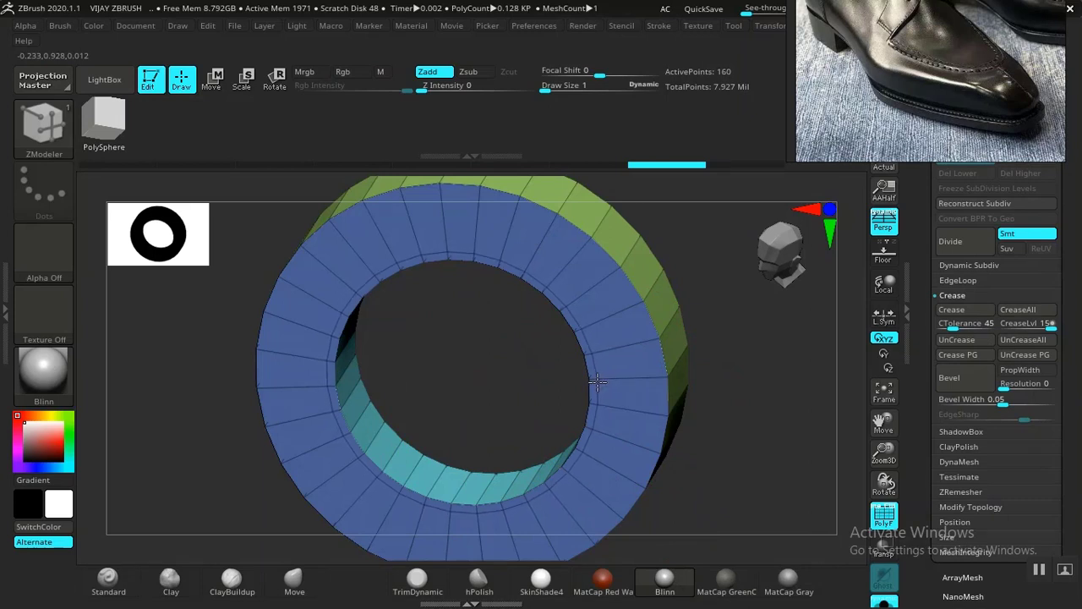
pyautogui.click(646, 380)
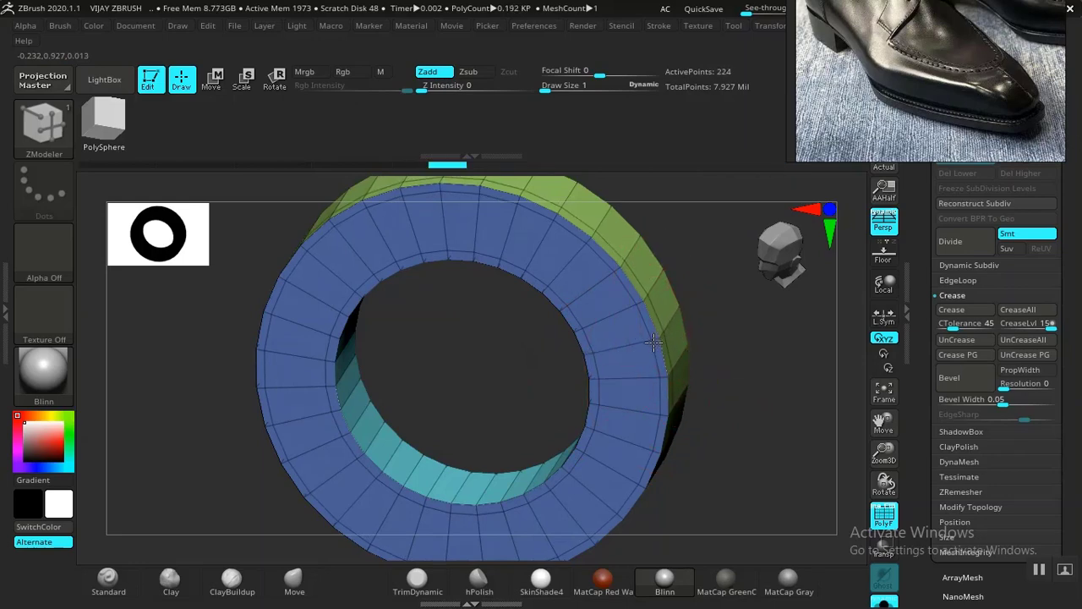
pyautogui.click(659, 269)
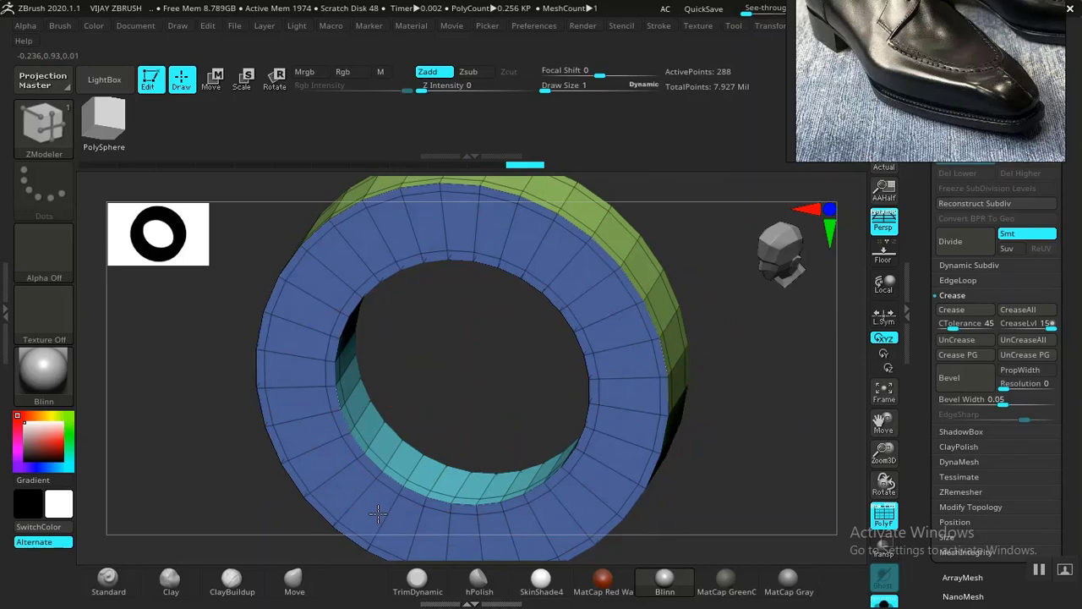
pyautogui.click(396, 446)
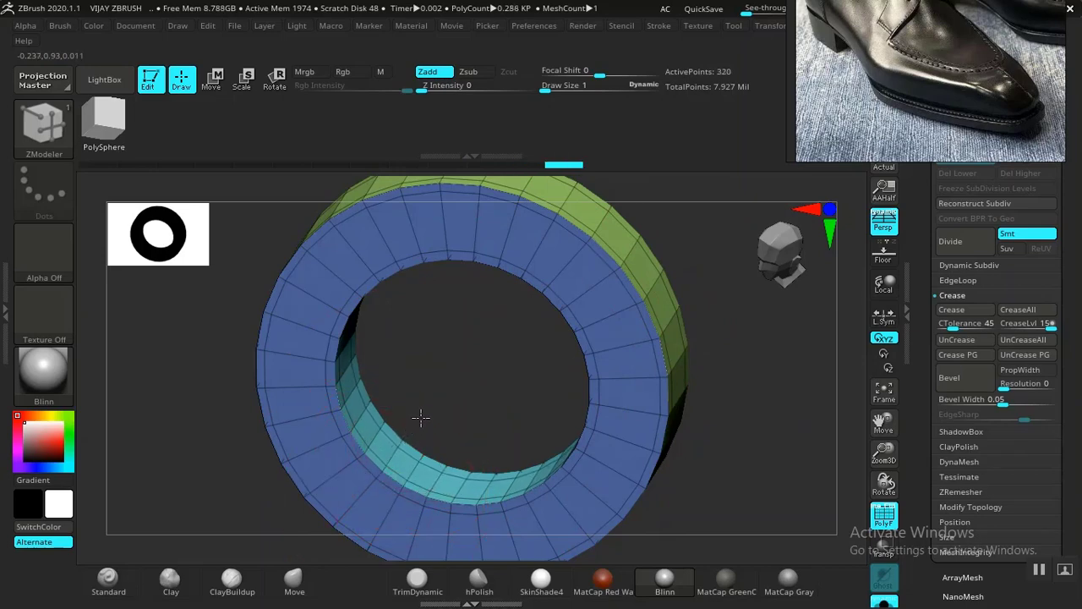
# Insert edge loops close to the outer and inner borders of the eyelet ring's back face
pyautogui.moveTo(424, 415)
pyautogui.mouseDown()
pyautogui.moveTo(472, 391)
pyautogui.moveTo(298, 425)
pyautogui.mouseUp()
pyautogui.press('f')
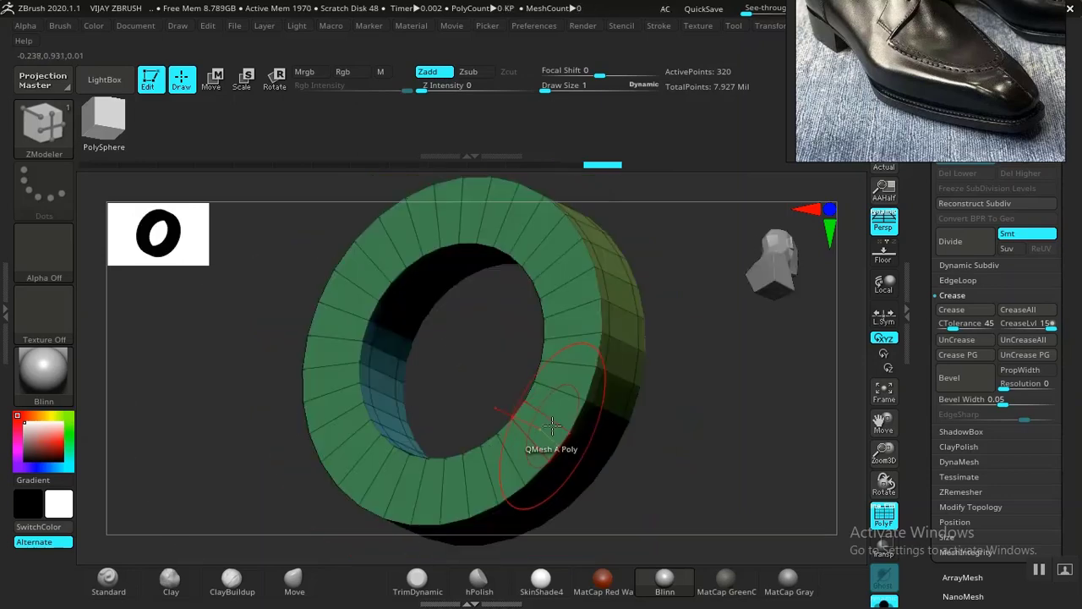
pyautogui.moveTo(727, 442); pyautogui.dragTo(711, 439)
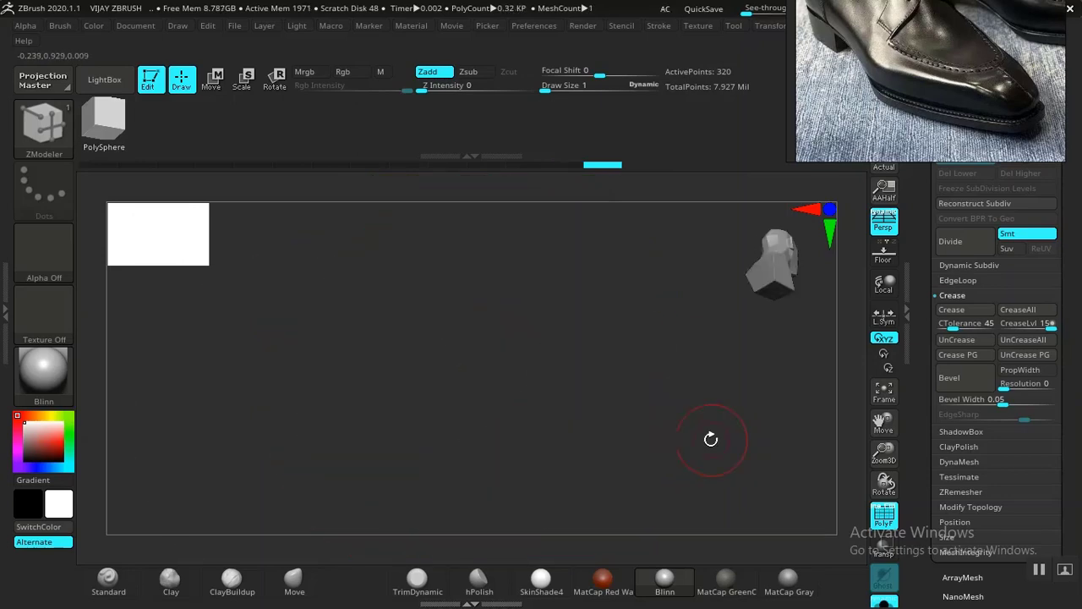
pyautogui.press('f')
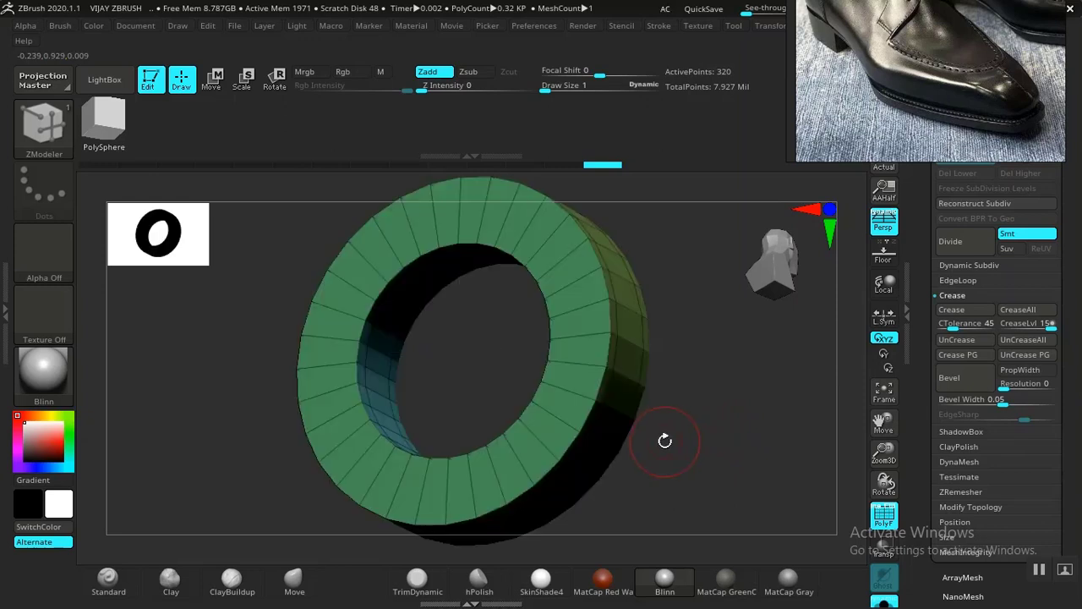
pyautogui.click(586, 396)
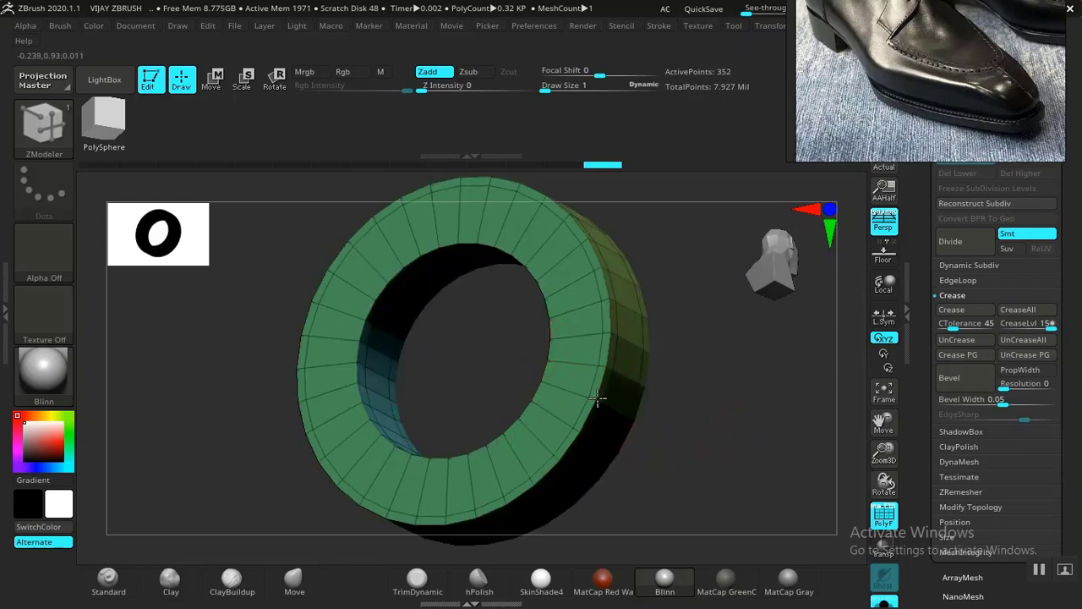
pyautogui.click(549, 386)
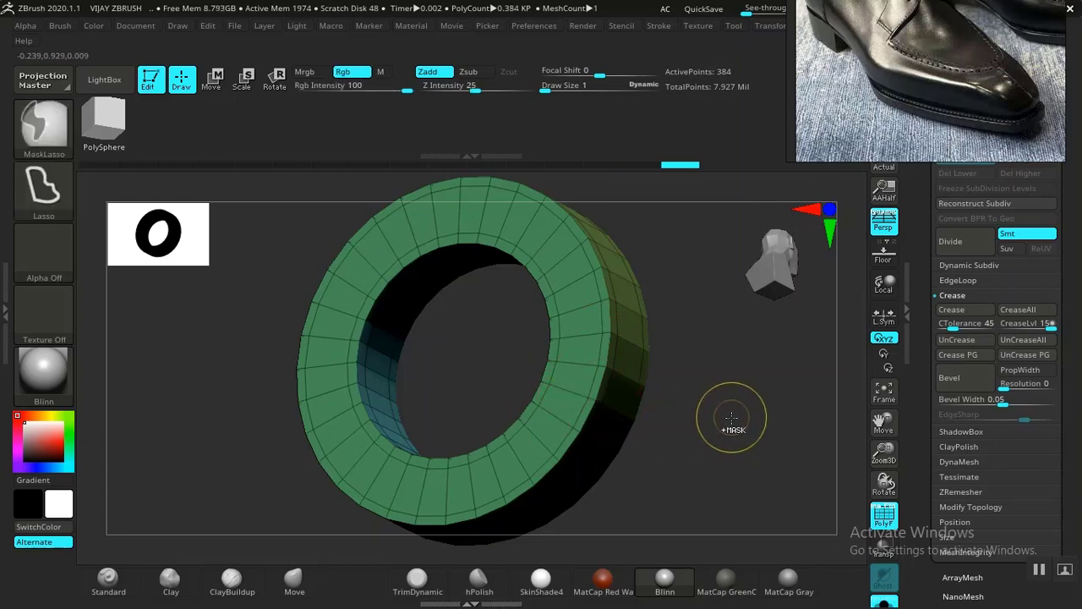
# Subdivide the eyelet ring and inspect its smoothed edges with polyframe display turned off
pyautogui.hotkey('ctrl', 'd')
pyautogui.moveTo(739, 427); pyautogui.dragTo(641, 440)
pyautogui.moveTo(732, 435); pyautogui.dragTo(765, 418)
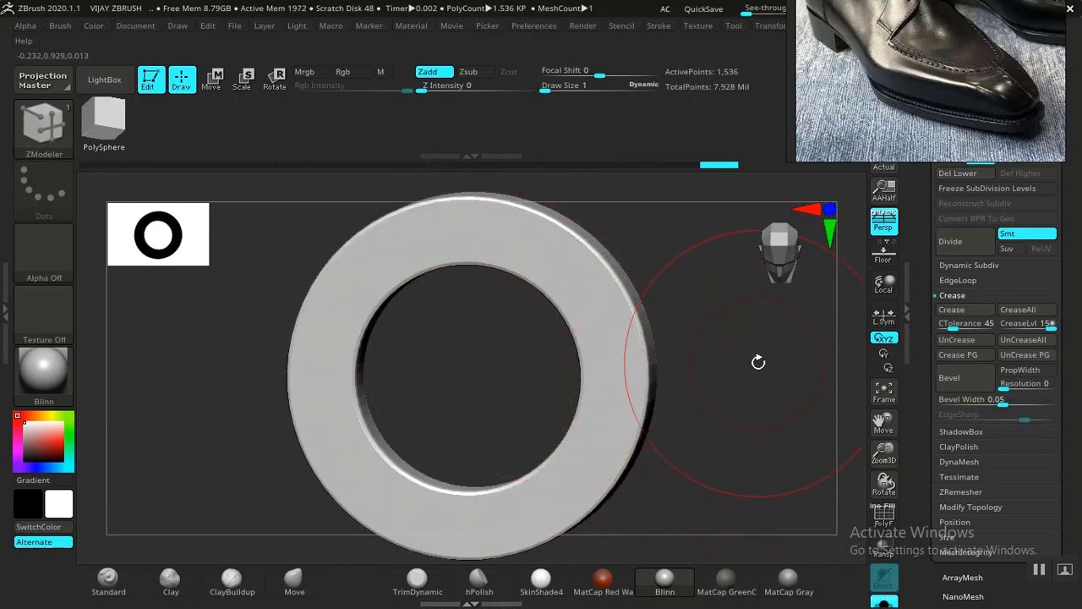
pyautogui.keyDown('alt'); pyautogui.moveTo(762, 357); pyautogui.dragTo(765, 354); pyautogui.keyUp('alt')
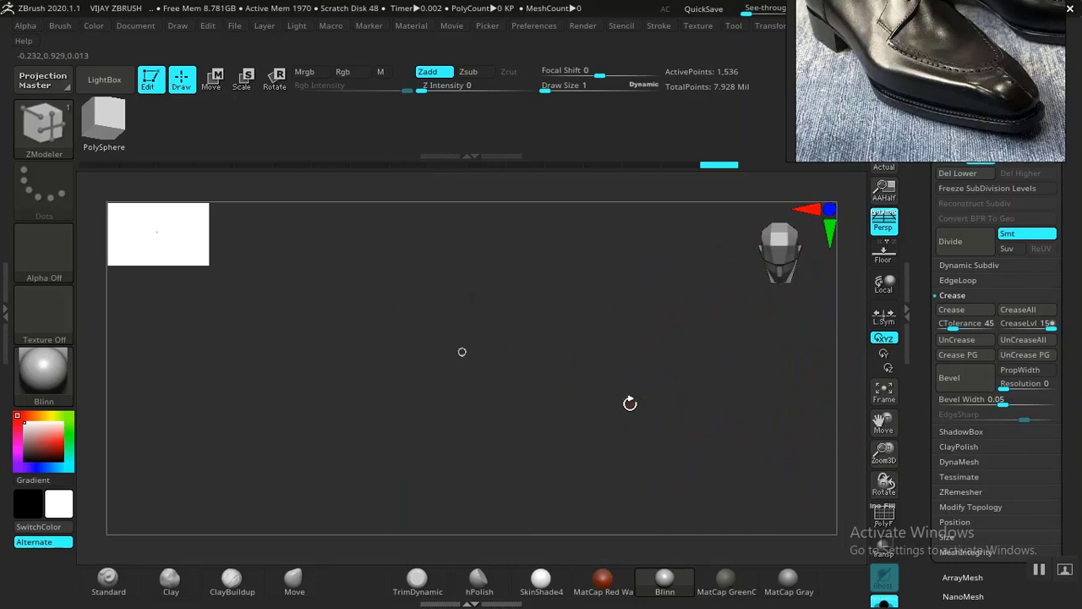
pyautogui.press('f')
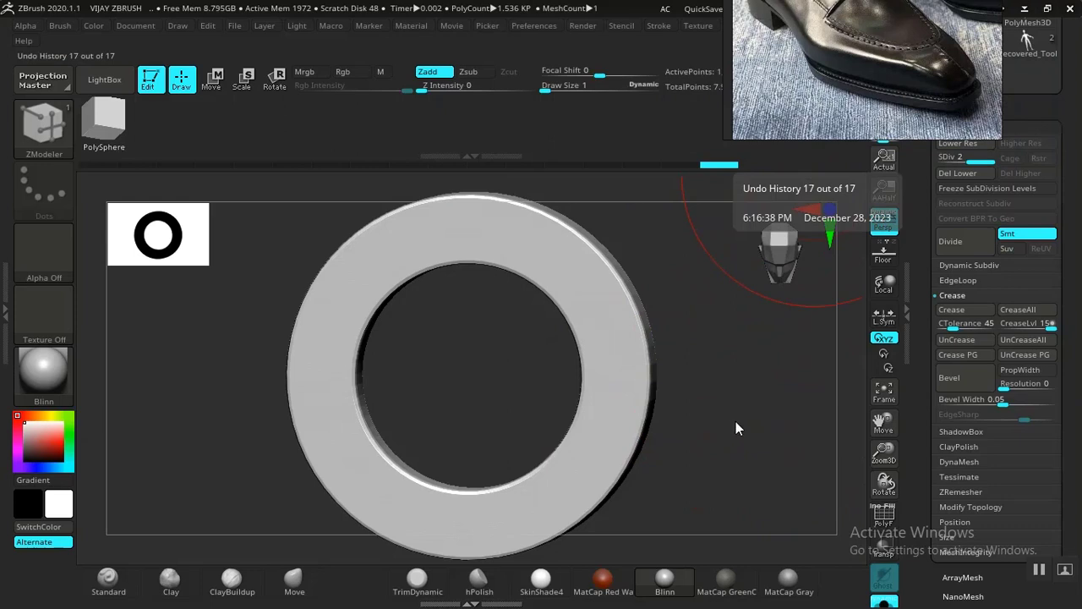
# Move the reference photo clear of the tool settings and delete the ring's higher subdivision level
pyautogui.press('f')
pyautogui.moveTo(826, 87); pyautogui.dragTo(665, 23, button='right')
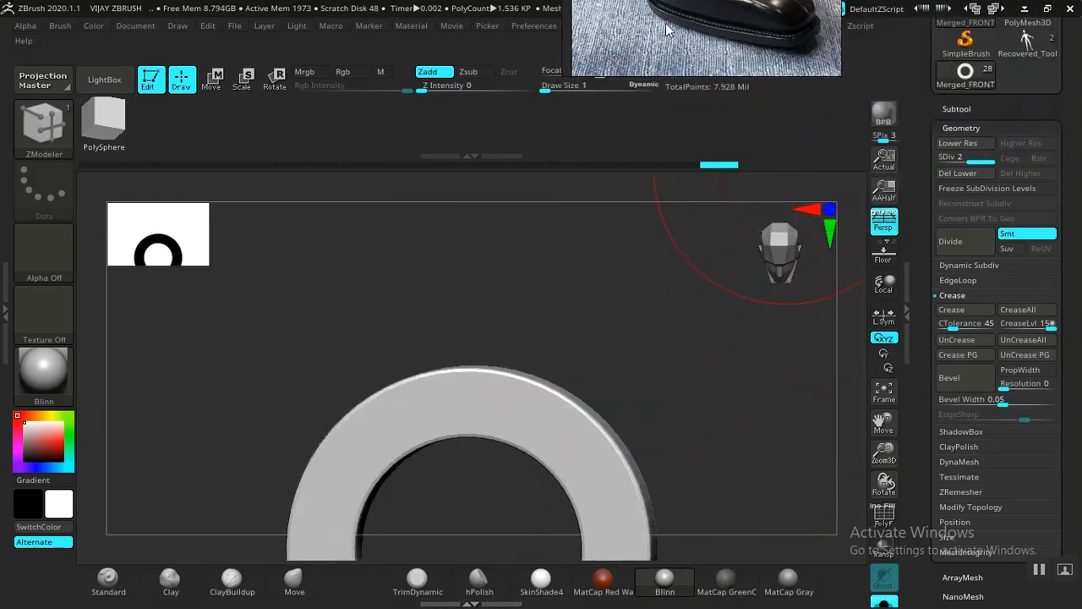
pyautogui.click(941, 155)
pyautogui.click(1028, 176)
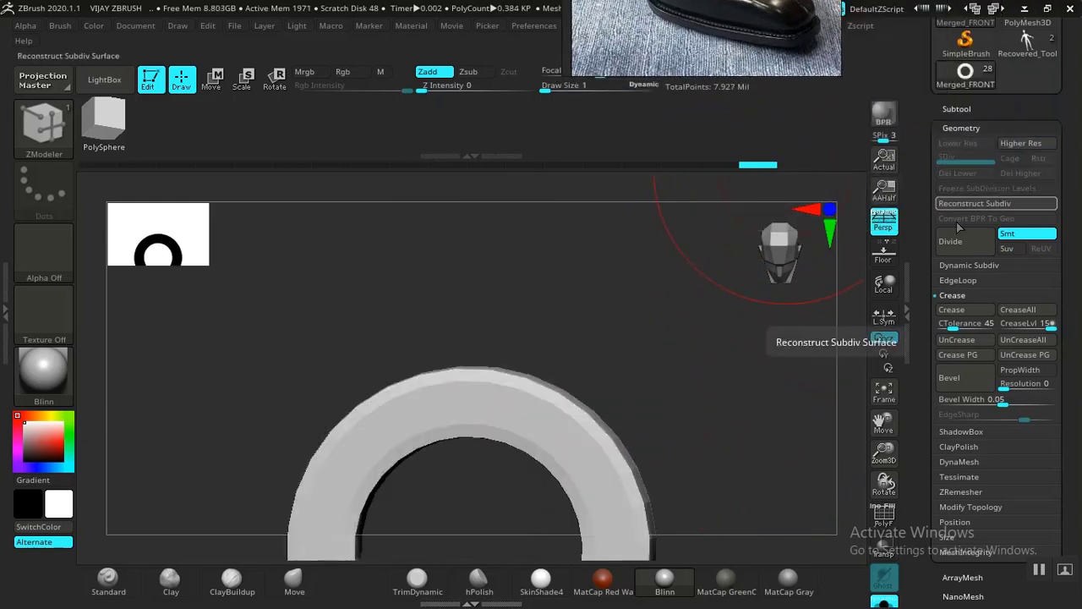
# Try the Inflate Balloon deformation on the eyelet ring, and undo it
pyautogui.keyDown('alt'); pyautogui.moveTo(778, 389); pyautogui.dragTo(790, 279); pyautogui.keyUp('alt')
pyautogui.moveTo(924, 496); pyautogui.dragTo(929, 327)
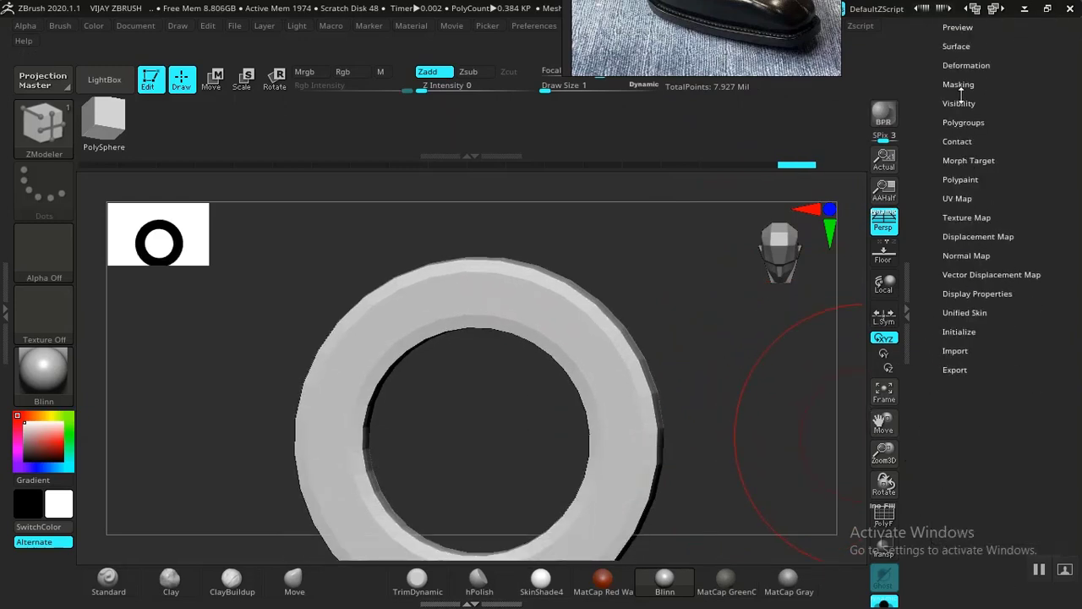
pyautogui.click(966, 66)
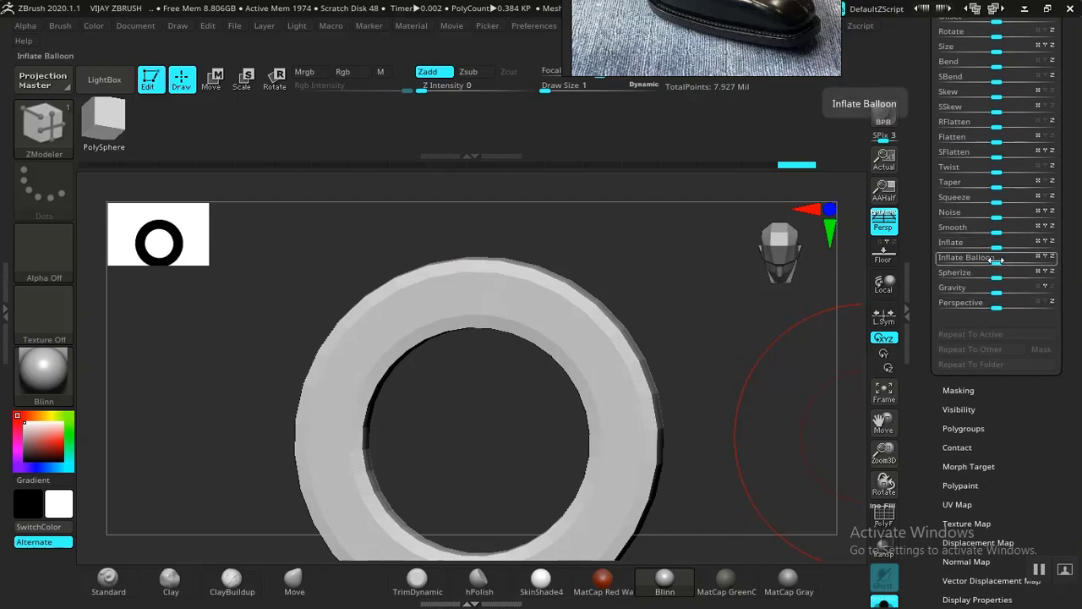
pyautogui.click(1000, 261)
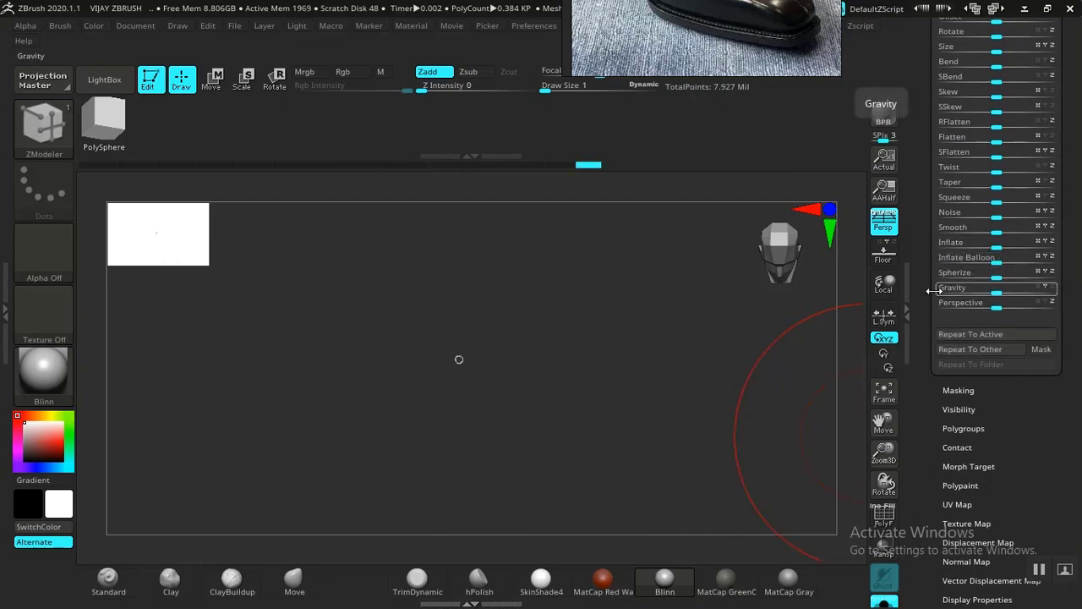
pyautogui.hotkey('ctrl', 'z')
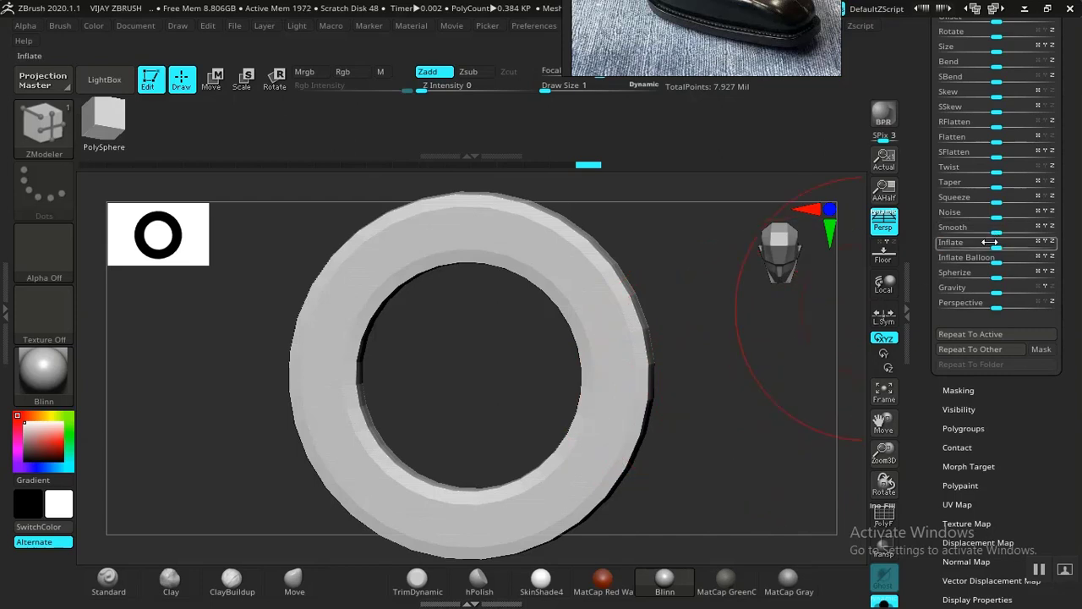
# Apply a very slight Inflate deformation to the eyelet ring and switch to the Move brush
pyautogui.moveTo(999, 245); pyautogui.dragTo(995, 247)
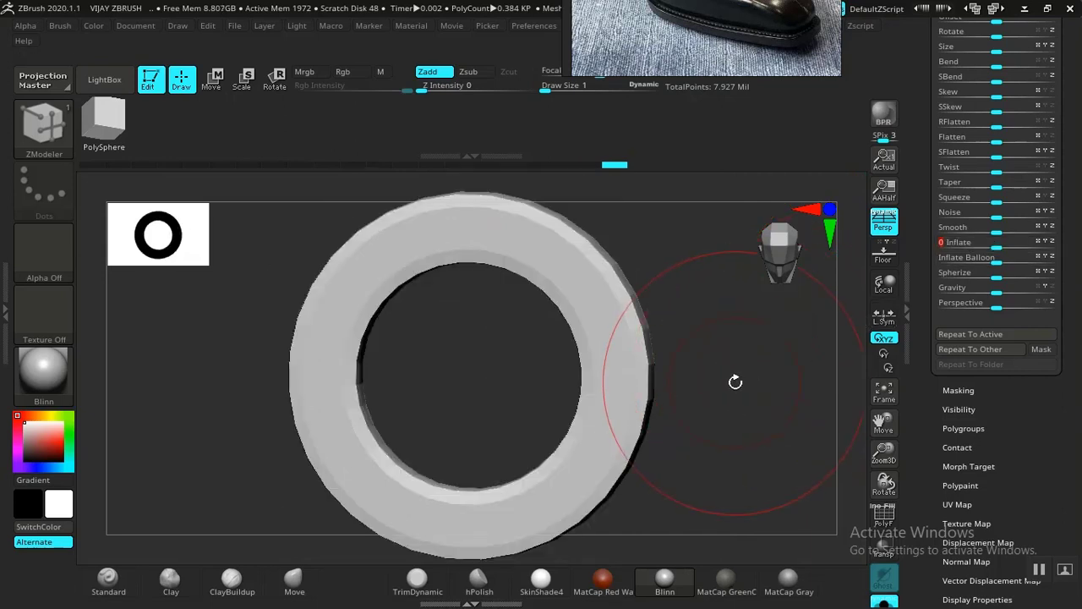
pyautogui.moveTo(763, 392); pyautogui.dragTo(724, 449)
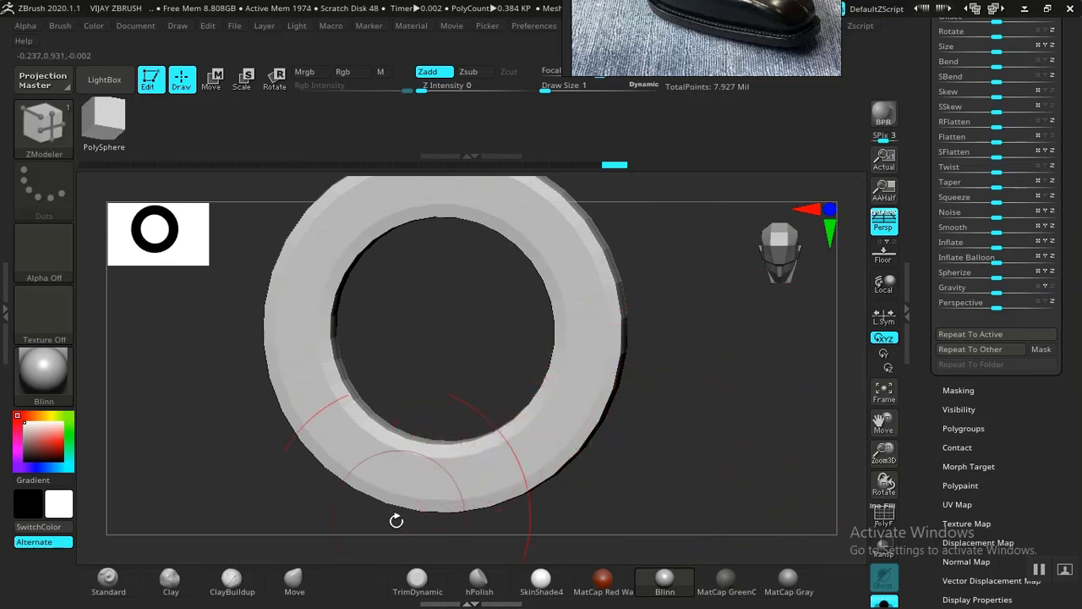
pyautogui.click(293, 582)
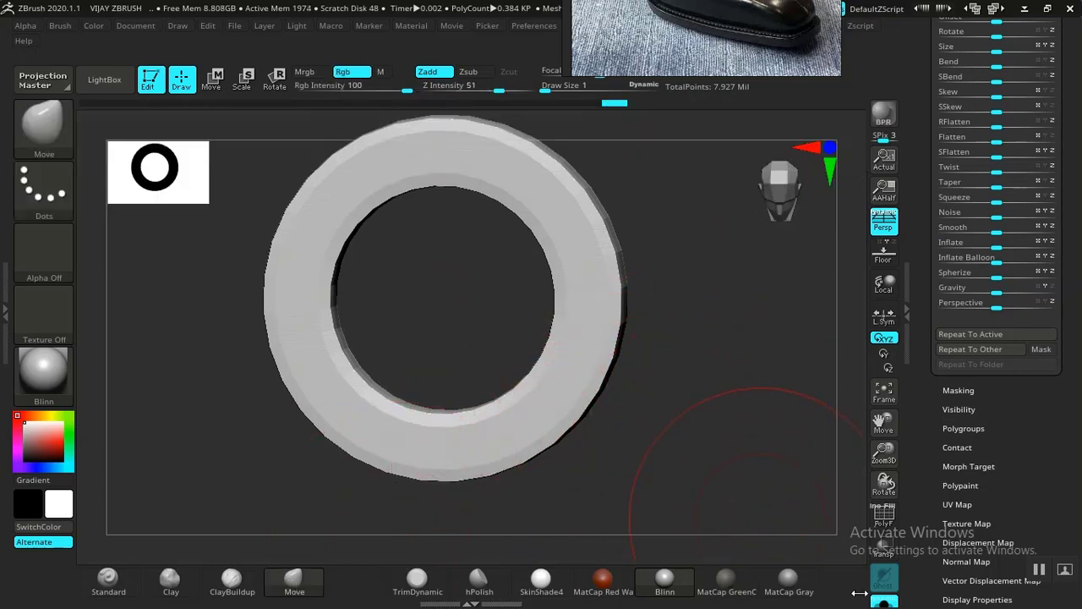
# Turn off solo display, frame the whole shoe and nudge the eyelet ring across the lacing flap
pyautogui.click(884, 601)
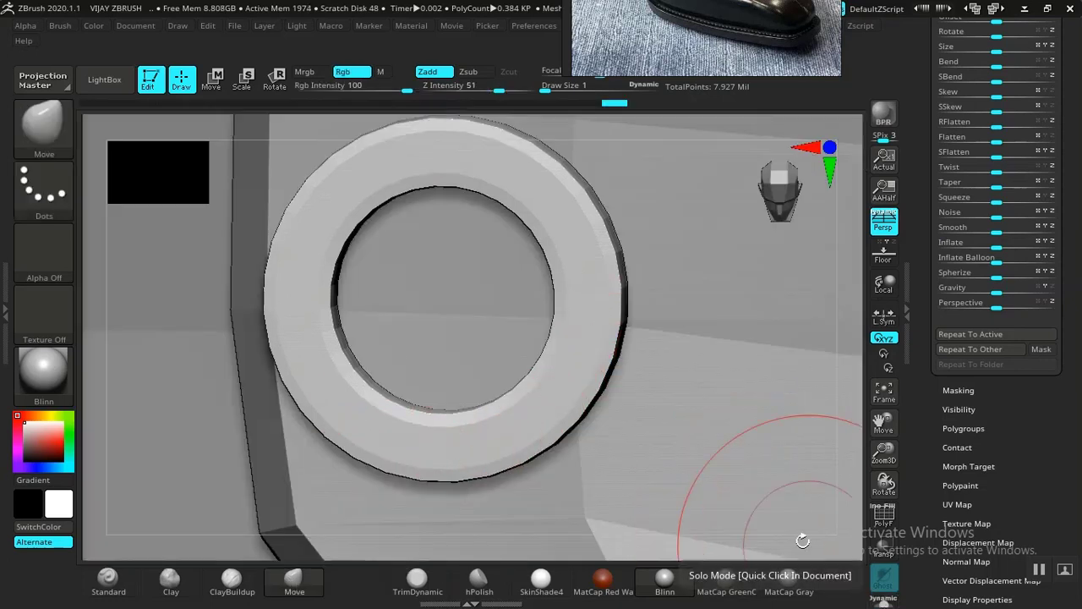
pyautogui.press('f')
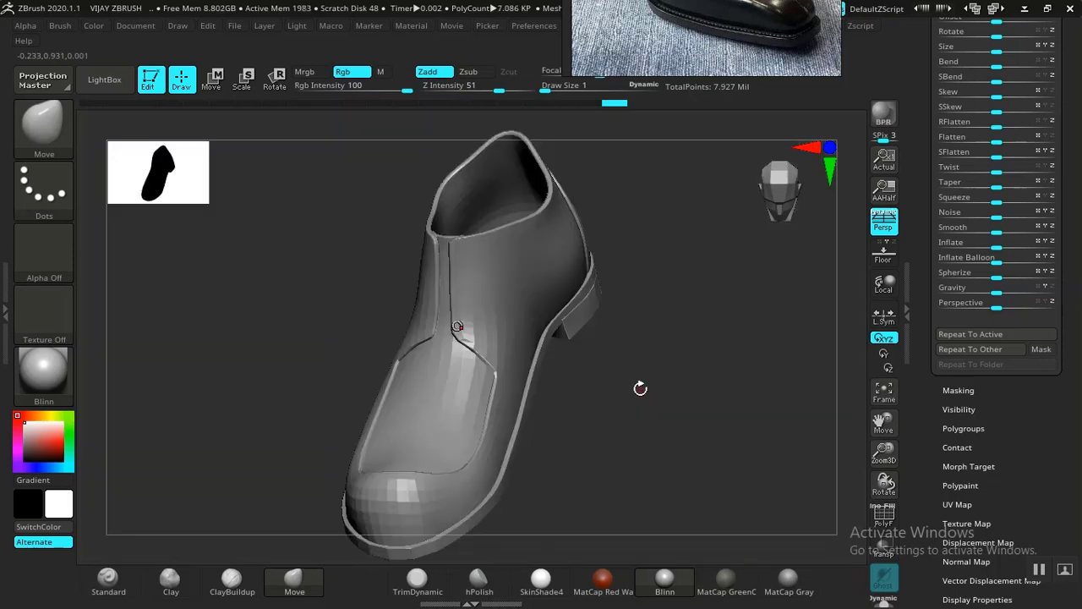
pyautogui.moveTo(669, 402); pyautogui.dragTo(608, 377)
pyautogui.press('w')
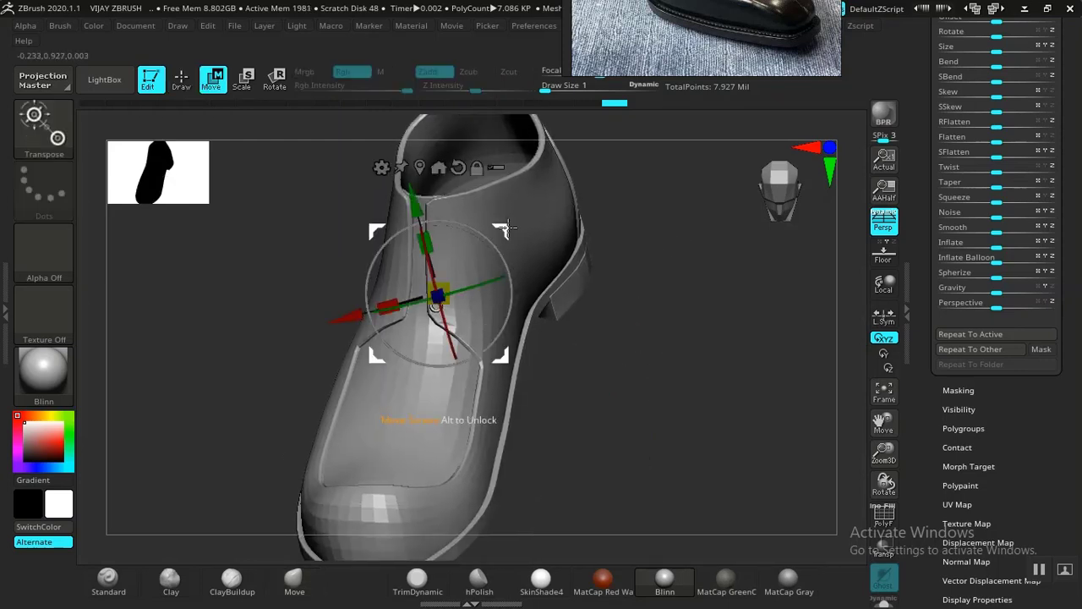
pyautogui.moveTo(508, 226); pyautogui.dragTo(513, 228)
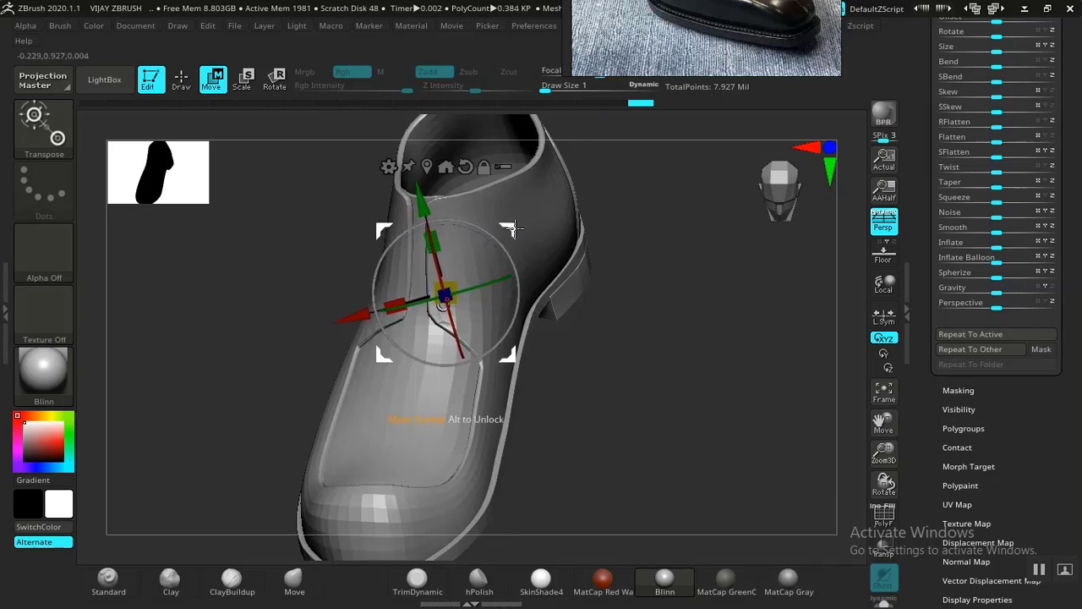
# Move the reference photo so both shoes and their lacing are fully visible, and reframe the shoe model
pyautogui.keyDown('alt'); pyautogui.moveTo(637, 375); pyautogui.dragTo(659, 442); pyautogui.keyUp('alt')
pyautogui.keyDown('alt'); pyautogui.moveTo(654, 273); pyautogui.dragTo(710, 541); pyautogui.keyUp('alt')
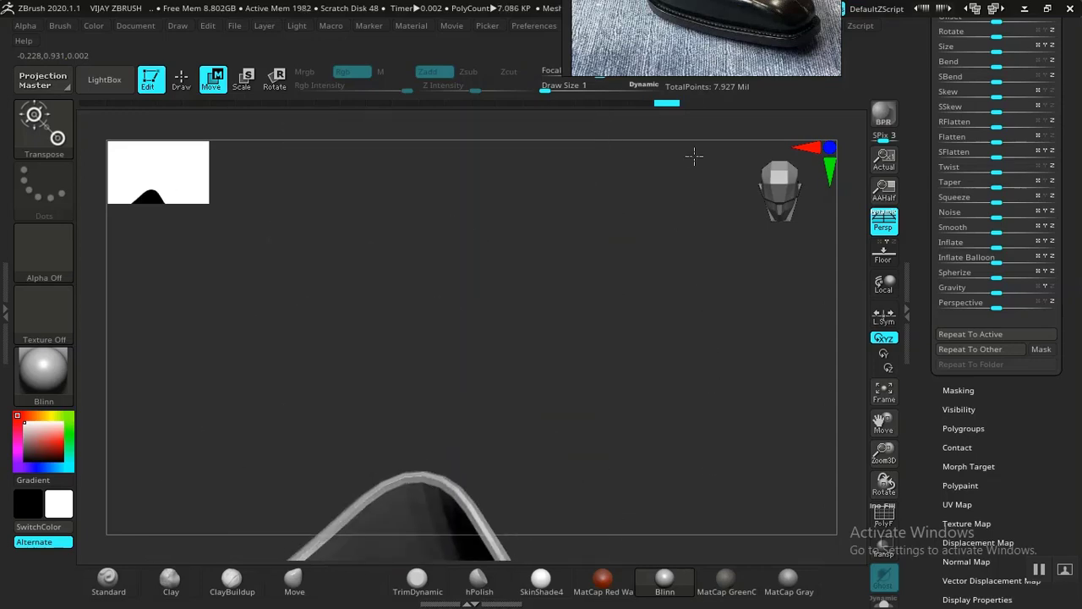
pyautogui.moveTo(727, 39); pyautogui.dragTo(779, 322)
pyautogui.keyDown('alt'); pyautogui.moveTo(641, 514); pyautogui.dragTo(585, 308); pyautogui.keyUp('alt')
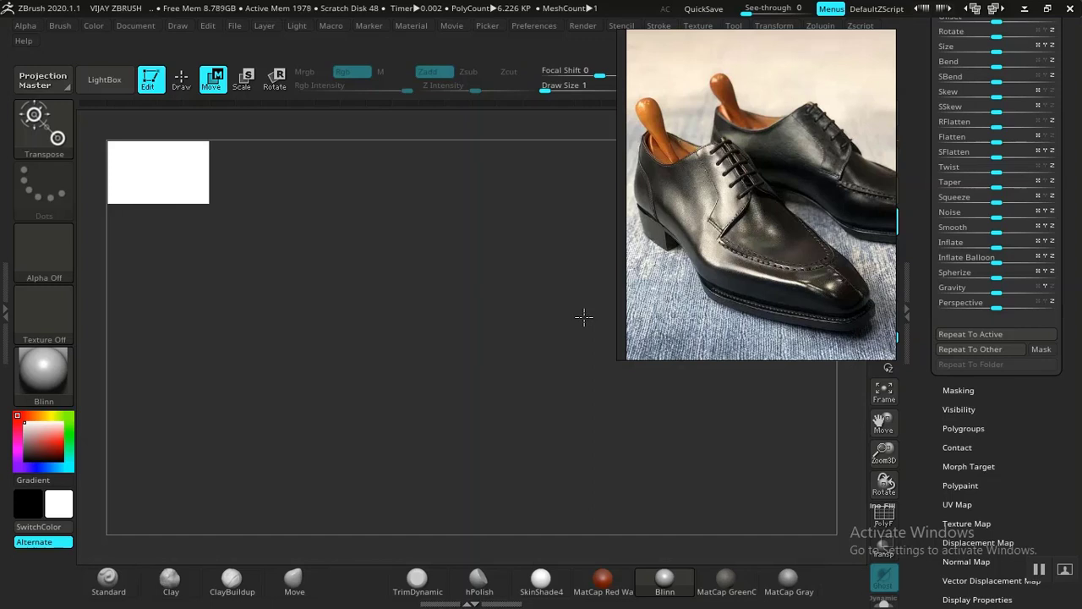
pyautogui.press('f')
pyautogui.press('f')
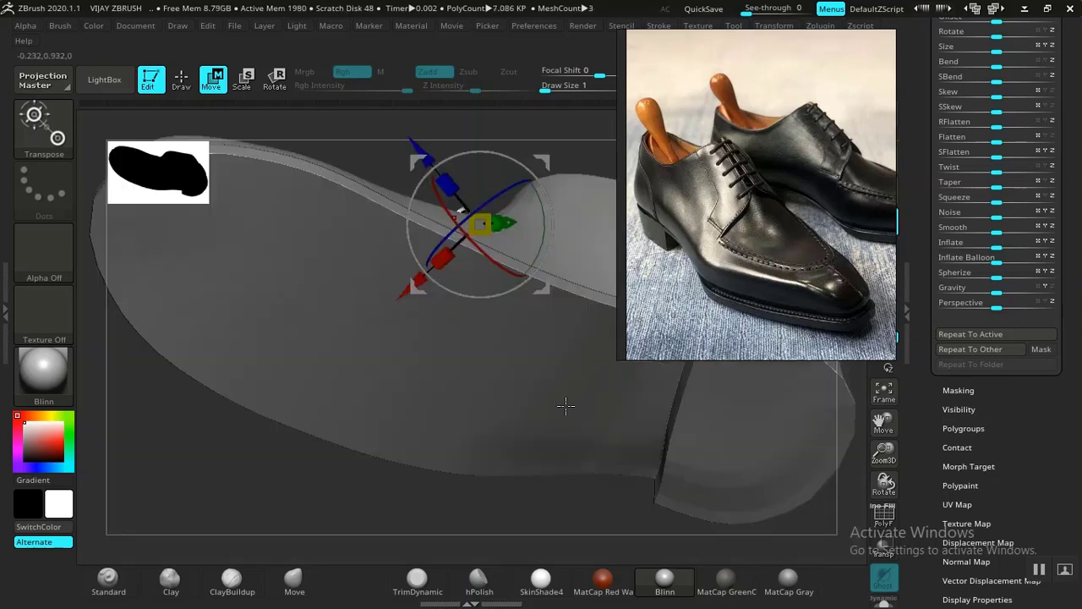
pyautogui.moveTo(446, 541); pyautogui.dragTo(456, 576)
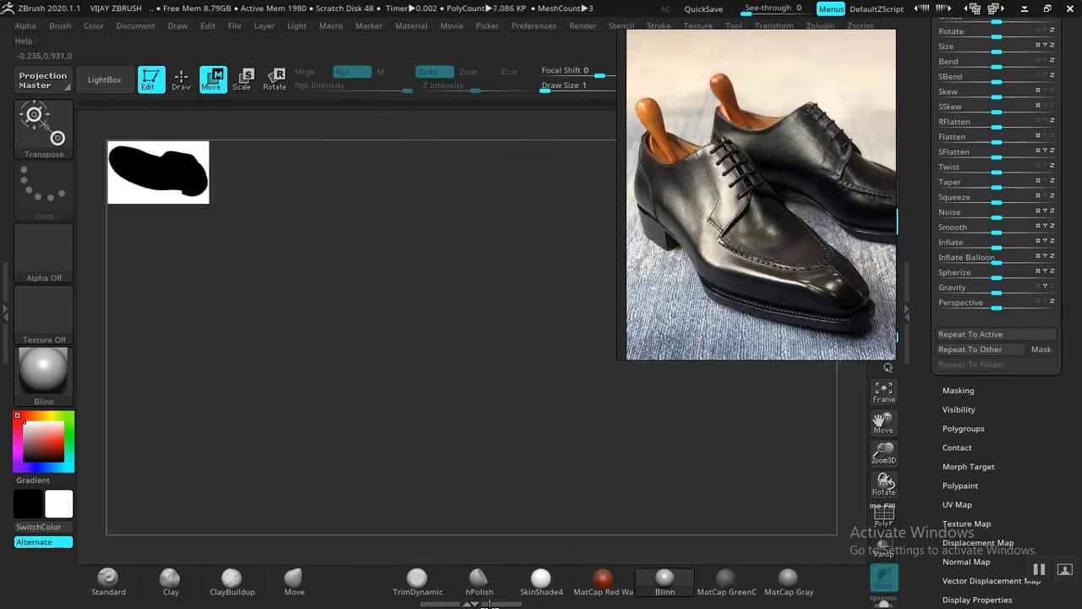
pyautogui.press('f')
pyautogui.press('f')
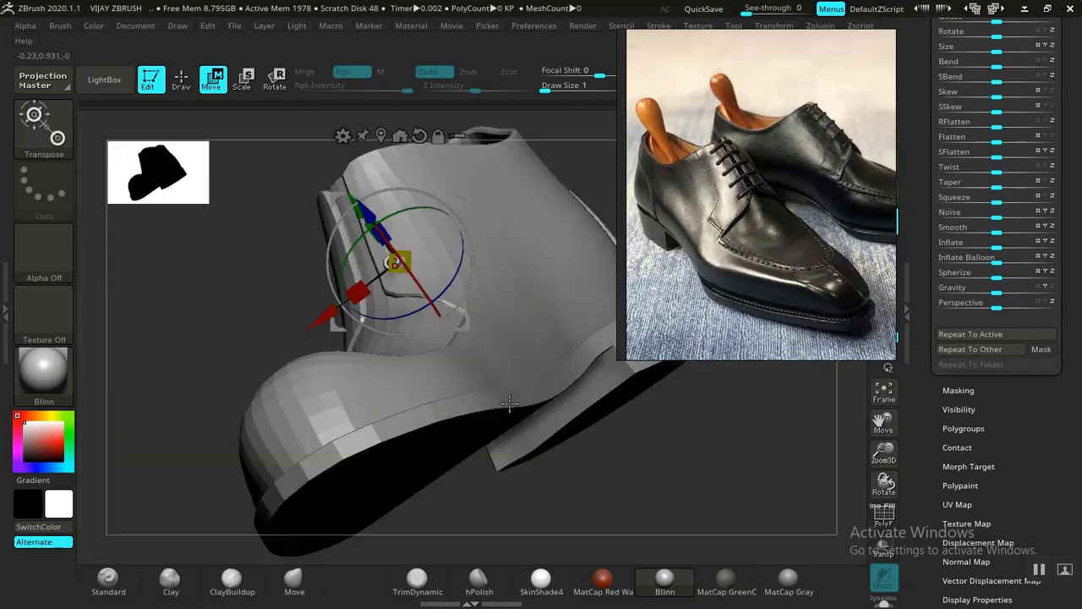
# Move the eyelet ring inward along its own axis to seat it on the lacing flap's surface
pyautogui.moveTo(660, 470); pyautogui.dragTo(415, 519)
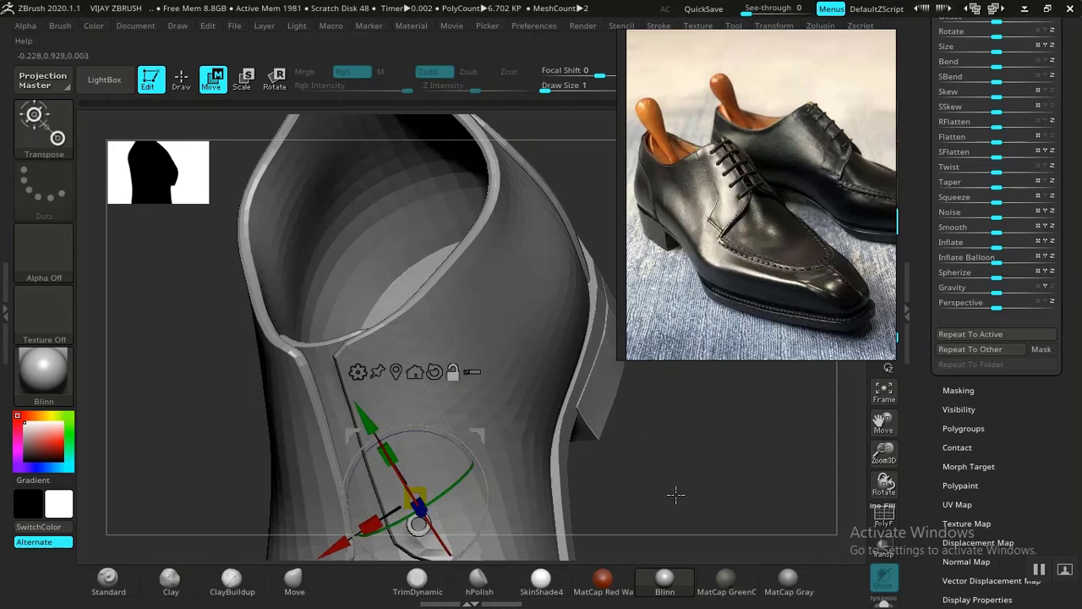
pyautogui.moveTo(674, 495); pyautogui.dragTo(524, 93)
pyautogui.moveTo(721, 519); pyautogui.dragTo(697, 347)
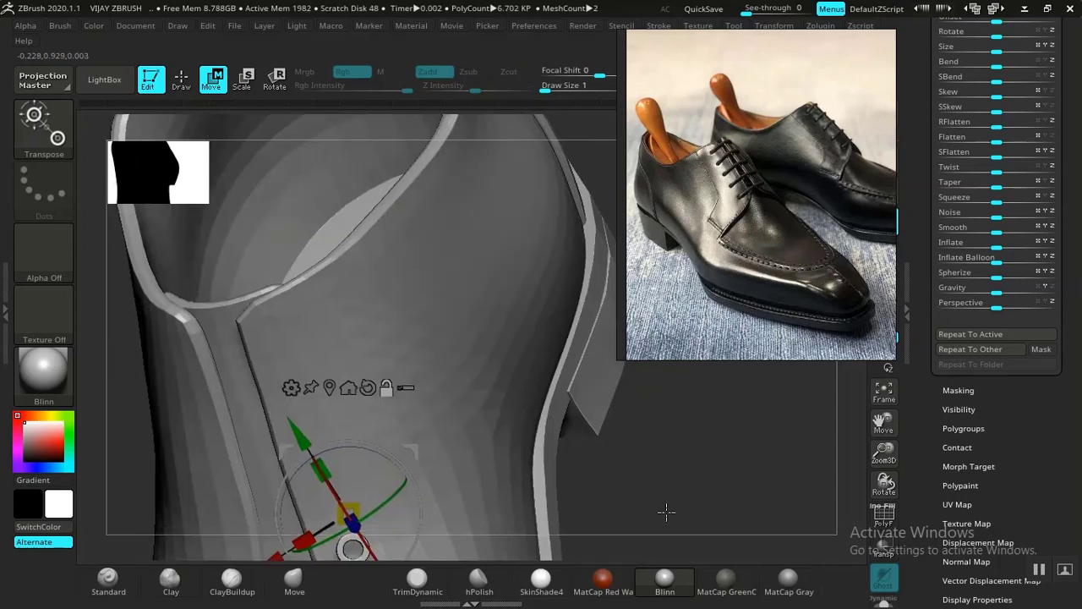
pyautogui.moveTo(667, 511); pyautogui.dragTo(677, 416)
pyautogui.keyDown('alt'); pyautogui.moveTo(644, 455); pyautogui.dragTo(605, 458); pyautogui.keyUp('alt')
pyautogui.keyDown('alt'); pyautogui.moveTo(485, 437); pyautogui.dragTo(707, 457); pyautogui.keyUp('alt')
pyautogui.moveTo(565, 434); pyautogui.dragTo(605, 443)
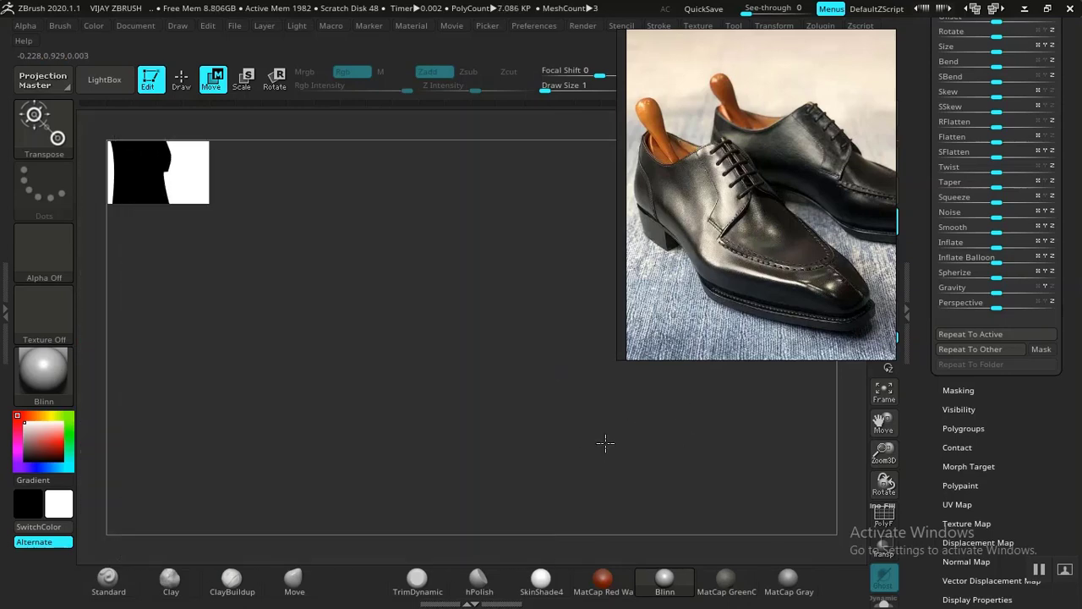
pyautogui.moveTo(452, 433)
pyautogui.keyDown('alt'); pyautogui.mouseDown()
pyautogui.moveTo(586, 406)
pyautogui.moveTo(548, 413)
pyautogui.moveTo(549, 437)
pyautogui.moveTo(601, 462)
pyautogui.moveTo(583, 437)
pyautogui.mouseUp(); pyautogui.keyUp('alt')
pyautogui.click(338, 273)
pyautogui.keyDown('alt'); pyautogui.moveTo(497, 397); pyautogui.dragTo(589, 386); pyautogui.keyUp('alt')
pyautogui.keyDown('alt'); pyautogui.moveTo(456, 403); pyautogui.dragTo(592, 404); pyautogui.keyUp('alt')
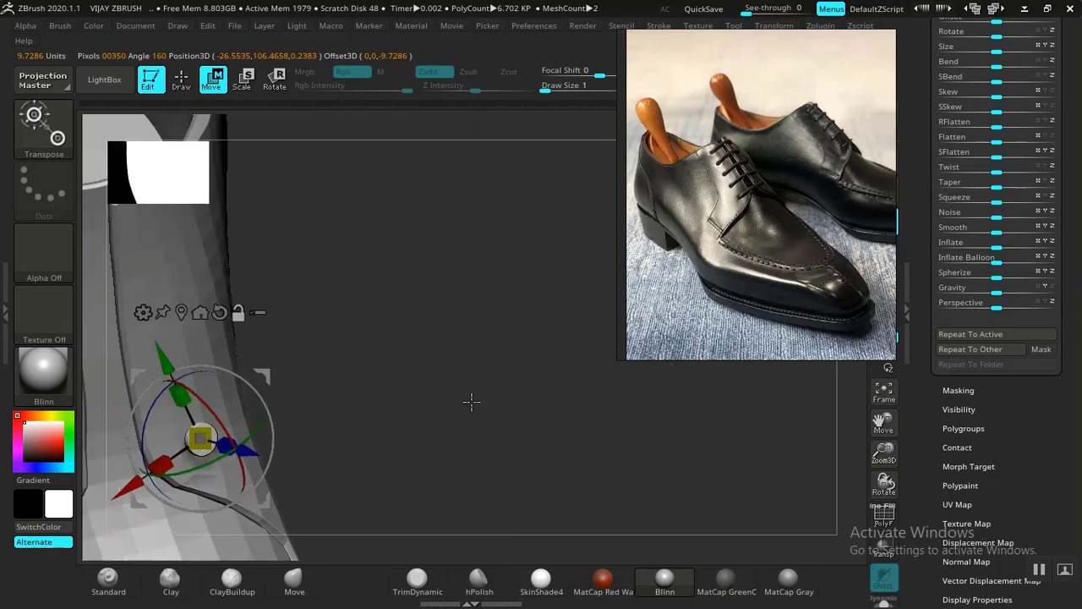
pyautogui.keyDown('alt'); pyautogui.moveTo(434, 420); pyautogui.dragTo(611, 429); pyautogui.keyUp('alt')
pyautogui.keyDown('alt'); pyautogui.moveTo(499, 423); pyautogui.dragTo(660, 422); pyautogui.keyUp('alt')
pyautogui.keyDown('alt'); pyautogui.moveTo(510, 435); pyautogui.dragTo(656, 412); pyautogui.keyUp('alt')
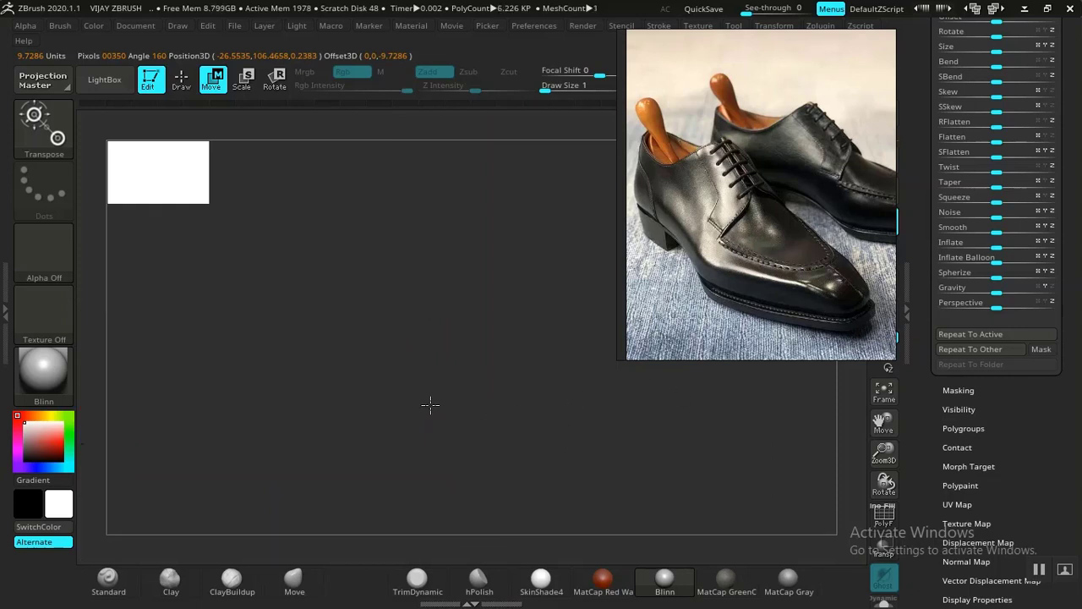
pyautogui.keyDown('alt'); pyautogui.moveTo(431, 405); pyautogui.dragTo(654, 396); pyautogui.keyUp('alt')
pyautogui.keyDown('alt'); pyautogui.moveTo(528, 406); pyautogui.dragTo(667, 421); pyautogui.keyUp('alt')
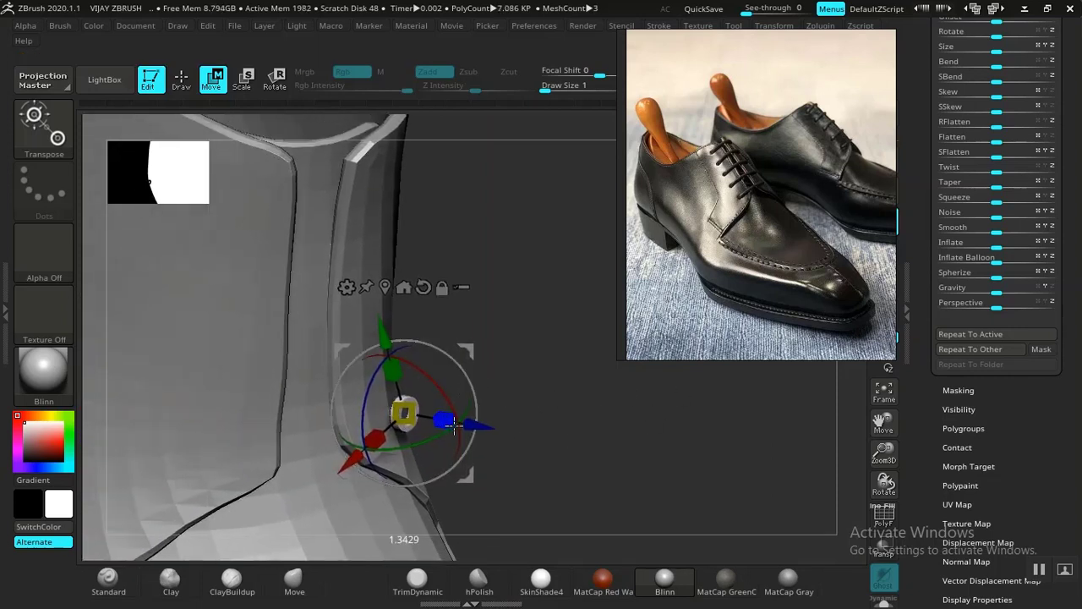
pyautogui.moveTo(462, 426)
pyautogui.mouseDown()
pyautogui.moveTo(475, 432)
pyautogui.moveTo(447, 432)
pyautogui.mouseUp()
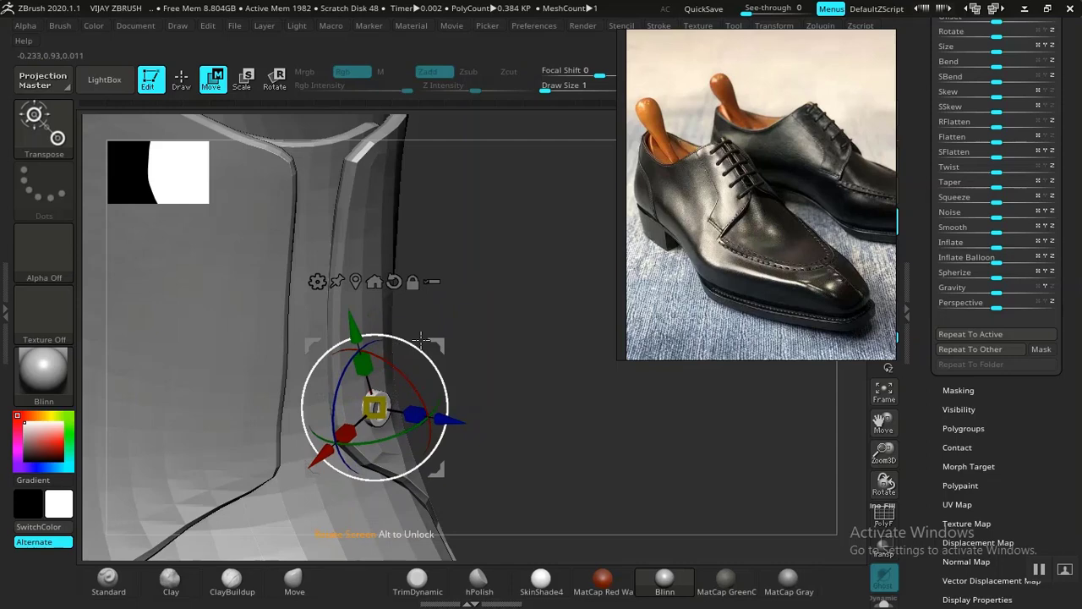
# Duplicate the eyelet ring a short distance up the lacing flap and move the reference photo away from the model
pyautogui.keyDown('ctrl'); pyautogui.moveTo(428, 347); pyautogui.dragTo(444, 277); pyautogui.keyUp('ctrl')
pyautogui.keyDown('alt'); pyautogui.moveTo(556, 470); pyautogui.dragTo(503, 472); pyautogui.keyUp('alt')
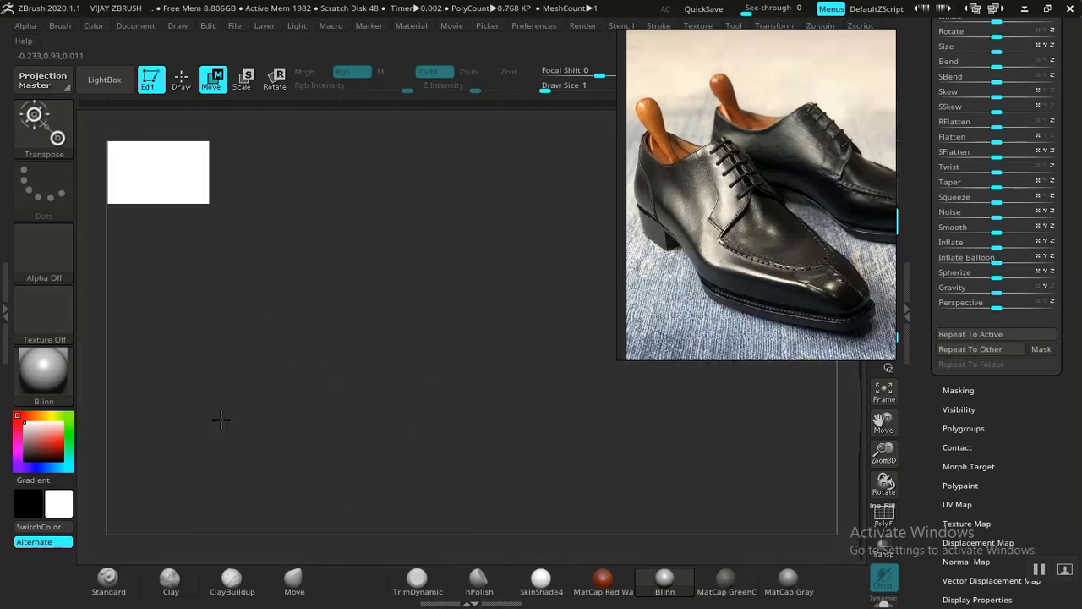
pyautogui.moveTo(220, 419); pyautogui.dragTo(285, 385)
pyautogui.moveTo(397, 392); pyautogui.dragTo(273, 412)
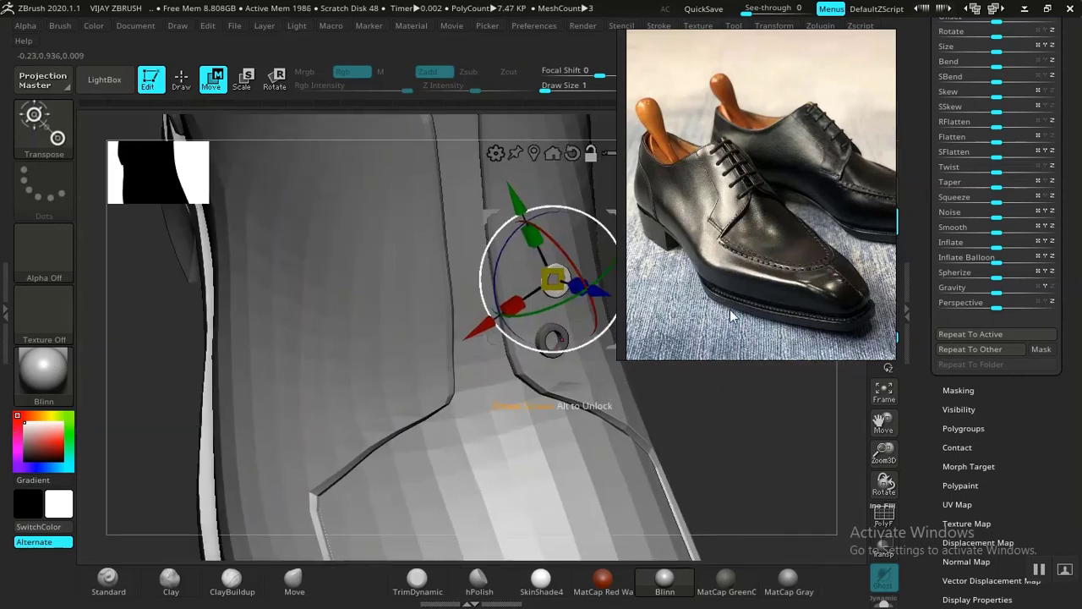
pyautogui.moveTo(736, 321); pyautogui.dragTo(878, 186)
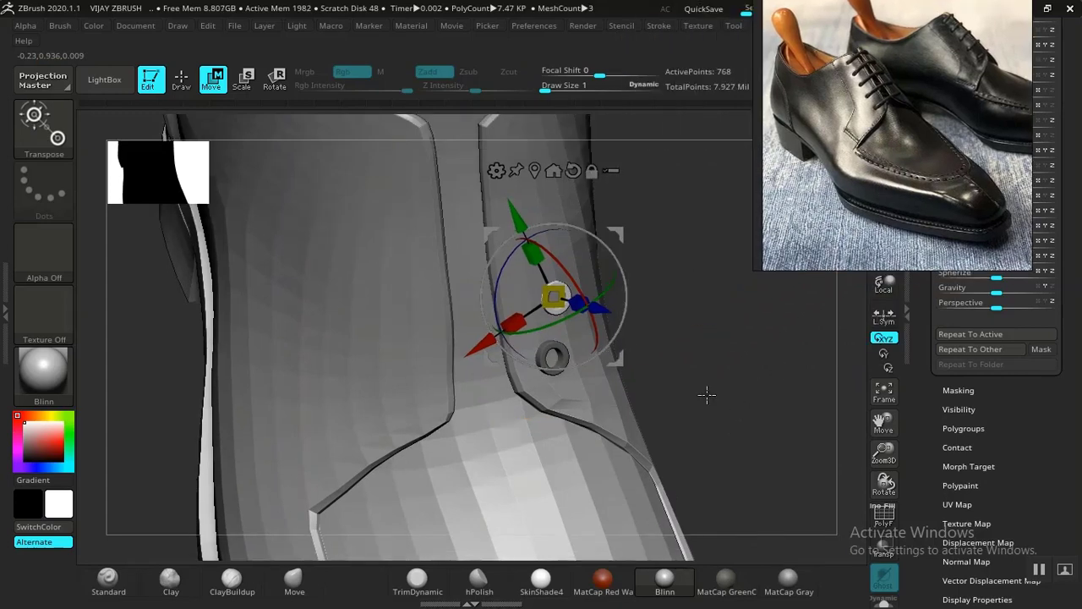
# Shift the duplicated eyelet ring slightly toward the flap's lacing edge, above the first ring
pyautogui.moveTo(707, 394); pyautogui.dragTo(434, 363)
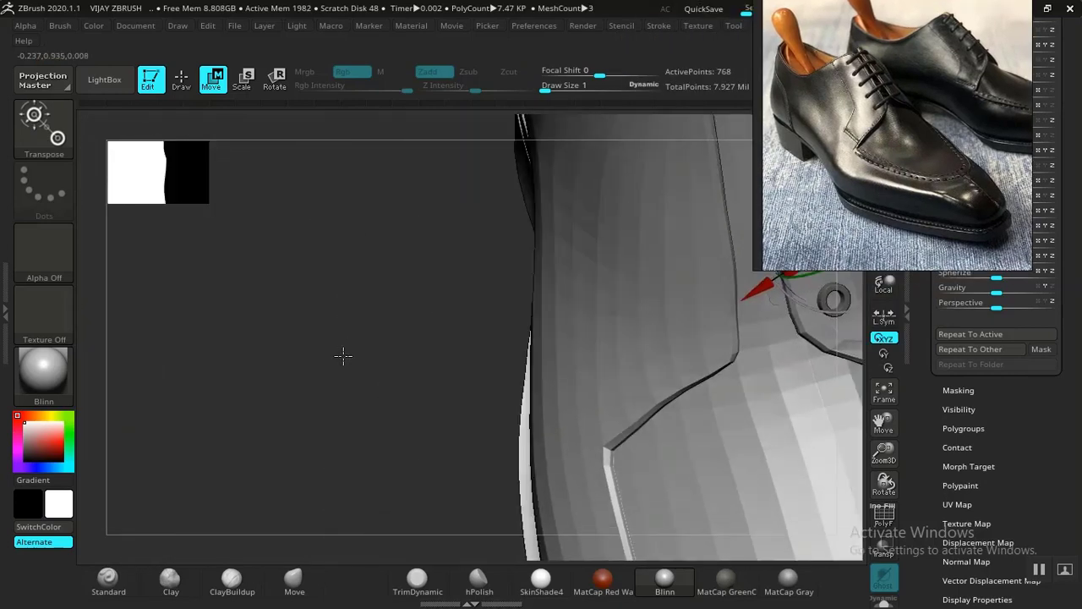
pyautogui.keyDown('alt'); pyautogui.moveTo(343, 356); pyautogui.dragTo(106, 375); pyautogui.keyUp('alt')
pyautogui.moveTo(842, 309); pyautogui.dragTo(551, 344)
pyautogui.keyDown('alt'); pyautogui.moveTo(413, 331); pyautogui.dragTo(118, 421); pyautogui.keyUp('alt')
pyautogui.keyDown('alt'); pyautogui.moveTo(741, 350); pyautogui.dragTo(688, 381); pyautogui.keyUp('alt')
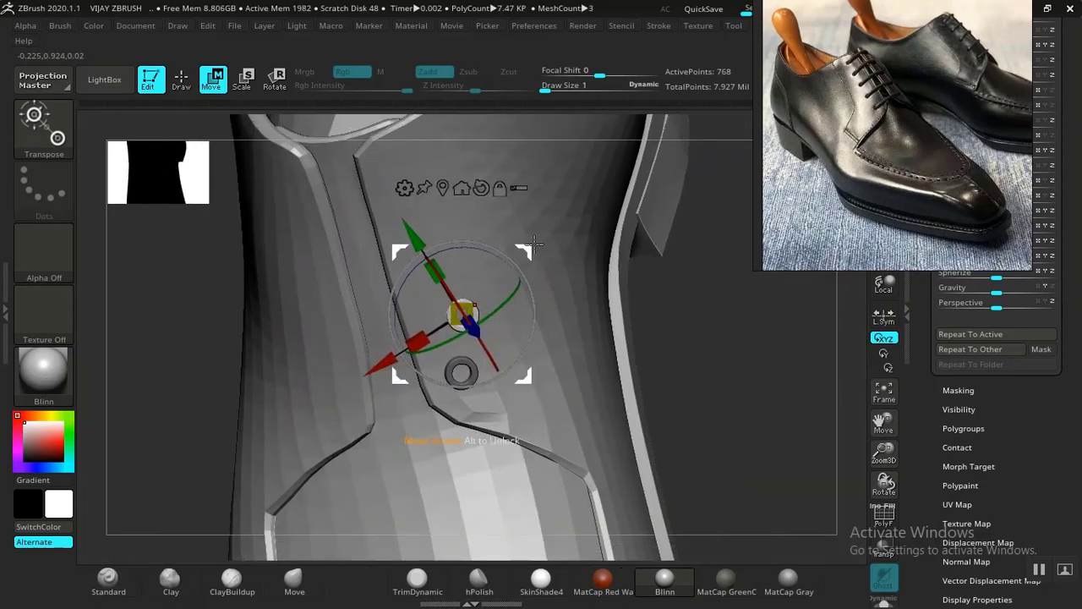
pyautogui.keyDown('alt'); pyautogui.moveTo(532, 244); pyautogui.dragTo(520, 248); pyautogui.keyUp('alt')
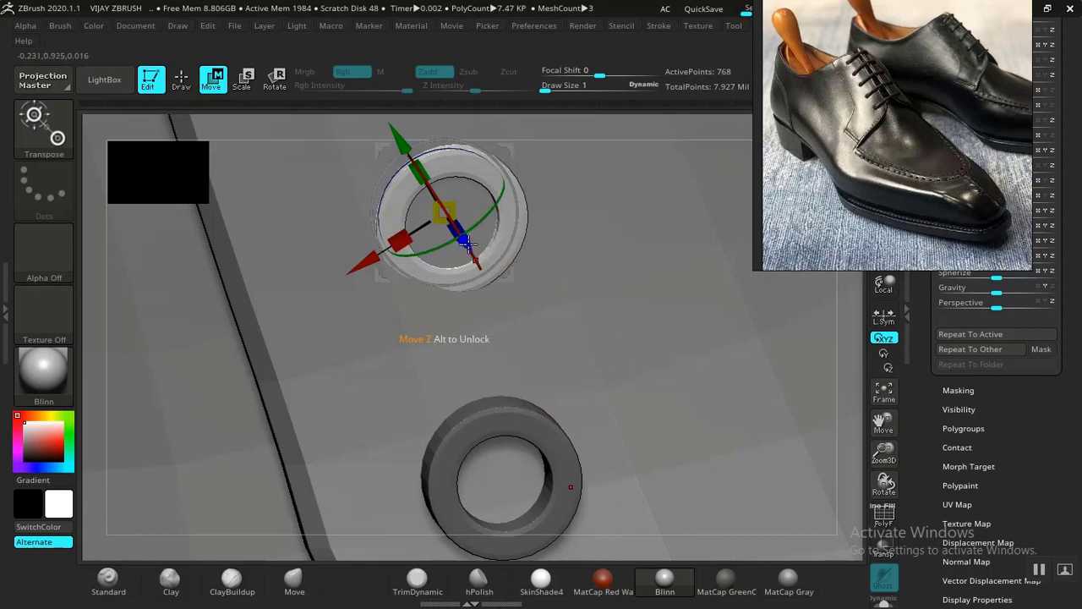
# Fine-tune the second eyelet ring's depth, tilt and spacing so it lies on the flap surface above the first
pyautogui.moveTo(467, 243); pyautogui.dragTo(496, 209)
pyautogui.moveTo(458, 203); pyautogui.dragTo(445, 198)
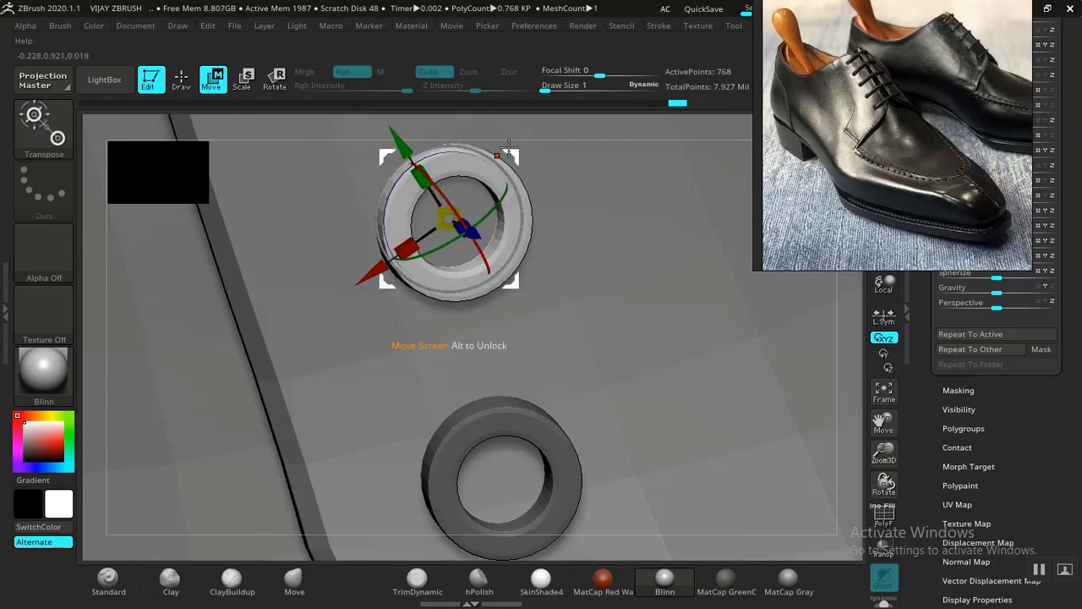
pyautogui.moveTo(509, 156); pyautogui.dragTo(496, 147)
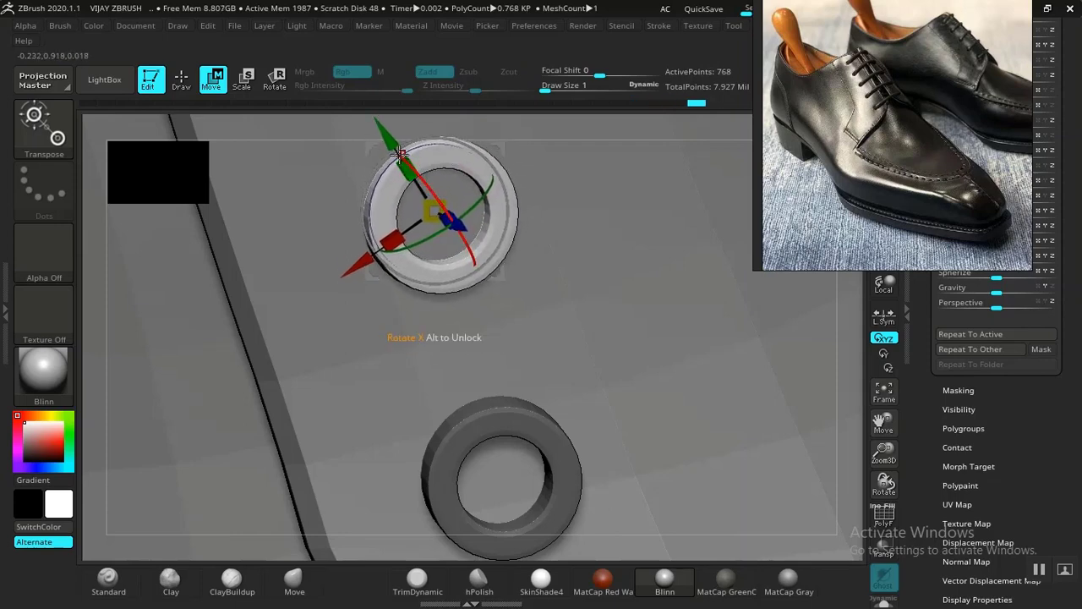
pyautogui.moveTo(400, 153); pyautogui.dragTo(385, 119)
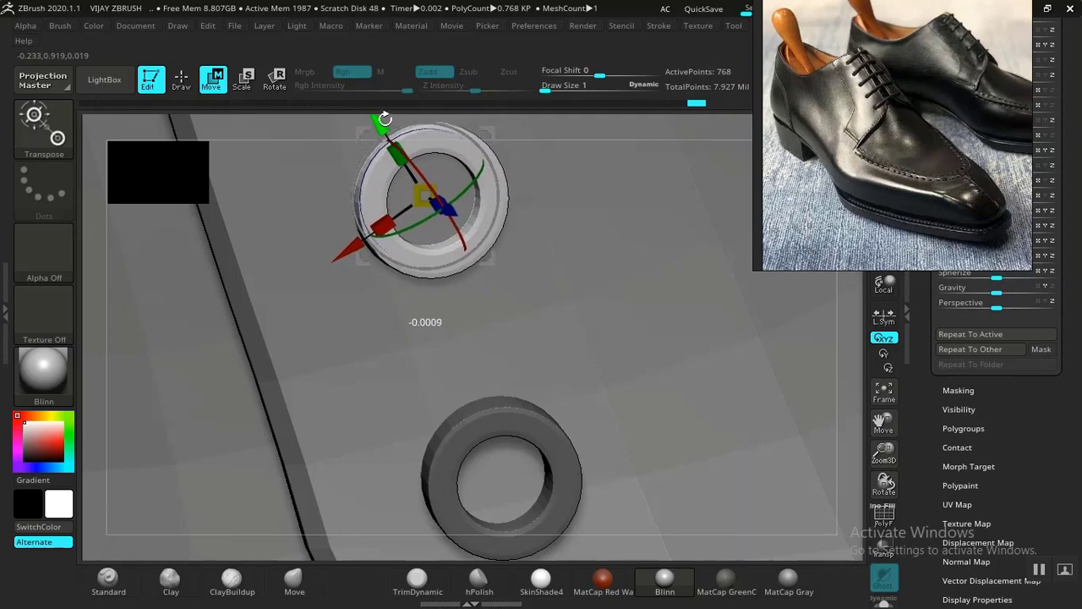
pyautogui.moveTo(497, 127)
pyautogui.mouseDown()
pyautogui.moveTo(486, 130)
pyautogui.moveTo(506, 127)
pyautogui.mouseUp()
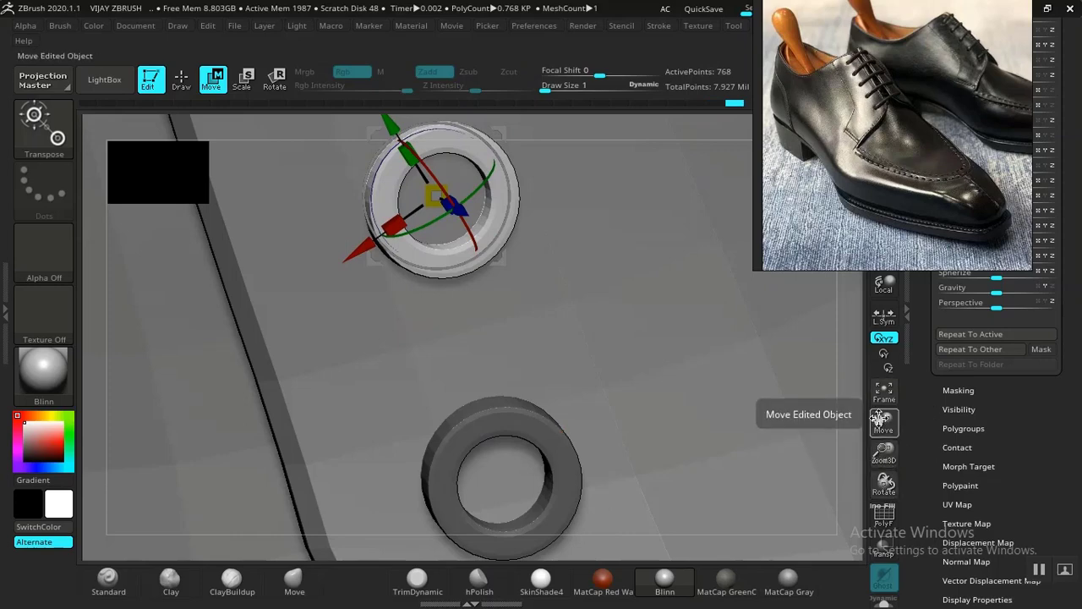
pyautogui.moveTo(882, 420); pyautogui.dragTo(853, 431)
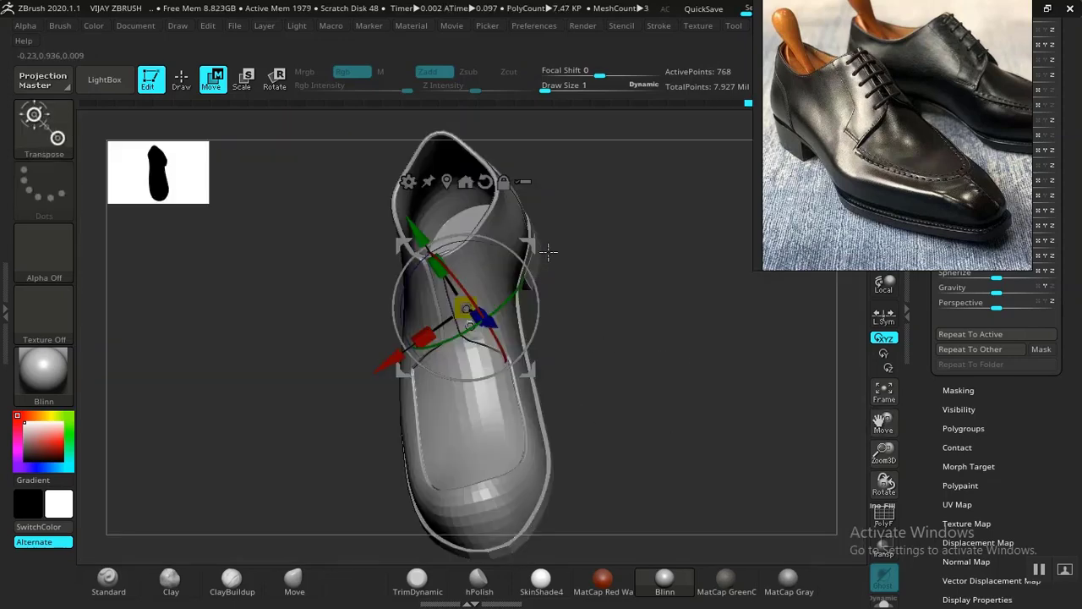
pyautogui.moveTo(531, 243); pyautogui.dragTo(535, 242)
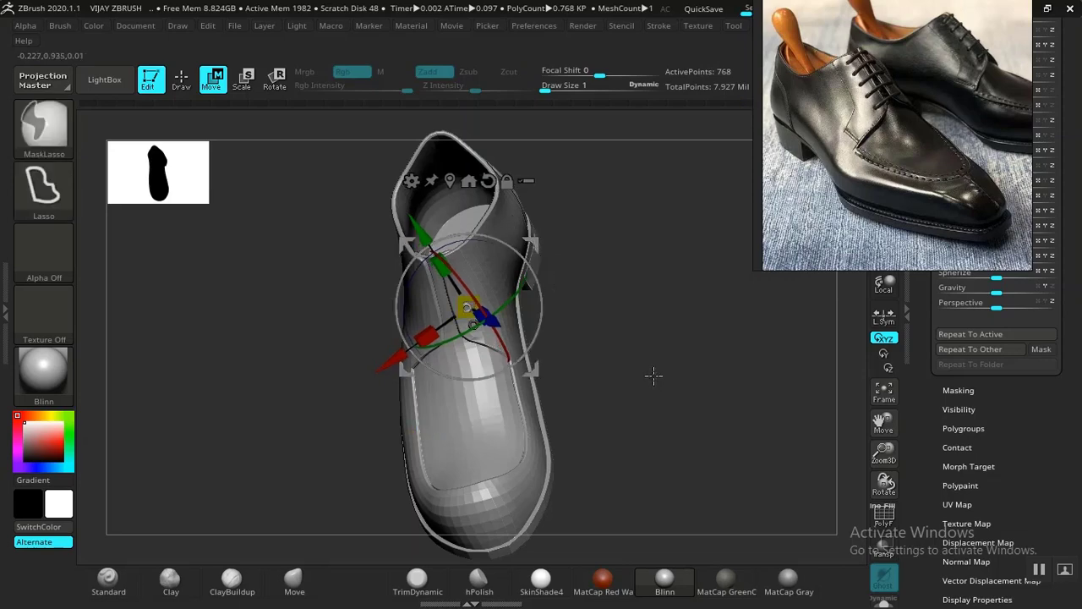
# Duplicate the second eyelet ring to make a third one above it and angle the copy to the flap
pyautogui.moveTo(652, 365); pyautogui.dragTo(641, 251)
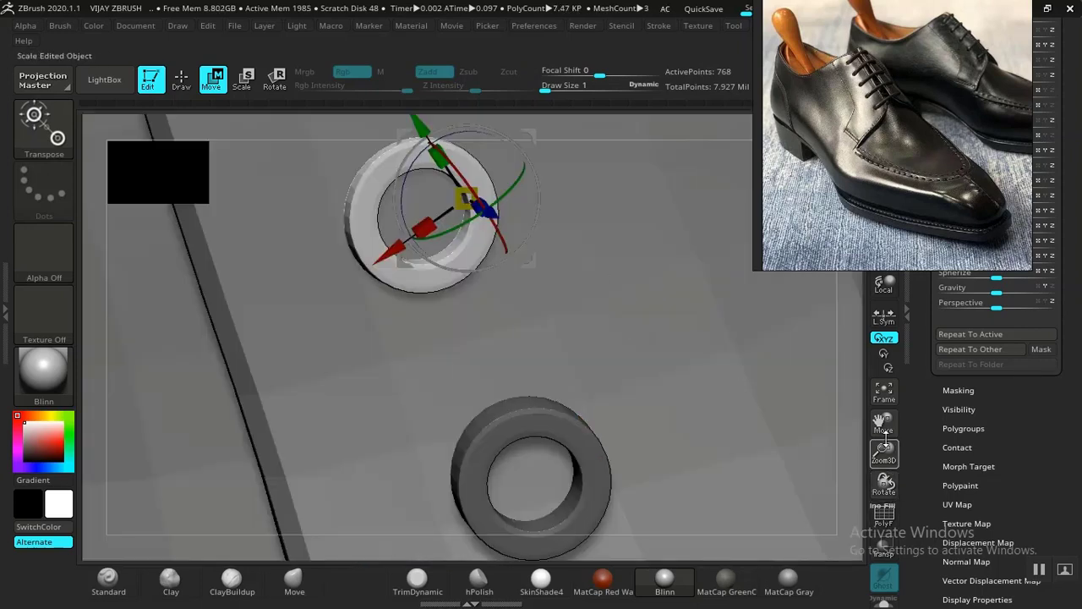
pyautogui.moveTo(883, 419); pyautogui.dragTo(918, 605)
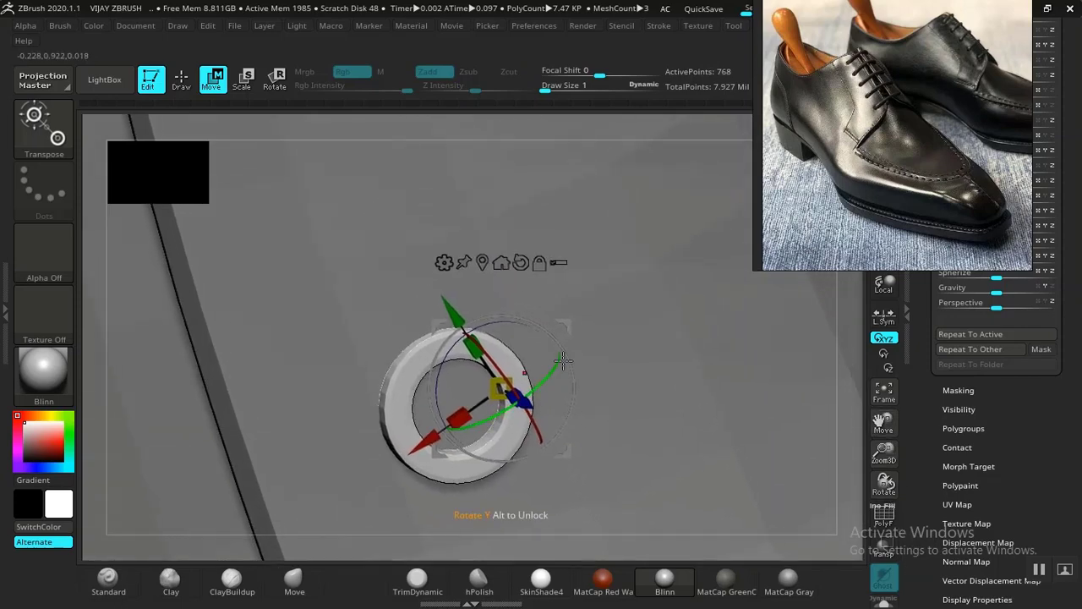
pyautogui.moveTo(554, 334); pyautogui.dragTo(513, 201)
pyautogui.moveTo(384, 175); pyautogui.dragTo(346, 110)
pyautogui.moveTo(415, 200); pyautogui.dragTo(438, 206)
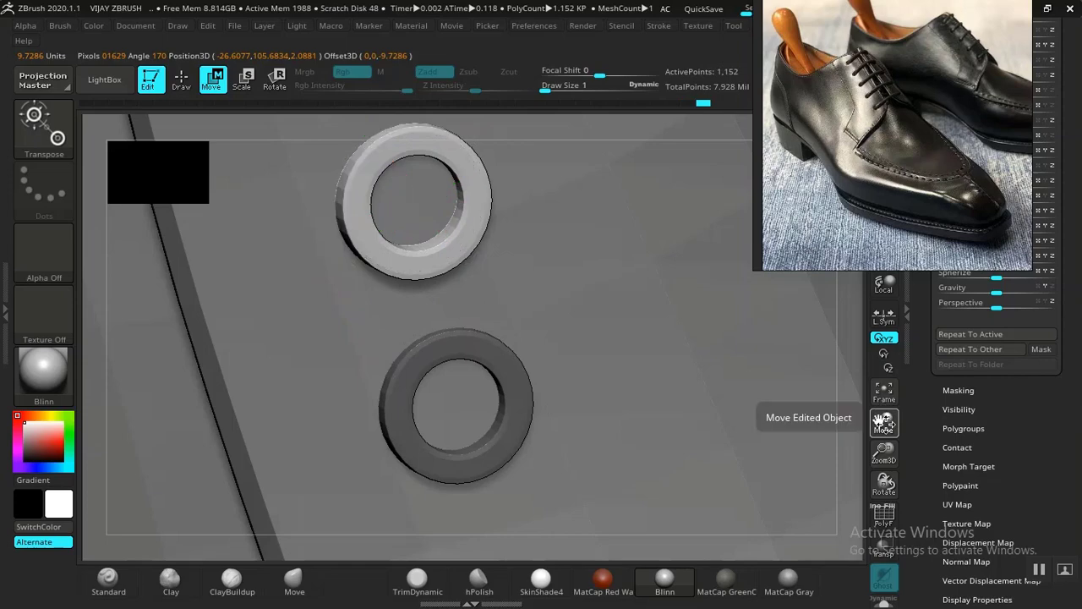
# Move the third eyelet ring farther up the flap to match the spacing between the first two rings
pyautogui.moveTo(883, 422); pyautogui.dragTo(893, 550)
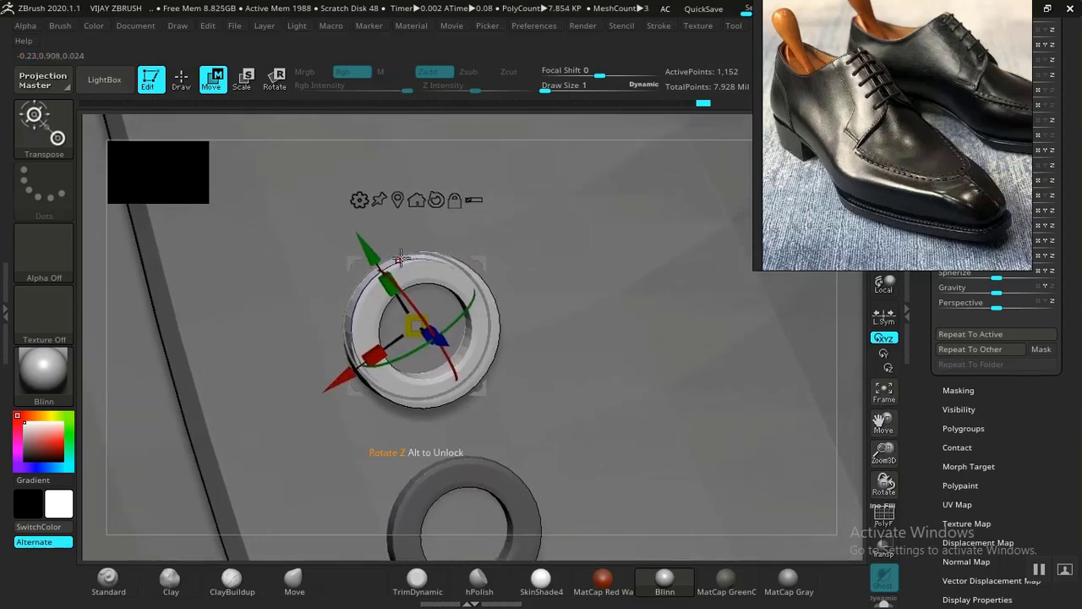
pyautogui.moveTo(400, 258); pyautogui.dragTo(372, 180)
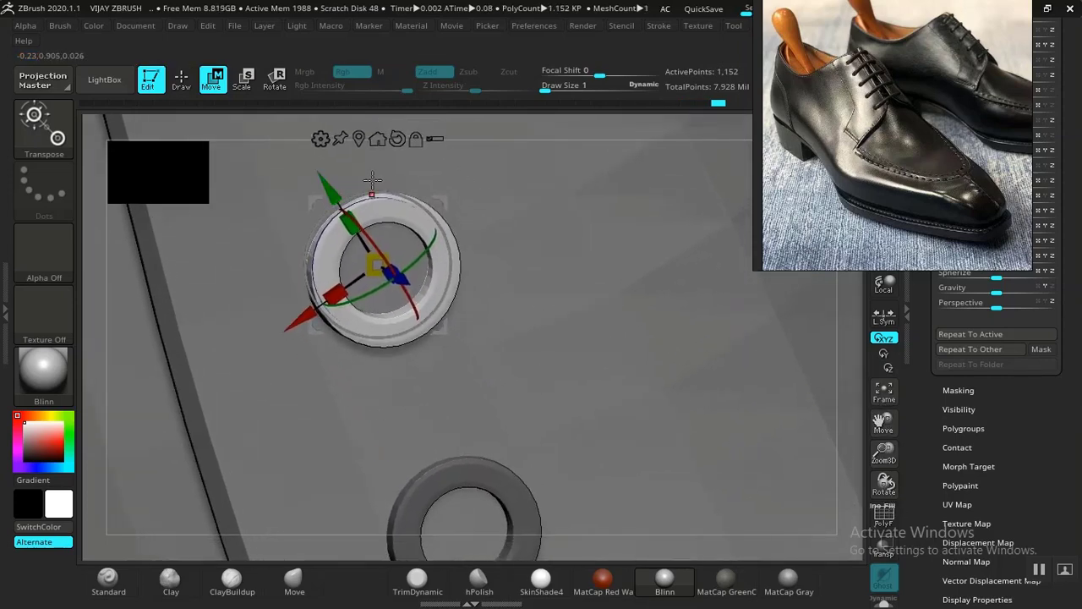
pyautogui.moveTo(448, 186); pyautogui.dragTo(453, 188)
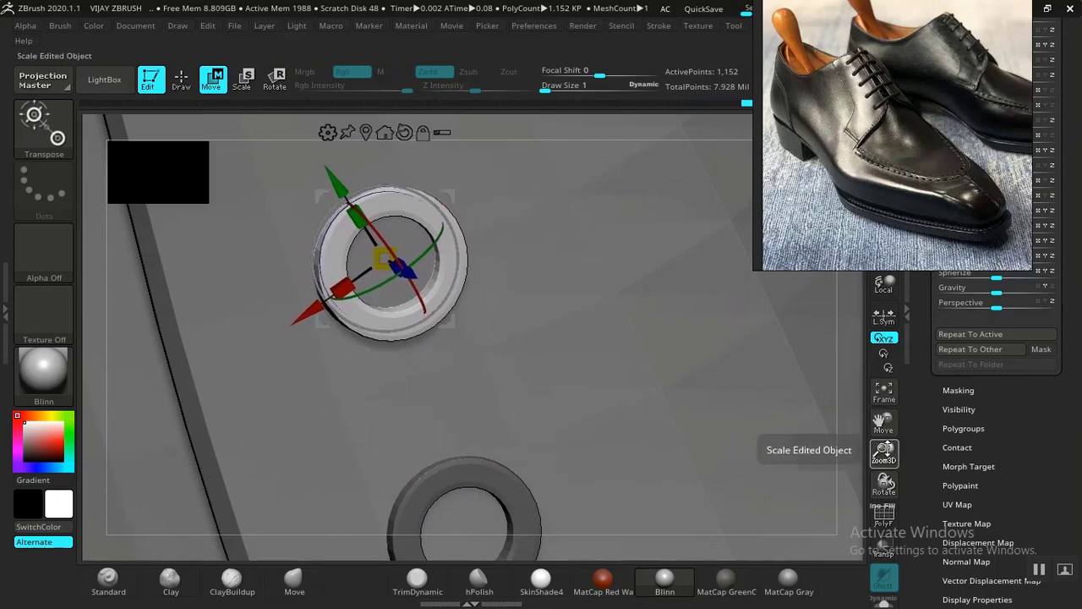
pyautogui.moveTo(885, 452); pyautogui.dragTo(701, 356)
pyautogui.moveTo(881, 454); pyautogui.dragTo(898, 575)
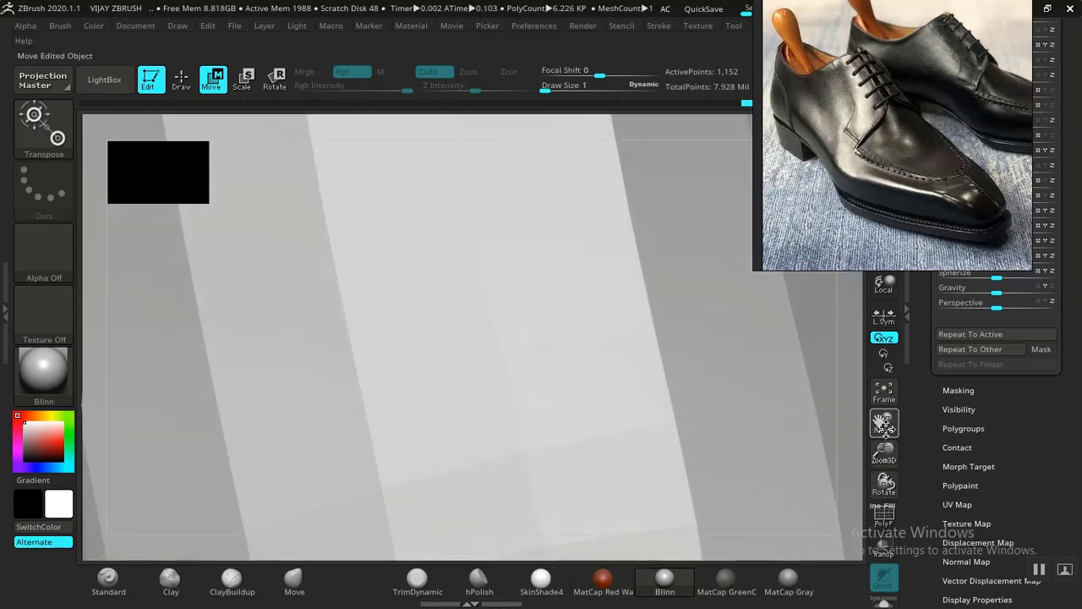
# Examine the three eyelet rings on the lacing flap up close and against the whole shoe
pyautogui.moveTo(884, 425); pyautogui.dragTo(1006, 545)
pyautogui.press('f')
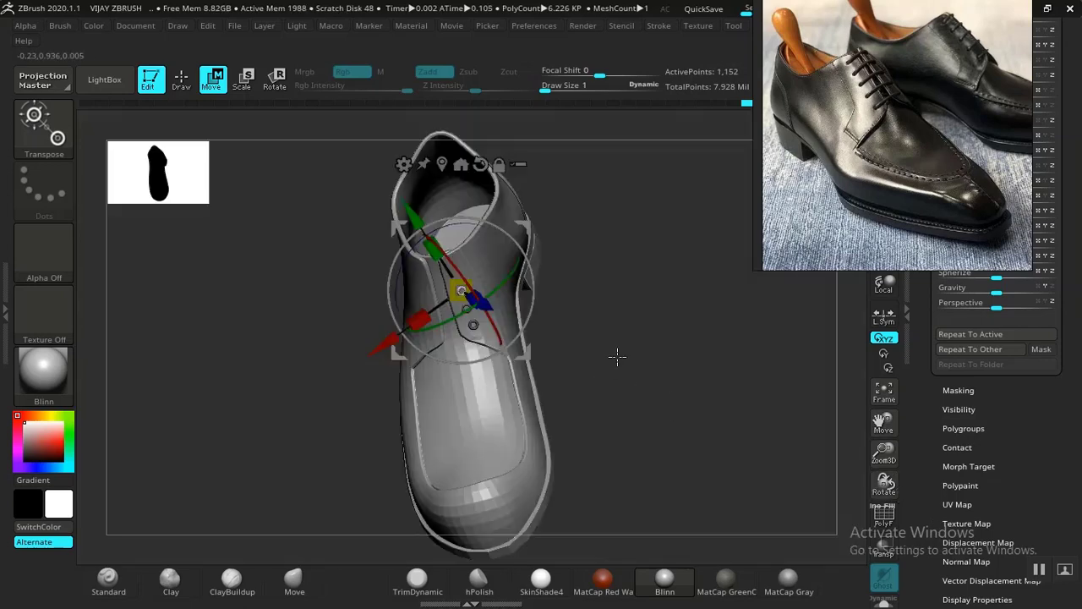
pyautogui.moveTo(617, 357); pyautogui.dragTo(684, 367)
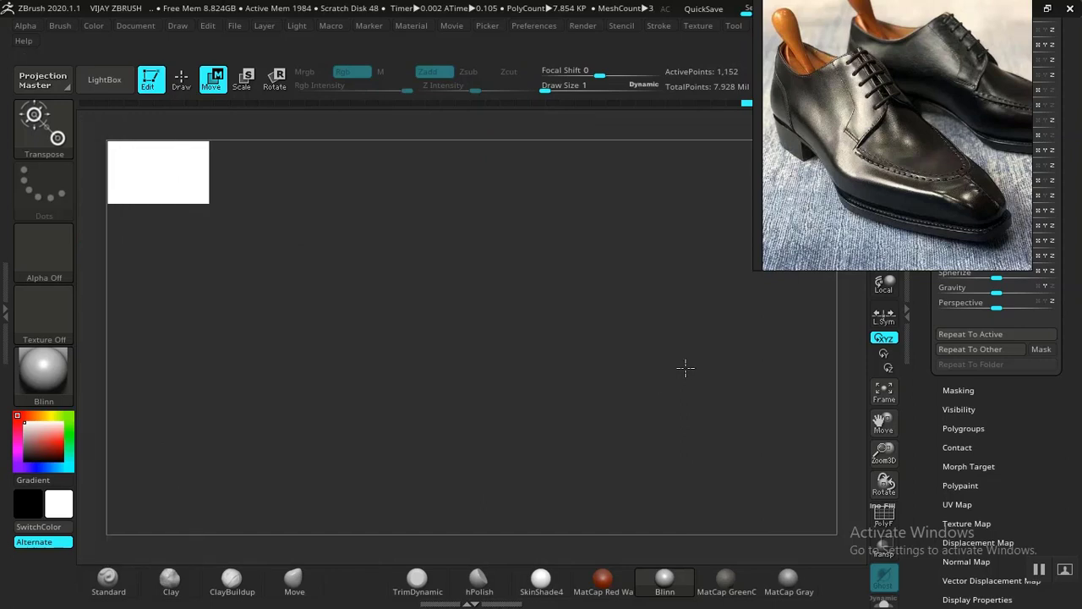
pyautogui.press('f')
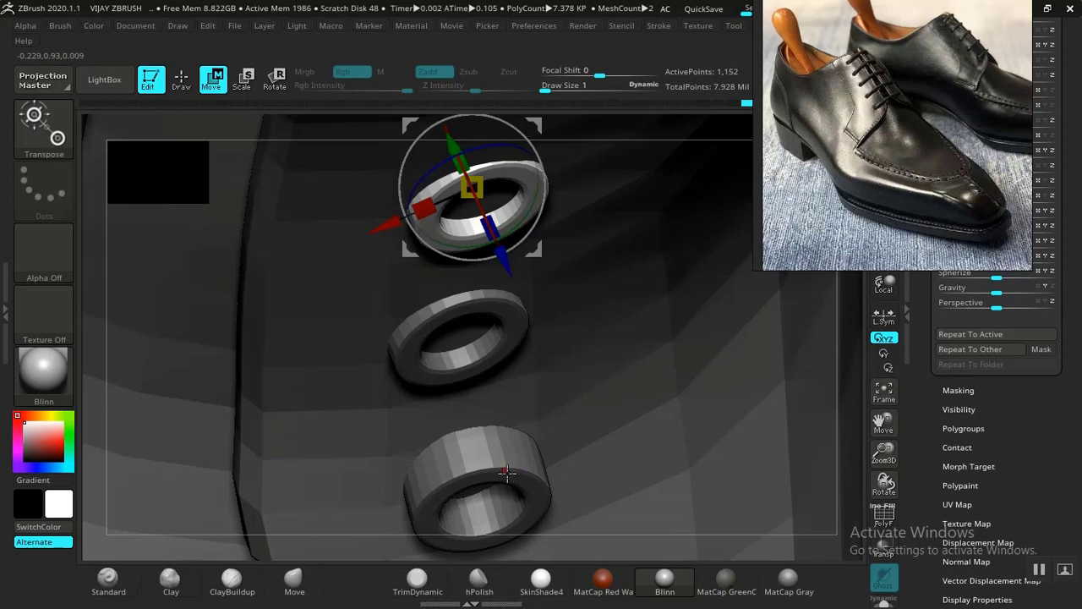
pyautogui.press('f')
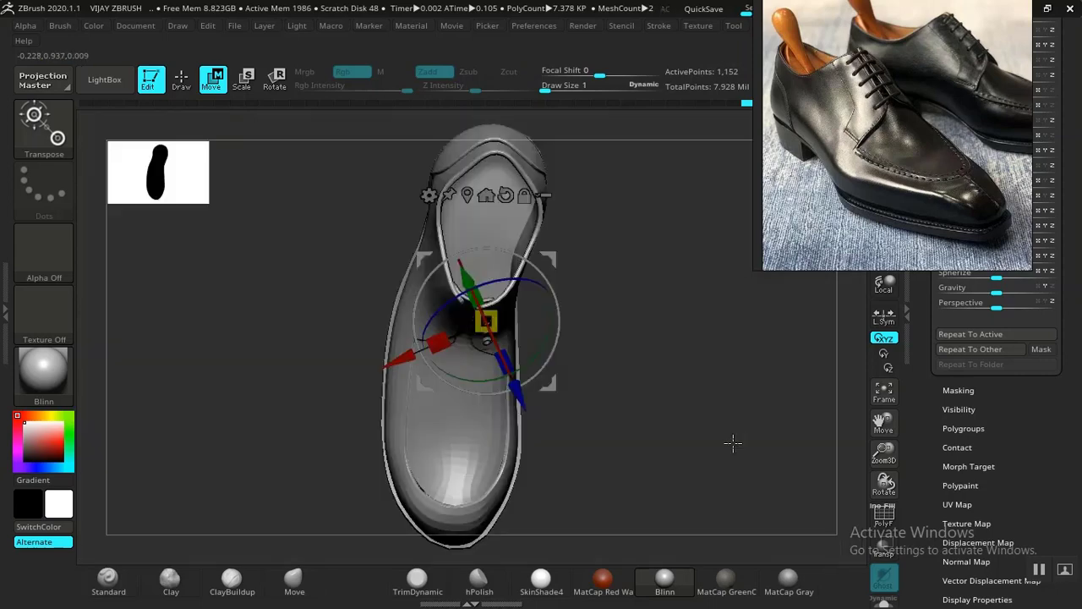
pyautogui.moveTo(629, 437); pyautogui.dragTo(710, 435)
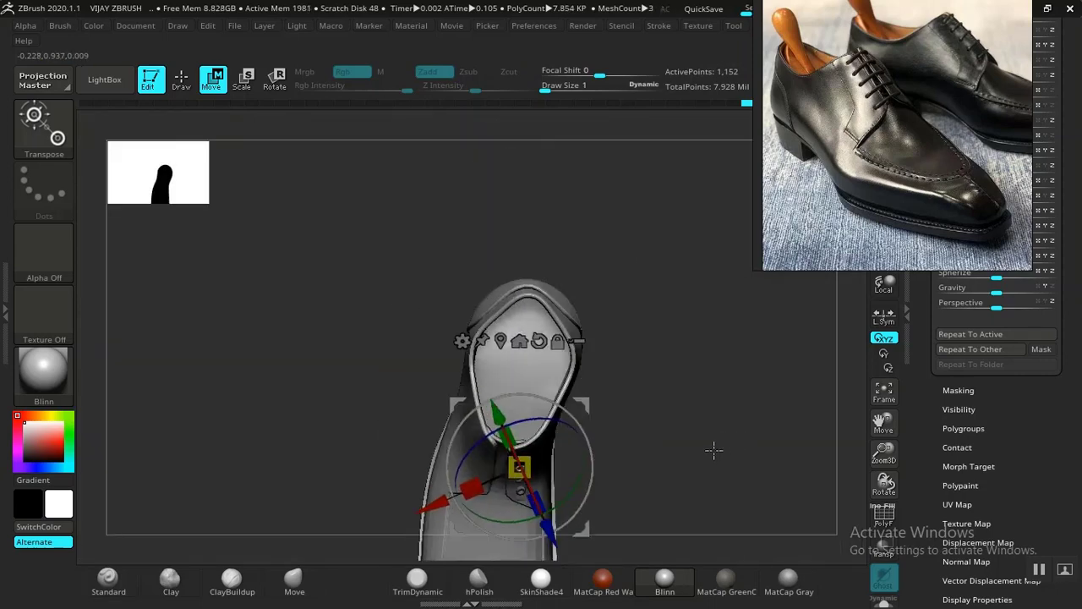
pyautogui.press('q')
pyautogui.moveTo(681, 481); pyautogui.dragTo(632, 205)
pyautogui.moveTo(626, 325); pyautogui.dragTo(588, 339)
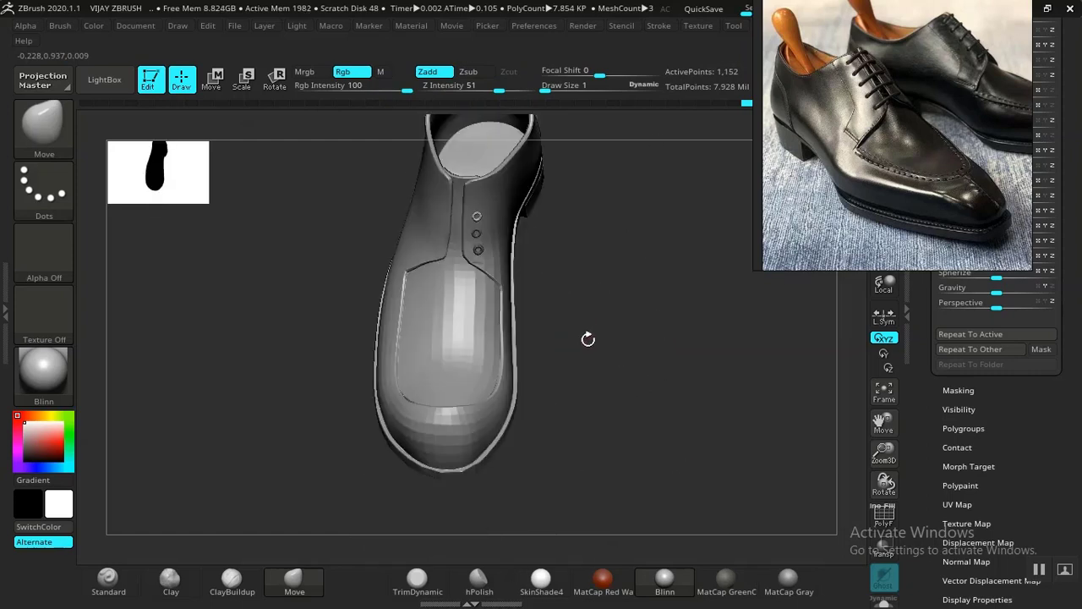
# Isolate the lowest eyelet ring for editing by lasso-masking it and inverting the mask so the two upper rings are protected
pyautogui.moveTo(448, 343)
pyautogui.keyDown('ctrl'); pyautogui.mouseDown()
pyautogui.moveTo(549, 316)
pyautogui.moveTo(525, 243)
pyautogui.mouseUp(); pyautogui.keyUp('ctrl')
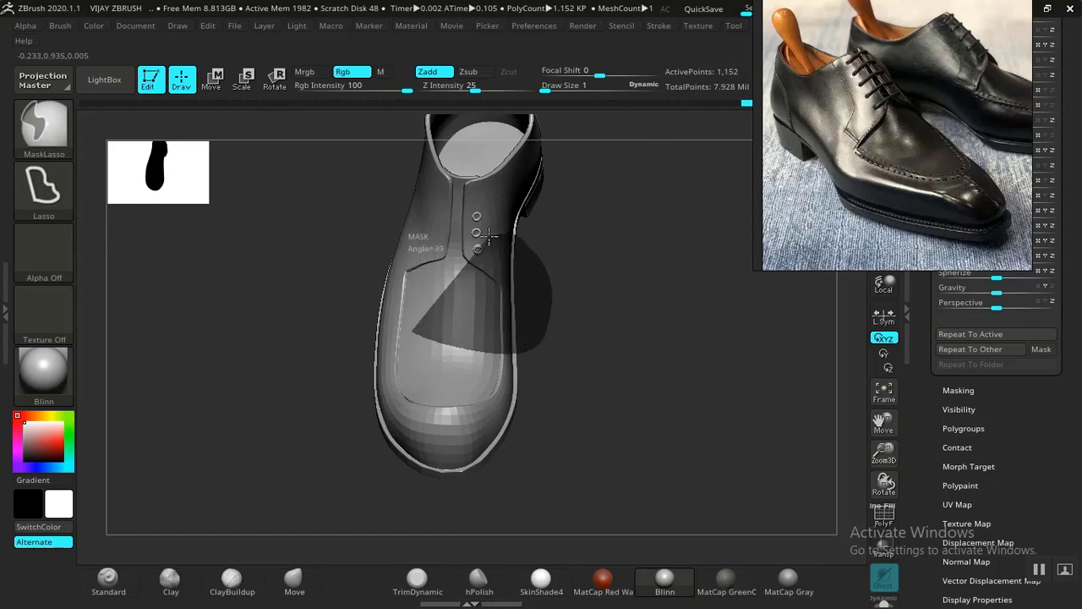
pyautogui.keyDown('ctrl'); pyautogui.moveTo(457, 240); pyautogui.dragTo(514, 372); pyautogui.keyUp('ctrl')
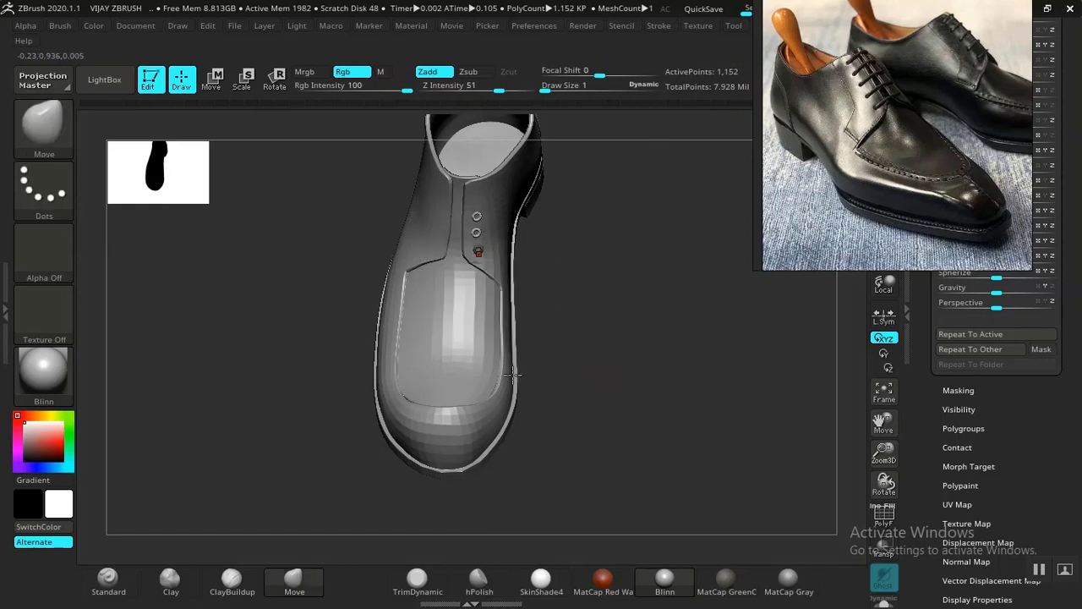
pyautogui.press('w')
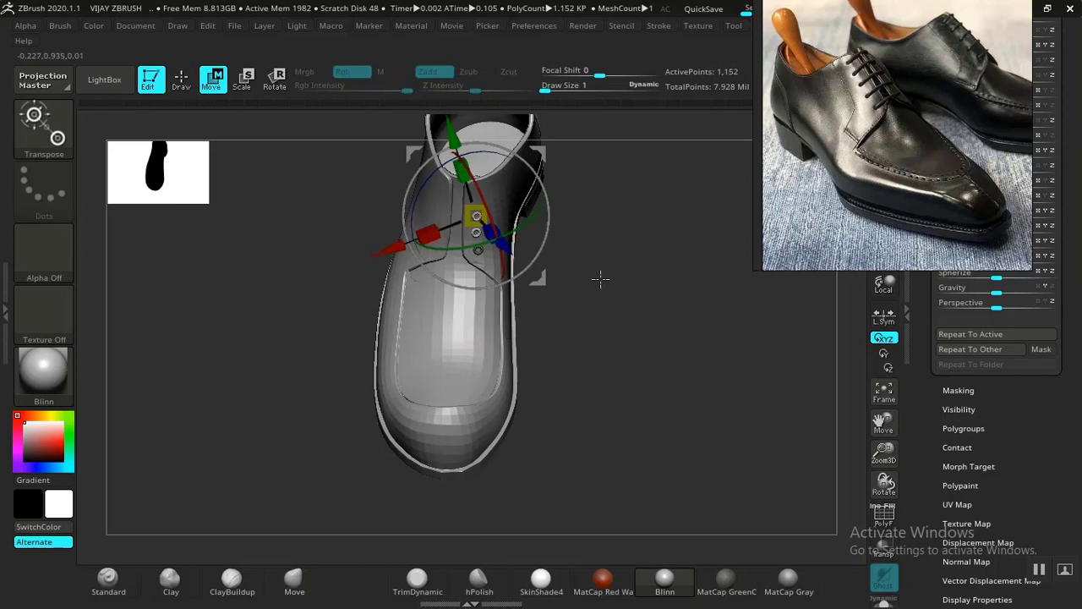
pyautogui.moveTo(599, 278); pyautogui.dragTo(600, 358)
pyautogui.click(454, 194)
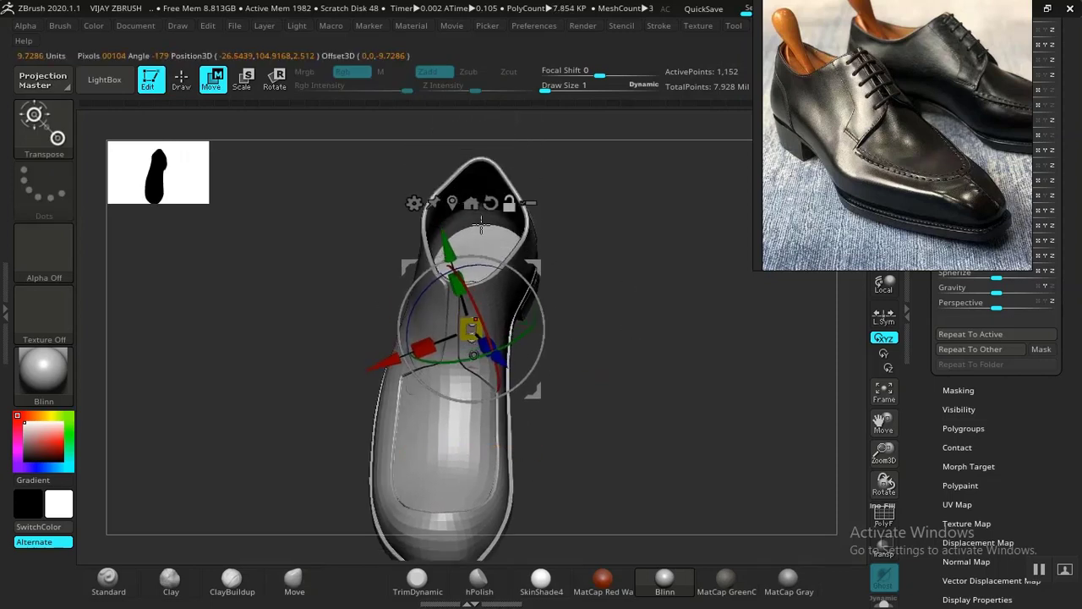
pyautogui.keyDown('ctrl'); pyautogui.click(636, 370); pyautogui.keyUp('ctrl')
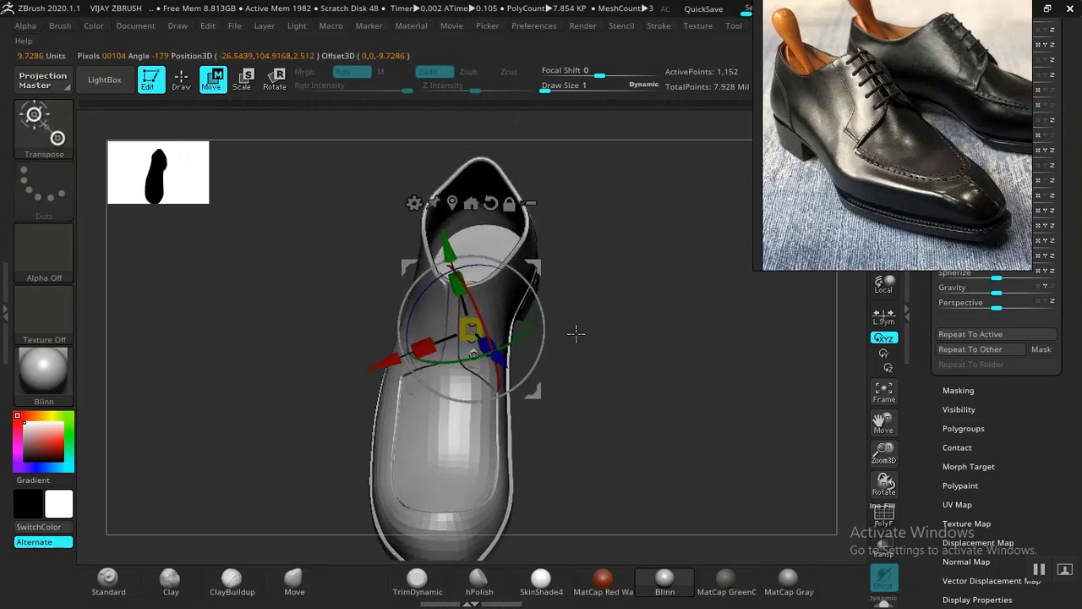
pyautogui.click(454, 202)
# Push the lowest eyelet ring slightly inward toward the flap surface
pyautogui.press('f')
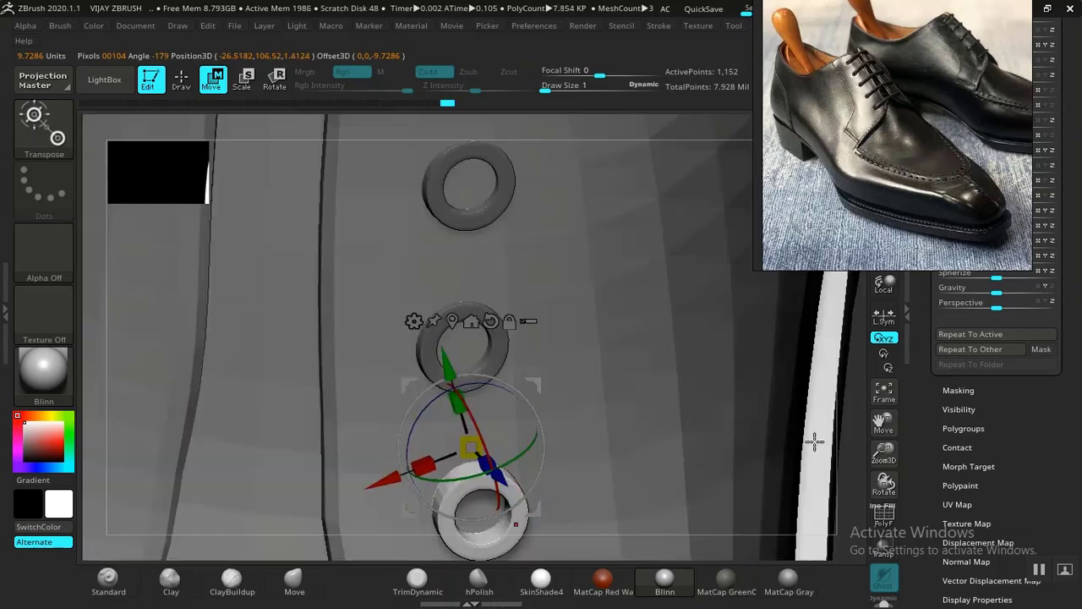
pyautogui.moveTo(814, 440); pyautogui.dragTo(549, 419)
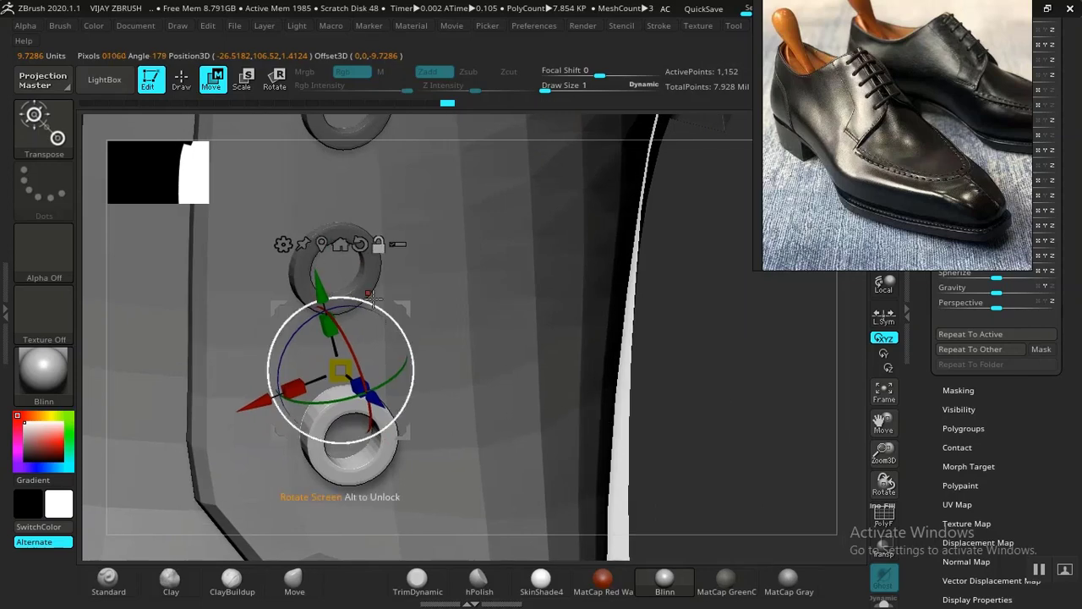
pyautogui.moveTo(378, 403)
pyautogui.mouseDown()
pyautogui.moveTo(370, 395)
pyautogui.moveTo(390, 372)
pyautogui.moveTo(380, 393)
pyautogui.mouseUp()
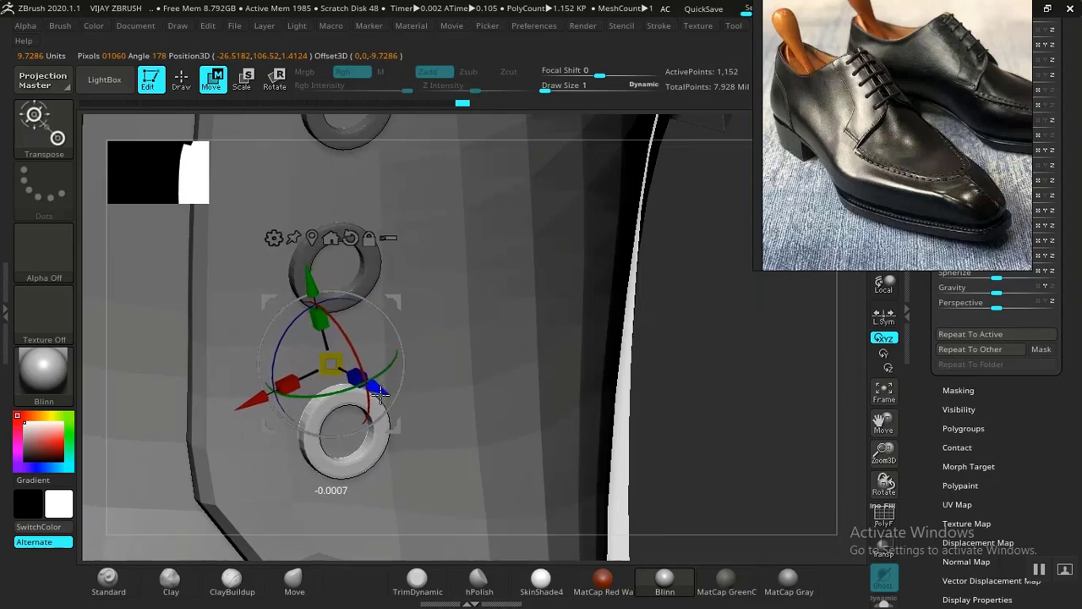
# Clear the mask from the three eyelet rings on the lacing flap
pyautogui.keyDown('alt'); pyautogui.moveTo(682, 328); pyautogui.dragTo(746, 412); pyautogui.keyUp('alt')
pyautogui.keyDown('ctrl'); pyautogui.click(718, 377); pyautogui.keyUp('ctrl')
pyautogui.keyDown('ctrl'); pyautogui.moveTo(711, 378); pyautogui.dragTo(773, 428); pyautogui.keyUp('ctrl')
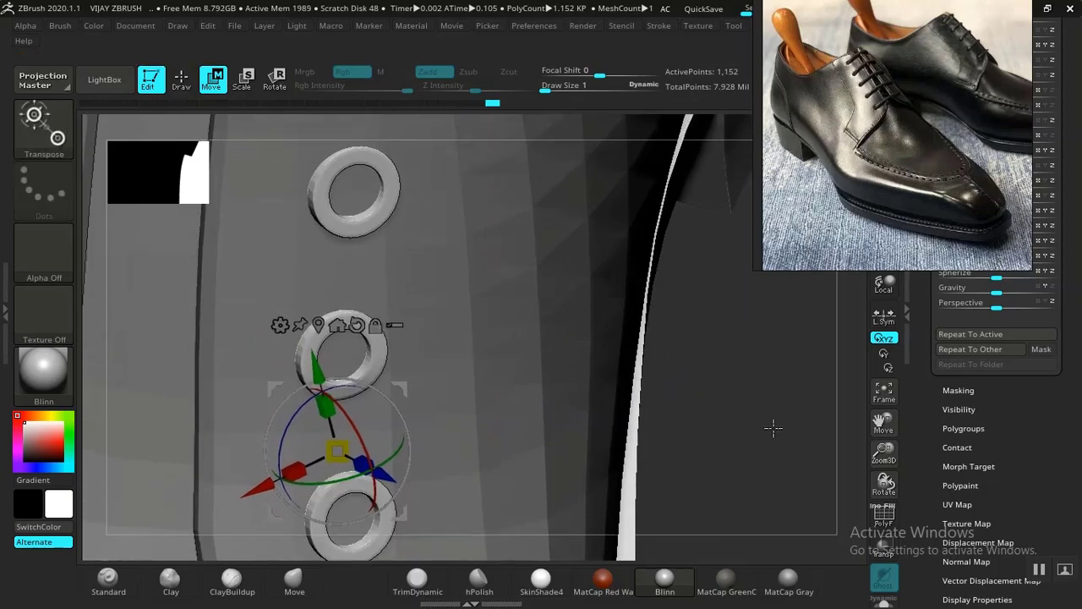
# Split the eyelet rings into separate polygroups with Auto Groups and turn on the polyframe display
pyautogui.press('q')
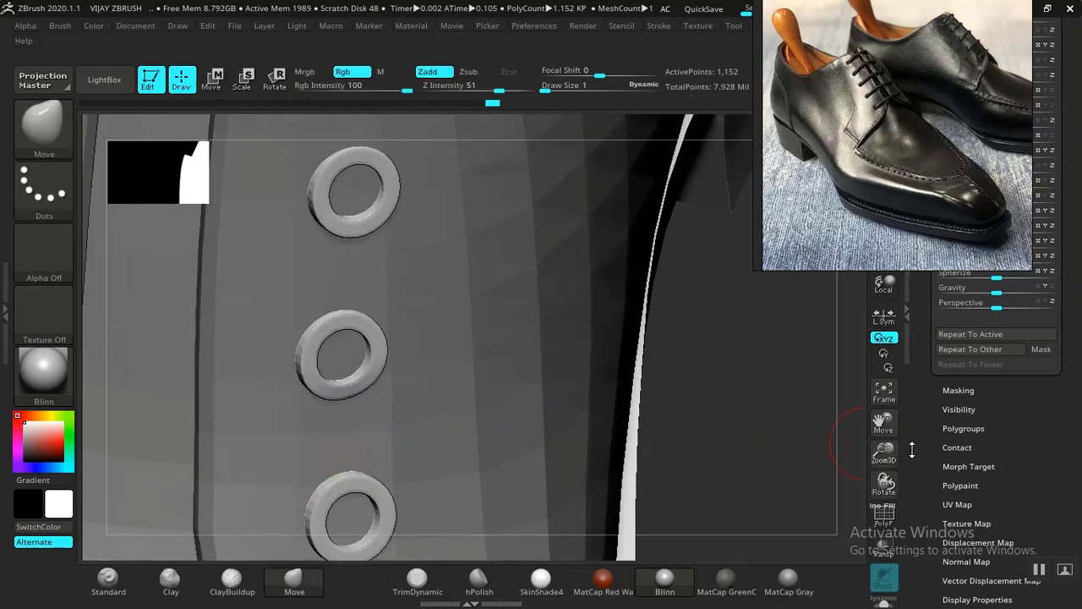
pyautogui.moveTo(927, 468); pyautogui.dragTo(938, 457)
pyautogui.click(958, 414)
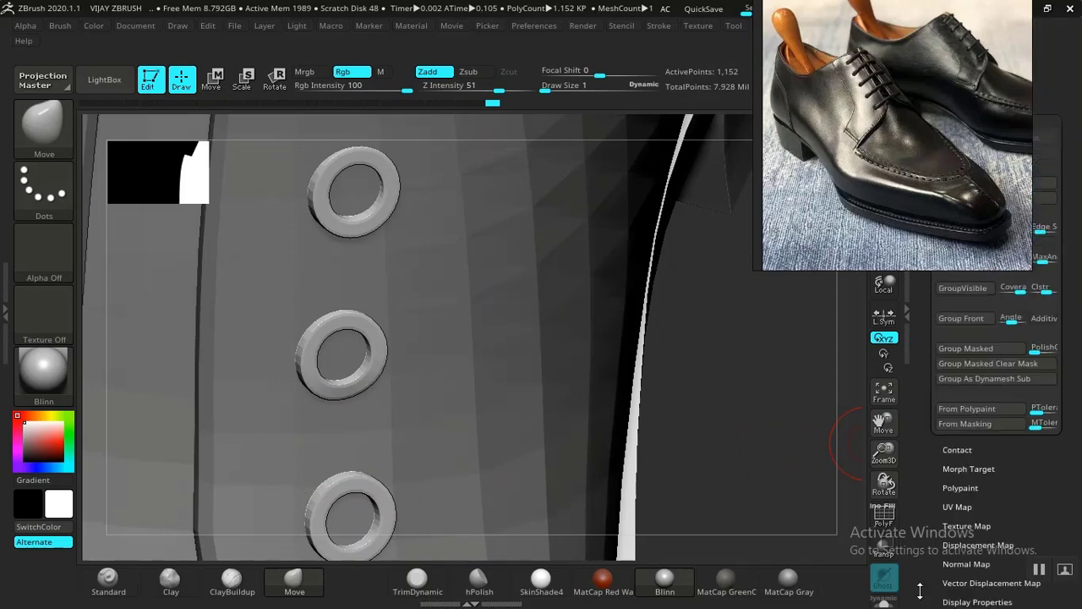
pyautogui.click(964, 252)
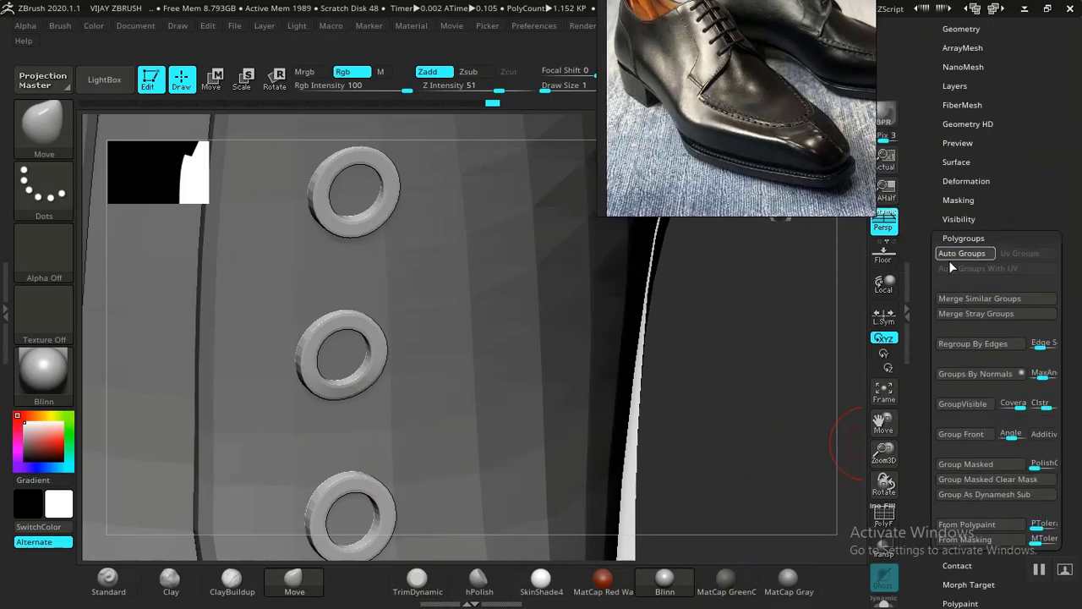
pyautogui.moveTo(770, 376)
pyautogui.keyDown('alt'); pyautogui.mouseDown()
pyautogui.moveTo(816, 500)
pyautogui.moveTo(807, 463)
pyautogui.moveTo(829, 287)
pyautogui.moveTo(780, 415)
pyautogui.moveTo(799, 333)
pyautogui.moveTo(568, 323)
pyautogui.mouseUp(); pyautogui.keyUp('alt')
pyautogui.hotkey('shift', 'f')
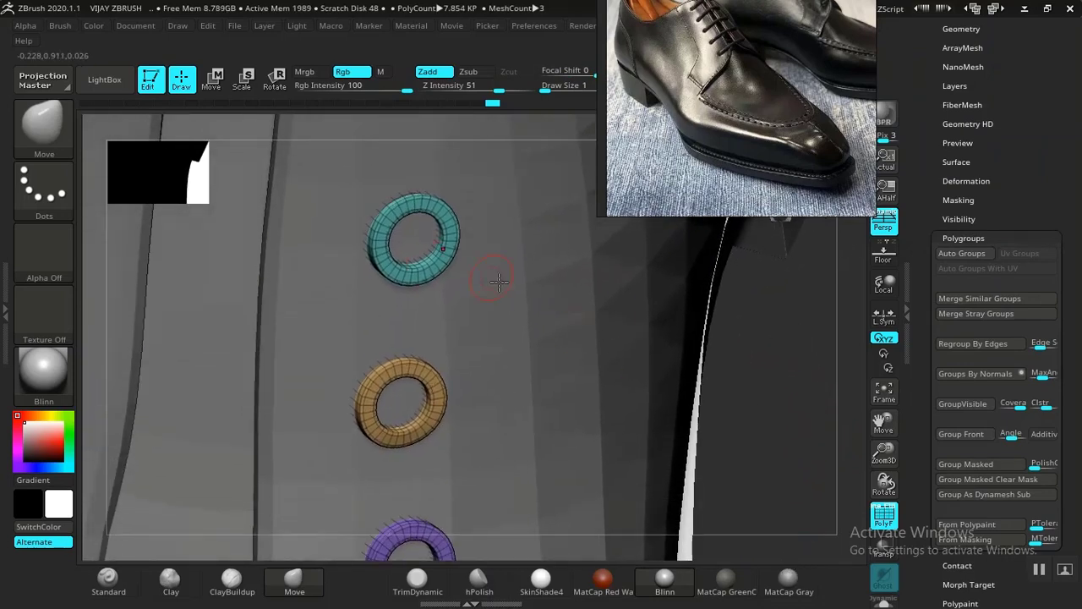
# Mask the lowest eyelet ring and ready the upper two for moving with the gizmo
pyautogui.moveTo(796, 354)
pyautogui.keyDown('ctrl'); pyautogui.mouseDown()
pyautogui.moveTo(757, 418)
pyautogui.moveTo(572, 486)
pyautogui.moveTo(509, 486)
pyautogui.moveTo(667, 471)
pyautogui.moveTo(706, 439)
pyautogui.mouseUp(); pyautogui.keyUp('ctrl')
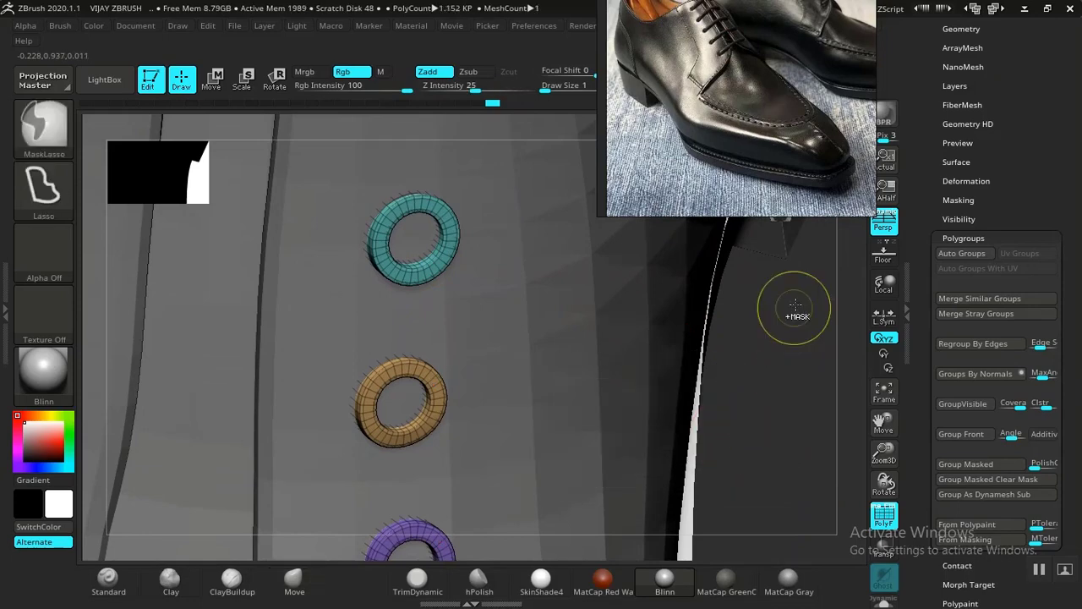
pyautogui.moveTo(796, 308)
pyautogui.keyDown('ctrl'); pyautogui.mouseDown()
pyautogui.moveTo(772, 447)
pyautogui.moveTo(533, 483)
pyautogui.moveTo(353, 492)
pyautogui.moveTo(222, 302)
pyautogui.moveTo(685, 245)
pyautogui.moveTo(657, 346)
pyautogui.mouseUp(); pyautogui.keyUp('ctrl')
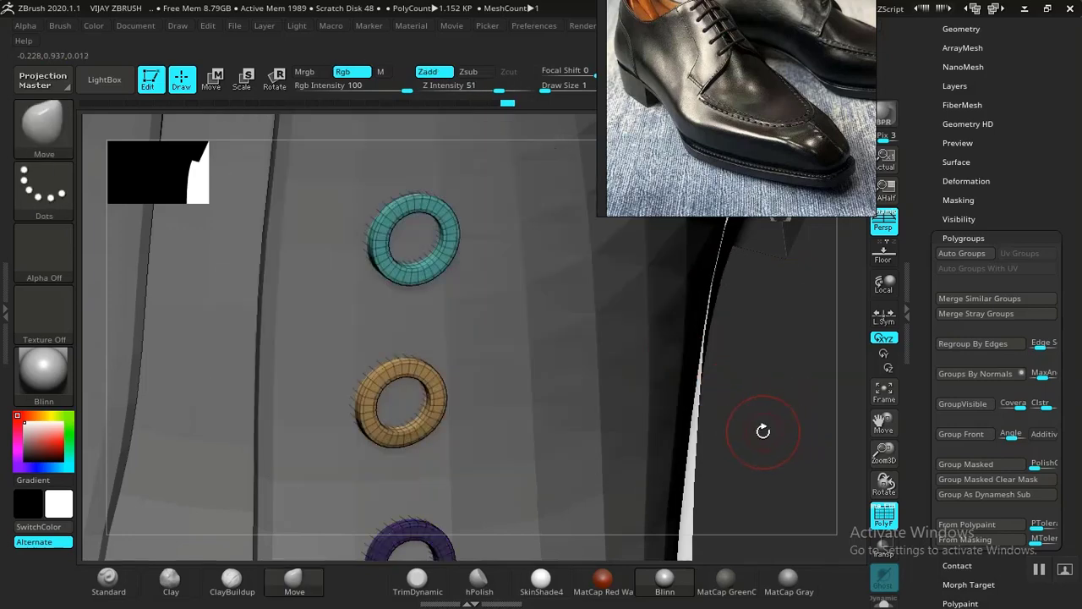
pyautogui.press('w')
pyautogui.click(415, 373)
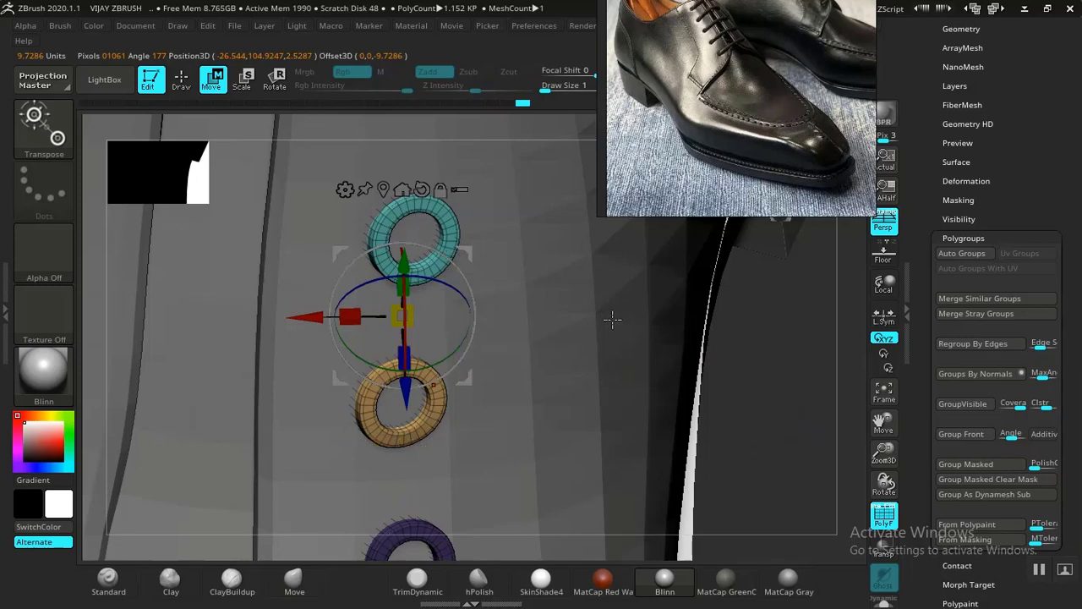
# Duplicate the two unmasked eyelet rings and place the copies above the existing row along the lacing flap
pyautogui.moveTo(778, 390); pyautogui.dragTo(846, 368)
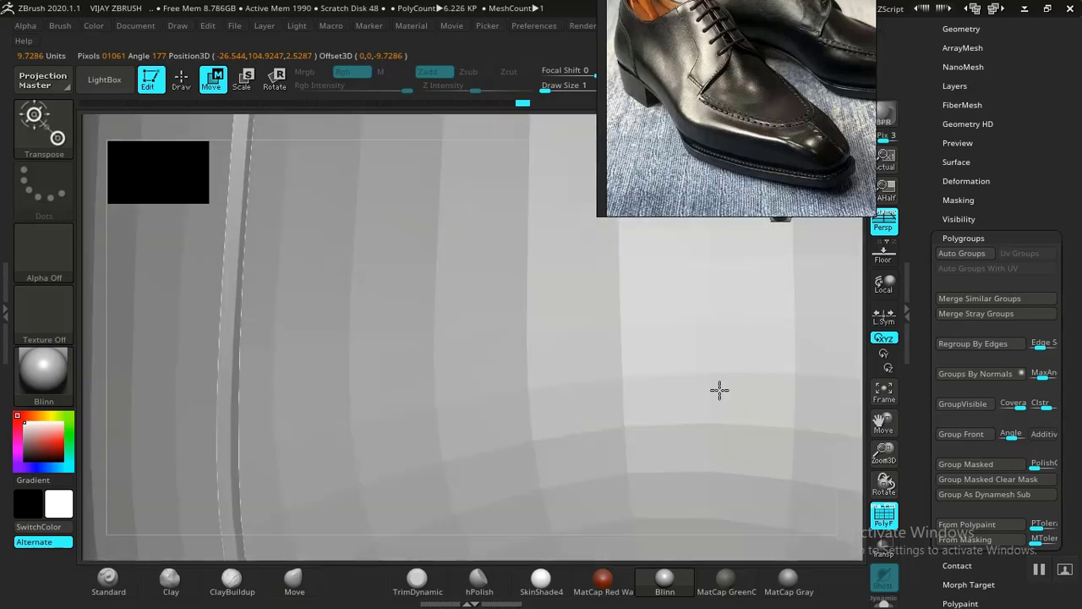
pyautogui.moveTo(883, 420); pyautogui.dragTo(789, 354)
pyautogui.moveTo(884, 420); pyautogui.dragTo(945, 414)
pyautogui.moveTo(882, 425); pyautogui.dragTo(840, 392)
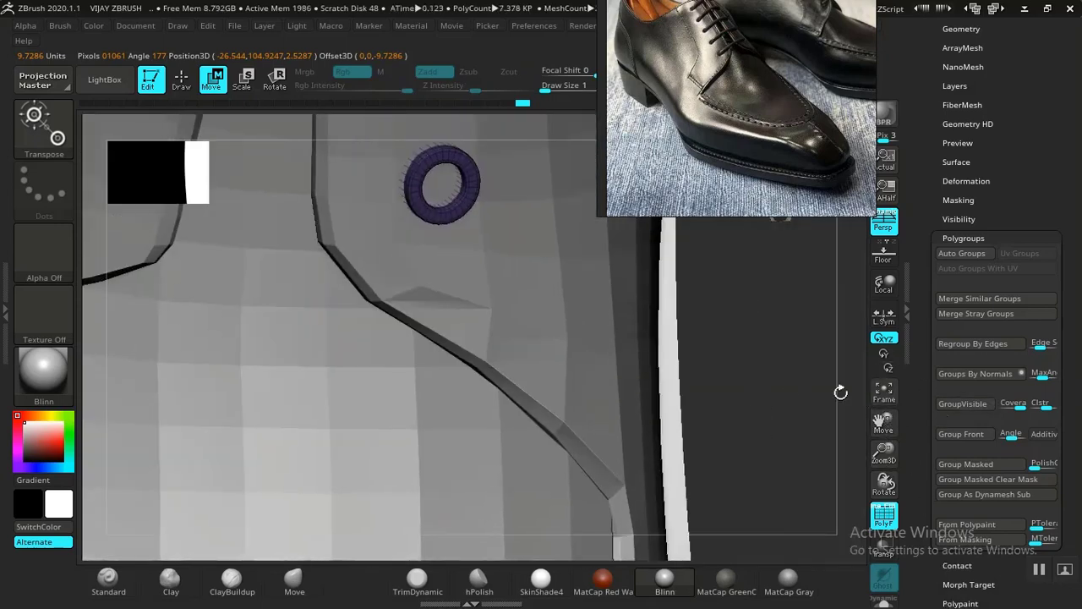
pyautogui.moveTo(888, 443); pyautogui.dragTo(876, 467)
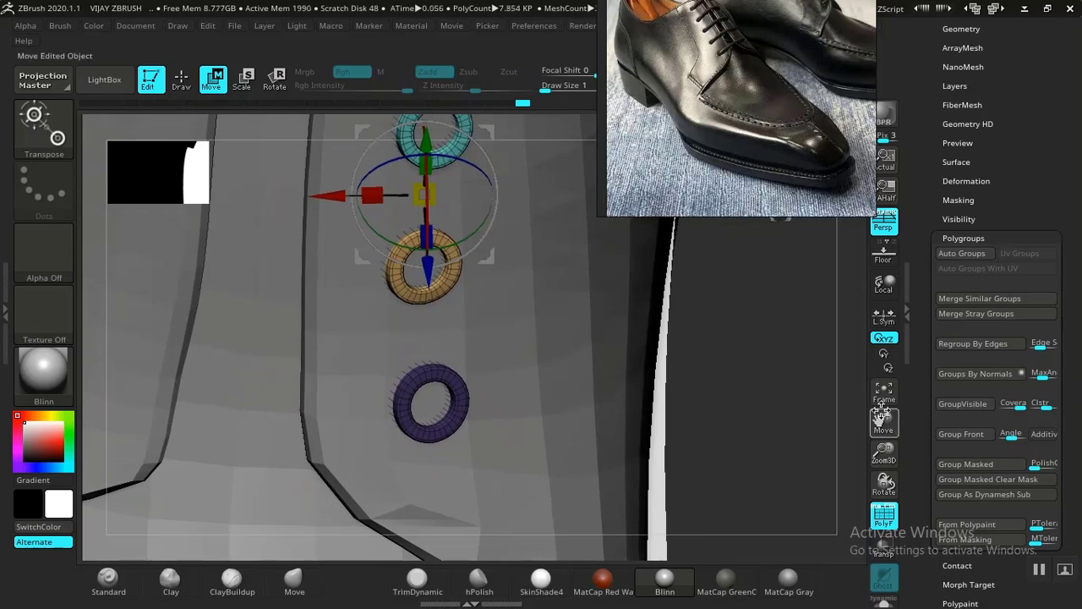
pyautogui.moveTo(884, 418); pyautogui.dragTo(866, 594)
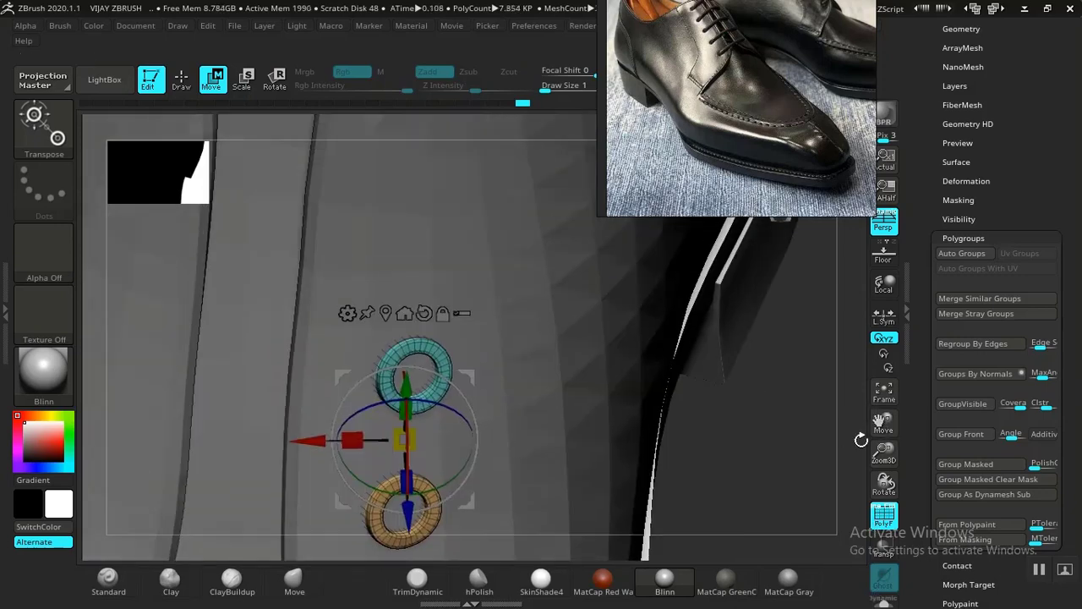
pyautogui.moveTo(885, 416); pyautogui.dragTo(867, 463)
pyautogui.moveTo(753, 467); pyautogui.dragTo(483, 184)
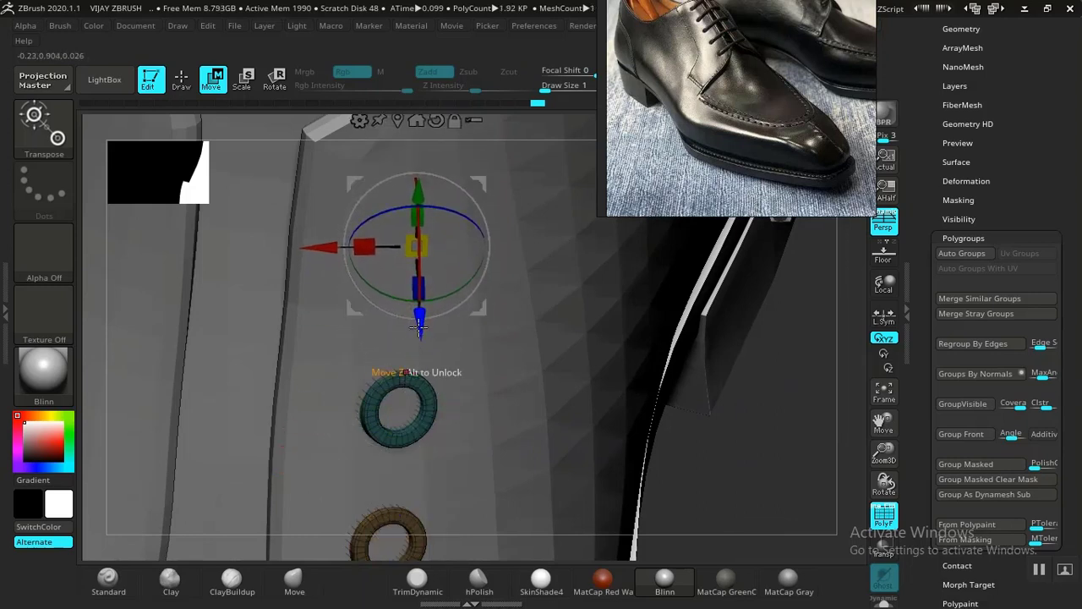
pyautogui.moveTo(420, 326)
pyautogui.mouseDown()
pyautogui.moveTo(421, 359)
pyautogui.moveTo(420, 334)
pyautogui.mouseUp()
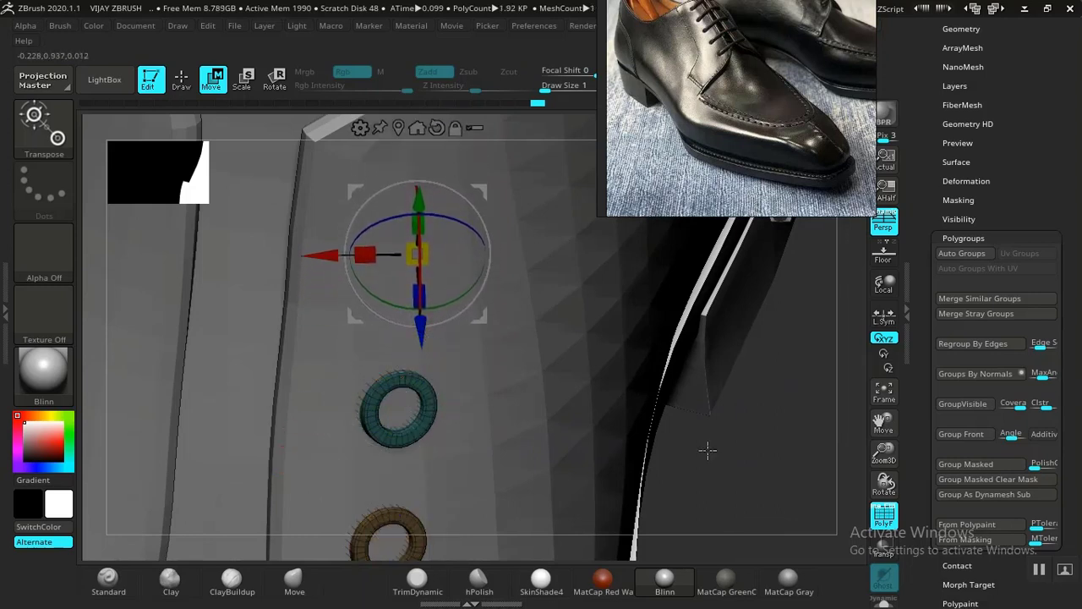
# Shift the two copied eyelets along the gizmo's Z axis and in the view plane, checking against the whole shoe
pyautogui.moveTo(708, 450); pyautogui.dragTo(621, 434)
pyautogui.press('f')
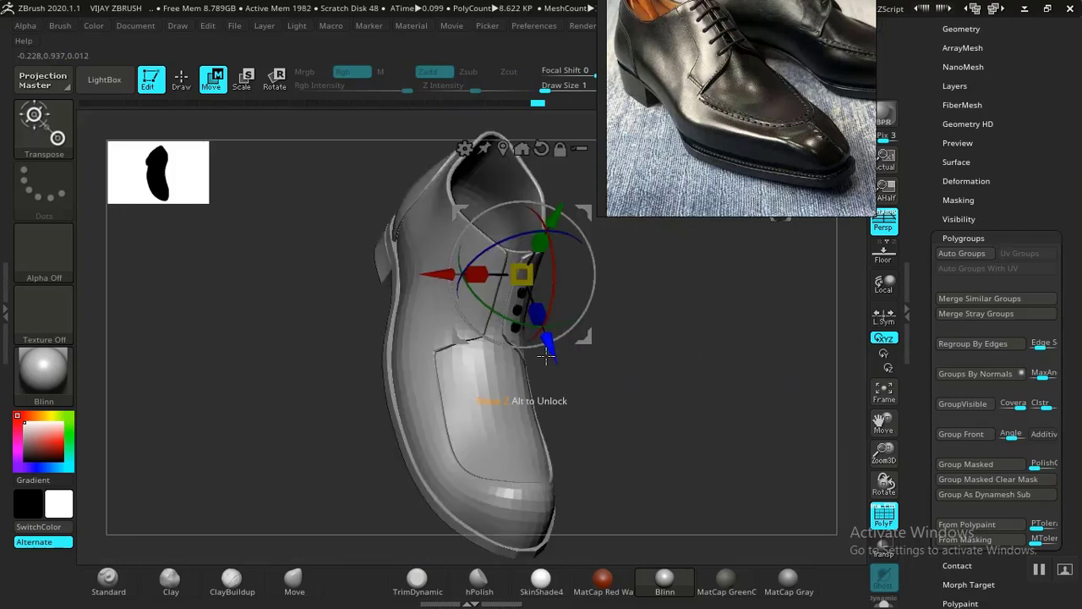
pyautogui.moveTo(550, 347); pyautogui.dragTo(555, 359)
pyautogui.moveTo(589, 222); pyautogui.dragTo(590, 208)
pyautogui.moveTo(700, 384); pyautogui.dragTo(650, 383)
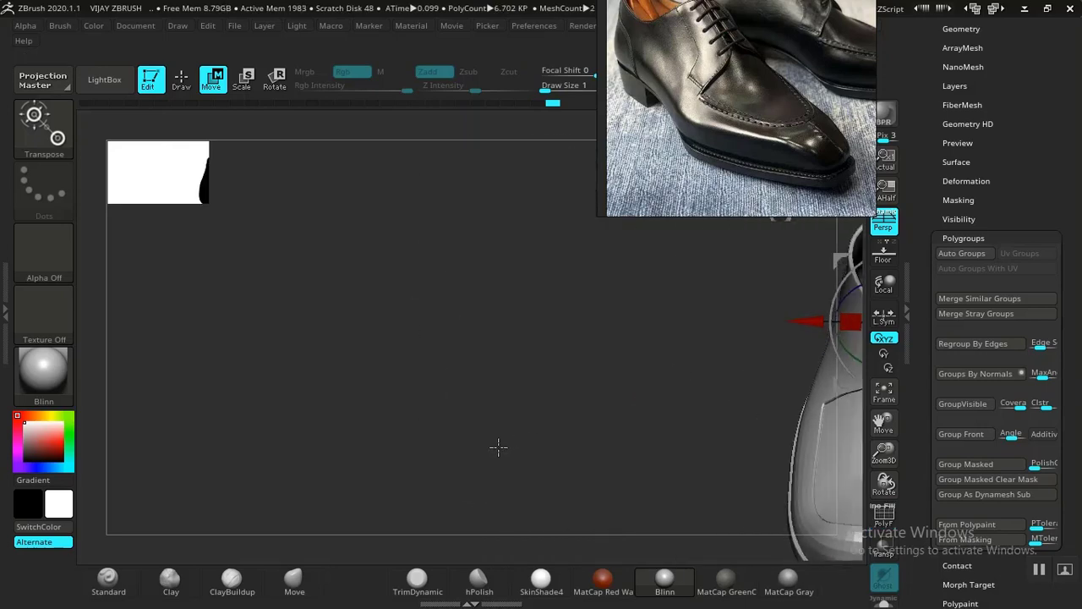
# Move the copied eyelet pair further out of the flap surface, working from a full view of the shoe
pyautogui.keyDown('alt'); pyautogui.moveTo(498, 448); pyautogui.dragTo(297, 388); pyautogui.keyUp('alt')
pyautogui.keyDown('alt'); pyautogui.moveTo(360, 417); pyautogui.dragTo(317, 394); pyautogui.keyUp('alt')
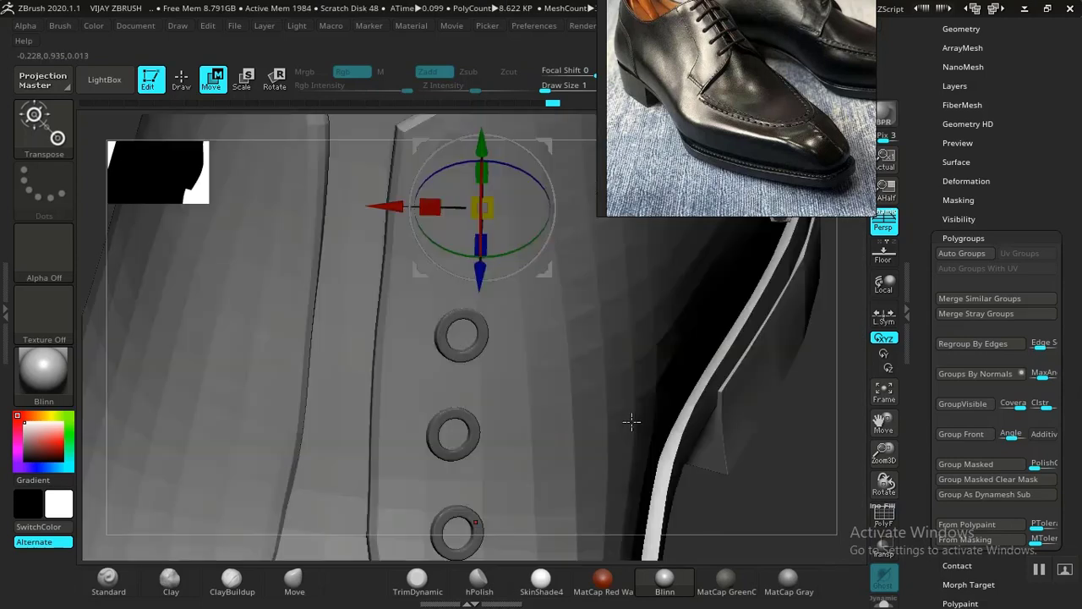
pyautogui.press('f')
pyautogui.press('f')
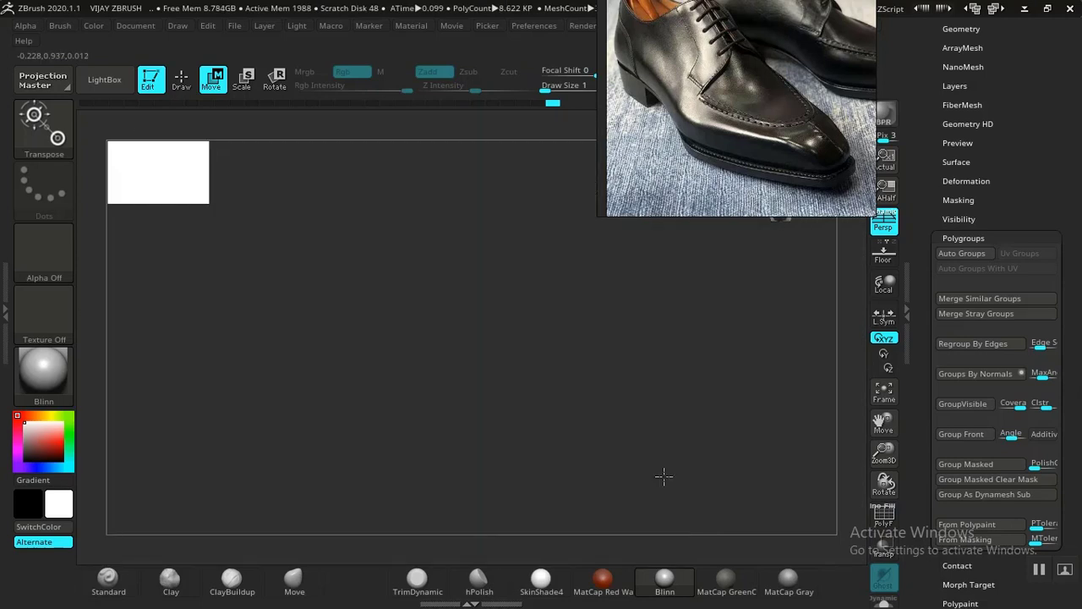
pyautogui.moveTo(529, 331); pyautogui.dragTo(538, 335)
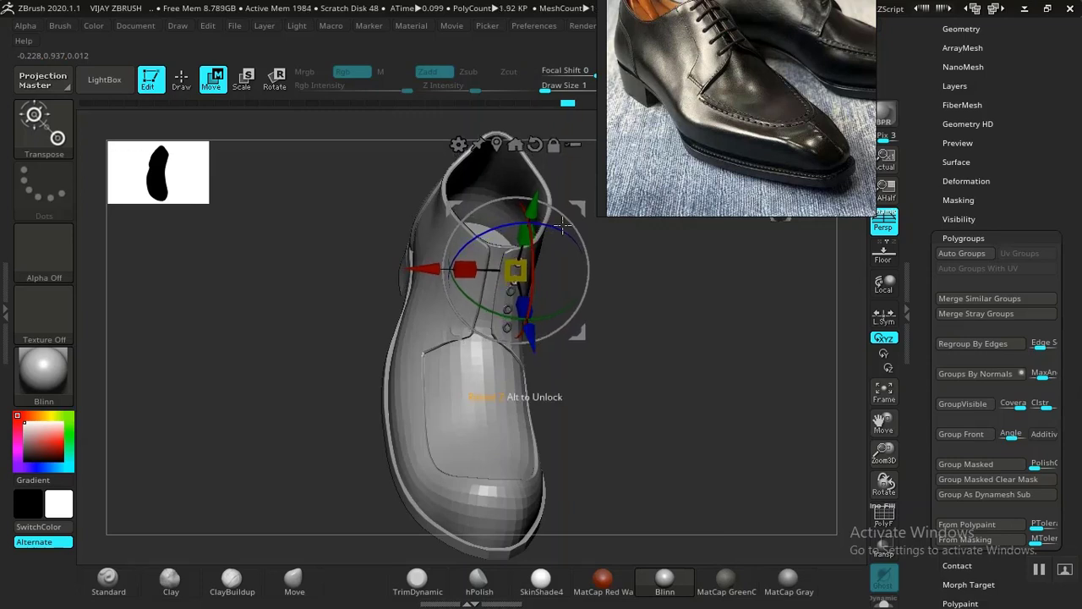
pyautogui.moveTo(583, 205); pyautogui.dragTo(584, 202)
# Nudge the copied eyelet pair in the view plane near the top of the lacing flap
pyautogui.keyDown('alt'); pyautogui.moveTo(635, 341); pyautogui.dragTo(655, 390); pyautogui.keyUp('alt')
pyautogui.keyDown('alt'); pyautogui.moveTo(679, 425); pyautogui.dragTo(664, 511); pyautogui.keyUp('alt')
pyautogui.press('q')
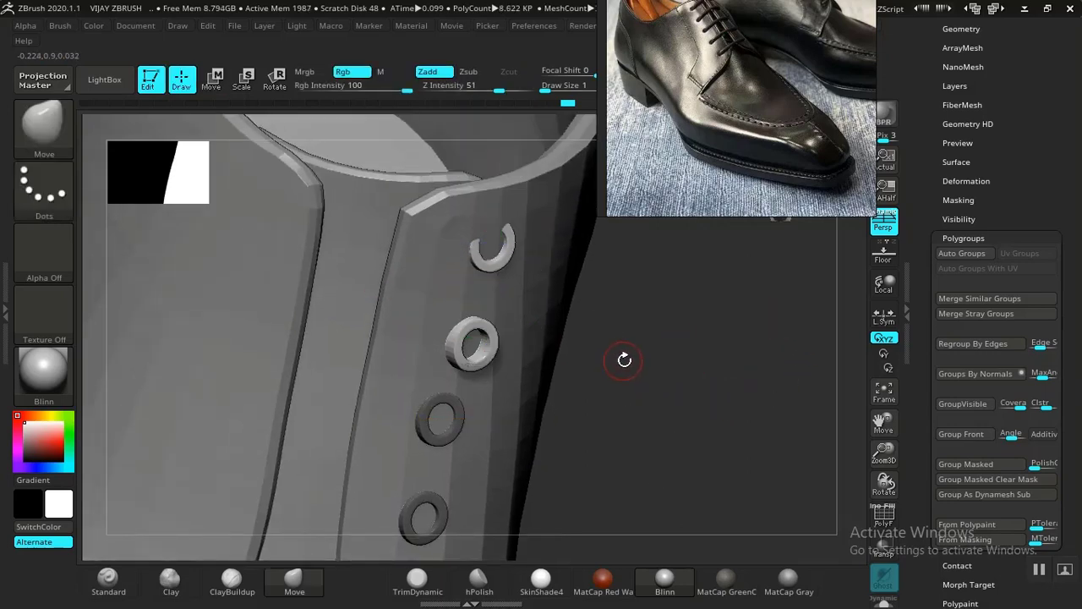
pyautogui.press('w')
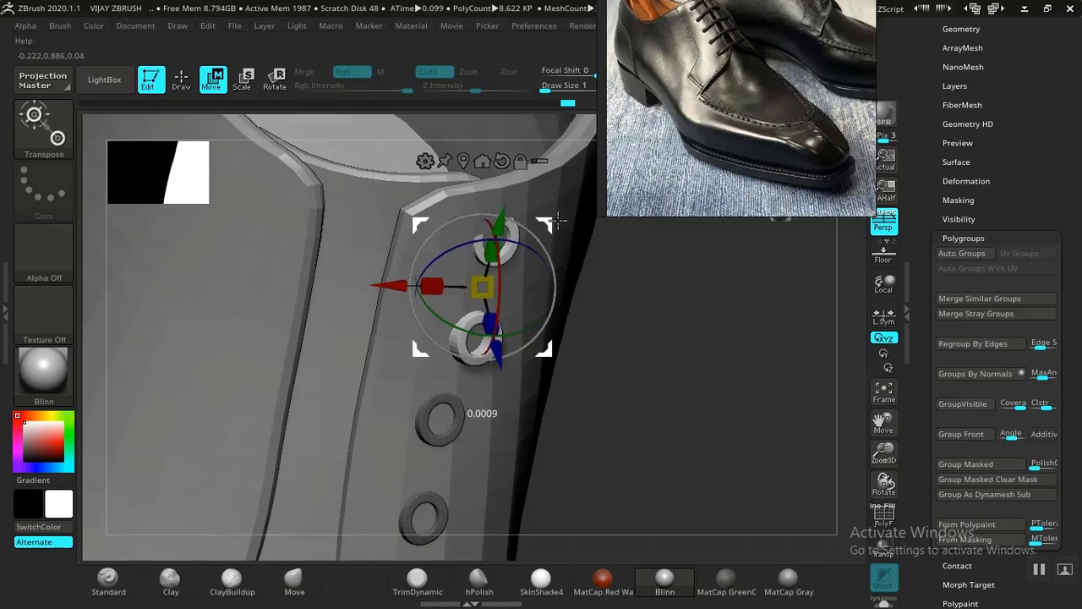
pyautogui.moveTo(554, 222); pyautogui.dragTo(550, 221)
# Shift the copied eyelet pair toward the flap's front edge to line it up with the lower eyelets
pyautogui.moveTo(686, 419); pyautogui.dragTo(756, 391)
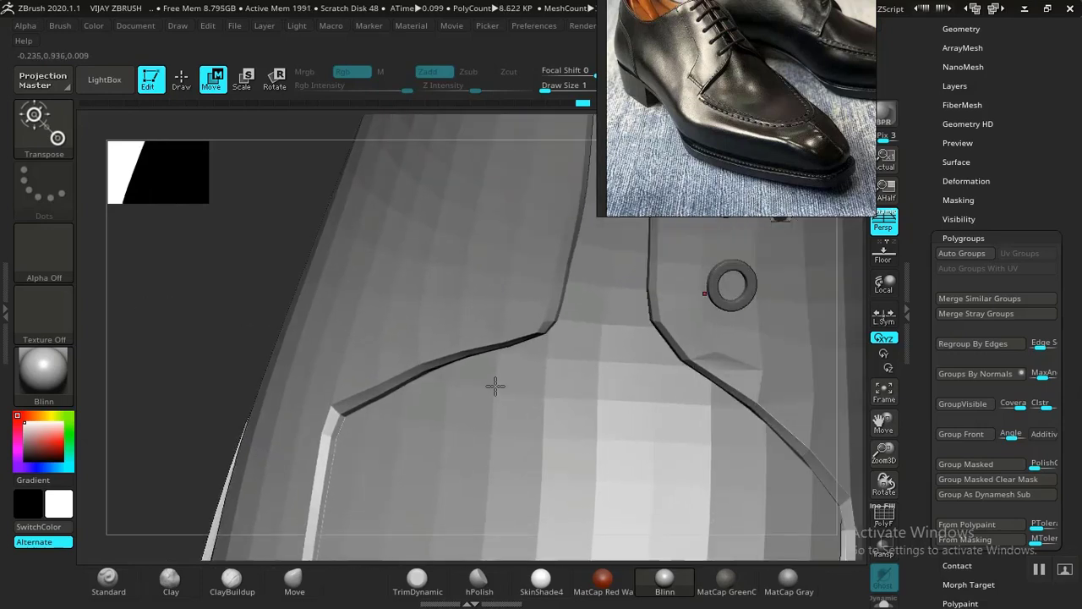
pyautogui.keyDown('alt'); pyautogui.moveTo(226, 331); pyautogui.dragTo(77, 438); pyautogui.keyUp('alt')
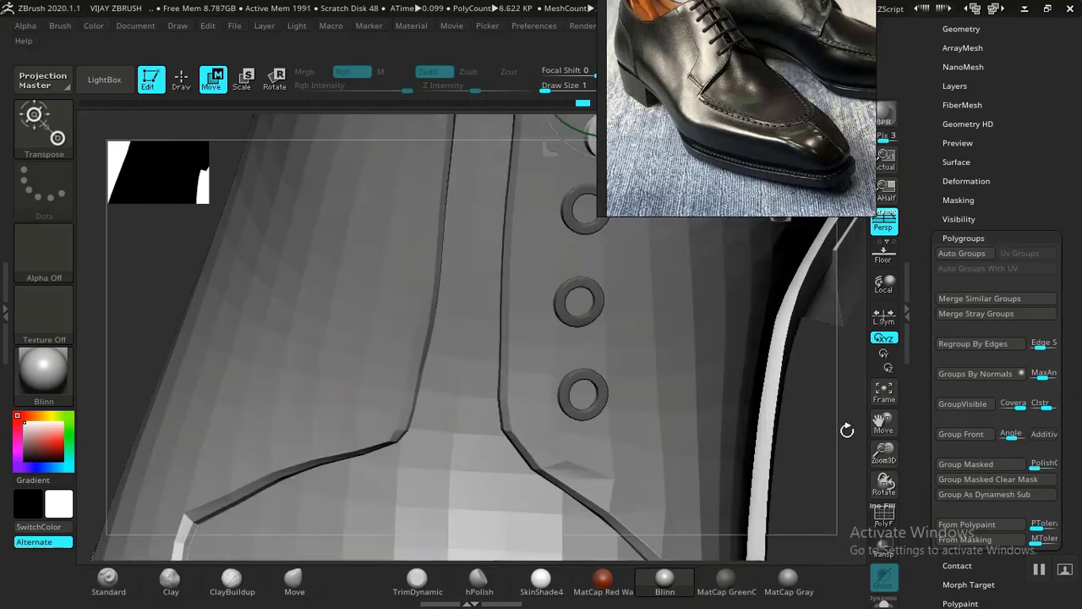
pyautogui.keyDown('alt'); pyautogui.moveTo(829, 427); pyautogui.dragTo(574, 583); pyautogui.keyUp('alt')
pyautogui.moveTo(744, 445)
pyautogui.keyDown('alt'); pyautogui.mouseDown()
pyautogui.moveTo(691, 519)
pyautogui.moveTo(655, 541)
pyautogui.mouseUp(); pyautogui.keyUp('alt')
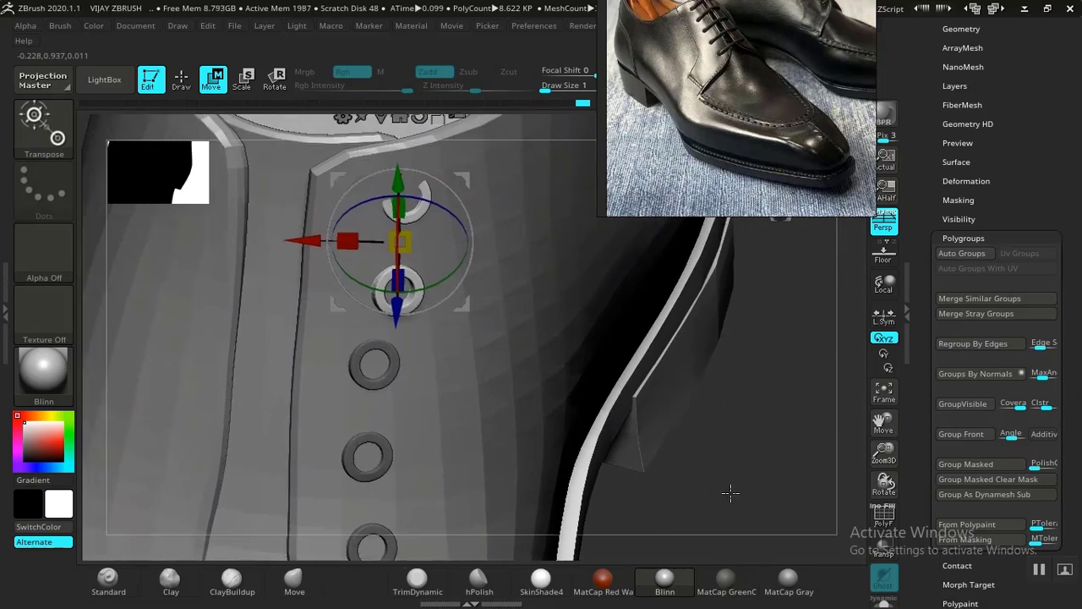
pyautogui.keyDown('alt'); pyautogui.moveTo(730, 493); pyautogui.dragTo(713, 501); pyautogui.keyUp('alt')
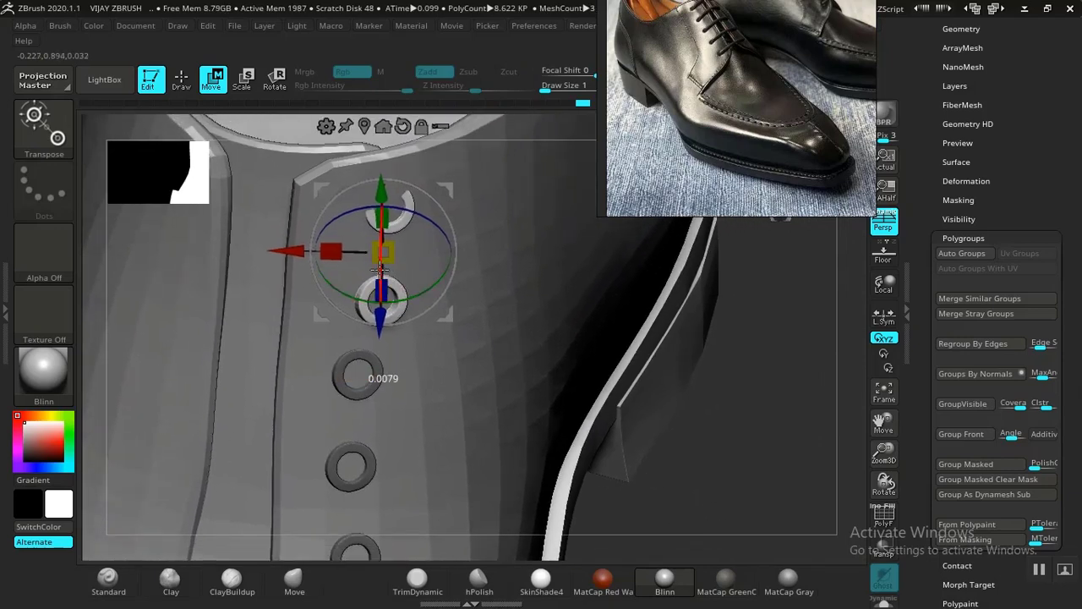
pyautogui.moveTo(379, 273); pyautogui.dragTo(379, 276)
pyautogui.moveTo(450, 185); pyautogui.dragTo(434, 191)
pyautogui.moveTo(364, 284); pyautogui.dragTo(365, 279)
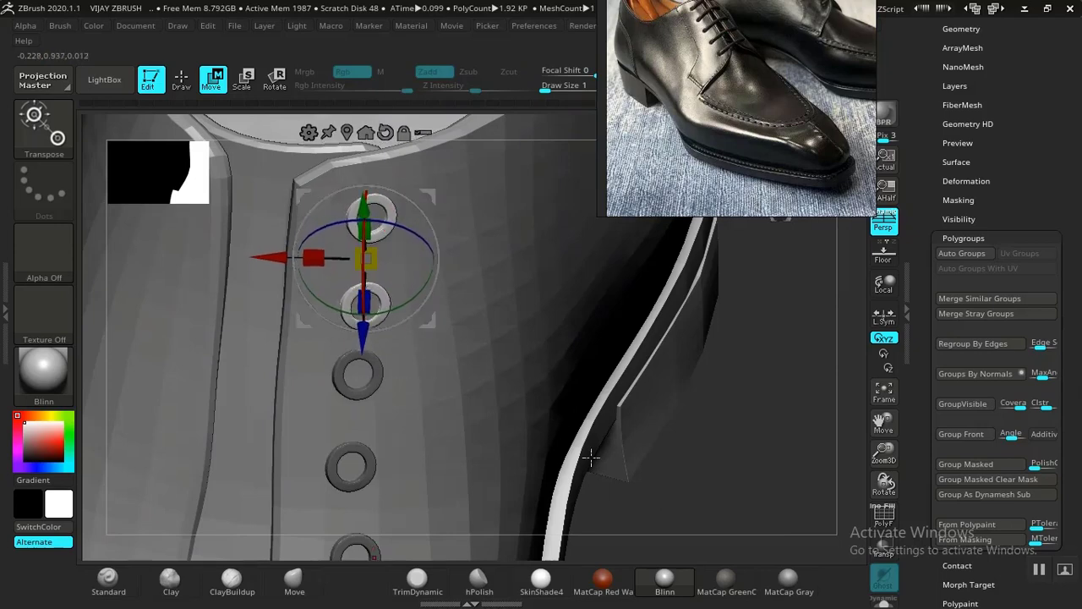
# Fine-tune the copied eyelet pair's placement on the curved flap from an angled side view
pyautogui.moveTo(674, 497); pyautogui.dragTo(714, 351)
pyautogui.moveTo(259, 402); pyautogui.dragTo(258, 410)
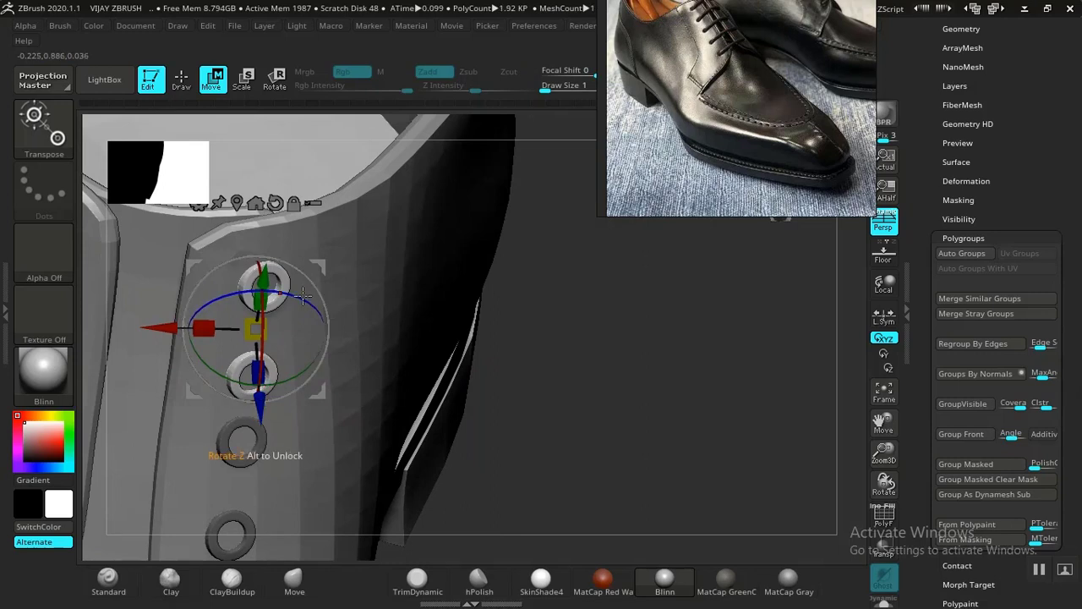
pyautogui.moveTo(272, 302); pyautogui.dragTo(272, 269)
pyautogui.moveTo(260, 405); pyautogui.dragTo(260, 403)
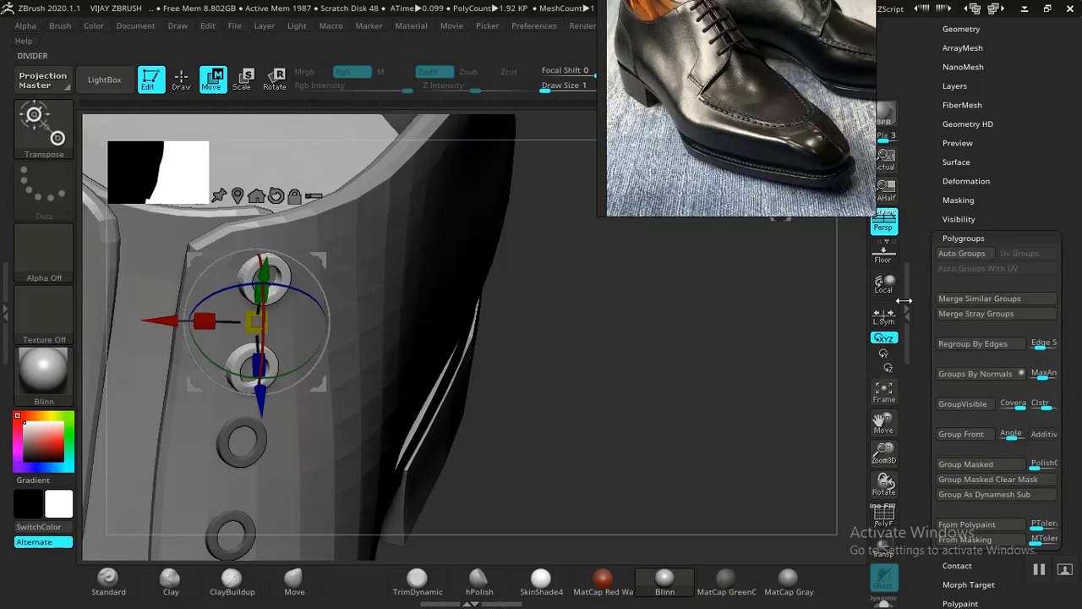
# Check the second eyelet from the top in isolation and clear the masking on the eyelet row
pyautogui.press('q')
pyautogui.keyDown('ctrl'); pyautogui.keyDown('shift'); pyautogui.click(251, 369); pyautogui.keyUp('shift'); pyautogui.keyUp('ctrl')
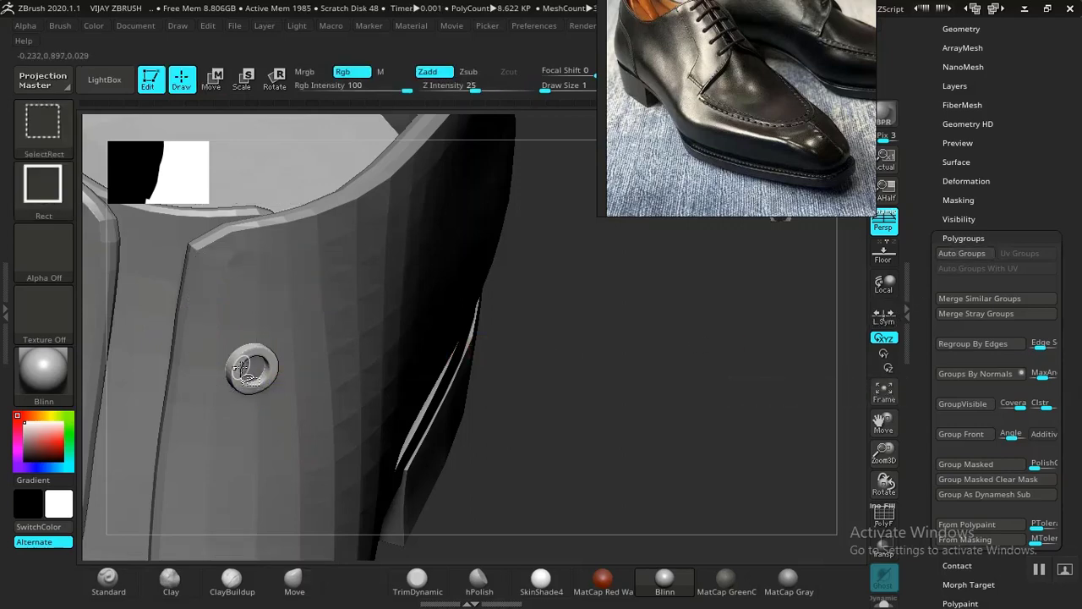
pyautogui.keyDown('ctrl'); pyautogui.keyDown('shift'); pyautogui.click(598, 426); pyautogui.keyUp('shift'); pyautogui.keyUp('ctrl')
pyautogui.press('w')
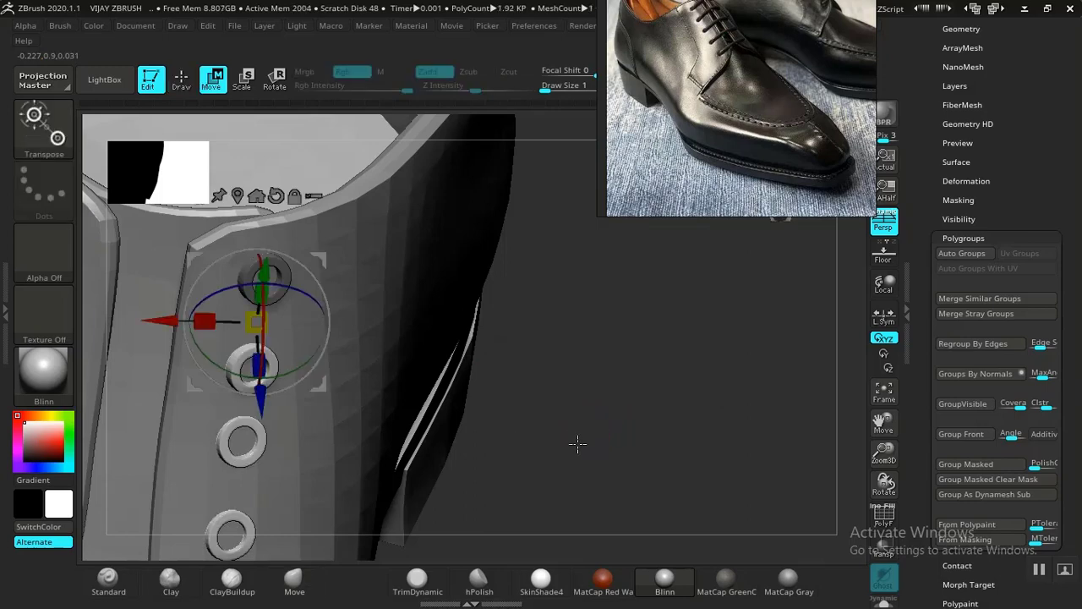
pyautogui.keyDown('ctrl'); pyautogui.click(592, 448); pyautogui.keyUp('ctrl')
pyautogui.keyDown('ctrl'); pyautogui.moveTo(572, 444); pyautogui.dragTo(600, 453); pyautogui.keyUp('ctrl')
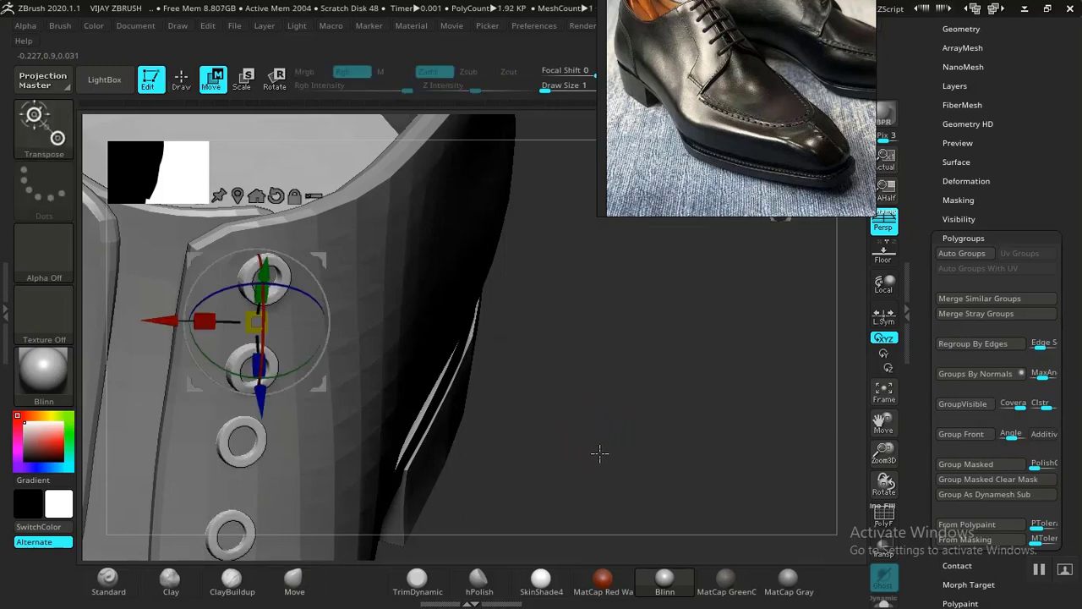
# Mask all eyelets except the second from the top and move it along Z toward the flap surface
pyautogui.press('q')
pyautogui.press('b')
pyautogui.press('m')
pyautogui.press('v')
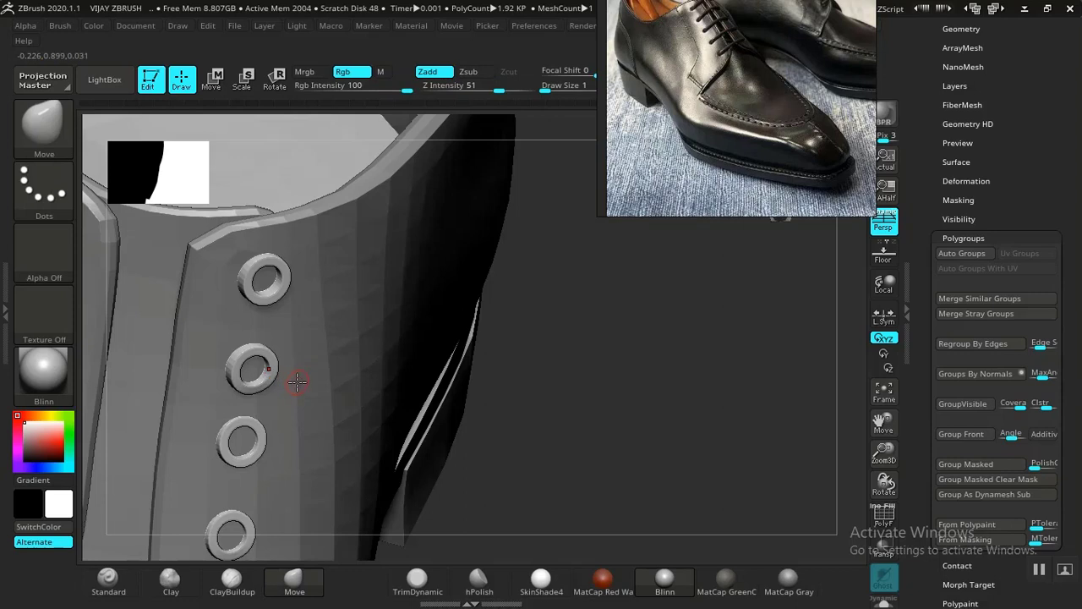
pyautogui.press('w')
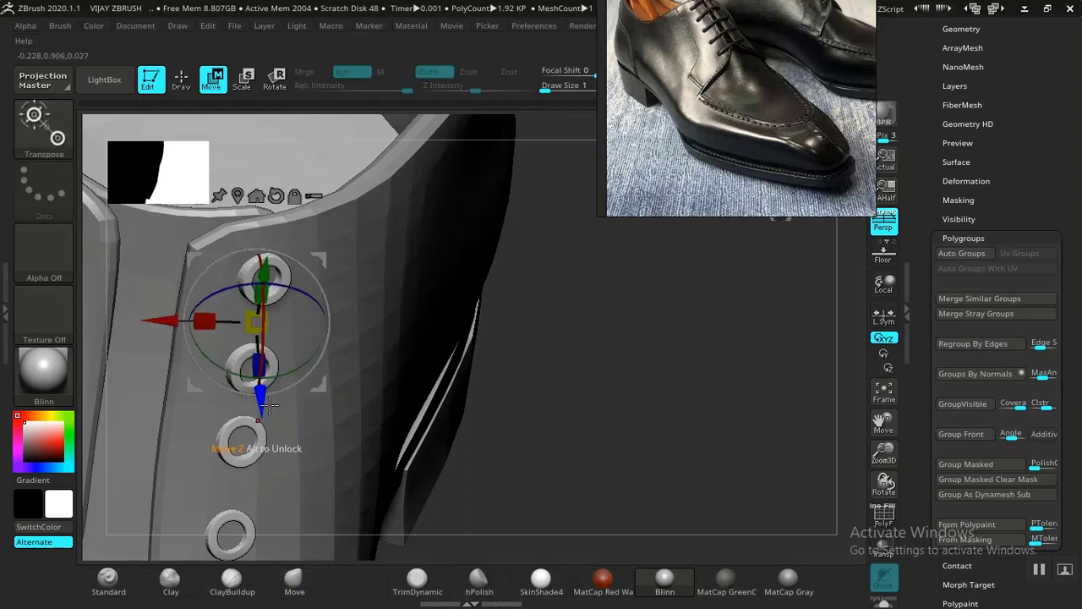
pyautogui.click(251, 446)
pyautogui.click(275, 359)
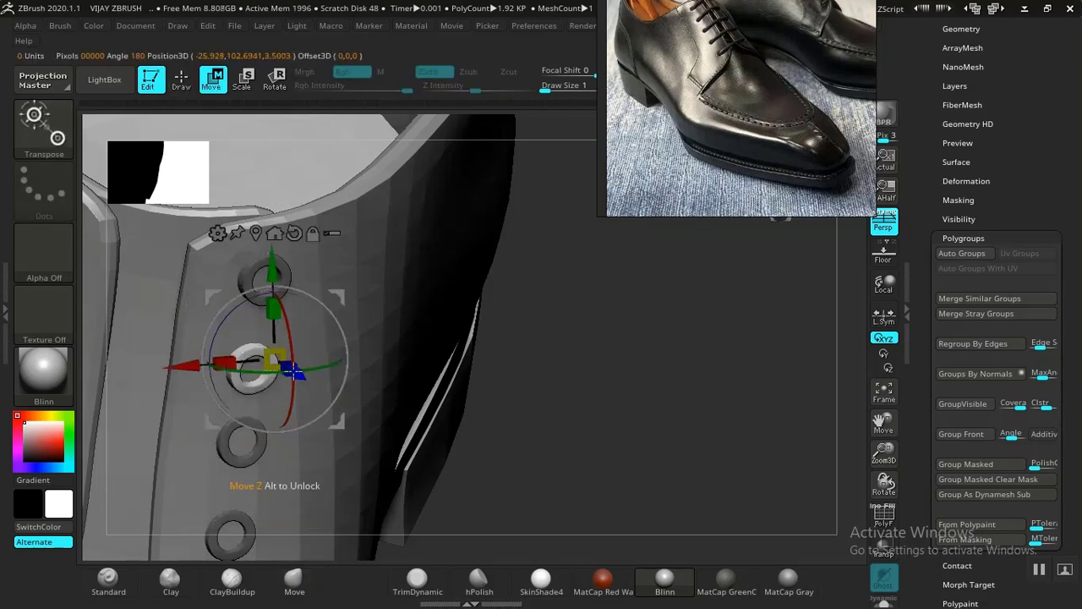
pyautogui.moveTo(255, 372); pyautogui.dragTo(245, 372)
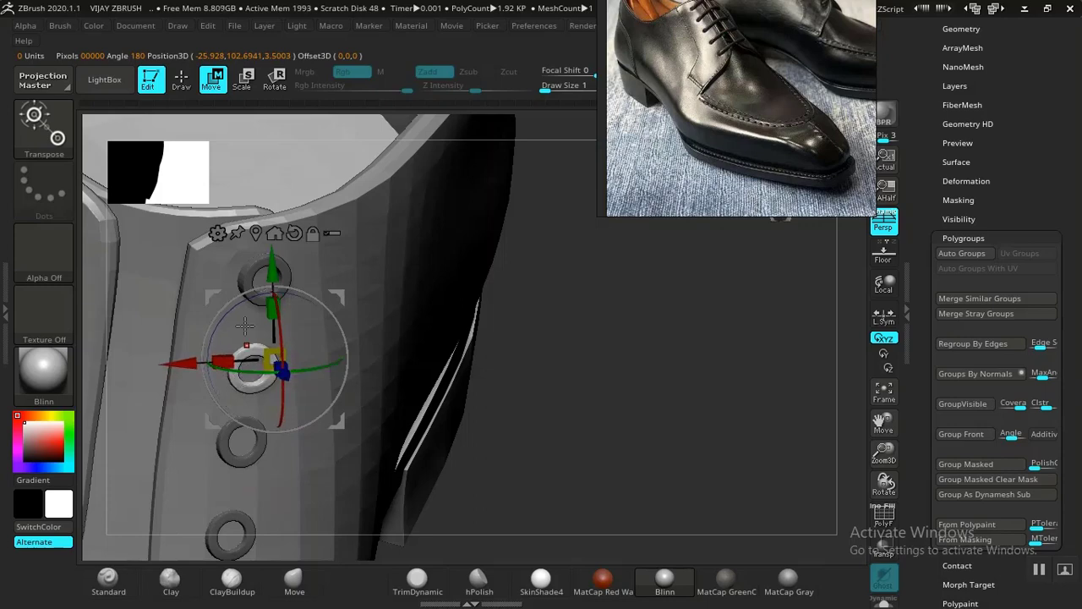
# Mask all eyelets except the top one, centre the gizmo on it, and turn and nudge it to sit on the flap
pyautogui.click(263, 284)
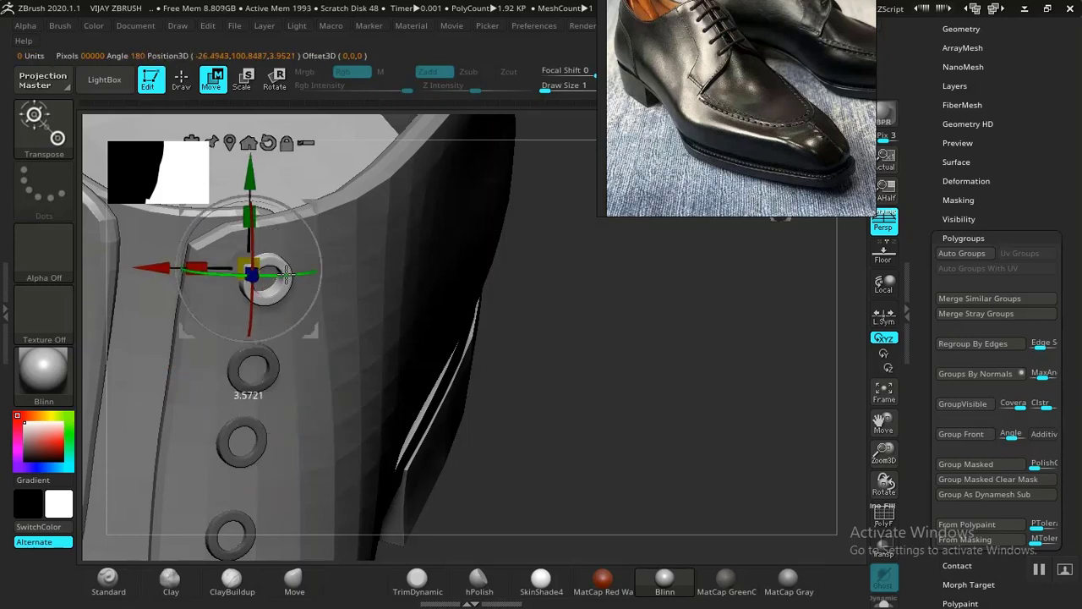
pyautogui.click(229, 142)
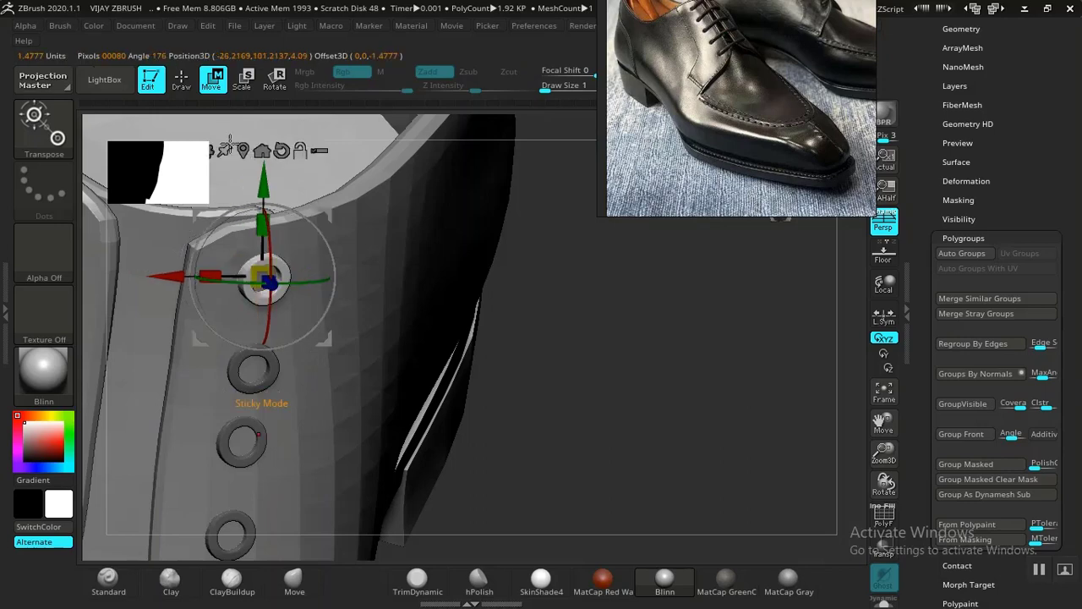
pyautogui.moveTo(269, 283); pyautogui.dragTo(293, 283)
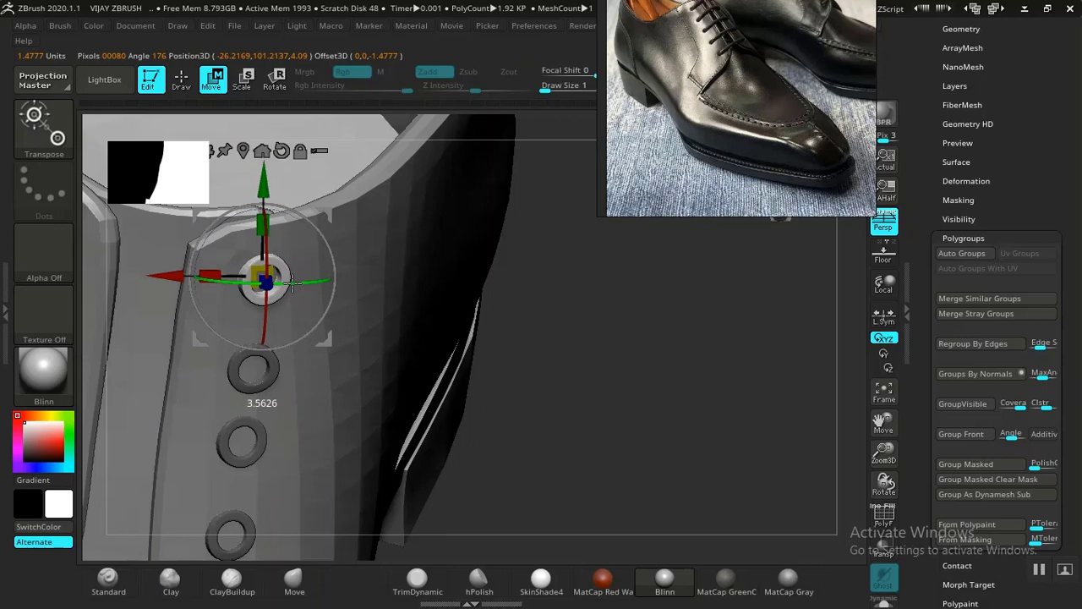
pyautogui.moveTo(332, 212); pyautogui.dragTo(328, 214)
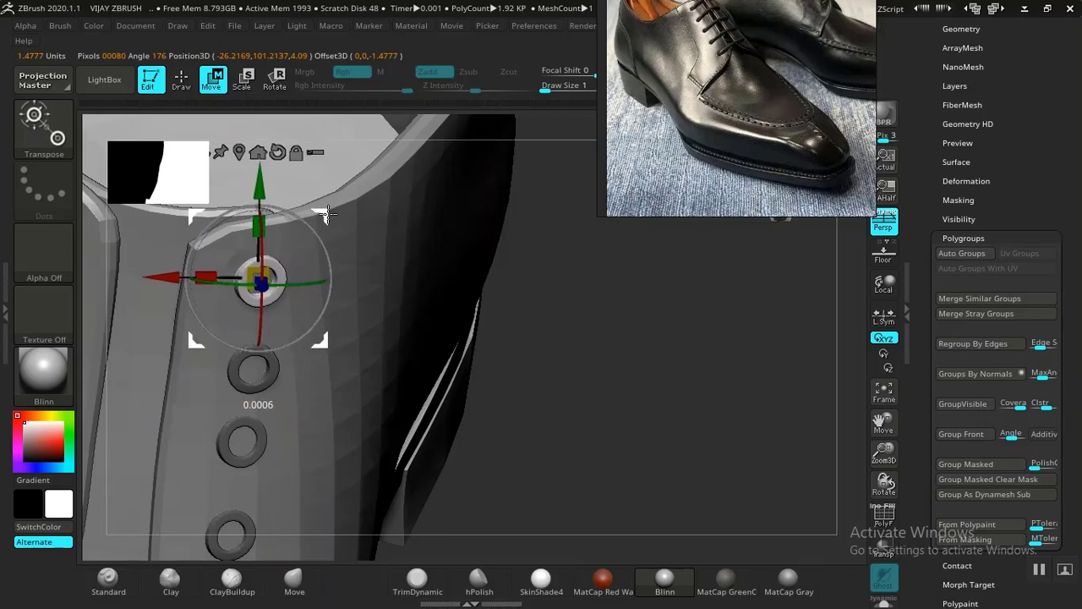
# Fine-tune the top eyelet's height and depth on the flap so it lines up with the eyelets below
pyautogui.keyDown('alt'); pyautogui.moveTo(582, 383); pyautogui.dragTo(625, 246); pyautogui.keyUp('alt')
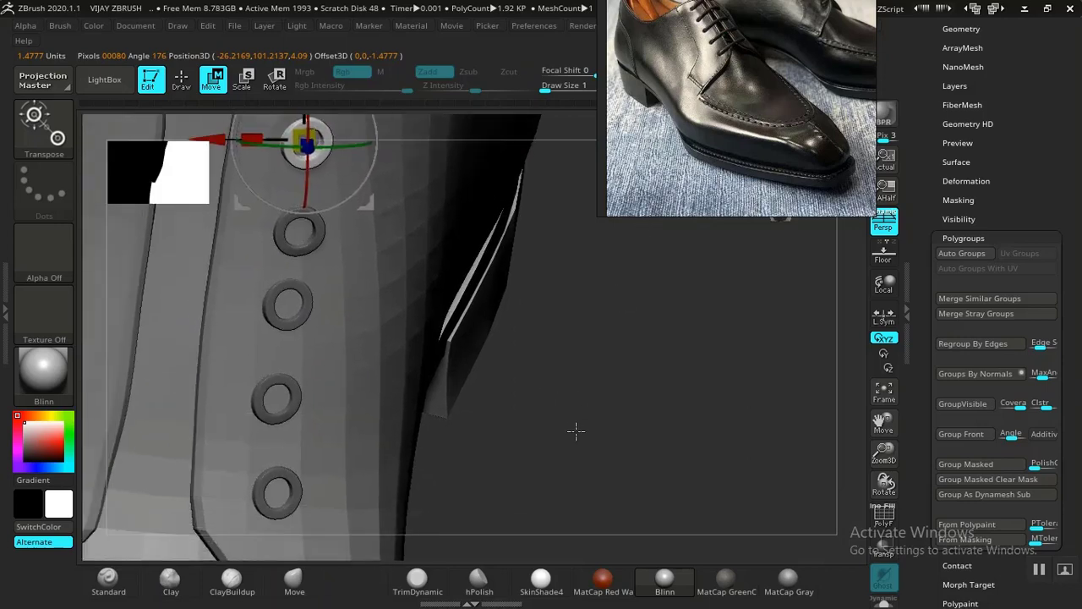
pyautogui.moveTo(575, 431); pyautogui.dragTo(260, 359)
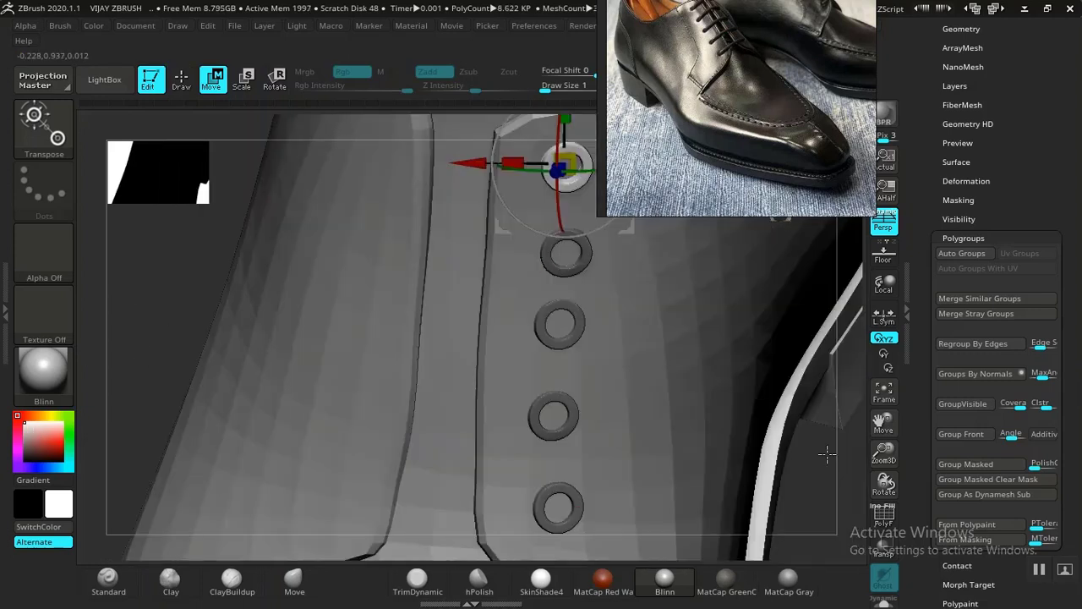
pyautogui.keyDown('alt'); pyautogui.moveTo(788, 475); pyautogui.dragTo(739, 449); pyautogui.keyUp('alt')
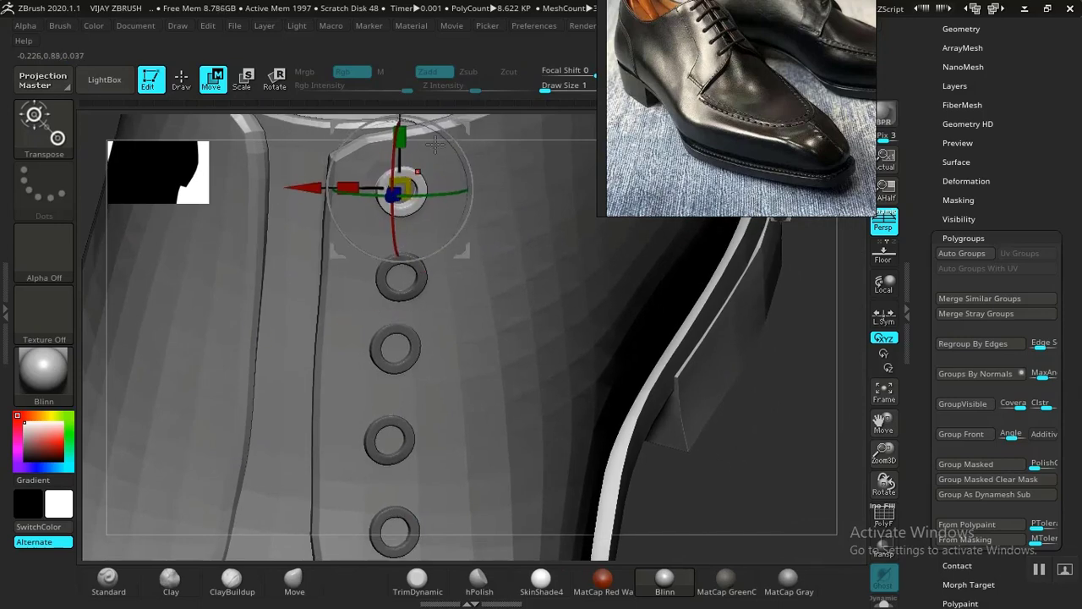
pyautogui.moveTo(463, 122); pyautogui.dragTo(466, 112)
pyautogui.keyDown('alt'); pyautogui.moveTo(754, 477); pyautogui.dragTo(738, 522); pyautogui.keyUp('alt')
pyautogui.moveTo(385, 135); pyautogui.dragTo(386, 131)
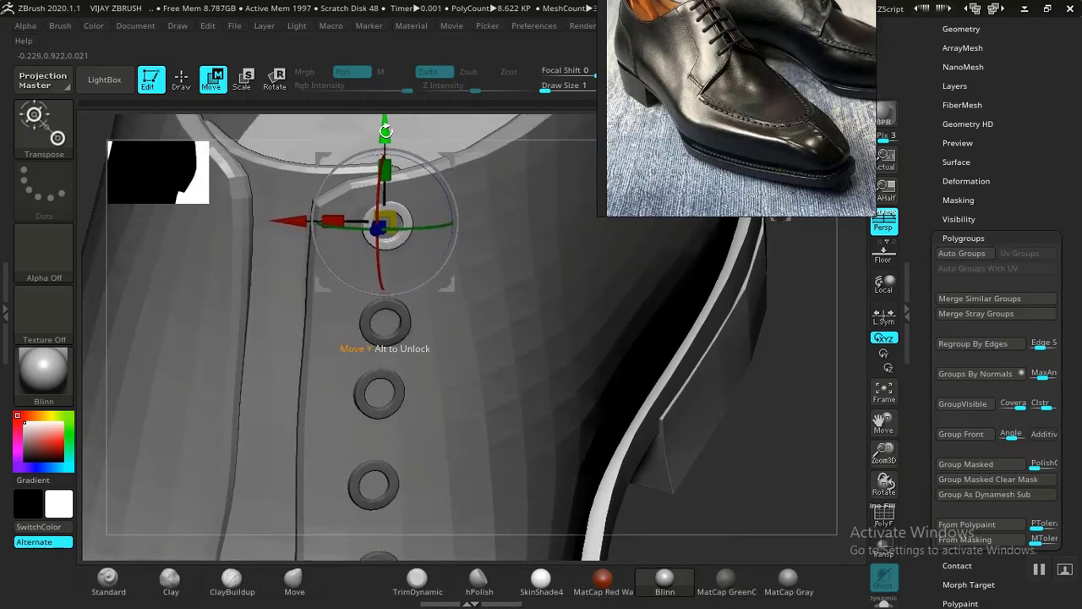
pyautogui.moveTo(379, 188); pyautogui.dragTo(378, 195)
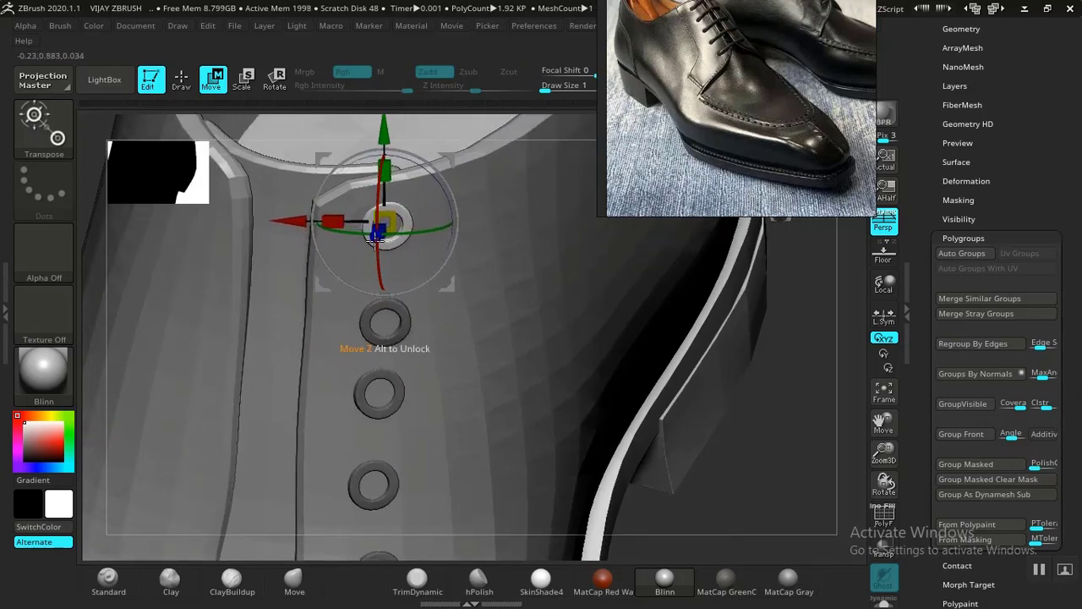
# Isolate the second eyelet from the top, centre the gizmo with reset orientation, and move the eyelet into even spacing with its neighbours
pyautogui.keyDown('alt'); pyautogui.click(405, 337); pyautogui.keyUp('alt')
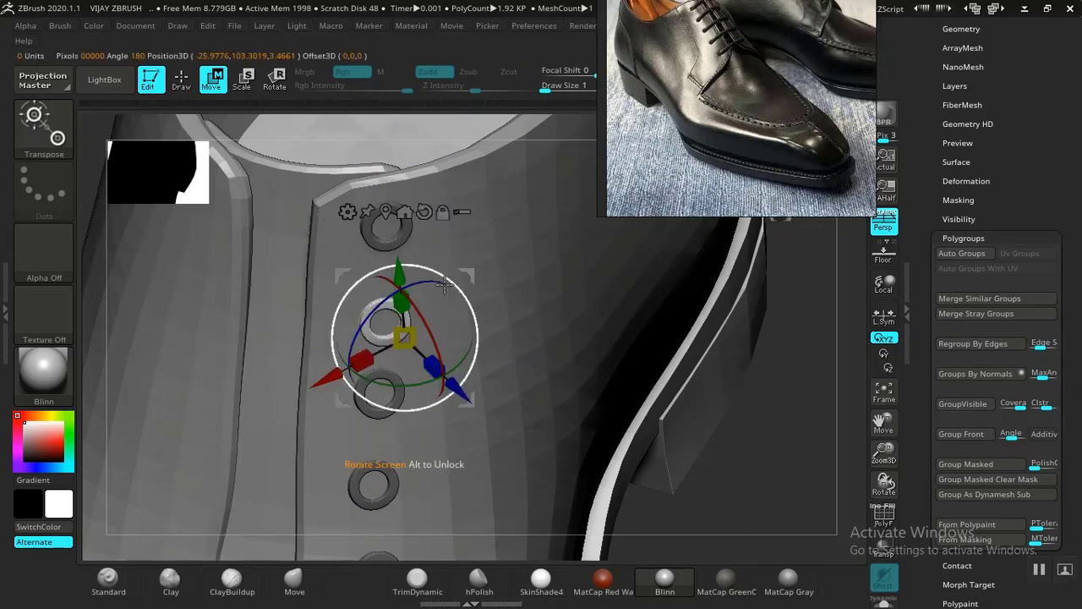
pyautogui.keyDown('alt'); pyautogui.click(385, 211); pyautogui.keyUp('alt')
pyautogui.keyDown('alt'); pyautogui.click(404, 194); pyautogui.keyUp('alt')
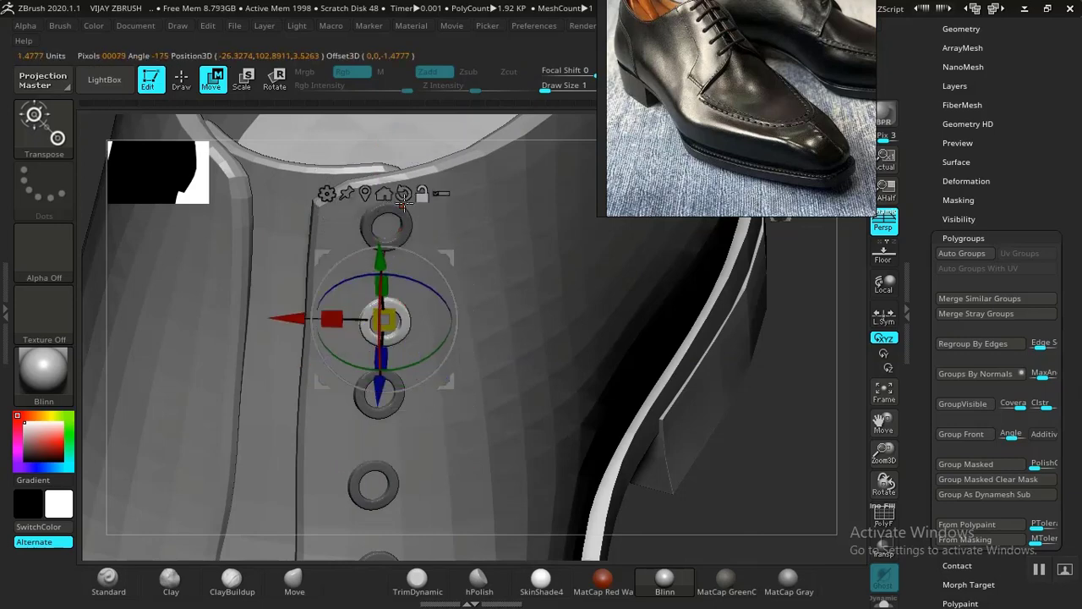
pyautogui.moveTo(383, 255); pyautogui.dragTo(382, 241)
pyautogui.moveTo(383, 370); pyautogui.dragTo(382, 363)
pyautogui.moveTo(446, 237); pyautogui.dragTo(443, 245)
# Check the spacing of the eyelet row and clear its masking
pyautogui.keyDown('alt'); pyautogui.moveTo(732, 433); pyautogui.dragTo(738, 300); pyautogui.keyUp('alt')
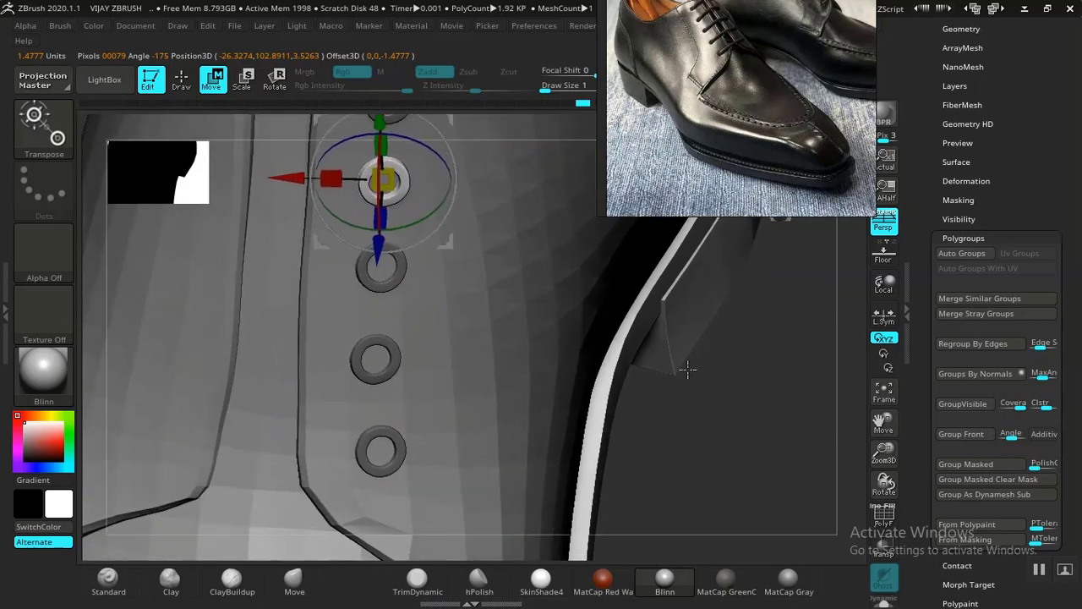
pyautogui.keyDown('alt'); pyautogui.moveTo(734, 388); pyautogui.dragTo(741, 460); pyautogui.keyUp('alt')
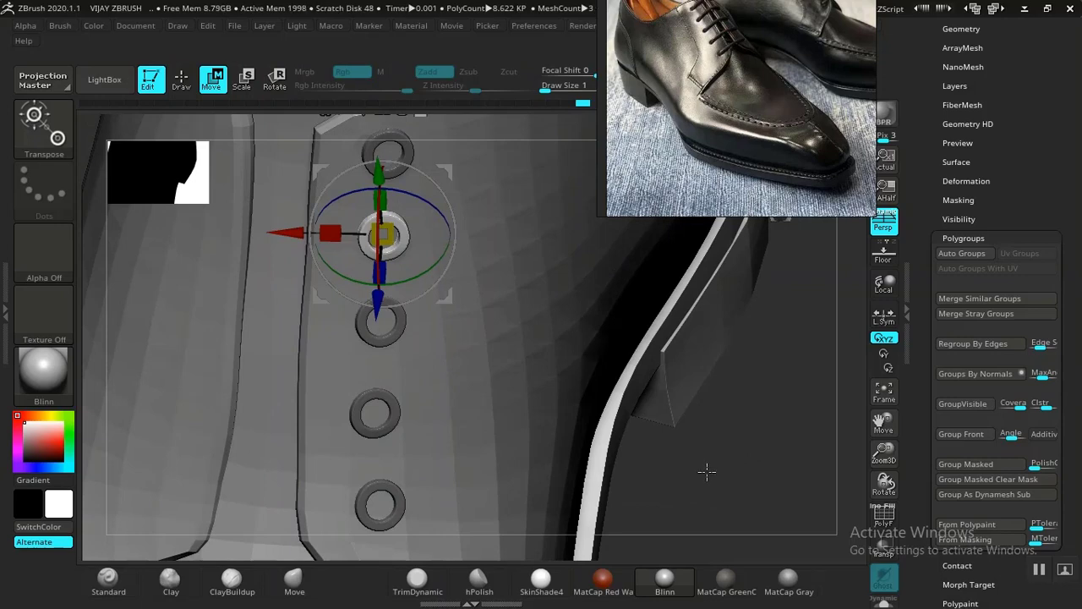
pyautogui.press('q')
pyautogui.moveTo(738, 475)
pyautogui.keyDown('ctrl'); pyautogui.mouseDown()
pyautogui.moveTo(736, 490)
pyautogui.moveTo(744, 462)
pyautogui.moveTo(749, 526)
pyautogui.moveTo(771, 440)
pyautogui.mouseUp(); pyautogui.keyUp('ctrl')
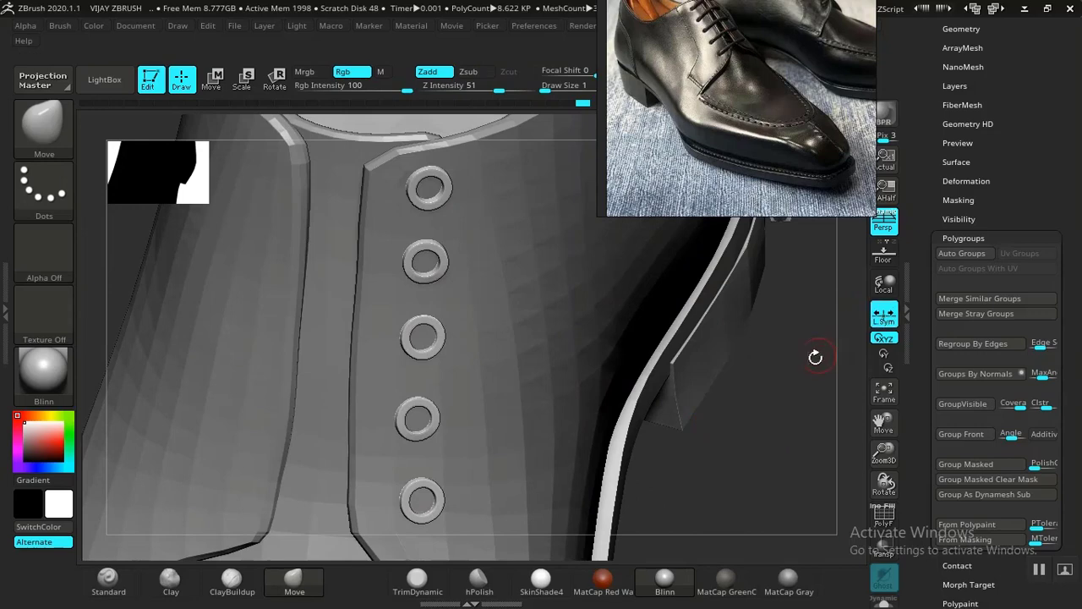
# Try Mirror And Weld on the eyelet row and undo it
pyautogui.scroll(-5, 953, 228)
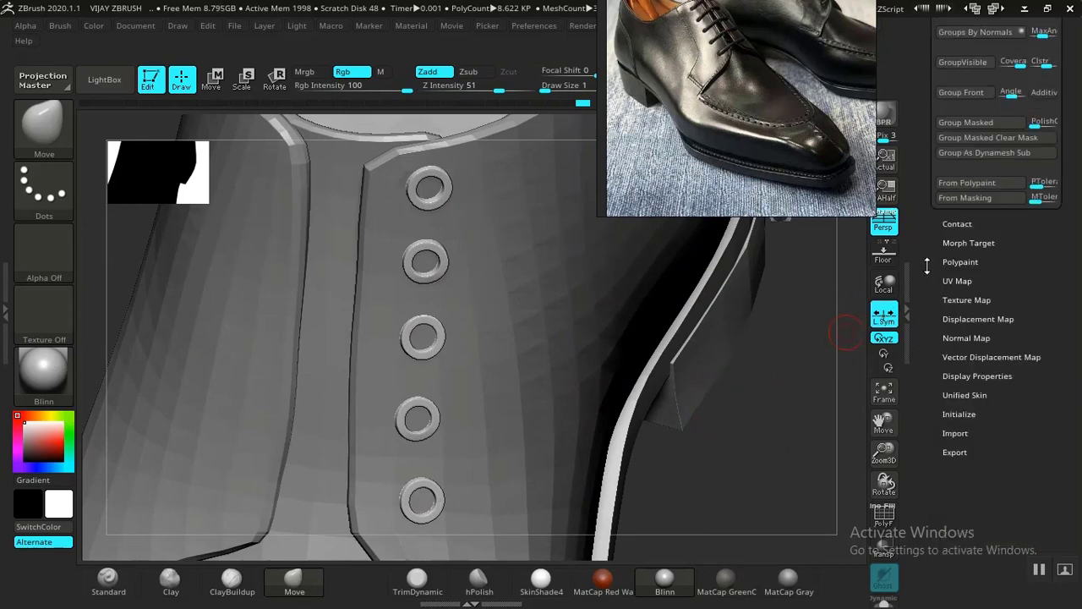
pyautogui.scroll(5, 934, 270)
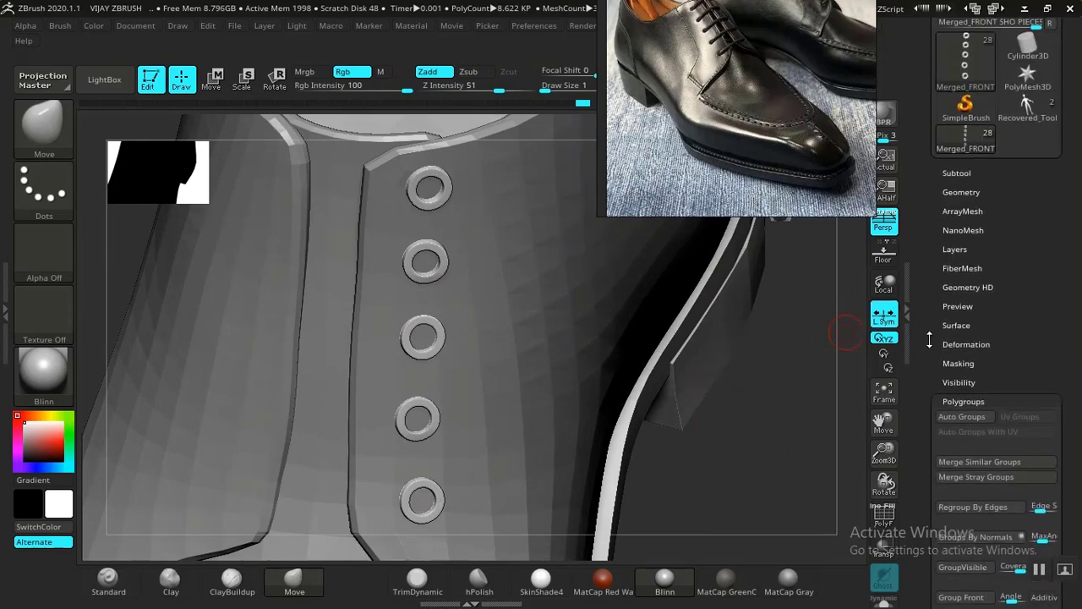
pyautogui.click(961, 193)
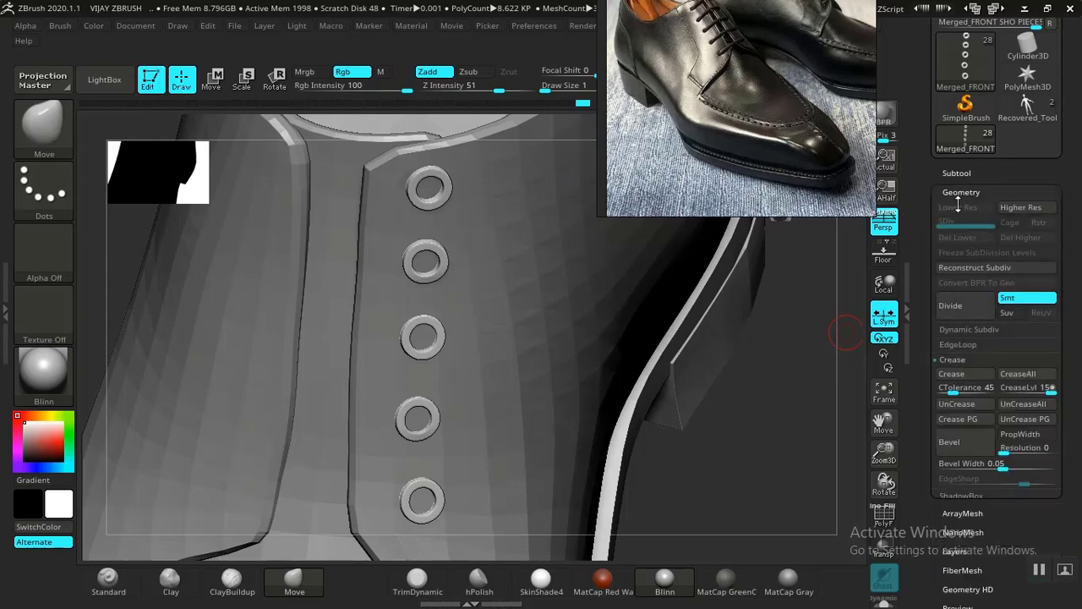
pyautogui.scroll(-5, 915, 310)
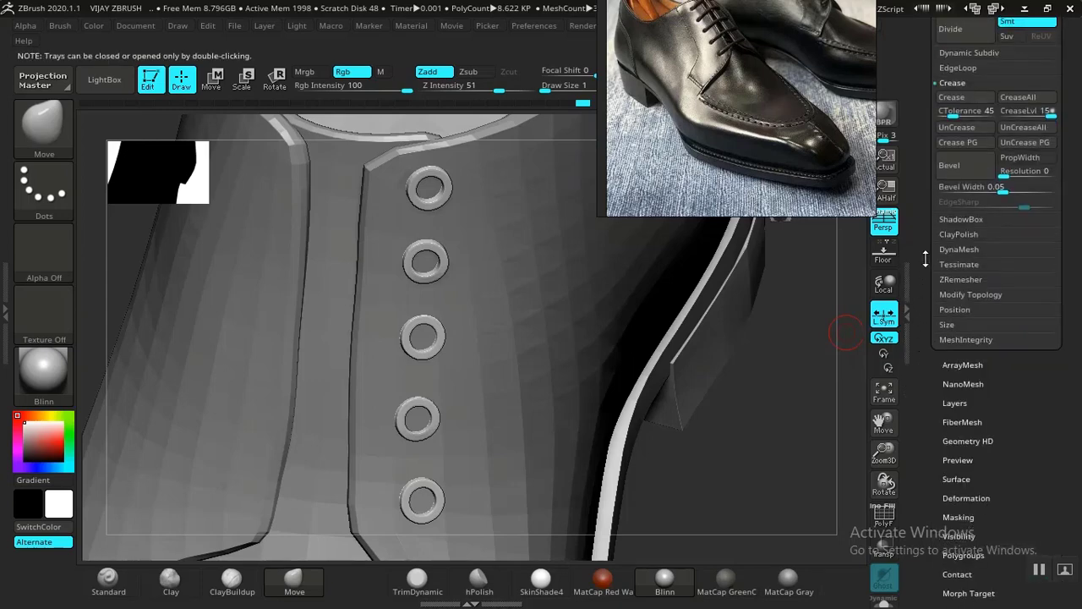
pyautogui.click(962, 292)
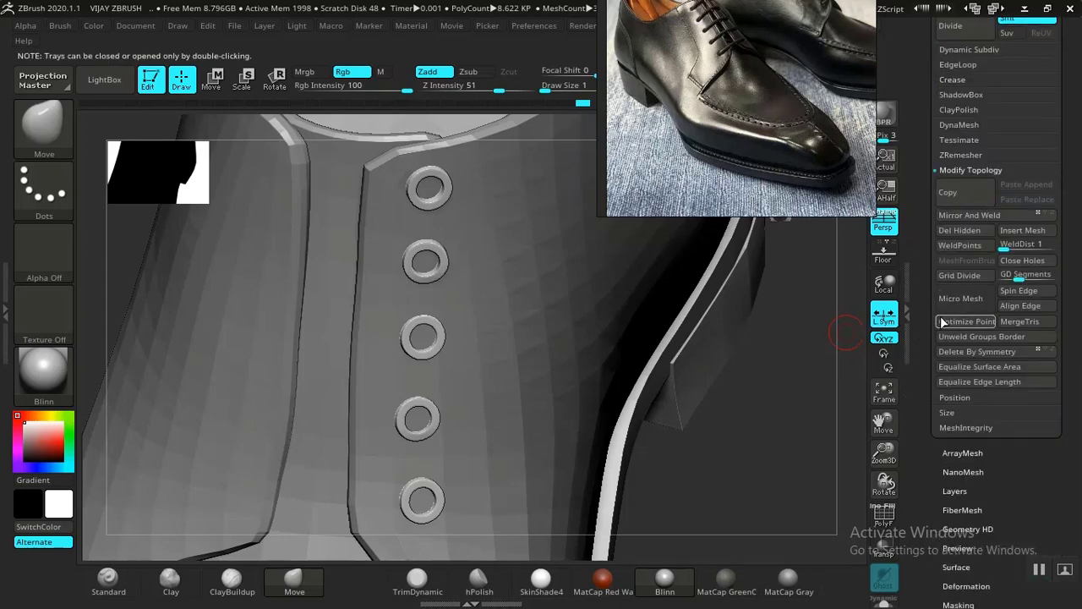
pyautogui.click(975, 231)
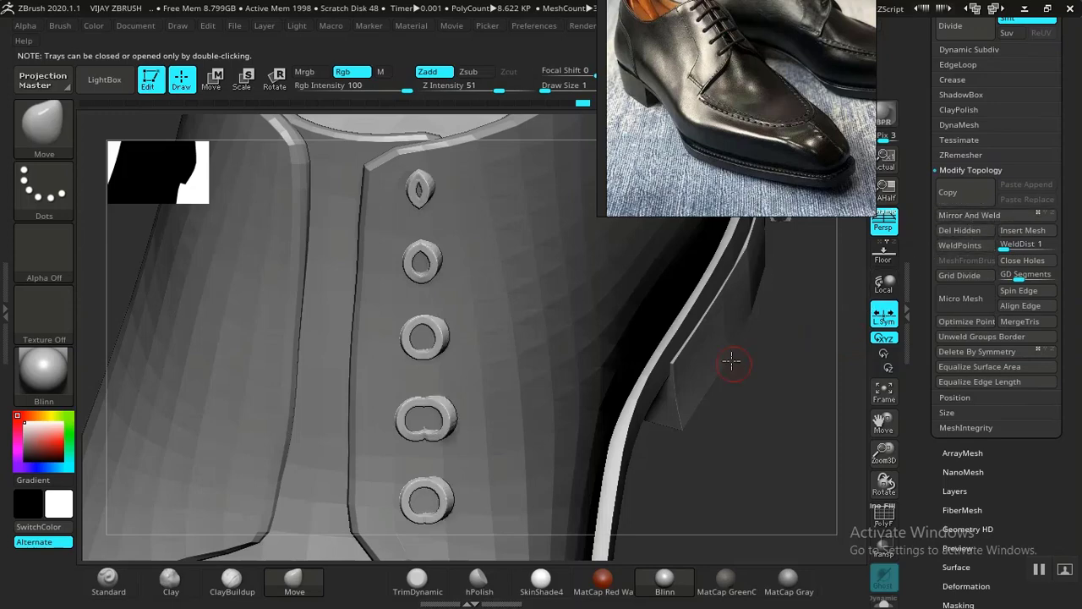
pyautogui.hotkey('ctrl', 'z')
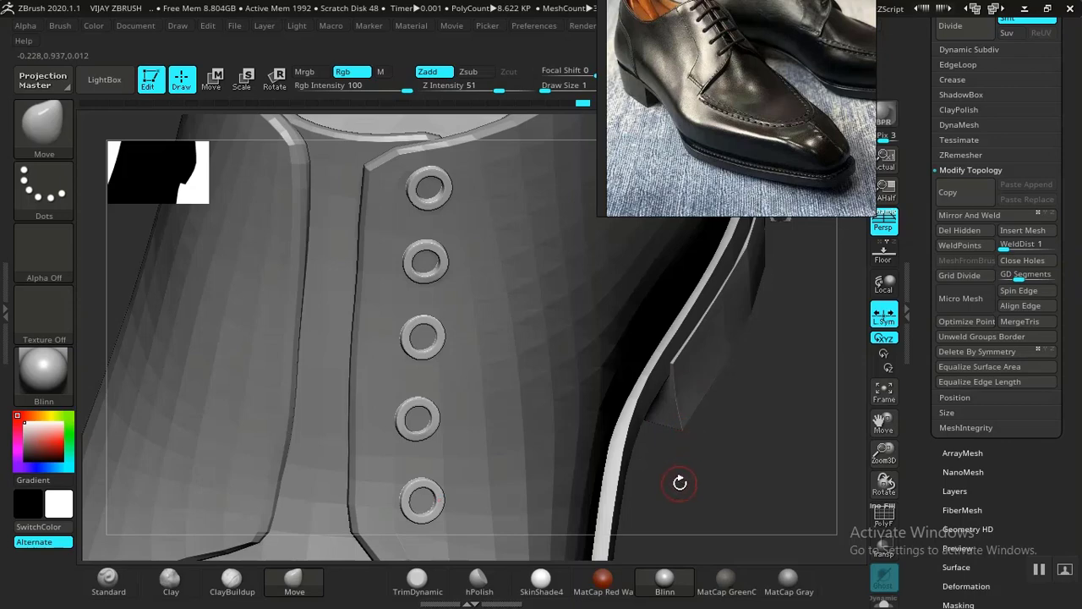
# Centre the gizmo on the five-eyelet row, duplicate the row onto the opposite lacing flap, and adjust the copy's placement
pyautogui.moveTo(701, 508); pyautogui.dragTo(659, 486)
pyautogui.press('w')
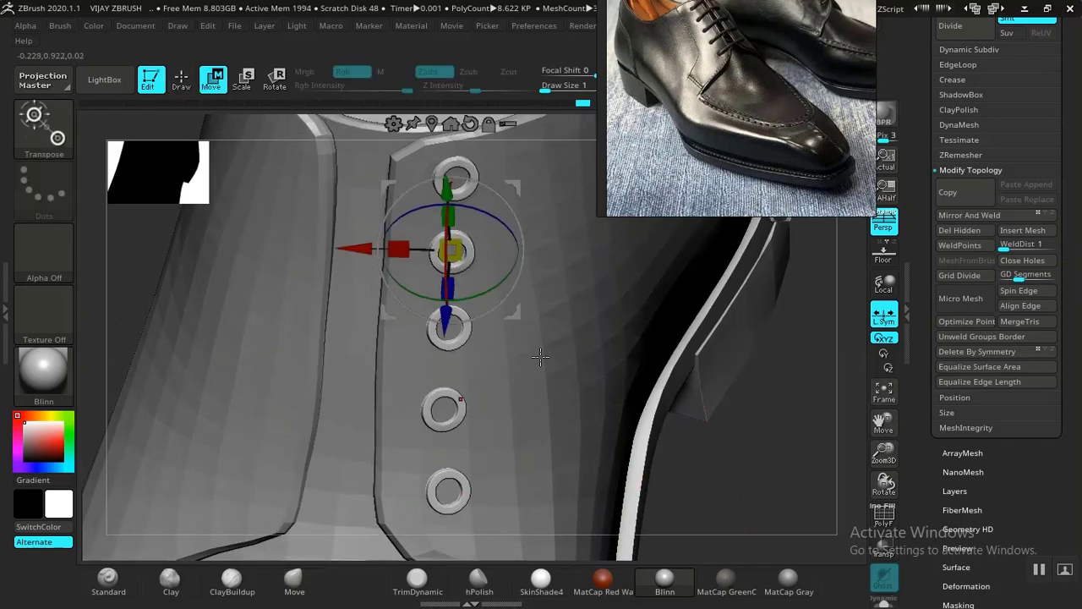
pyautogui.keyDown('alt'); pyautogui.moveTo(749, 463); pyautogui.dragTo(736, 509); pyautogui.keyUp('alt')
pyautogui.click(418, 164)
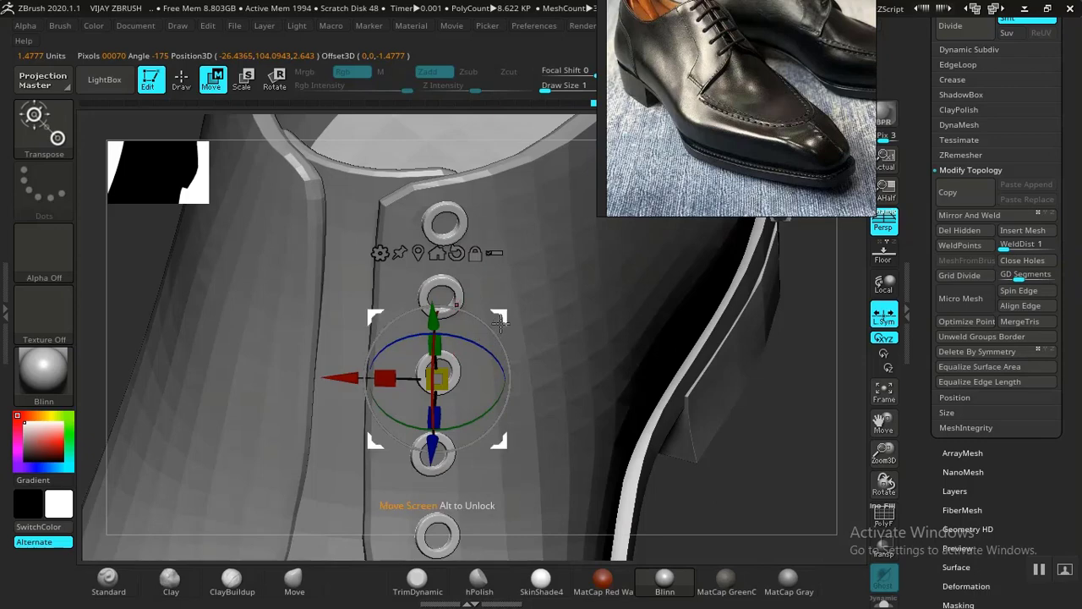
pyautogui.keyDown('ctrl'); pyautogui.moveTo(501, 318); pyautogui.dragTo(257, 412); pyautogui.keyUp('ctrl')
pyautogui.moveTo(290, 369); pyautogui.dragTo(273, 340)
# Move the copied eyelet row closer to the opposite flap's surface, working from a side view
pyautogui.keyDown('alt'); pyautogui.moveTo(773, 505); pyautogui.dragTo(850, 437); pyautogui.keyUp('alt')
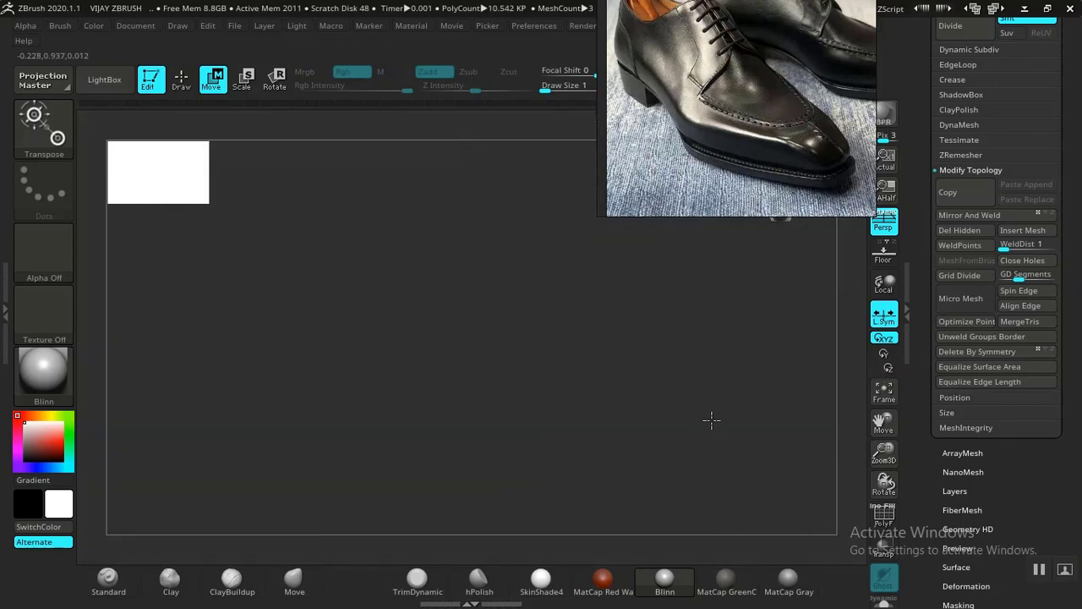
pyautogui.press('f')
pyautogui.moveTo(667, 396); pyautogui.dragTo(720, 227)
pyautogui.press('f')
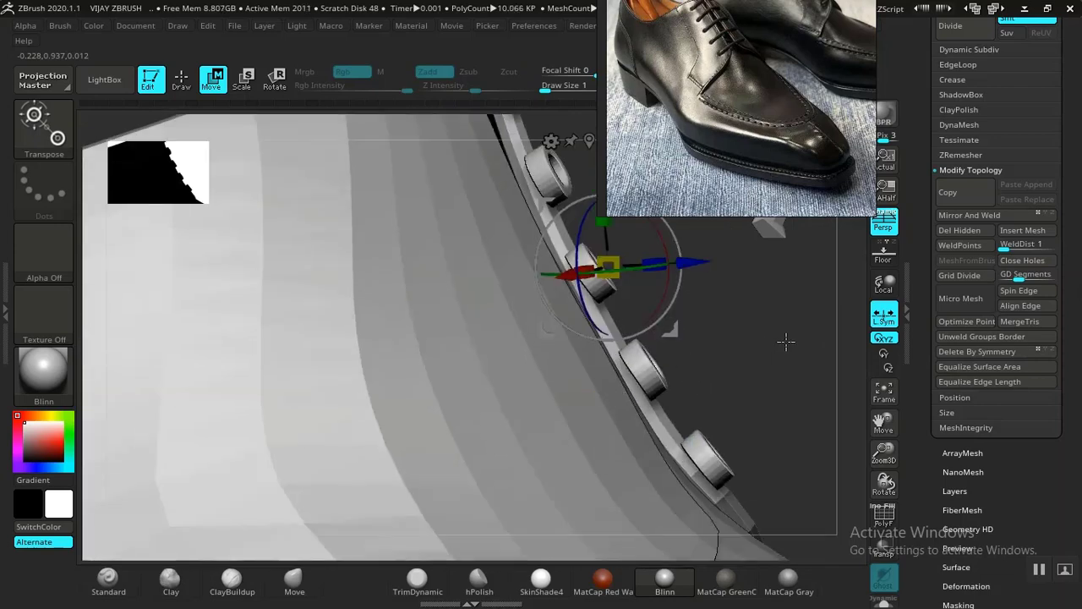
pyautogui.keyDown('alt'); pyautogui.moveTo(786, 341); pyautogui.dragTo(558, 344); pyautogui.keyUp('alt')
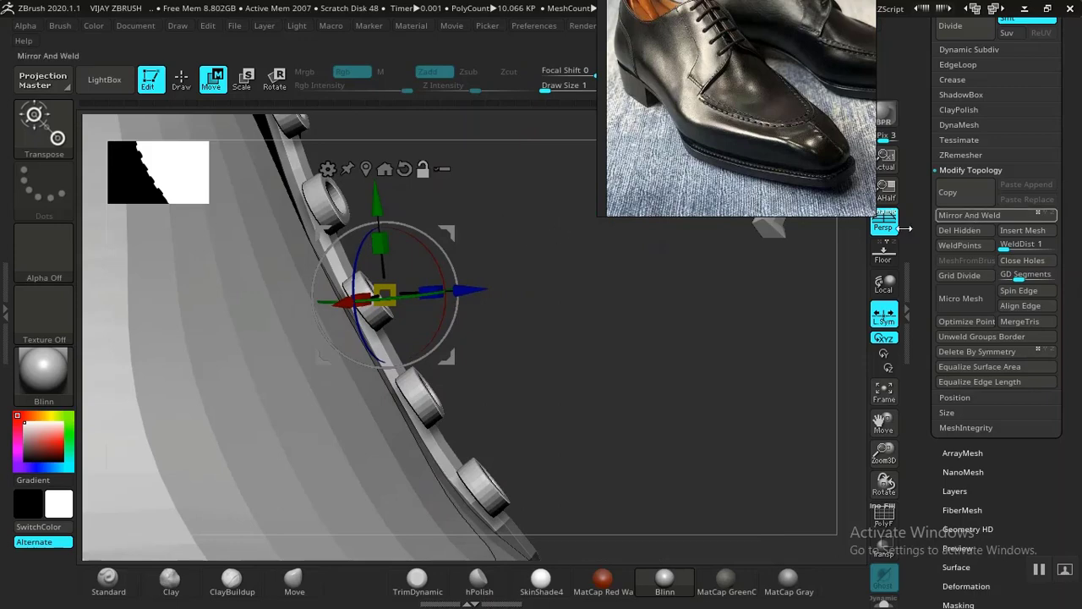
pyautogui.moveTo(541, 242); pyautogui.dragTo(542, 336)
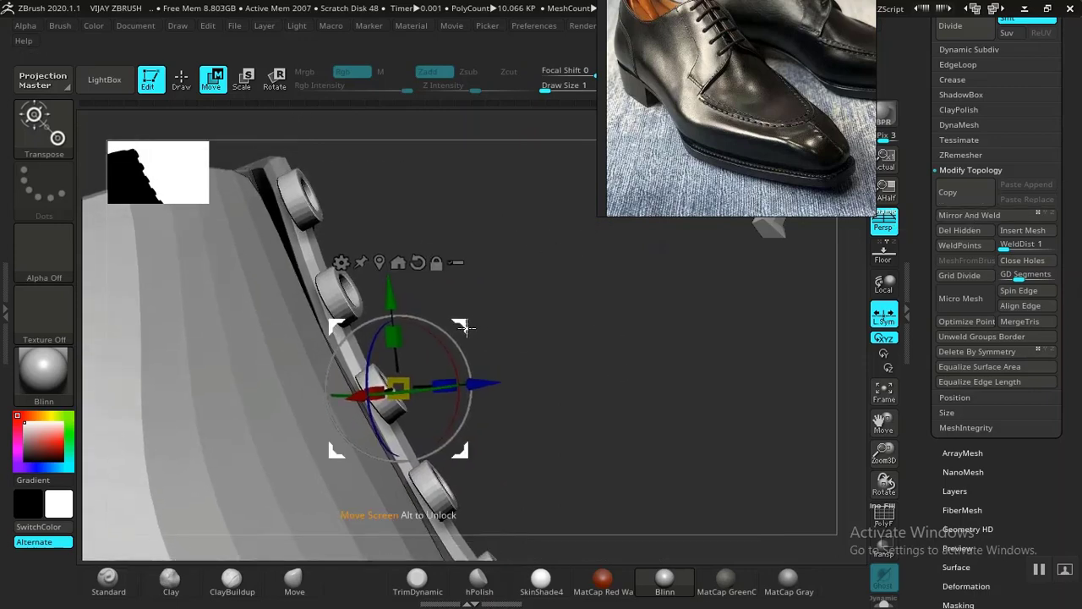
pyautogui.moveTo(462, 327); pyautogui.dragTo(414, 369)
pyautogui.moveTo(602, 371); pyautogui.dragTo(608, 320)
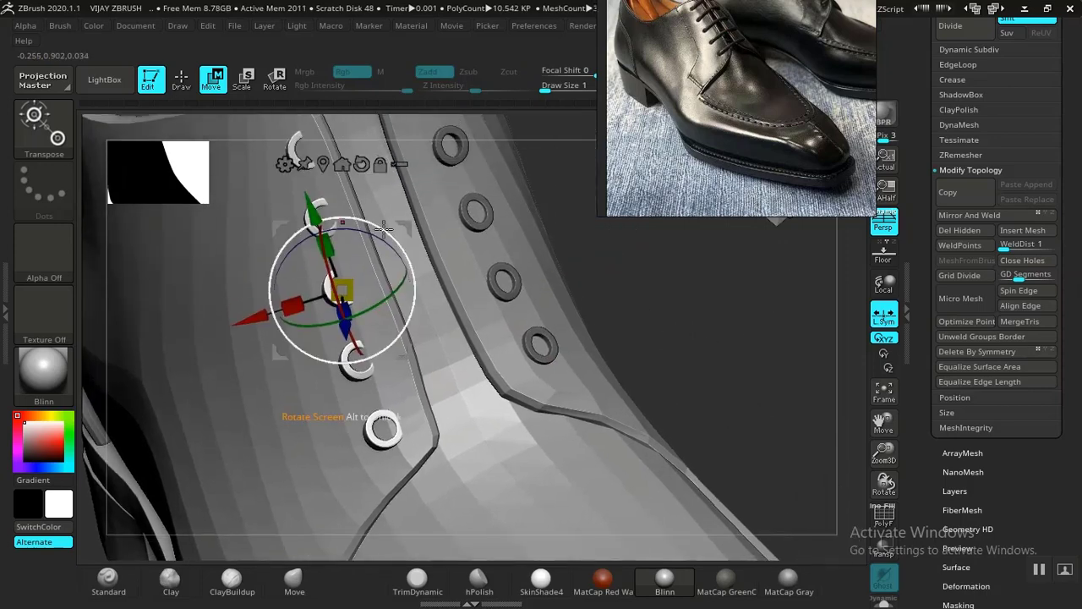
# Rotate the copied eyelet row to match the opposite flap's slope and shift it parallel to the flap's front edge
pyautogui.moveTo(385, 228); pyautogui.dragTo(337, 339)
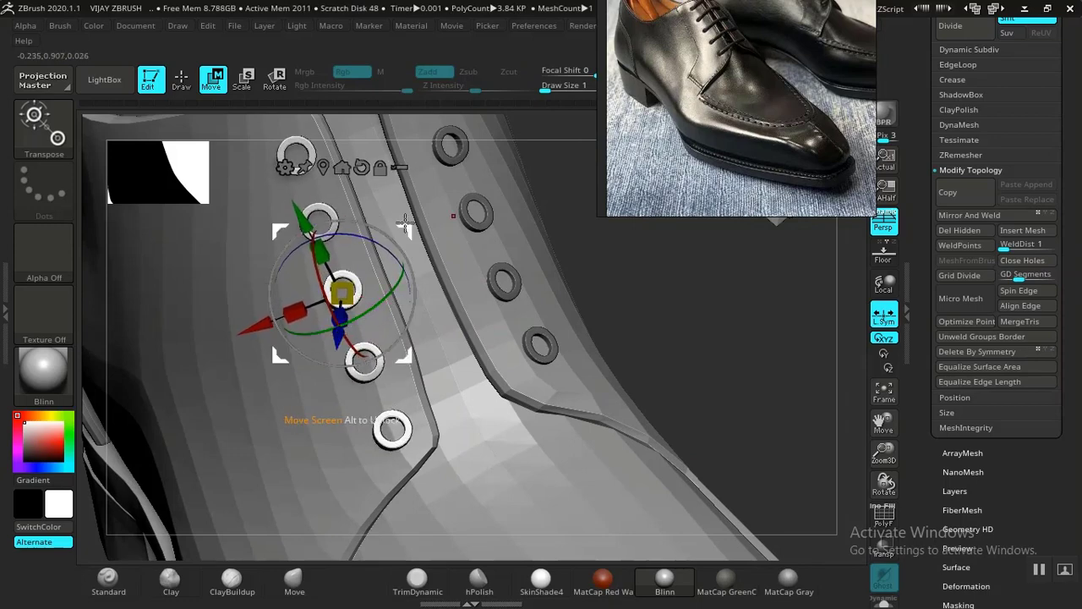
pyautogui.moveTo(408, 231); pyautogui.dragTo(399, 221)
pyautogui.keyDown('alt'); pyautogui.moveTo(677, 277); pyautogui.dragTo(660, 309); pyautogui.keyUp('alt')
pyautogui.moveTo(406, 262); pyautogui.dragTo(398, 264)
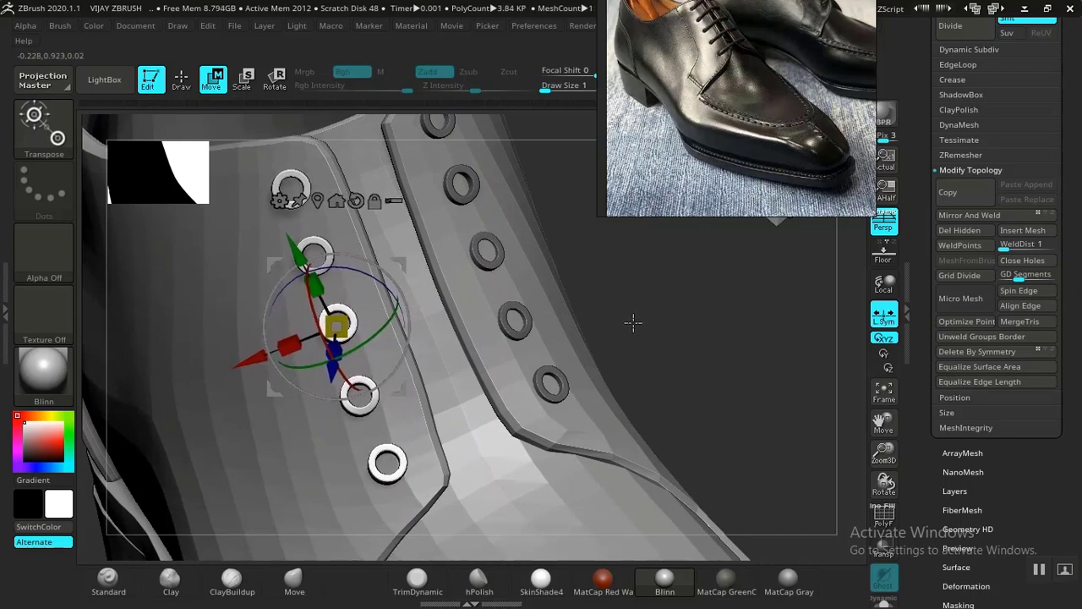
# Clear the mask on the original eyelets and inspect from the side how the copied row sits on its flap
pyautogui.press('q')
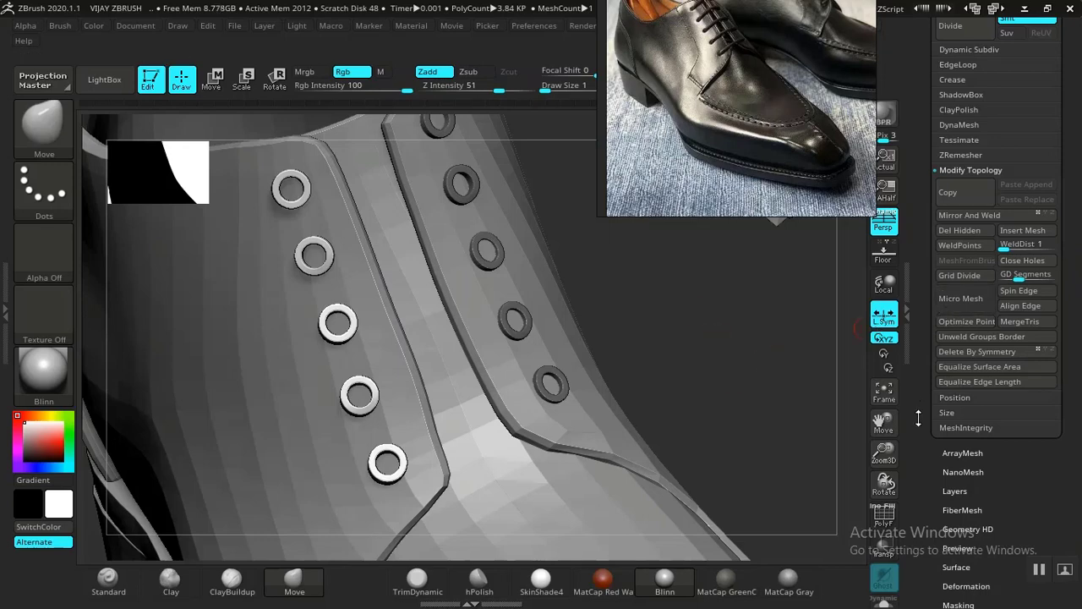
pyautogui.moveTo(849, 448)
pyautogui.mouseDown()
pyautogui.moveTo(700, 340)
pyautogui.moveTo(725, 331)
pyautogui.moveTo(724, 343)
pyautogui.moveTo(685, 311)
pyautogui.moveTo(573, 347)
pyautogui.moveTo(667, 358)
pyautogui.moveTo(635, 386)
pyautogui.mouseUp()
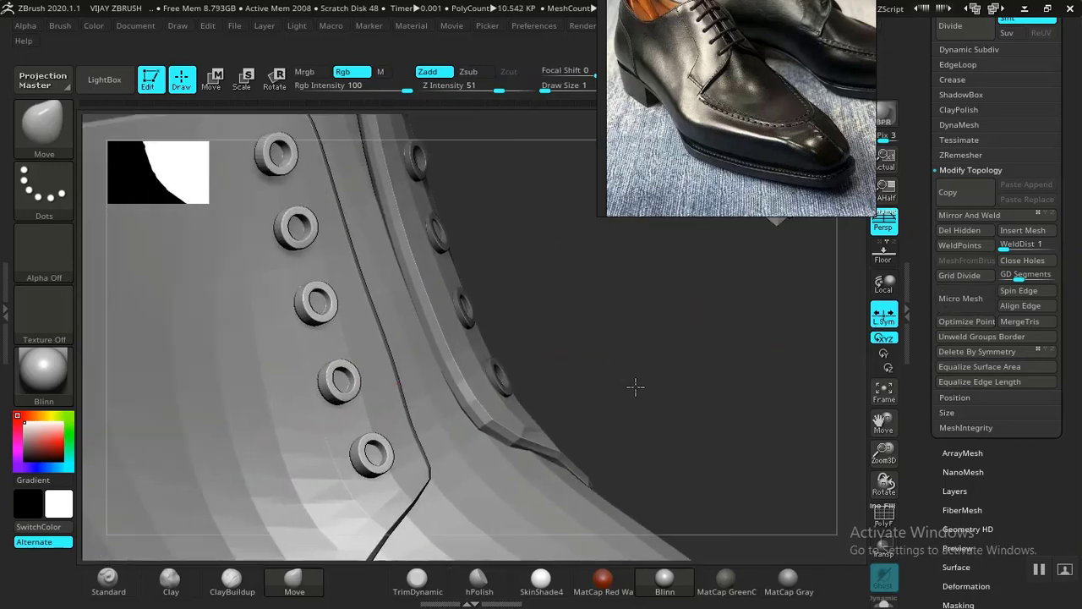
pyautogui.moveTo(634, 349); pyautogui.dragTo(560, 367)
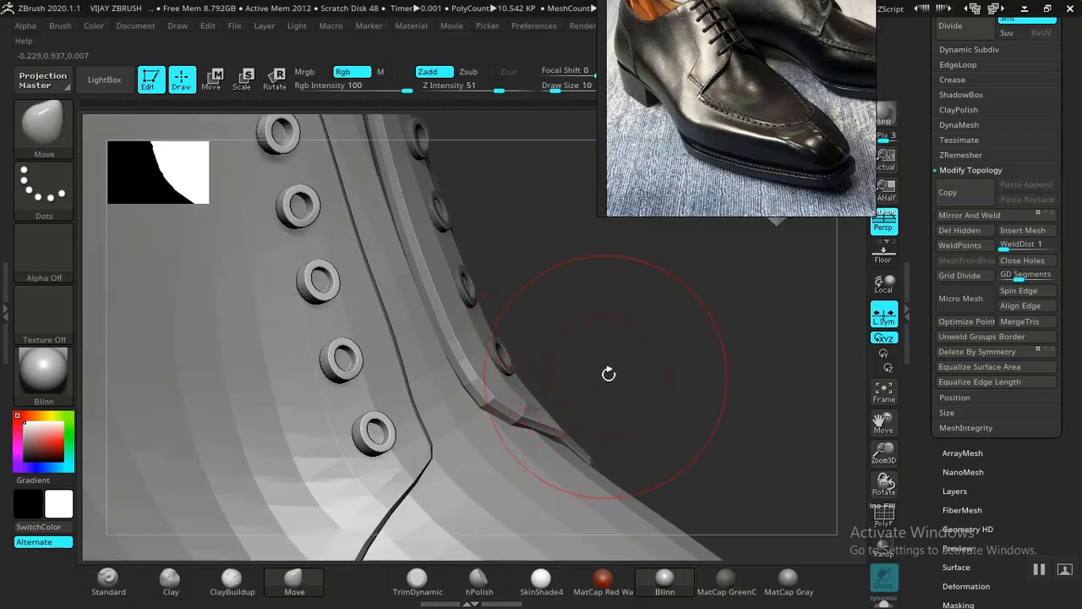
pyautogui.moveTo(642, 345); pyautogui.dragTo(636, 385)
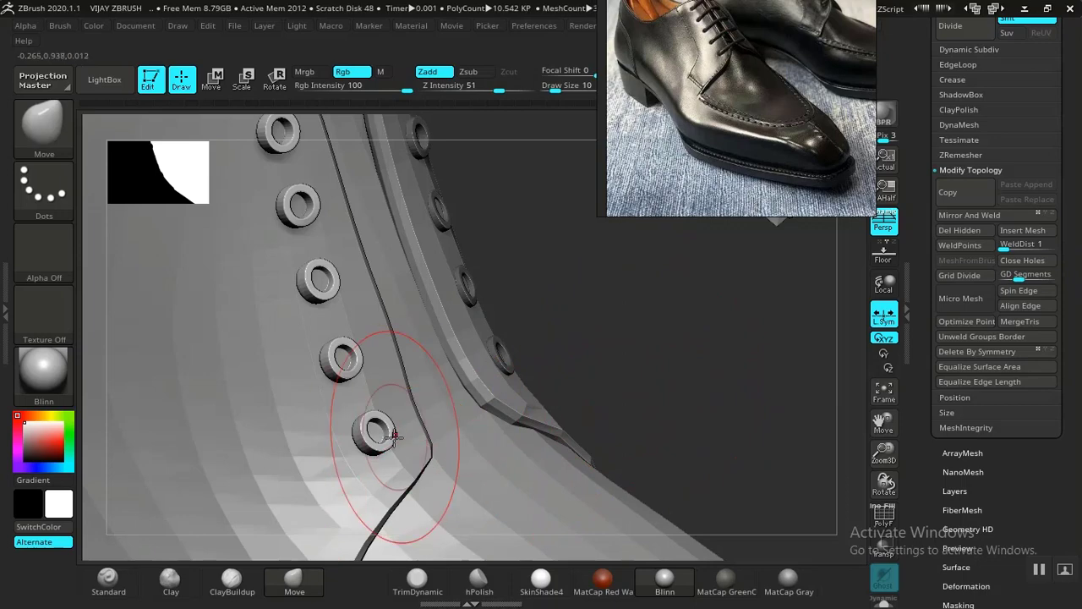
pyautogui.moveTo(632, 340); pyautogui.dragTo(848, 279)
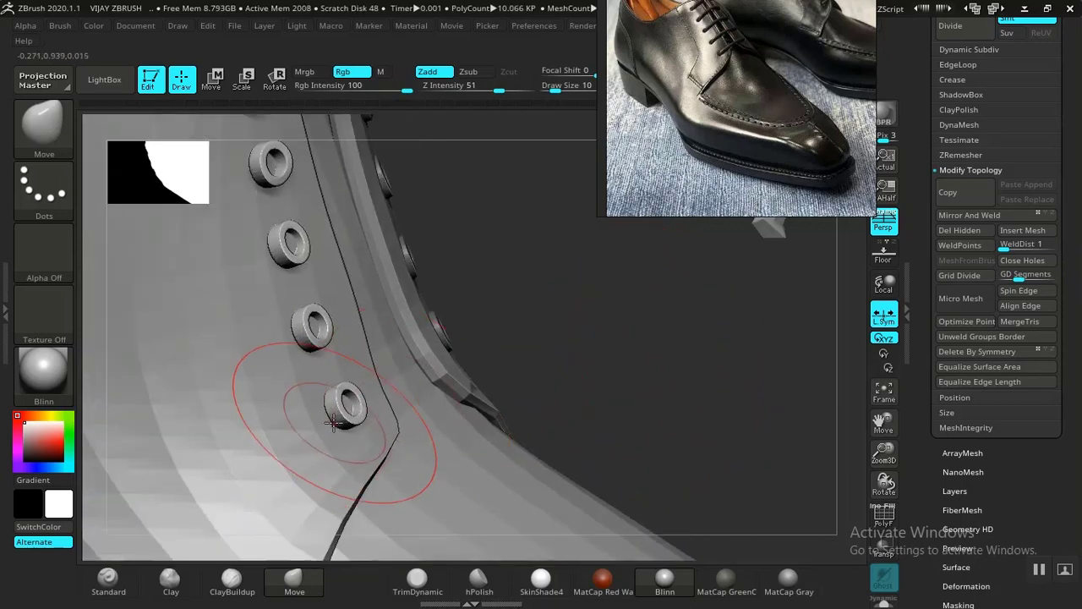
# Try to nudge the lowest eyelet on the near flap with the Move brush
pyautogui.moveTo(342, 421); pyautogui.dragTo(329, 408)
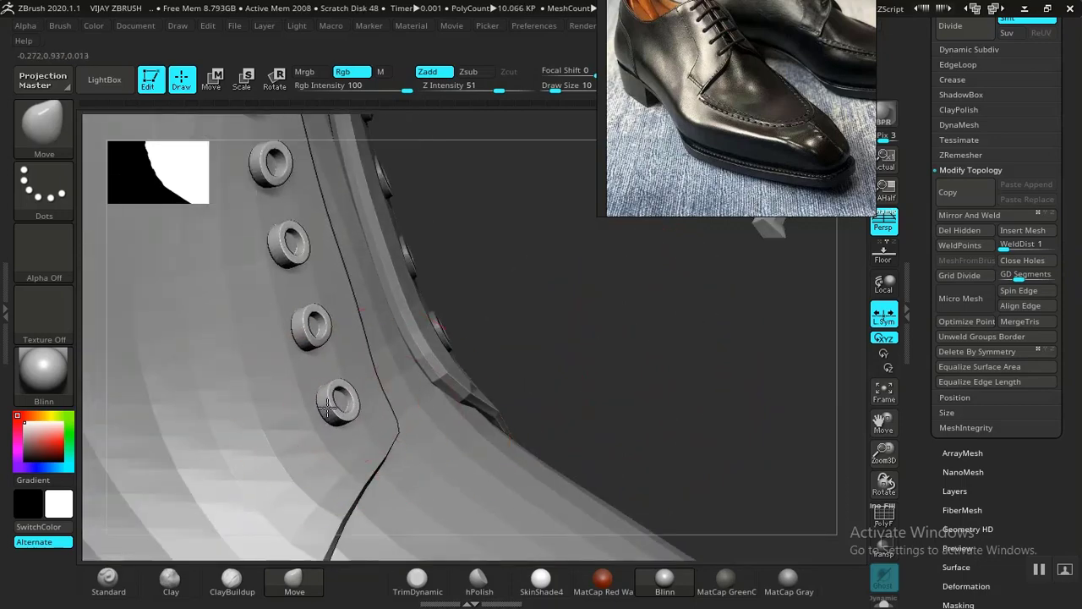
pyautogui.hotkey('ctrl', 'z')
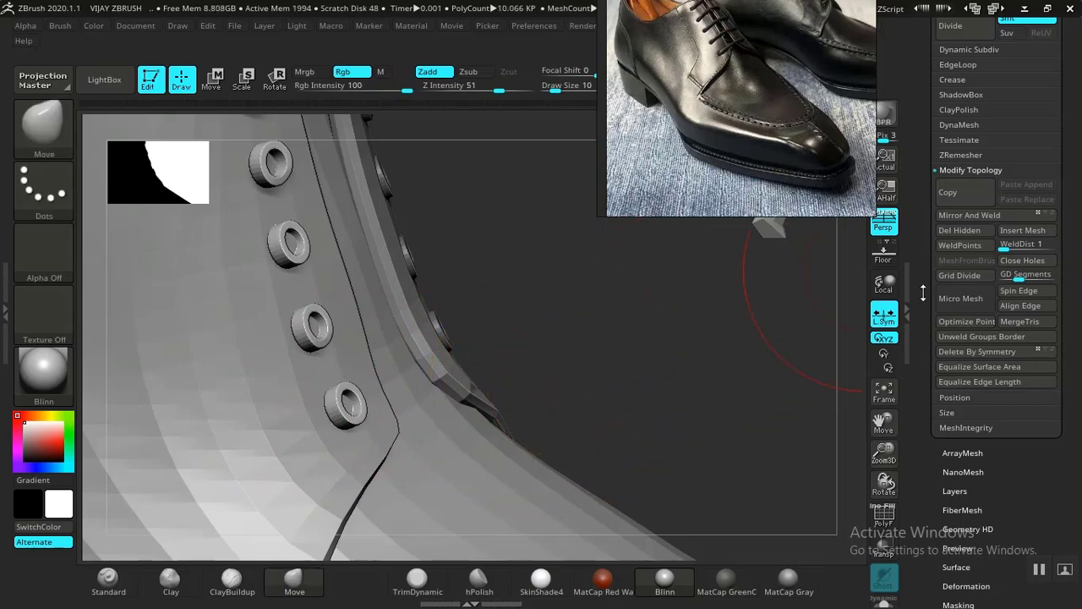
# Reposition the reference photo slightly and expand the Polygroups settings for the eyelet mesh
pyautogui.moveTo(776, 150)
pyautogui.mouseDown()
pyautogui.moveTo(724, 331)
pyautogui.moveTo(732, 253)
pyautogui.moveTo(769, 149)
pyautogui.mouseUp()
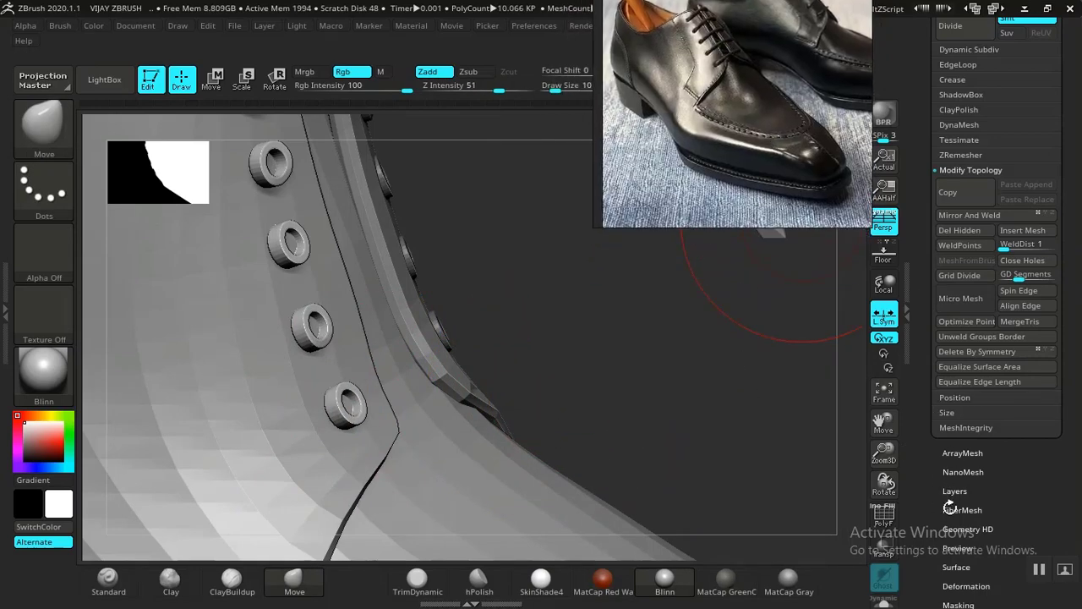
pyautogui.scroll(-5, 948, 505)
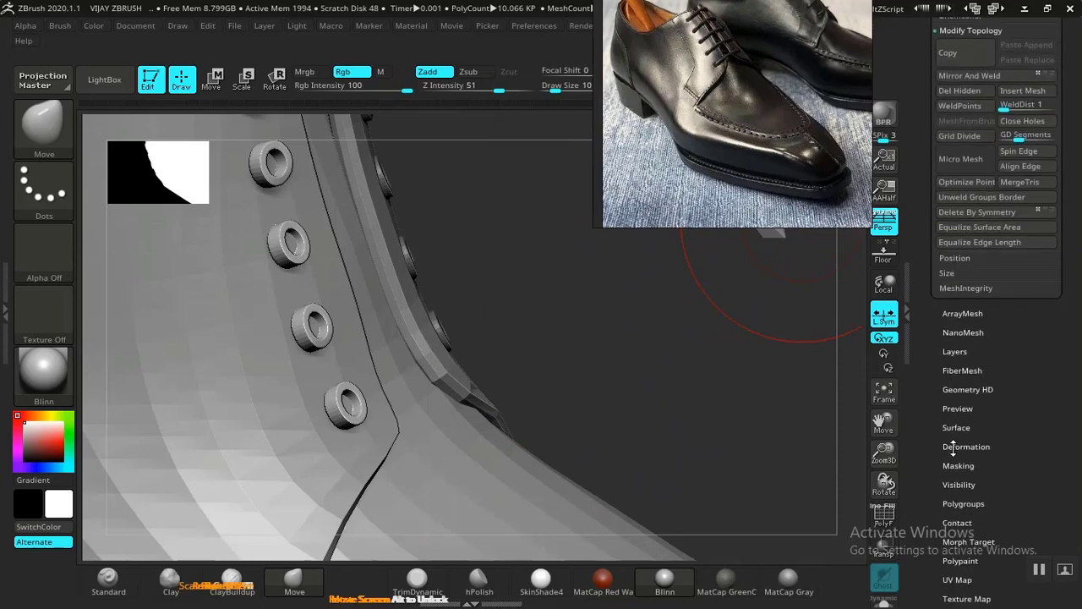
pyautogui.click(953, 446)
pyautogui.moveTo(936, 499); pyautogui.dragTo(940, 437)
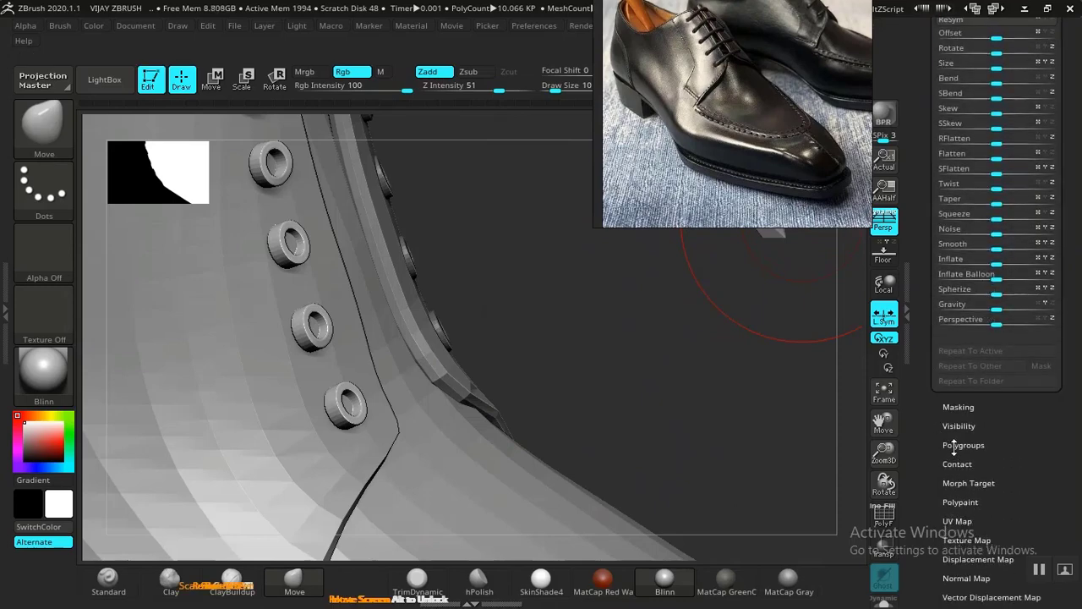
pyautogui.click(953, 446)
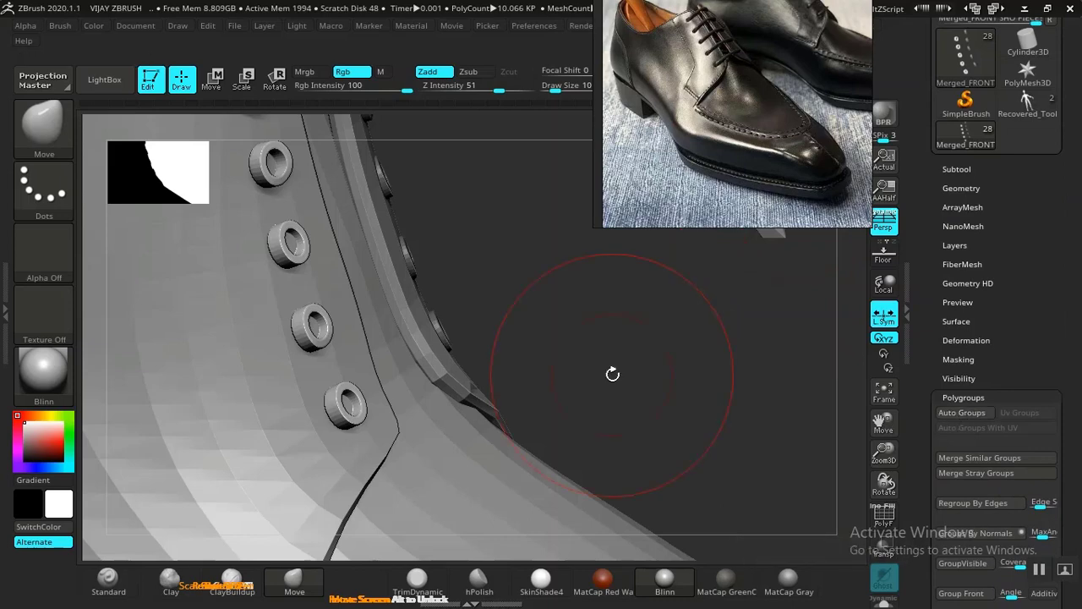
# Isolate the lowest eyelet on the near flap by masking the others, and rotate and shift it to sit flat on the flap
pyautogui.press('w')
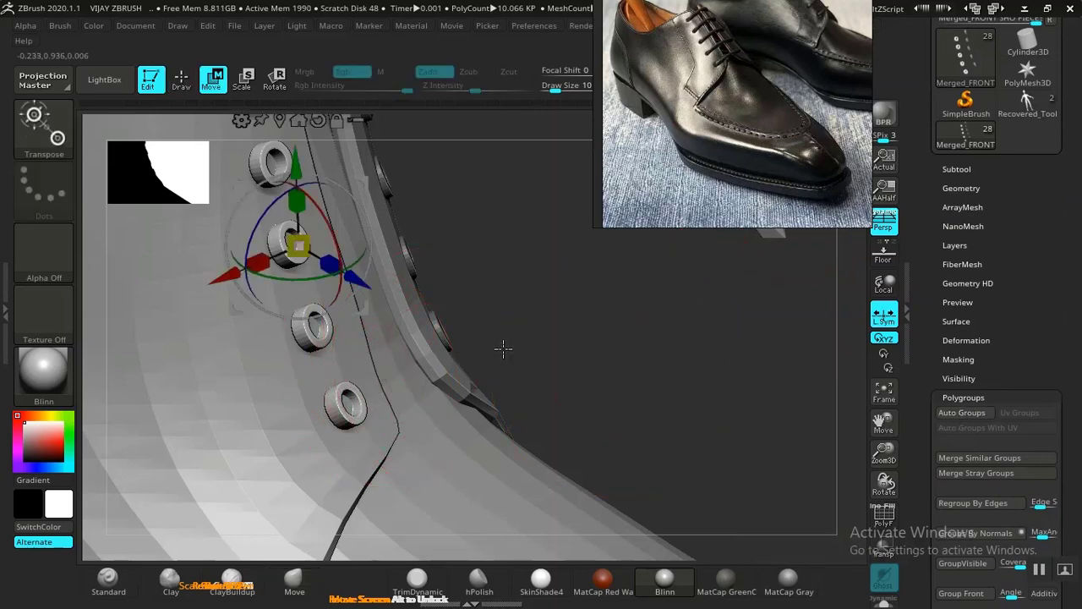
pyautogui.click(346, 420)
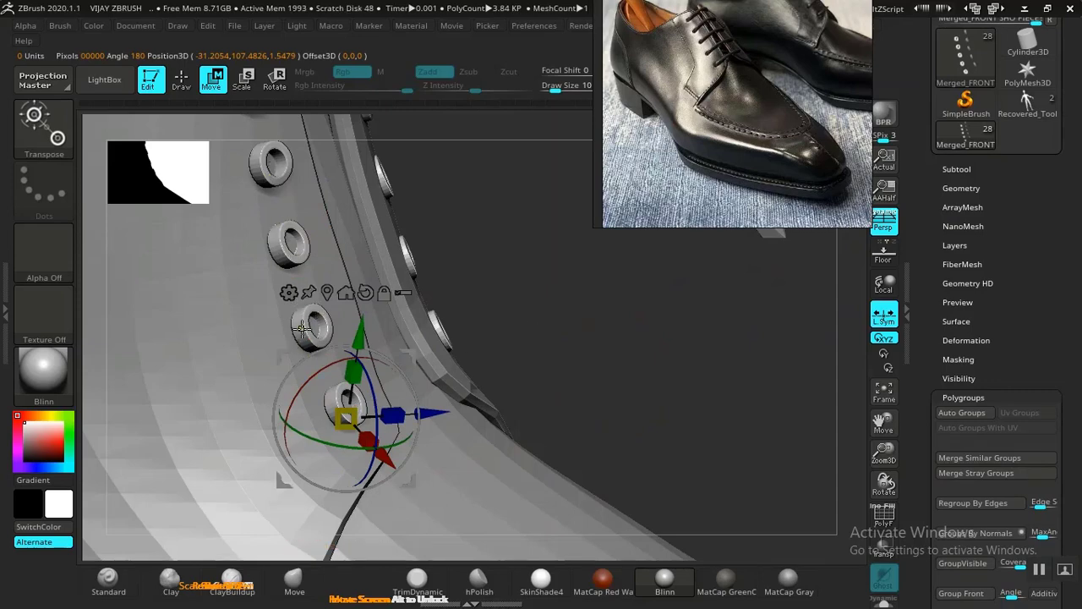
pyautogui.click(327, 349)
pyautogui.keyDown('alt'); pyautogui.click(348, 412); pyautogui.keyUp('alt')
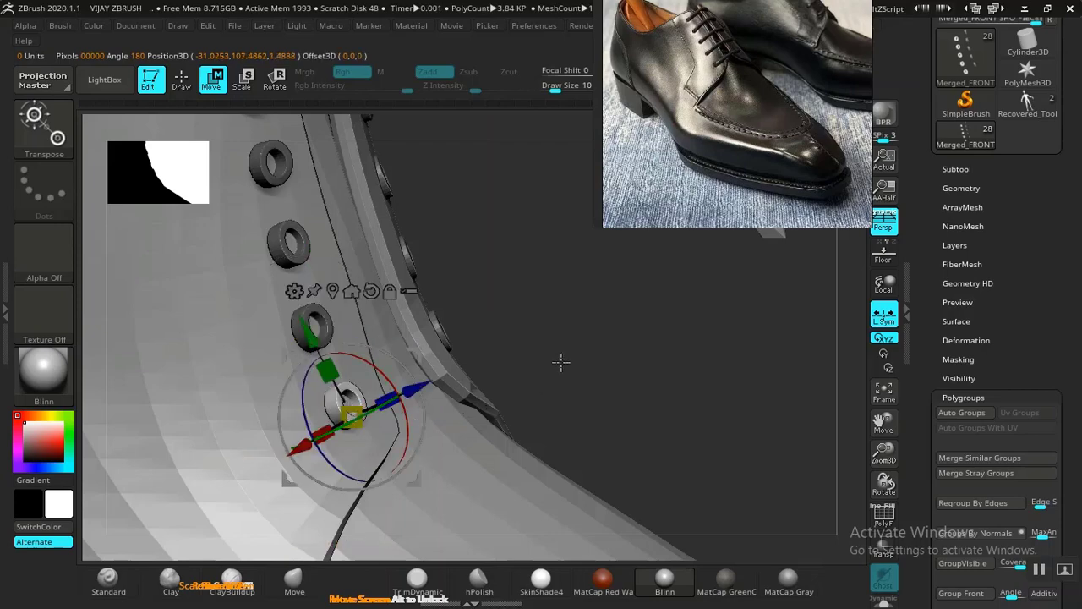
pyautogui.moveTo(561, 363); pyautogui.dragTo(562, 373)
pyautogui.press('f')
pyautogui.press('f')
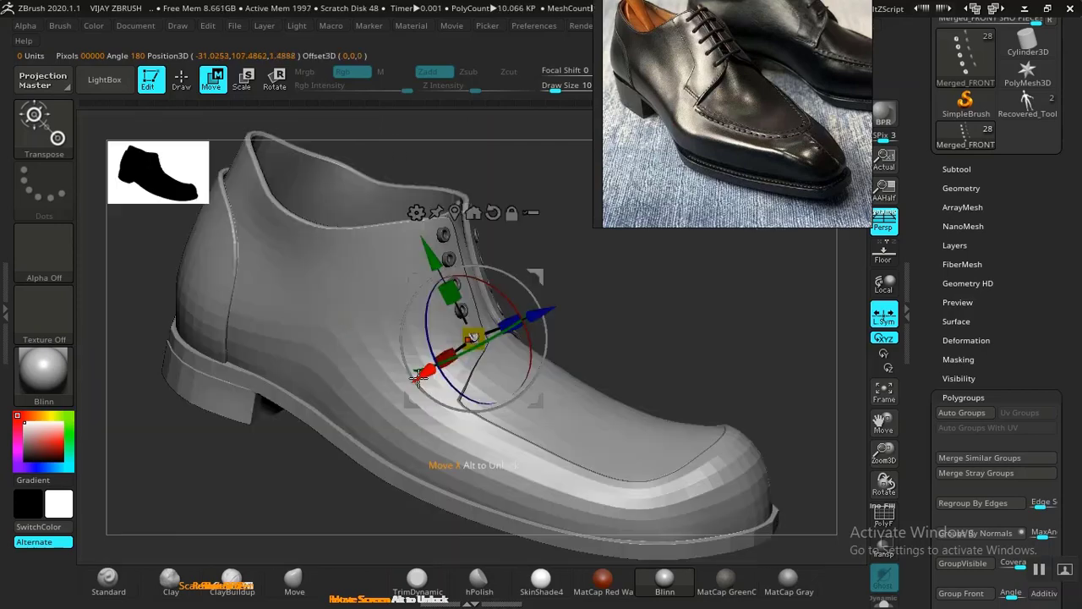
pyautogui.moveTo(592, 399); pyautogui.dragTo(427, 370)
pyautogui.moveTo(488, 342); pyautogui.dragTo(444, 331)
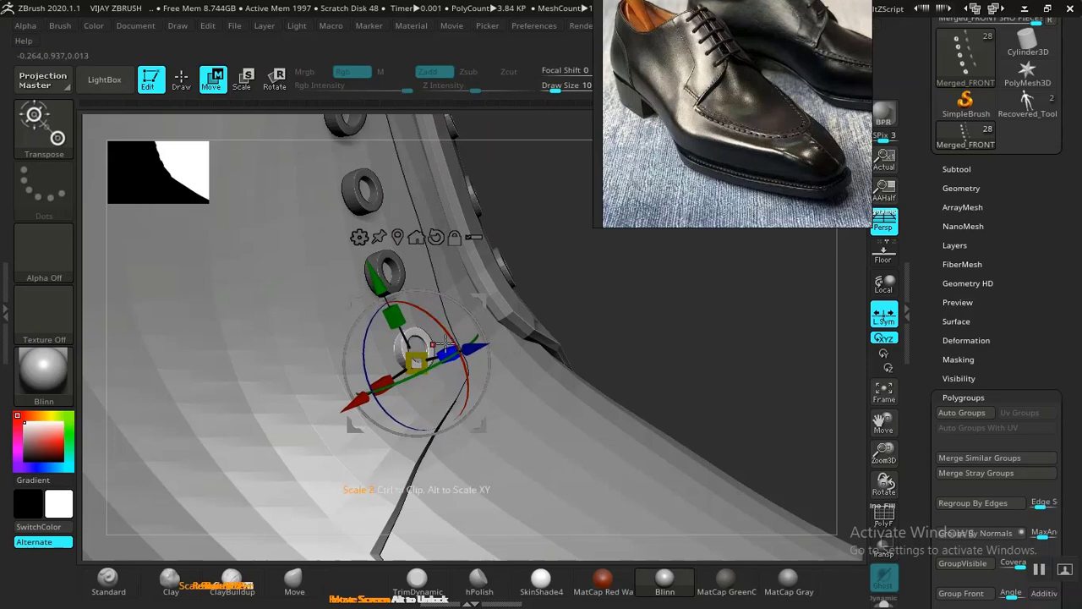
# Isolate the second-lowest eyelet, centre the gizmo on it with its orientation reset, and nudge its angle and position
pyautogui.keyDown('alt'); pyautogui.click(384, 262); pyautogui.keyUp('alt')
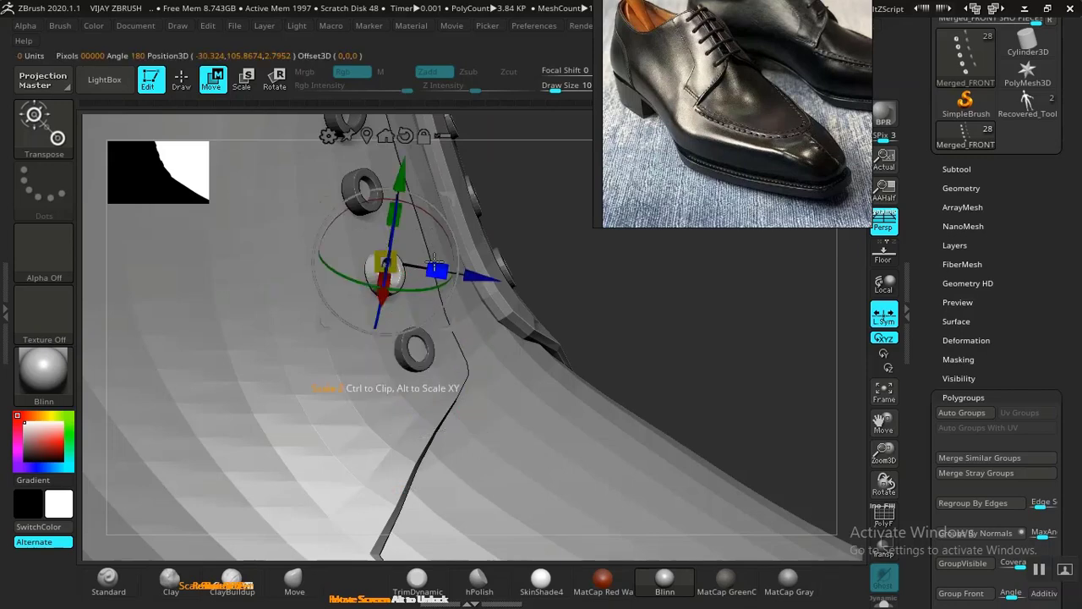
pyautogui.click(370, 136)
pyautogui.click(404, 146)
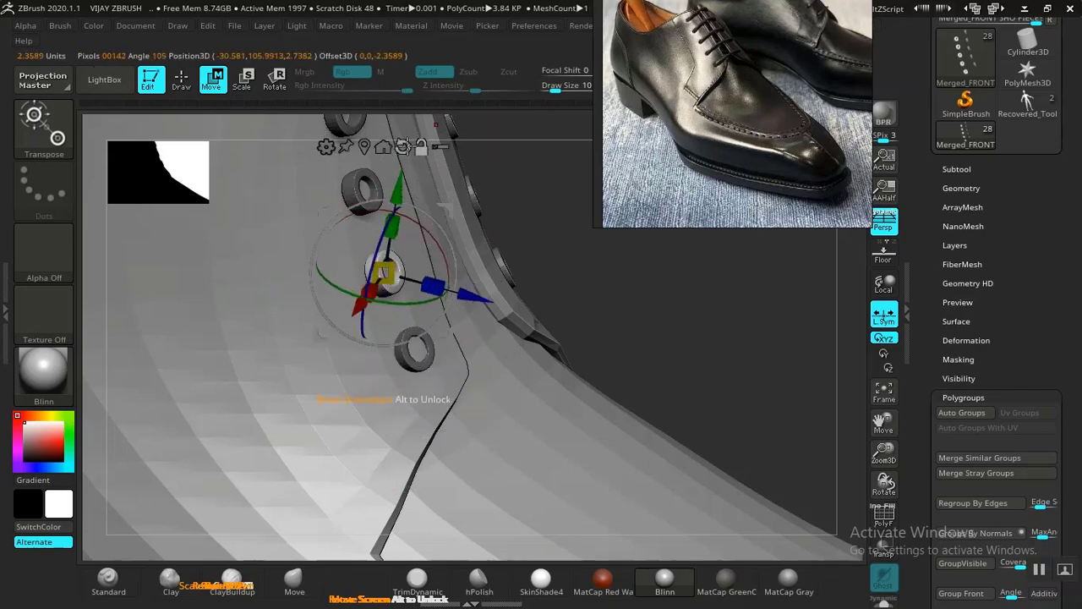
pyautogui.moveTo(428, 267); pyautogui.dragTo(424, 252)
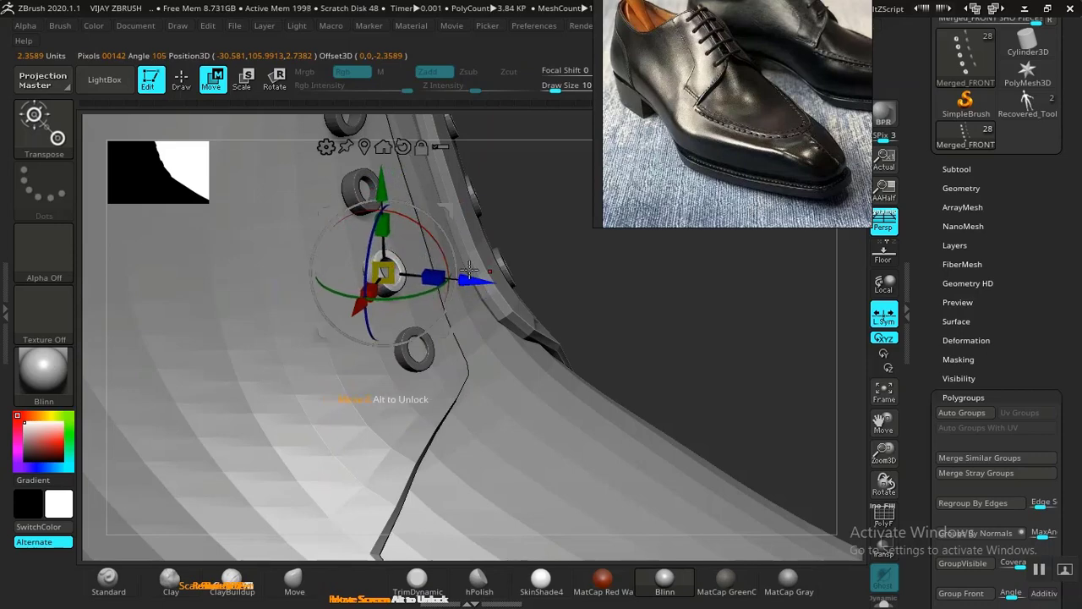
pyautogui.moveTo(472, 277); pyautogui.dragTo(467, 279)
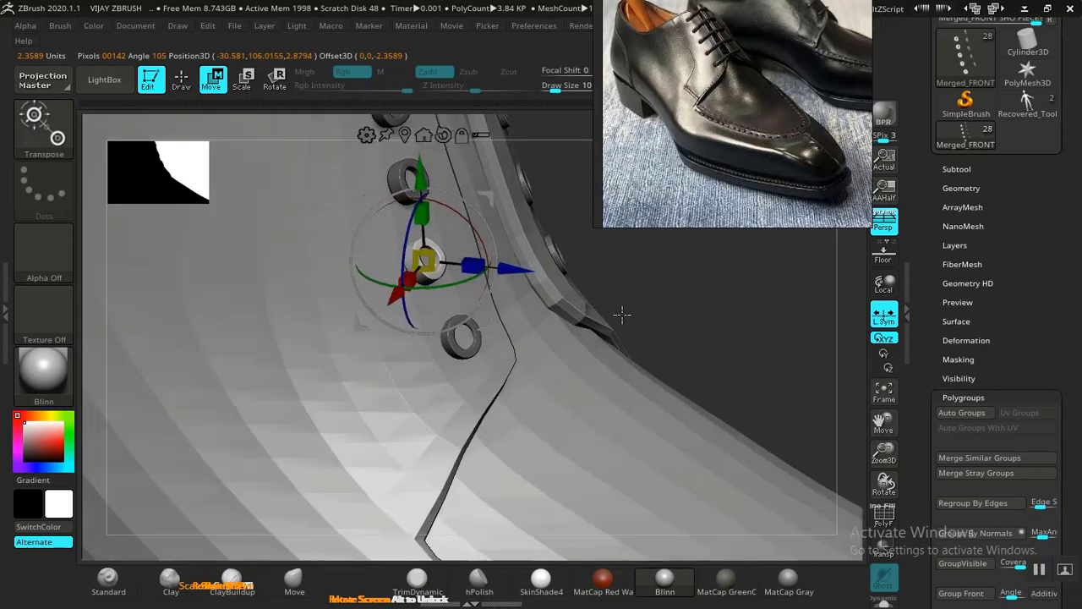
# Rotate the second-lowest eyelet to follow the flap's surface and move it slightly back from the flap's front edge
pyautogui.moveTo(623, 313); pyautogui.dragTo(550, 340)
pyautogui.keyDown('alt'); pyautogui.moveTo(180, 554); pyautogui.dragTo(51, 604); pyautogui.keyUp('alt')
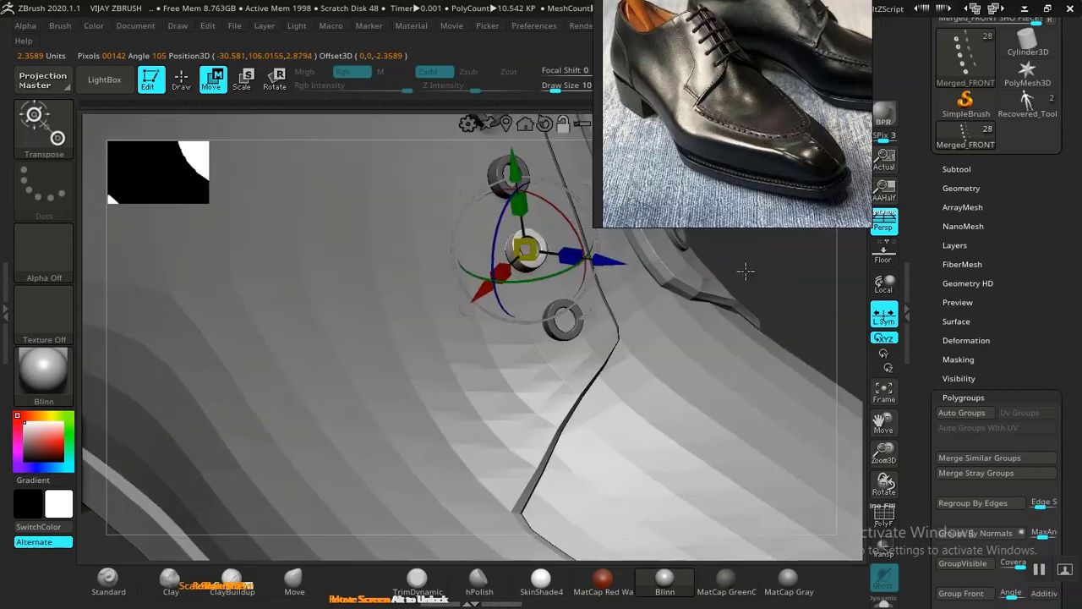
pyautogui.keyDown('alt'); pyautogui.moveTo(772, 267); pyautogui.dragTo(655, 383); pyautogui.keyUp('alt')
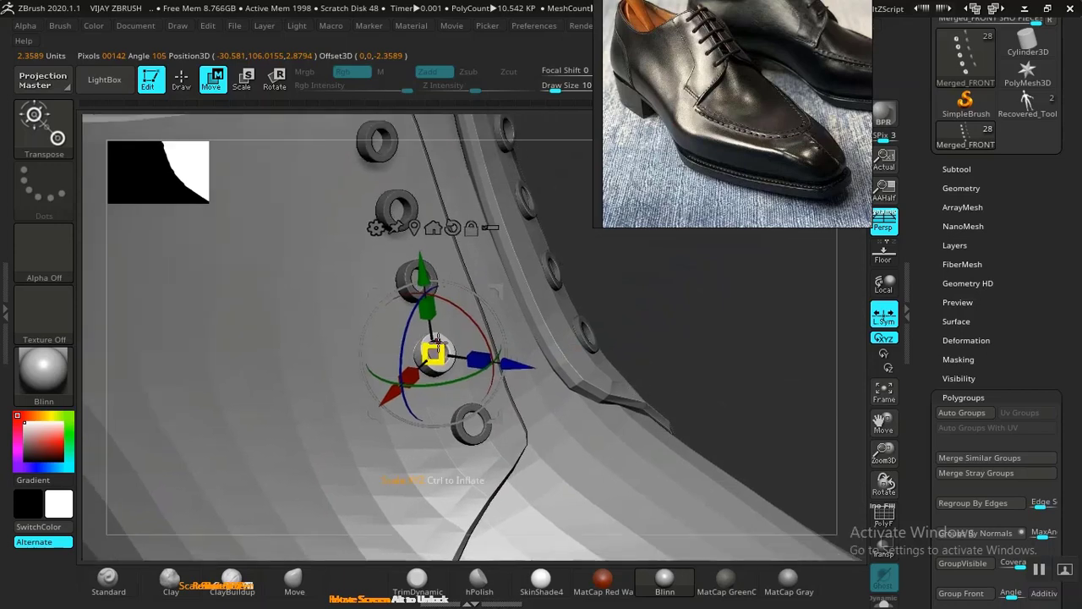
pyautogui.moveTo(434, 382); pyautogui.dragTo(451, 345)
pyautogui.moveTo(708, 305); pyautogui.dragTo(565, 395)
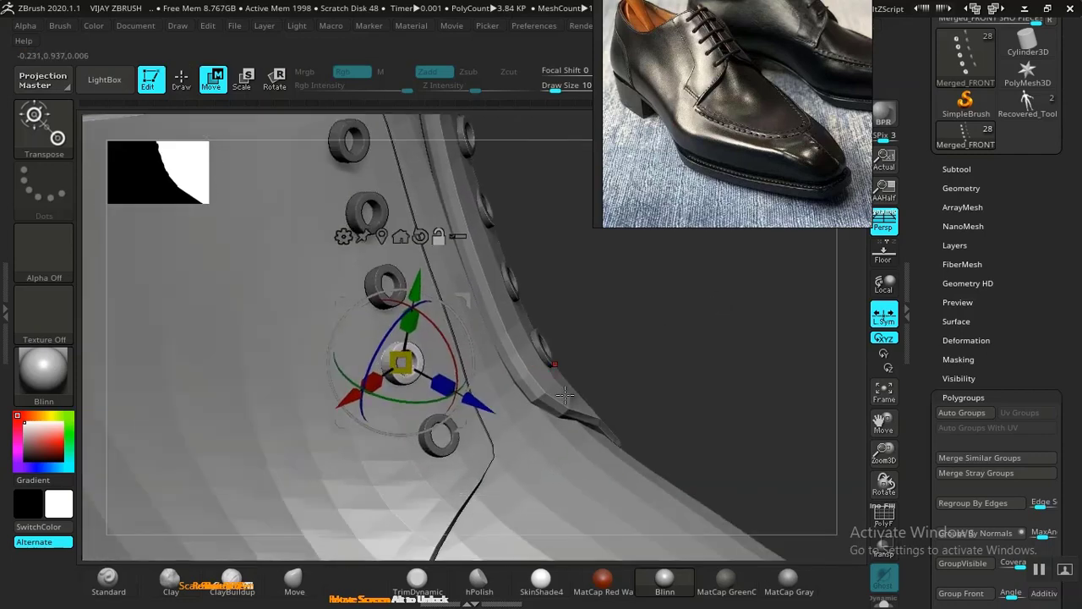
pyautogui.moveTo(484, 407); pyautogui.dragTo(472, 409)
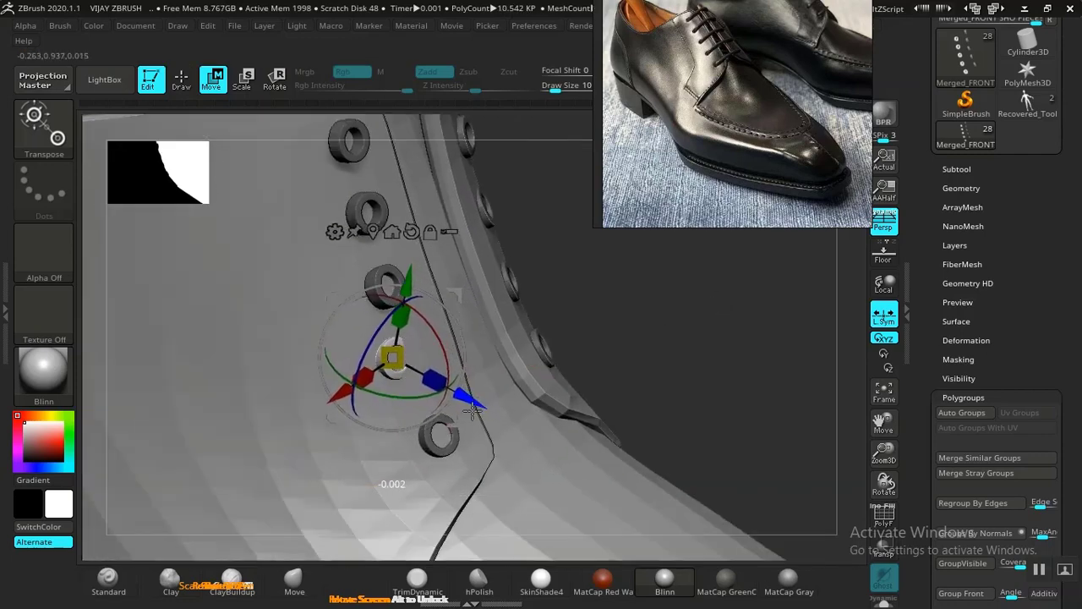
pyautogui.moveTo(384, 390); pyautogui.dragTo(367, 405)
pyautogui.moveTo(461, 313); pyautogui.dragTo(437, 308)
# Isolate the middle eyelet, and rotate it flat to the flap and shift it slightly away from the front edge
pyautogui.click(385, 282)
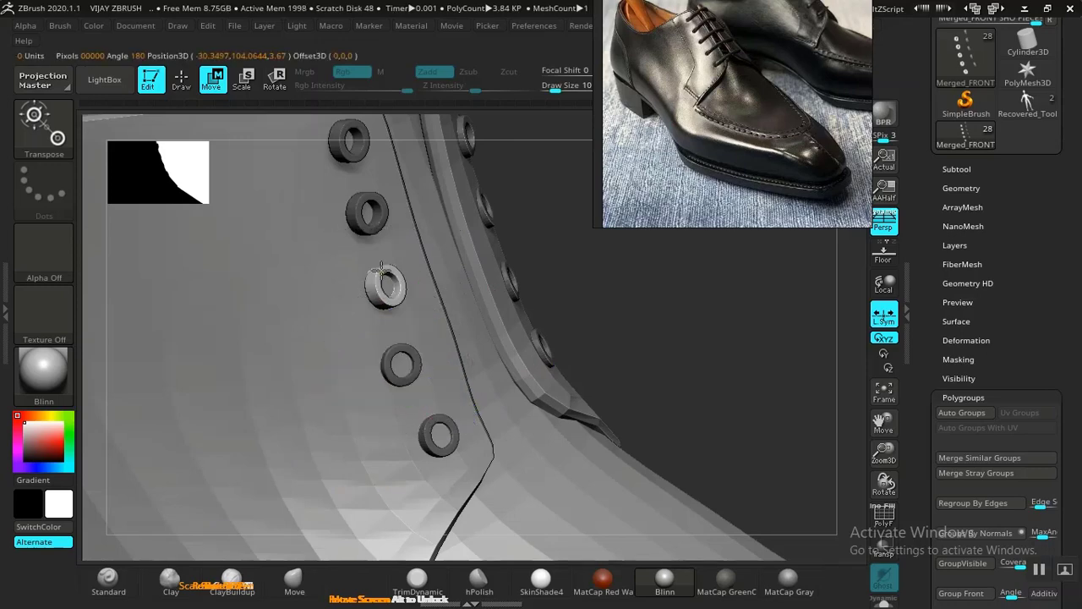
pyautogui.moveTo(380, 285); pyautogui.dragTo(359, 295)
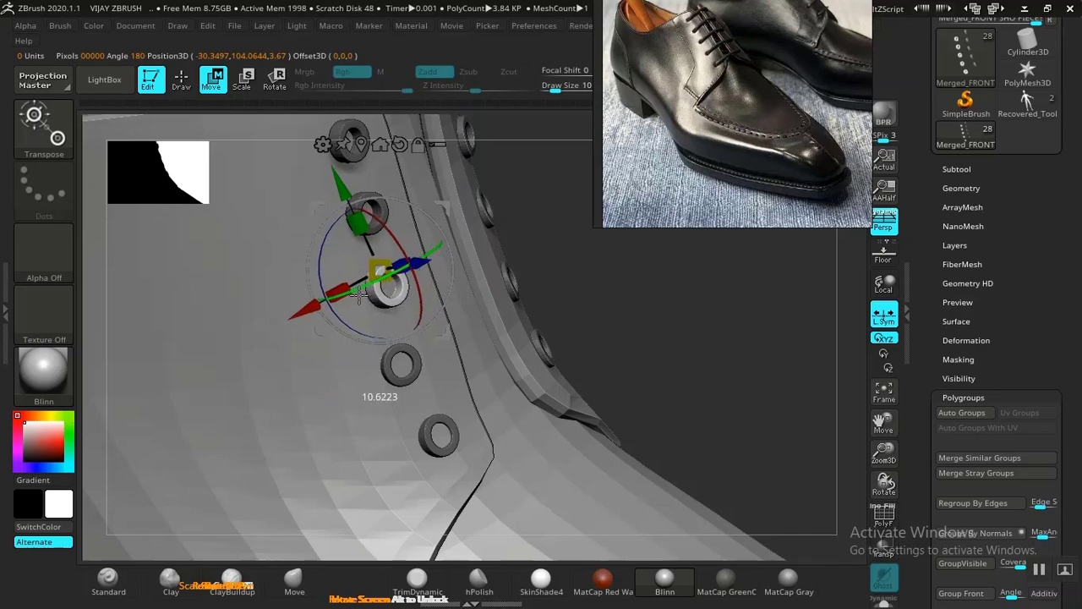
pyautogui.moveTo(421, 266); pyautogui.dragTo(356, 294)
pyautogui.keyDown('alt'); pyautogui.moveTo(654, 308); pyautogui.dragTo(955, 277); pyautogui.keyUp('alt')
pyautogui.keyDown('alt'); pyautogui.moveTo(176, 481); pyautogui.dragTo(82, 521); pyautogui.keyUp('alt')
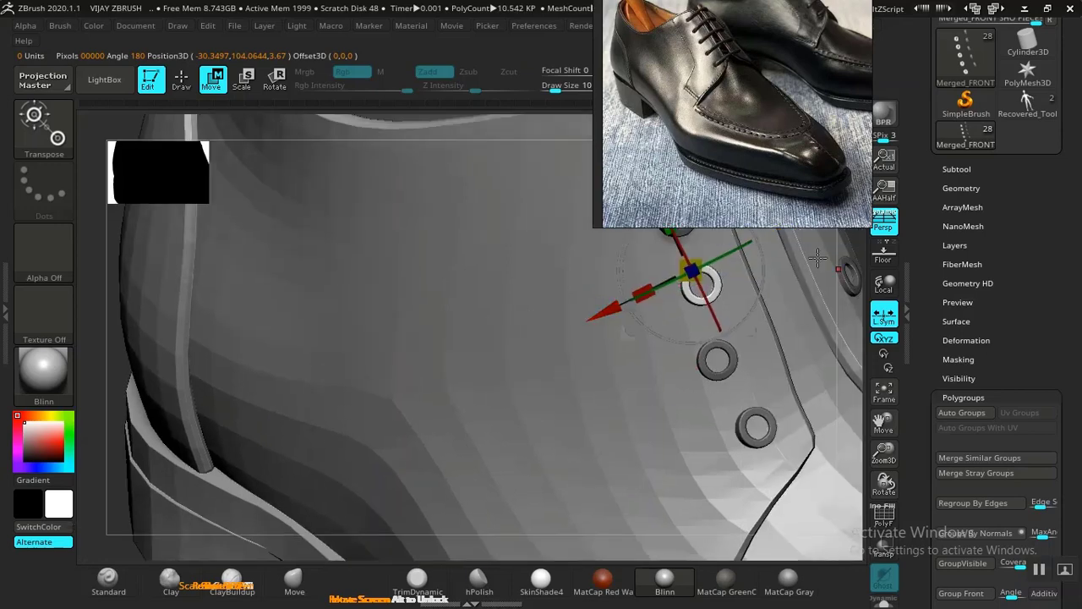
pyautogui.keyDown('alt'); pyautogui.moveTo(853, 241); pyautogui.dragTo(495, 322); pyautogui.keyUp('alt')
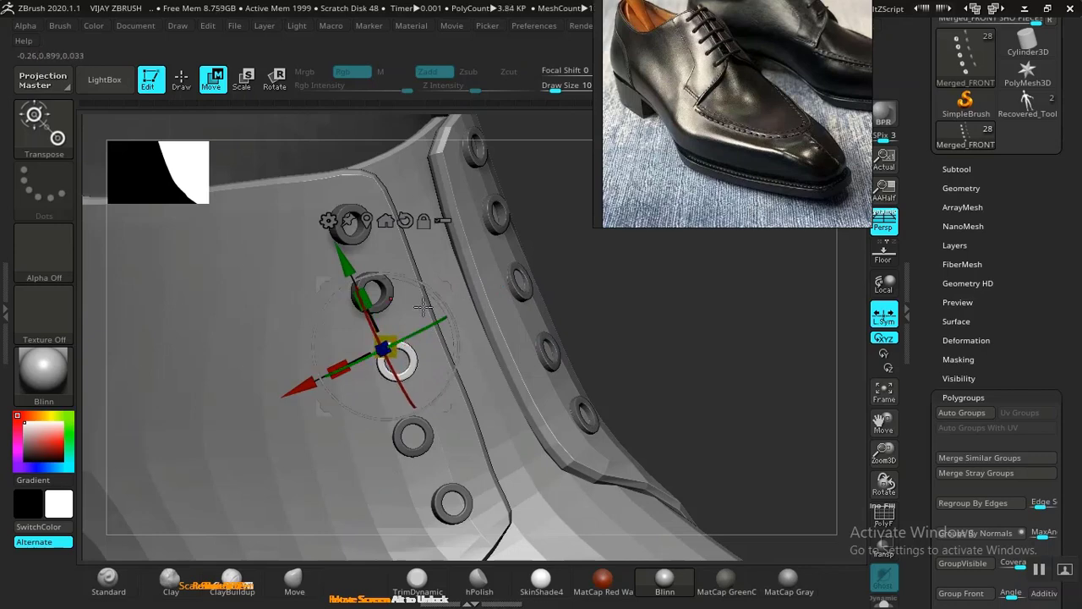
pyautogui.moveTo(448, 283); pyautogui.dragTo(440, 288)
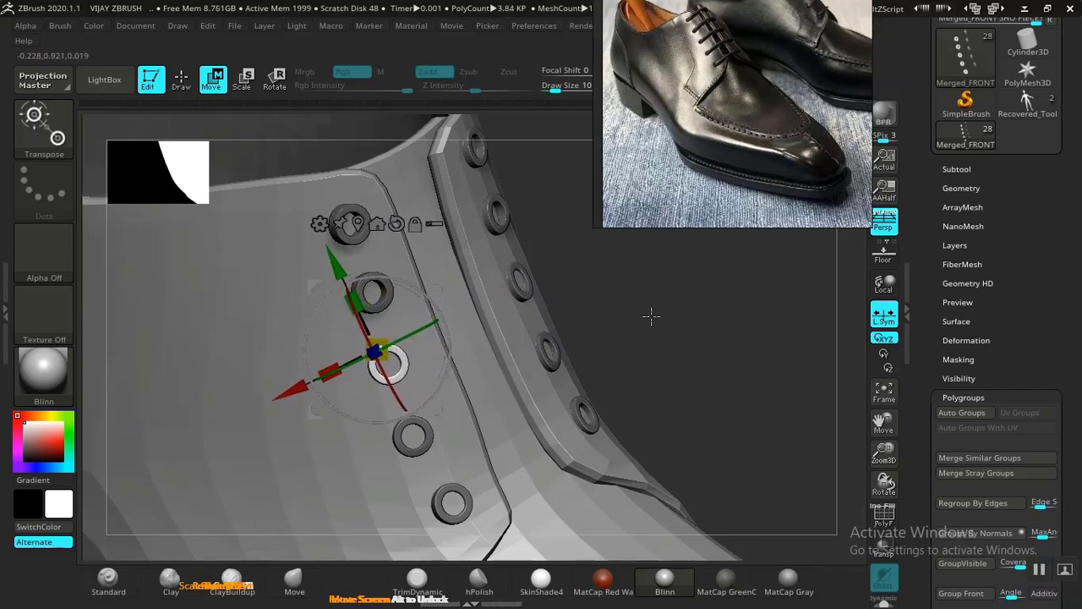
# Isolate the second-lowest eyelet again and shift it slightly toward the flap's front edge to even out the row
pyautogui.keyDown('alt'); pyautogui.moveTo(658, 314); pyautogui.dragTo(663, 313); pyautogui.keyUp('alt')
pyautogui.keyDown('alt'); pyautogui.moveTo(446, 374); pyautogui.dragTo(597, 314); pyautogui.keyUp('alt')
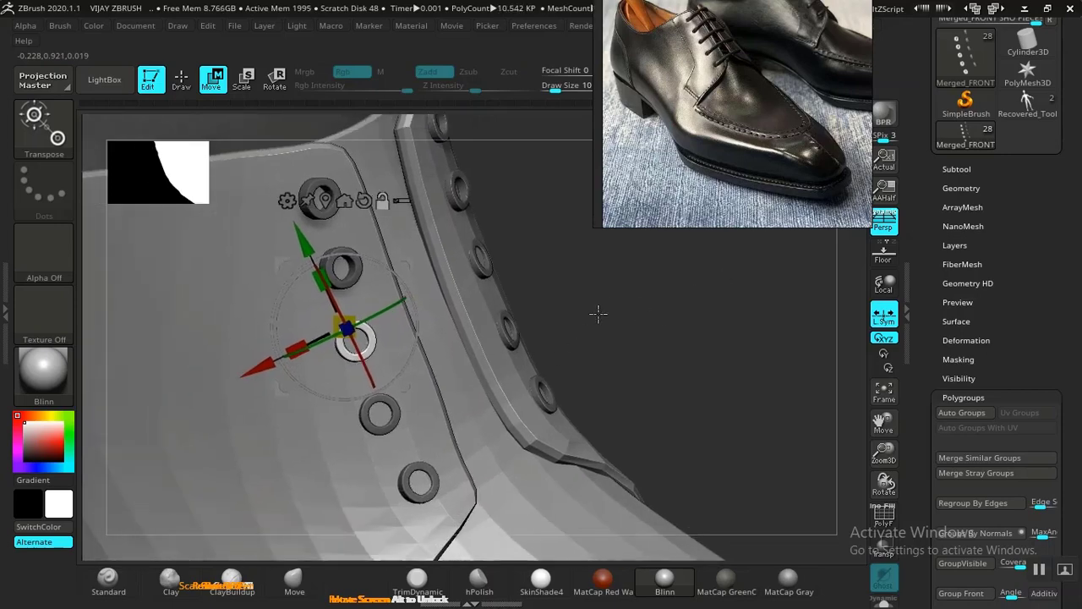
pyautogui.keyDown('ctrl'); pyautogui.click(389, 430); pyautogui.keyUp('ctrl')
pyautogui.moveTo(458, 366); pyautogui.dragTo(465, 361)
# Isolate the second eyelet from the top, centre the gizmo on it, and reset the gizmo's orientation
pyautogui.keyDown('ctrl'); pyautogui.click(334, 259); pyautogui.keyUp('ctrl')
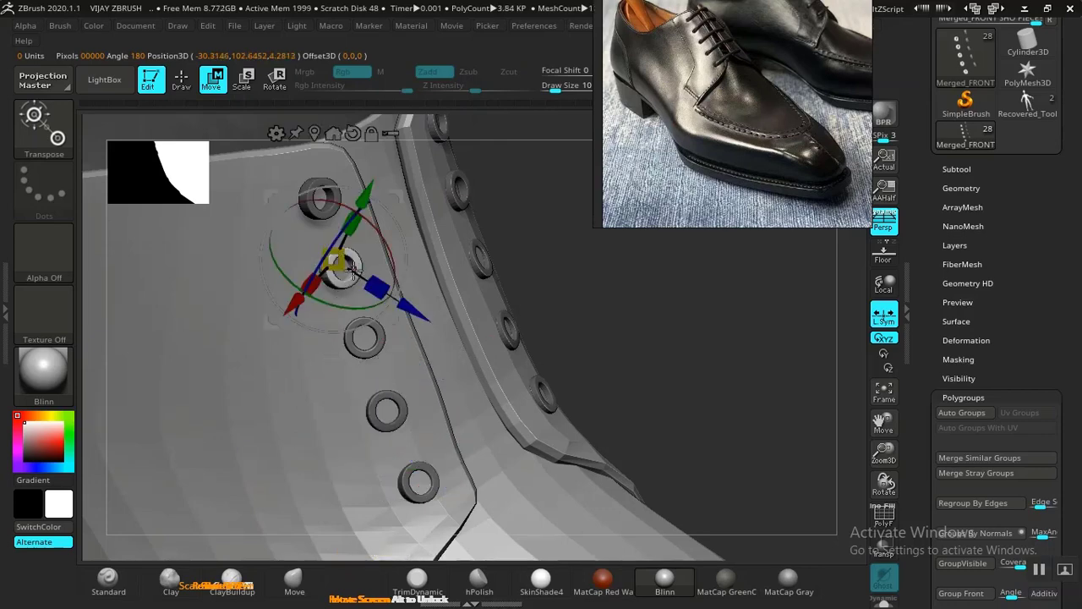
pyautogui.keyDown('alt'); pyautogui.moveTo(684, 275); pyautogui.dragTo(687, 344); pyautogui.keyUp('alt')
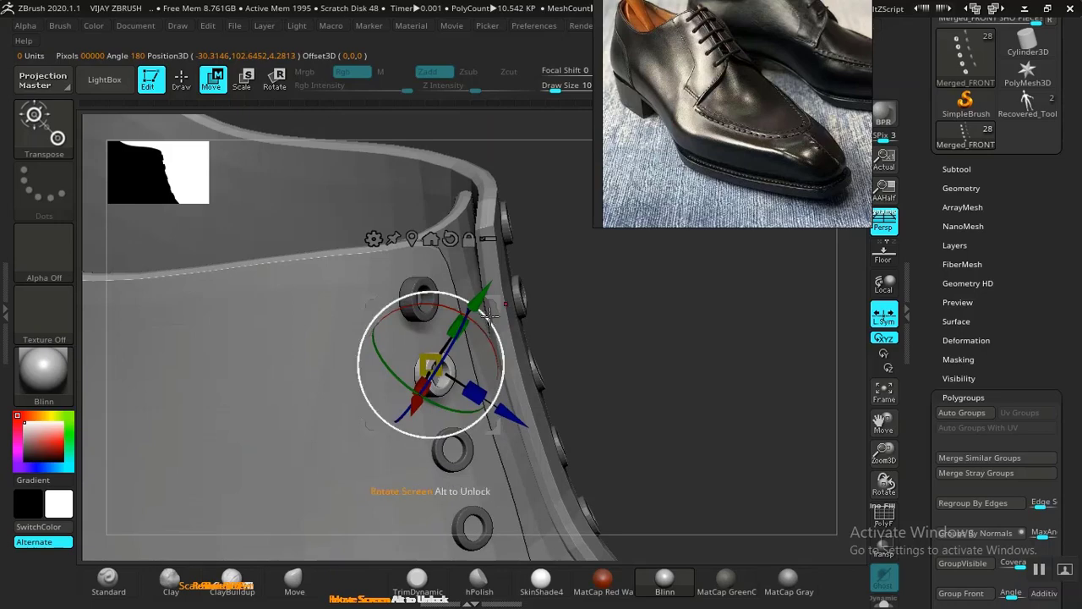
pyautogui.click(412, 239)
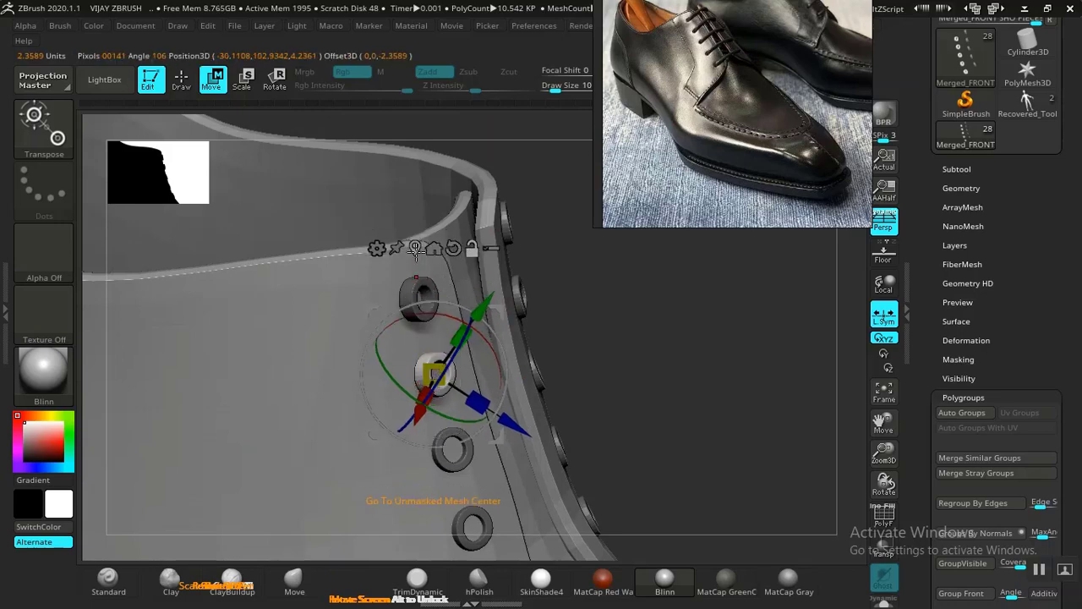
pyautogui.click(454, 248)
# Move the second eyelet from the top into line with the row and rotate it to face outward with the flap
pyautogui.moveTo(516, 397); pyautogui.dragTo(516, 402)
pyautogui.moveTo(489, 304); pyautogui.dragTo(496, 312)
pyautogui.moveTo(448, 409); pyautogui.dragTo(430, 414)
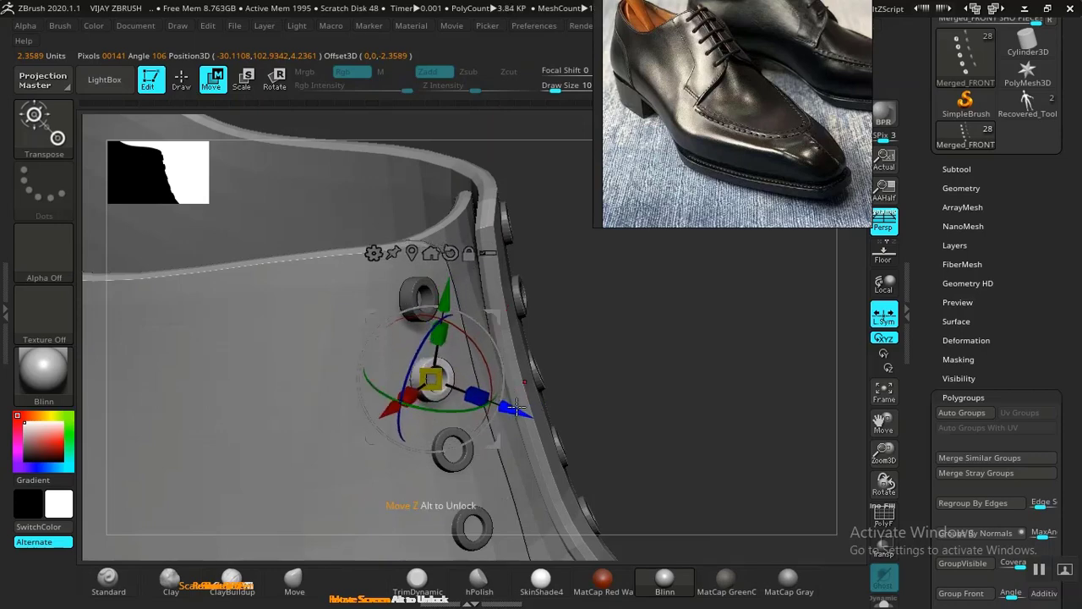
pyautogui.moveTo(515, 407); pyautogui.dragTo(494, 418)
pyautogui.moveTo(413, 409); pyautogui.dragTo(406, 414)
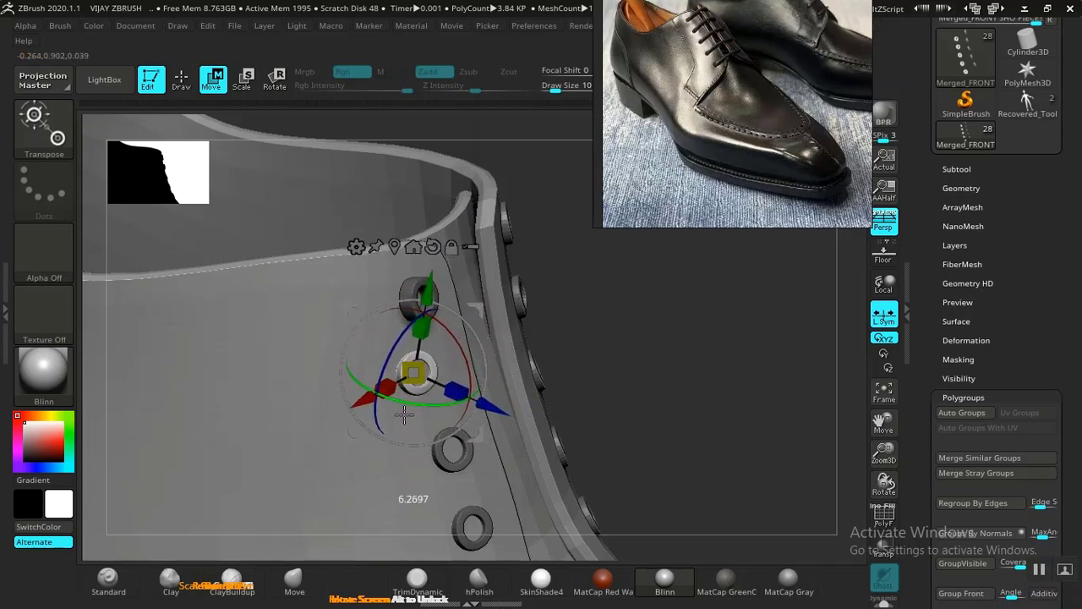
pyautogui.moveTo(479, 302); pyautogui.dragTo(492, 309)
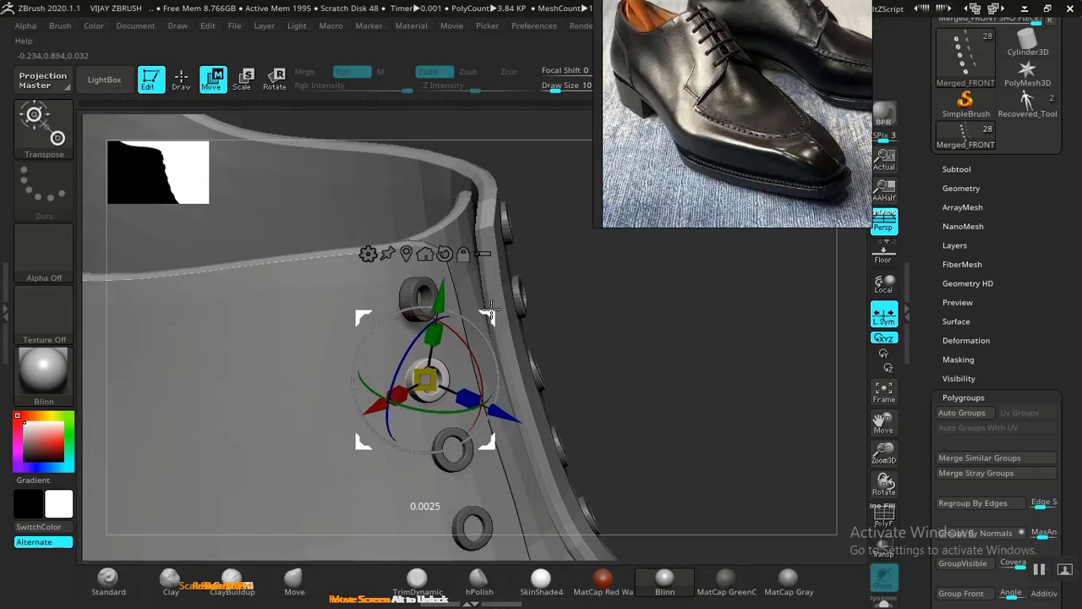
# Check the second eyelet from the top from several angles and fine-tune its rotation against the flap
pyautogui.moveTo(649, 343); pyautogui.dragTo(414, 375)
pyautogui.keyDown('alt'); pyautogui.moveTo(249, 403); pyautogui.dragTo(85, 338); pyautogui.keyUp('alt')
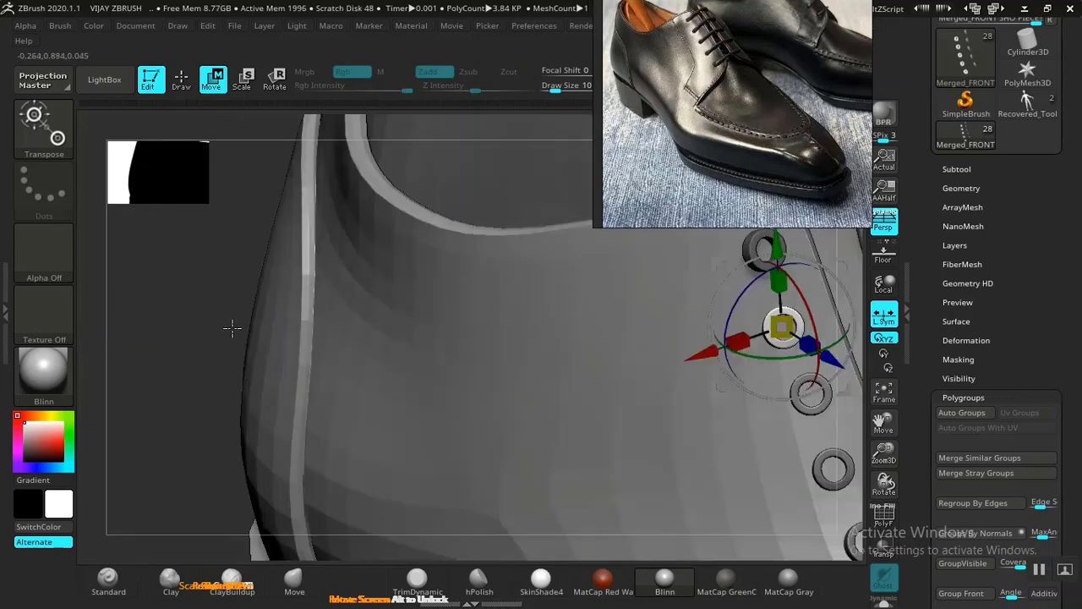
pyautogui.keyDown('alt'); pyautogui.moveTo(206, 456); pyautogui.dragTo(43, 368); pyautogui.keyUp('alt')
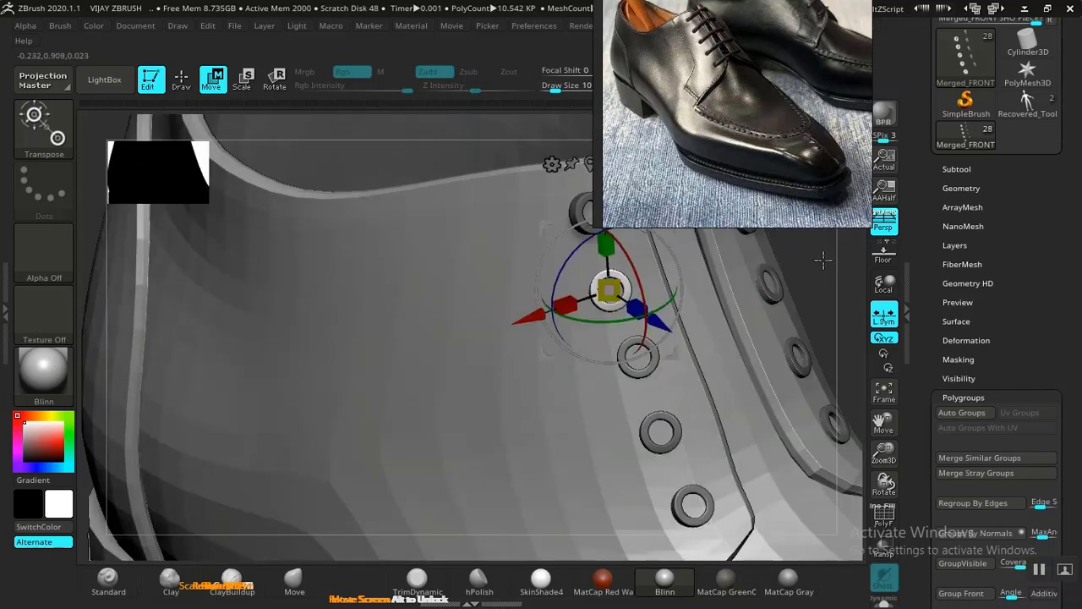
pyautogui.moveTo(823, 260); pyautogui.dragTo(631, 346)
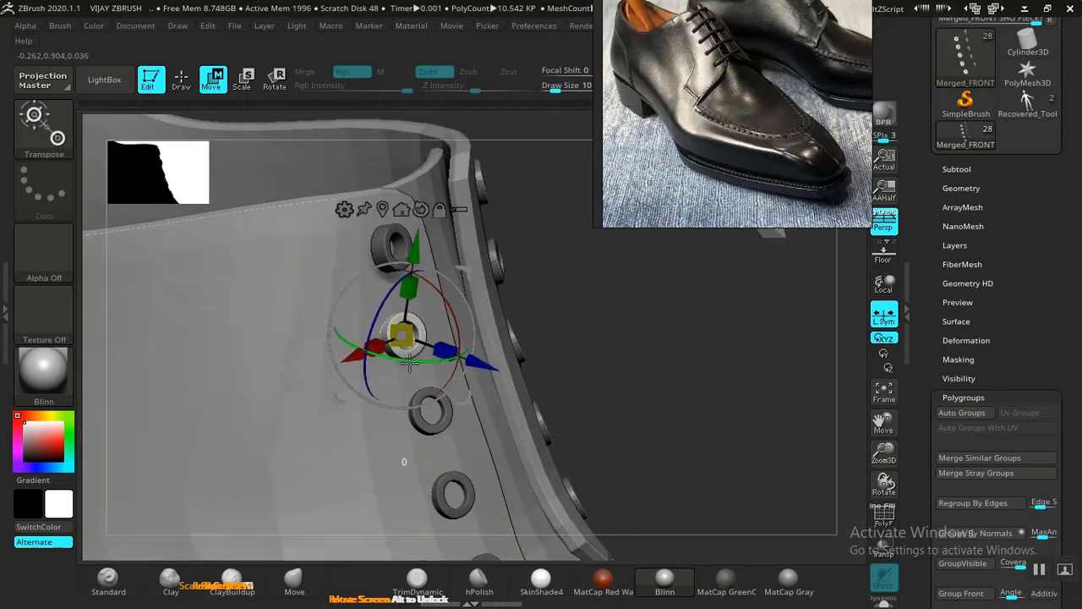
pyautogui.moveTo(409, 361); pyautogui.dragTo(404, 364)
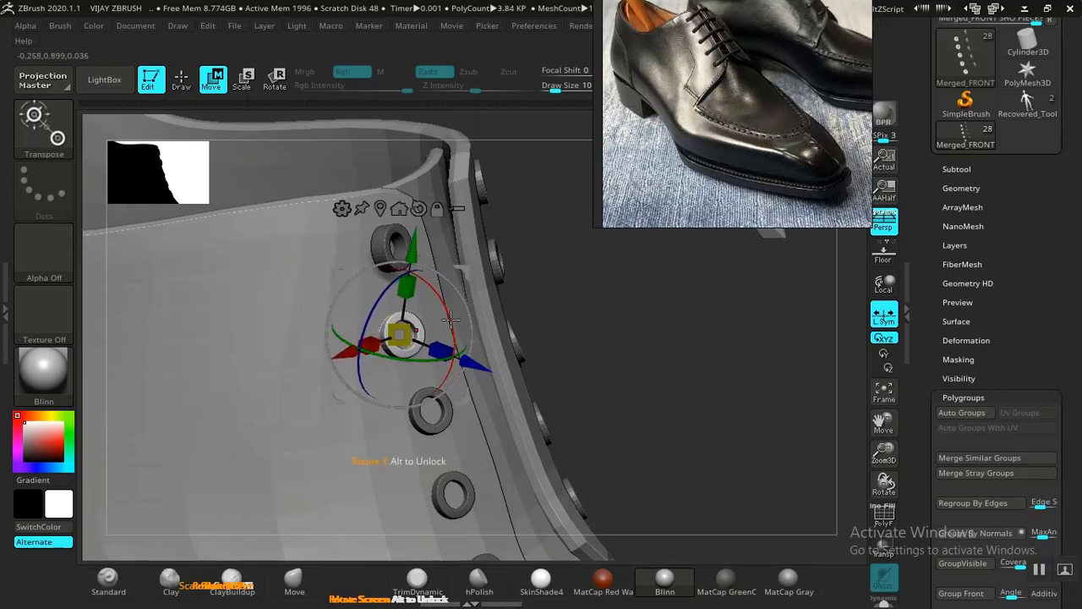
# Finish rotating the second eyelet from the top, and isolate the top eyelet with the gizmo centred on it and its orientation reset
pyautogui.moveTo(450, 318); pyautogui.dragTo(452, 326)
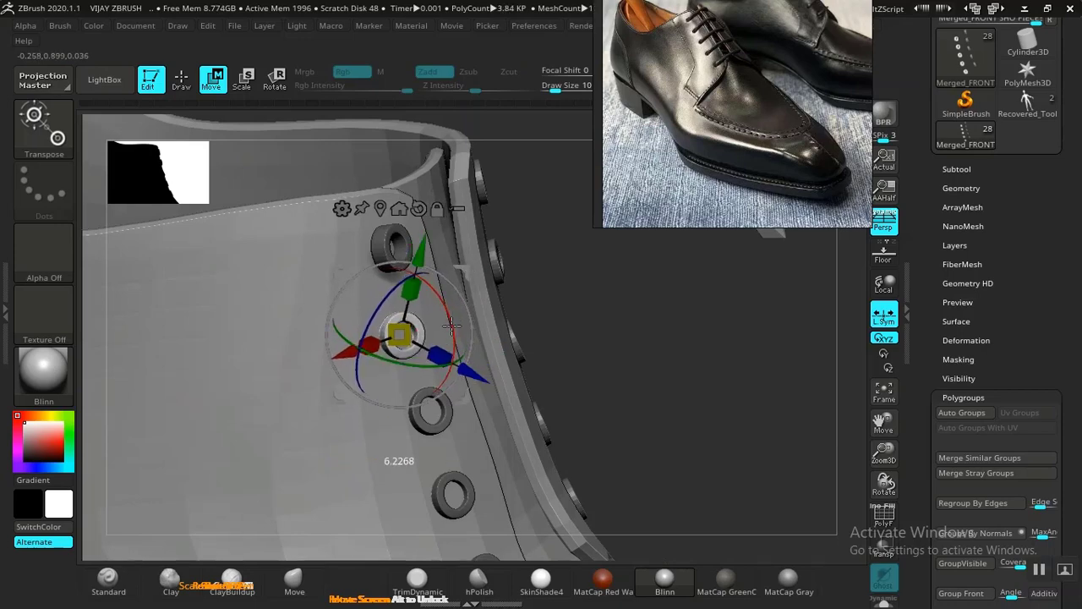
pyautogui.click(393, 245)
pyautogui.moveTo(407, 224); pyautogui.dragTo(407, 230)
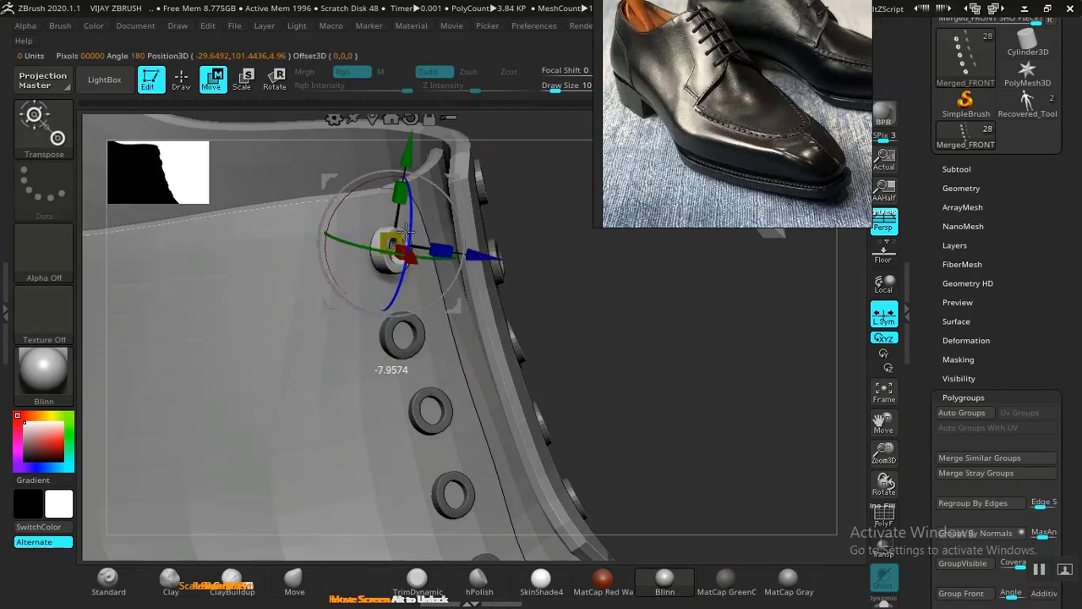
pyautogui.moveTo(486, 254); pyautogui.dragTo(453, 256)
pyautogui.hotkey('ctrl', 'z')
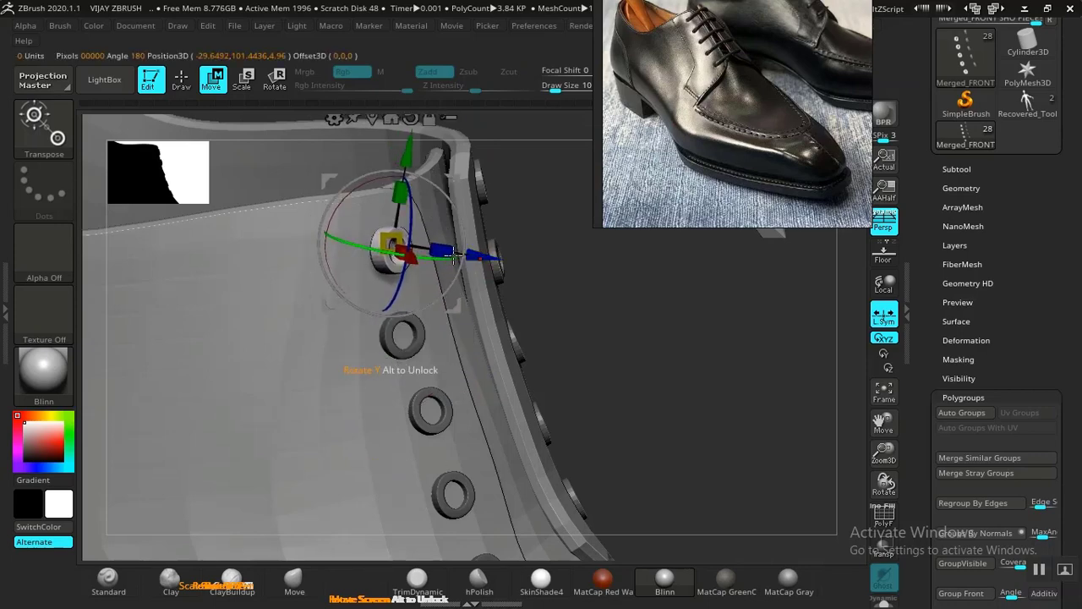
pyautogui.click(375, 122)
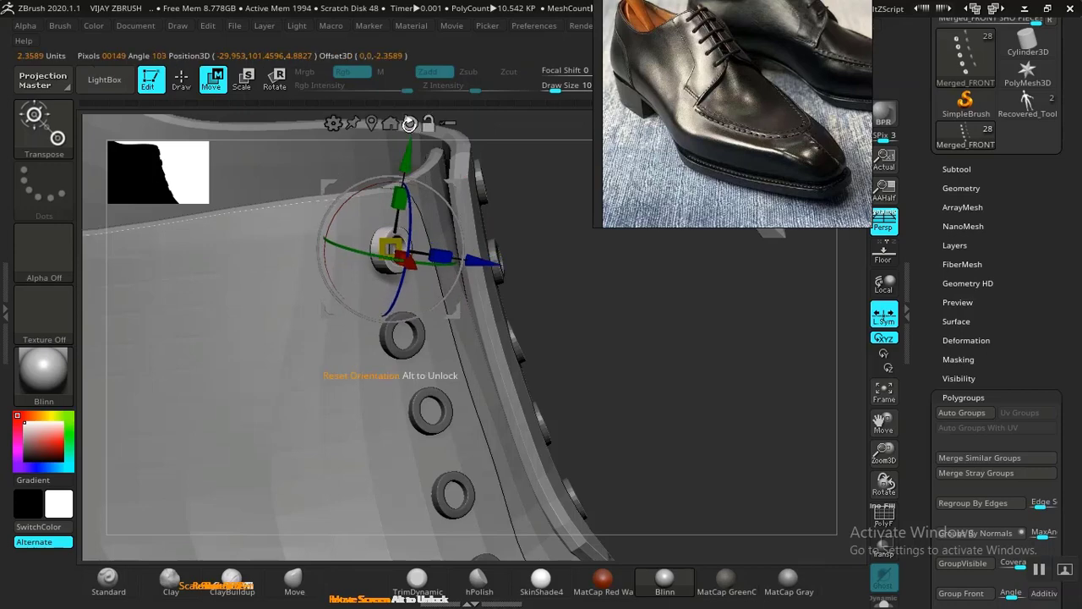
pyautogui.click(409, 123)
# Rotate the top eyelet to face outward with the flap and nudge it against the flap's surface
pyautogui.moveTo(406, 272); pyautogui.dragTo(392, 277)
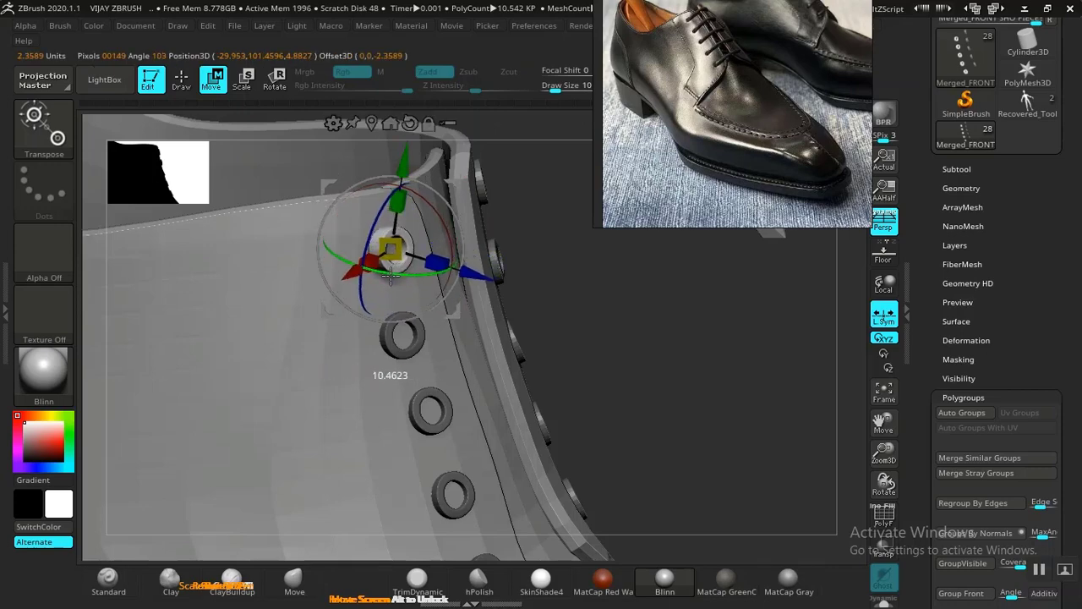
pyautogui.moveTo(471, 271); pyautogui.dragTo(466, 280)
pyautogui.moveTo(606, 306); pyautogui.dragTo(524, 304)
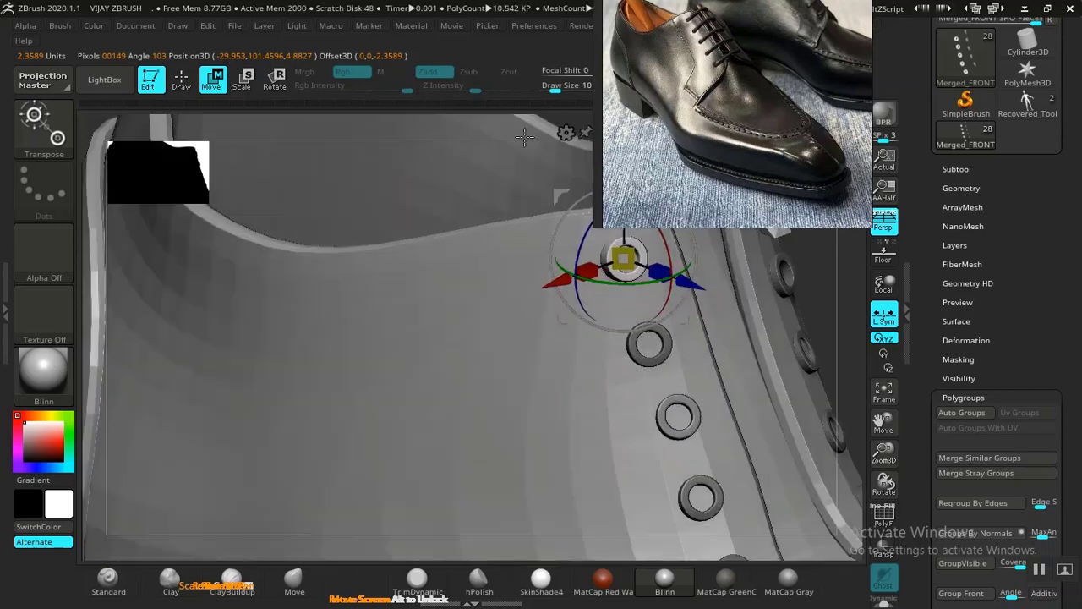
pyautogui.moveTo(786, 300); pyautogui.dragTo(619, 322)
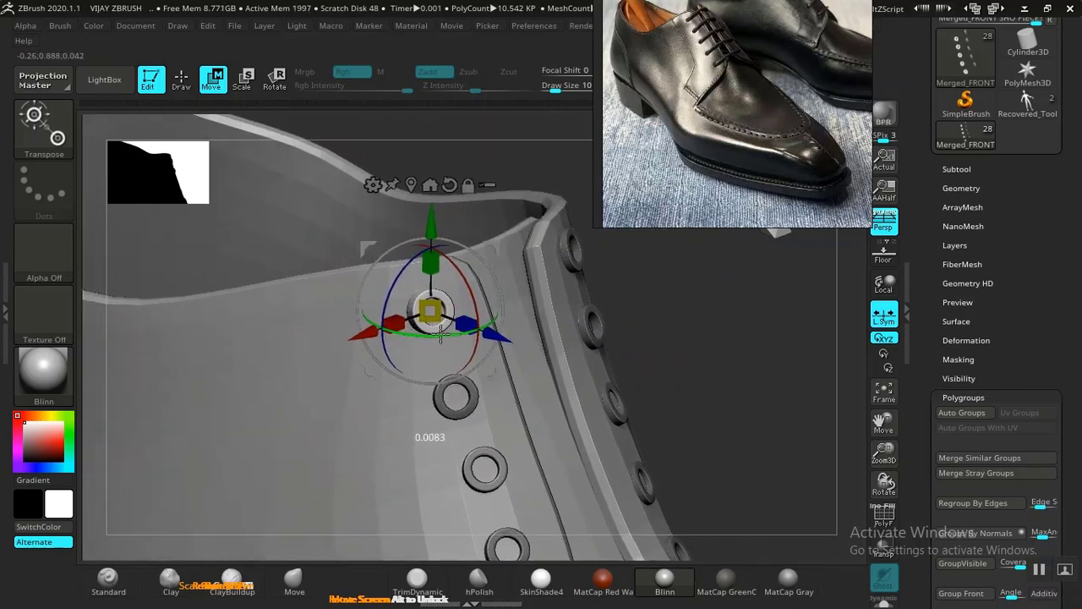
pyautogui.moveTo(642, 316); pyautogui.dragTo(621, 356)
pyautogui.moveTo(522, 355); pyautogui.dragTo(509, 352)
pyautogui.moveTo(418, 347); pyautogui.dragTo(480, 353)
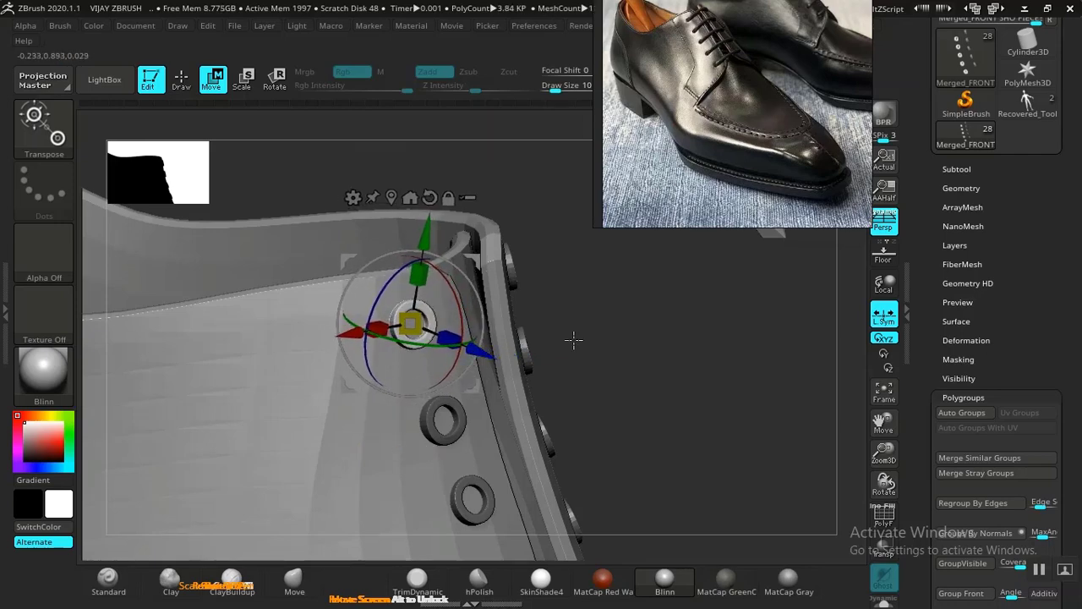
# Check the top eyelet from several angles and fine-tune its rotation against the flap
pyautogui.moveTo(573, 340); pyautogui.dragTo(519, 336)
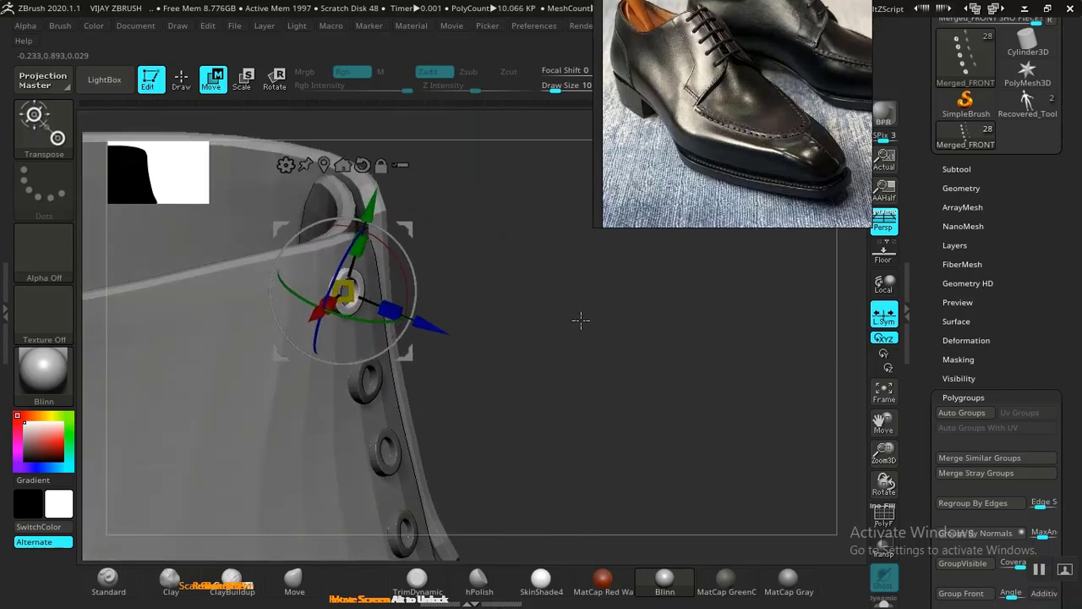
pyautogui.moveTo(597, 321); pyautogui.dragTo(574, 314)
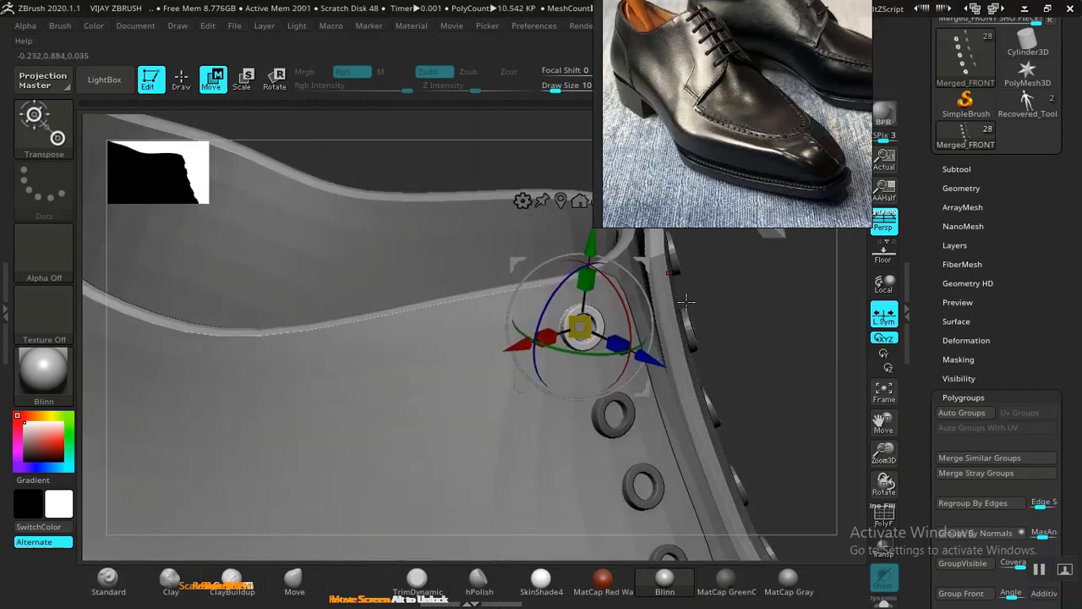
pyautogui.moveTo(685, 300); pyautogui.dragTo(468, 371)
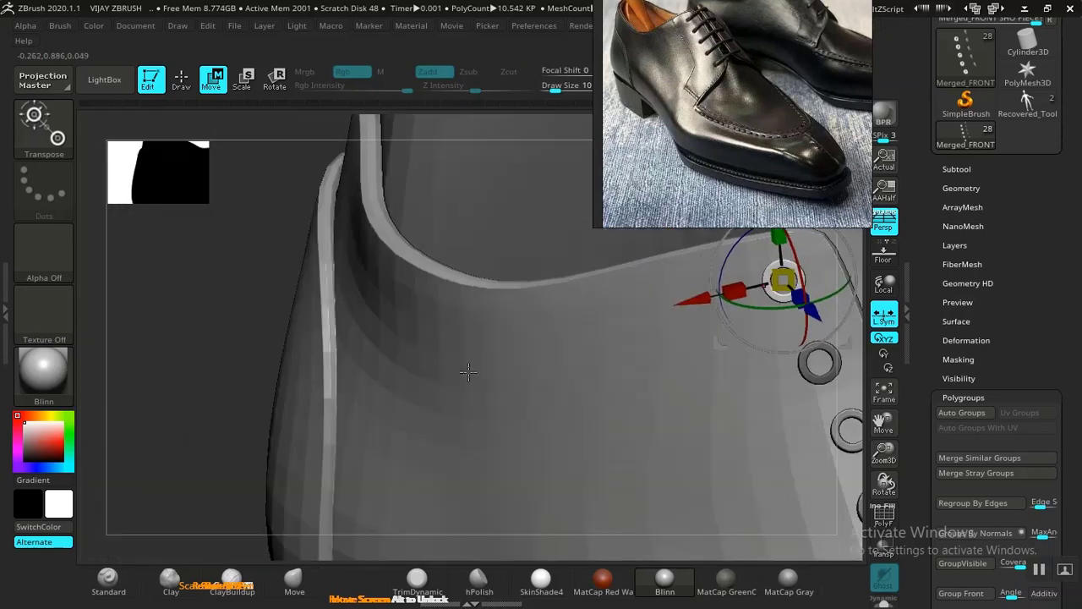
pyautogui.moveTo(491, 310)
pyautogui.keyDown('alt'); pyautogui.mouseDown(button='right')
pyautogui.moveTo(377, 312)
pyautogui.moveTo(303, 346)
pyautogui.mouseUp(button='right'); pyautogui.keyUp('alt')
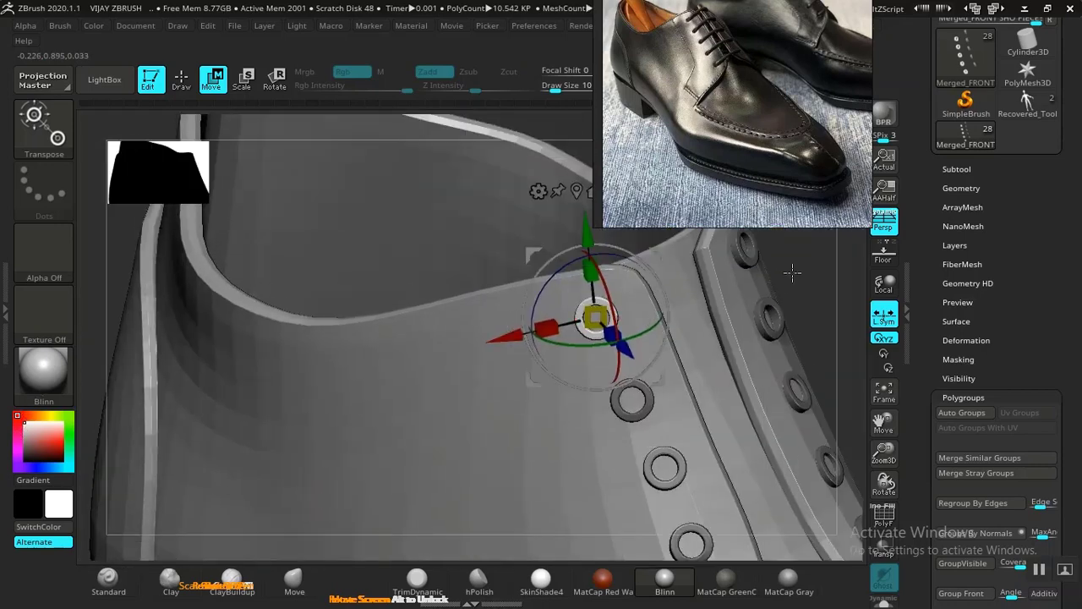
pyautogui.moveTo(718, 272)
pyautogui.keyDown('alt'); pyautogui.mouseDown(button='right')
pyautogui.moveTo(574, 314)
pyautogui.moveTo(470, 317)
pyautogui.mouseUp(button='right'); pyautogui.keyUp('alt')
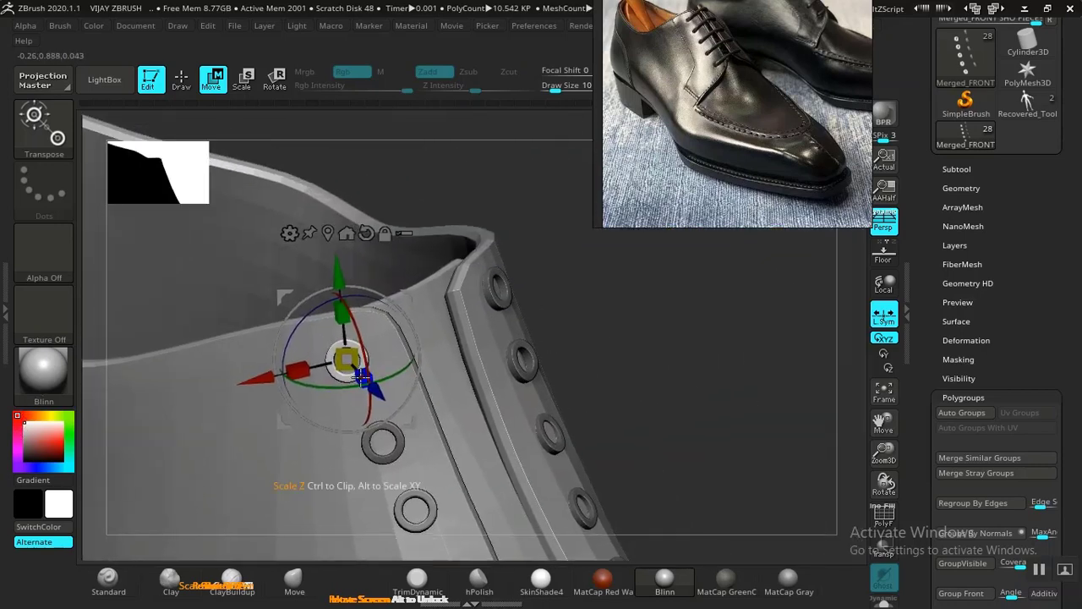
pyautogui.moveTo(392, 370); pyautogui.dragTo(386, 372)
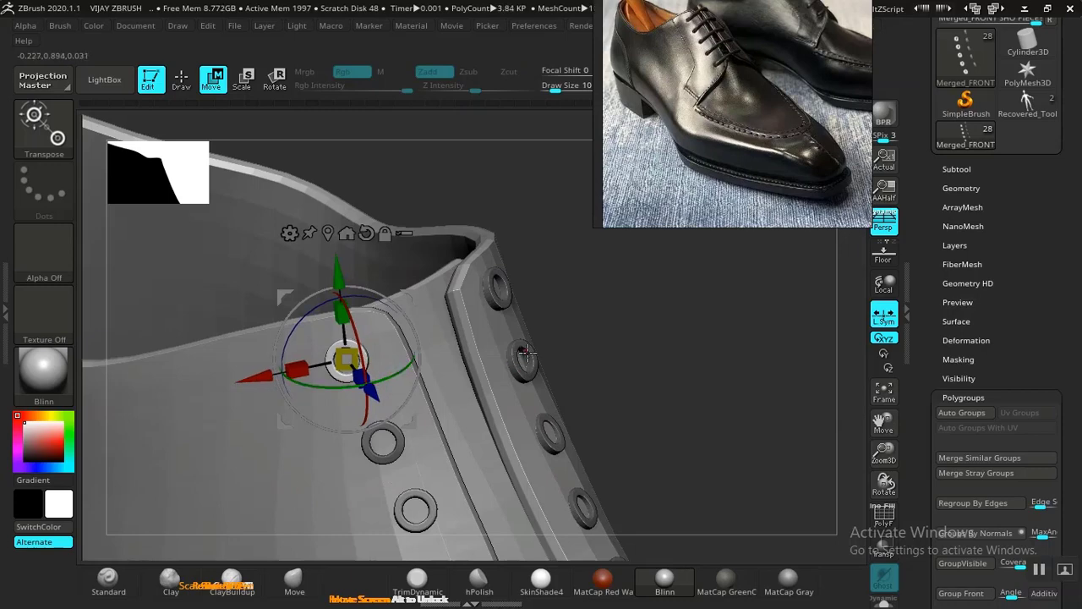
# Isolate the second eyelet from the top again and shift it slightly up toward the top eyelet to even the spacing
pyautogui.press('q')
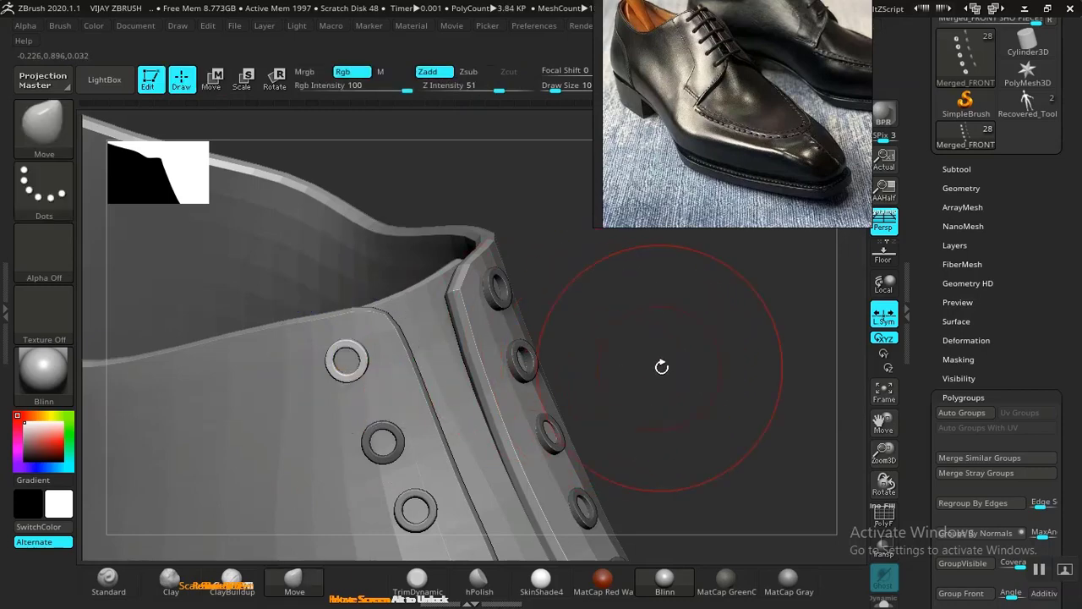
pyautogui.keyDown('alt'); pyautogui.moveTo(658, 379); pyautogui.dragTo(596, 251); pyautogui.keyUp('alt')
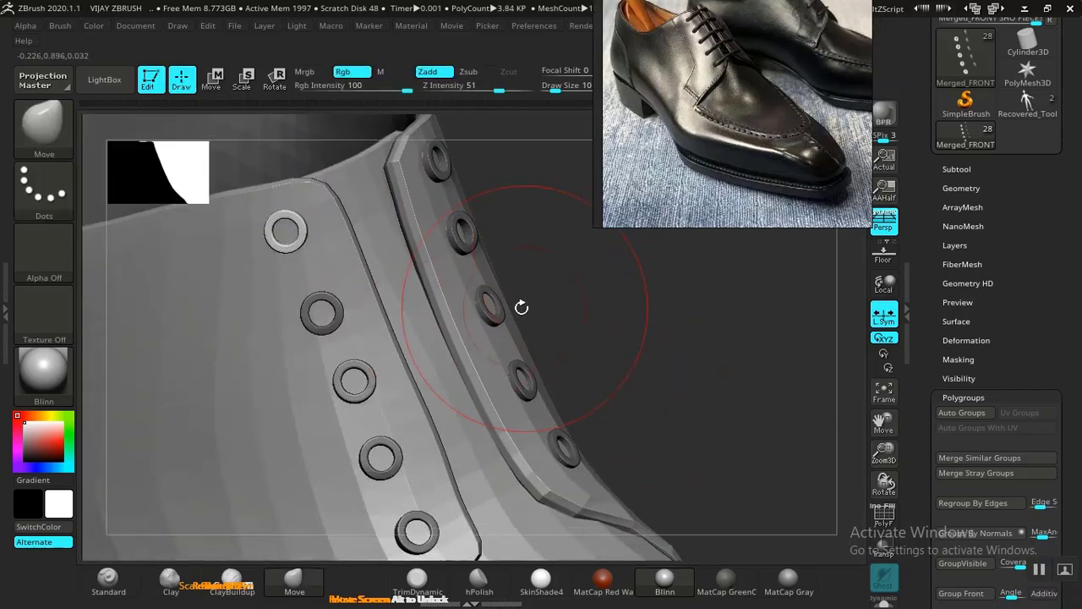
pyautogui.keyDown('alt'); pyautogui.click(344, 316); pyautogui.keyUp('alt')
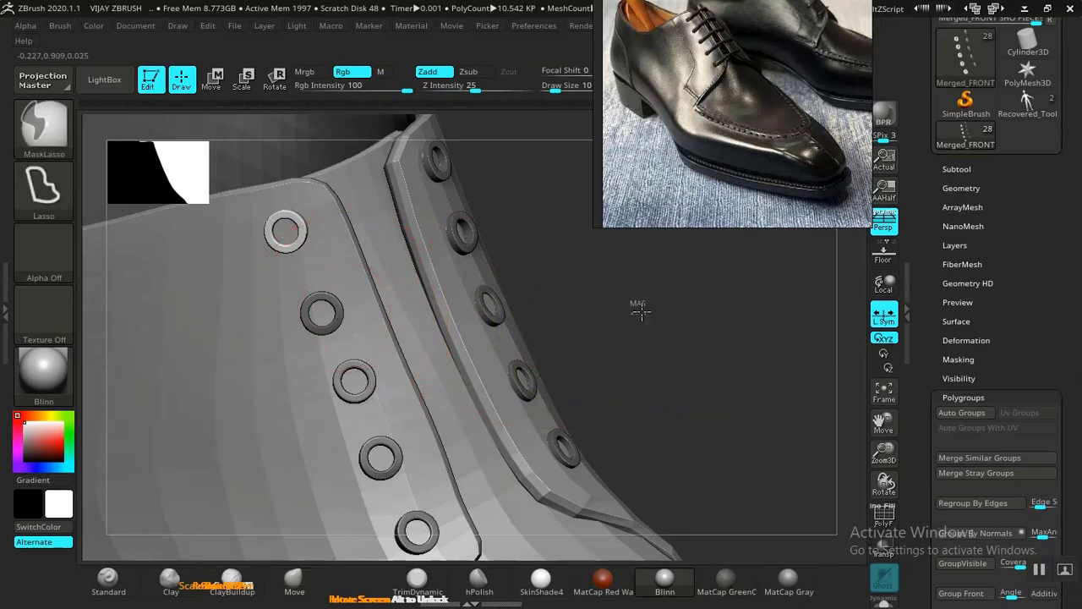
pyautogui.keyDown('alt'); pyautogui.click(320, 311); pyautogui.keyUp('alt')
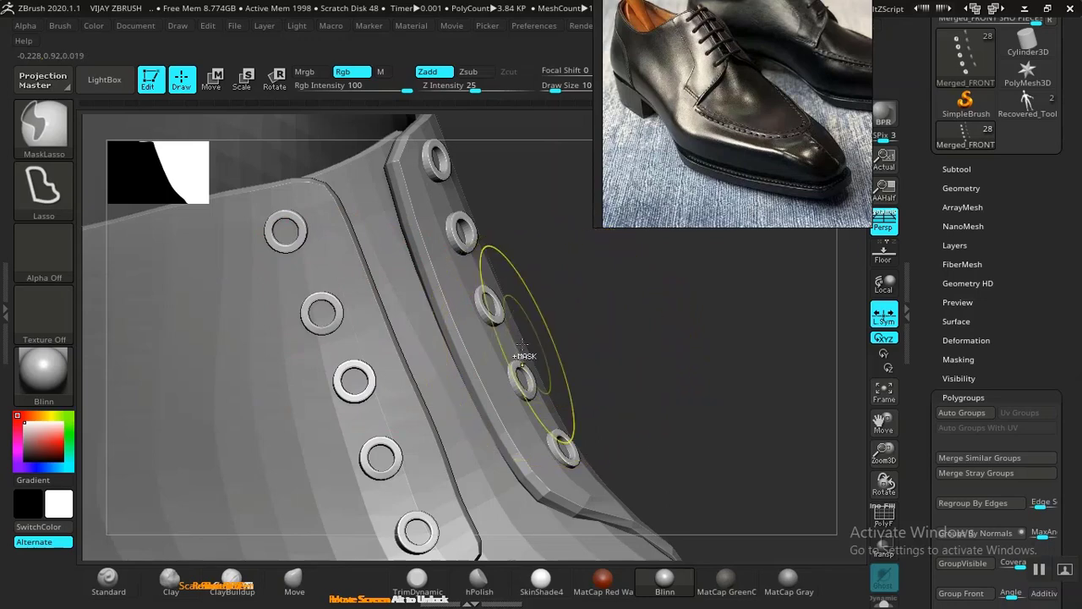
pyautogui.keyDown('alt'); pyautogui.click(340, 330); pyautogui.keyUp('alt')
pyautogui.keyDown('alt'); pyautogui.click(339, 328); pyautogui.keyUp('alt')
pyautogui.press('w')
pyautogui.click(329, 329)
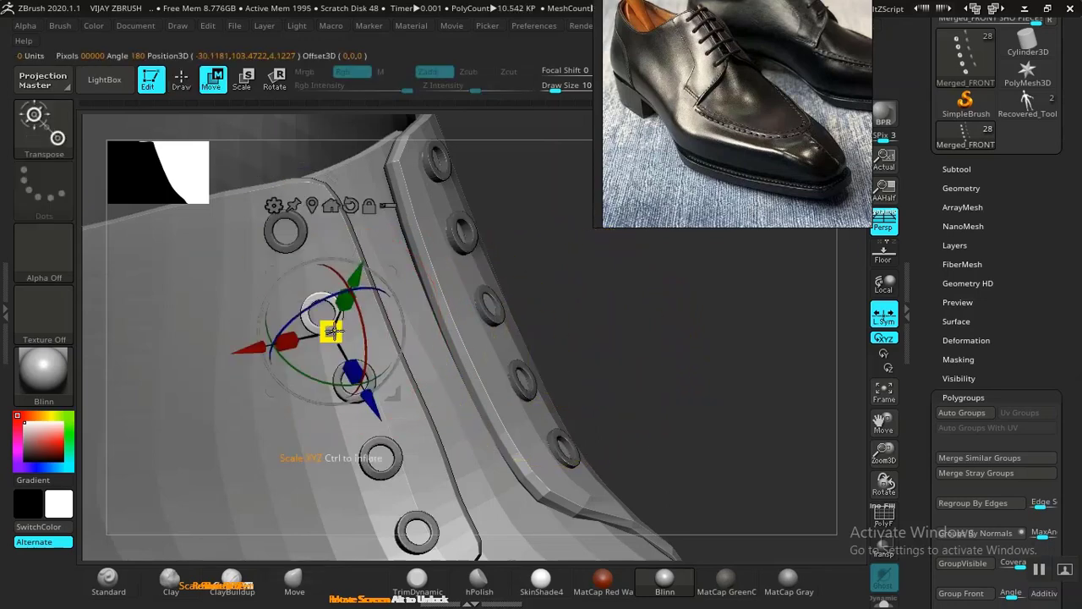
pyautogui.moveTo(392, 265); pyautogui.dragTo(391, 258)
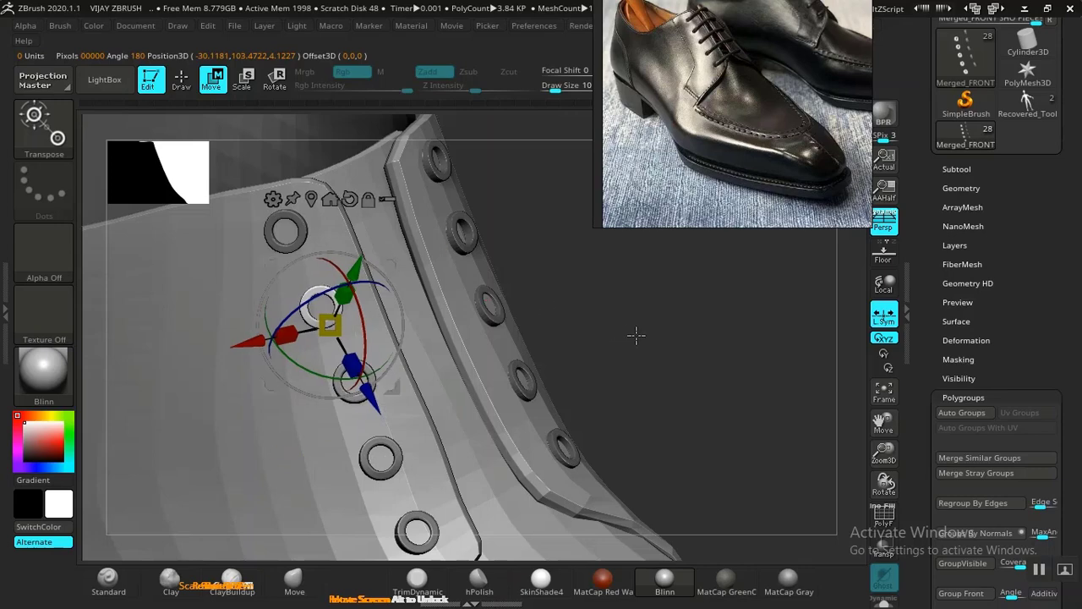
# Select the shoe upper subtool Merged_FRONT SHO PIECE4 and display its polyframe
pyautogui.press('q')
pyautogui.moveTo(697, 336)
pyautogui.mouseDown()
pyautogui.moveTo(702, 378)
pyautogui.moveTo(685, 338)
pyautogui.moveTo(459, 401)
pyautogui.moveTo(228, 369)
pyautogui.mouseUp()
pyautogui.press('f')
pyautogui.moveTo(751, 348); pyautogui.dragTo(585, 418)
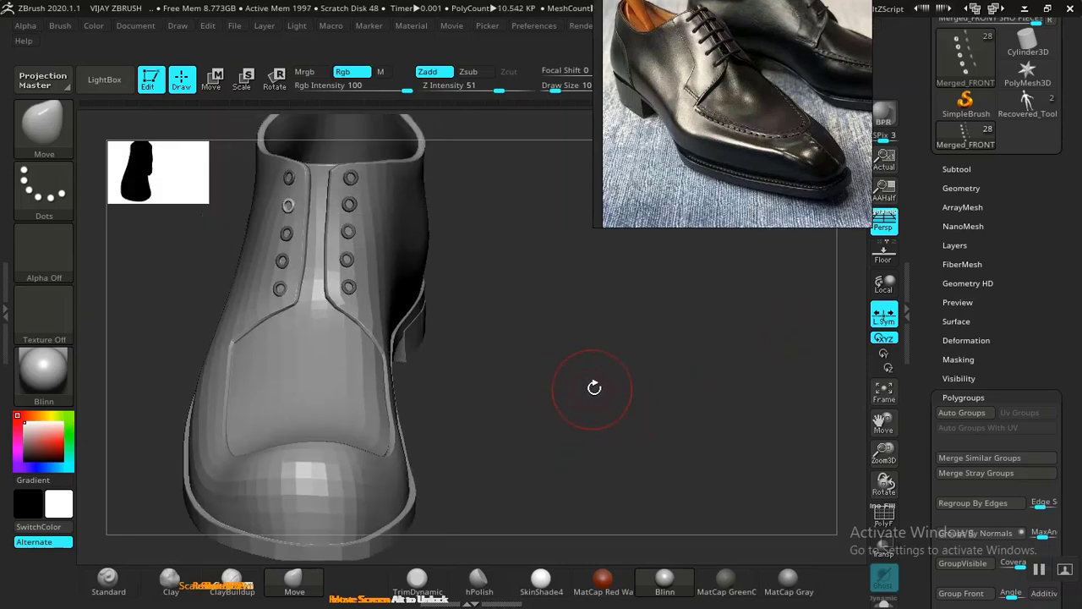
pyautogui.click(949, 171)
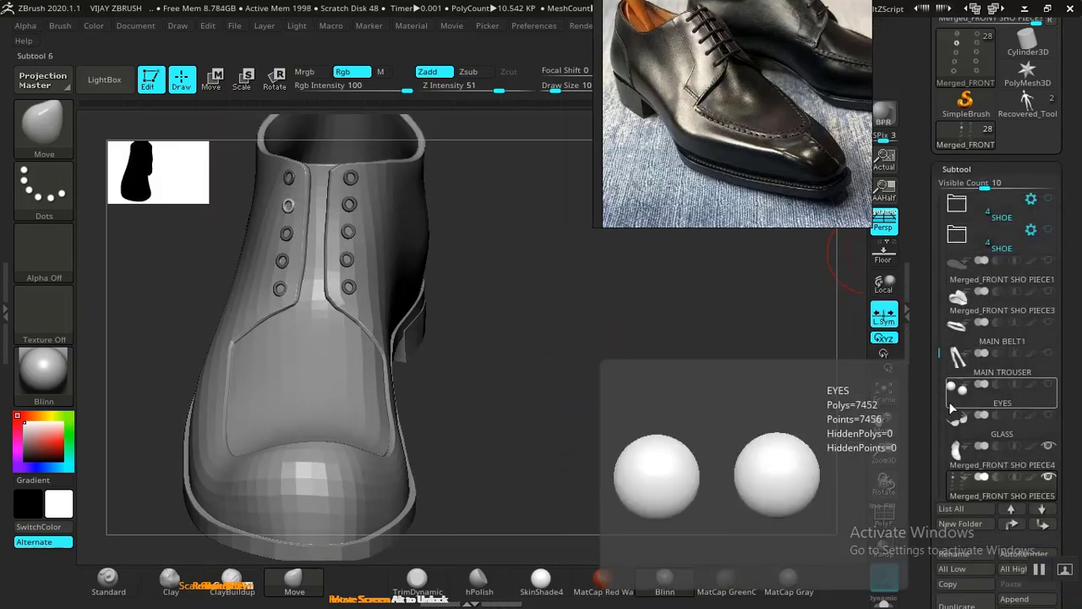
pyautogui.moveTo(924, 434); pyautogui.dragTo(974, 277)
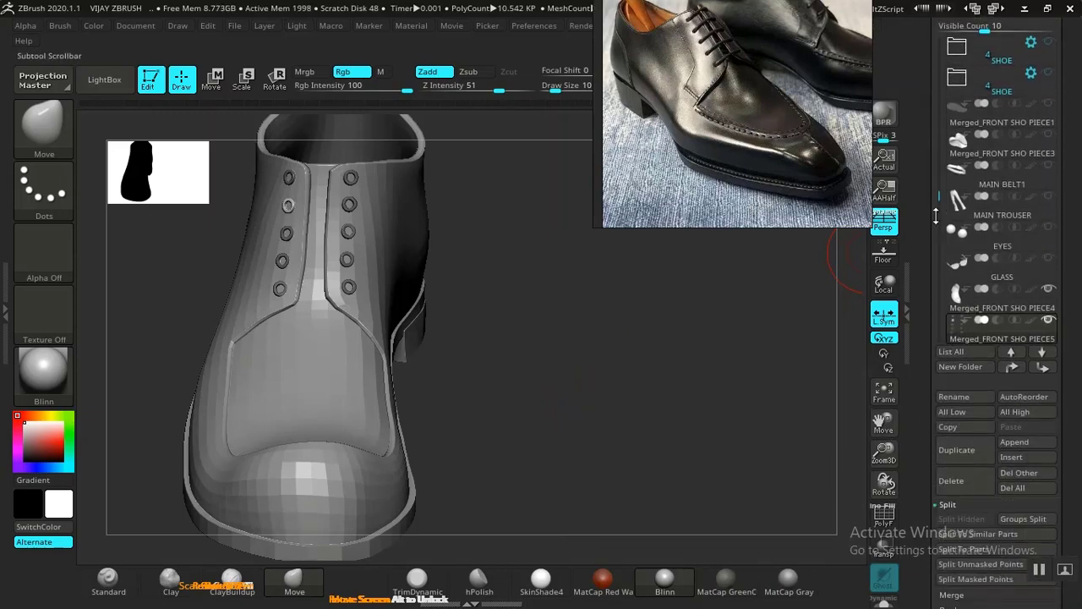
pyautogui.moveTo(979, 305); pyautogui.dragTo(972, 270)
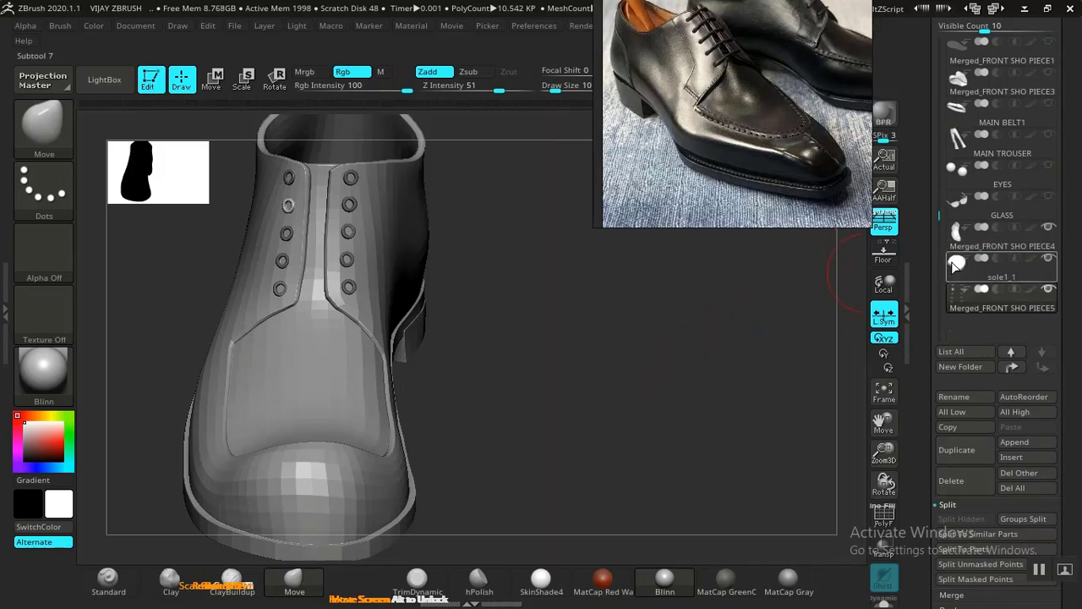
pyautogui.click(963, 230)
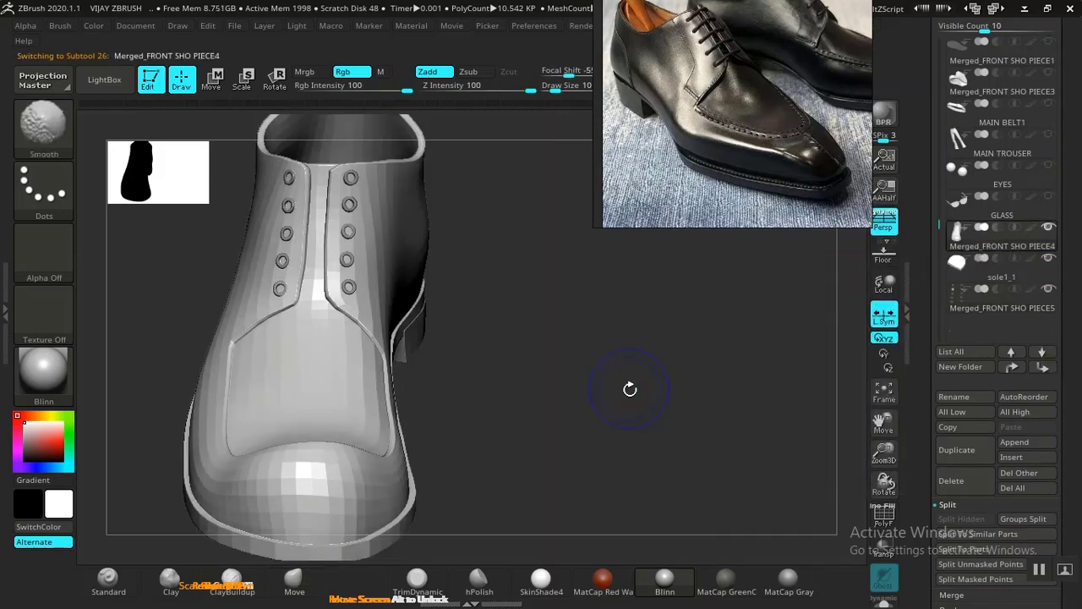
pyautogui.hotkey('shift', 'f')
pyautogui.moveTo(637, 394); pyautogui.dragTo(696, 384)
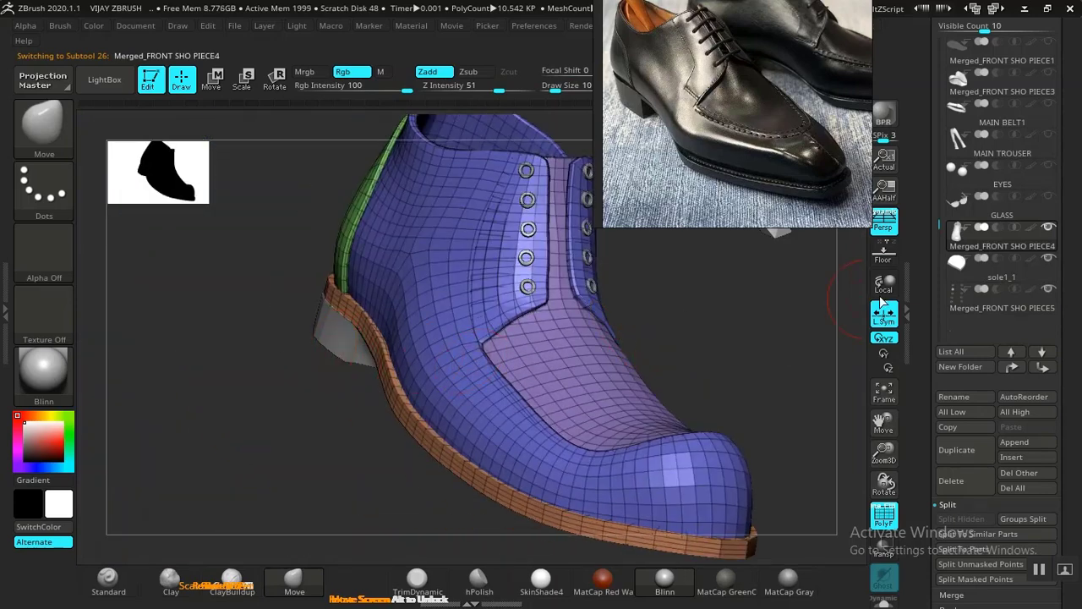
# Merge the shoe upper subtool down with the sole1_1 subtool below it
pyautogui.scroll(-3, 923, 420)
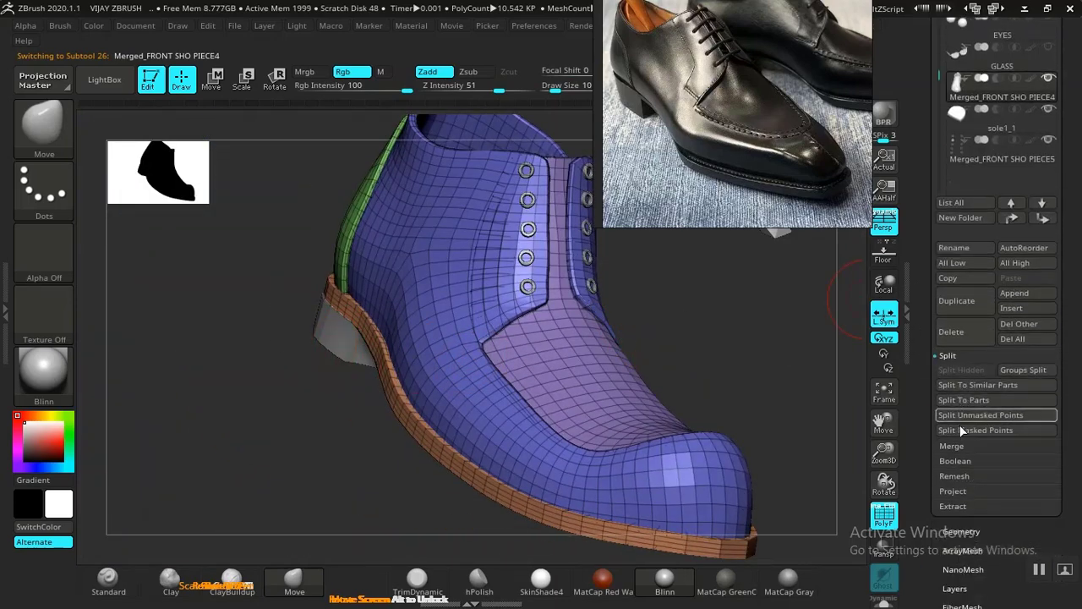
pyautogui.click(953, 446)
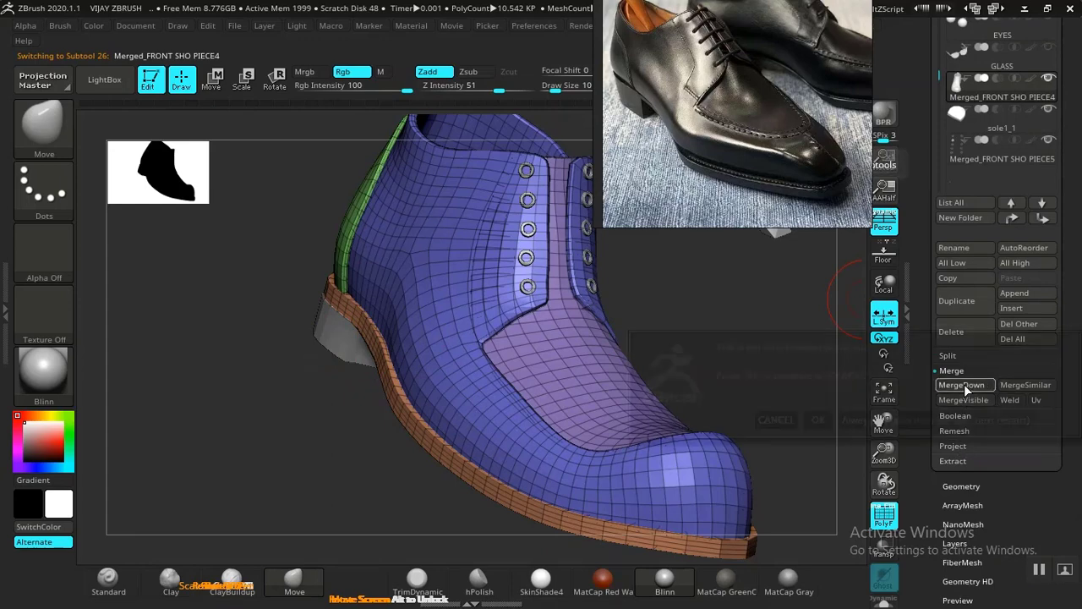
pyautogui.click(963, 385)
pyautogui.click(815, 420)
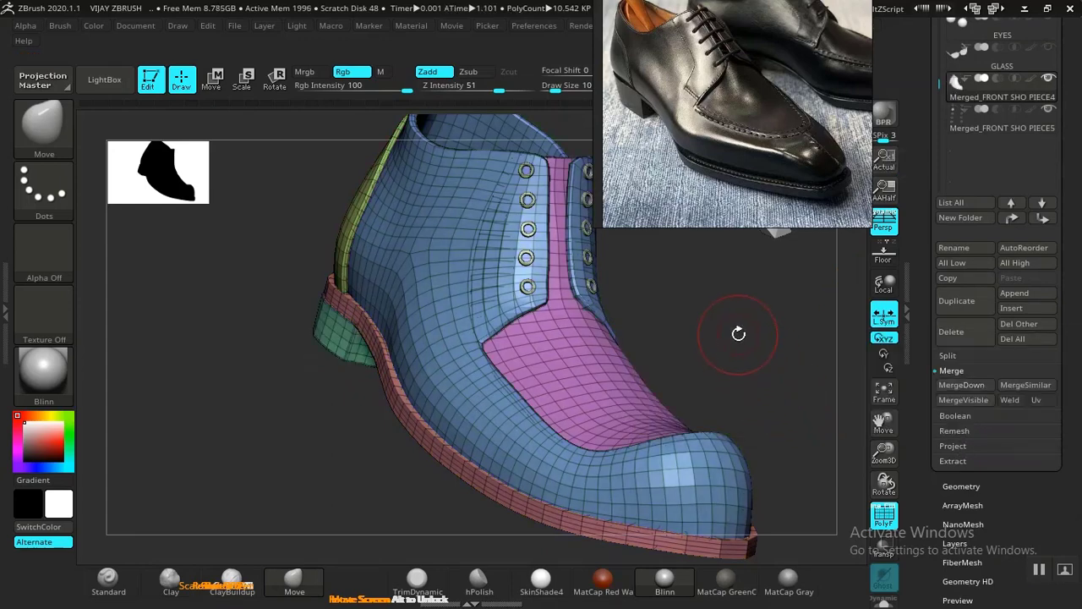
# Move the reference photo clear of the canvas and view the merged shoe from the front
pyautogui.moveTo(735, 333); pyautogui.dragTo(619, 370)
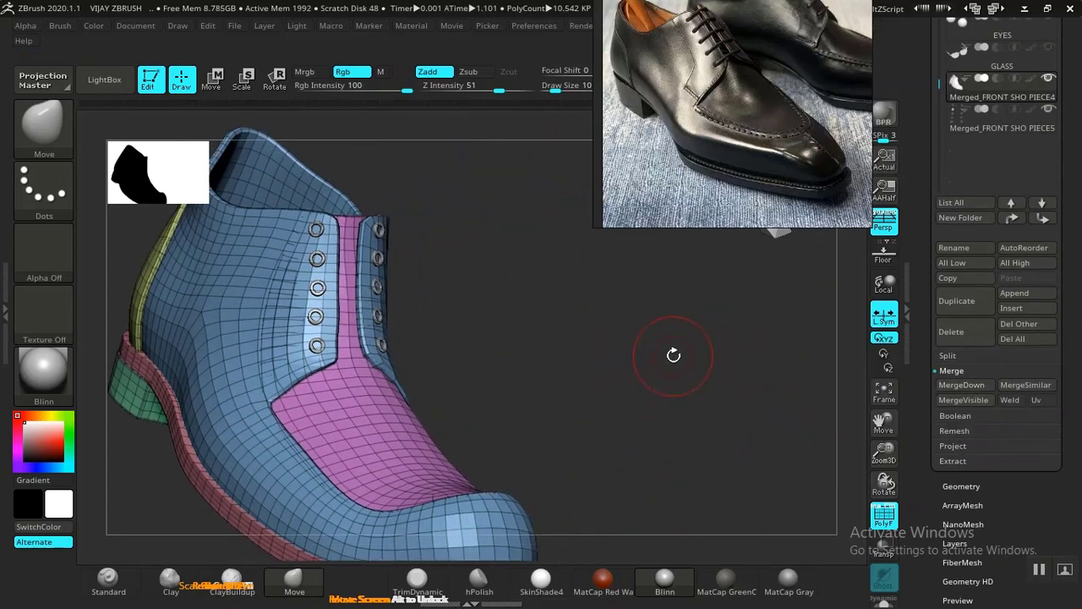
pyautogui.moveTo(661, 341); pyautogui.dragTo(707, 230)
pyautogui.moveTo(712, 179); pyautogui.dragTo(830, 25)
pyautogui.moveTo(650, 321); pyautogui.dragTo(804, 295)
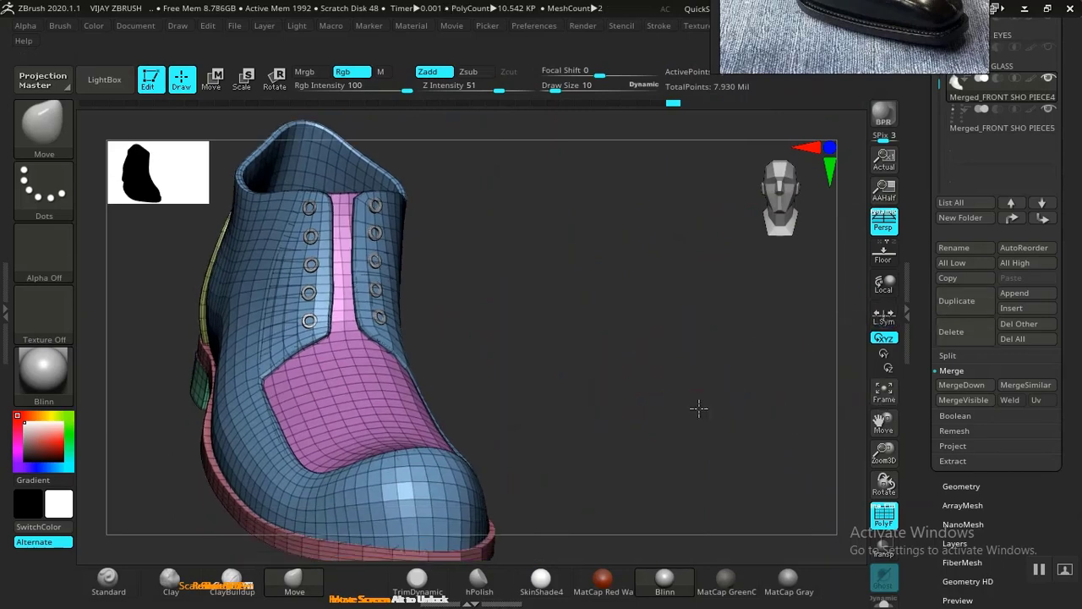
pyautogui.moveTo(700, 406); pyautogui.dragTo(680, 423)
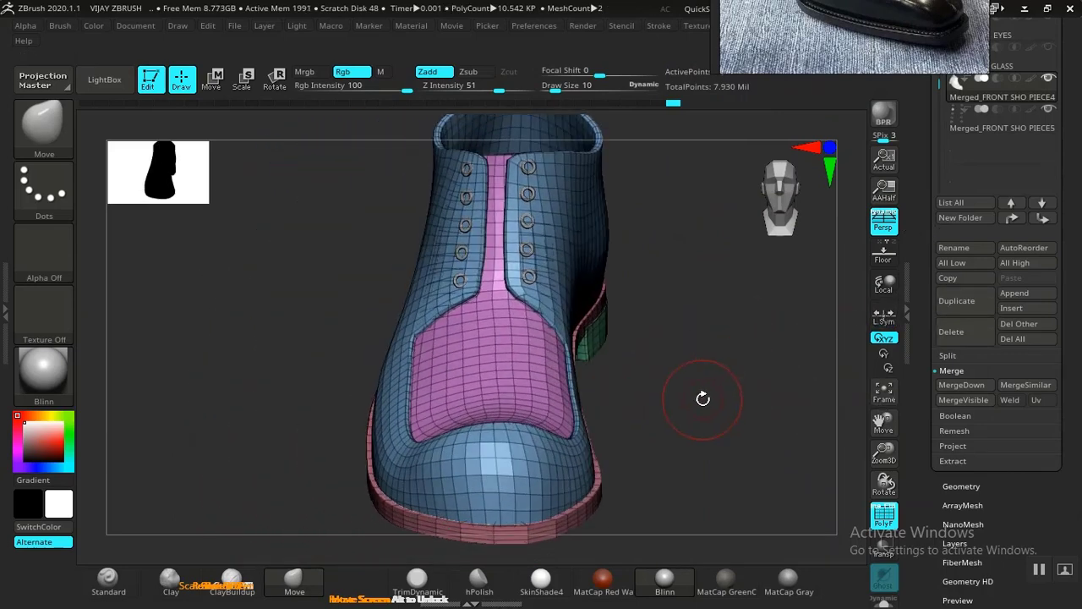
# Subdivide the merged shoe once and examine its heel with the polyframe displayed
pyautogui.hotkey('shift', 'f')
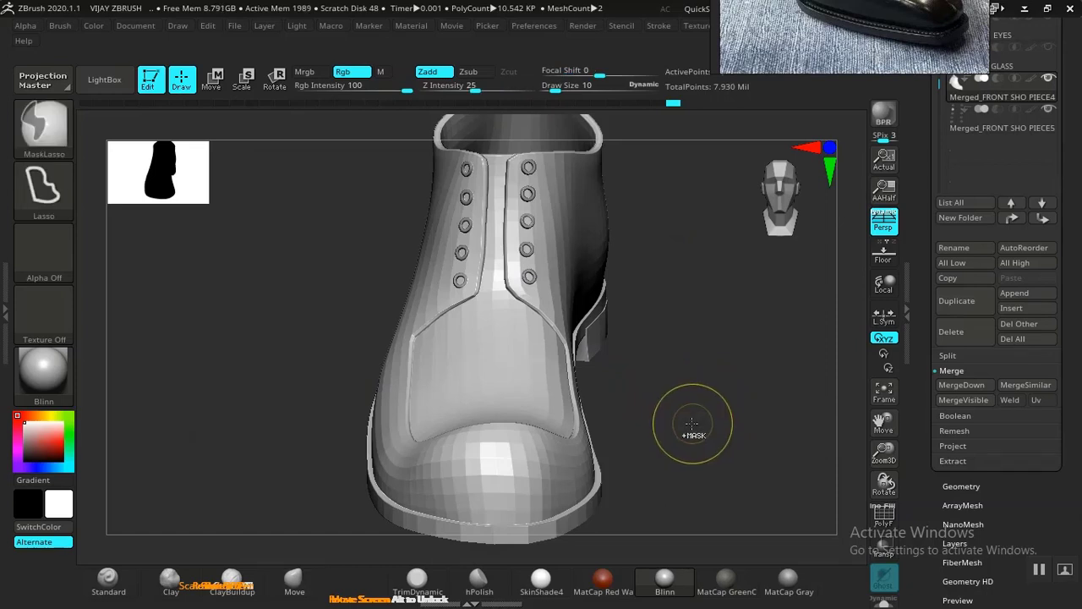
pyautogui.hotkey('ctrl', 'd')
pyautogui.moveTo(695, 395); pyautogui.dragTo(377, 300)
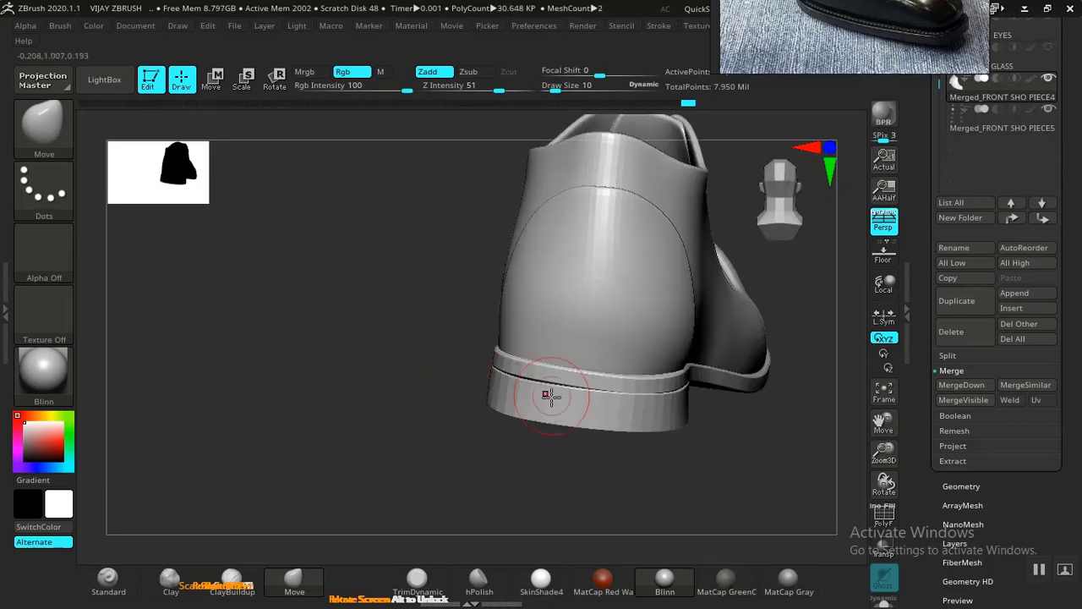
pyautogui.hotkey('shift', 'f')
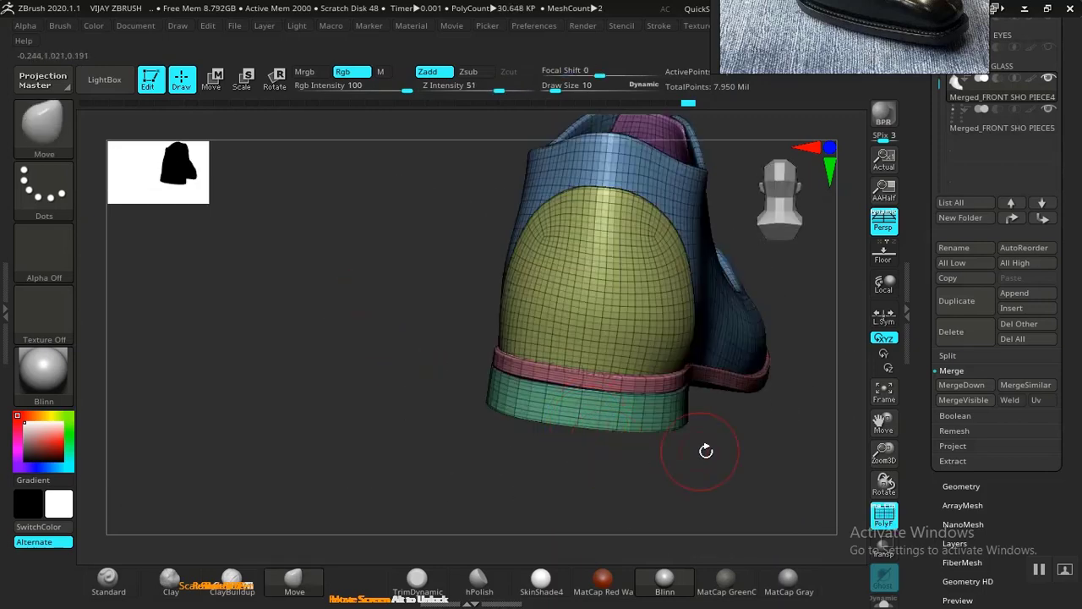
# Hide the shoe's polyframe and step the mesh down one subdivision level in the side view
pyautogui.moveTo(702, 458)
pyautogui.mouseDown()
pyautogui.moveTo(684, 491)
pyautogui.moveTo(715, 496)
pyautogui.moveTo(700, 481)
pyautogui.moveTo(592, 467)
pyautogui.moveTo(720, 425)
pyautogui.moveTo(724, 398)
pyautogui.moveTo(674, 430)
pyautogui.moveTo(430, 246)
pyautogui.moveTo(507, 174)
pyautogui.moveTo(774, 441)
pyautogui.mouseUp()
pyautogui.hotkey('shift', 'f')
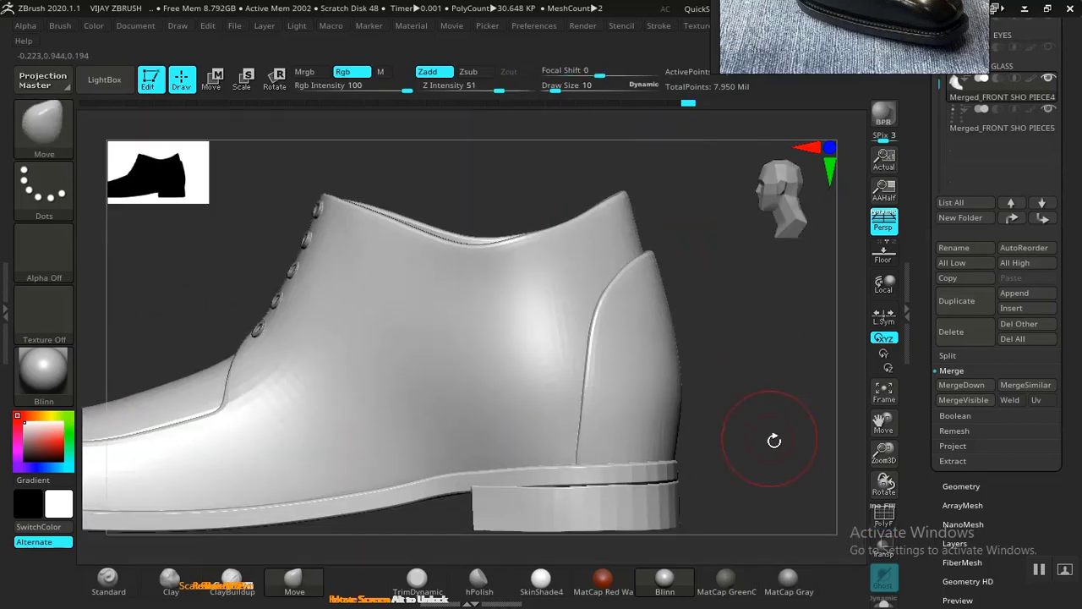
pyautogui.press('ctrl')
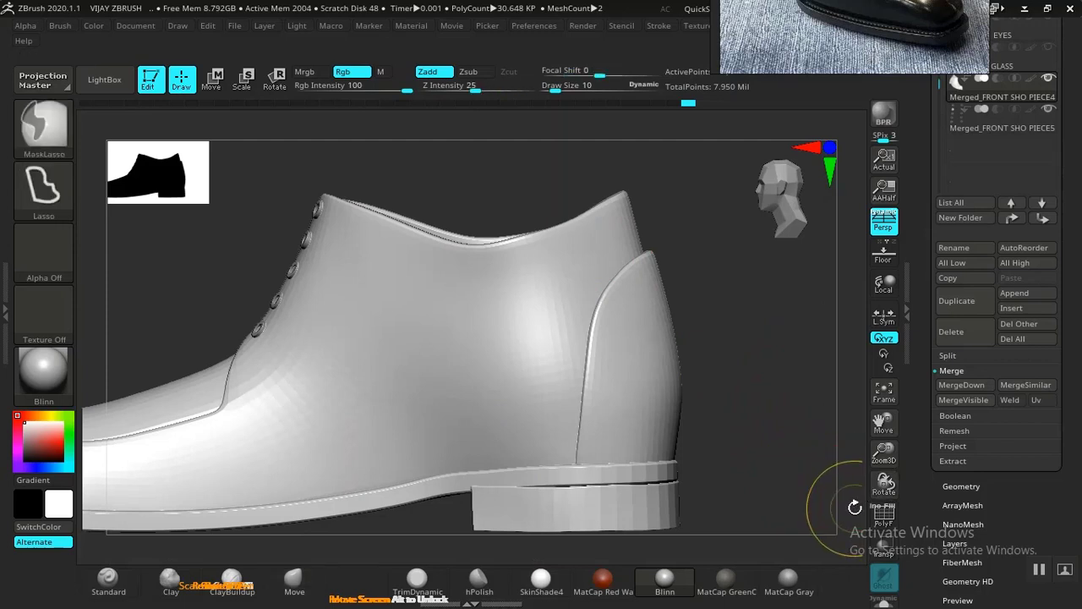
pyautogui.hotkey('shift', 'd')
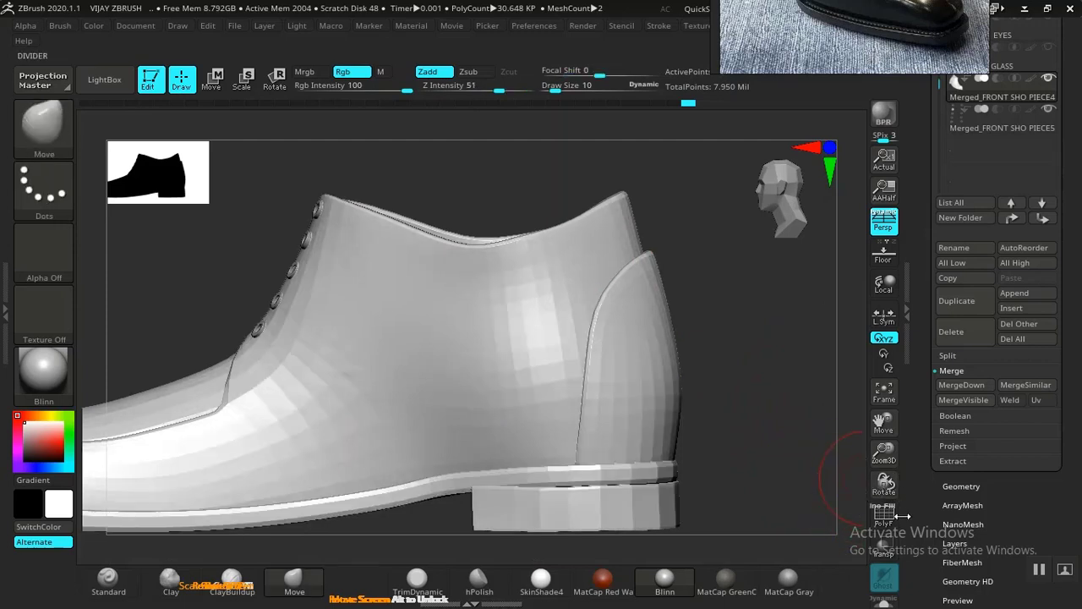
# Display the polyframe and assign new polygroups to the shoe's separate parts with Auto Groups
pyautogui.moveTo(914, 524); pyautogui.dragTo(970, 284)
pyautogui.moveTo(924, 257); pyautogui.dragTo(934, 340)
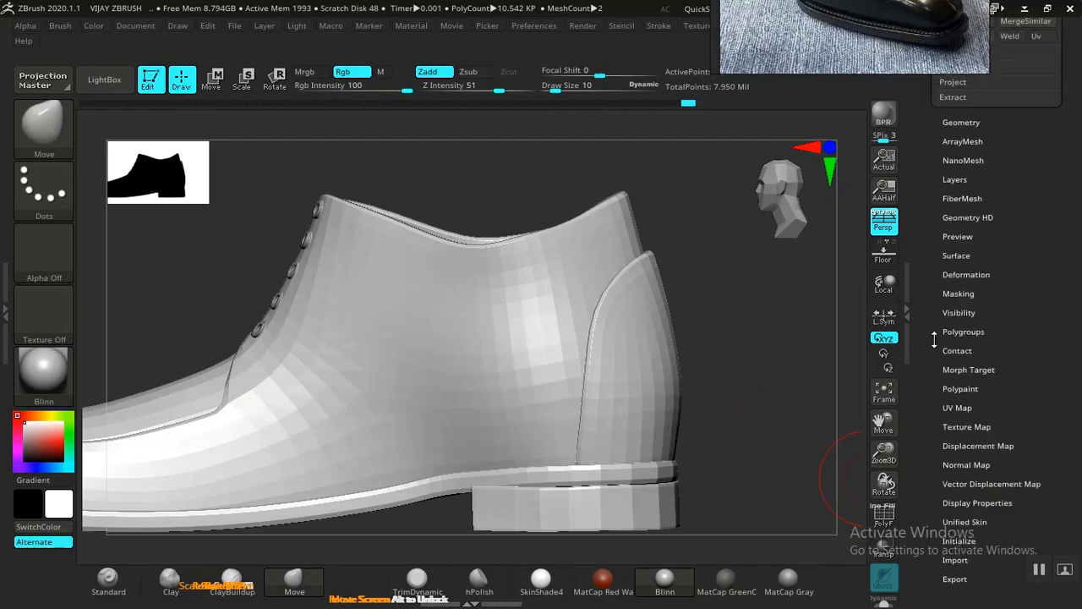
pyautogui.click(962, 331)
pyautogui.hotkey('shift', 'f')
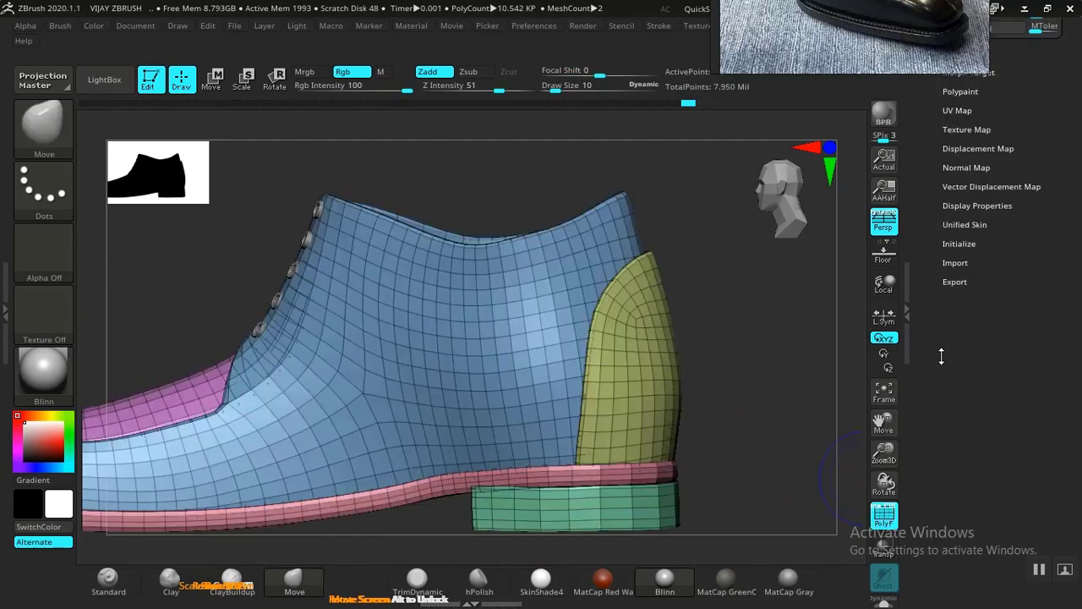
pyautogui.moveTo(930, 463); pyautogui.dragTo(931, 475)
pyautogui.moveTo(947, 297); pyautogui.dragTo(937, 387)
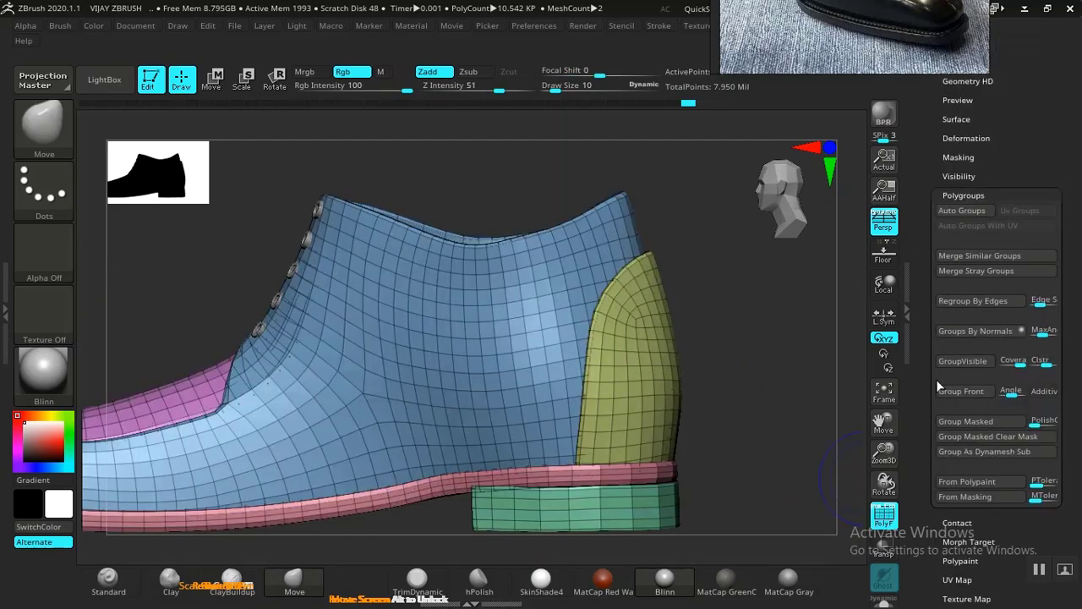
pyautogui.click(964, 211)
# Mask the whole shoe except the heel block and hide the polyframe
pyautogui.keyDown('ctrl'); pyautogui.keyDown('shift'); pyautogui.click(649, 507); pyautogui.keyUp('shift'); pyautogui.keyUp('ctrl')
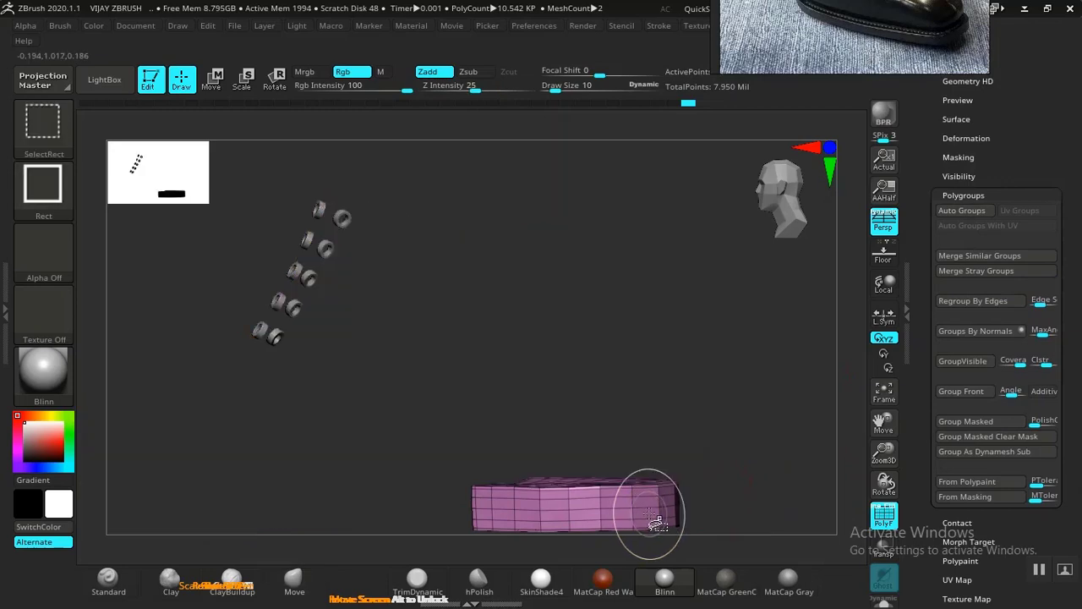
pyautogui.moveTo(783, 454); pyautogui.dragTo(779, 438)
pyautogui.keyDown('ctrl'); pyautogui.click(776, 437); pyautogui.keyUp('ctrl')
pyautogui.keyDown('ctrl'); pyautogui.keyDown('shift'); pyautogui.click(780, 430); pyautogui.keyUp('shift'); pyautogui.keyUp('ctrl')
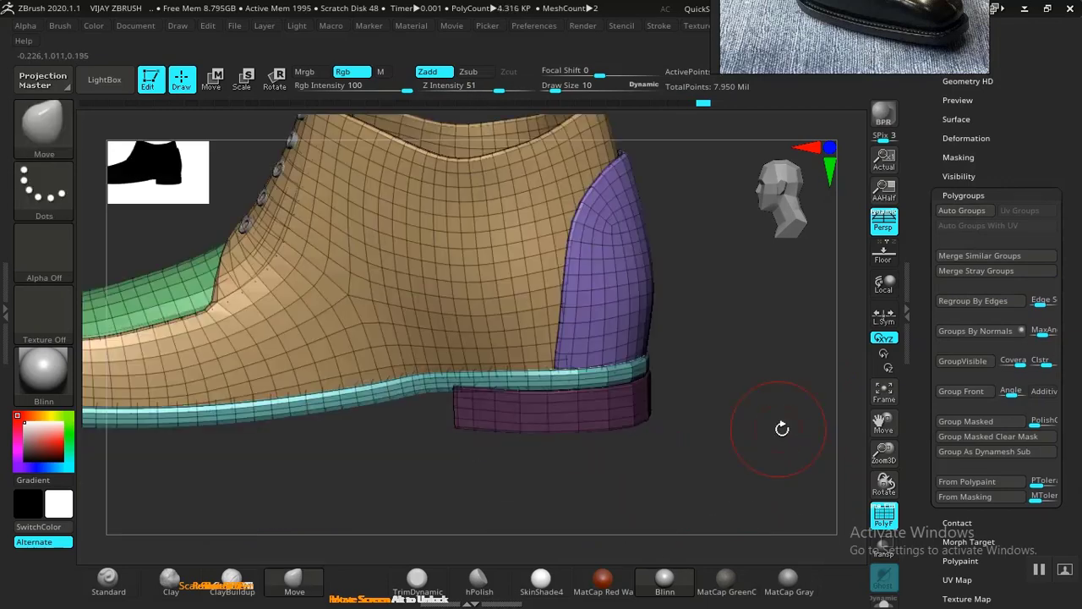
pyautogui.keyDown('ctrl'); pyautogui.click(770, 435); pyautogui.keyUp('ctrl')
pyautogui.hotkey('shift', 'f')
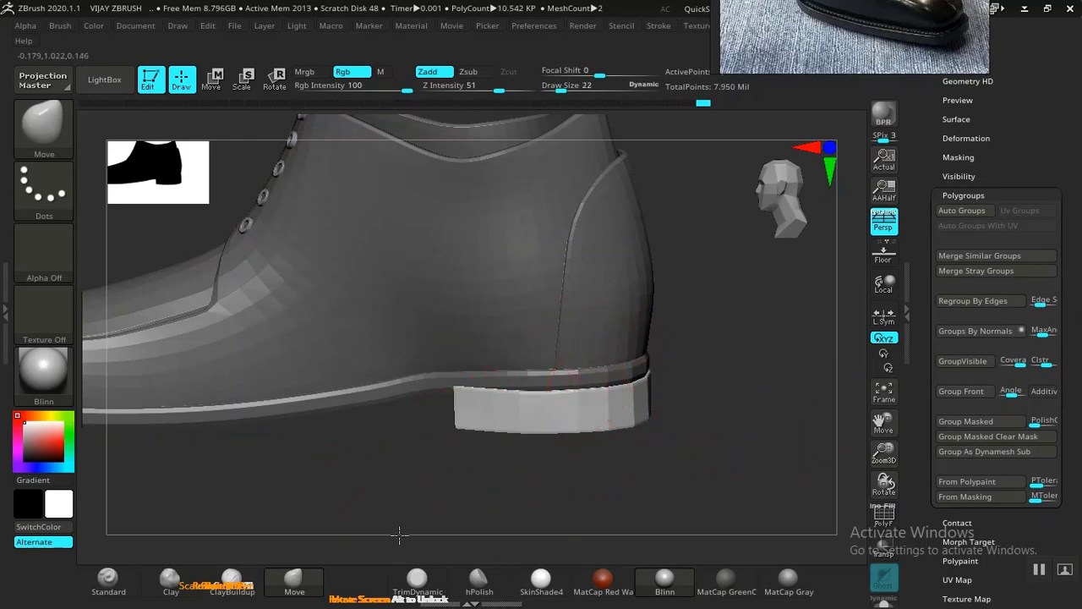
# Close the gap between the heel block and the sole around the back and both sides with the Move brush at draw size 22
pyautogui.moveTo(400, 534); pyautogui.dragTo(506, 486)
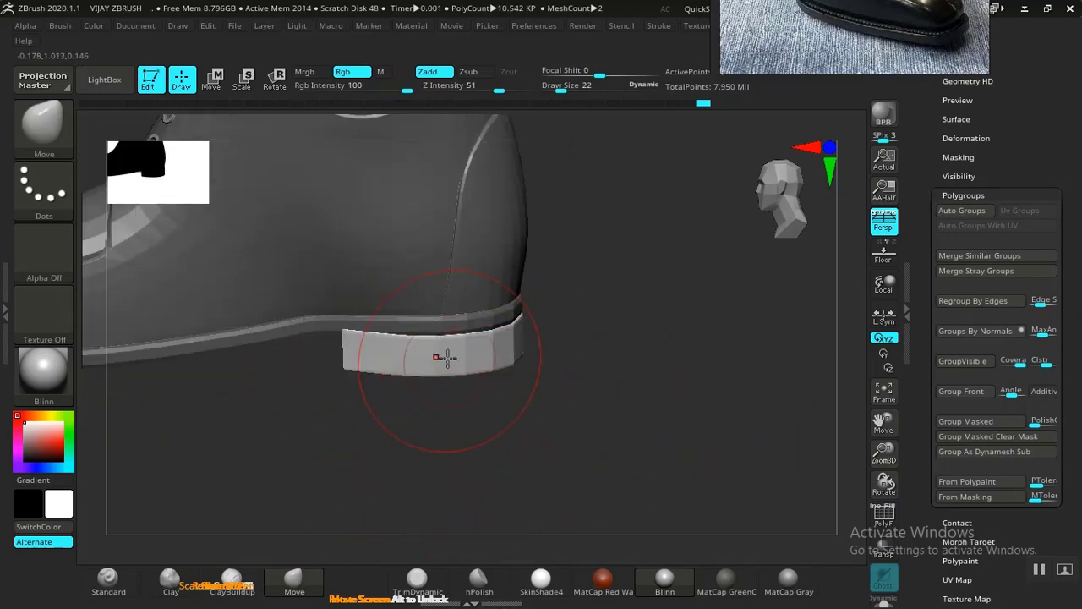
pyautogui.moveTo(437, 343); pyautogui.dragTo(497, 333)
pyautogui.moveTo(644, 388); pyautogui.dragTo(564, 375)
pyautogui.press('f')
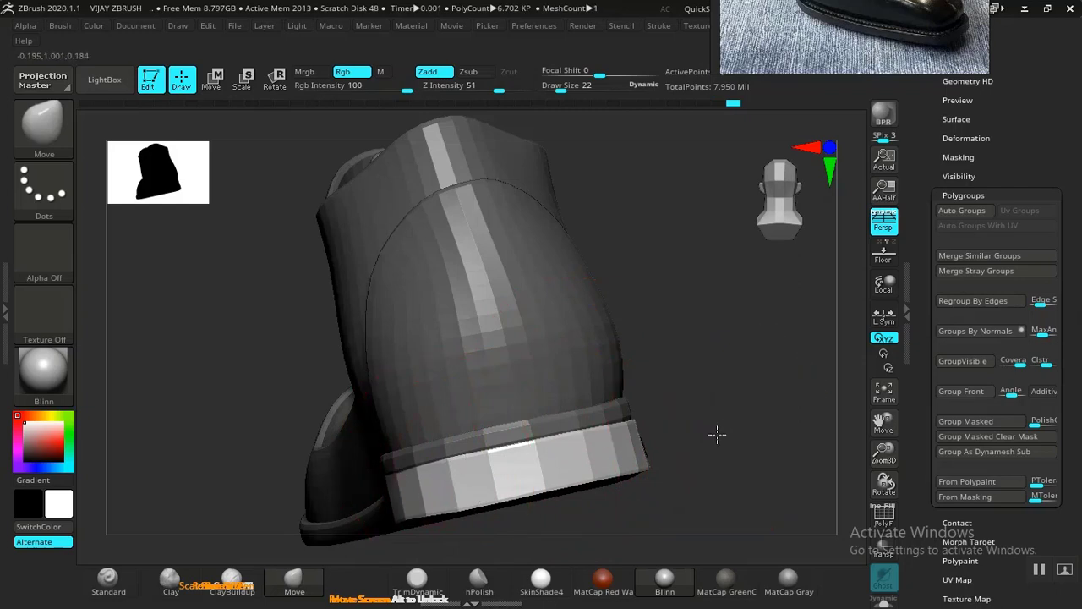
pyautogui.moveTo(716, 434); pyautogui.dragTo(474, 513)
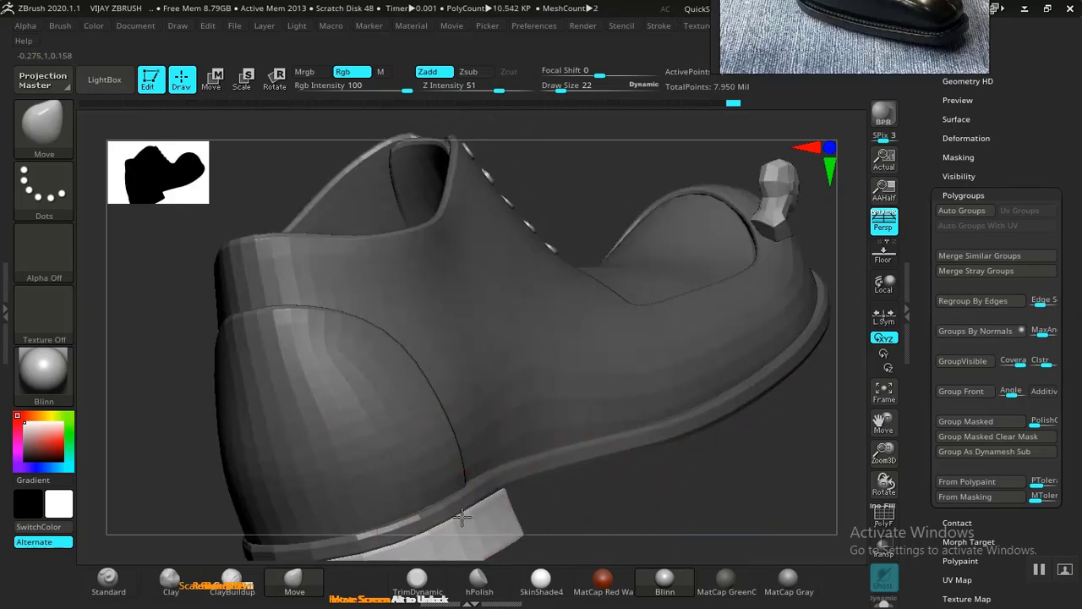
pyautogui.keyDown('alt'); pyautogui.click(496, 498); pyautogui.keyUp('alt')
pyautogui.moveTo(643, 523); pyautogui.dragTo(648, 431)
pyautogui.moveTo(481, 429); pyautogui.dragTo(493, 394)
pyautogui.keyDown('alt'); pyautogui.moveTo(601, 364); pyautogui.dragTo(765, 264); pyautogui.keyUp('alt')
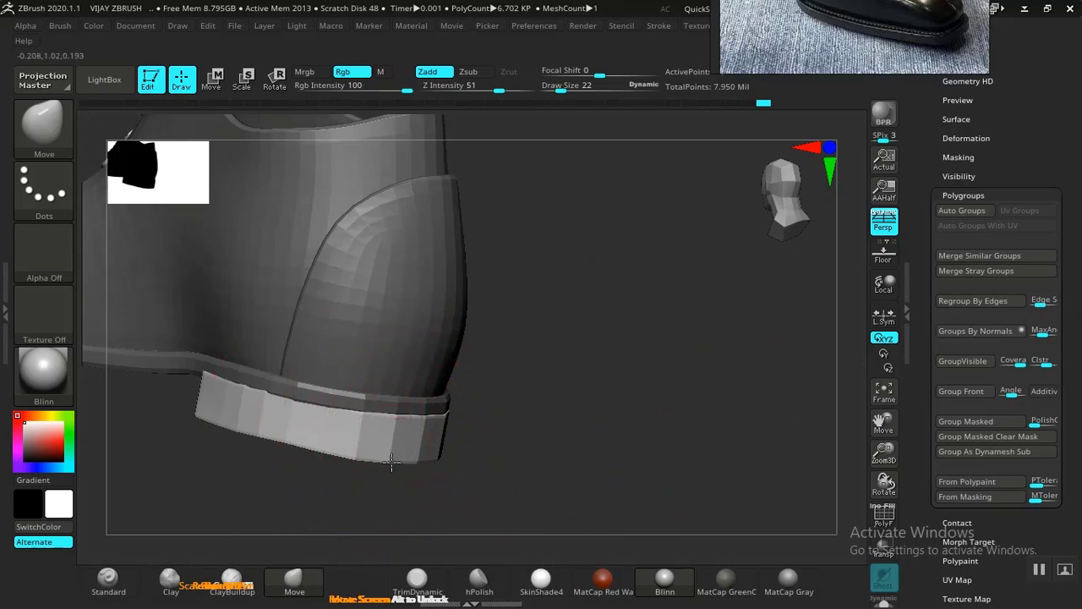
pyautogui.moveTo(391, 459)
pyautogui.mouseDown()
pyautogui.moveTo(623, 404)
pyautogui.moveTo(633, 469)
pyautogui.mouseUp()
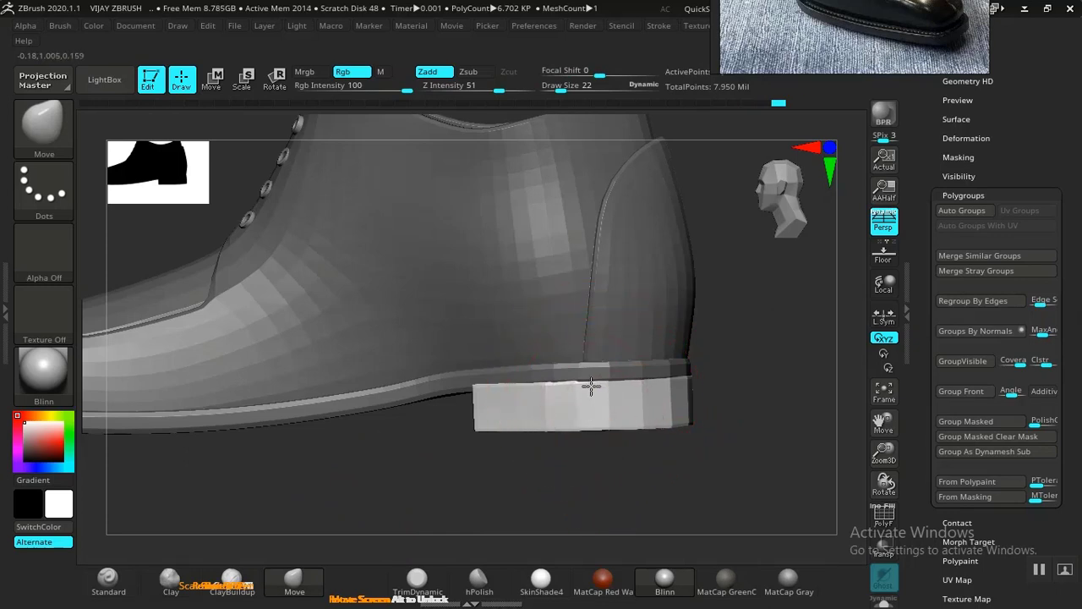
# Refine the heel block's fit under the sole with the Move brush at draw size 9 and clear the mask
pyautogui.press('space')
pyautogui.moveTo(597, 375); pyautogui.dragTo(590, 374)
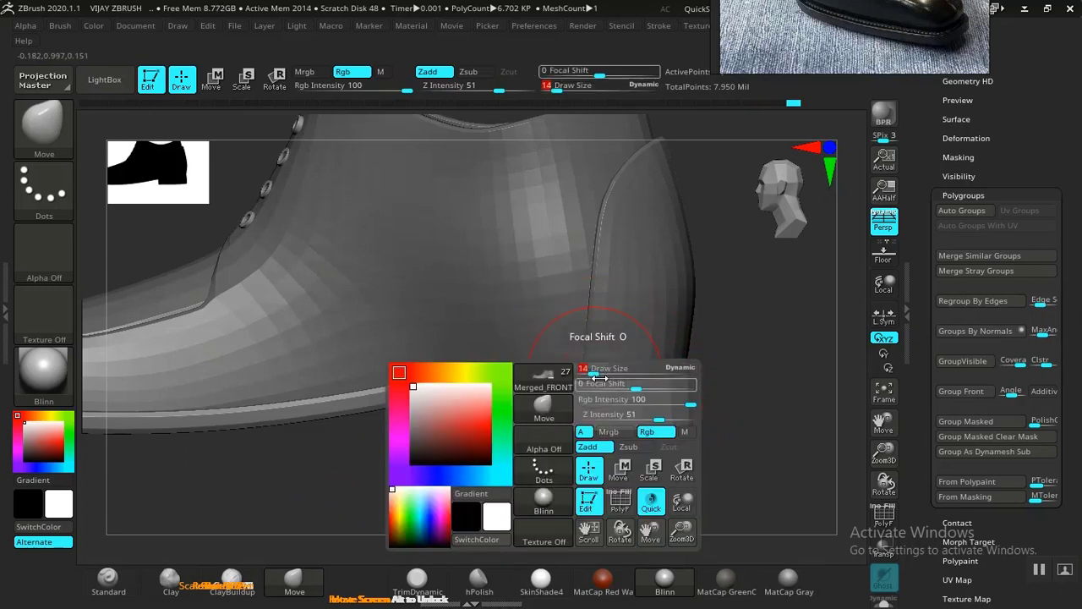
pyautogui.press('[')
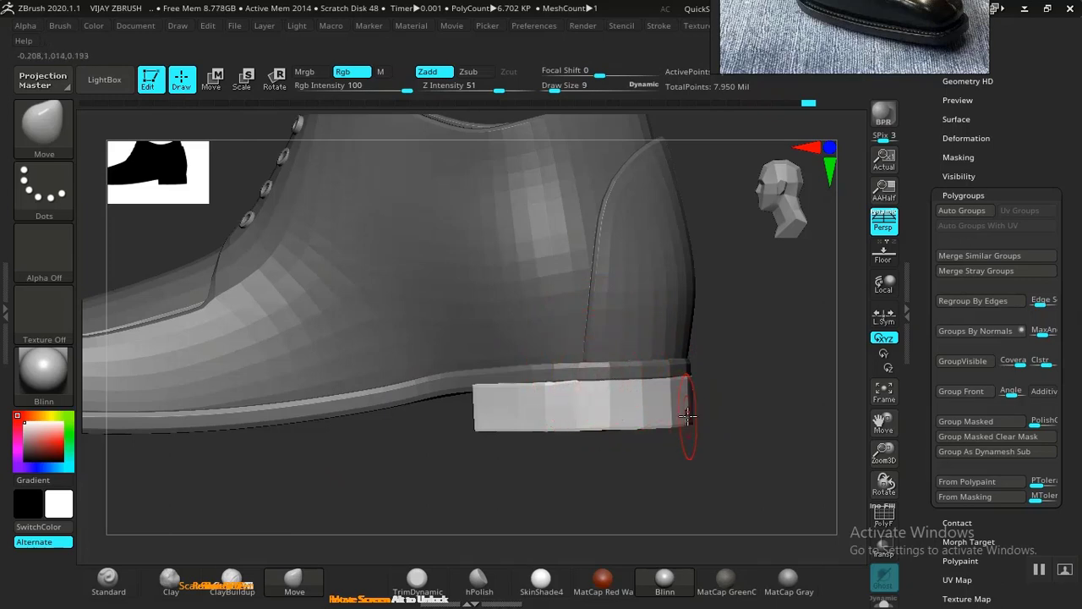
pyautogui.keyDown('ctrl'); pyautogui.moveTo(763, 439); pyautogui.dragTo(836, 474); pyautogui.keyUp('ctrl')
# Isolate the heel block's polygroup and mask the rest of the shoe again
pyautogui.moveTo(656, 429); pyautogui.dragTo(516, 477)
pyautogui.keyDown('ctrl'); pyautogui.keyDown('shift'); pyautogui.click(445, 457); pyautogui.keyUp('shift'); pyautogui.keyUp('ctrl')
pyautogui.keyDown('ctrl'); pyautogui.click(560, 459); pyautogui.keyUp('ctrl')
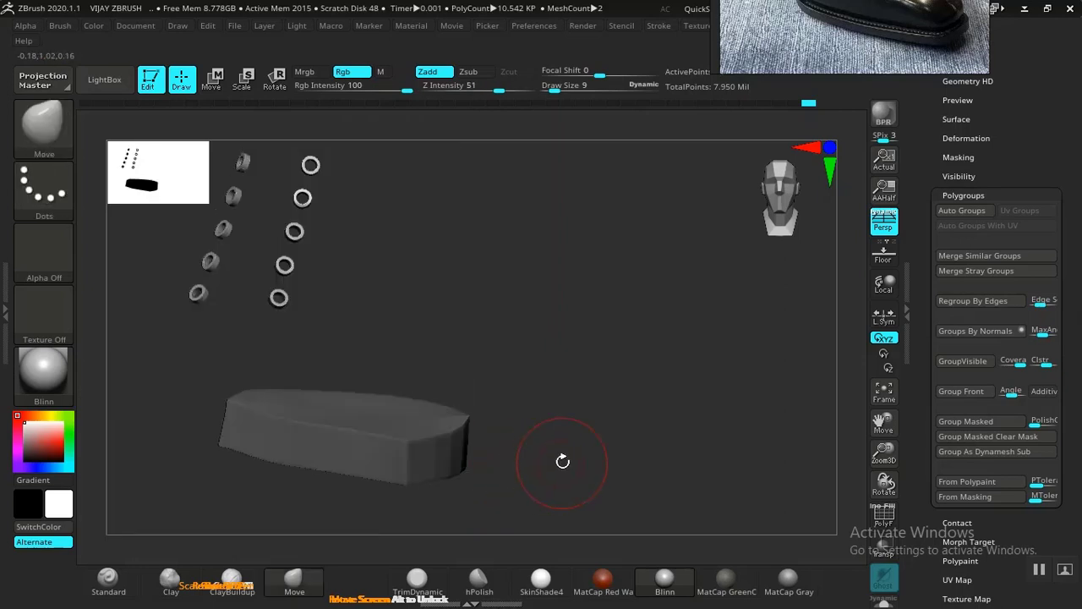
pyautogui.keyDown('ctrl'); pyautogui.keyDown('shift'); pyautogui.click(583, 459); pyautogui.keyUp('shift'); pyautogui.keyUp('ctrl')
pyautogui.keyDown('ctrl'); pyautogui.click(590, 458); pyautogui.keyUp('ctrl')
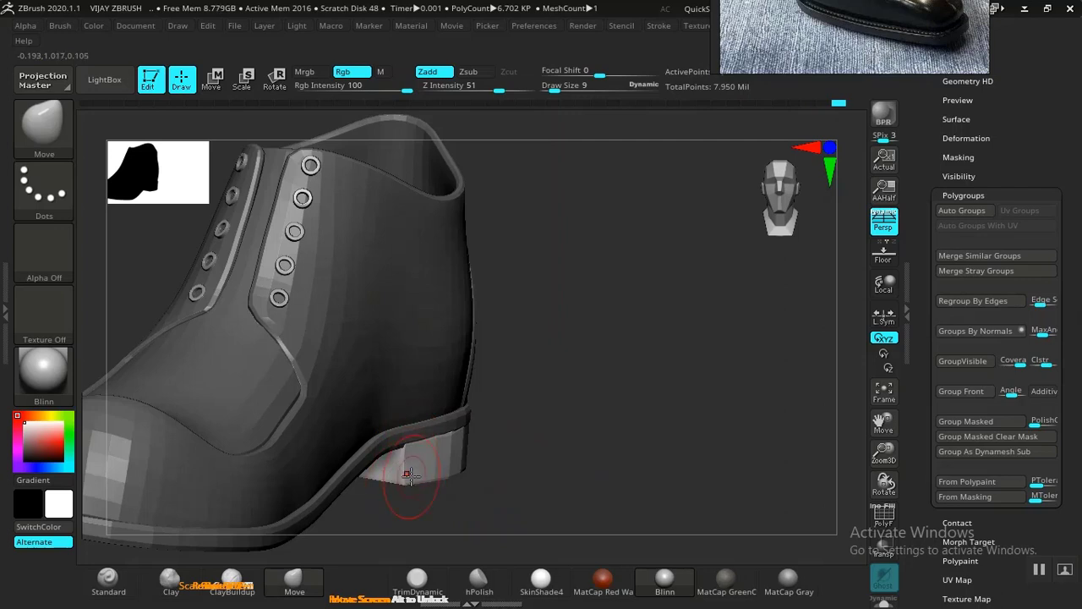
# Adjust the heel block's front and rear edges to the sole with the Move brush and clear the mask
pyautogui.moveTo(490, 439); pyautogui.dragTo(600, 398)
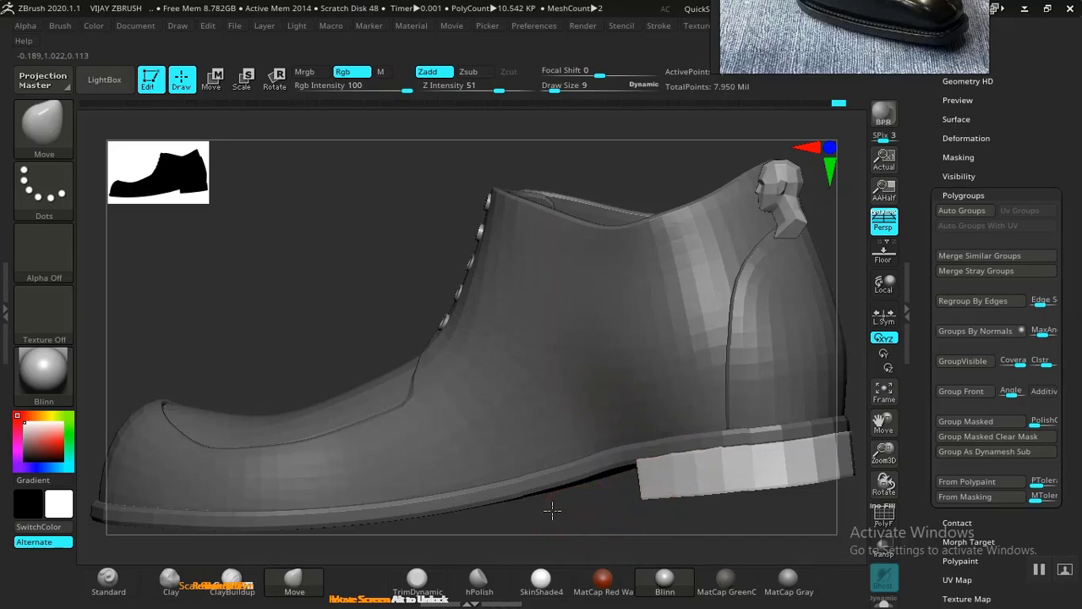
pyautogui.moveTo(550, 507); pyautogui.dragTo(544, 384)
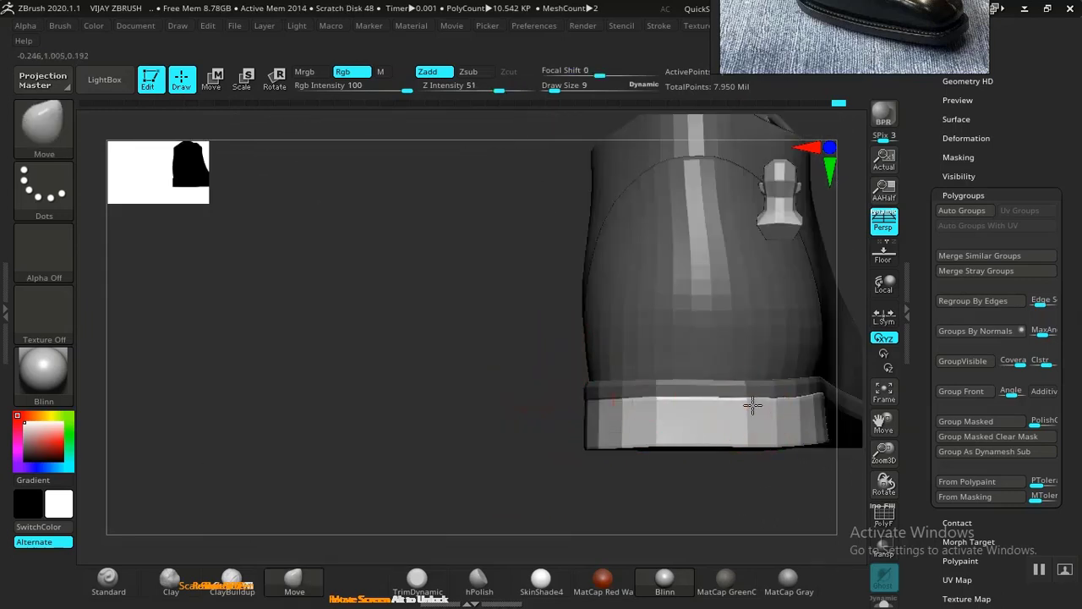
pyautogui.moveTo(752, 406); pyautogui.dragTo(754, 411)
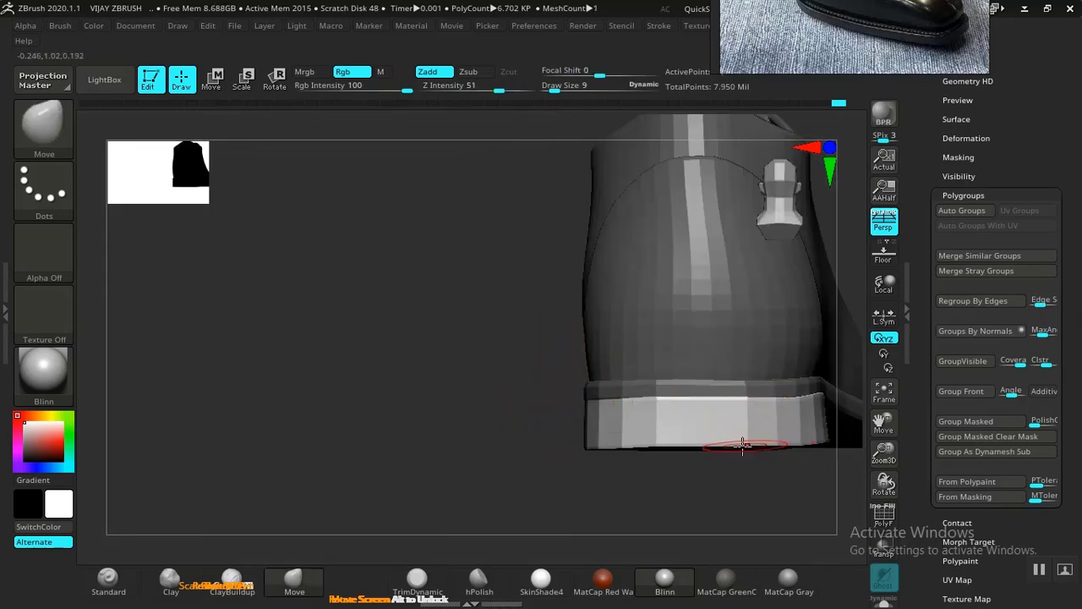
pyautogui.keyDown('alt'); pyautogui.moveTo(503, 382); pyautogui.dragTo(336, 449); pyautogui.keyUp('alt')
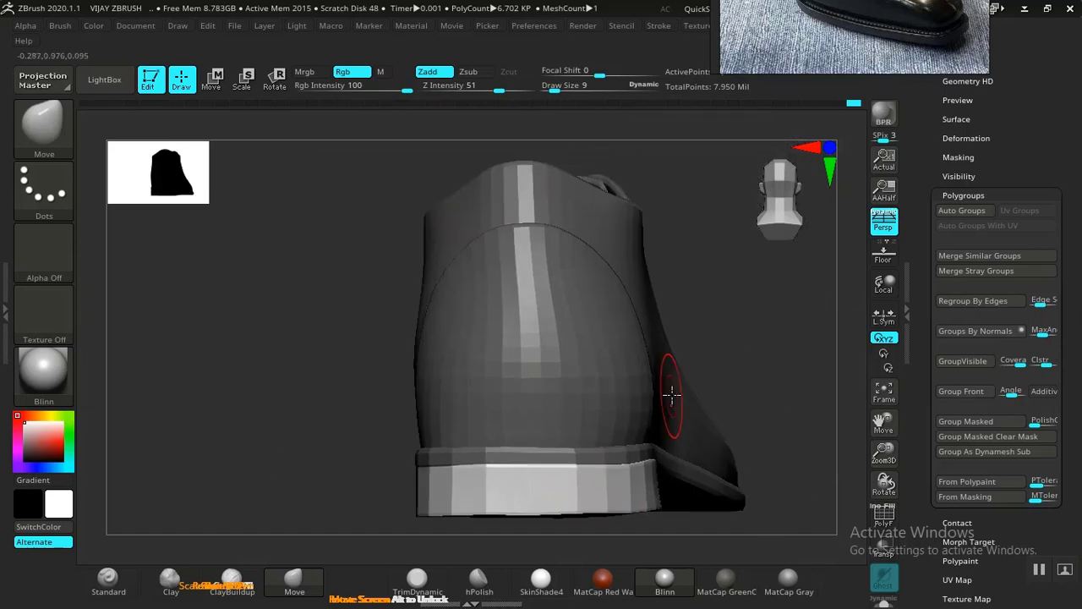
pyautogui.keyDown('ctrl'); pyautogui.moveTo(779, 339); pyautogui.dragTo(794, 379); pyautogui.keyUp('ctrl')
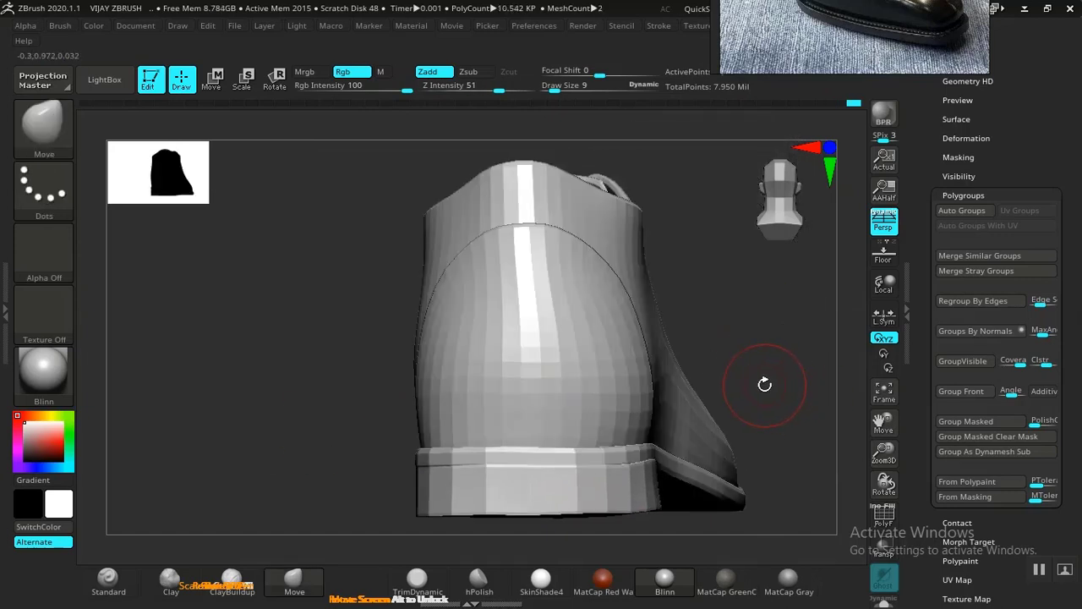
# Raise the shoe one subdivision level and check the heel from the side
pyautogui.press('ctrl')
pyautogui.hotkey('ctrl', 'd')
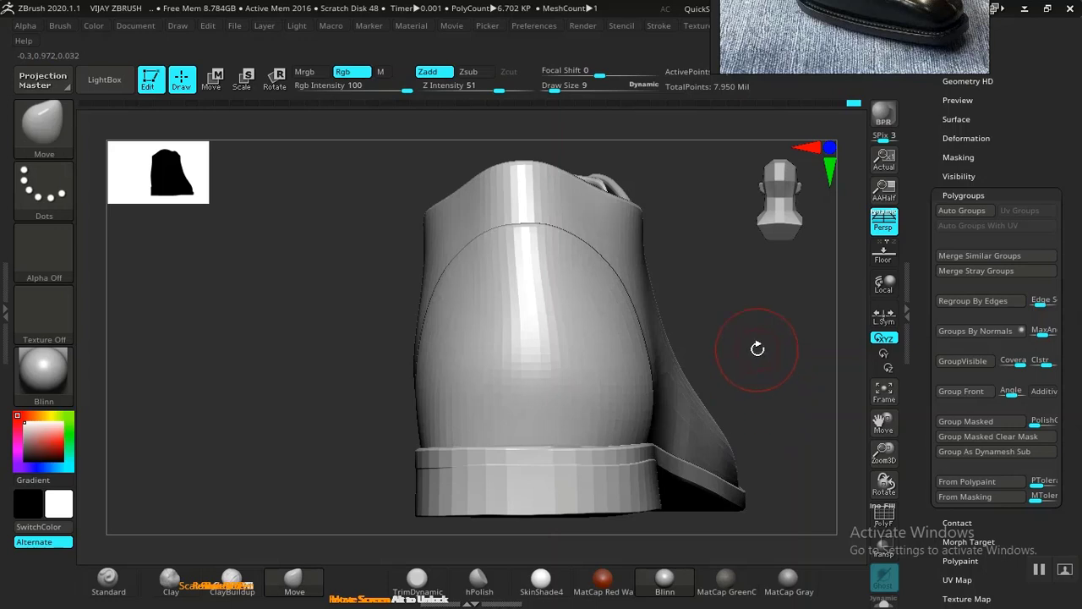
pyautogui.moveTo(758, 349); pyautogui.dragTo(841, 360)
pyautogui.keyDown('alt'); pyautogui.moveTo(663, 405); pyautogui.dragTo(883, 407); pyautogui.keyUp('alt')
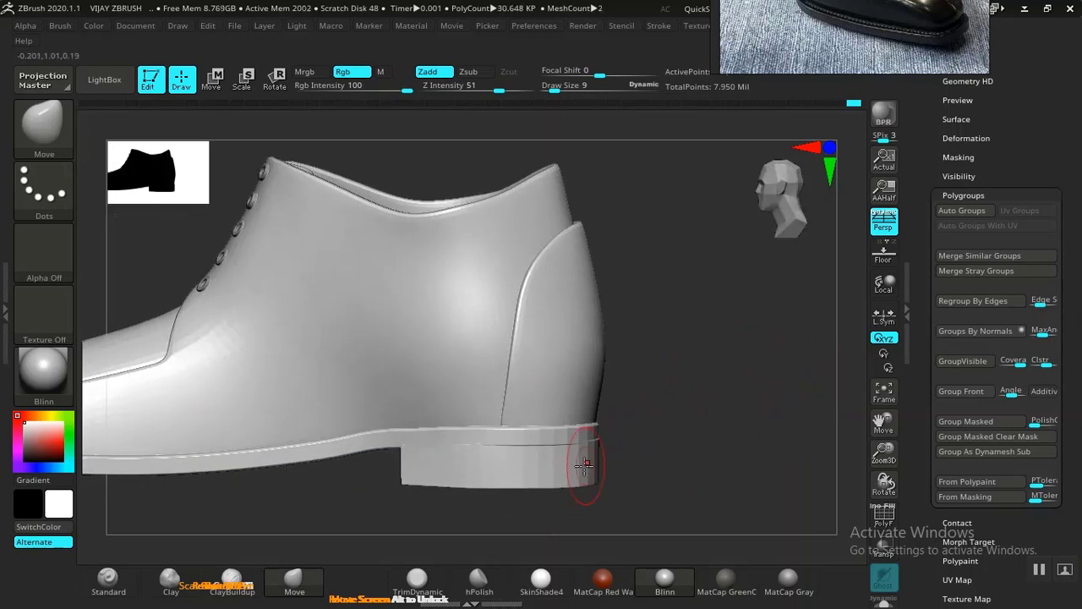
# Mask everything but the heel block, refine its shape with the Move brush at draw size 14 and clear the mask
pyautogui.keyDown('ctrl'); pyautogui.keyDown('shift'); pyautogui.click(566, 474); pyautogui.keyUp('shift'); pyautogui.keyUp('ctrl')
pyautogui.keyDown('ctrl'); pyautogui.click(686, 468); pyautogui.keyUp('ctrl')
pyautogui.keyDown('ctrl'); pyautogui.keyDown('shift'); pyautogui.click(711, 455); pyautogui.keyUp('shift'); pyautogui.keyUp('ctrl')
pyautogui.keyDown('ctrl'); pyautogui.click(712, 454); pyautogui.keyUp('ctrl')
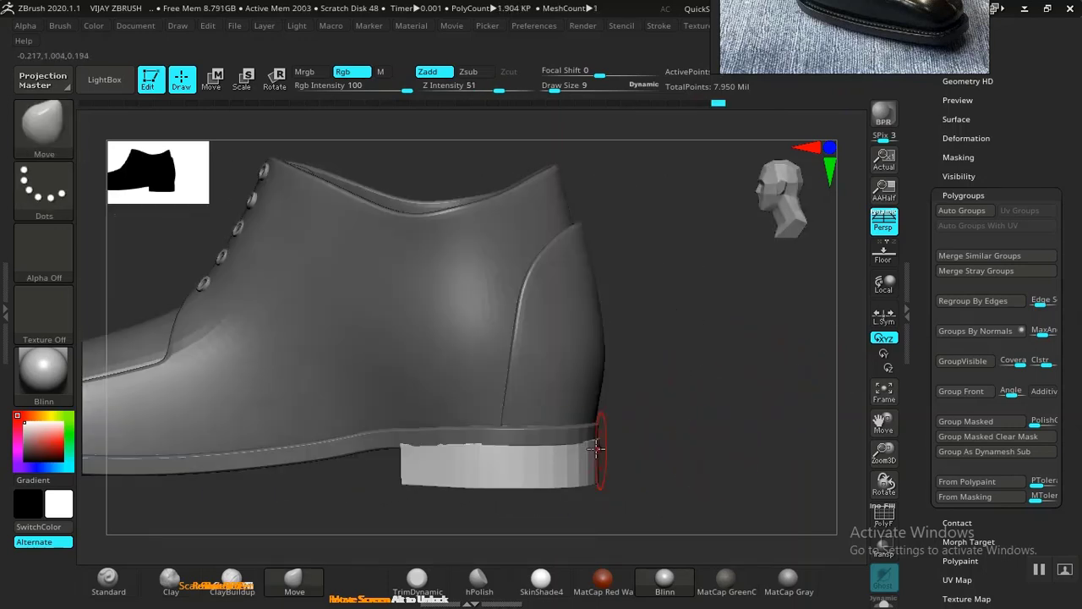
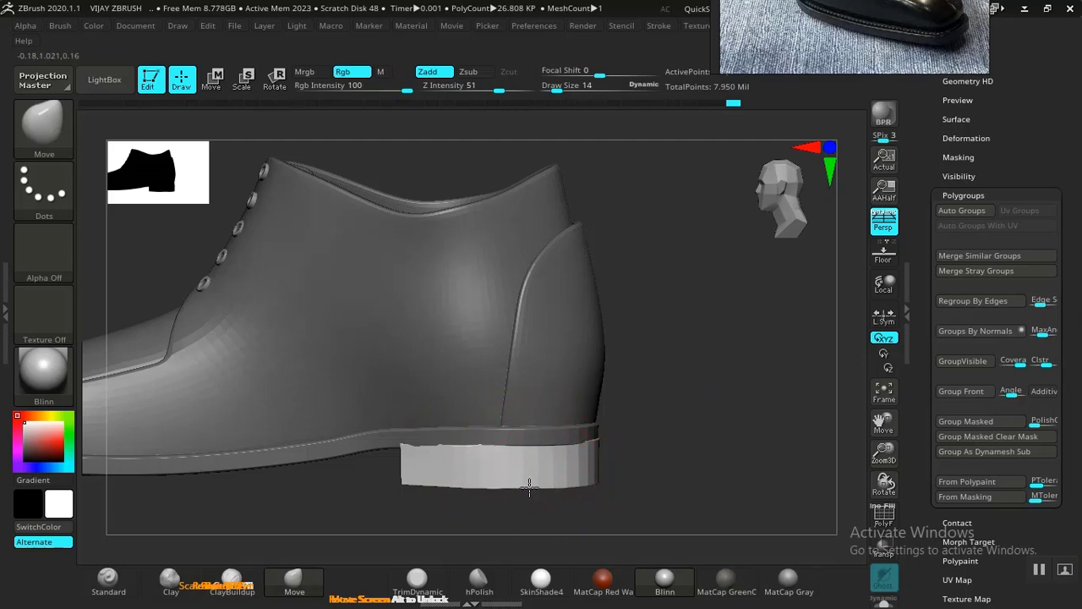
pyautogui.keyDown('ctrl'); pyautogui.moveTo(713, 401); pyautogui.dragTo(739, 438); pyautogui.keyUp('ctrl')
# Try a Move brush stroke on the heel block's upper edge below the sole, and undo it
pyautogui.keyDown('alt'); pyautogui.moveTo(704, 401); pyautogui.dragTo(708, 510); pyautogui.keyUp('alt')
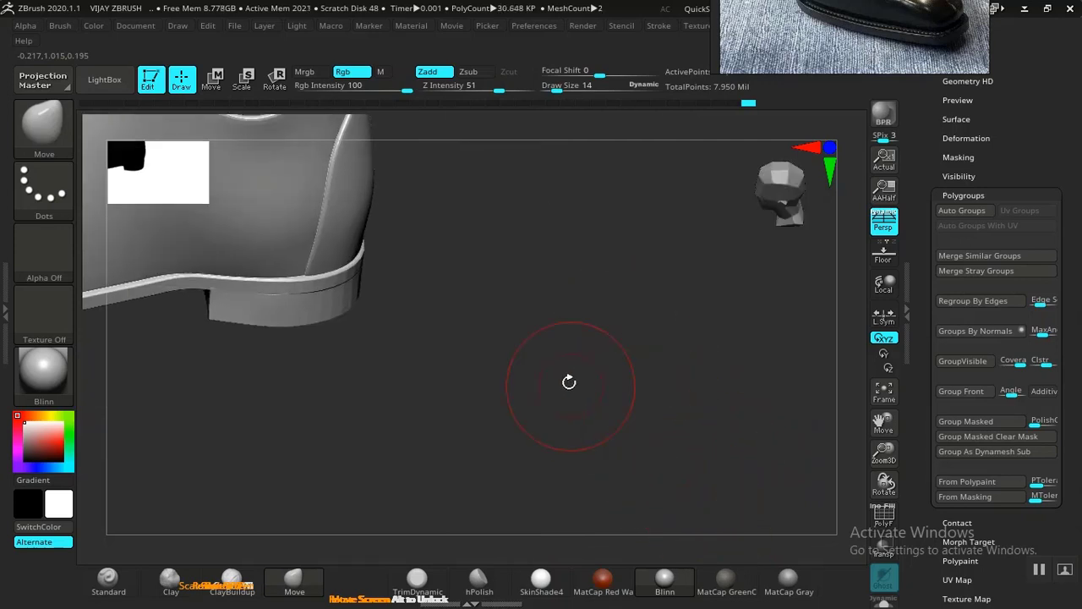
pyautogui.moveTo(569, 382)
pyautogui.mouseDown()
pyautogui.moveTo(662, 454)
pyautogui.moveTo(625, 493)
pyautogui.moveTo(536, 404)
pyautogui.moveTo(730, 454)
pyautogui.moveTo(531, 487)
pyautogui.mouseUp()
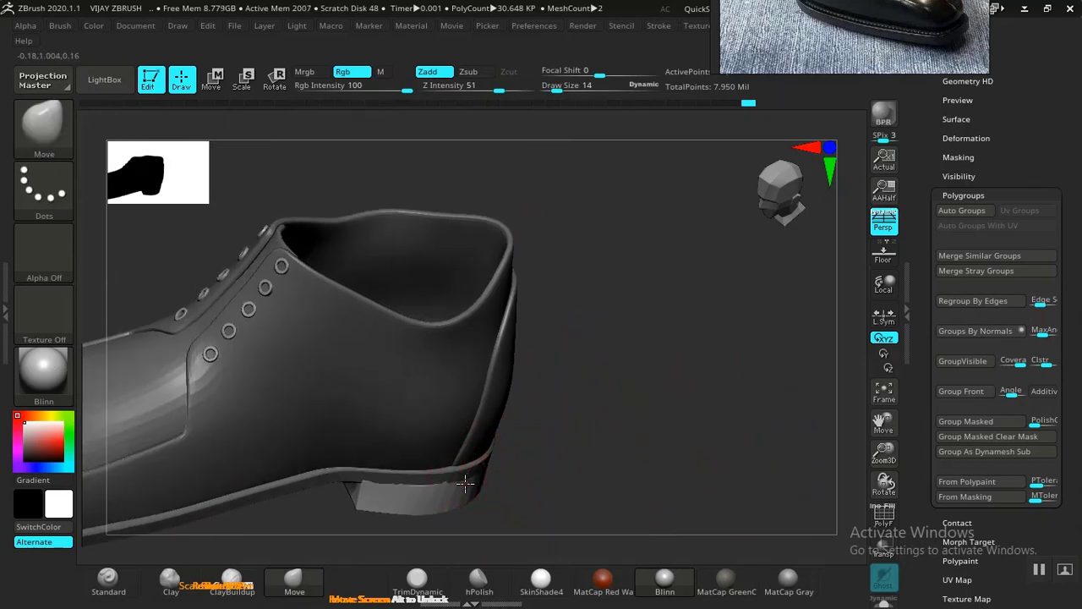
pyautogui.moveTo(514, 461); pyautogui.dragTo(597, 241)
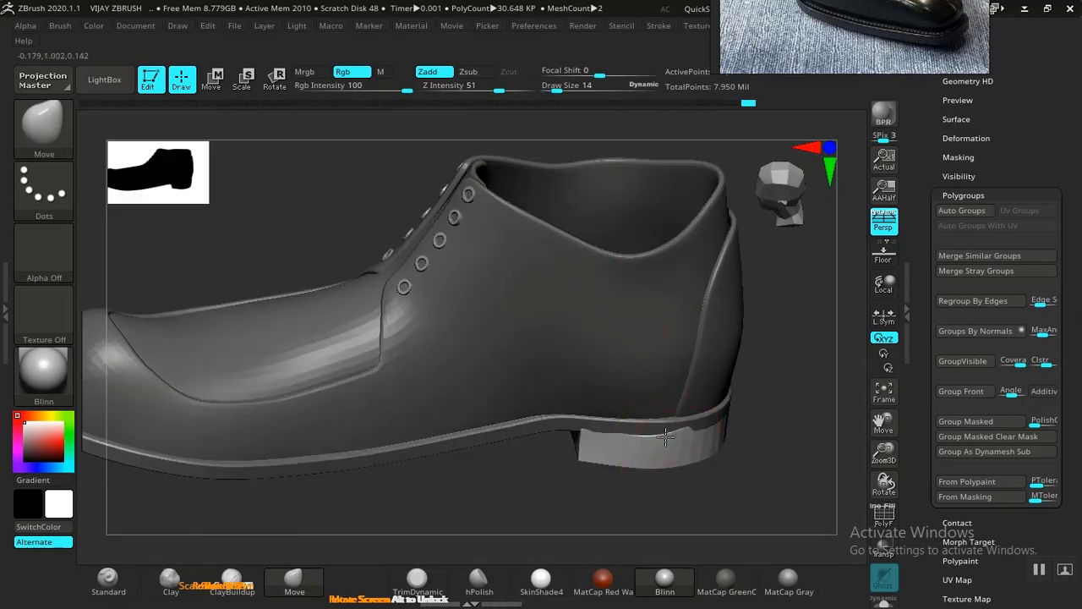
pyautogui.moveTo(665, 436); pyautogui.dragTo(673, 432)
pyautogui.hotkey('ctrl', 'z')
# Clear the mask and review the whole shoe from the side and the front
pyautogui.moveTo(779, 467)
pyautogui.mouseDown()
pyautogui.moveTo(787, 437)
pyautogui.moveTo(765, 398)
pyautogui.mouseUp()
pyautogui.moveTo(767, 394)
pyautogui.keyDown('ctrl'); pyautogui.mouseDown()
pyautogui.moveTo(785, 408)
pyautogui.moveTo(651, 403)
pyautogui.moveTo(665, 403)
pyautogui.moveTo(630, 446)
pyautogui.mouseUp(); pyautogui.keyUp('ctrl')
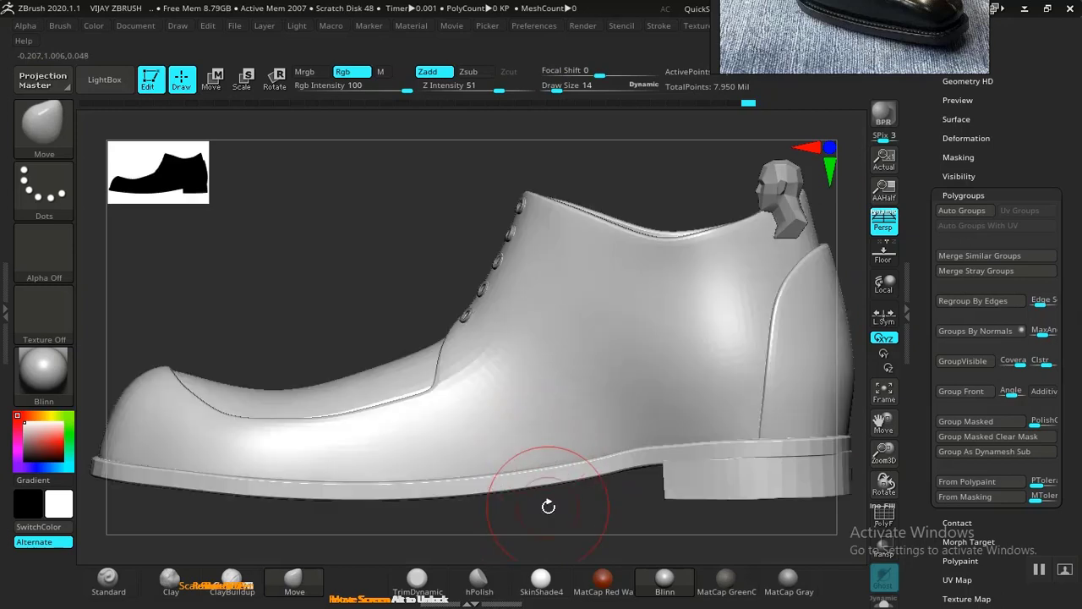
pyautogui.keyDown('shift'); pyautogui.moveTo(568, 518); pyautogui.dragTo(633, 519); pyautogui.keyUp('shift')
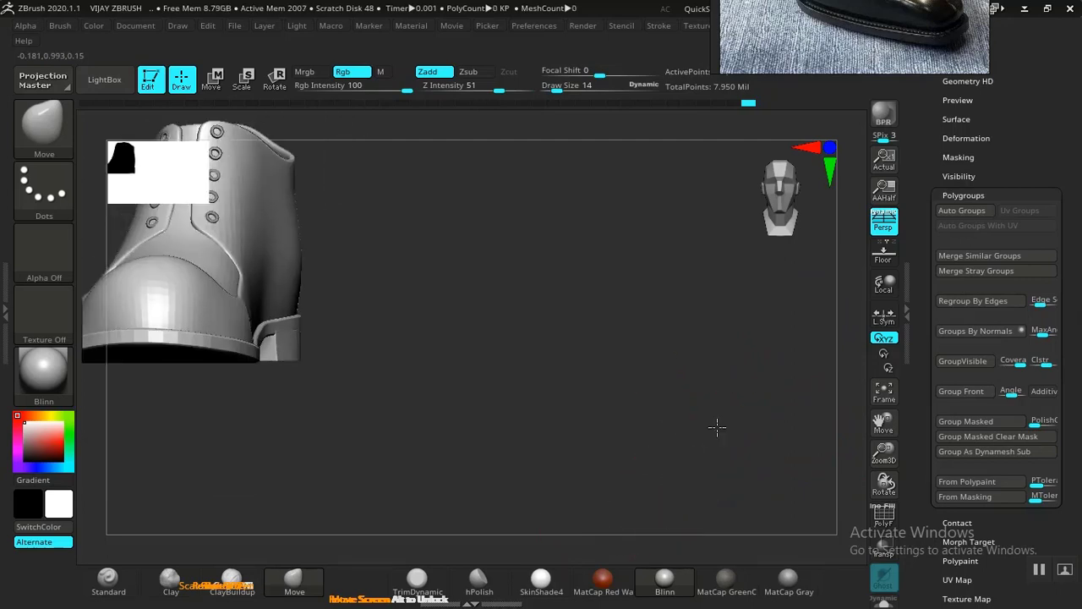
pyautogui.moveTo(667, 337); pyautogui.dragTo(806, 295)
# Show the MAIN BELT1 and MAIN TROUSER subtools alongside the shoe and frame the whole outfit
pyautogui.moveTo(880, 27); pyautogui.dragTo(637, 191)
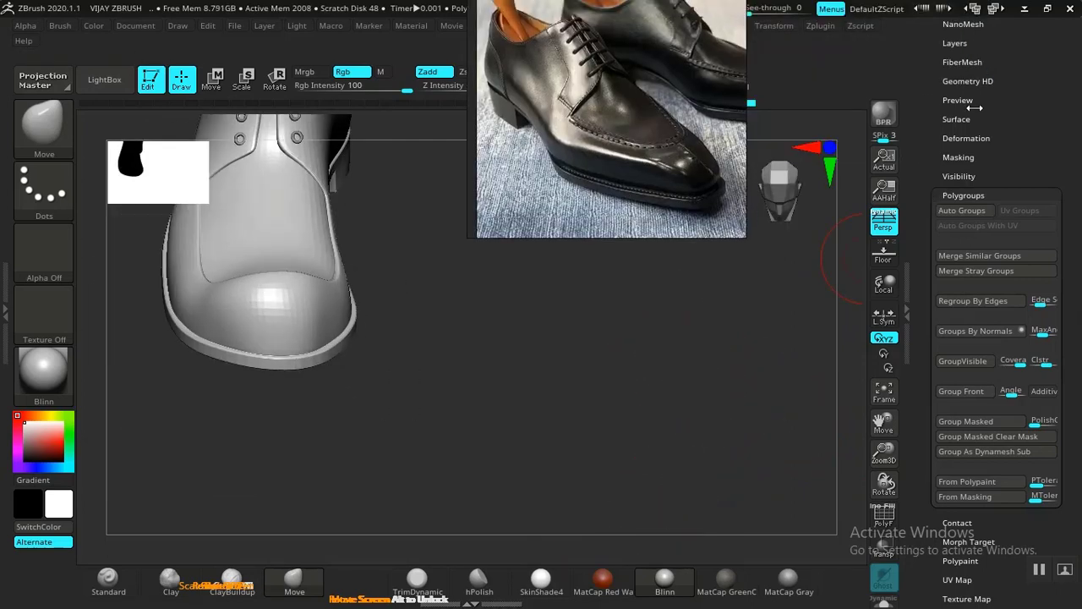
pyautogui.scroll(5, 951, 187)
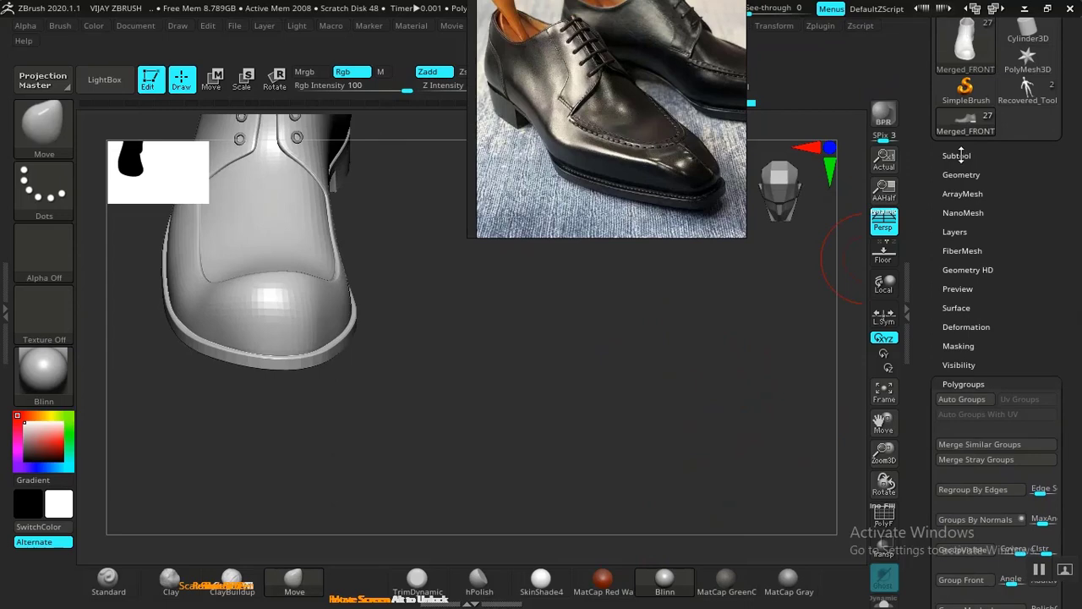
pyautogui.click(957, 156)
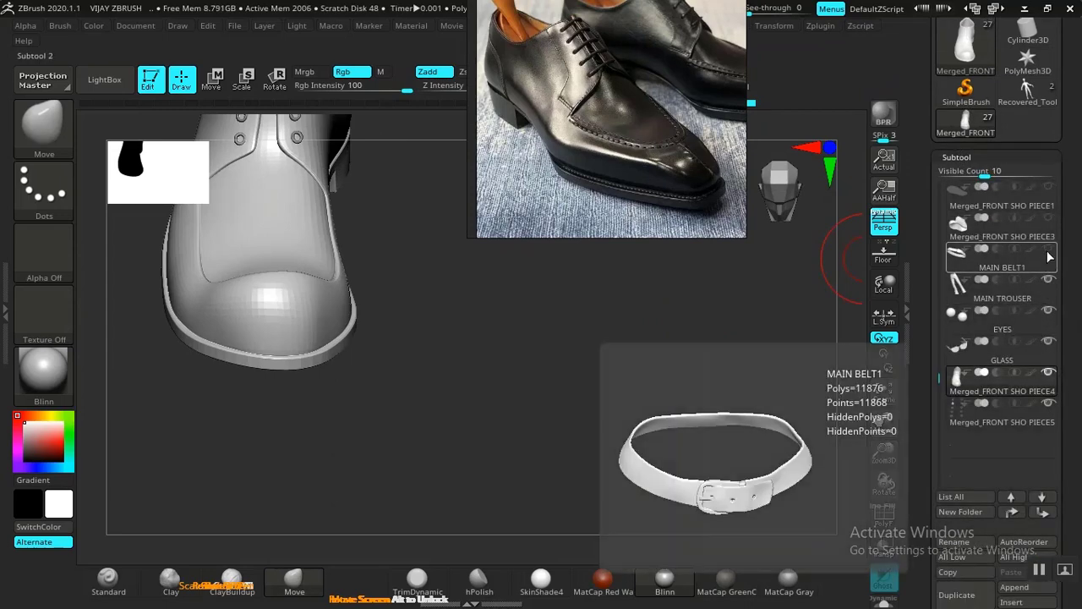
pyautogui.moveTo(681, 319); pyautogui.dragTo(688, 457)
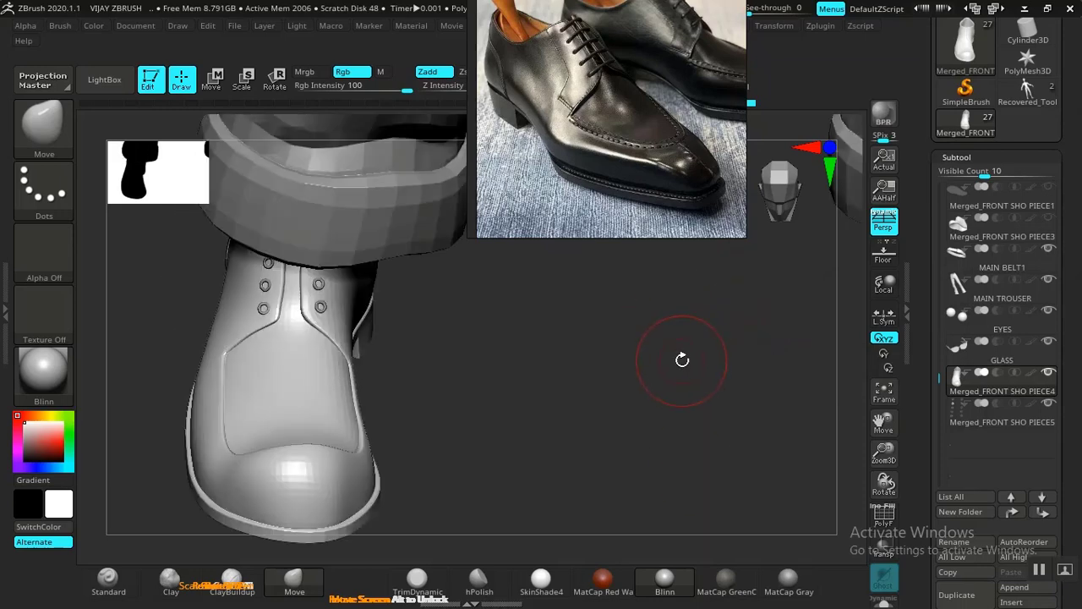
pyautogui.press('f')
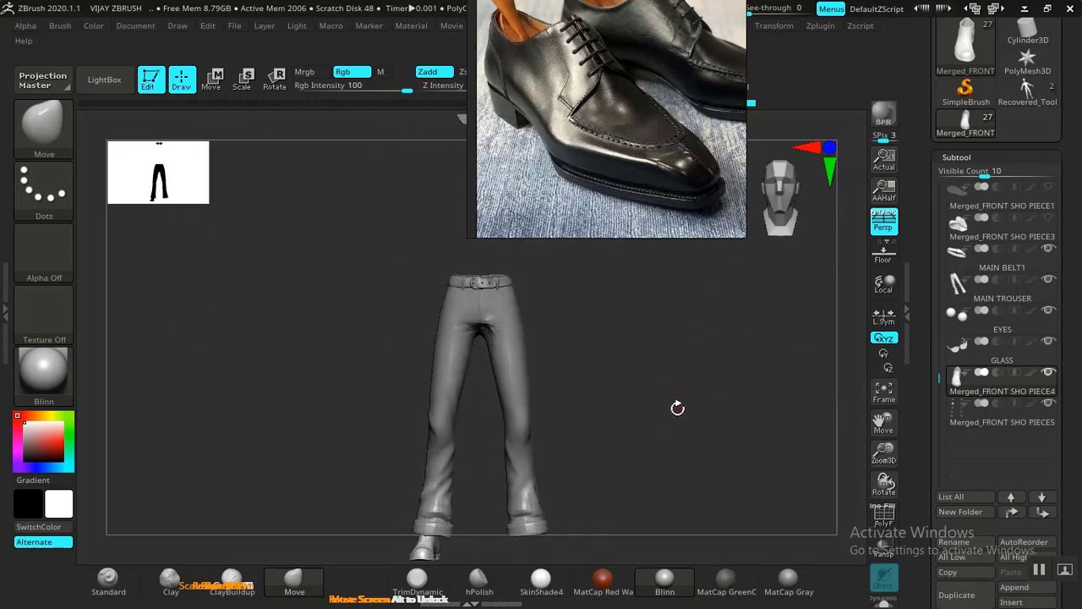
pyautogui.moveTo(677, 408); pyautogui.dragTo(733, 419)
pyautogui.keyDown('alt'); pyautogui.moveTo(733, 419); pyautogui.dragTo(708, 364); pyautogui.keyUp('alt')
# Check the shoe beneath the trouser cuff from the side and the front
pyautogui.moveTo(931, 56); pyautogui.dragTo(878, 179)
pyautogui.moveTo(618, 437); pyautogui.dragTo(626, 478)
pyautogui.moveTo(572, 394)
pyautogui.mouseDown()
pyautogui.moveTo(565, 363)
pyautogui.moveTo(568, 437)
pyautogui.moveTo(510, 427)
pyautogui.moveTo(536, 386)
pyautogui.moveTo(522, 316)
pyautogui.moveTo(567, 484)
pyautogui.moveTo(560, 338)
pyautogui.moveTo(614, 521)
pyautogui.moveTo(582, 153)
pyautogui.moveTo(583, 361)
pyautogui.moveTo(550, 321)
pyautogui.moveTo(552, 283)
pyautogui.moveTo(749, 381)
pyautogui.moveTo(656, 343)
pyautogui.moveTo(592, 375)
pyautogui.mouseUp()
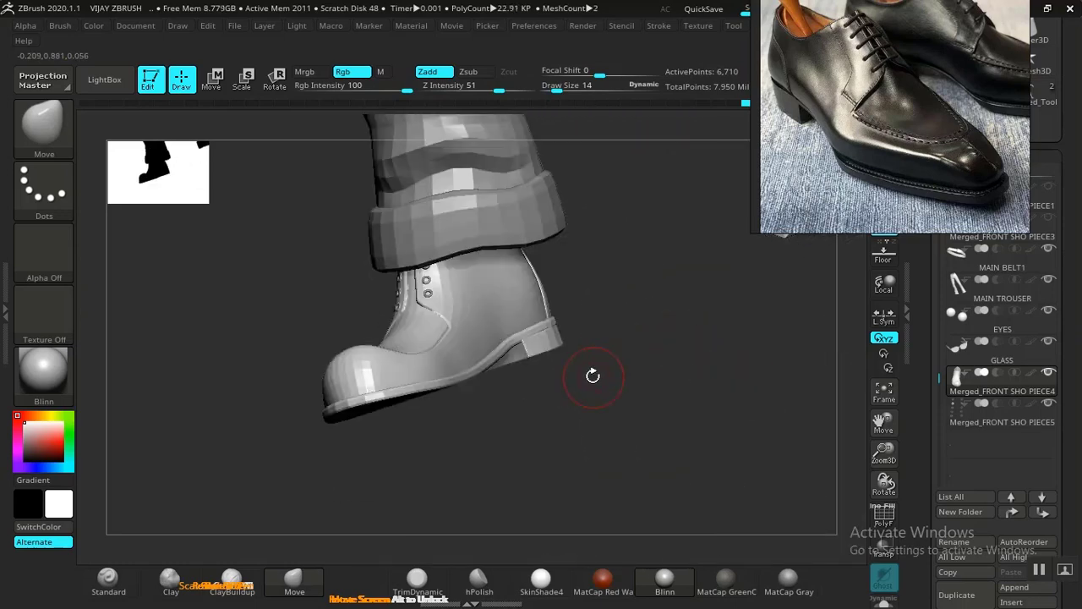
pyautogui.moveTo(620, 319); pyautogui.dragTo(635, 321)
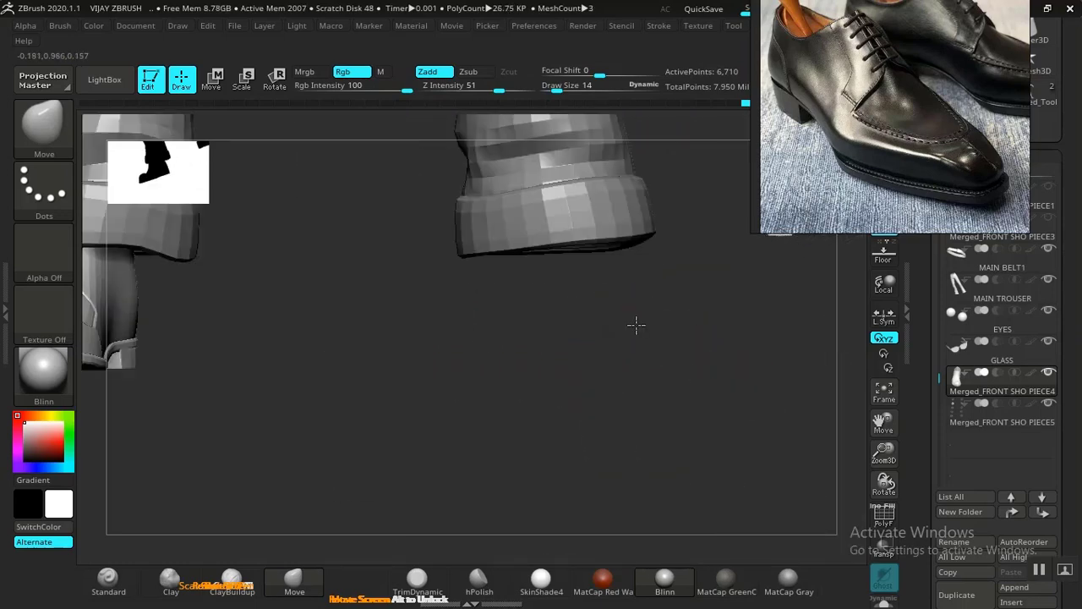
pyautogui.moveTo(425, 338); pyautogui.dragTo(628, 320)
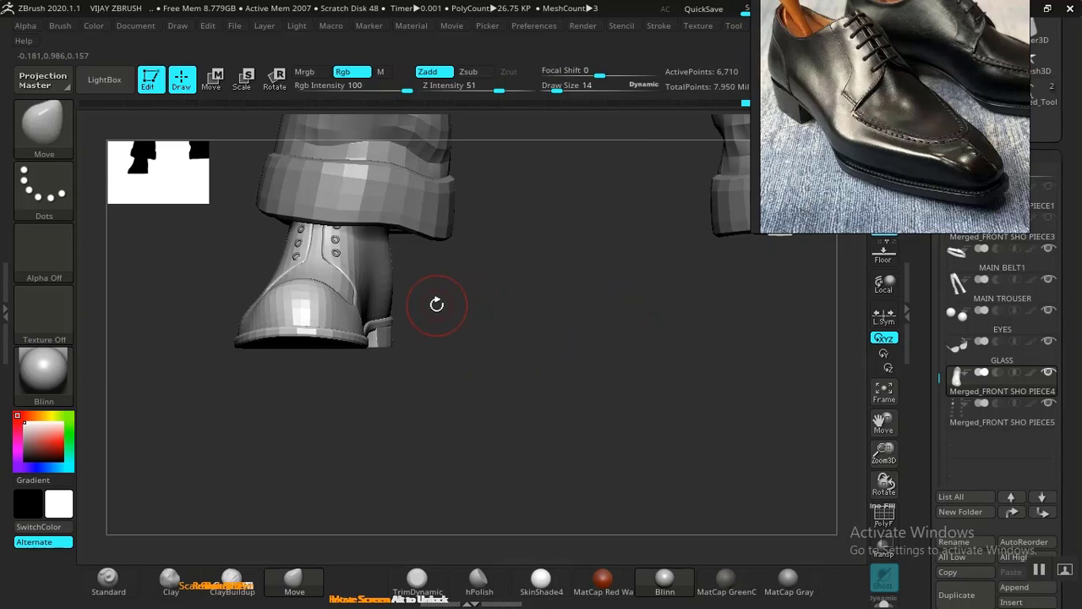
# Reshape the shoe's inner side between the arch and the heel using the Move brush at draw size 42
pyautogui.press(']')
pyautogui.moveTo(539, 335); pyautogui.dragTo(524, 396)
pyautogui.keyDown('alt'); pyautogui.moveTo(566, 241); pyautogui.dragTo(541, 405); pyautogui.keyUp('alt')
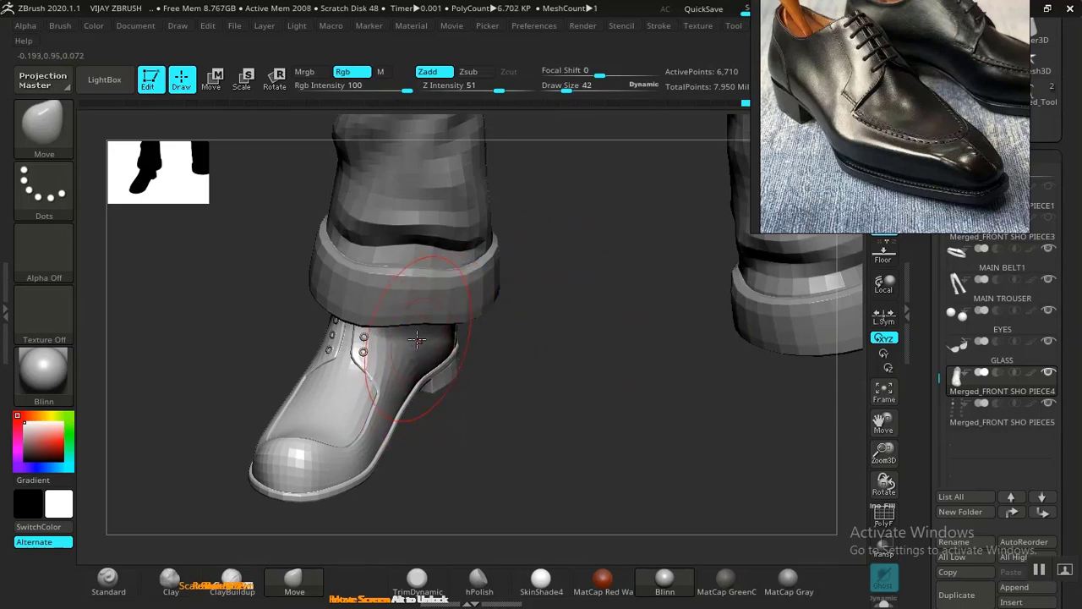
pyautogui.moveTo(474, 395); pyautogui.dragTo(481, 395)
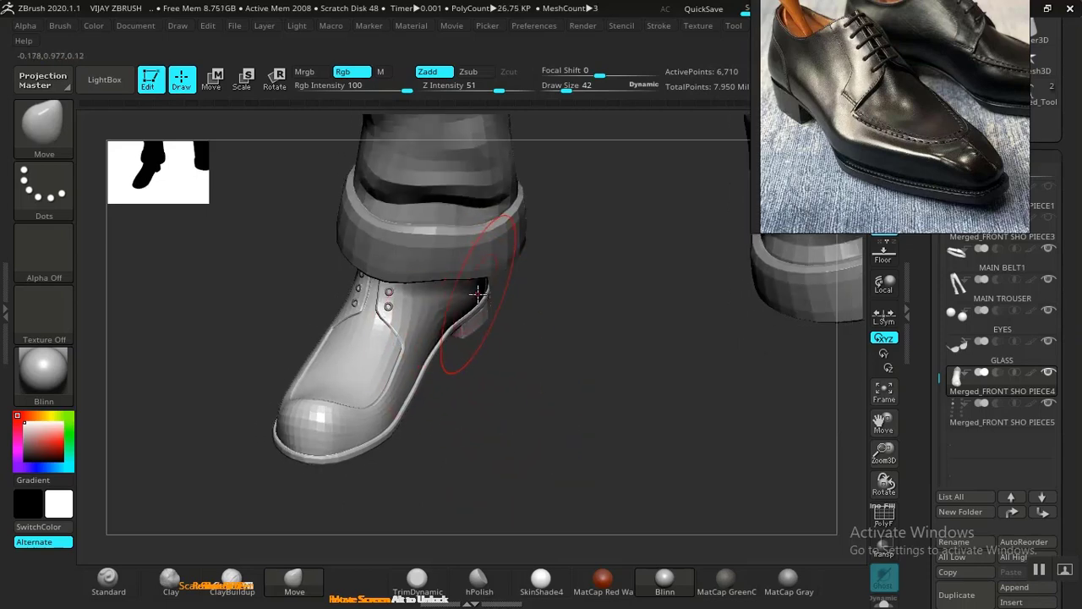
pyautogui.moveTo(533, 325); pyautogui.dragTo(455, 355)
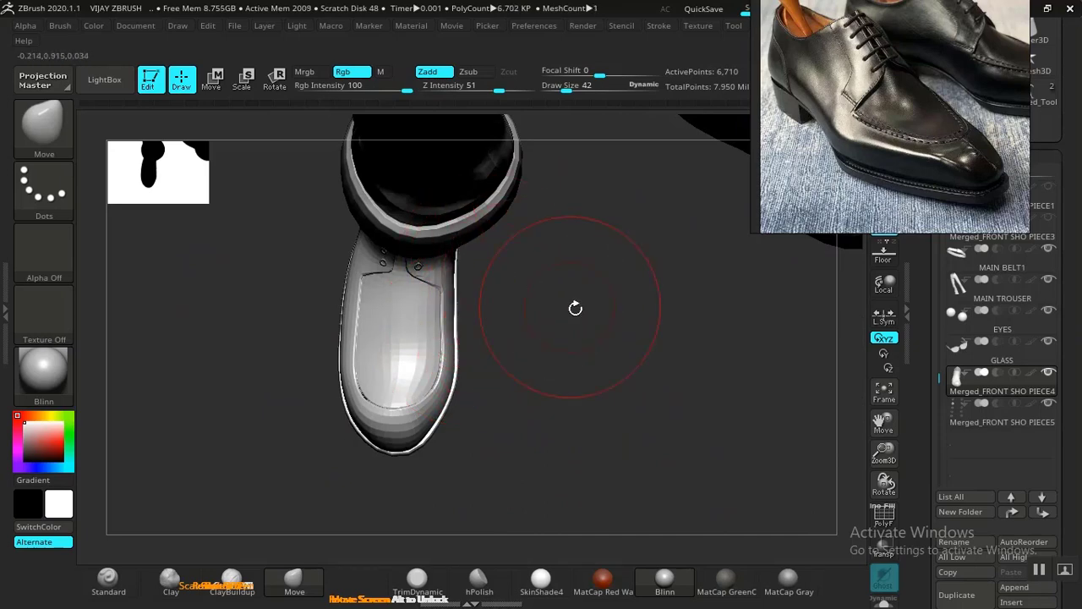
pyautogui.moveTo(574, 307)
pyautogui.mouseDown()
pyautogui.moveTo(550, 295)
pyautogui.moveTo(321, 346)
pyautogui.moveTo(420, 355)
pyautogui.moveTo(625, 289)
pyautogui.mouseUp()
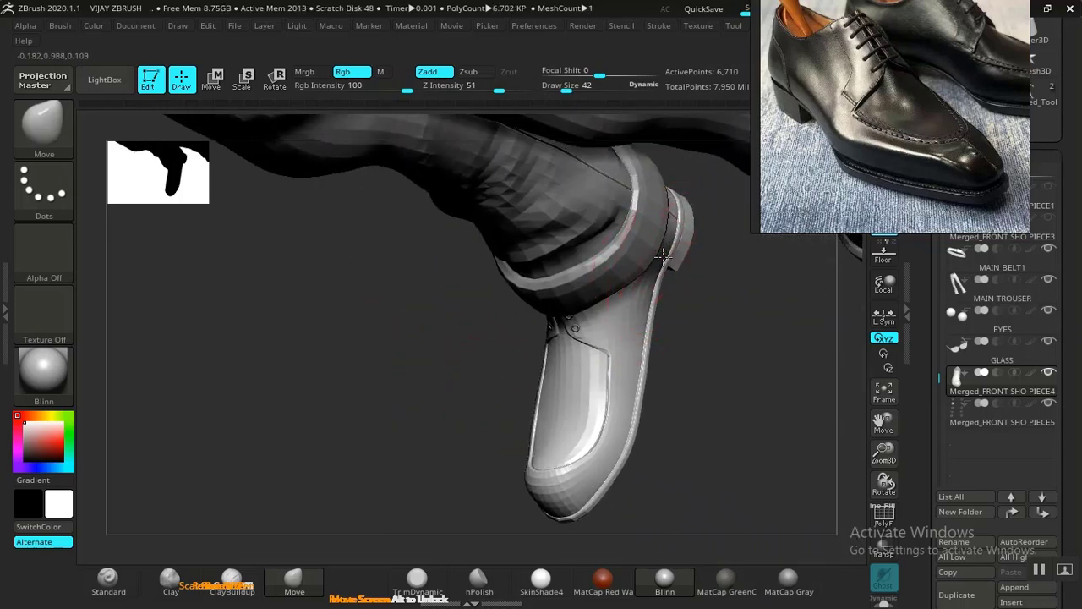
pyautogui.moveTo(662, 258); pyautogui.dragTo(558, 391)
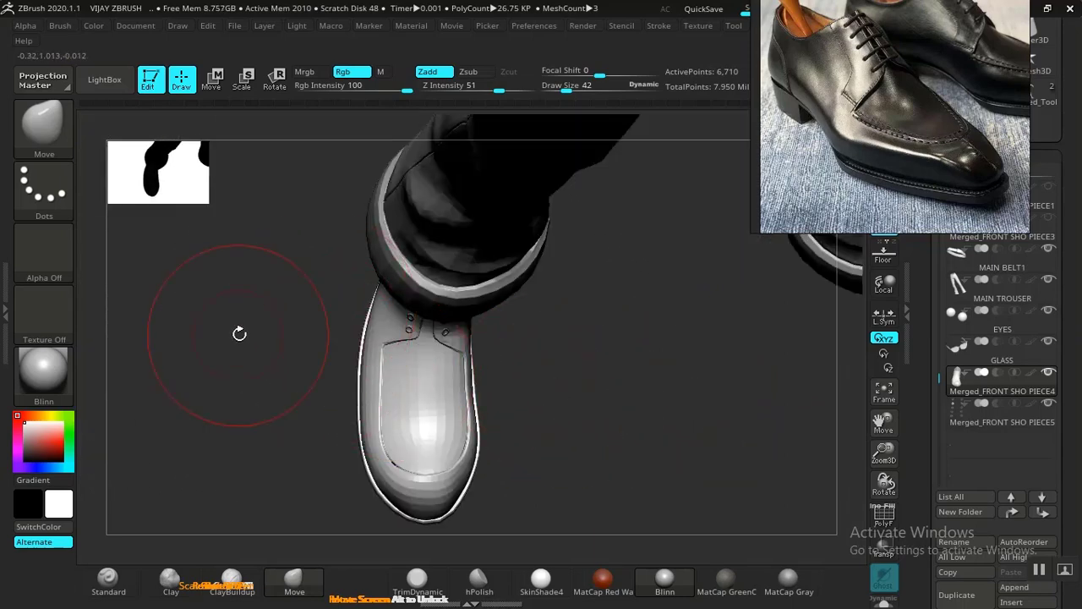
# Adjust the sole edge along the shoe's outer side near the heel and arch with the Move brush at draw size 54
pyautogui.moveTo(240, 334); pyautogui.dragTo(408, 383)
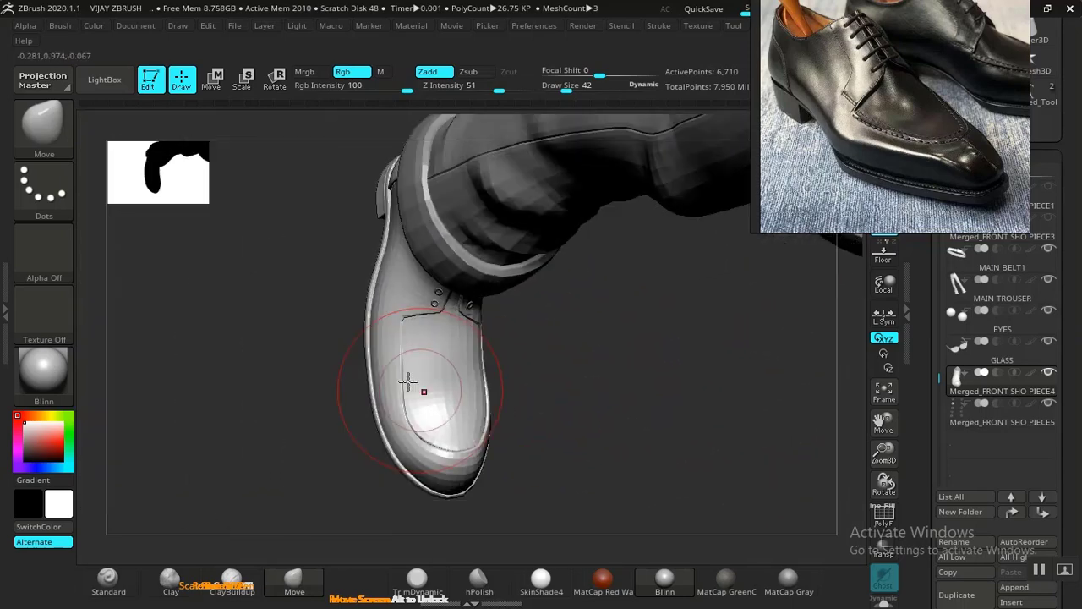
pyautogui.press(']')
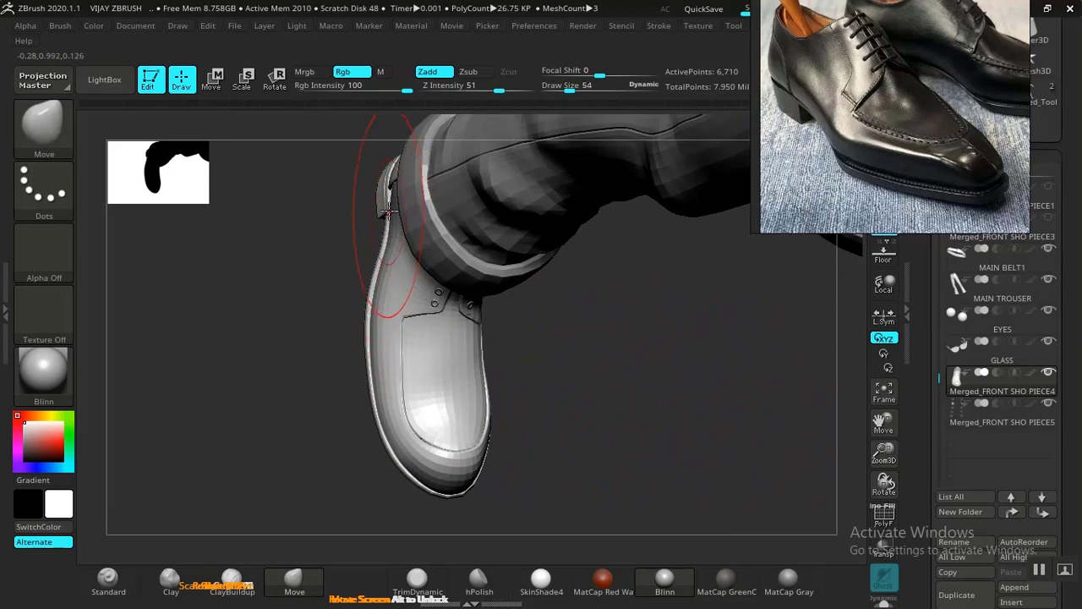
pyautogui.moveTo(388, 212); pyautogui.dragTo(378, 230)
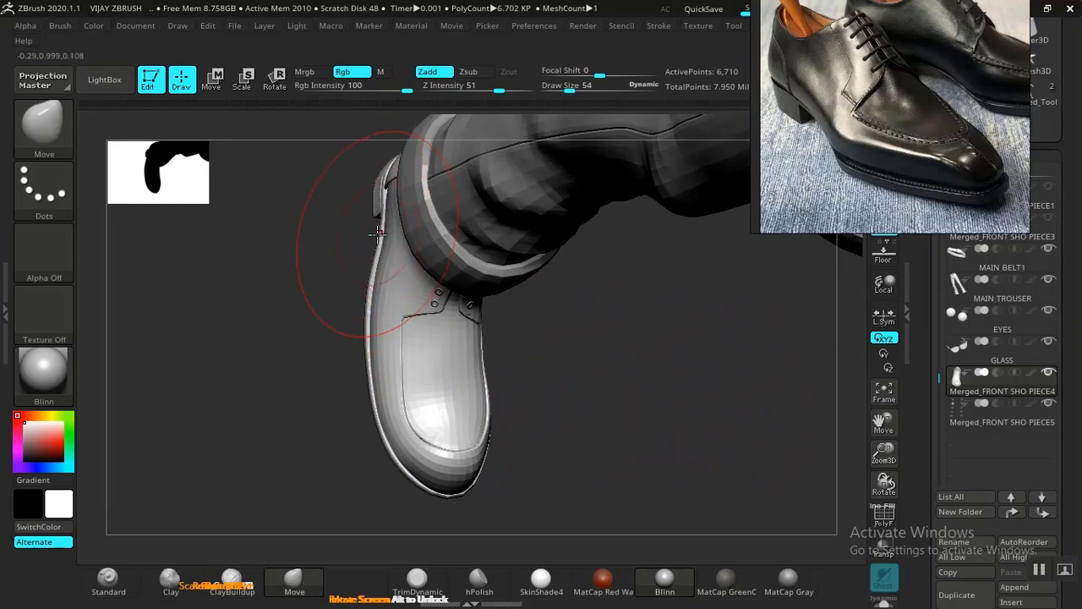
pyautogui.moveTo(367, 304); pyautogui.dragTo(366, 319)
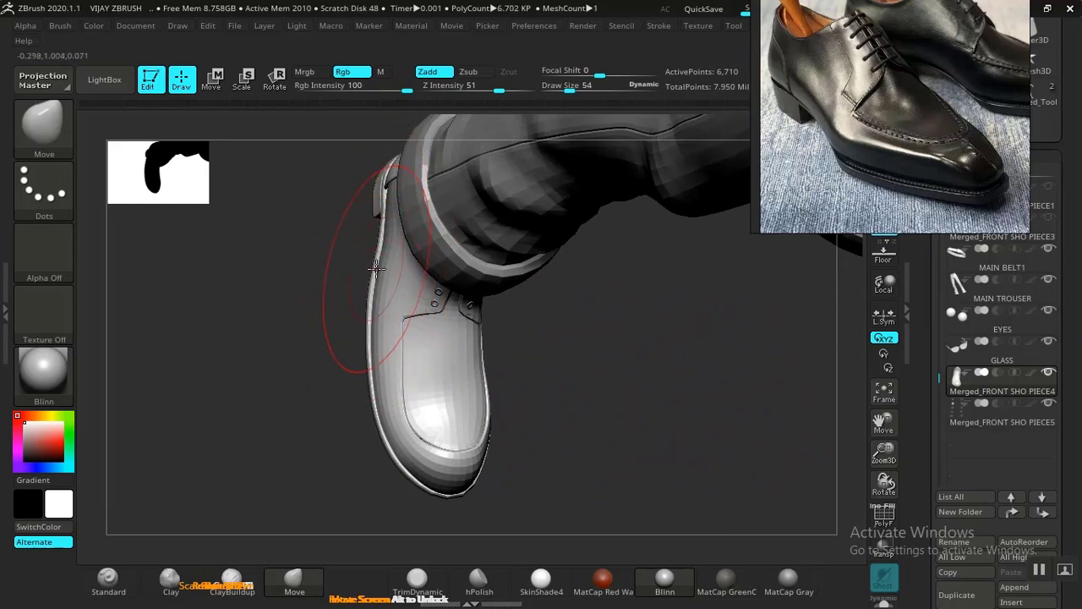
pyautogui.keyDown('shift'); pyautogui.moveTo(645, 420); pyautogui.dragTo(609, 413); pyautogui.keyUp('shift')
pyautogui.keyDown('alt'); pyautogui.moveTo(393, 435); pyautogui.dragTo(594, 383); pyautogui.keyUp('alt')
# Delete the shoe's higher subdivision levels and apply Mirror And Weld to create the opposite shoe
pyautogui.scroll(-5, 960, 461)
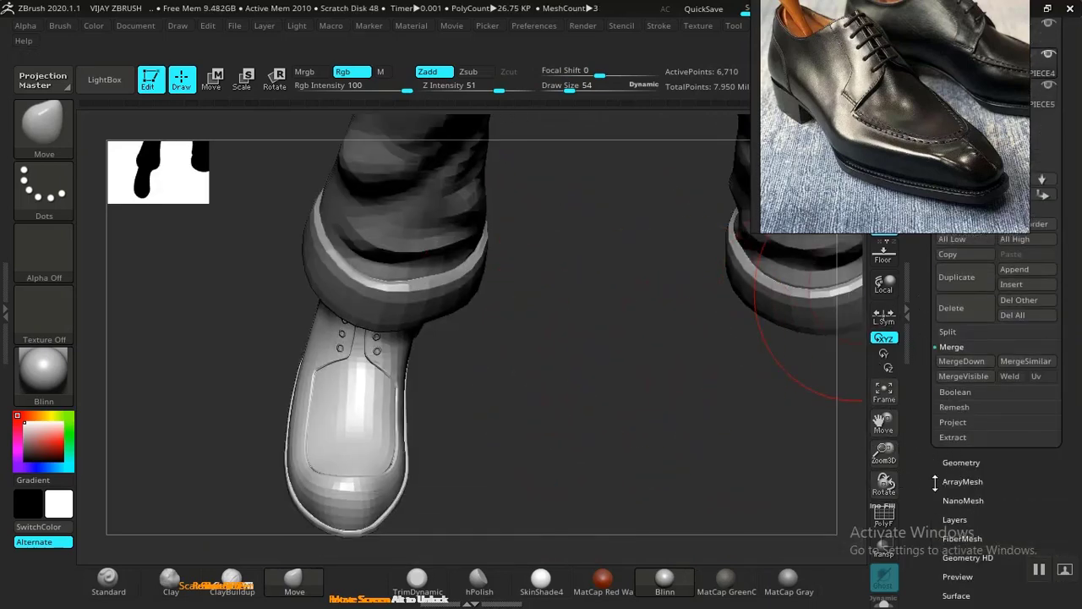
pyautogui.moveTo(662, 485); pyautogui.dragTo(691, 502)
pyautogui.moveTo(498, 403); pyautogui.dragTo(777, 476)
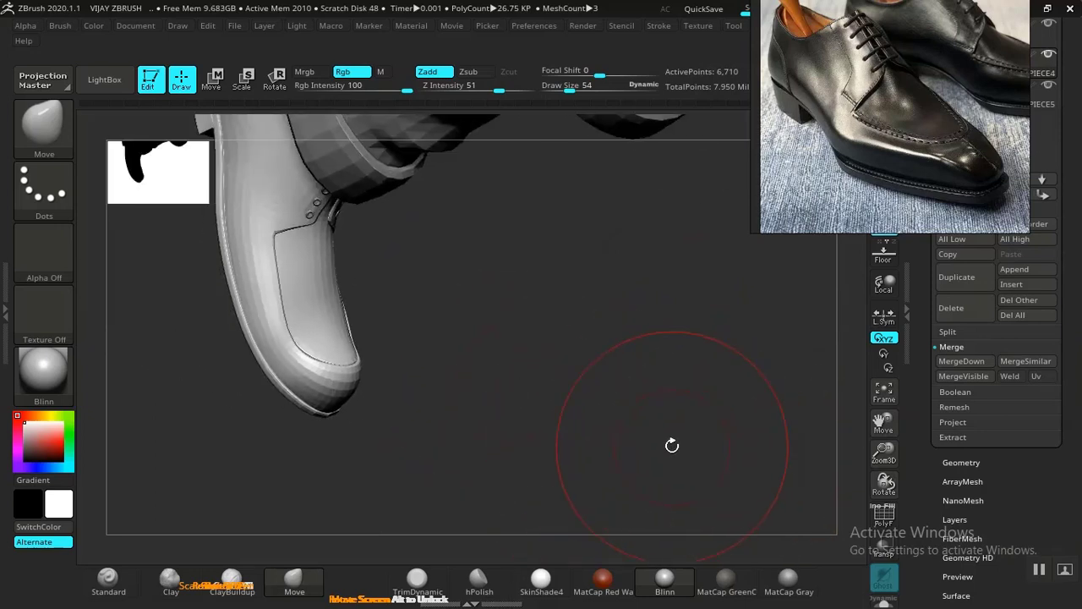
pyautogui.click(961, 463)
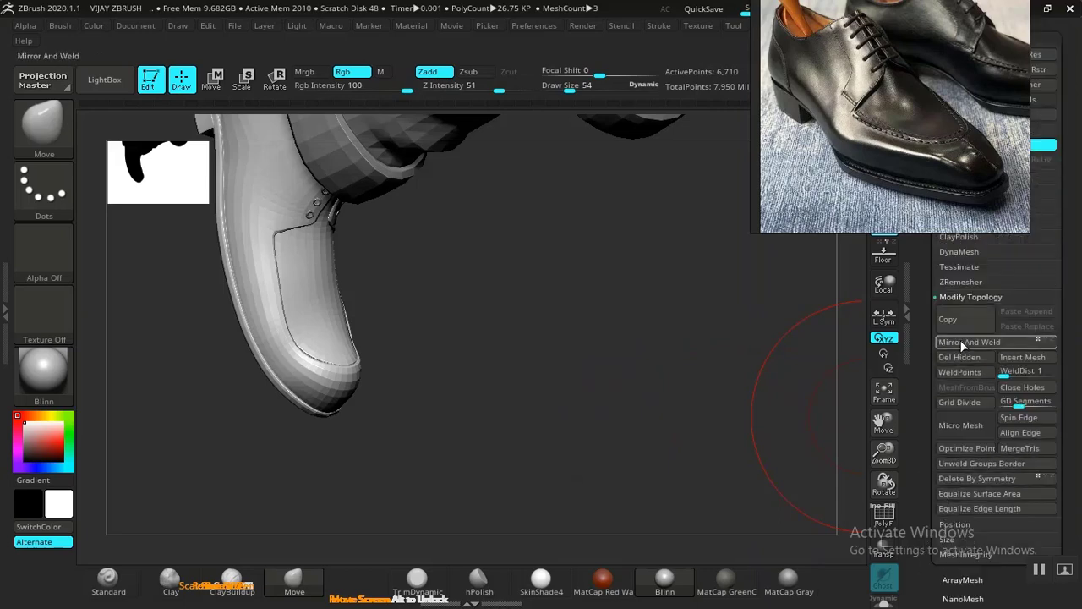
pyautogui.click(955, 342)
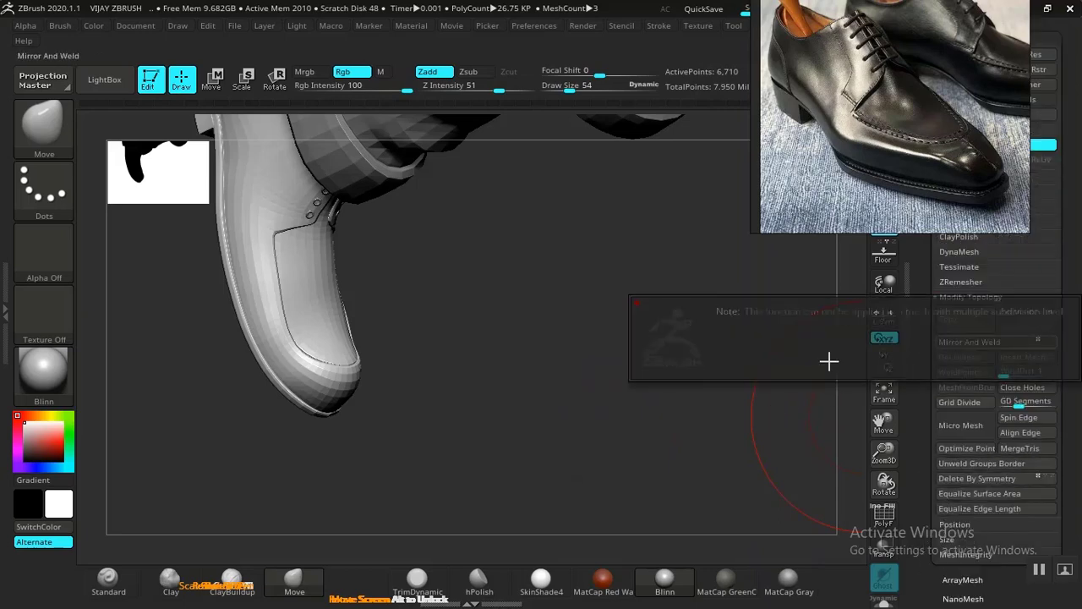
pyautogui.moveTo(929, 172); pyautogui.dragTo(622, 345)
pyautogui.click(1016, 85)
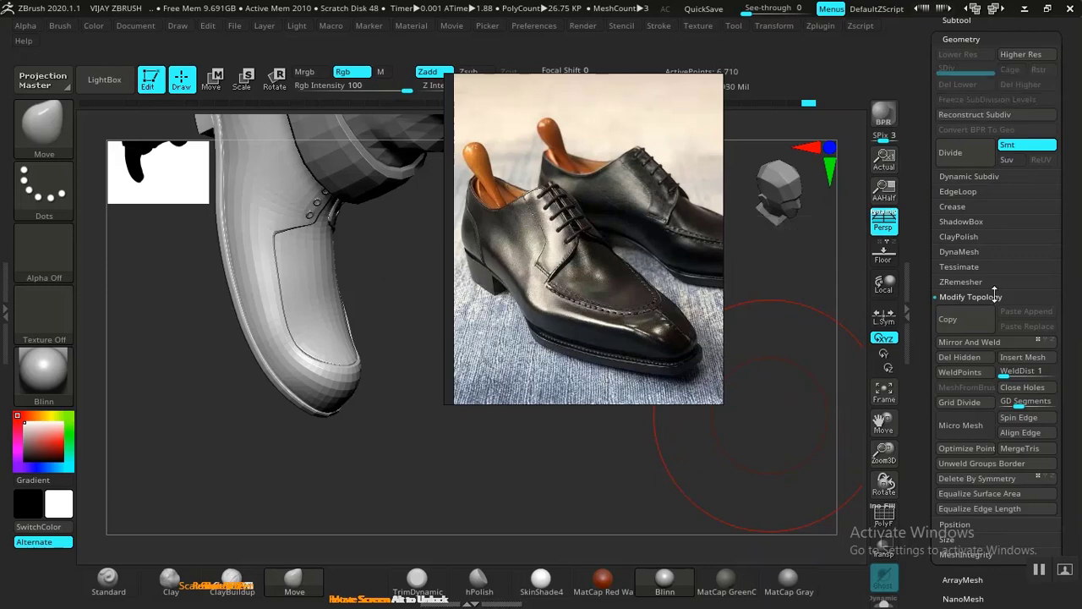
pyautogui.click(970, 341)
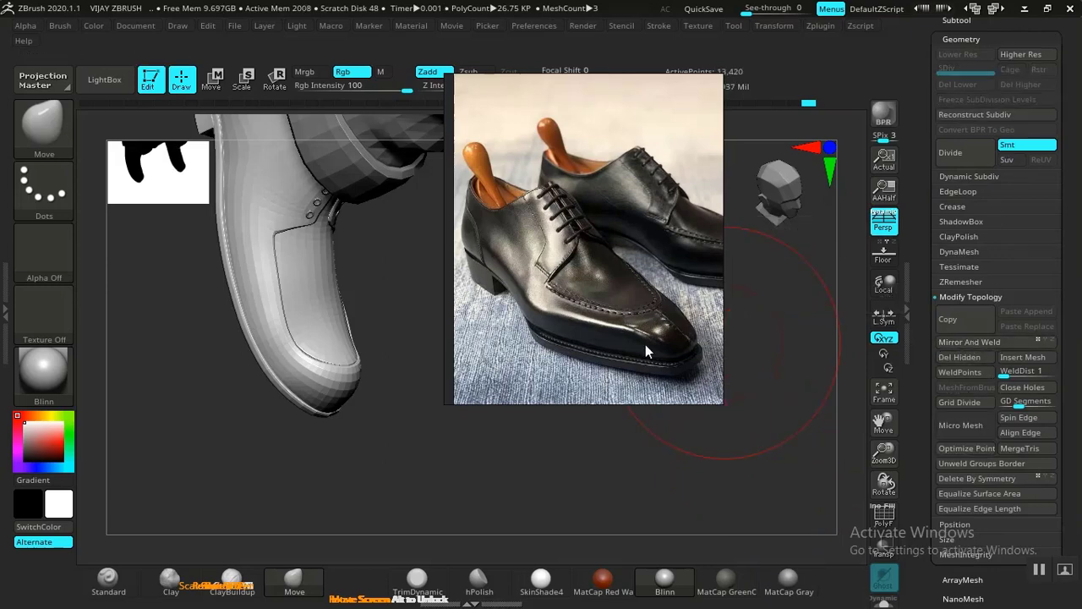
# Examine the pair of shoes under the trousers from the front and the side
pyautogui.moveTo(644, 344); pyautogui.dragTo(1073, 226)
pyautogui.moveTo(673, 440); pyautogui.dragTo(654, 450)
pyautogui.moveTo(567, 462); pyautogui.dragTo(741, 317)
pyautogui.keyDown('alt'); pyautogui.moveTo(729, 454); pyautogui.dragTo(715, 123); pyautogui.keyUp('alt')
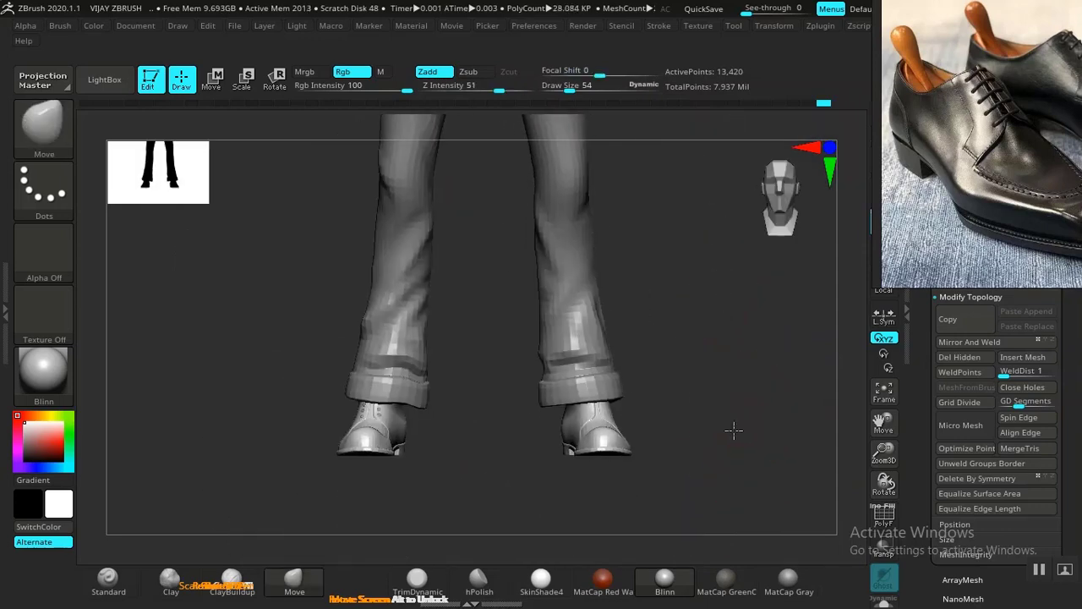
pyautogui.moveTo(733, 431)
pyautogui.mouseDown()
pyautogui.moveTo(736, 442)
pyautogui.moveTo(719, 401)
pyautogui.moveTo(722, 437)
pyautogui.moveTo(715, 357)
pyautogui.moveTo(726, 411)
pyautogui.moveTo(780, 415)
pyautogui.moveTo(710, 417)
pyautogui.moveTo(800, 422)
pyautogui.moveTo(730, 423)
pyautogui.moveTo(799, 430)
pyautogui.moveTo(738, 443)
pyautogui.mouseUp()
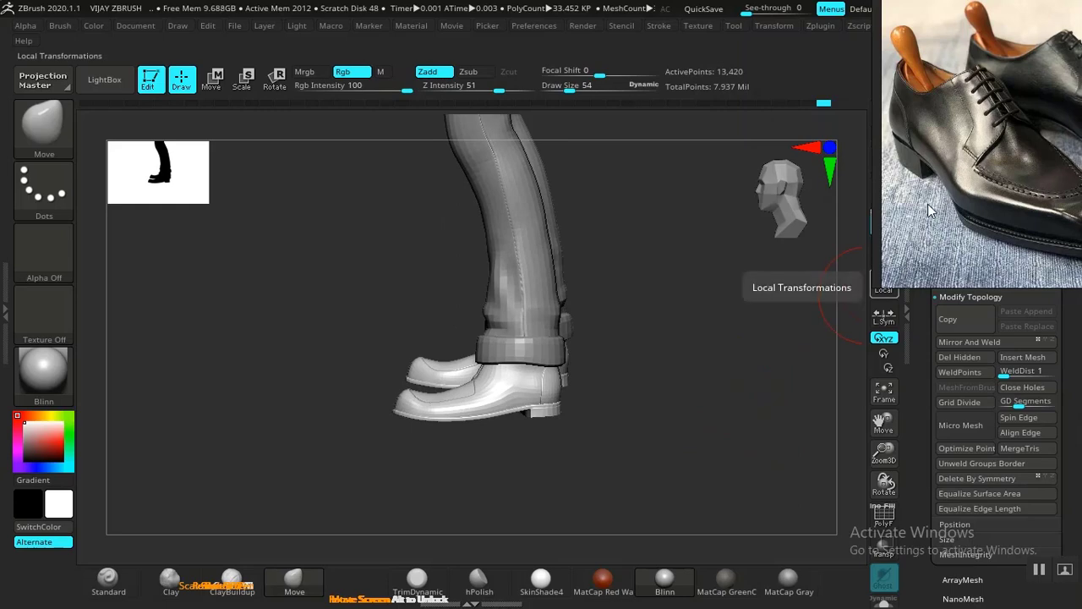
# Bring up the full character reference image and enlarge the man's brown shoe for comparison
pyautogui.scroll(-10, 929, 211)
pyautogui.moveTo(948, 209); pyautogui.dragTo(940, 135, button='middle')
pyautogui.click(946, 174)
pyautogui.scroll(7, 949, 182)
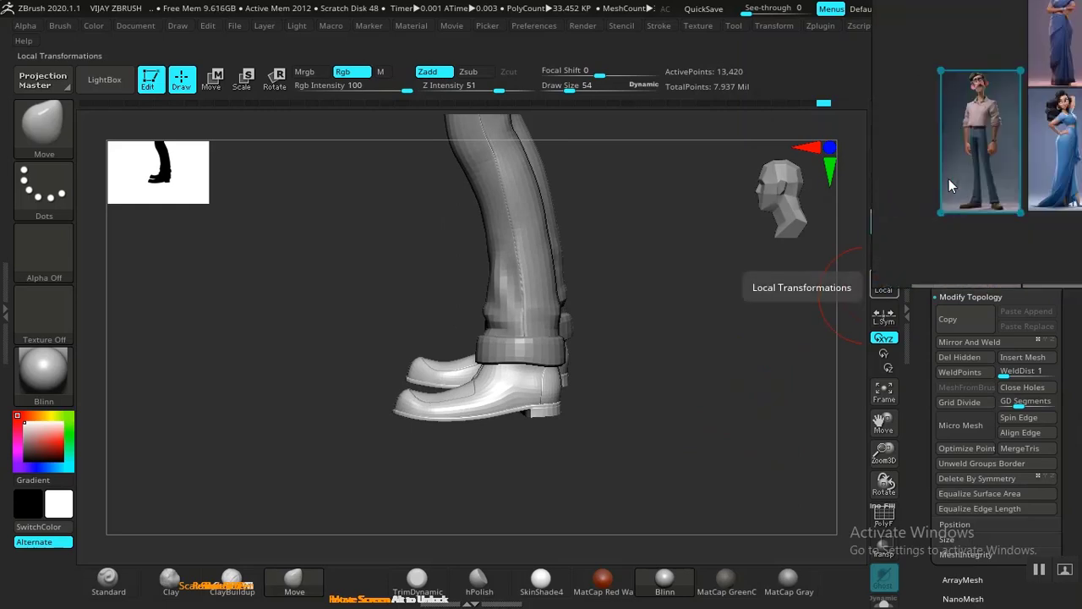
pyautogui.scroll(8, 951, 182)
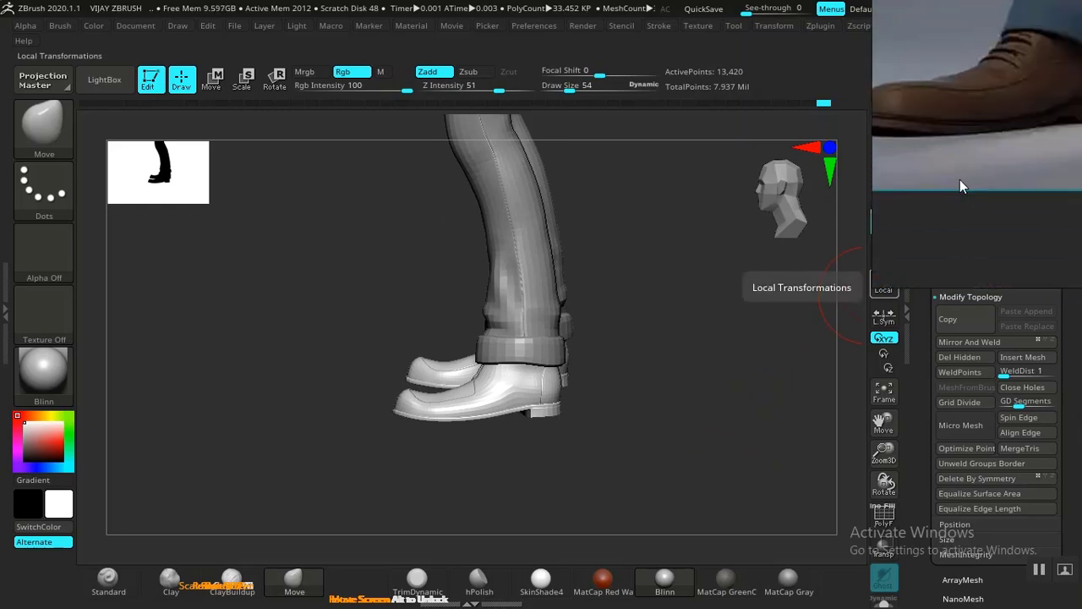
pyautogui.moveTo(1029, 167); pyautogui.dragTo(1005, 170, button='middle')
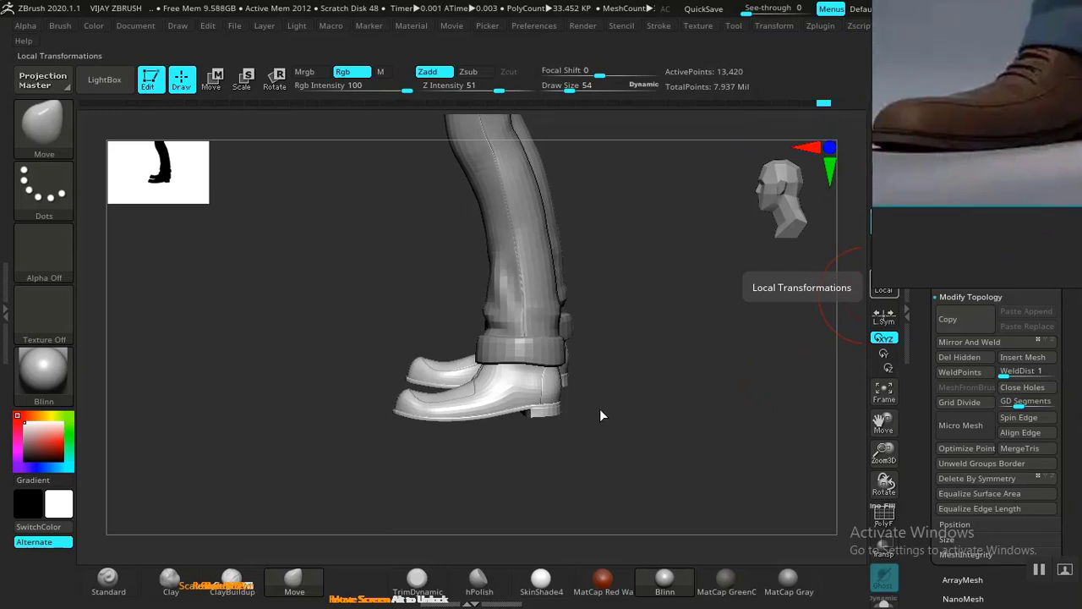
# Isolate the soles to mask everything else, then show the complete shoes again with only the soles unmasked
pyautogui.moveTo(601, 415)
pyautogui.mouseDown()
pyautogui.moveTo(614, 442)
pyautogui.moveTo(635, 425)
pyautogui.moveTo(664, 355)
pyautogui.moveTo(727, 462)
pyautogui.moveTo(702, 172)
pyautogui.mouseUp()
pyautogui.moveTo(698, 473)
pyautogui.keyDown('alt'); pyautogui.mouseDown()
pyautogui.moveTo(695, 319)
pyautogui.moveTo(634, 363)
pyautogui.mouseUp(); pyautogui.keyUp('alt')
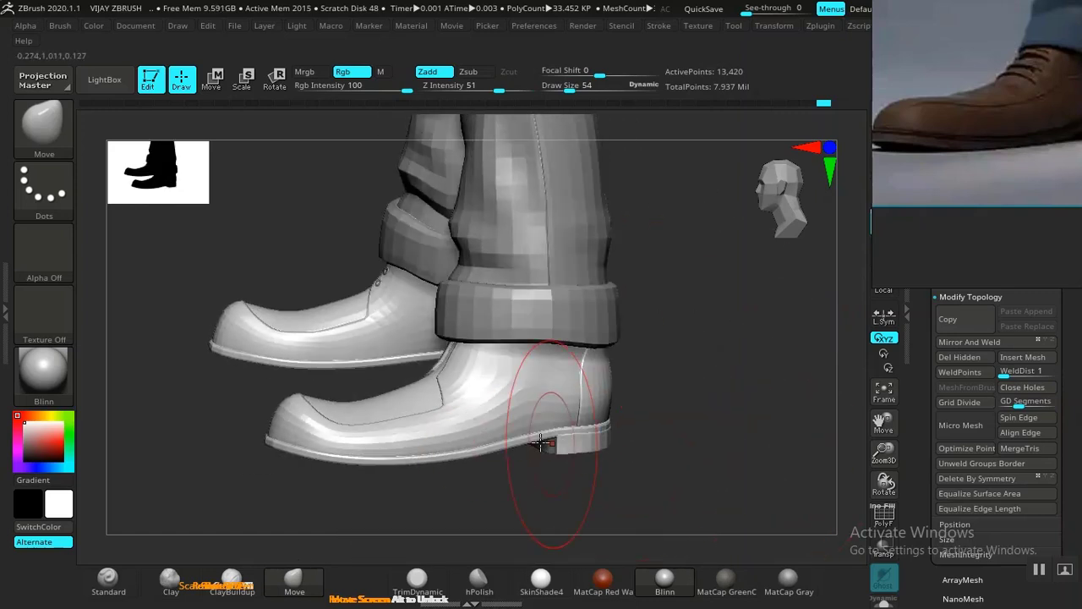
pyautogui.keyDown('ctrl'); pyautogui.keyDown('shift'); pyautogui.click(497, 456); pyautogui.keyUp('shift'); pyautogui.keyUp('ctrl')
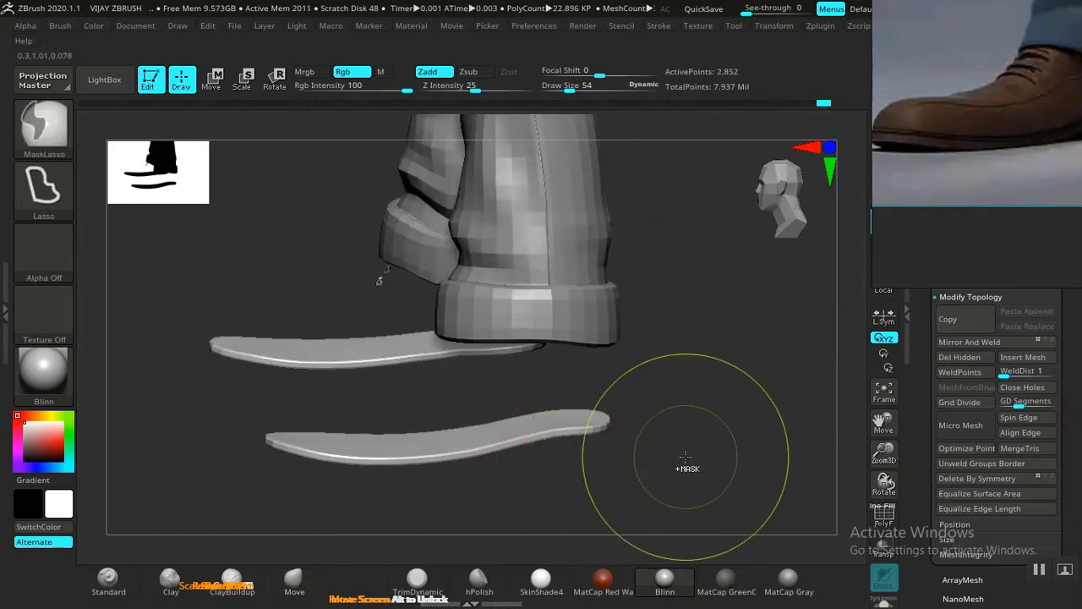
pyautogui.keyDown('ctrl'); pyautogui.keyDown('shift'); pyautogui.click(722, 402); pyautogui.keyUp('shift'); pyautogui.keyUp('ctrl')
# Reset the gizmo's orientation, centre it on the unmasked soles and thicken them vertically by a factor of about 1.36
pyautogui.press('e')
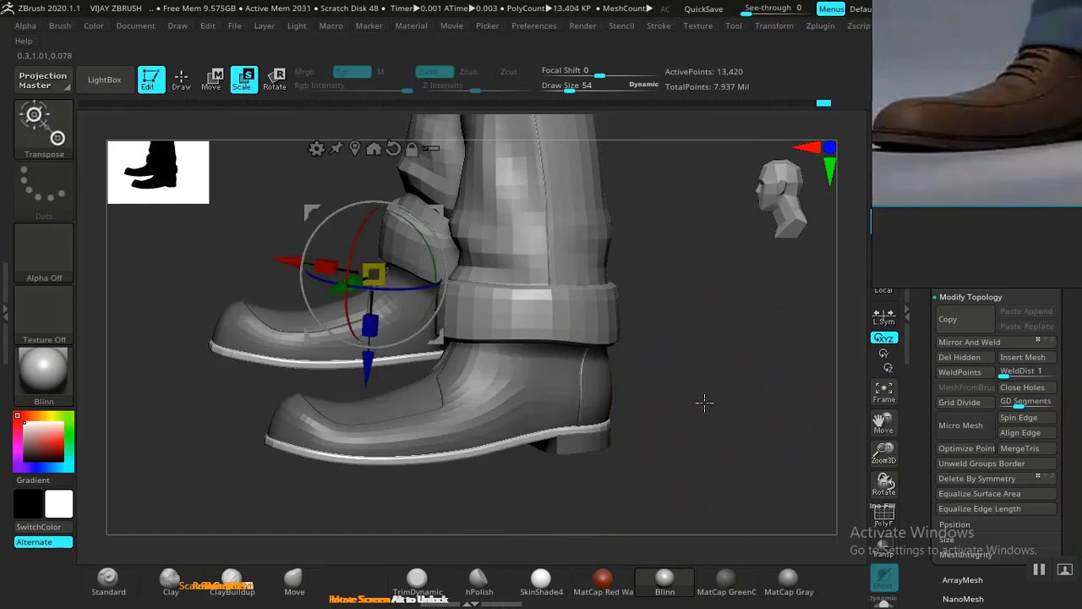
pyautogui.keyDown('shift'); pyautogui.moveTo(704, 403); pyautogui.dragTo(721, 394); pyautogui.keyUp('shift')
pyautogui.keyDown('alt'); pyautogui.click(436, 206); pyautogui.keyUp('alt')
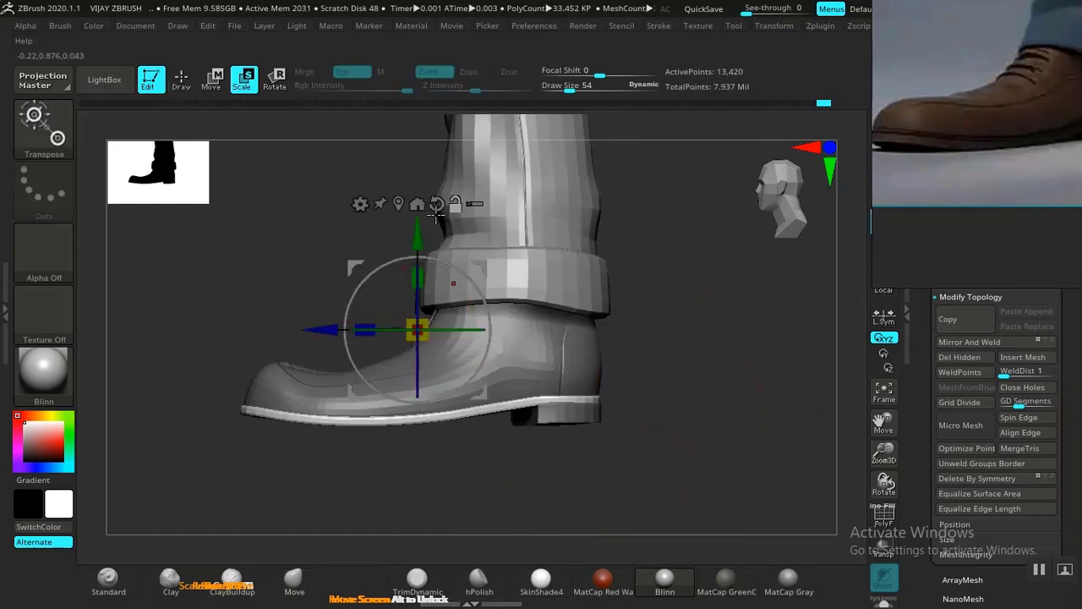
pyautogui.moveTo(420, 279); pyautogui.dragTo(429, 259)
pyautogui.hotkey('ctrl', 'z')
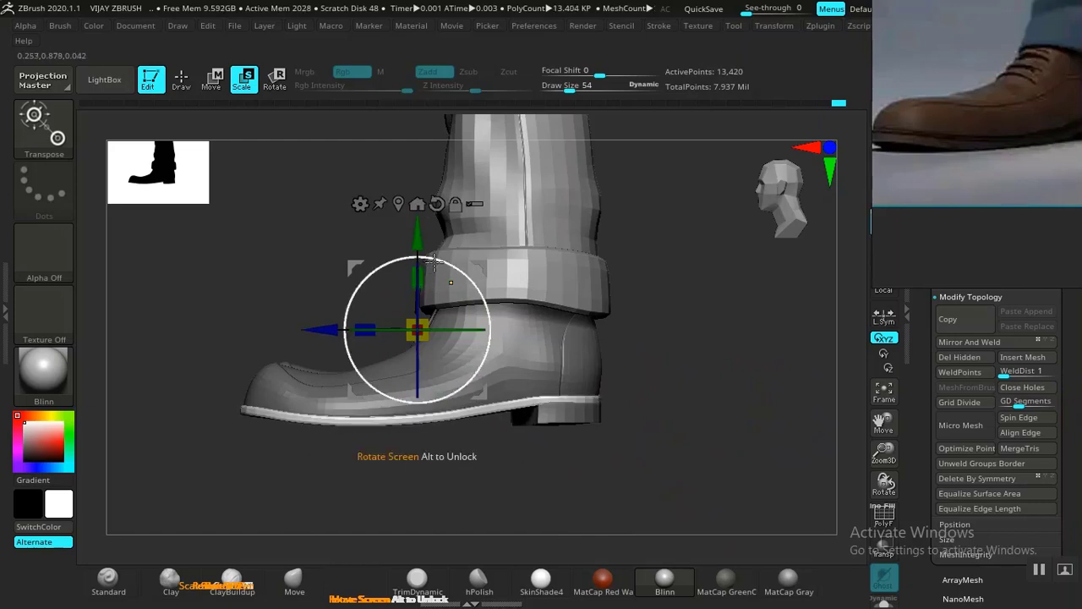
pyautogui.click(398, 204)
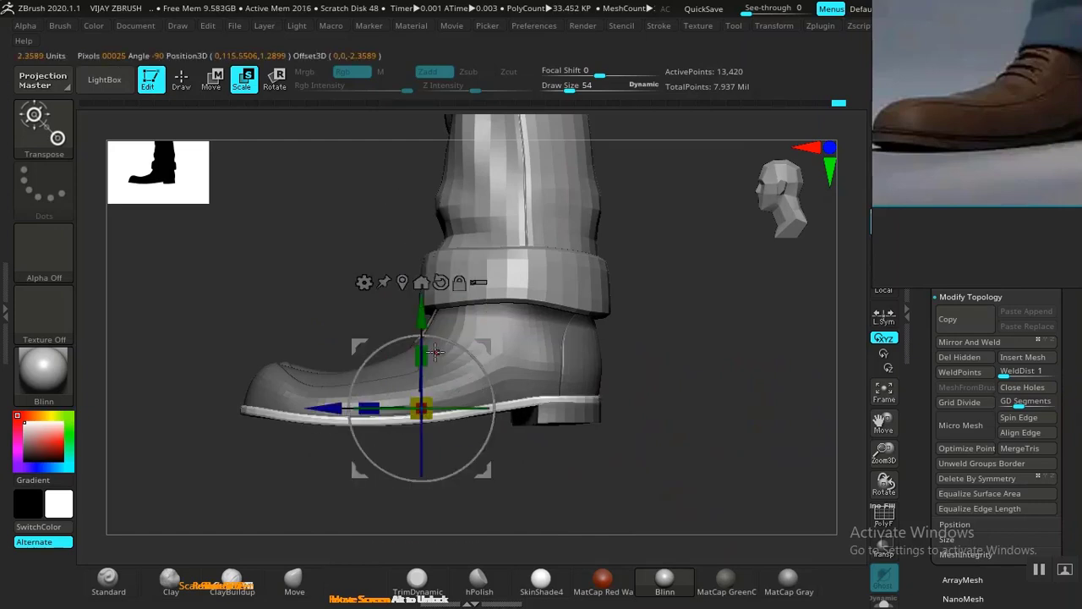
pyautogui.moveTo(431, 351); pyautogui.dragTo(431, 338)
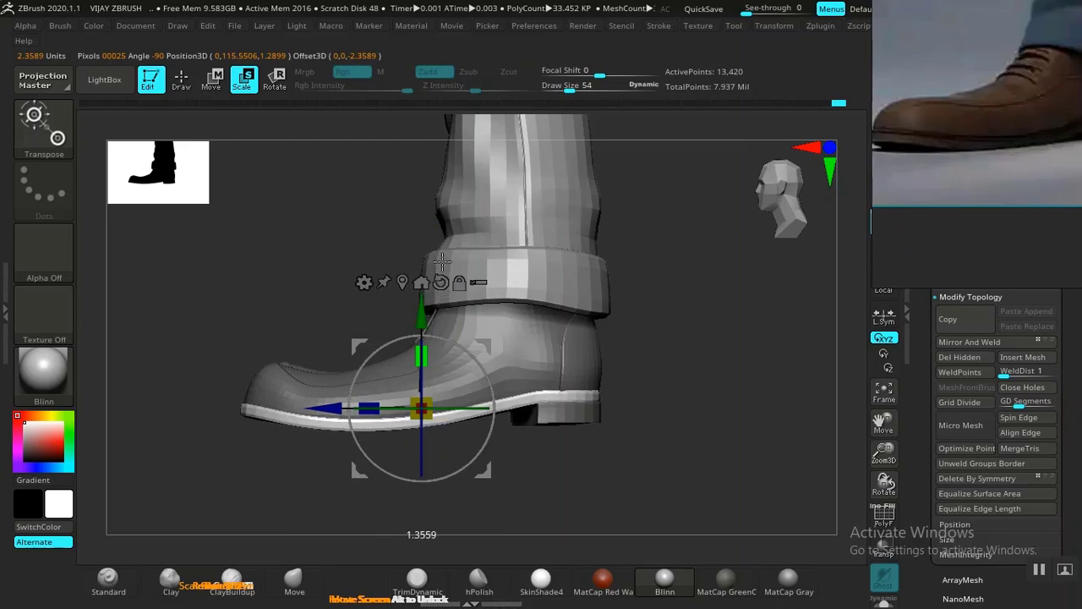
# Clear the mask from the shoes and review the thickened soles against the enlarged shoe reference
pyautogui.press('q')
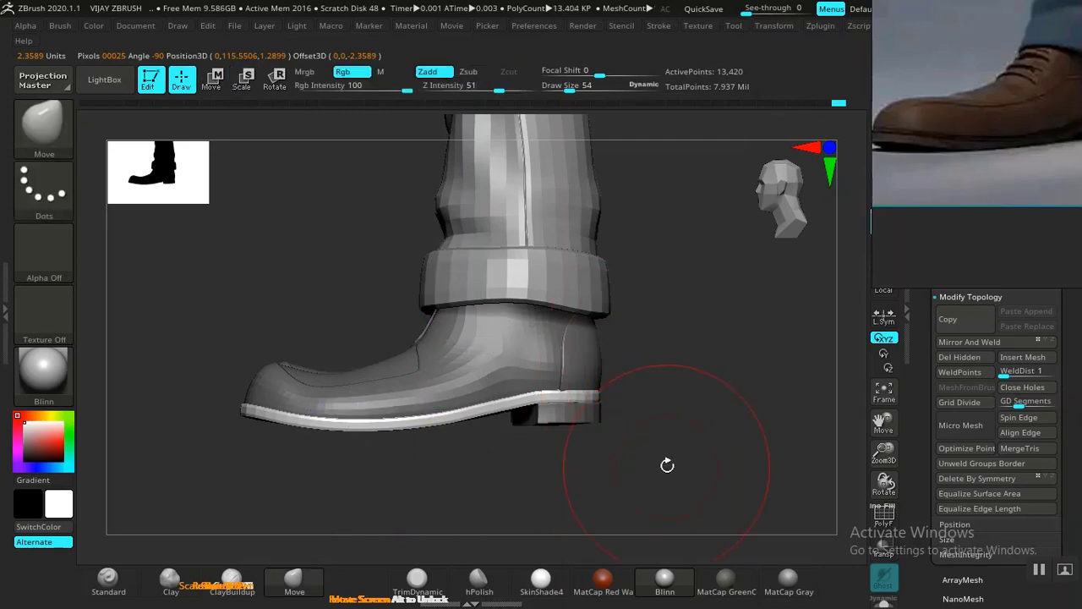
pyautogui.moveTo(666, 464)
pyautogui.mouseDown()
pyautogui.moveTo(739, 493)
pyautogui.moveTo(760, 482)
pyautogui.mouseUp()
pyautogui.moveTo(709, 424)
pyautogui.mouseDown()
pyautogui.moveTo(687, 417)
pyautogui.moveTo(660, 468)
pyautogui.moveTo(696, 477)
pyautogui.moveTo(599, 476)
pyautogui.moveTo(613, 492)
pyautogui.moveTo(661, 452)
pyautogui.moveTo(582, 427)
pyautogui.moveTo(660, 440)
pyautogui.mouseUp()
pyautogui.moveTo(653, 374); pyautogui.dragTo(779, 280)
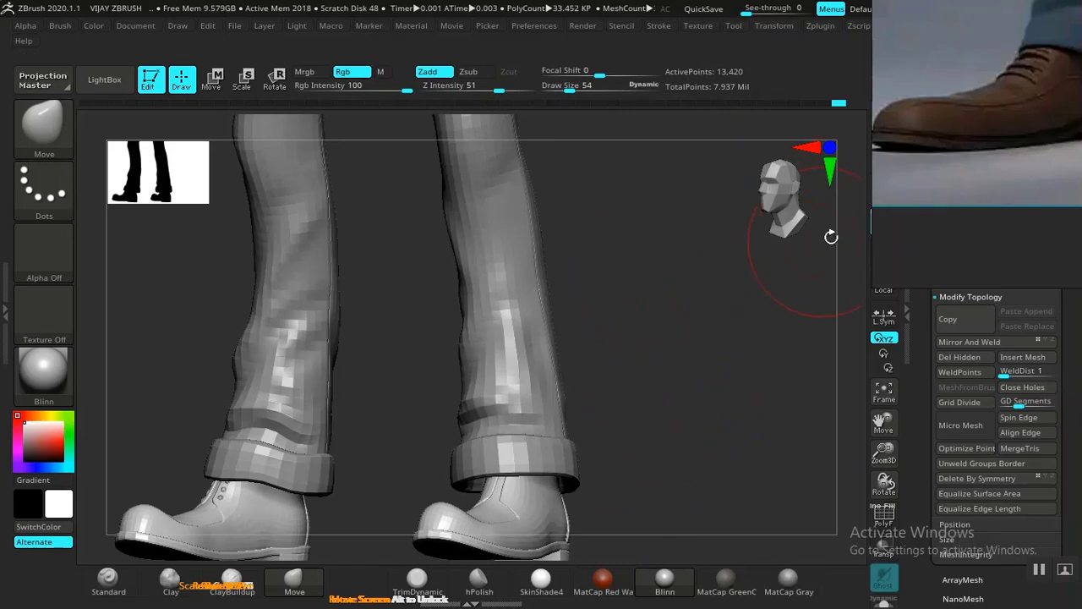
pyautogui.moveTo(831, 237); pyautogui.dragTo(628, 394)
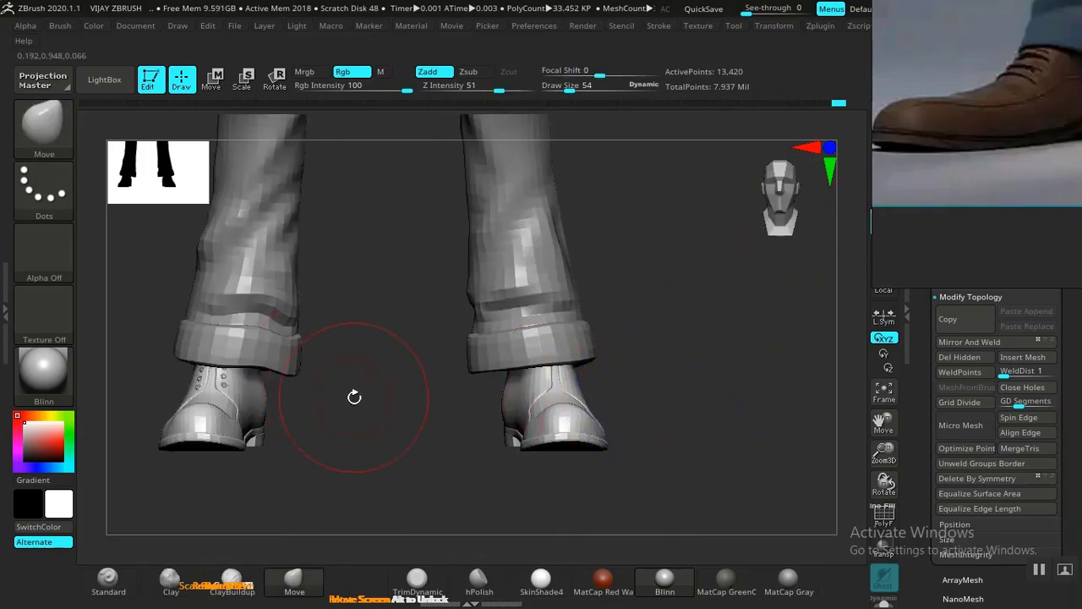
pyautogui.moveTo(993, 155); pyautogui.dragTo(924, 200, button='right')
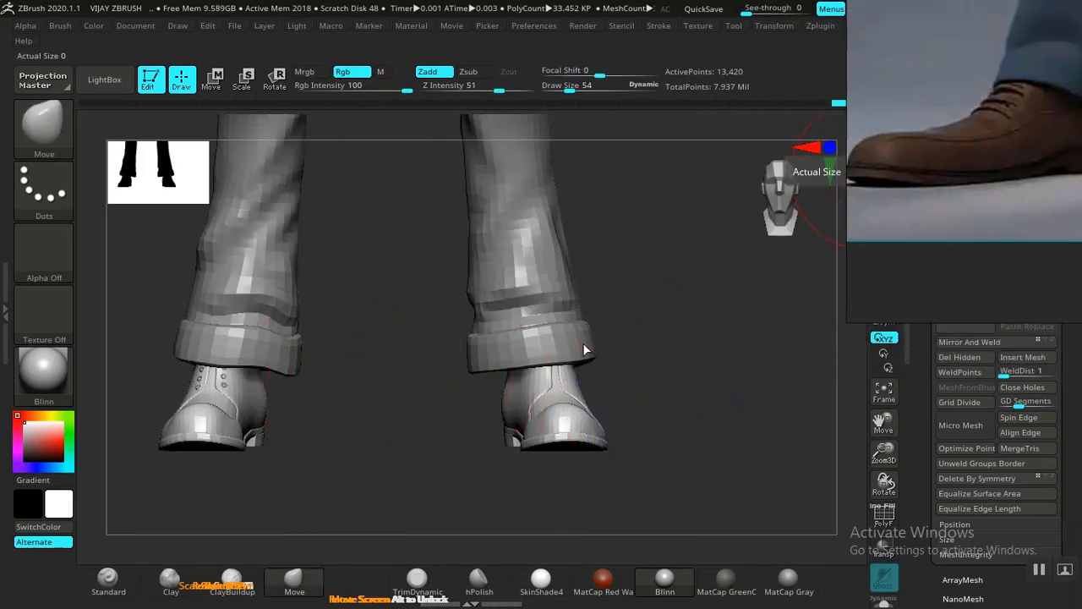
# Try to raise both shoes vertically into the trouser cuffs from the side view
pyautogui.moveTo(583, 349)
pyautogui.mouseDown()
pyautogui.moveTo(657, 349)
pyautogui.moveTo(651, 363)
pyautogui.moveTo(587, 369)
pyautogui.moveTo(630, 377)
pyautogui.mouseUp()
pyautogui.press('w')
pyautogui.keyDown('shift'); pyautogui.moveTo(709, 376); pyautogui.dragTo(684, 370); pyautogui.keyUp('shift')
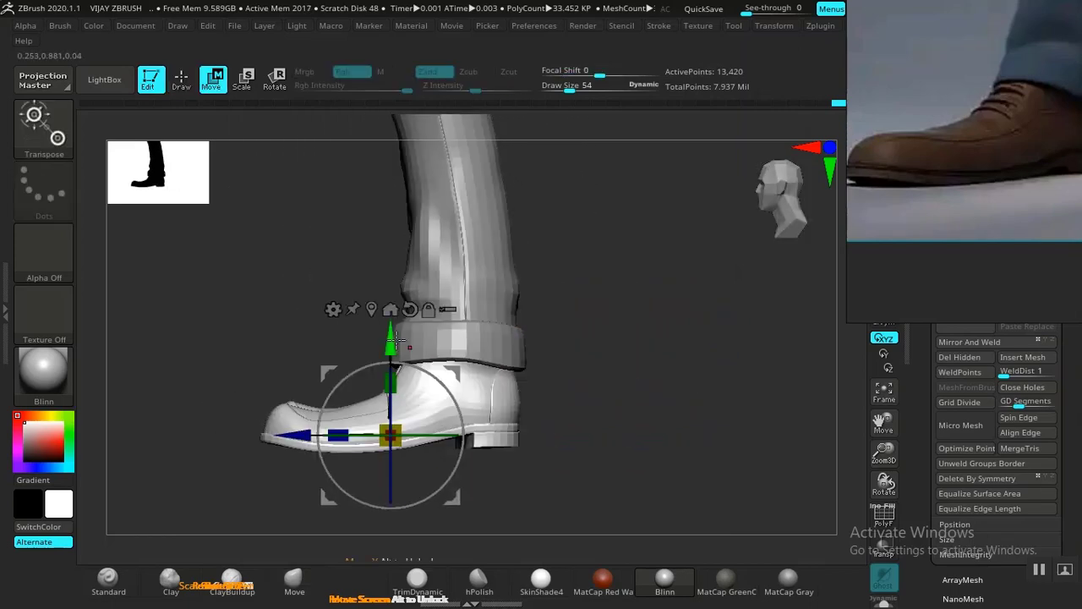
pyautogui.moveTo(394, 341); pyautogui.dragTo(403, 297)
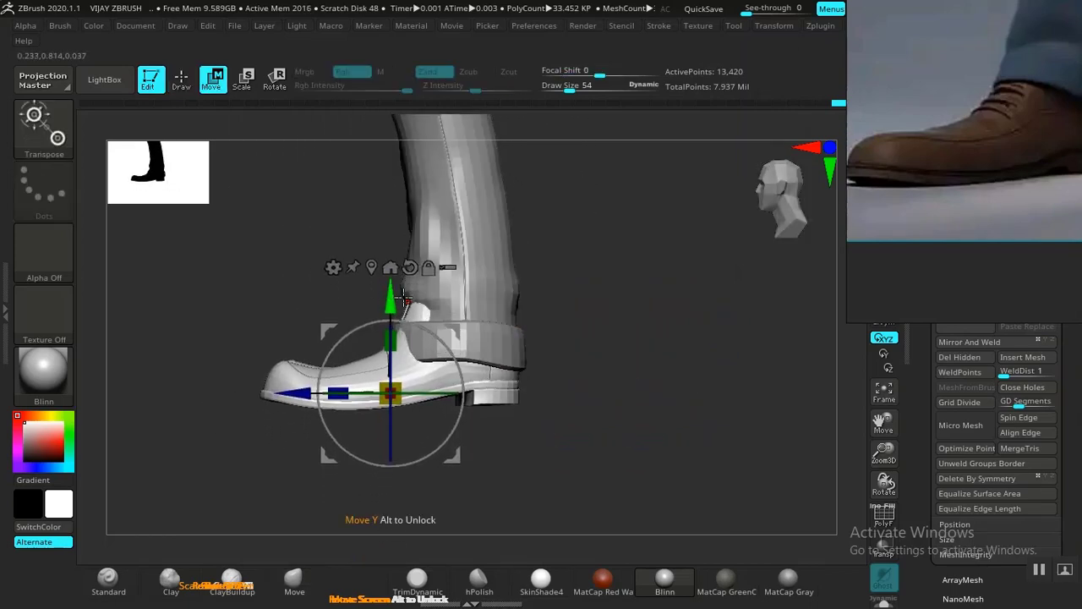
pyautogui.hotkey('ctrl', 'z')
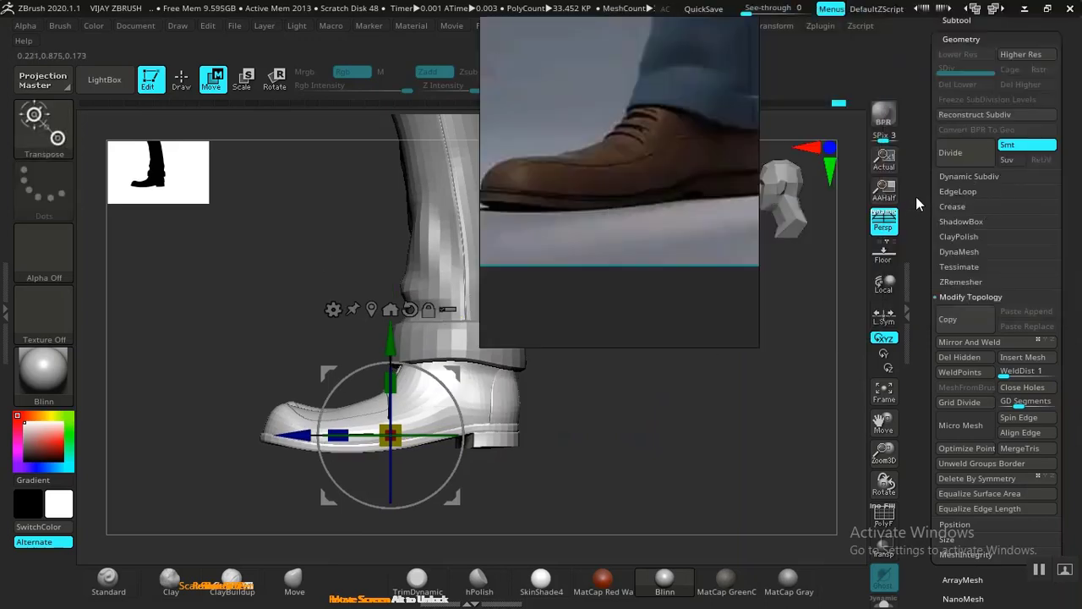
# Show the character's body subtool inside the shoes and move the reference image clear of the model
pyautogui.moveTo(917, 198); pyautogui.dragTo(911, 291)
pyautogui.click(969, 163)
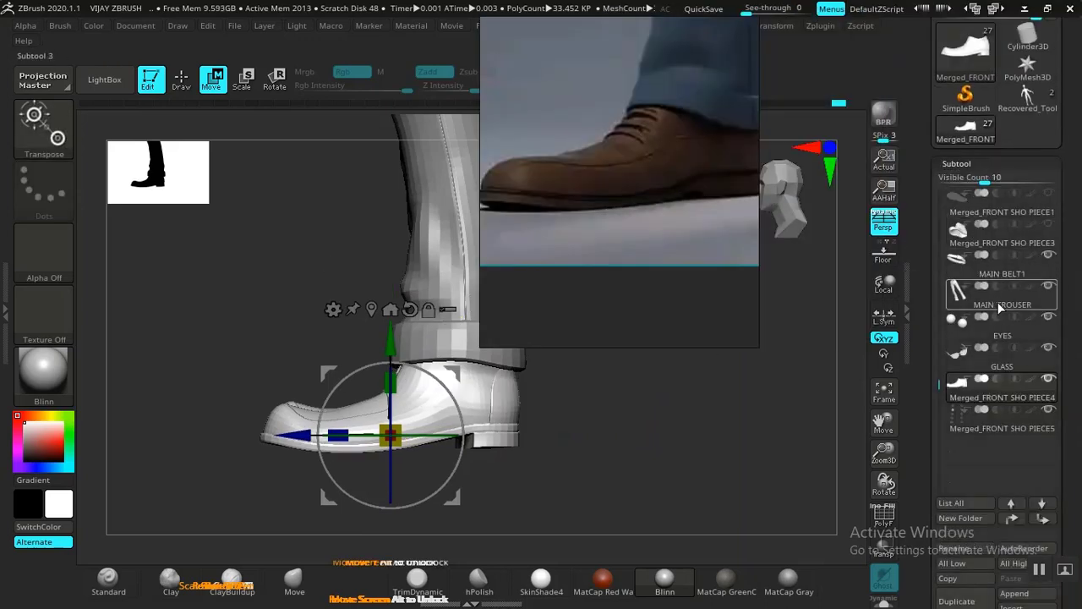
pyautogui.moveTo(937, 384); pyautogui.dragTo(942, 191)
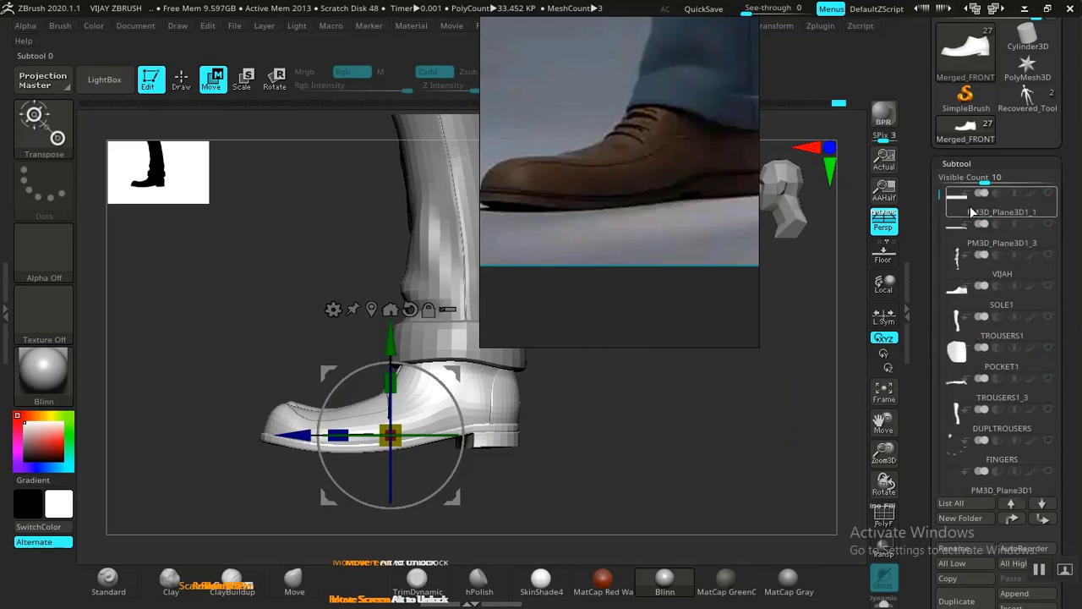
pyautogui.click(1047, 256)
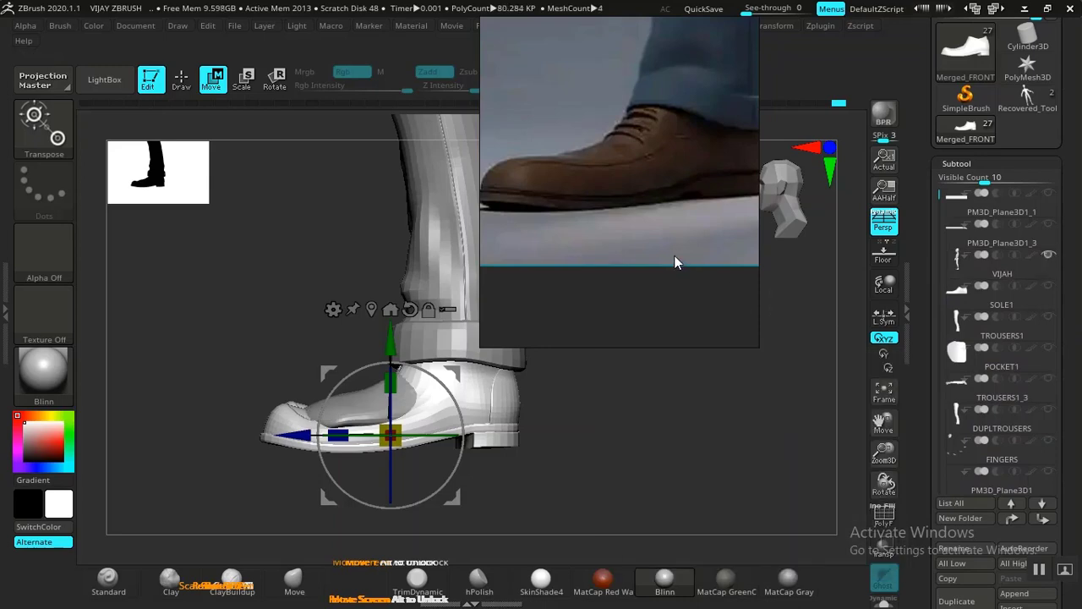
pyautogui.moveTo(693, 260); pyautogui.dragTo(878, 105)
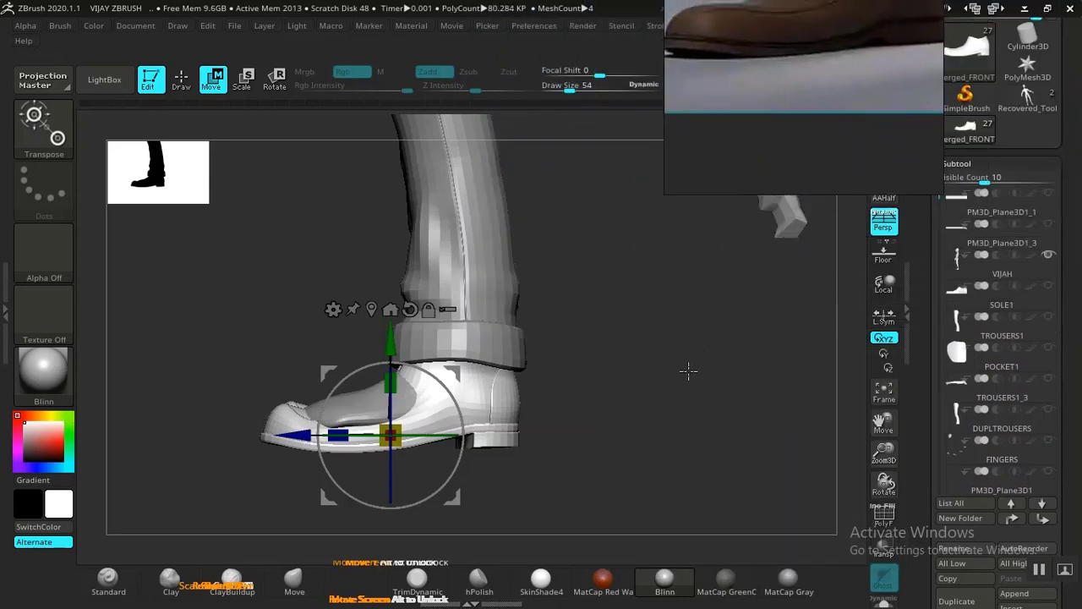
# Raise both shoes slightly along the vertical axis to fit the feet and the trouser cuffs
pyautogui.moveTo(644, 384)
pyautogui.mouseDown()
pyautogui.moveTo(653, 385)
pyautogui.moveTo(673, 299)
pyautogui.moveTo(671, 268)
pyautogui.mouseUp()
pyautogui.press('f')
pyautogui.press('f')
pyautogui.keyDown('shift'); pyautogui.moveTo(676, 360); pyautogui.dragTo(670, 368); pyautogui.keyUp('shift')
pyautogui.press('q')
pyautogui.moveTo(646, 403)
pyautogui.keyDown('alt'); pyautogui.mouseDown()
pyautogui.moveTo(656, 374)
pyautogui.moveTo(695, 507)
pyautogui.moveTo(661, 363)
pyautogui.moveTo(661, 386)
pyautogui.moveTo(639, 384)
pyautogui.mouseUp(); pyautogui.keyUp('alt')
pyautogui.press('w')
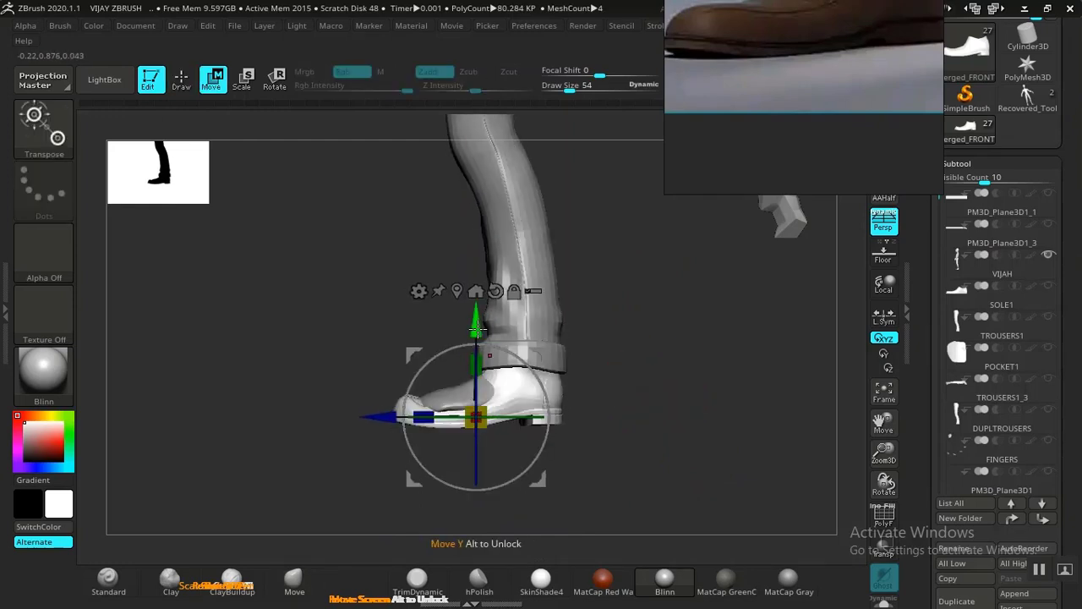
pyautogui.moveTo(476, 322); pyautogui.dragTo(476, 316)
pyautogui.moveTo(615, 430); pyautogui.dragTo(676, 439)
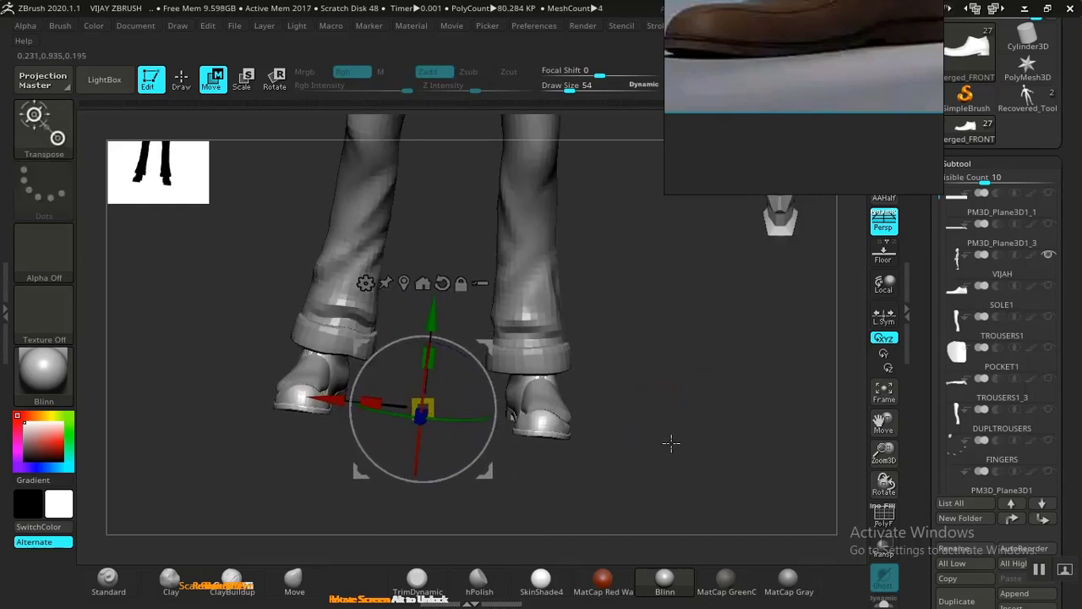
# Hide the MAIN TROUSER subtool to expose the upper parts of both shoes
pyautogui.press('q')
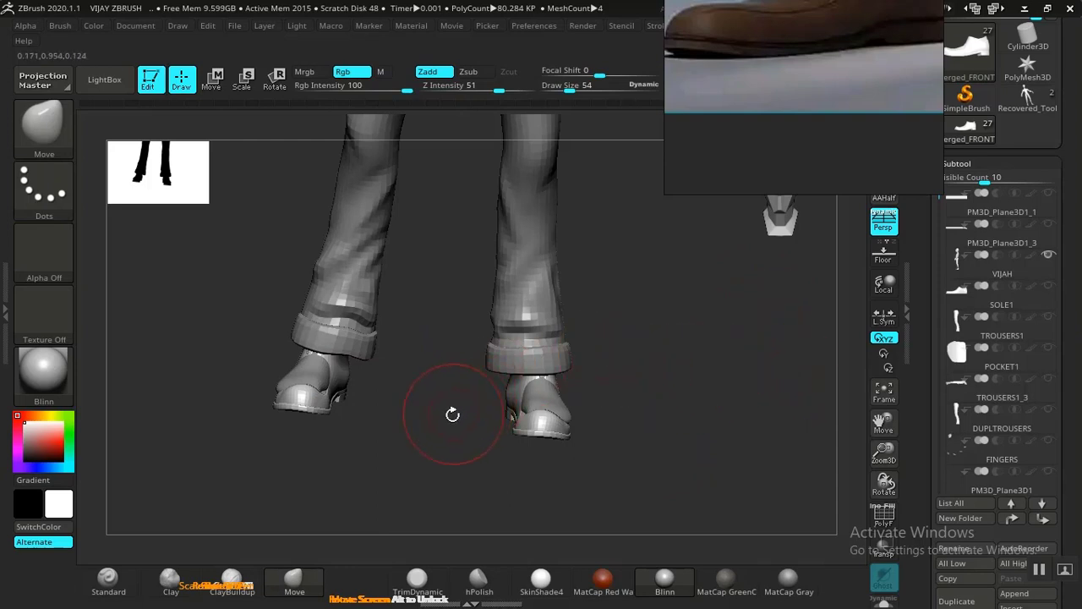
pyautogui.moveTo(648, 430)
pyautogui.mouseDown()
pyautogui.moveTo(696, 394)
pyautogui.moveTo(753, 394)
pyautogui.moveTo(654, 409)
pyautogui.moveTo(639, 342)
pyautogui.moveTo(674, 379)
pyautogui.moveTo(693, 185)
pyautogui.moveTo(648, 369)
pyautogui.moveTo(565, 415)
pyautogui.moveTo(555, 447)
pyautogui.moveTo(437, 461)
pyautogui.mouseUp()
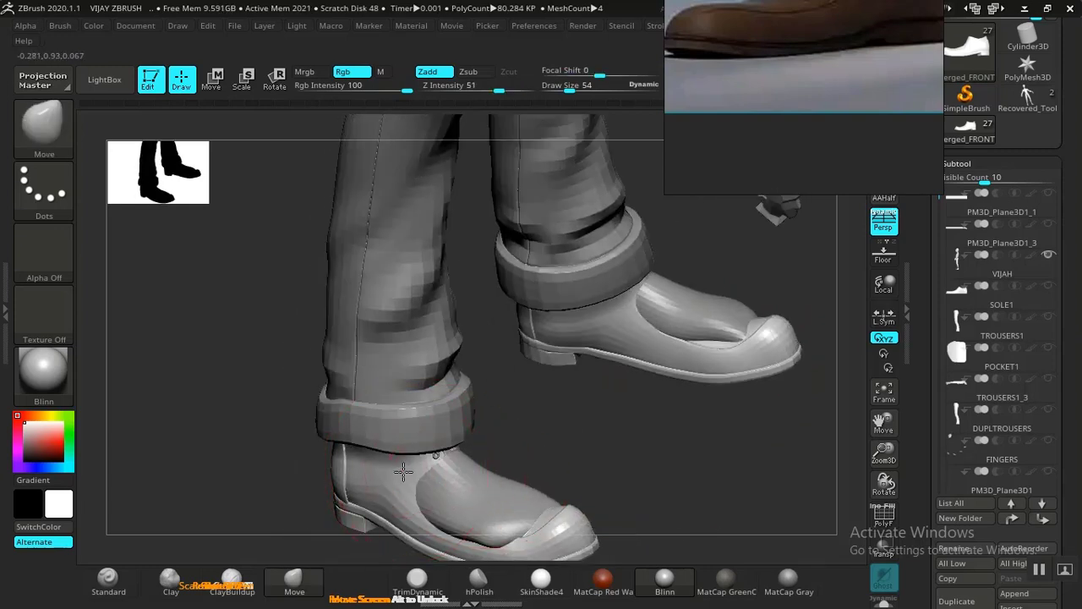
pyautogui.moveTo(614, 476); pyautogui.dragTo(696, 297)
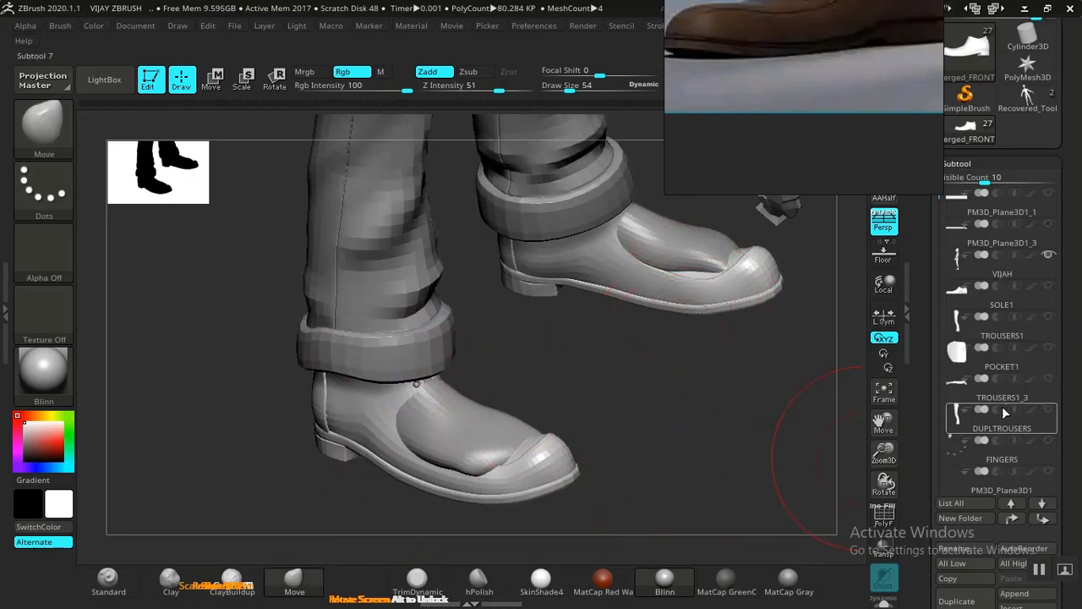
pyautogui.moveTo(935, 301); pyautogui.dragTo(930, 367)
pyautogui.click(998, 340)
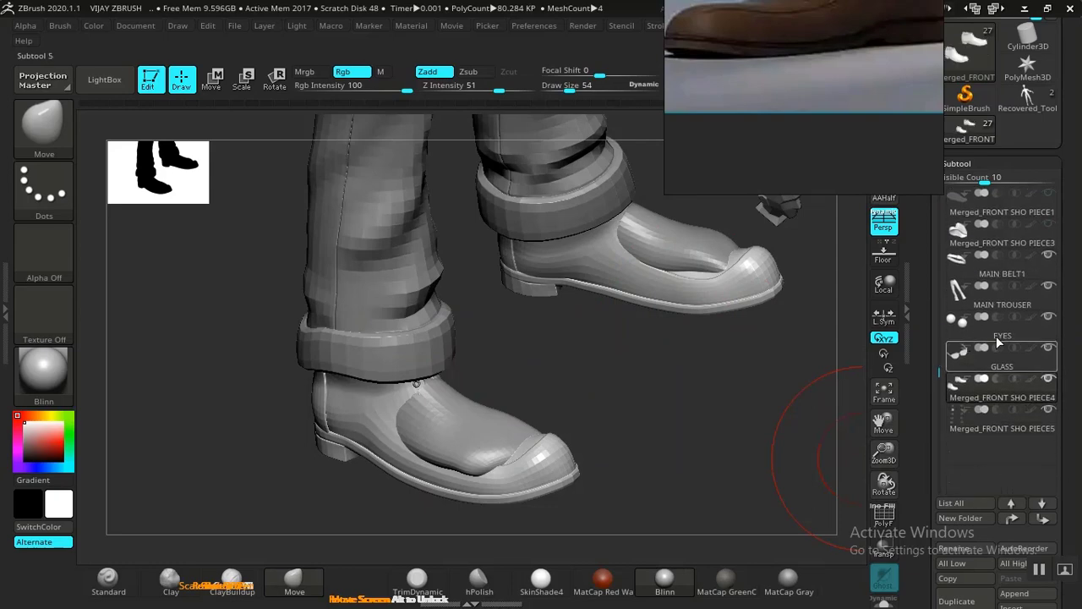
pyautogui.click(1048, 287)
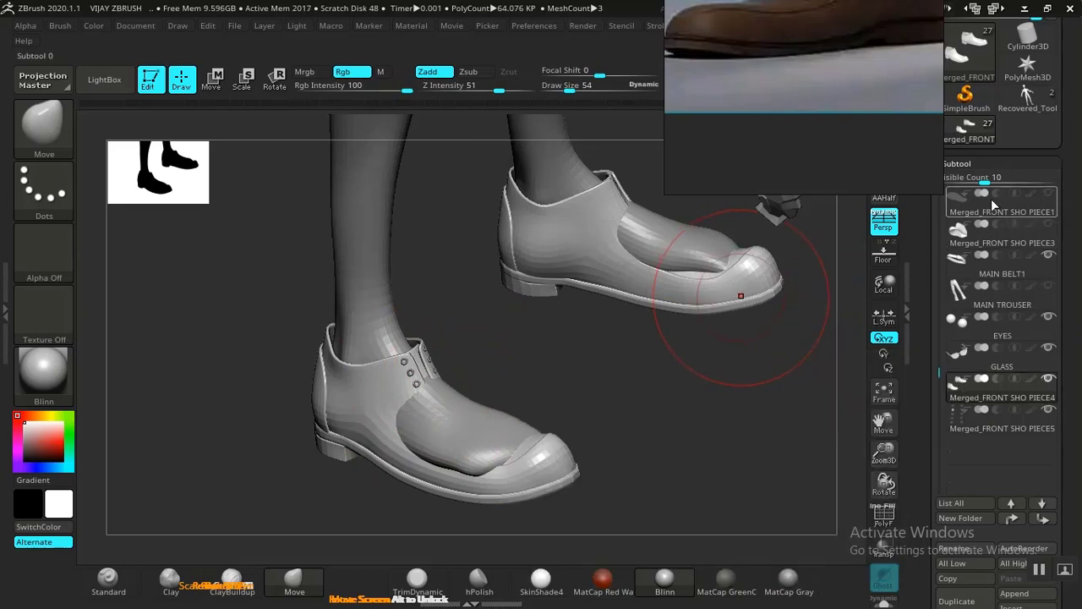
# Examine the wireframe and polygroups of both shoes
pyautogui.click(969, 163)
pyautogui.click(968, 183)
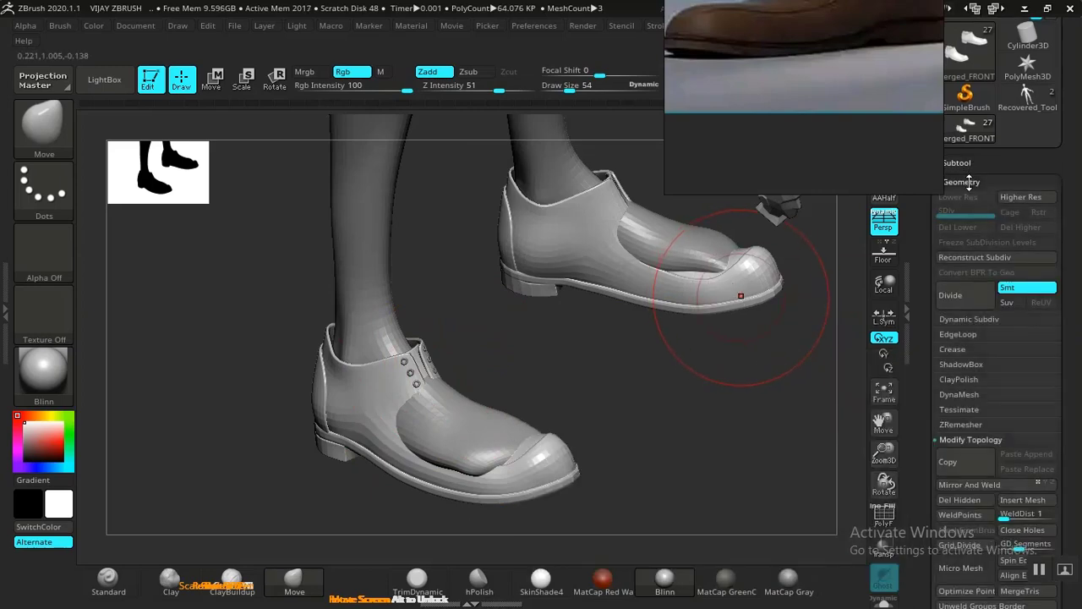
pyautogui.click(969, 183)
pyautogui.hotkey('shift', 'f')
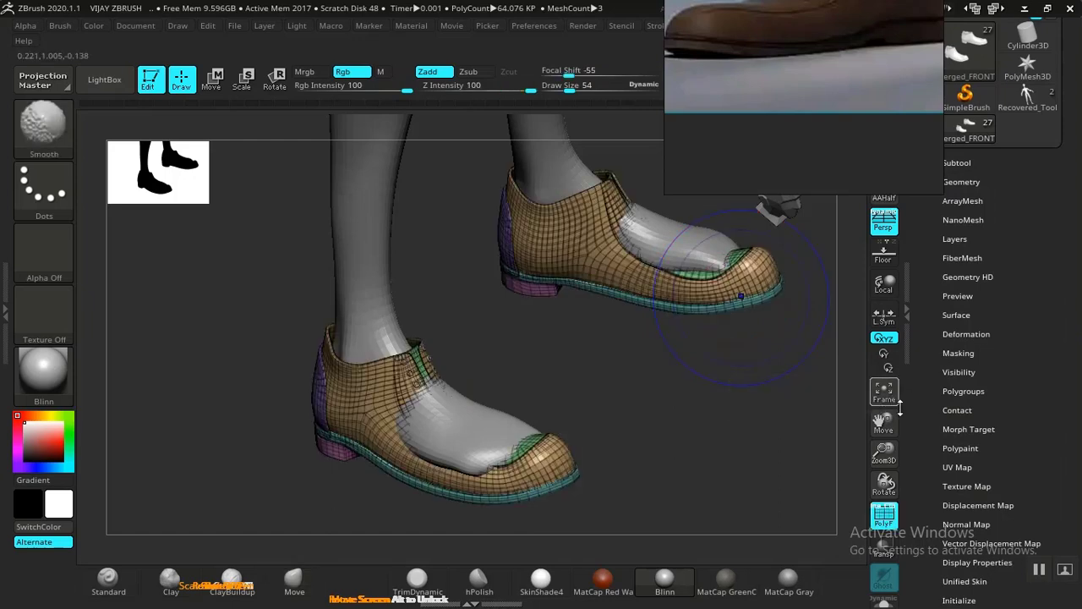
pyautogui.hotkey('shift', 'f')
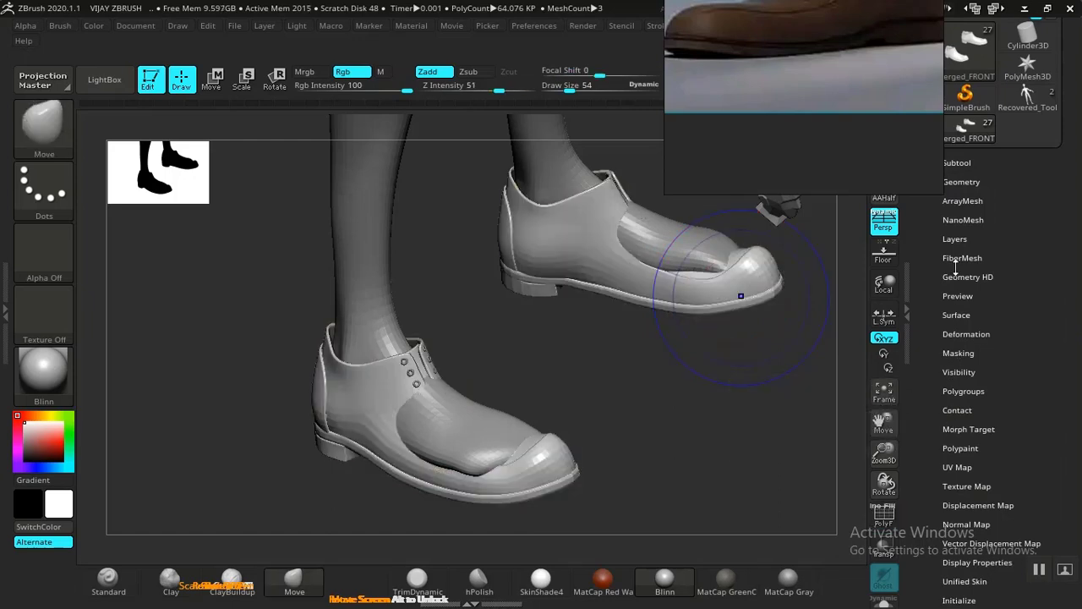
# Mirror and weld the eyelet subtool Merged_FRONT SHO PIECE5 so both shoes have lace eyelets
pyautogui.click(958, 161)
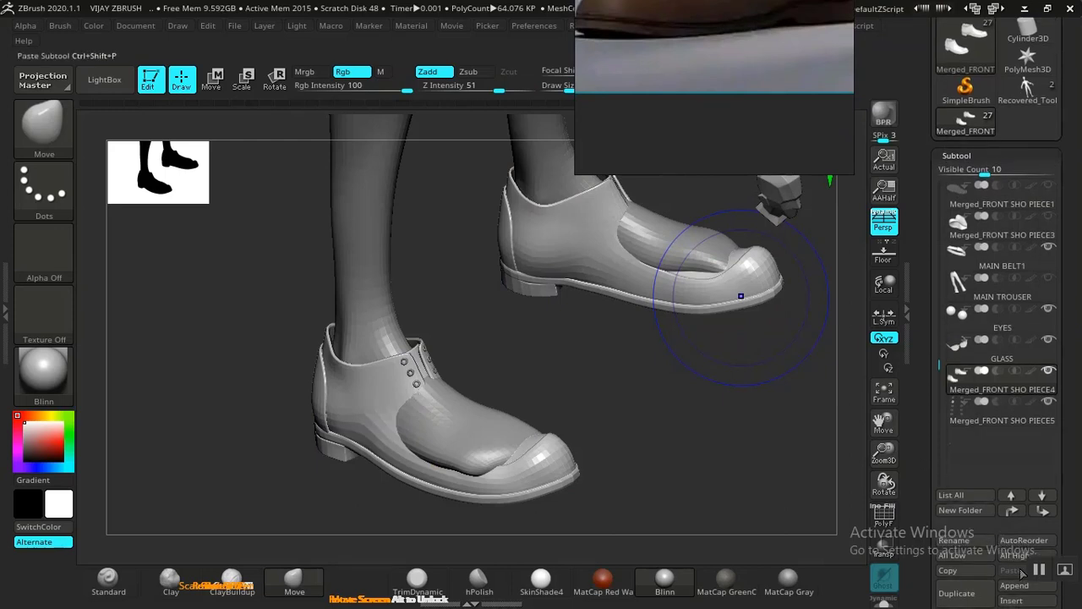
pyautogui.moveTo(915, 416); pyautogui.dragTo(918, 411)
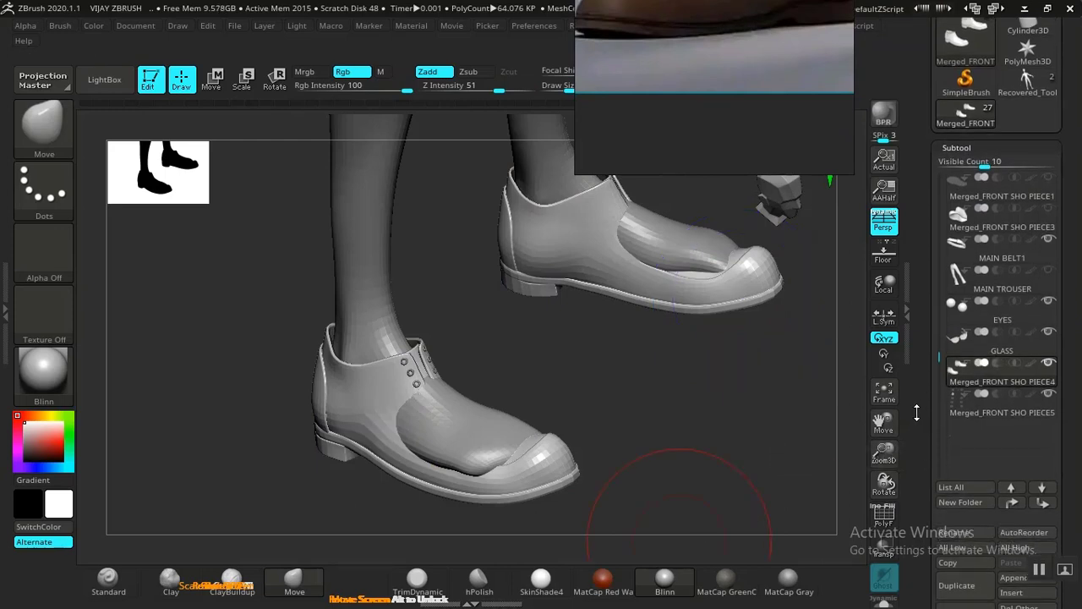
pyautogui.click(968, 387)
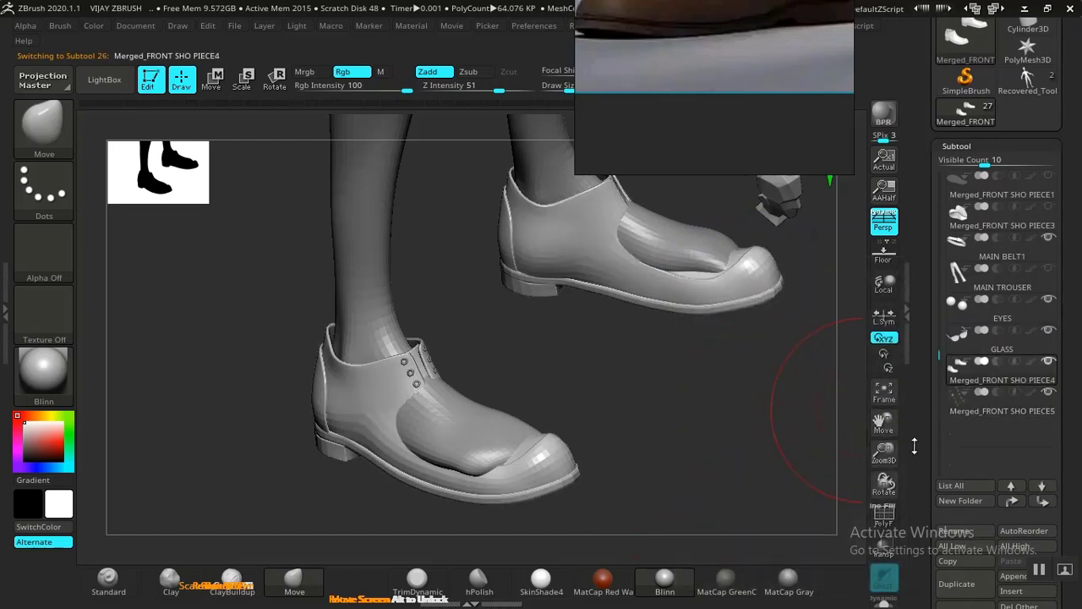
pyautogui.moveTo(914, 445); pyautogui.dragTo(920, 338)
pyautogui.click(985, 176)
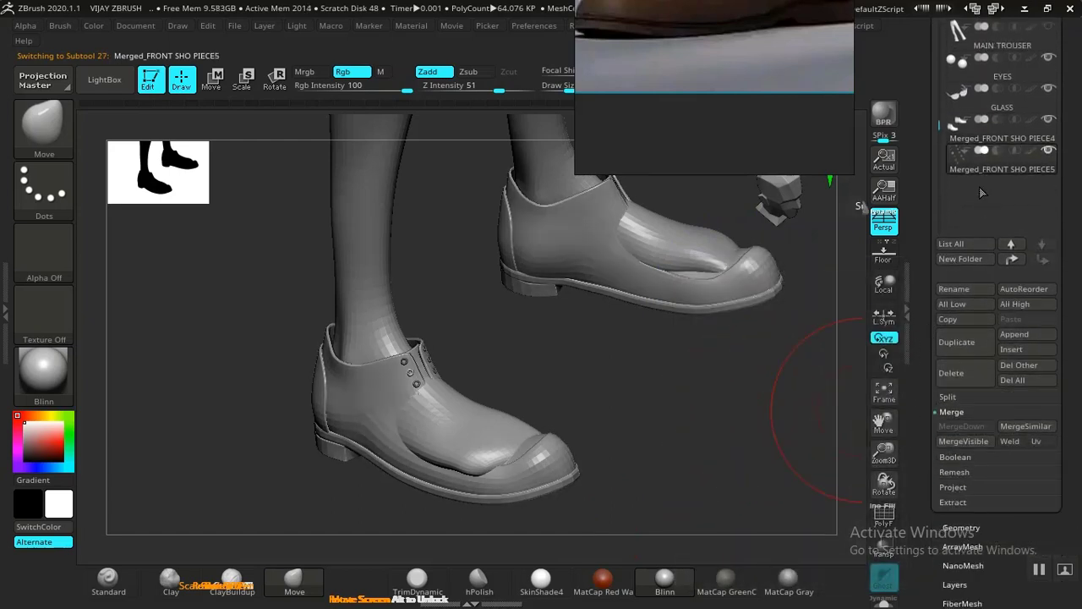
pyautogui.moveTo(919, 481); pyautogui.dragTo(920, 389)
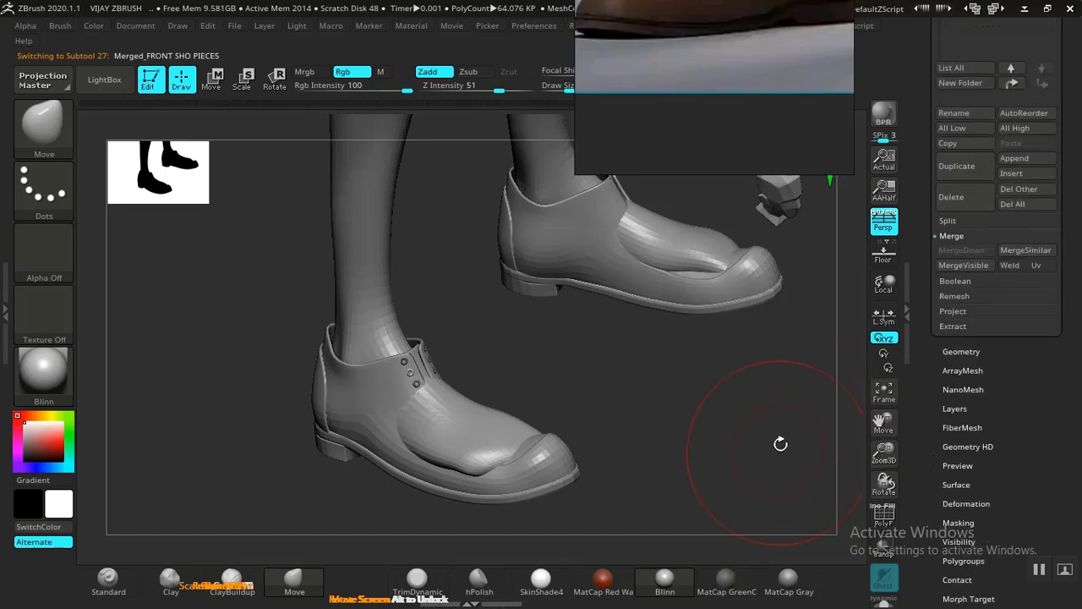
pyautogui.click(955, 351)
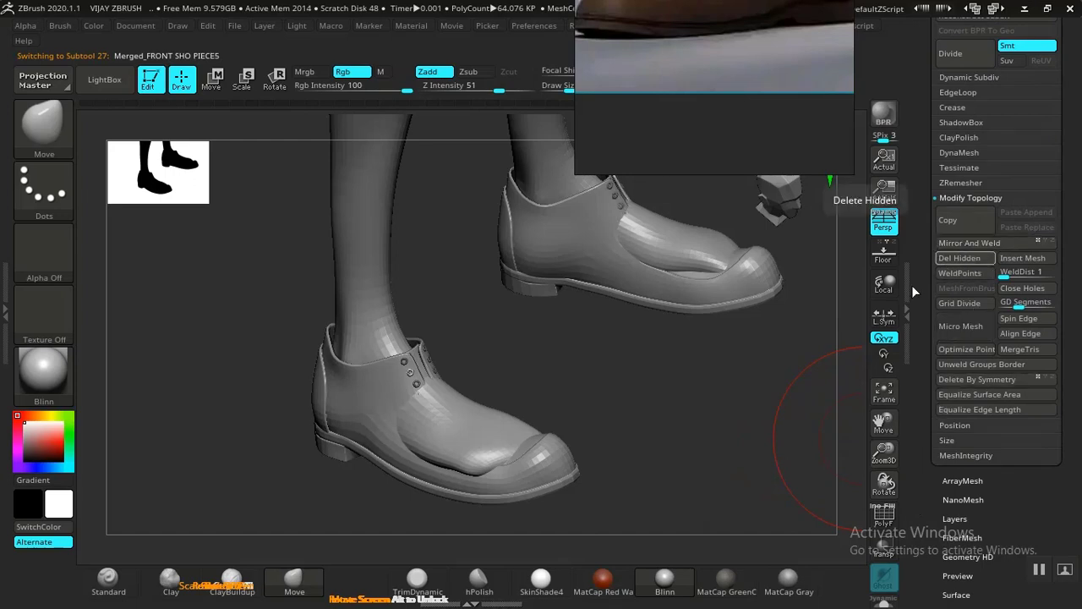
pyautogui.moveTo(912, 291)
pyautogui.mouseDown()
pyautogui.moveTo(913, 321)
pyautogui.moveTo(914, 292)
pyautogui.mouseUp()
# Merge the shoe subtool Merged_FRONT SHO PIECE4 down with the eyelets in Merged_FRONT SHO PIECE5 and bring up the move gizmo
pyautogui.click(962, 85)
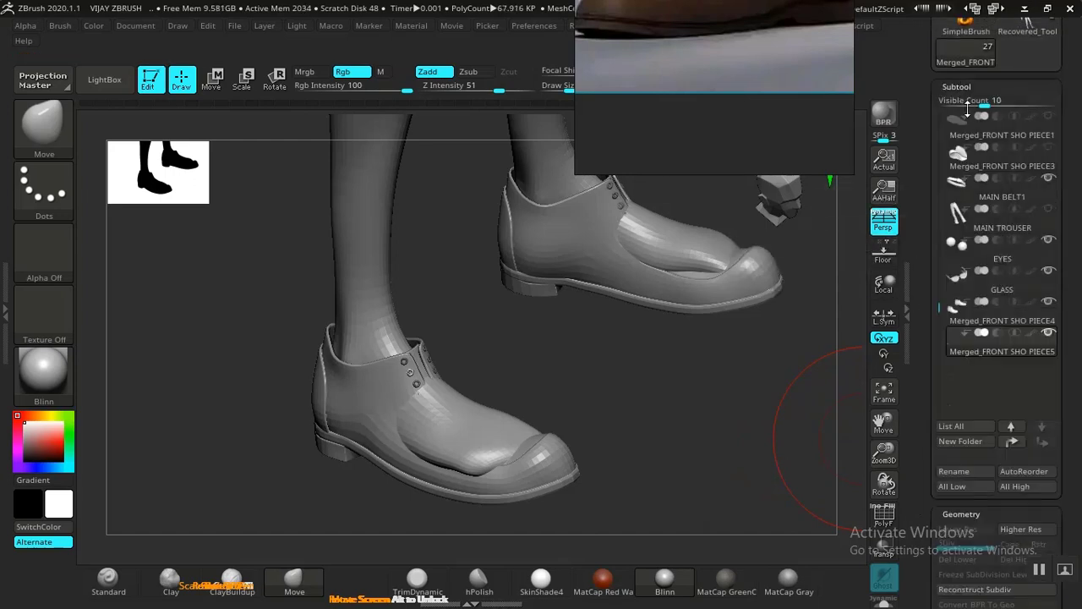
pyautogui.click(982, 321)
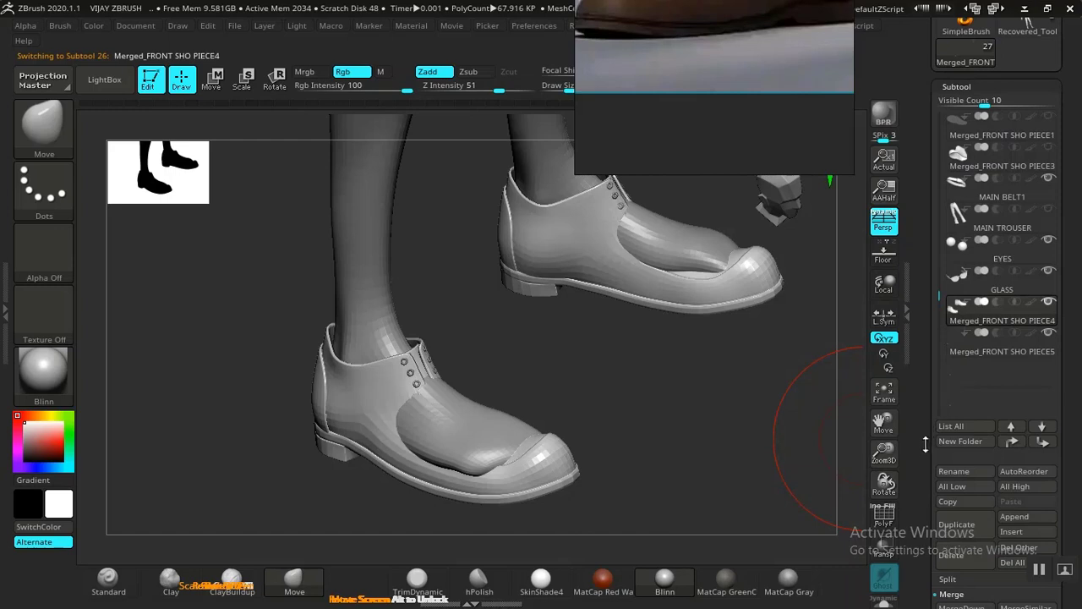
pyautogui.moveTo(924, 443)
pyautogui.mouseDown()
pyautogui.moveTo(923, 432)
pyautogui.moveTo(918, 457)
pyautogui.mouseUp()
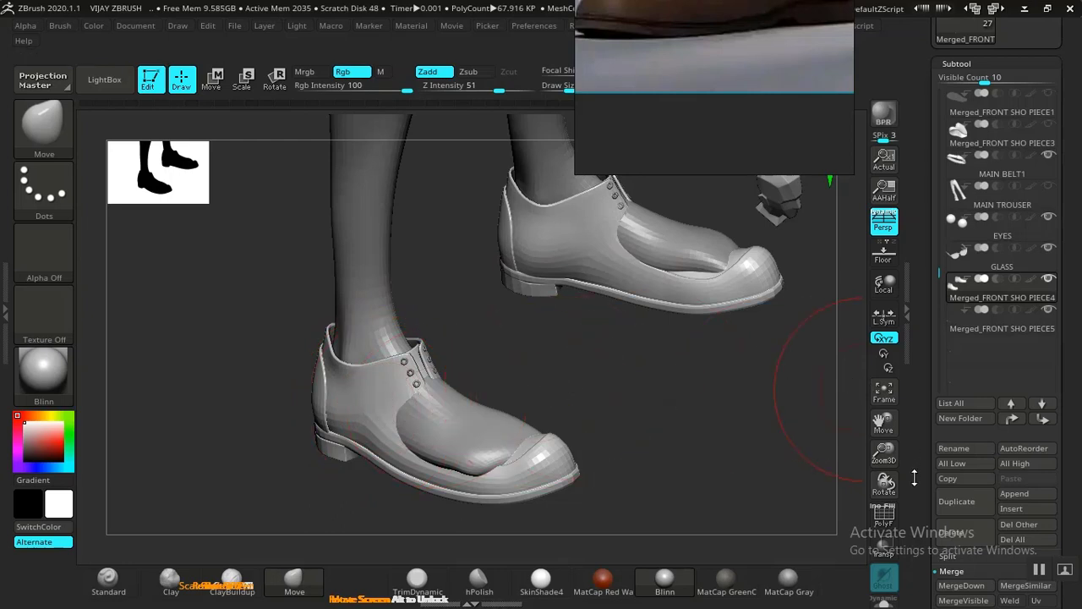
pyautogui.moveTo(913, 478); pyautogui.dragTo(931, 418)
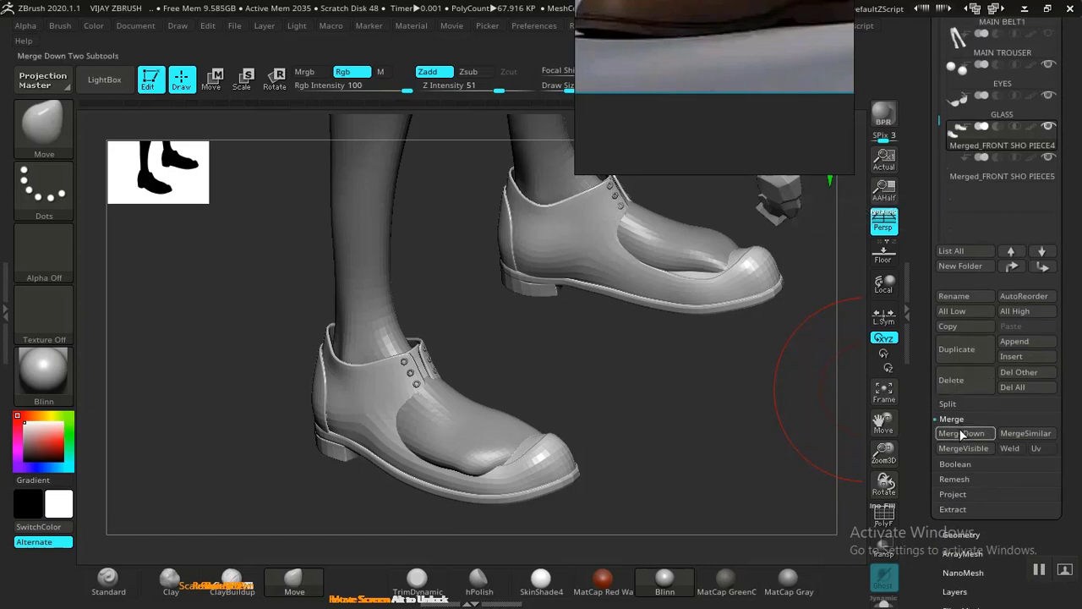
pyautogui.click(960, 431)
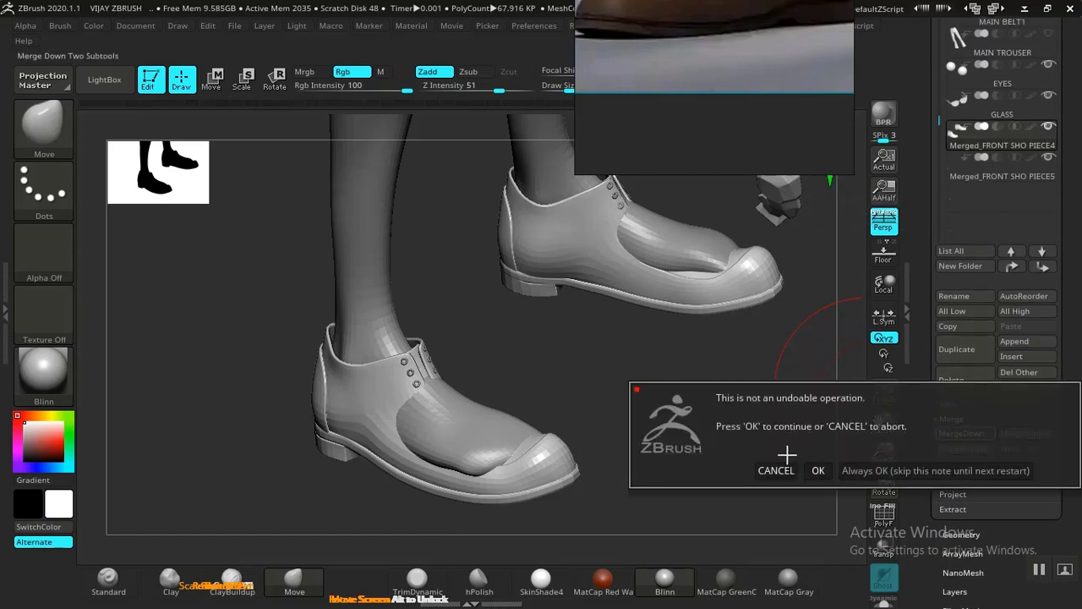
pyautogui.click(817, 470)
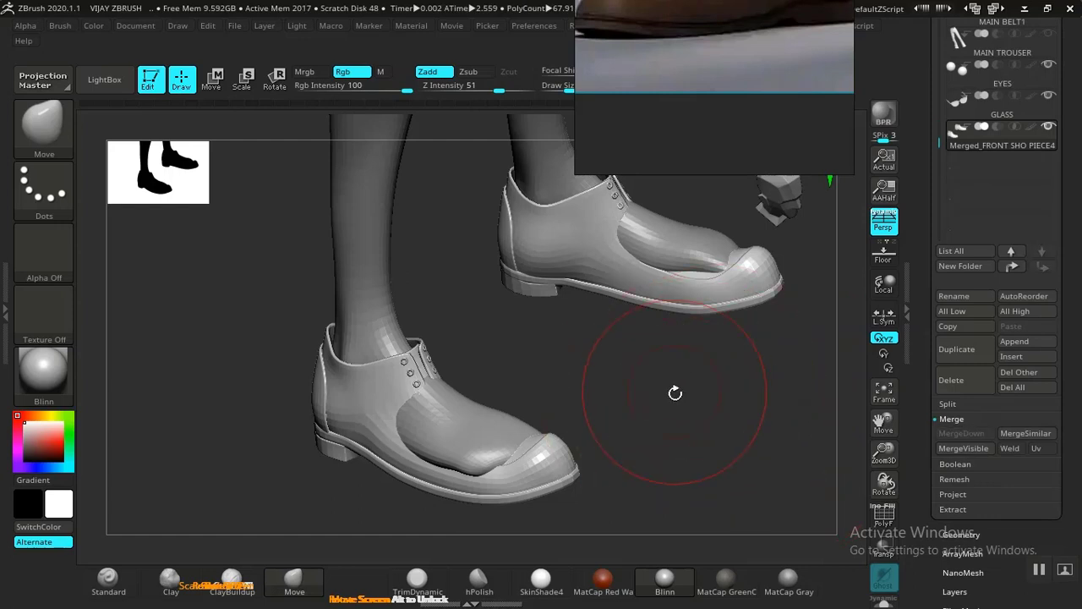
pyautogui.press('w')
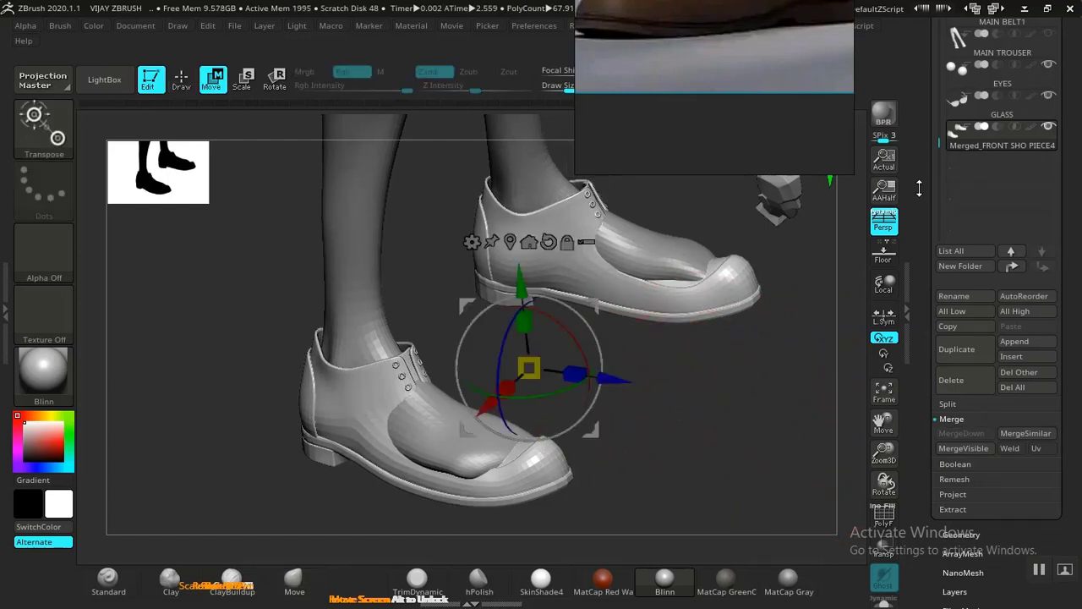
pyautogui.moveTo(919, 188); pyautogui.dragTo(907, 252)
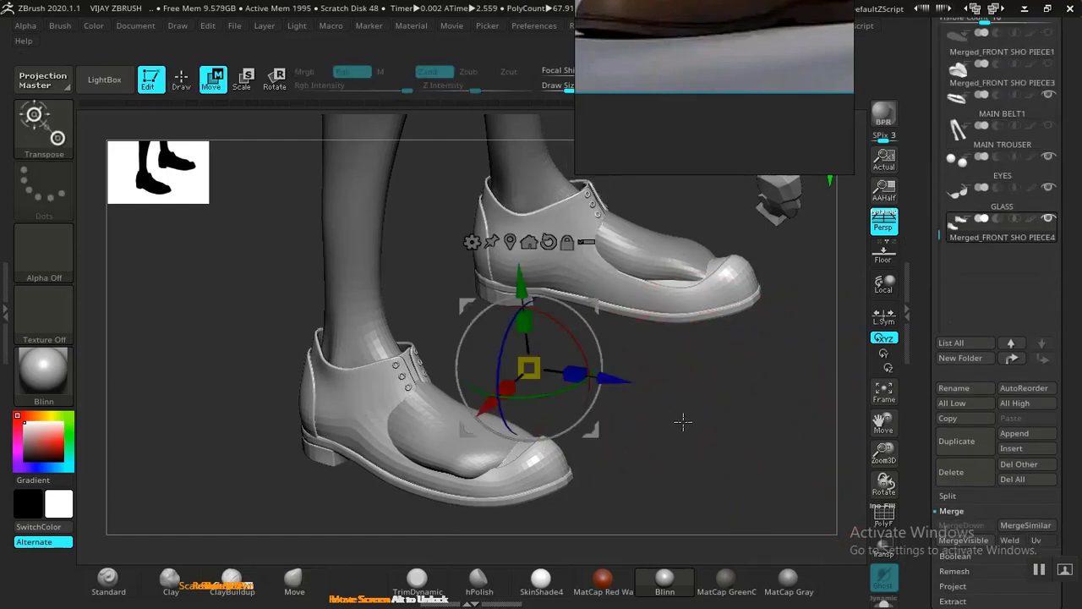
# Try to raise the merged shoes along the vertical axis so they sit higher around the feet, then undo the move
pyautogui.moveTo(683, 421); pyautogui.dragTo(573, 333)
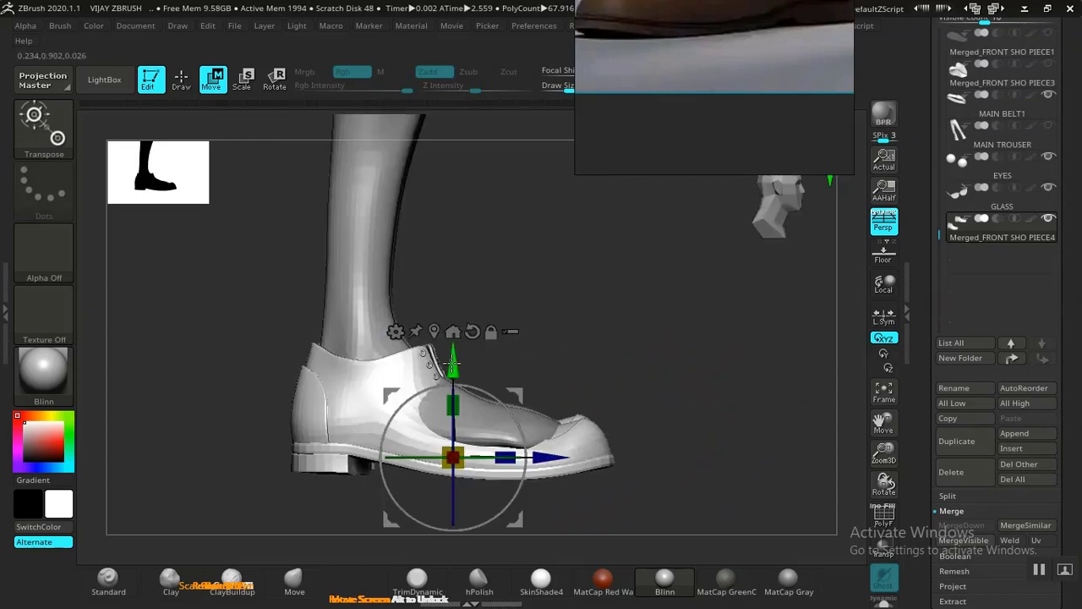
pyautogui.moveTo(452, 363); pyautogui.dragTo(452, 345)
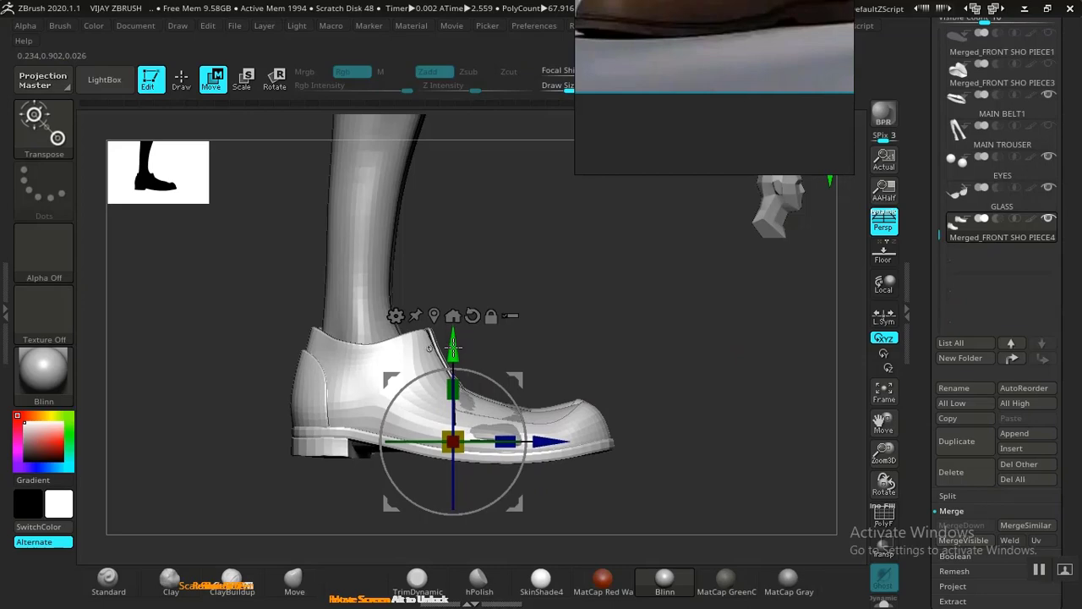
pyautogui.moveTo(696, 369); pyautogui.dragTo(665, 454)
pyautogui.press('q')
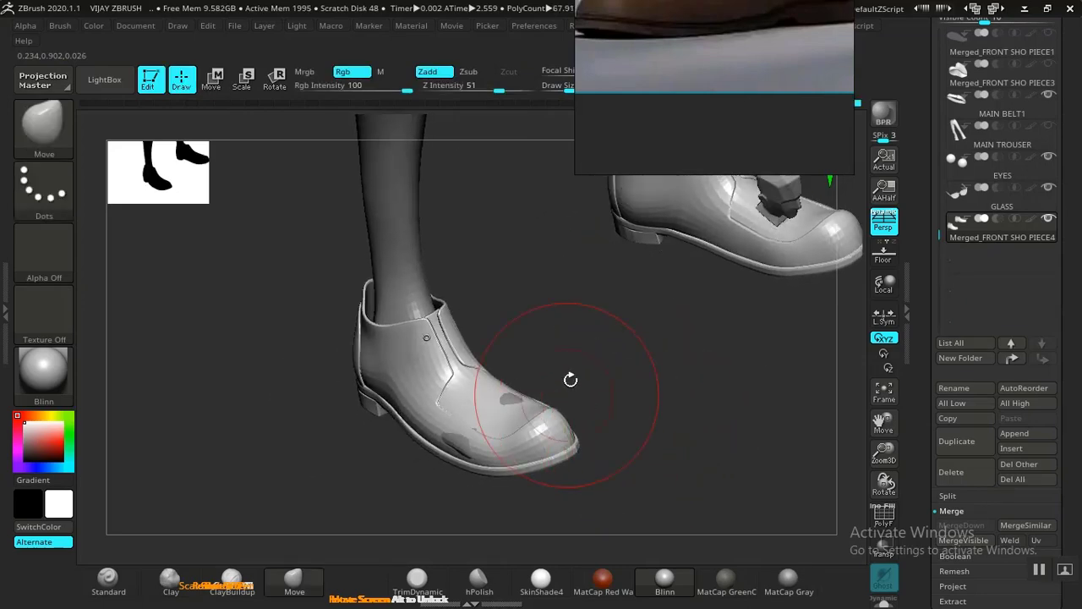
pyautogui.moveTo(570, 379)
pyautogui.mouseDown()
pyautogui.moveTo(651, 356)
pyautogui.moveTo(662, 334)
pyautogui.mouseUp()
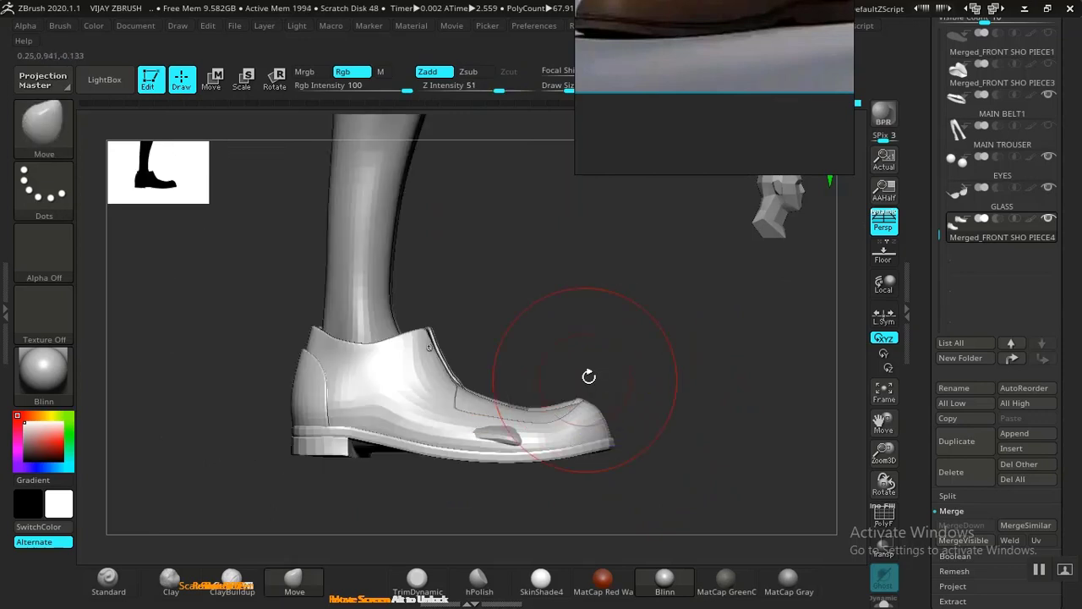
pyautogui.moveTo(587, 375)
pyautogui.mouseDown()
pyautogui.moveTo(623, 432)
pyautogui.moveTo(688, 355)
pyautogui.moveTo(536, 350)
pyautogui.moveTo(521, 379)
pyautogui.moveTo(605, 332)
pyautogui.moveTo(527, 347)
pyautogui.moveTo(495, 321)
pyautogui.moveTo(574, 335)
pyautogui.moveTo(570, 378)
pyautogui.moveTo(575, 312)
pyautogui.moveTo(500, 459)
pyautogui.mouseUp()
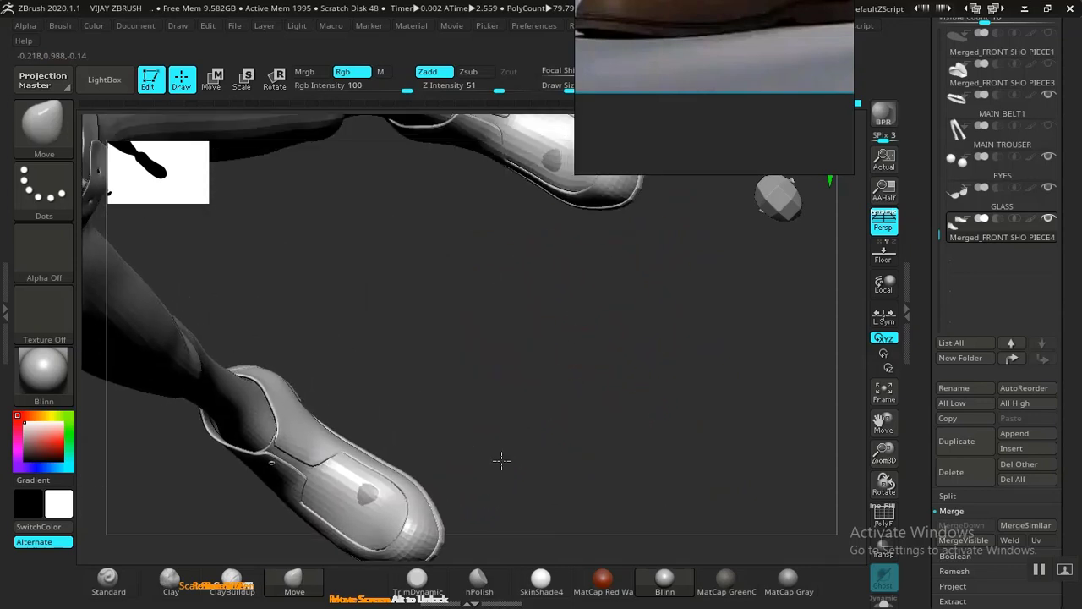
pyautogui.keyDown('alt'); pyautogui.moveTo(501, 404); pyautogui.dragTo(496, 468); pyautogui.keyUp('alt')
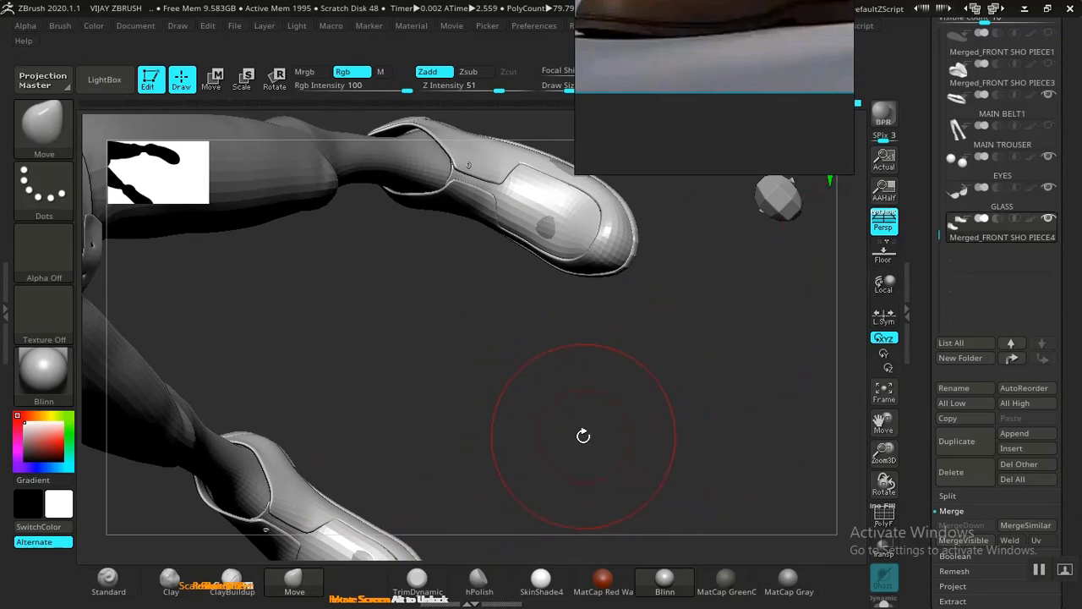
pyautogui.moveTo(583, 436); pyautogui.dragTo(719, 244)
pyautogui.moveTo(651, 353)
pyautogui.mouseDown()
pyautogui.moveTo(729, 285)
pyautogui.moveTo(626, 370)
pyautogui.moveTo(640, 319)
pyautogui.moveTo(657, 318)
pyautogui.moveTo(656, 365)
pyautogui.mouseUp()
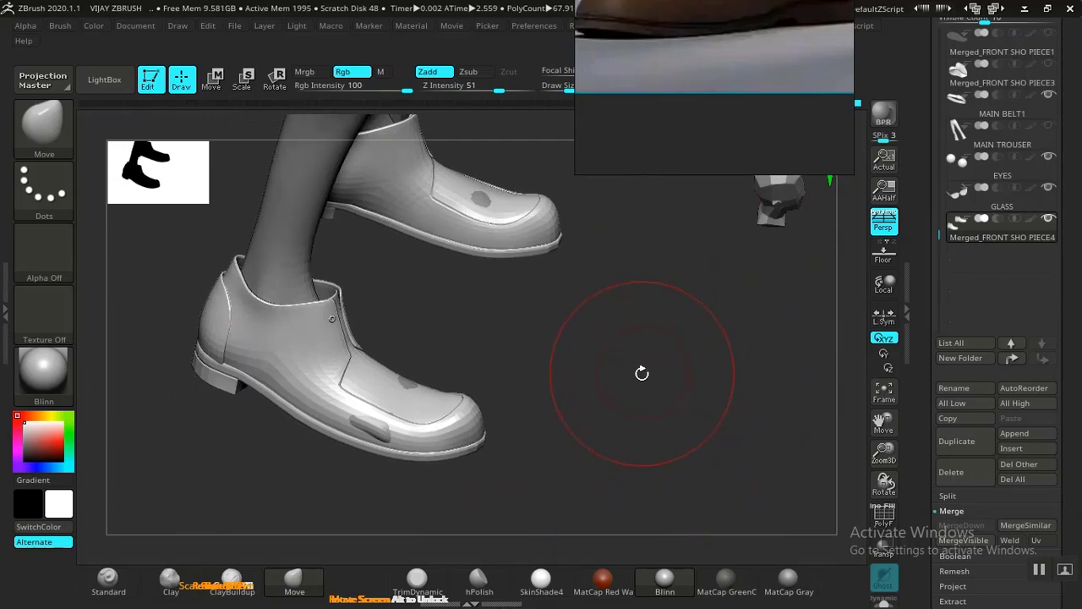
pyautogui.hotkey('ctrl', 'z')
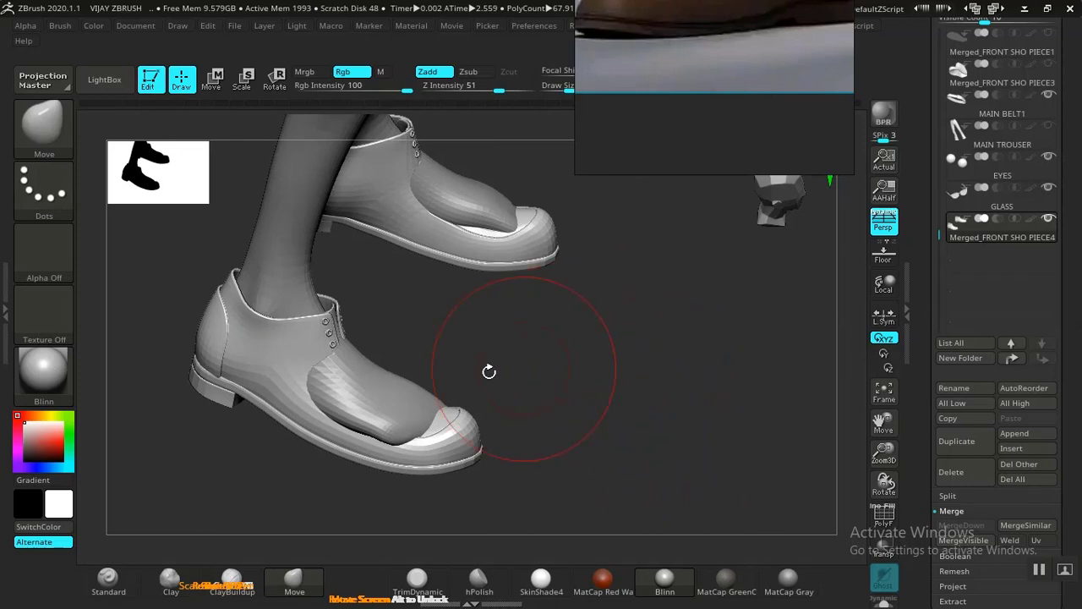
# Raise both merged shoes vertically with the move gizmo until the feet sit mostly inside them
pyautogui.moveTo(488, 371)
pyautogui.mouseDown()
pyautogui.moveTo(392, 358)
pyautogui.moveTo(523, 366)
pyautogui.mouseUp()
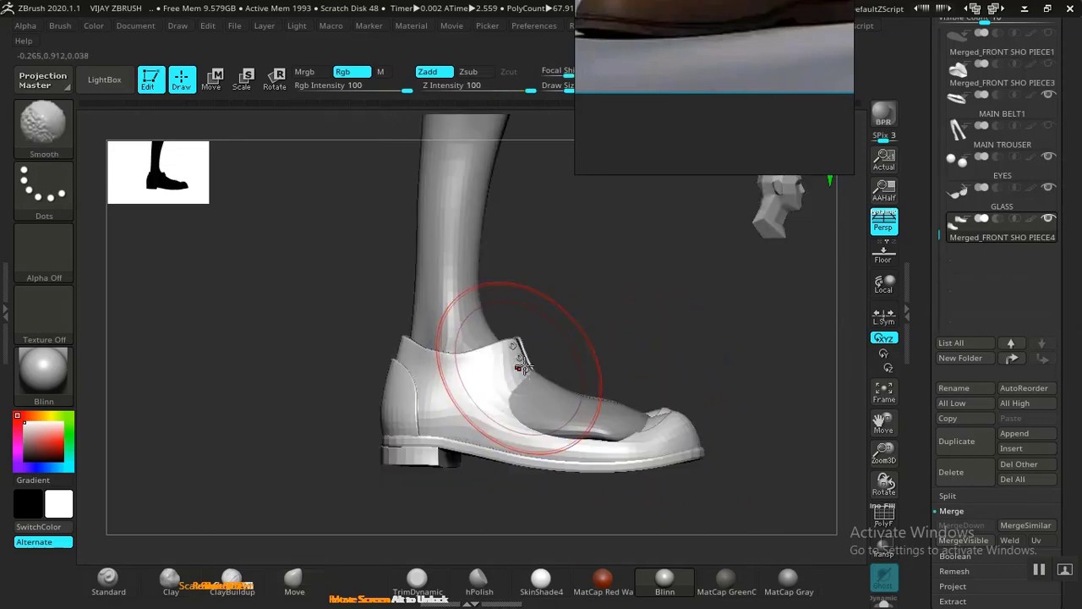
pyautogui.press('w')
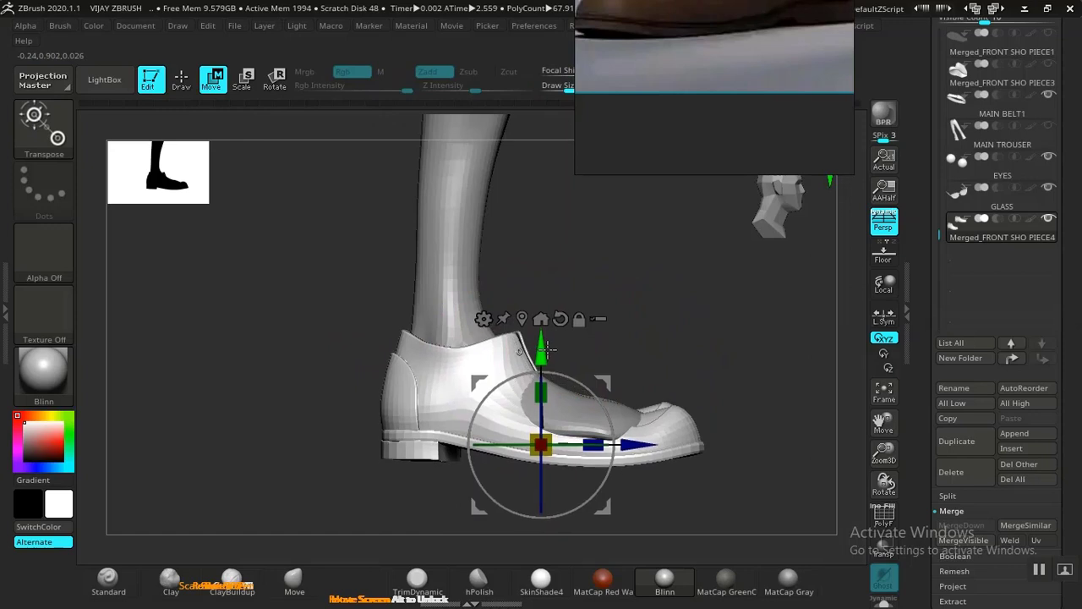
pyautogui.moveTo(659, 355)
pyautogui.mouseDown()
pyautogui.moveTo(673, 397)
pyautogui.moveTo(659, 439)
pyautogui.mouseUp()
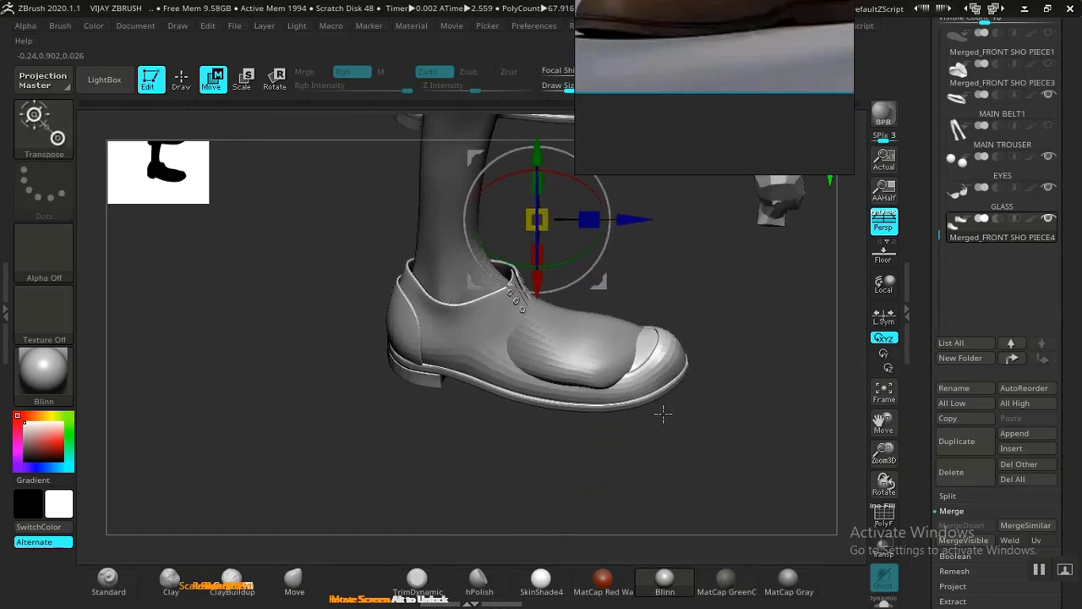
pyautogui.press('q')
pyautogui.moveTo(628, 398)
pyautogui.mouseDown()
pyautogui.moveTo(628, 302)
pyautogui.moveTo(659, 312)
pyautogui.moveTo(657, 435)
pyautogui.moveTo(665, 331)
pyautogui.moveTo(584, 409)
pyautogui.moveTo(515, 290)
pyautogui.mouseUp()
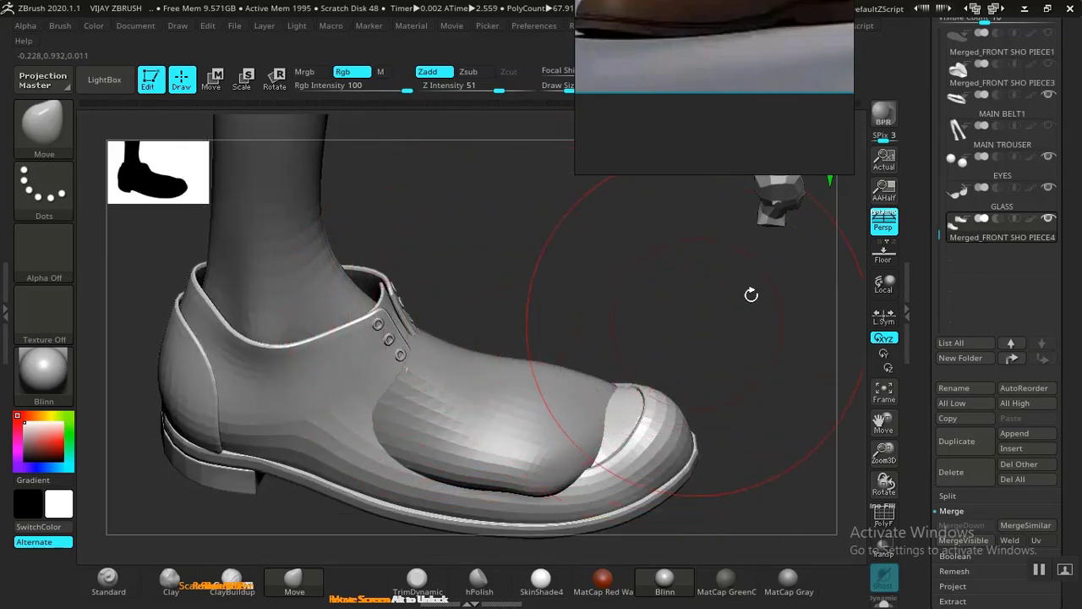
pyautogui.moveTo(965, 235)
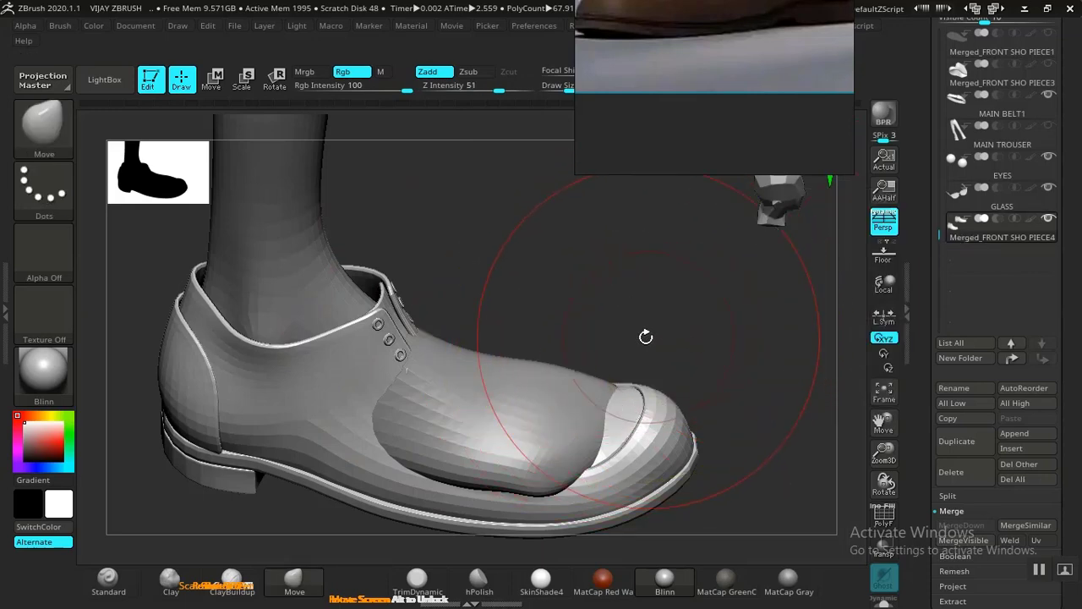
pyautogui.press('w')
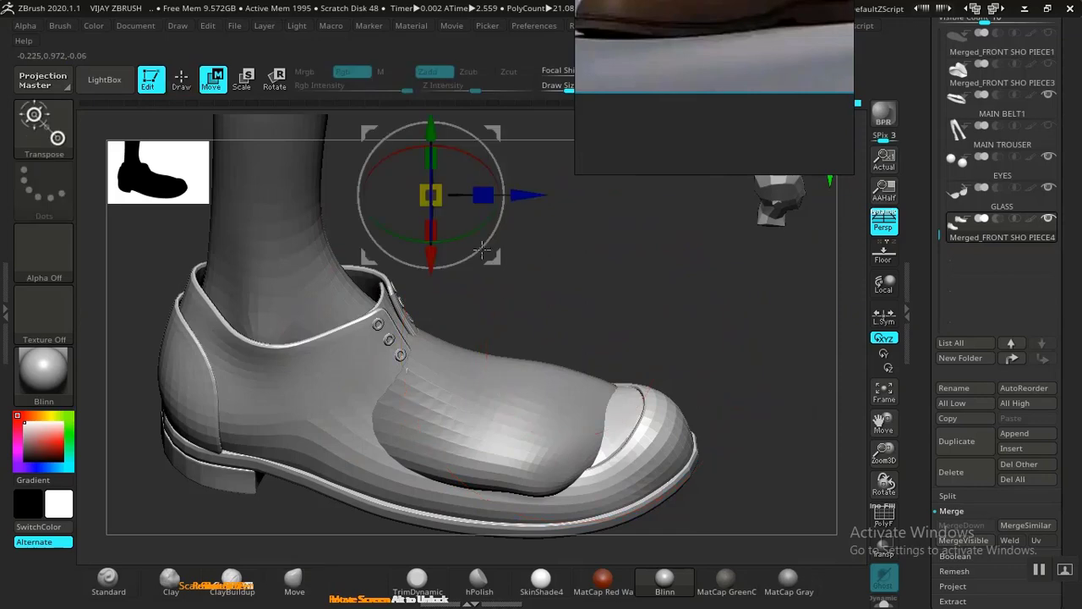
pyautogui.moveTo(429, 131); pyautogui.dragTo(429, 111)
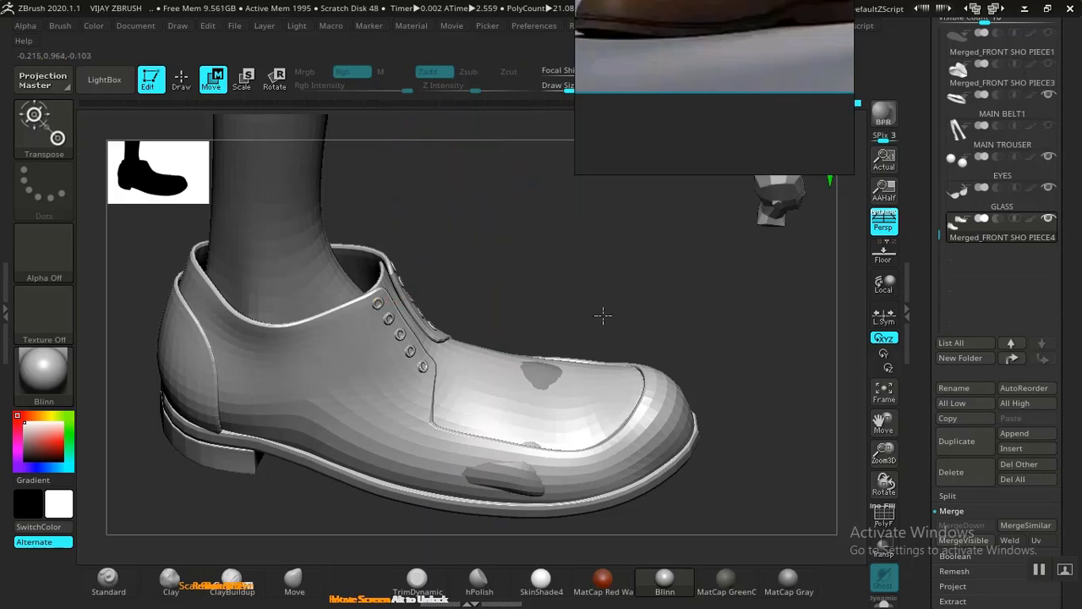
pyautogui.moveTo(602, 315)
pyautogui.mouseDown()
pyautogui.moveTo(603, 292)
pyautogui.moveTo(601, 315)
pyautogui.mouseUp()
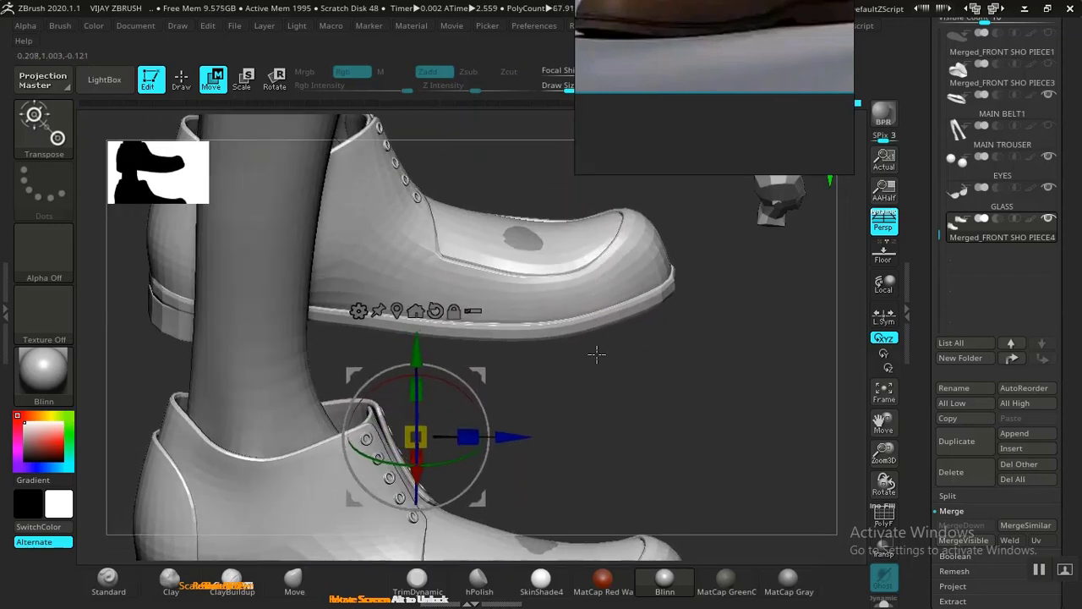
# Pull the lace opening and eyelets of both shoes back toward the ankles with the Move brush
pyautogui.press('q')
pyautogui.keyDown('alt'); pyautogui.moveTo(626, 428); pyautogui.dragTo(611, 293); pyautogui.keyUp('alt')
pyautogui.moveTo(513, 319)
pyautogui.mouseDown()
pyautogui.moveTo(519, 297)
pyautogui.moveTo(499, 307)
pyautogui.moveTo(522, 214)
pyautogui.moveTo(502, 291)
pyautogui.mouseUp()
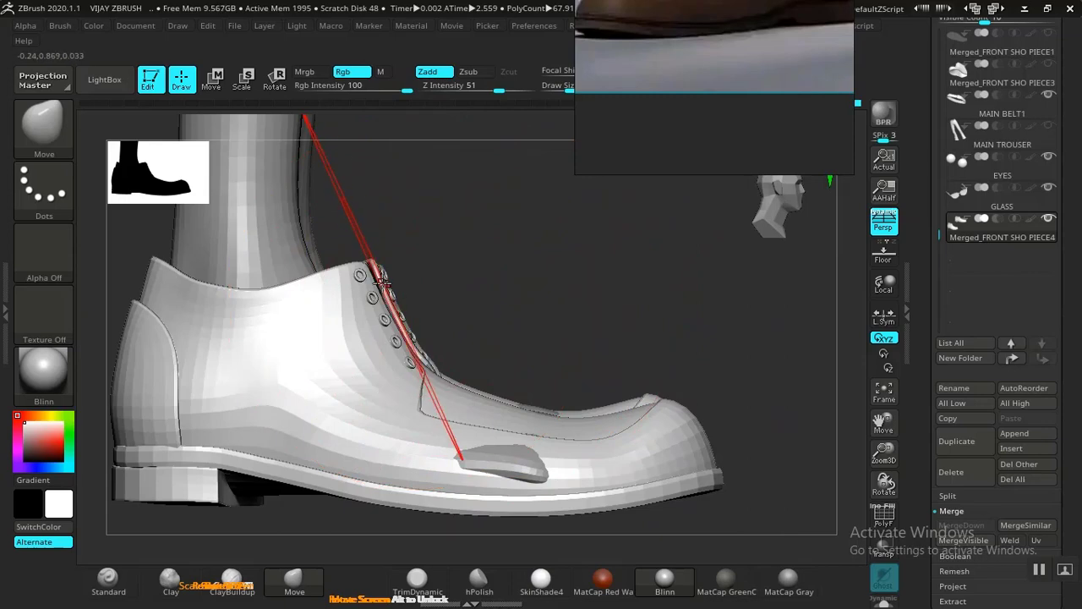
pyautogui.moveTo(376, 285); pyautogui.dragTo(369, 280)
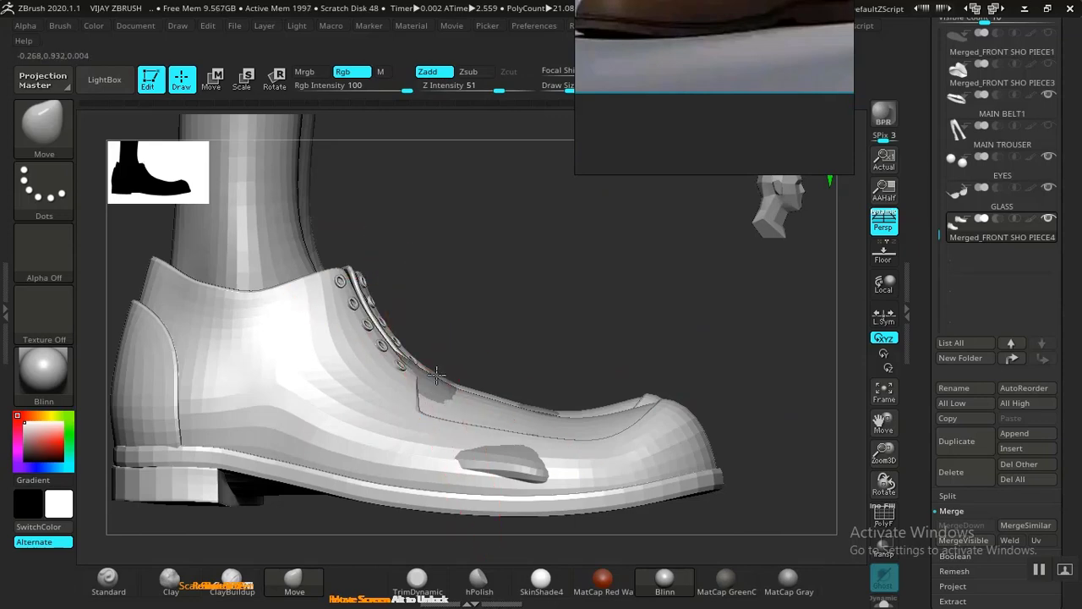
# Push the sides and upper front of both shoes outward with the Move brush to cover the feet poking through
pyautogui.moveTo(643, 304); pyautogui.dragTo(623, 354)
pyautogui.moveTo(754, 238); pyautogui.dragTo(591, 353)
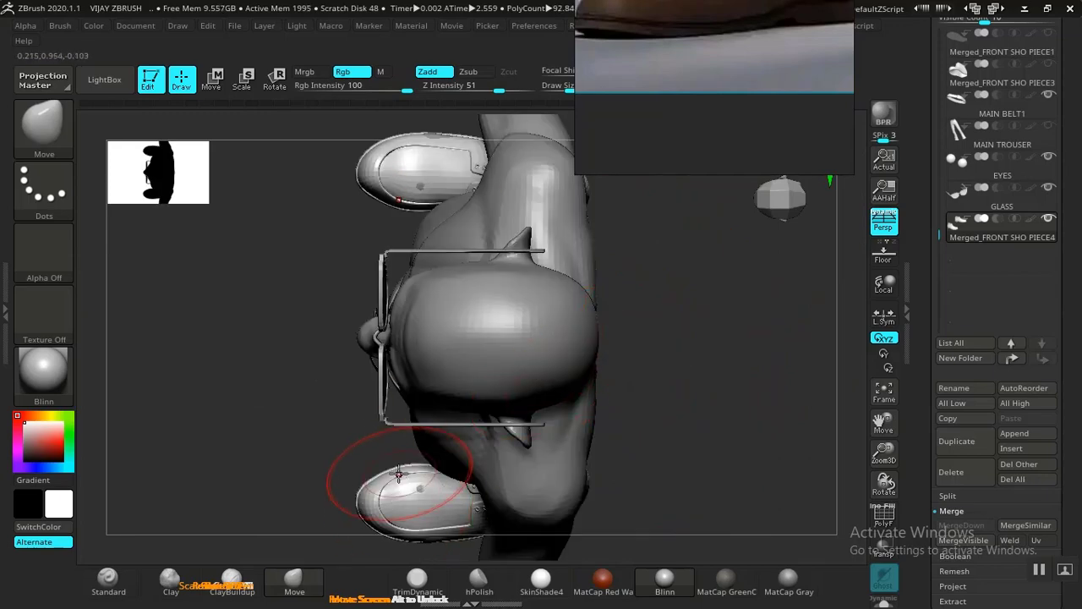
pyautogui.moveTo(661, 405); pyautogui.dragTo(431, 384)
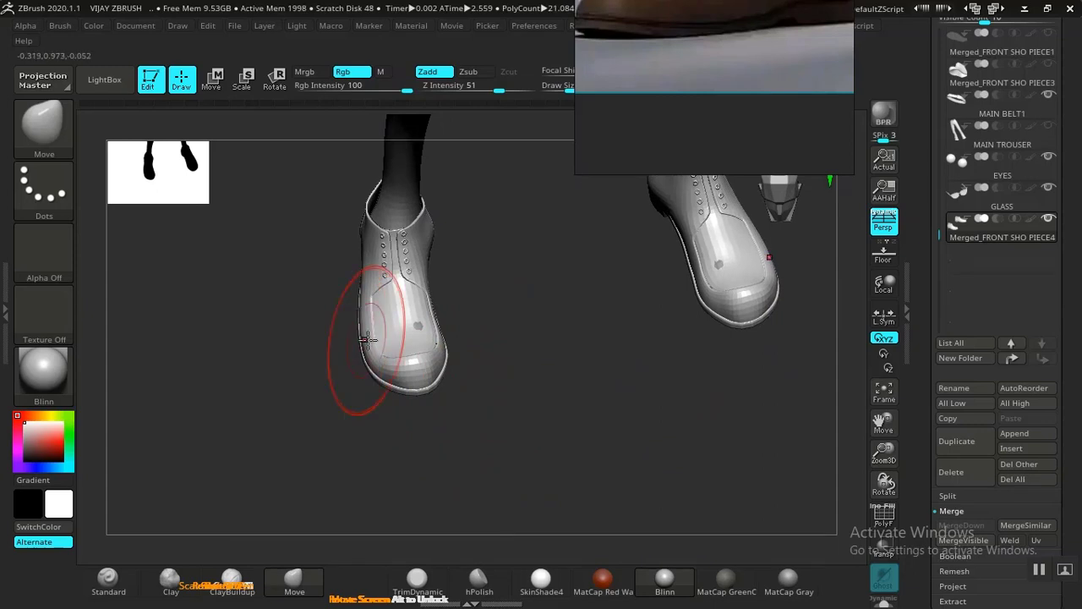
pyautogui.moveTo(448, 363); pyautogui.dragTo(529, 393)
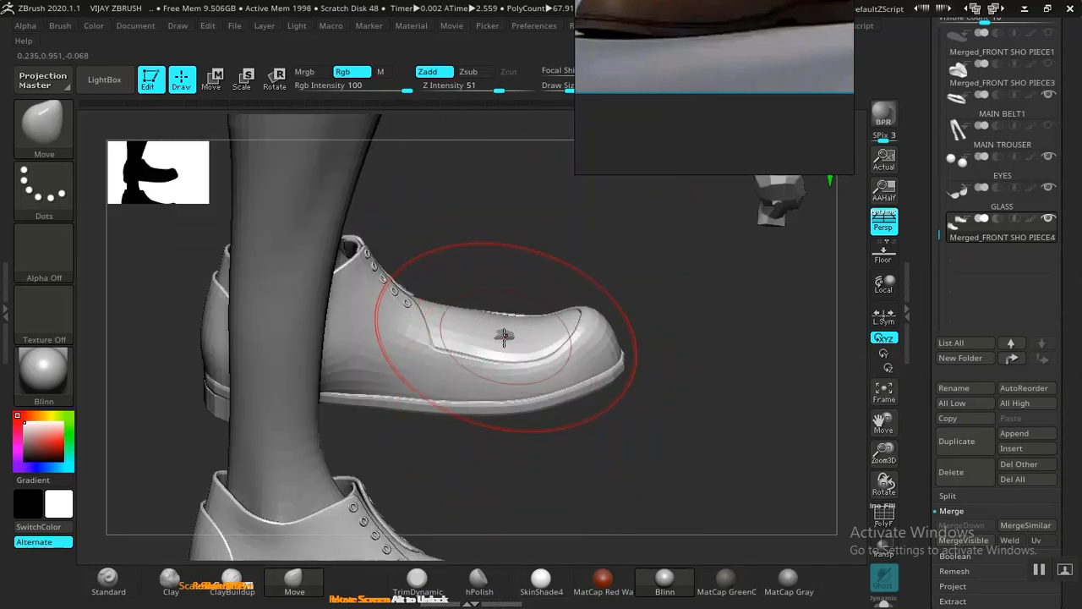
pyautogui.moveTo(589, 263); pyautogui.dragTo(548, 233)
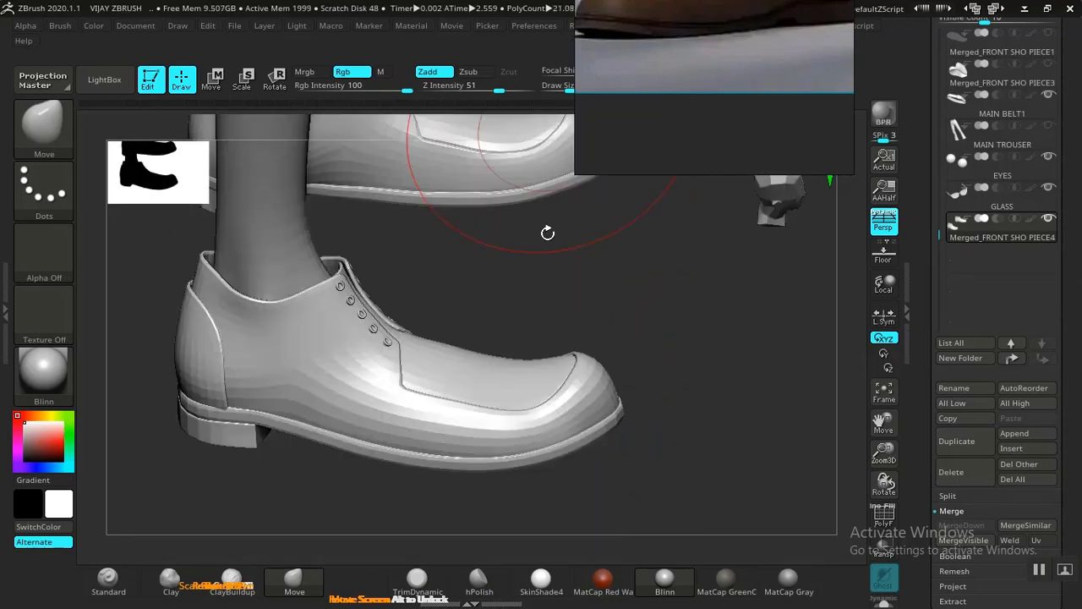
pyautogui.moveTo(487, 379); pyautogui.dragTo(485, 383)
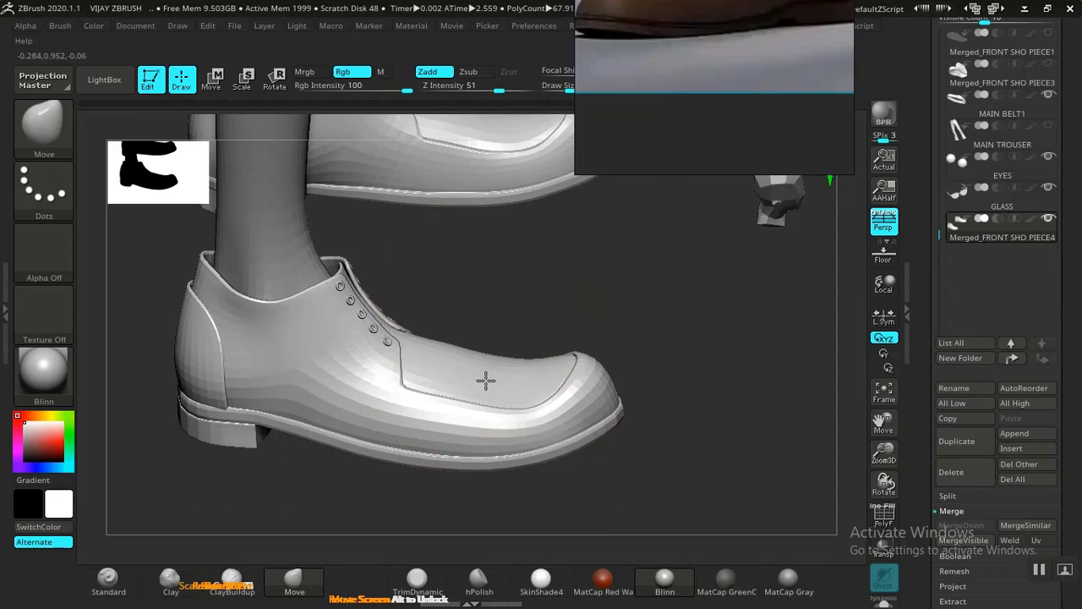
# Check the shoe fronts for remaining foot intersections, then unhide the MAIN TROUSER subtool and frame the whole character
pyautogui.moveTo(594, 327)
pyautogui.mouseDown()
pyautogui.moveTo(616, 324)
pyautogui.moveTo(589, 314)
pyautogui.moveTo(518, 338)
pyautogui.mouseUp()
pyautogui.moveTo(609, 271); pyautogui.dragTo(548, 450)
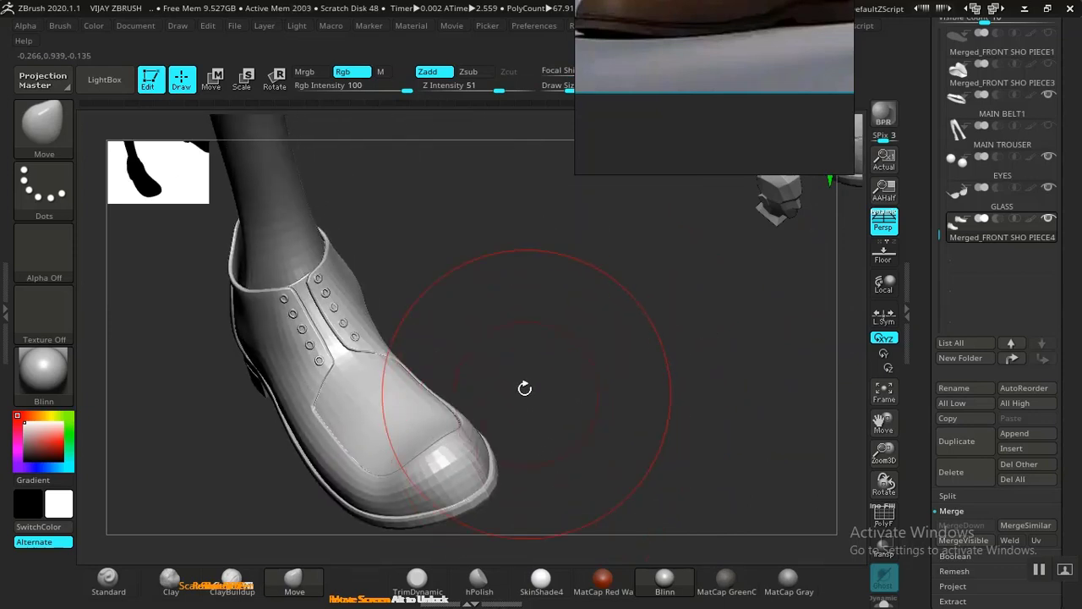
pyautogui.moveTo(476, 364); pyautogui.dragTo(295, 452)
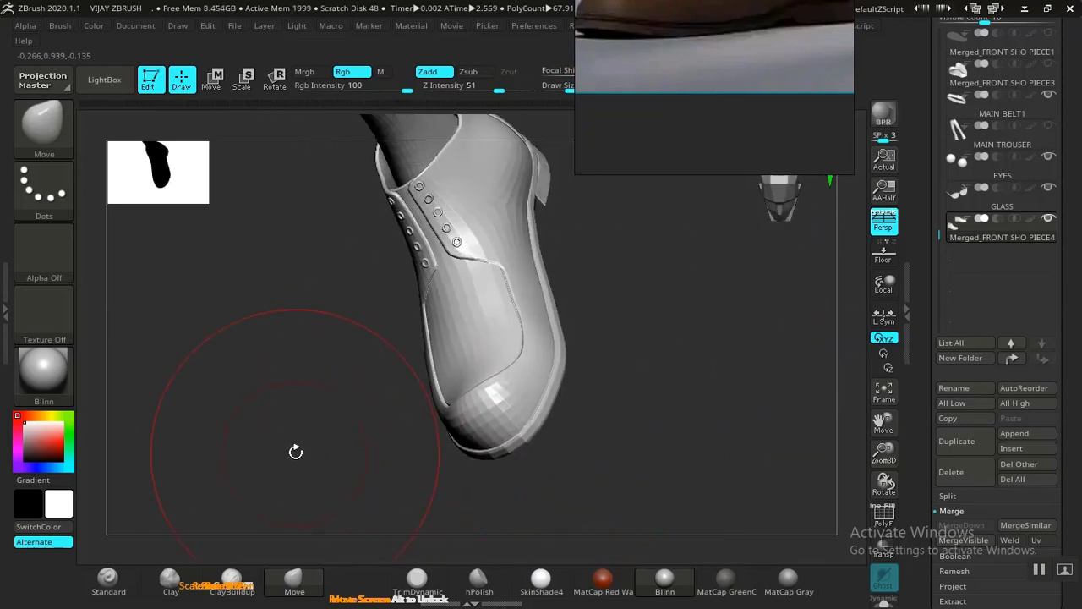
pyautogui.moveTo(359, 412); pyautogui.dragTo(548, 361)
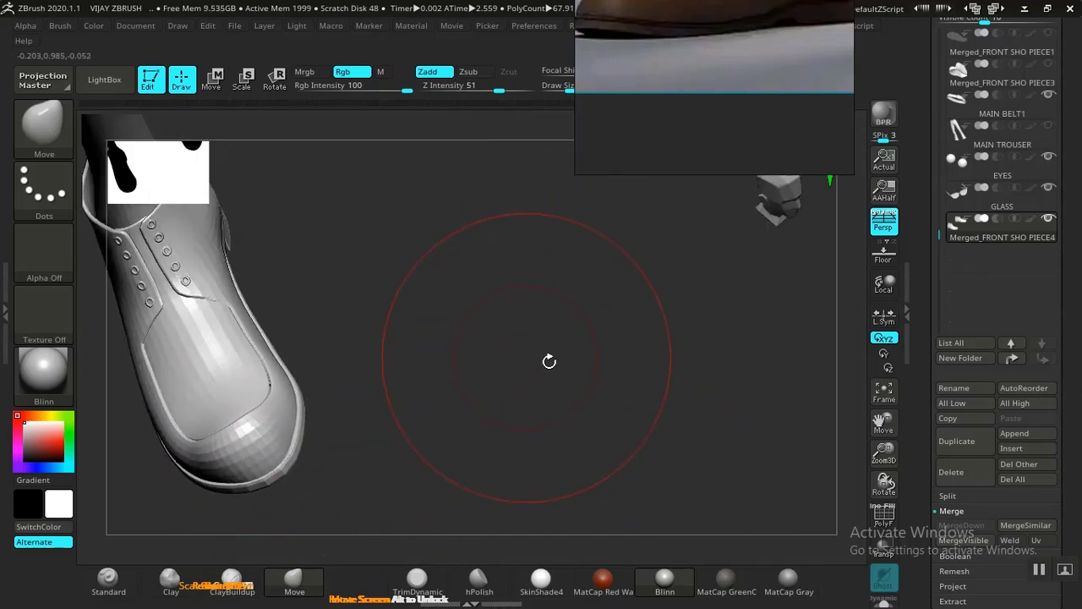
pyautogui.moveTo(849, 279); pyautogui.dragTo(628, 372)
pyautogui.press('f')
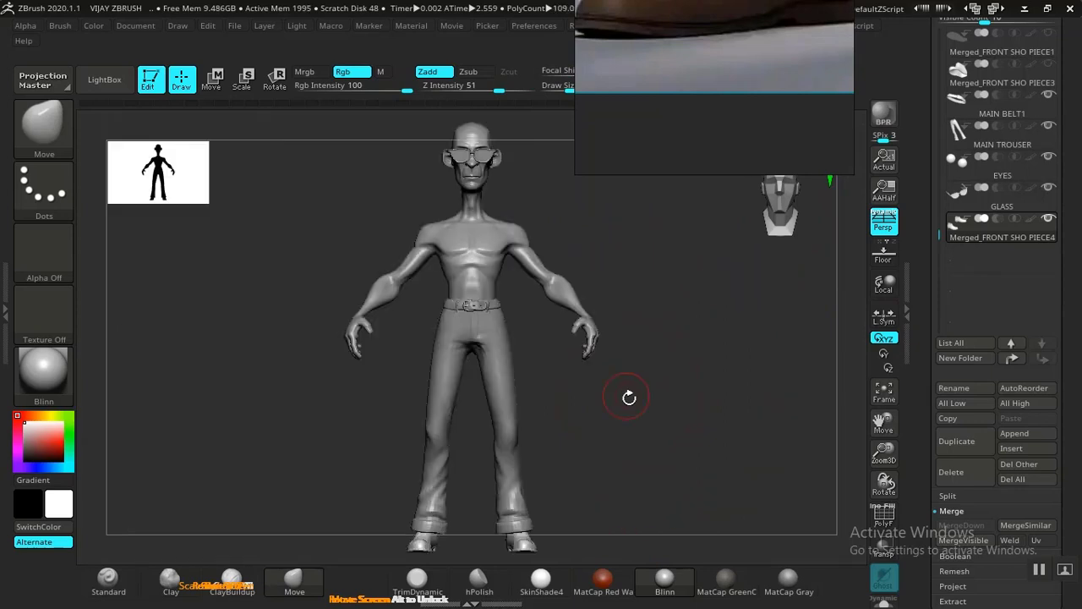
# Compare the trouser cuffs and shoes with the reference photo, placing the photo fully in view
pyautogui.keyDown('alt'); pyautogui.moveTo(667, 477); pyautogui.dragTo(667, 330); pyautogui.keyUp('alt')
pyautogui.moveTo(642, 397)
pyautogui.mouseDown()
pyautogui.moveTo(640, 442)
pyautogui.moveTo(712, 407)
pyautogui.moveTo(660, 406)
pyautogui.mouseUp()
pyautogui.keyDown('alt'); pyautogui.moveTo(644, 366); pyautogui.dragTo(659, 220); pyautogui.keyUp('alt')
pyautogui.moveTo(672, 426); pyautogui.dragTo(606, 392)
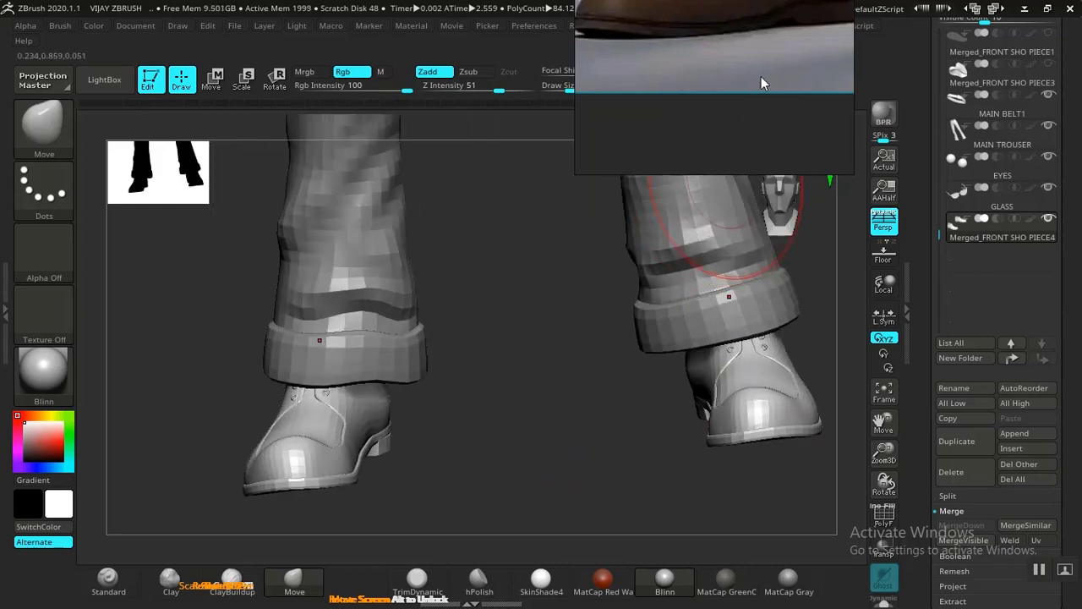
pyautogui.moveTo(760, 79); pyautogui.dragTo(717, 161)
pyautogui.moveTo(434, 426)
pyautogui.mouseDown()
pyautogui.moveTo(425, 437)
pyautogui.moveTo(451, 425)
pyautogui.moveTo(438, 427)
pyautogui.mouseUp()
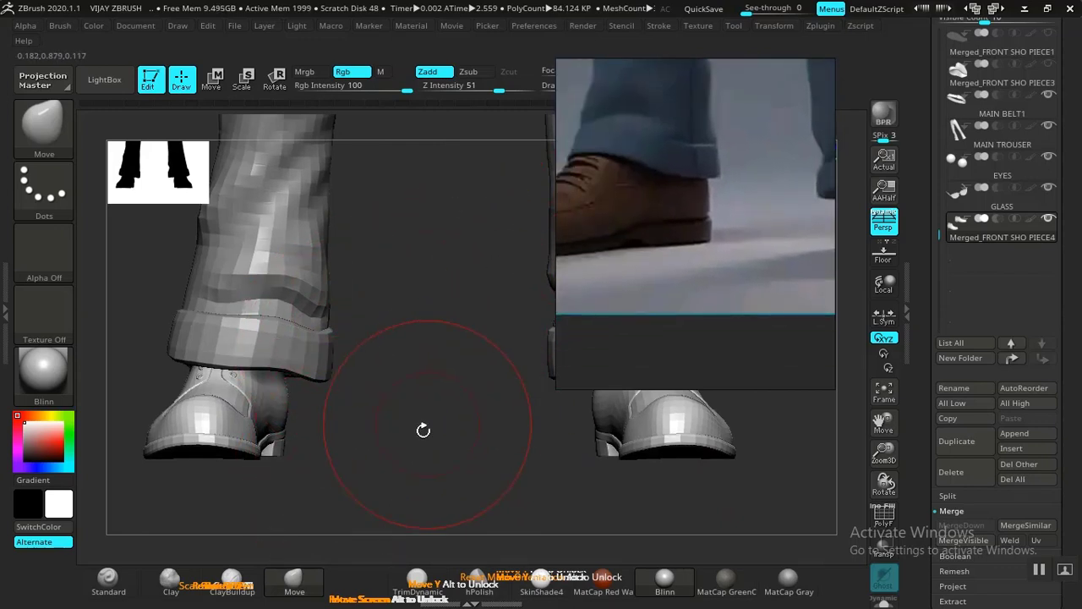
pyautogui.moveTo(423, 431); pyautogui.dragTo(406, 445)
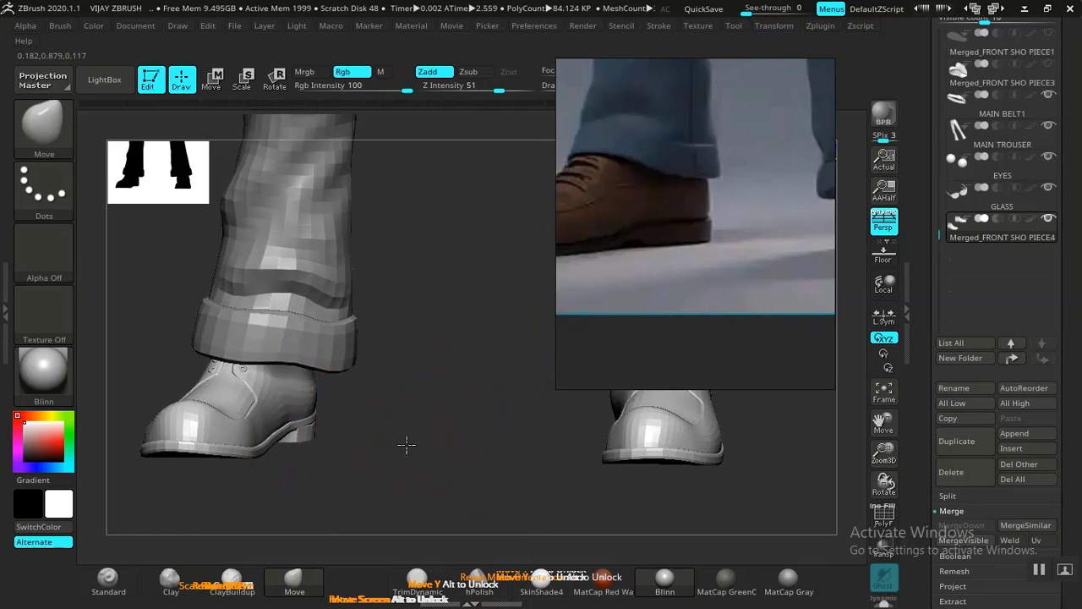
# Make MAIN TROUSER the active subtool, pull the inner cuff hems down over the shoes, and park the reference photo aside
pyautogui.keyDown('alt'); pyautogui.click(319, 343); pyautogui.keyUp('alt')
pyautogui.moveTo(319, 358); pyautogui.dragTo(314, 363)
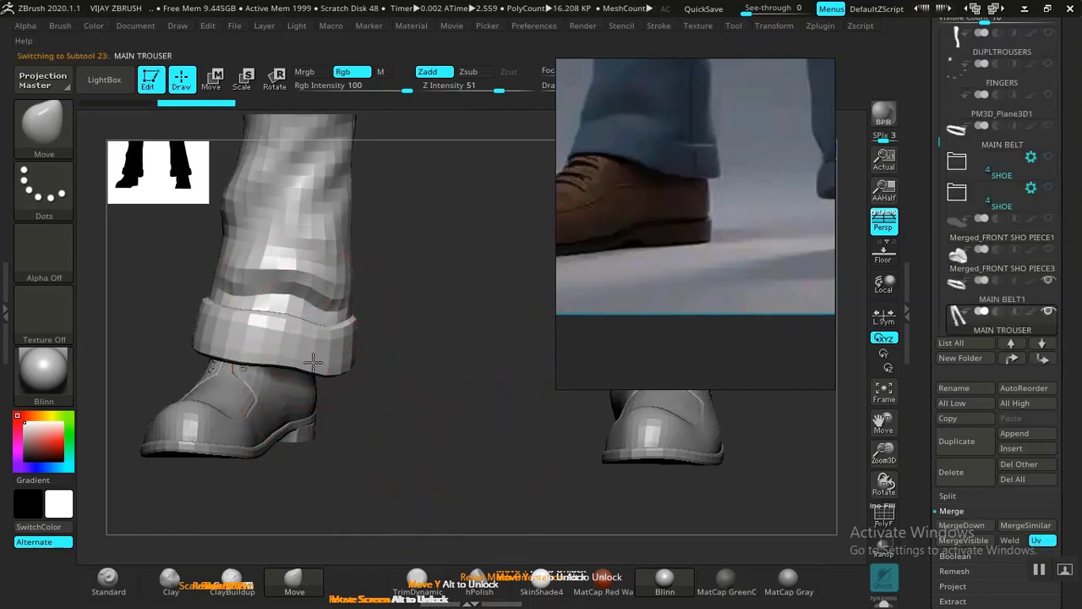
pyautogui.moveTo(665, 281); pyautogui.dragTo(991, 196)
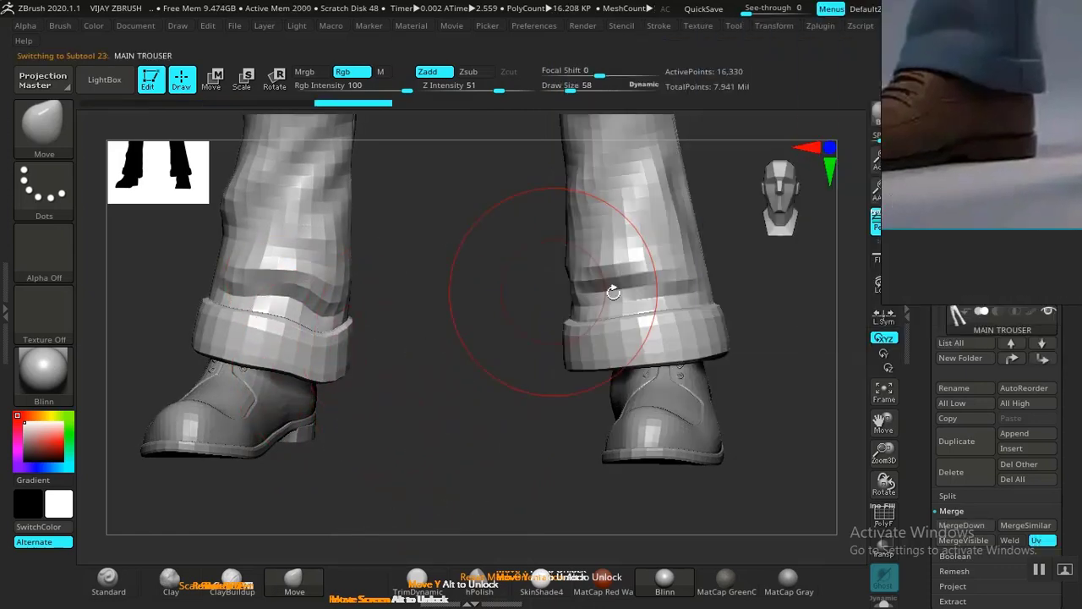
# Reshape the back and inner sides of both trouser cuffs with the Move brush so the hems drape lower around the shoes
pyautogui.moveTo(385, 405)
pyautogui.mouseDown()
pyautogui.moveTo(362, 355)
pyautogui.moveTo(316, 379)
pyautogui.moveTo(413, 352)
pyautogui.mouseUp()
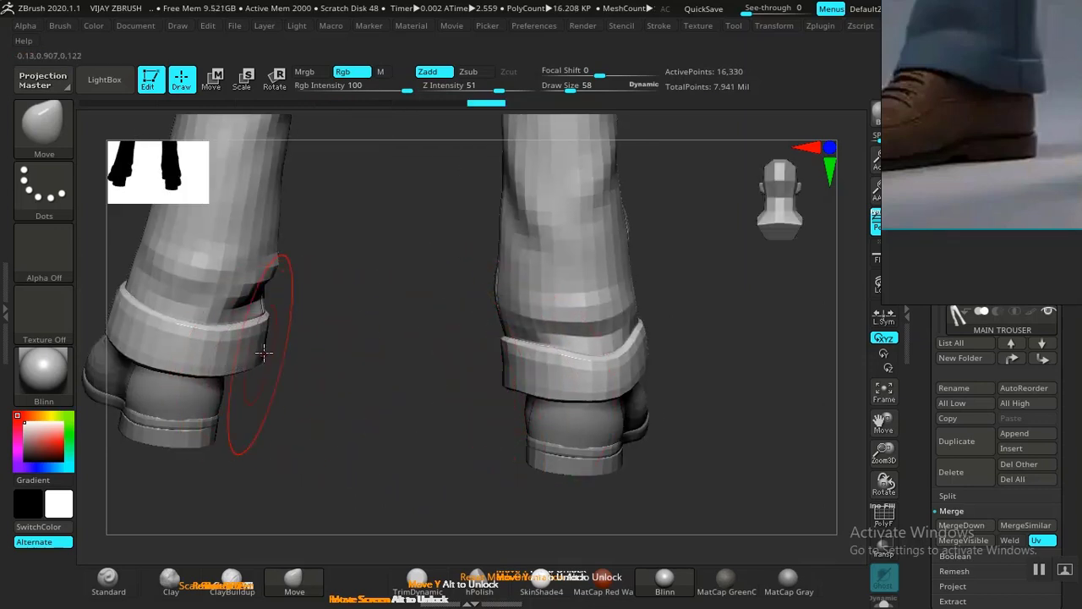
pyautogui.moveTo(256, 357)
pyautogui.mouseDown()
pyautogui.moveTo(500, 459)
pyautogui.moveTo(513, 358)
pyautogui.moveTo(541, 379)
pyautogui.moveTo(575, 362)
pyautogui.mouseUp()
pyautogui.moveTo(748, 332)
pyautogui.mouseDown()
pyautogui.moveTo(677, 369)
pyautogui.moveTo(596, 355)
pyautogui.mouseUp()
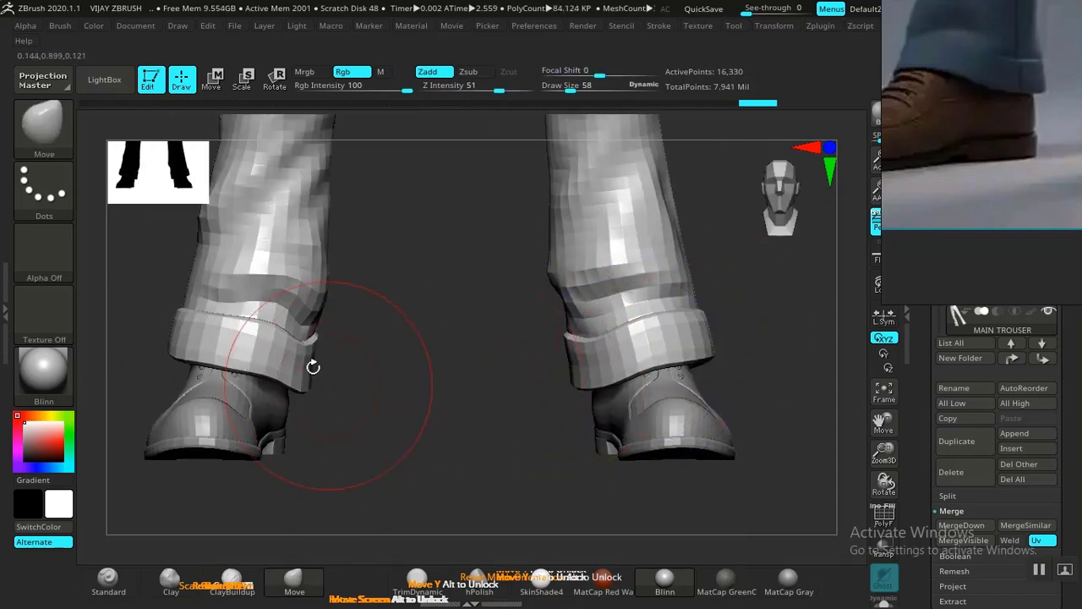
pyautogui.moveTo(267, 337); pyautogui.dragTo(268, 343)
pyautogui.moveTo(270, 338); pyautogui.dragTo(318, 345)
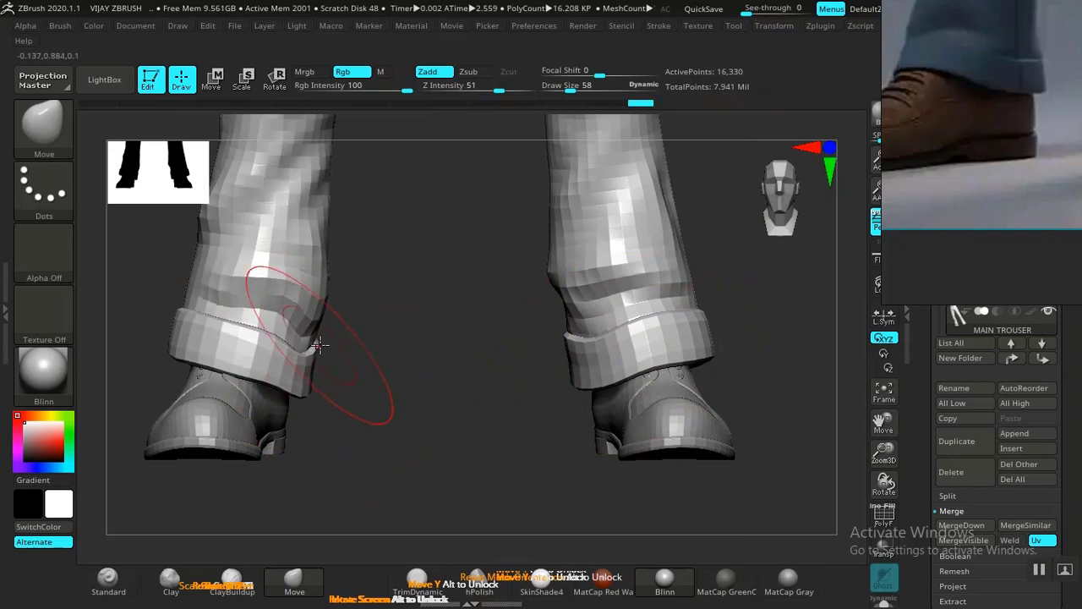
# Refine the inner edges and lower hems of both trouser cuffs with the Move brush, checking their drape over the shoes from all sides
pyautogui.moveTo(568, 329); pyautogui.dragTo(597, 344)
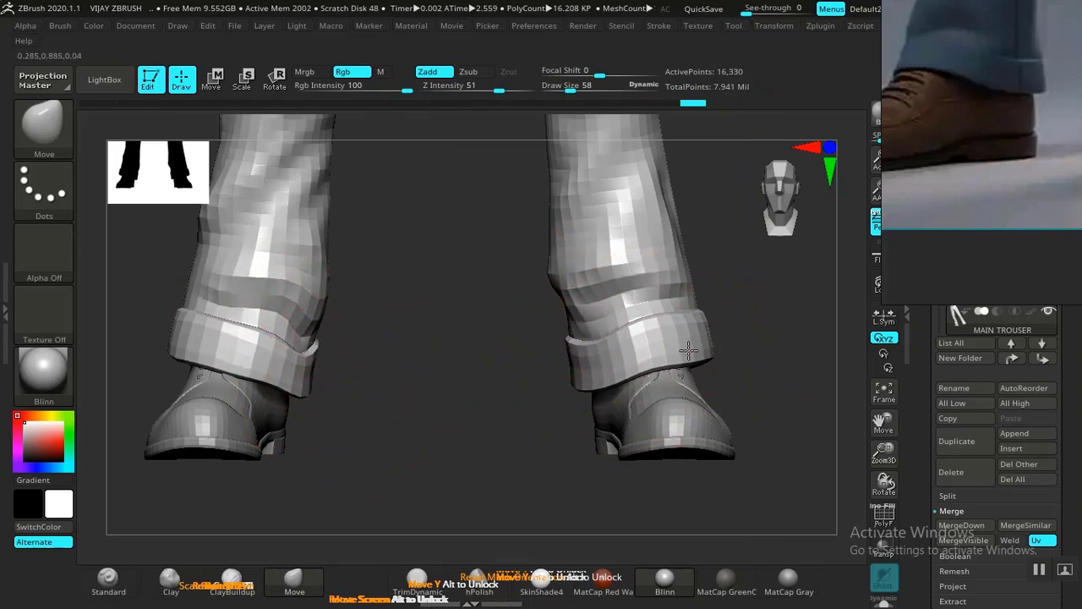
pyautogui.moveTo(409, 446)
pyautogui.mouseDown()
pyautogui.moveTo(428, 452)
pyautogui.moveTo(401, 437)
pyautogui.moveTo(388, 363)
pyautogui.moveTo(415, 352)
pyautogui.mouseUp()
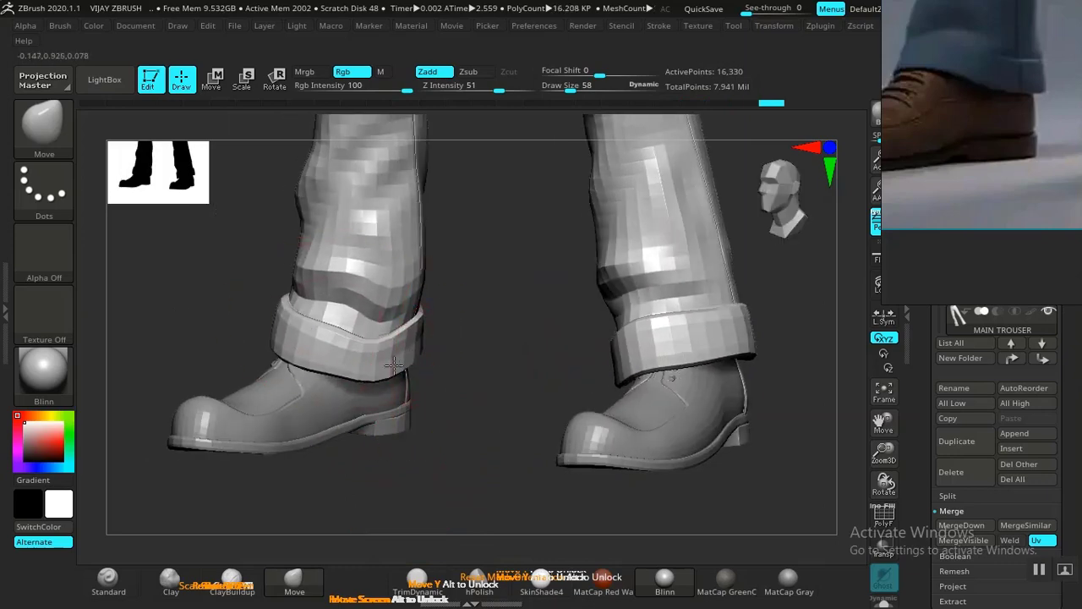
pyautogui.moveTo(485, 346); pyautogui.dragTo(663, 323)
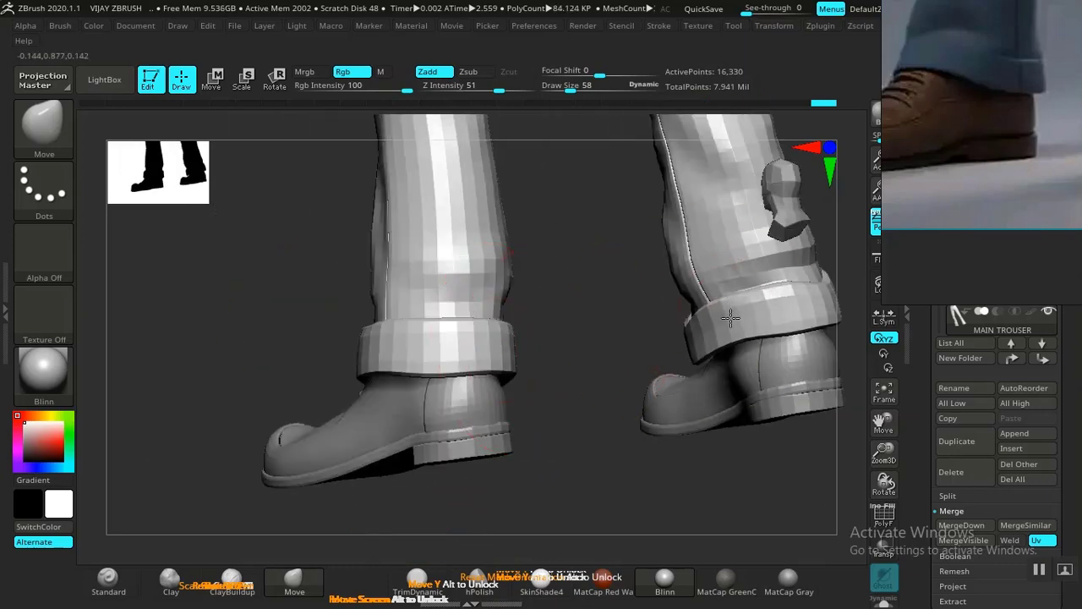
pyautogui.moveTo(594, 464); pyautogui.dragTo(714, 451)
pyautogui.keyDown('alt'); pyautogui.moveTo(379, 355); pyautogui.dragTo(598, 399); pyautogui.keyUp('alt')
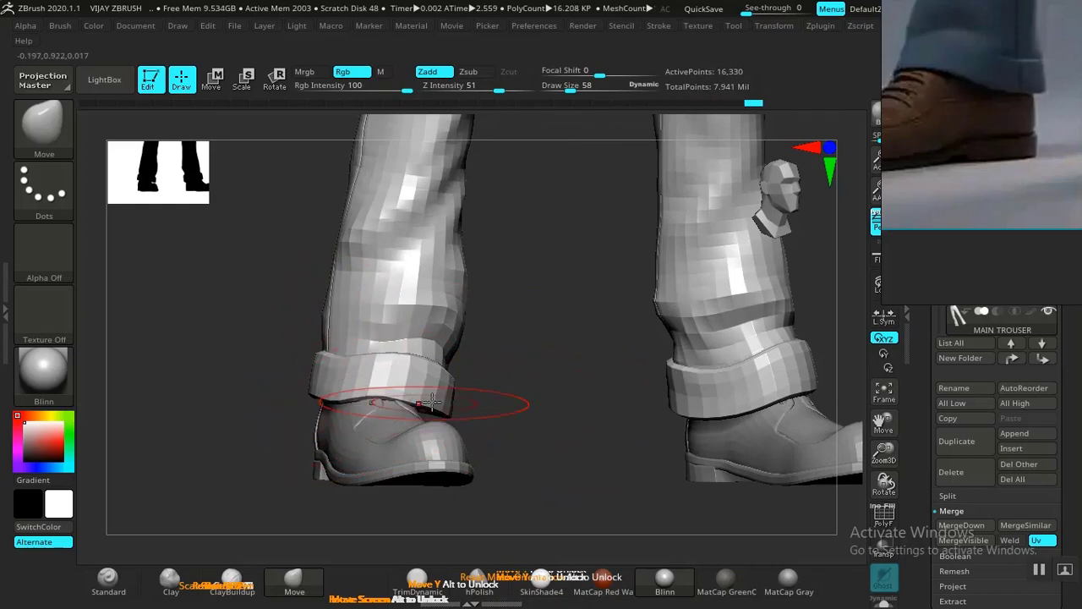
pyautogui.moveTo(515, 401)
pyautogui.mouseDown()
pyautogui.moveTo(678, 403)
pyautogui.moveTo(664, 424)
pyautogui.moveTo(526, 432)
pyautogui.mouseUp()
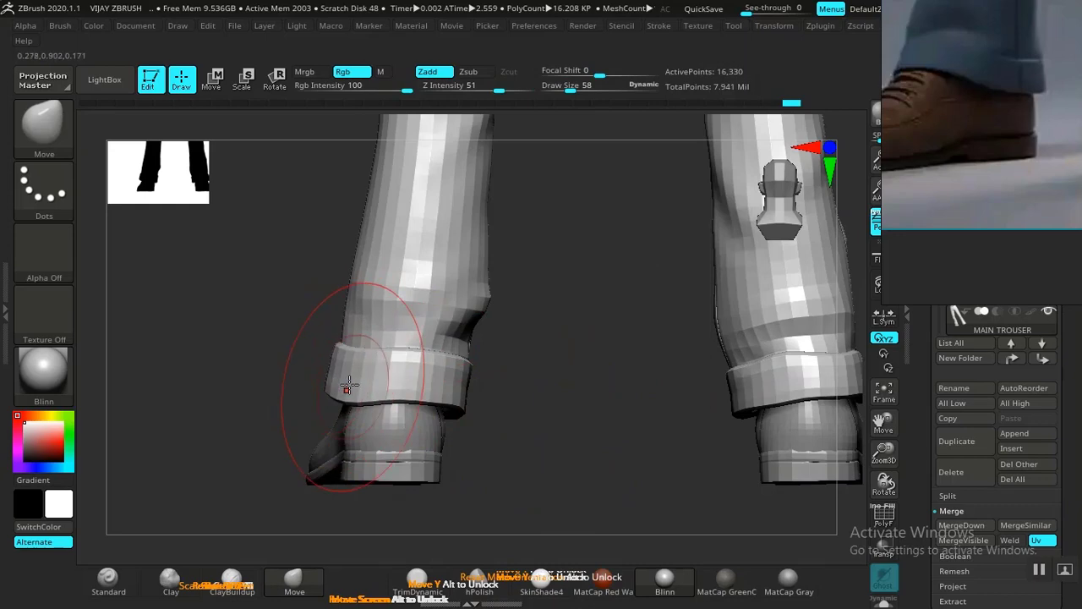
pyautogui.keyDown('alt'); pyautogui.moveTo(541, 422); pyautogui.dragTo(304, 454); pyautogui.keyUp('alt')
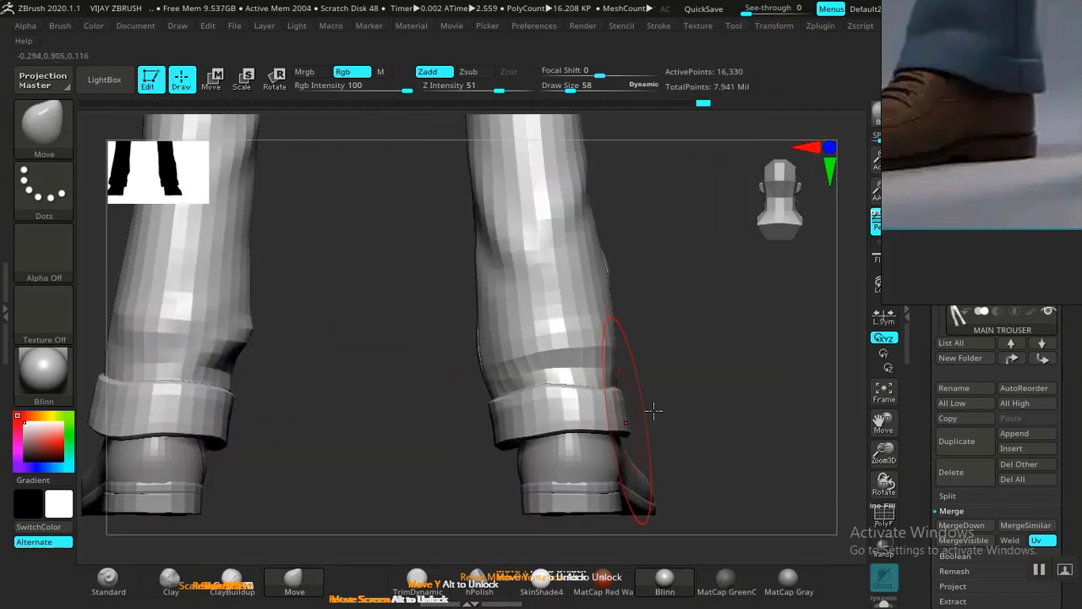
pyautogui.moveTo(653, 409); pyautogui.dragTo(486, 430)
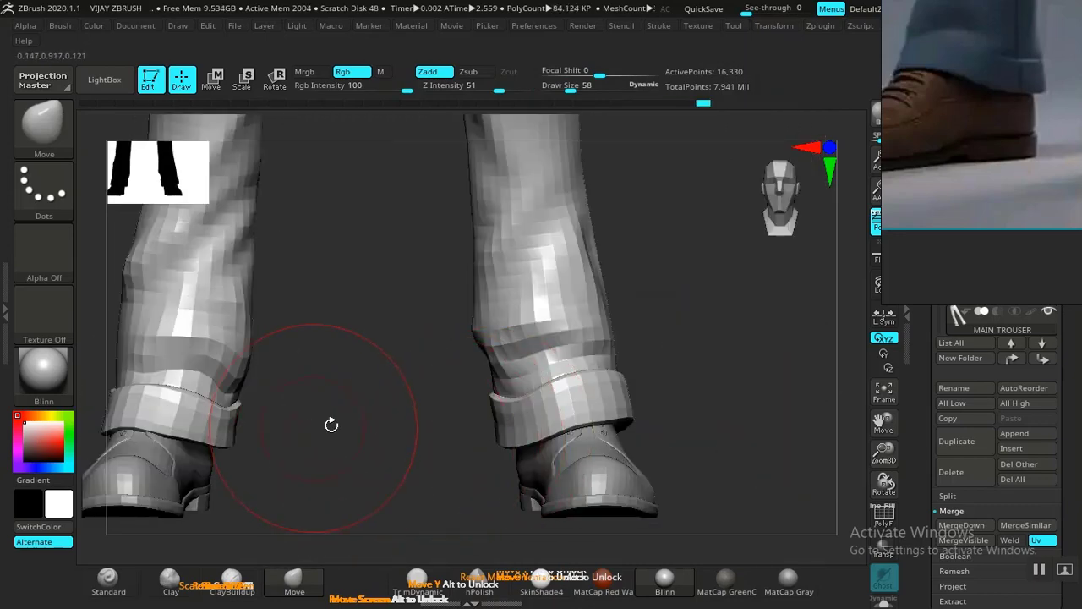
pyautogui.keyDown('alt'); pyautogui.moveTo(331, 424); pyautogui.dragTo(409, 387); pyautogui.keyUp('alt')
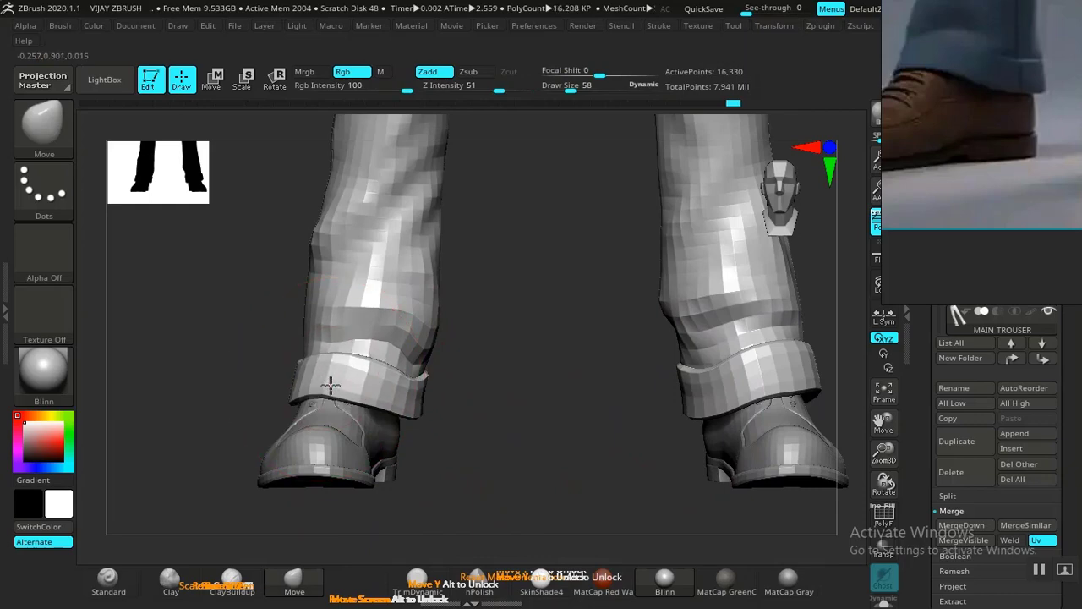
pyautogui.moveTo(480, 442); pyautogui.dragTo(786, 395)
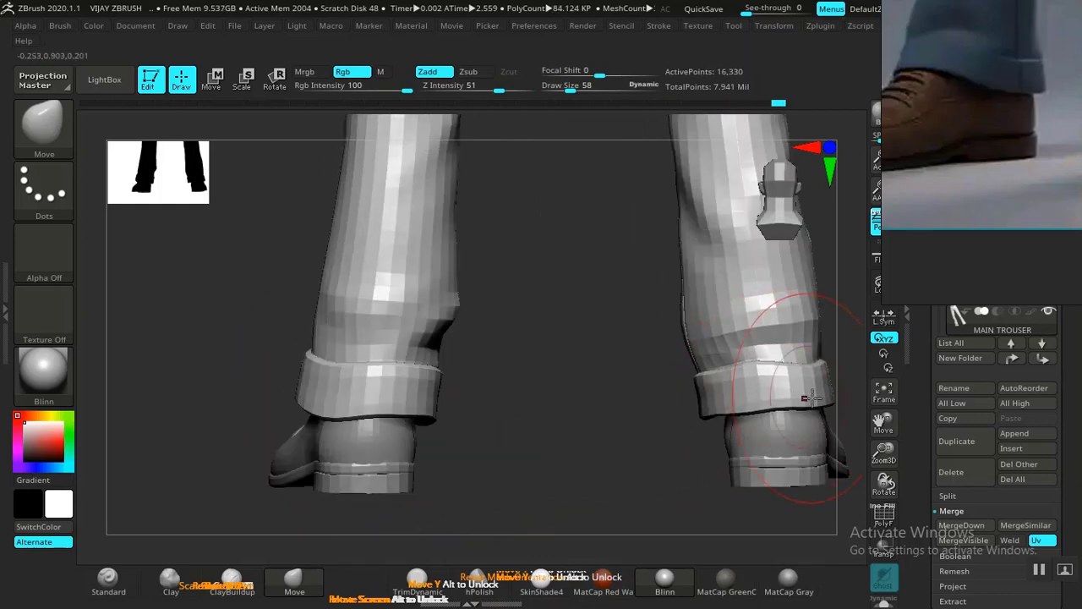
# Save the project as VIJAY ZBRUSH.ZPR in the MR VIJAH STYLIZED folder, replacing the existing file
pyautogui.moveTo(561, 465)
pyautogui.mouseDown()
pyautogui.moveTo(420, 487)
pyautogui.moveTo(575, 459)
pyautogui.moveTo(490, 434)
pyautogui.moveTo(690, 394)
pyautogui.moveTo(664, 403)
pyautogui.moveTo(650, 371)
pyautogui.moveTo(683, 355)
pyautogui.moveTo(702, 384)
pyautogui.moveTo(671, 375)
pyautogui.moveTo(752, 357)
pyautogui.moveTo(670, 372)
pyautogui.moveTo(664, 384)
pyautogui.moveTo(674, 362)
pyautogui.moveTo(669, 380)
pyautogui.mouseUp()
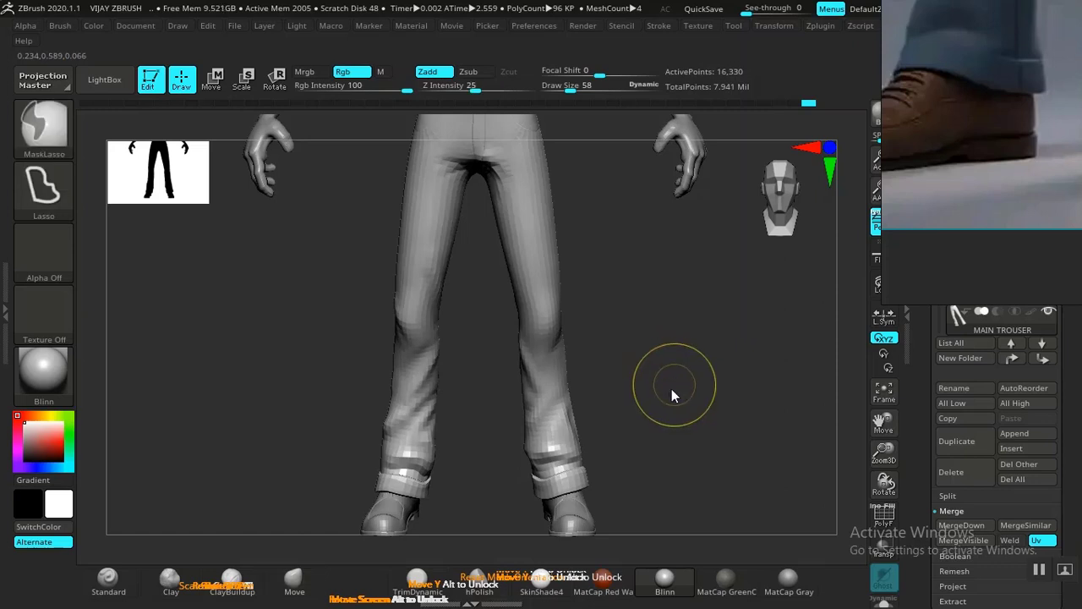
pyautogui.hotkey('ctrl', 's')
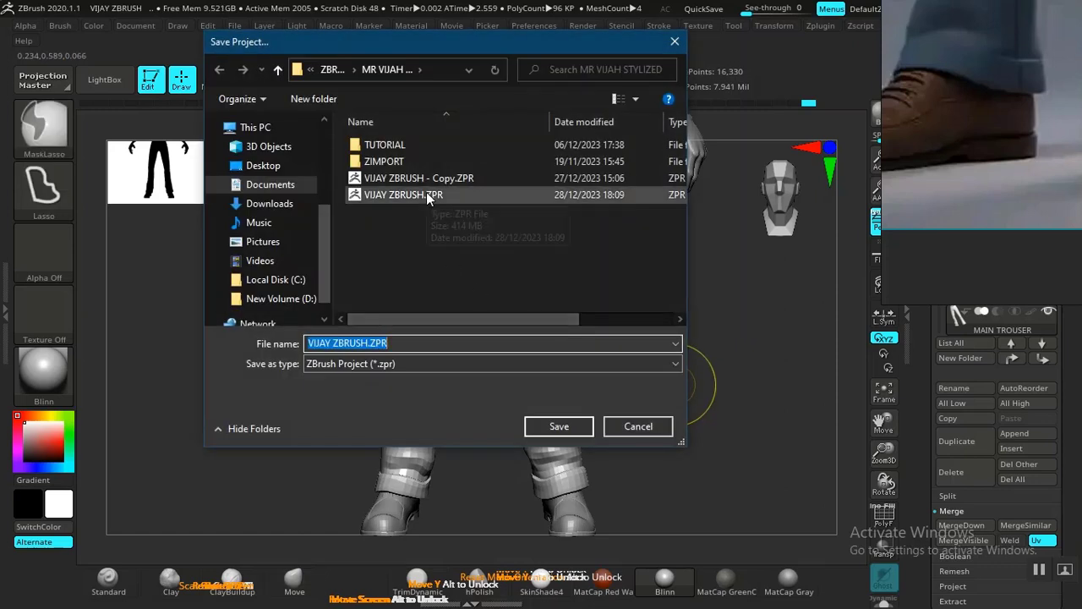
pyautogui.click(427, 195)
pyautogui.click(556, 426)
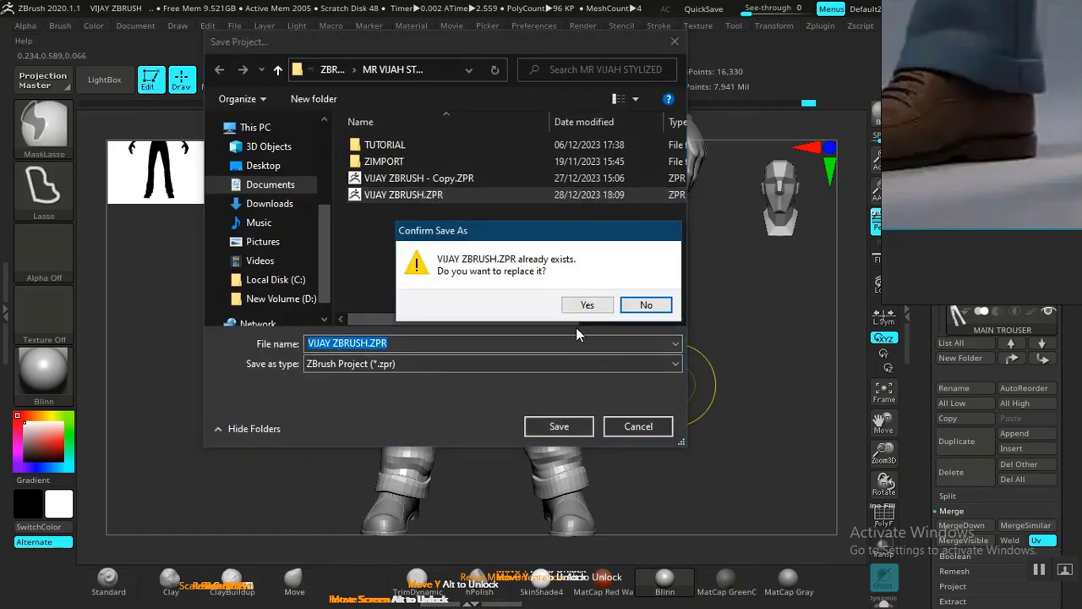
pyautogui.click(610, 306)
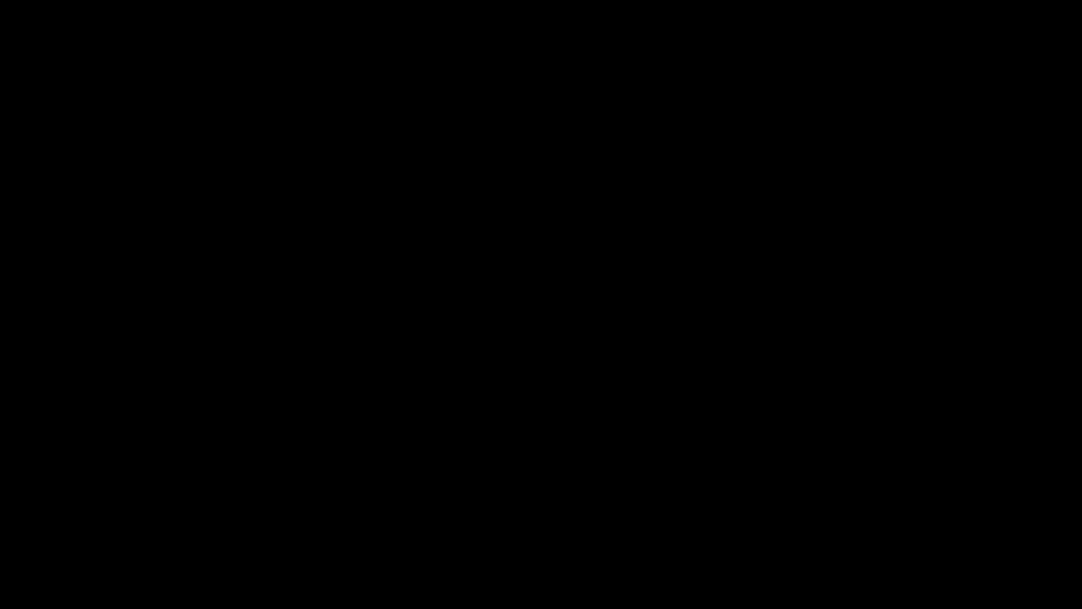